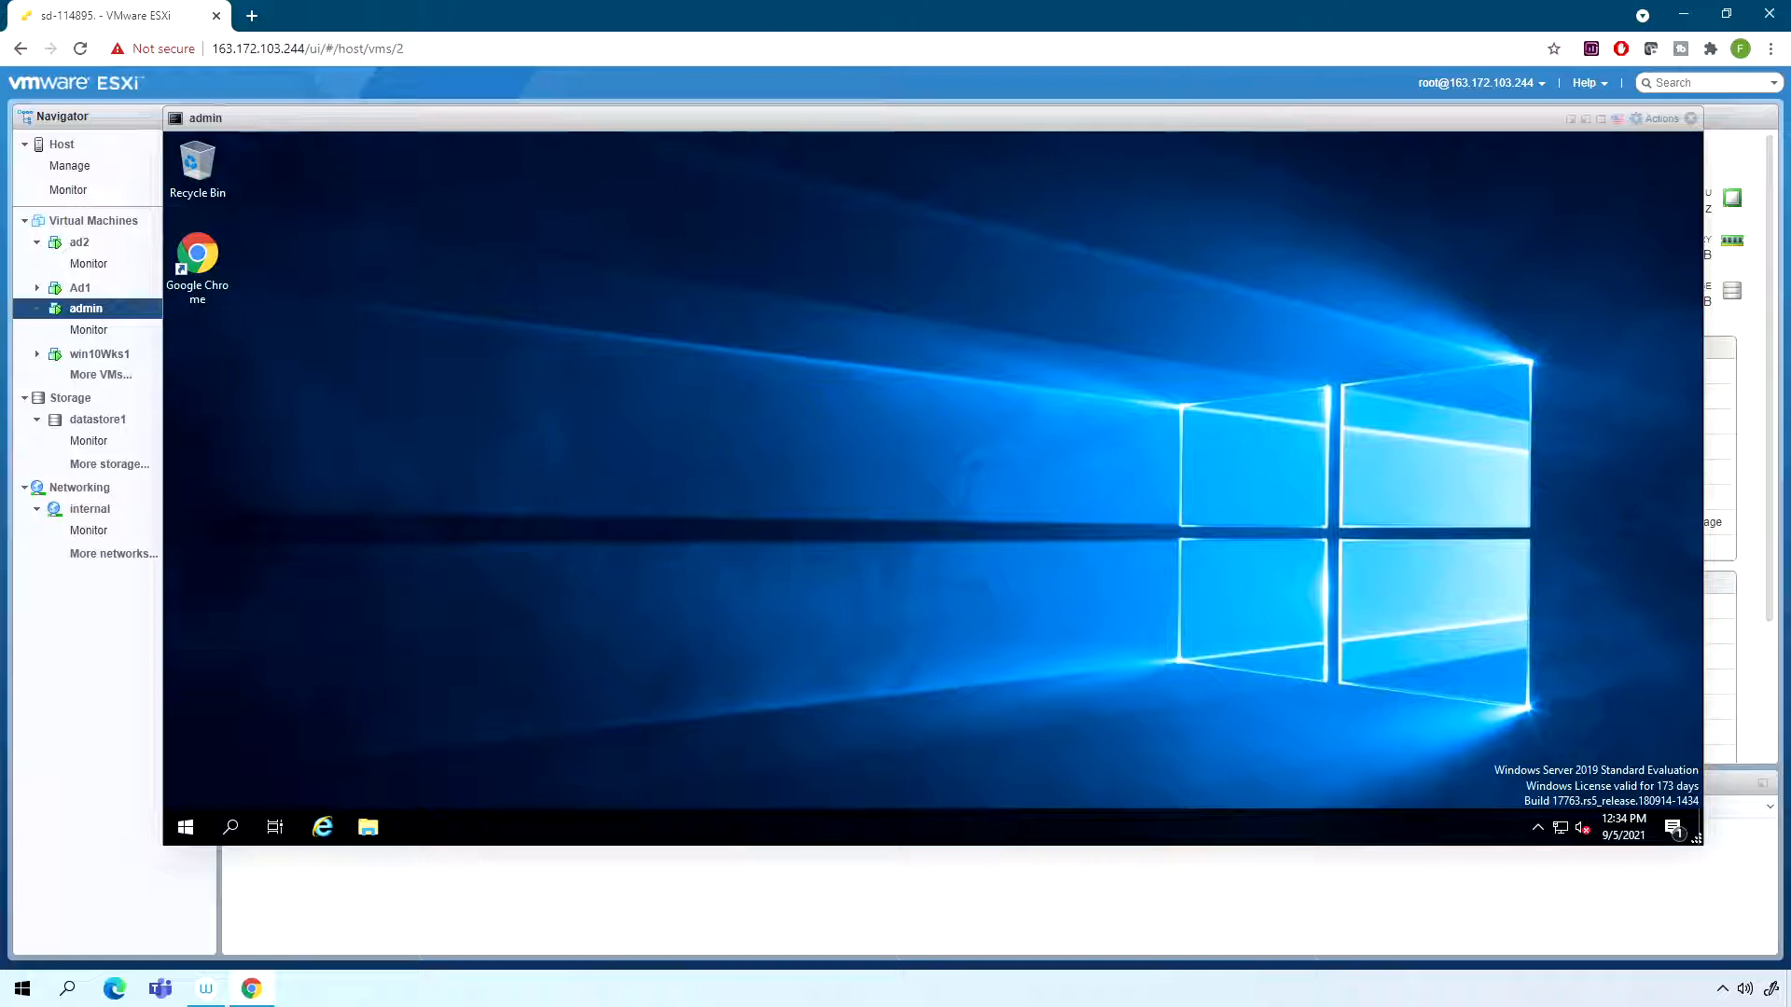
click(330, 318)
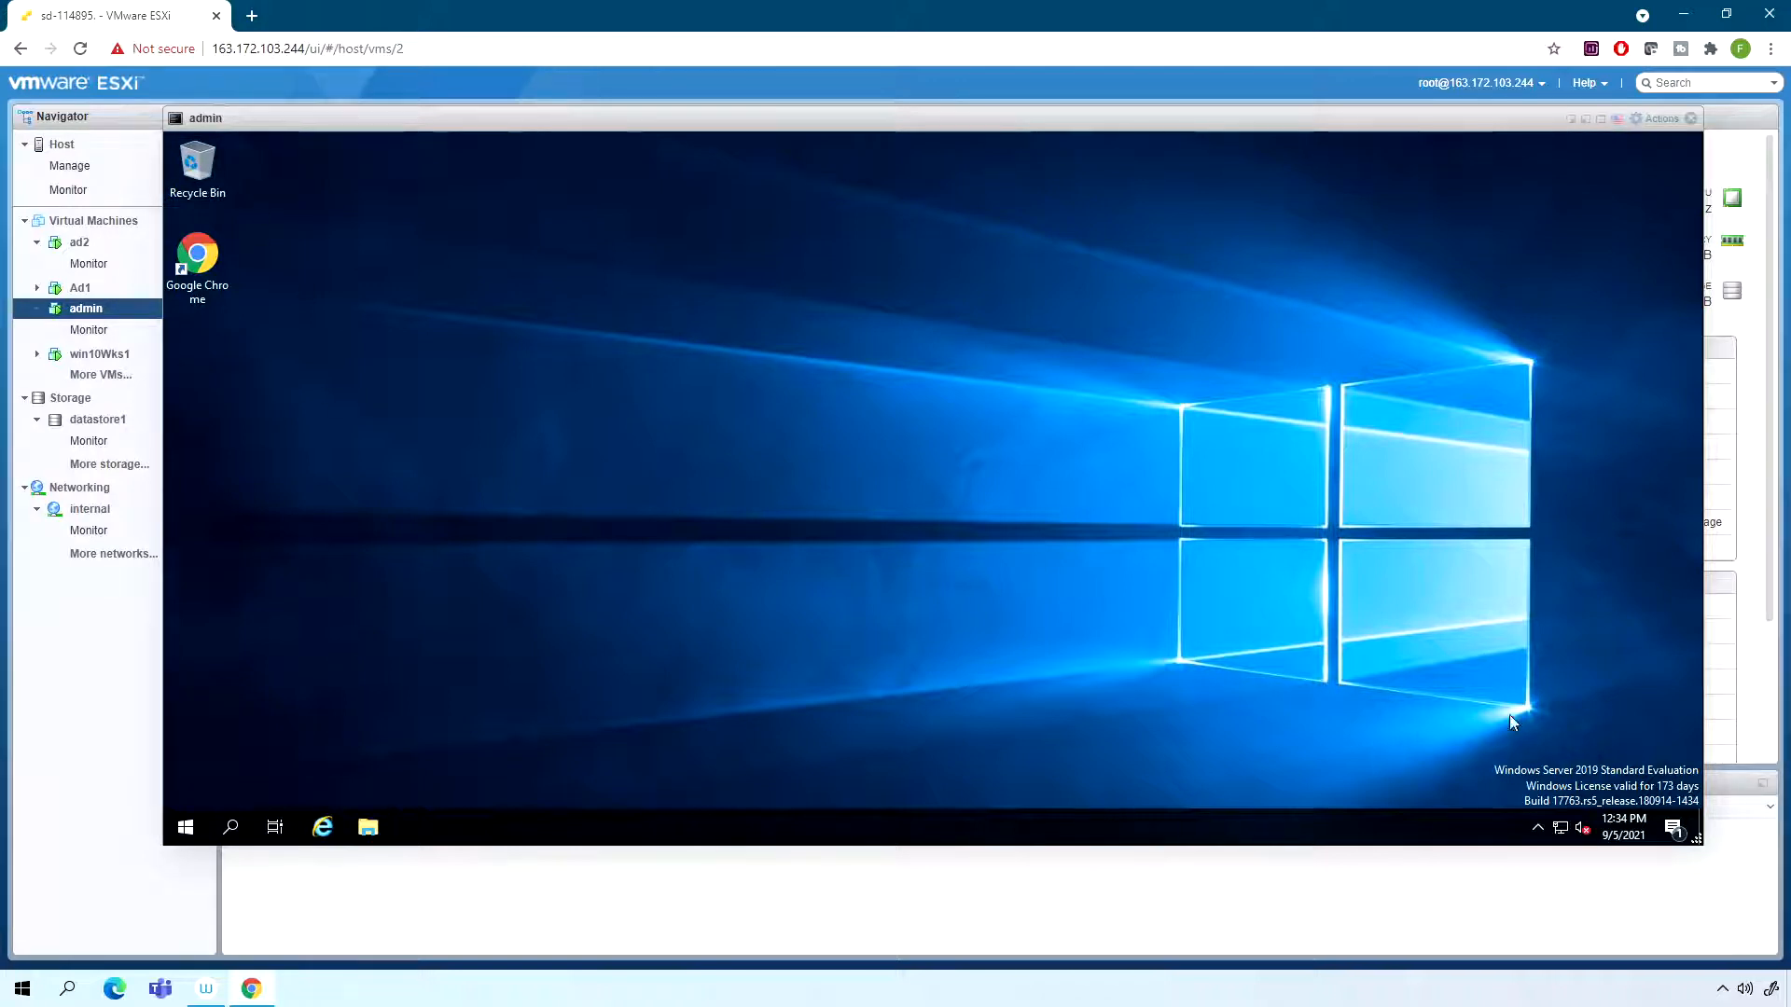
right_click(1559, 827)
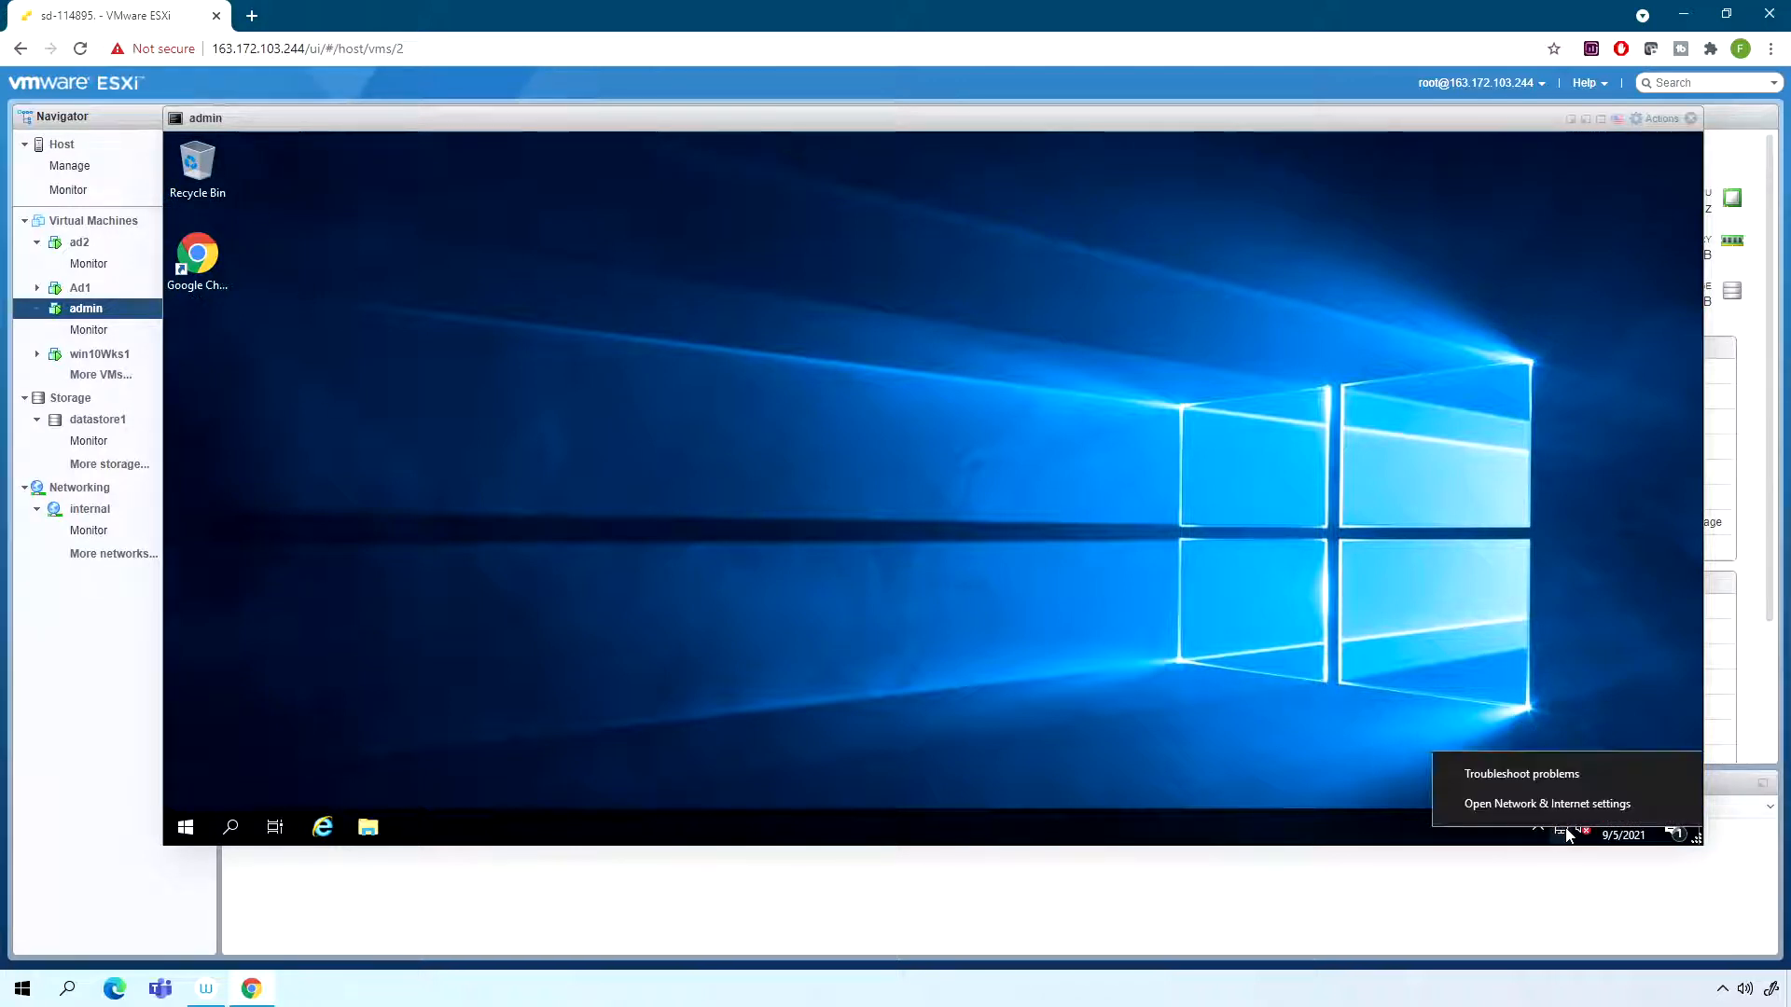
click(1077, 773)
- Open Windows PowerShell on the admin server, run ipconfig and highlight the server's IPv4 address
click(185, 828)
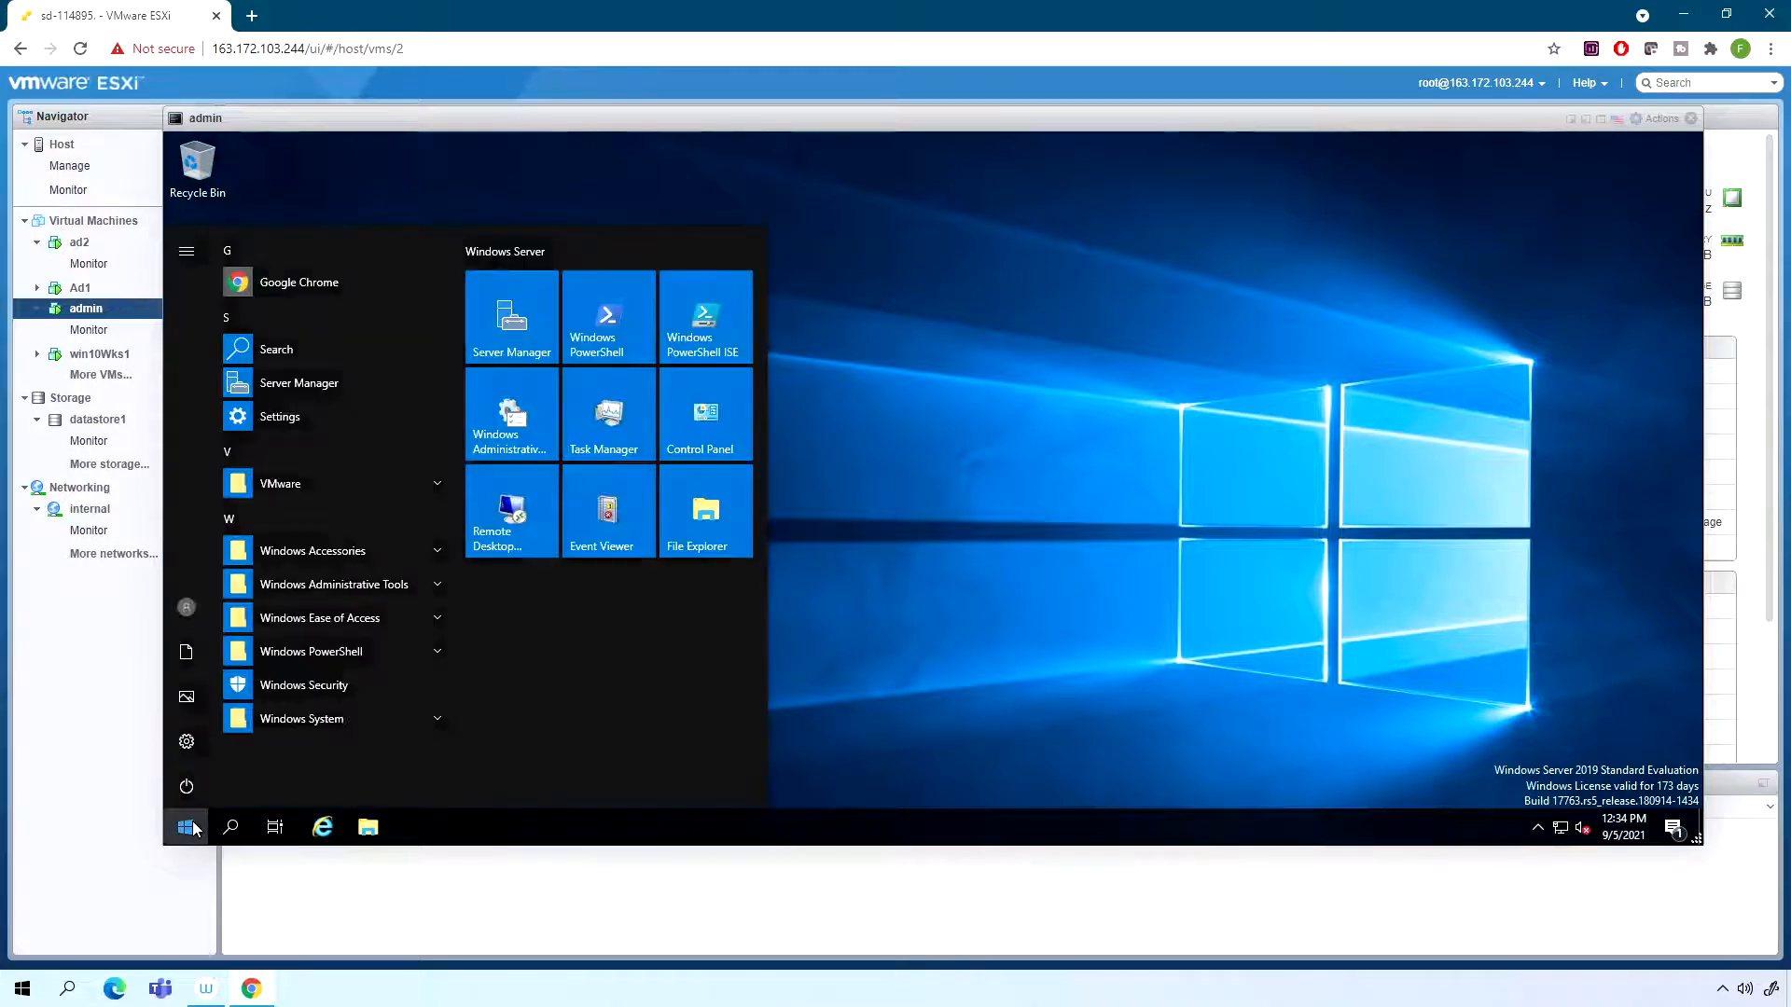
text(powe)
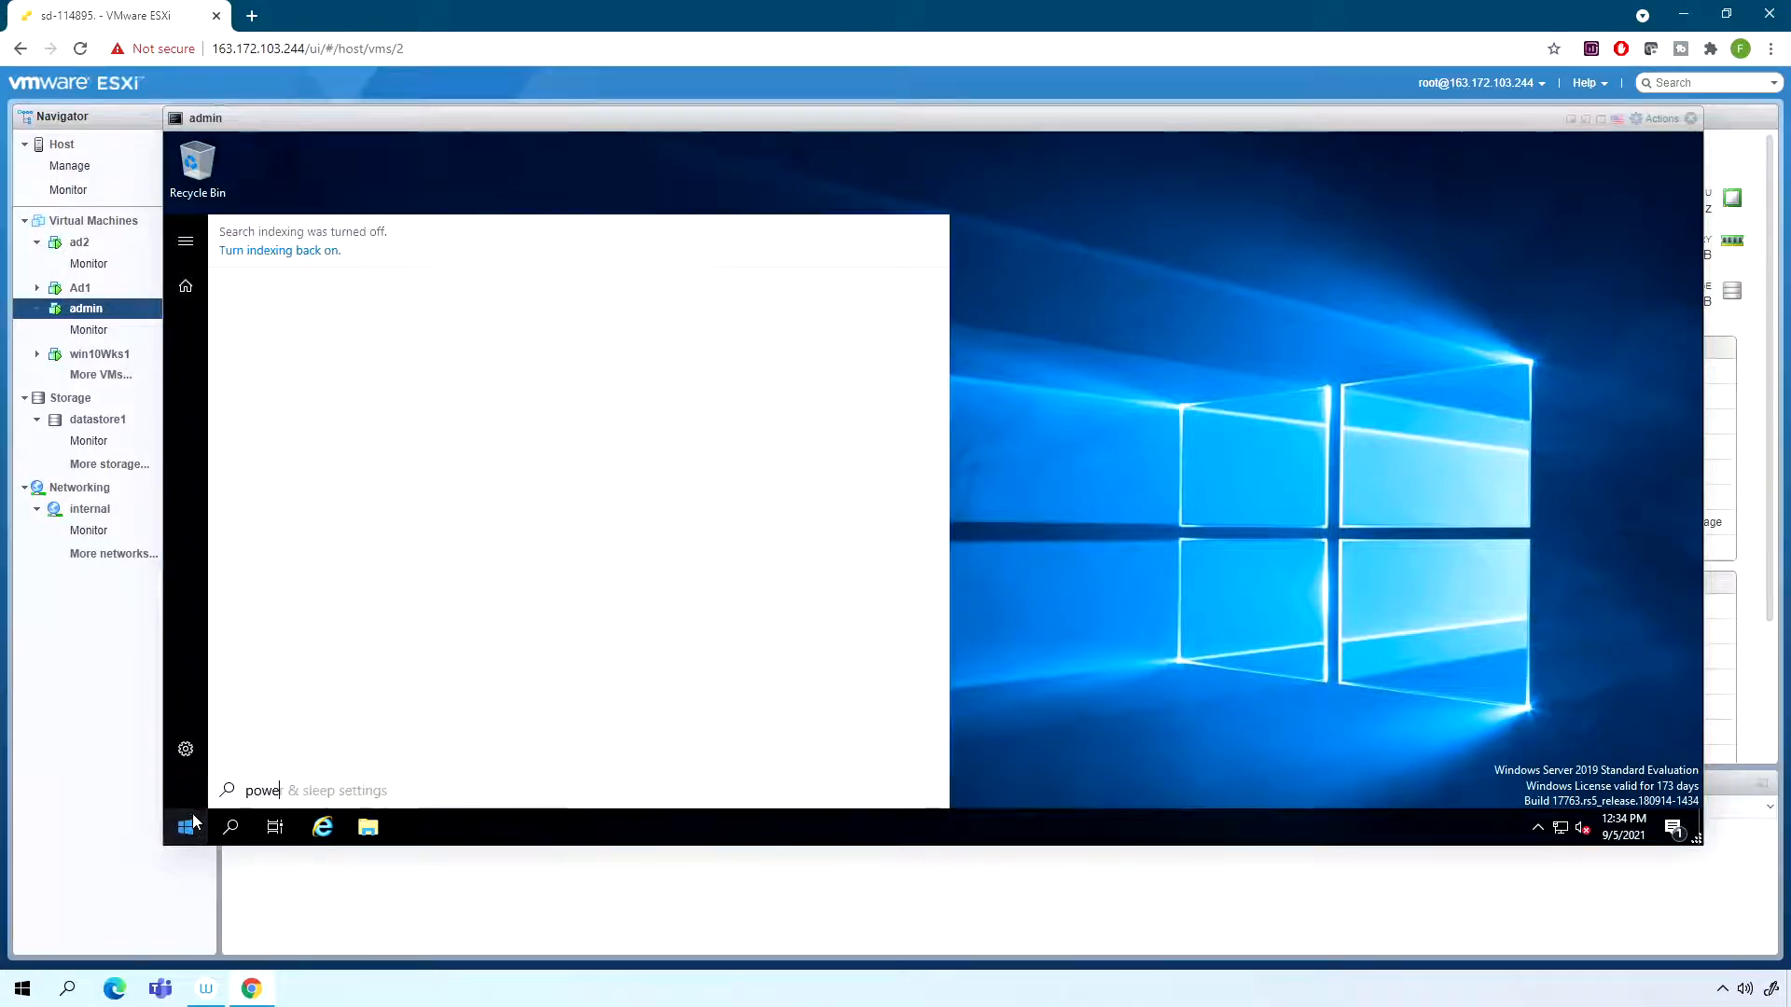
click(336, 458)
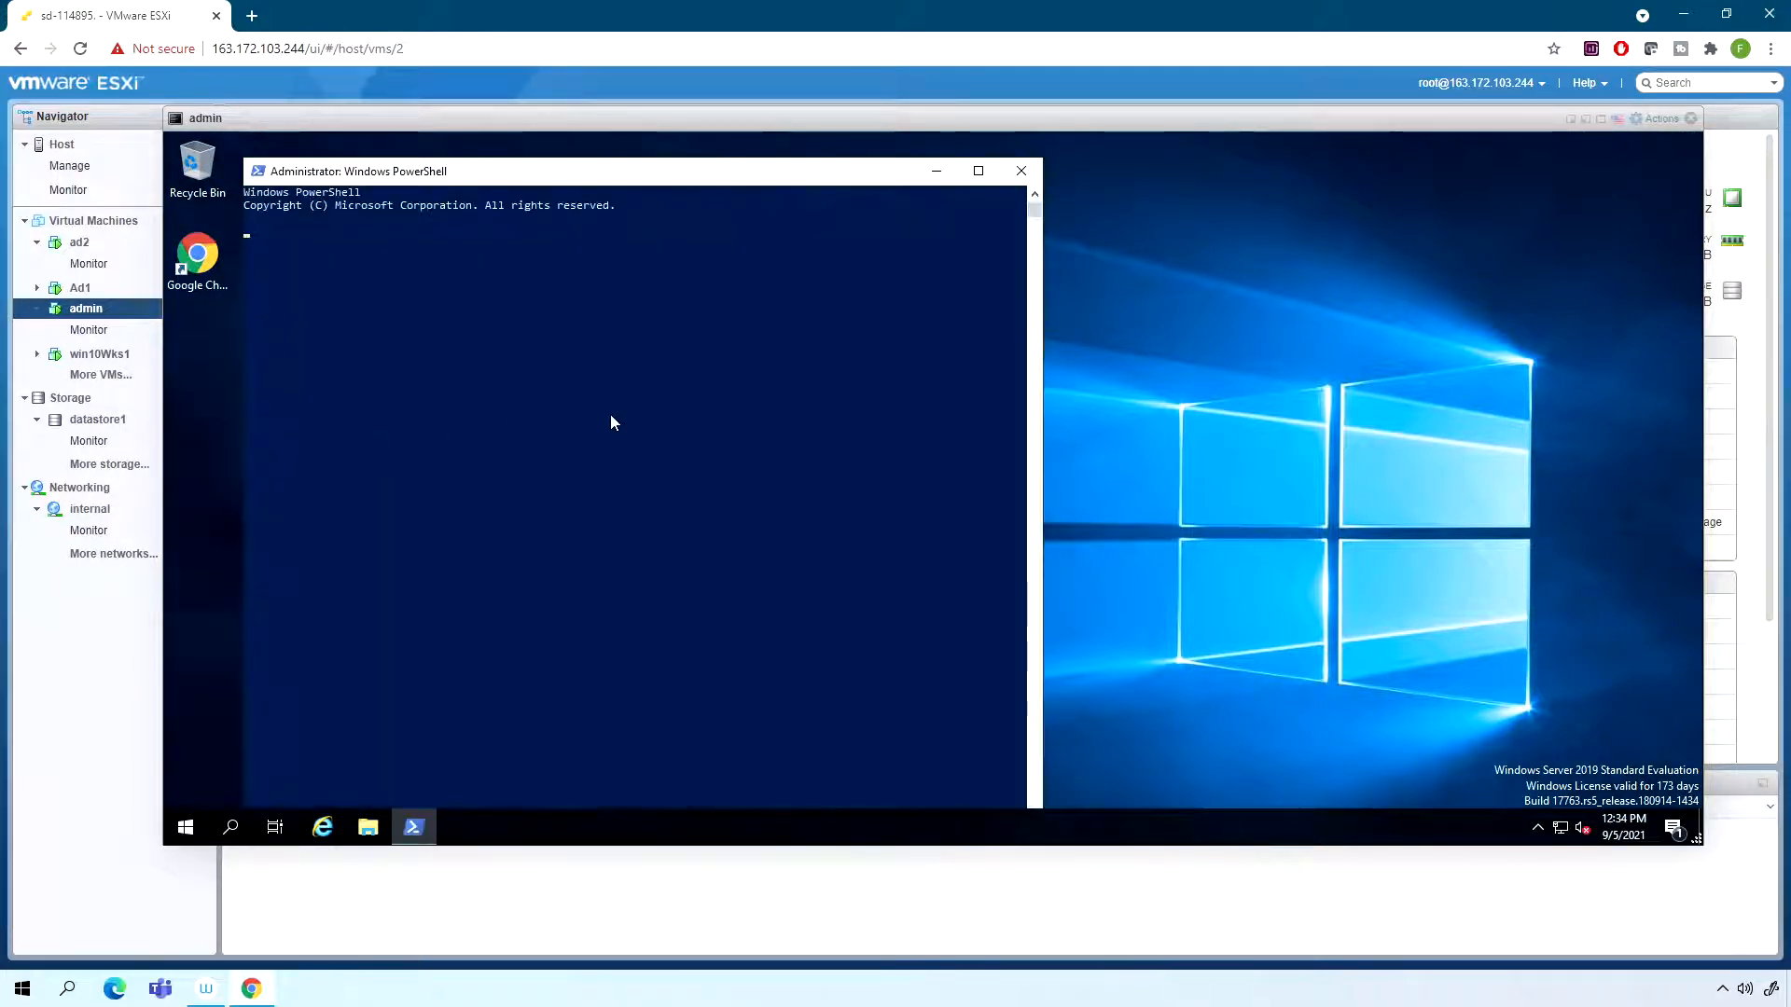
text(ipconfig)
key(Return)
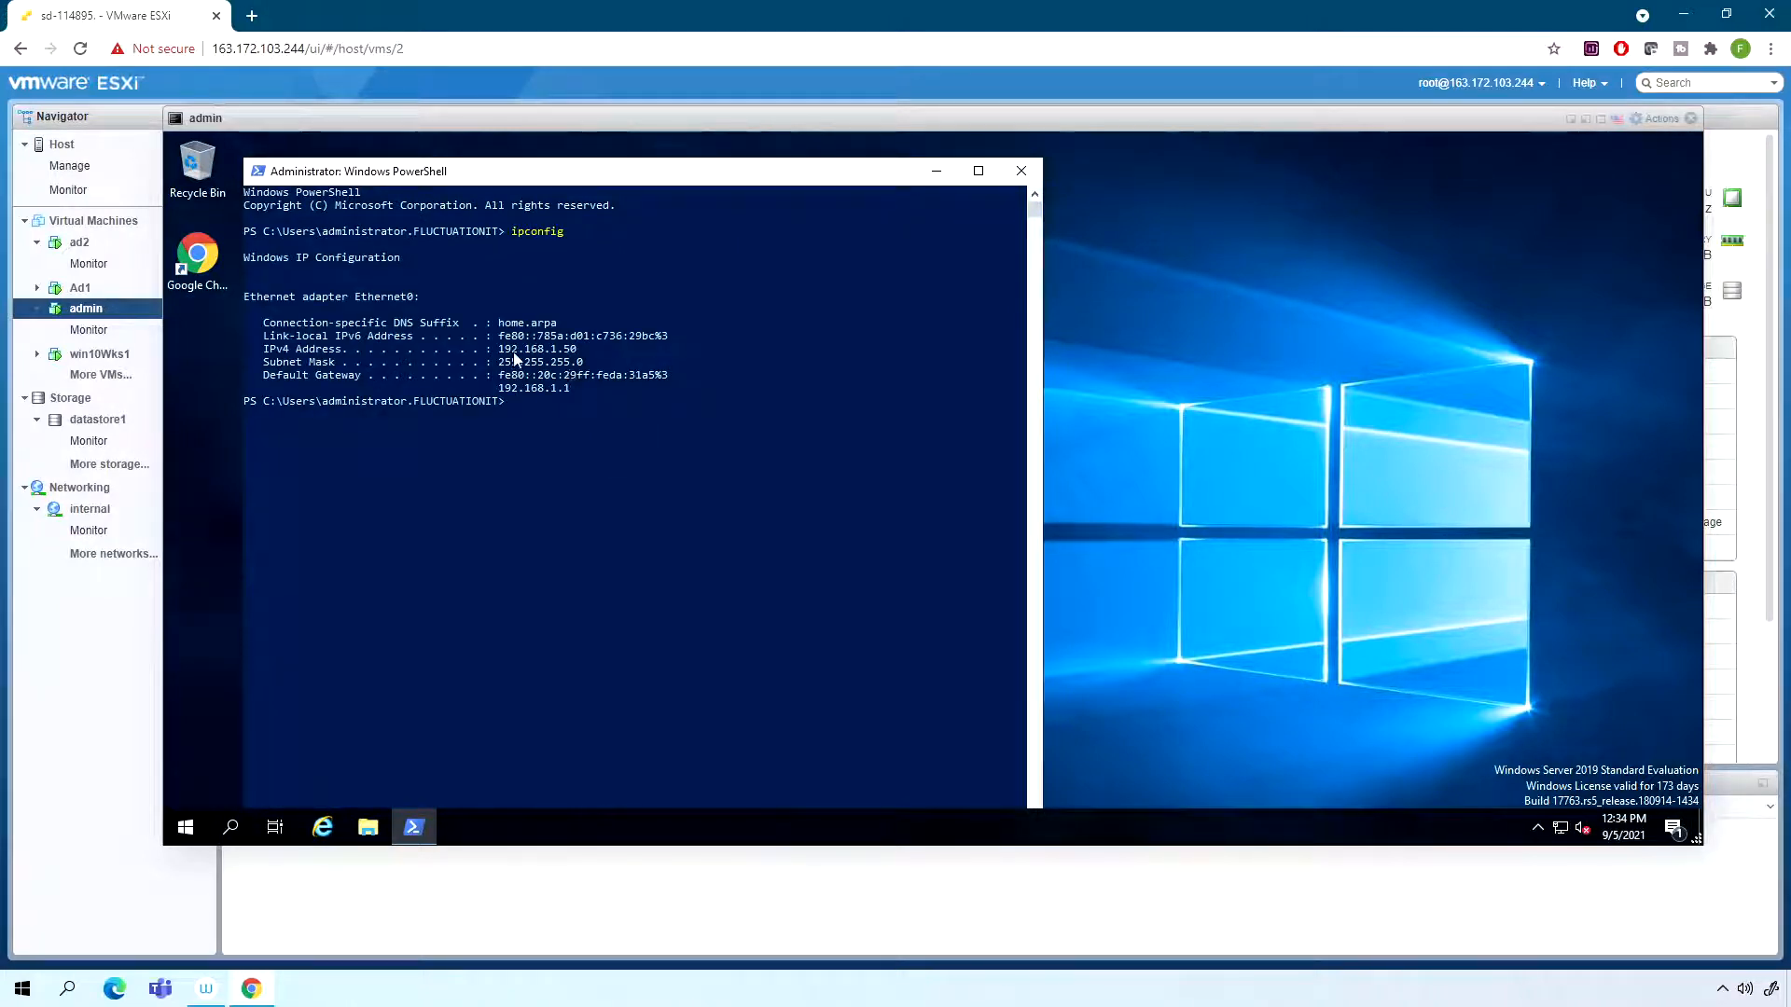
drag(504, 351, 574, 356)
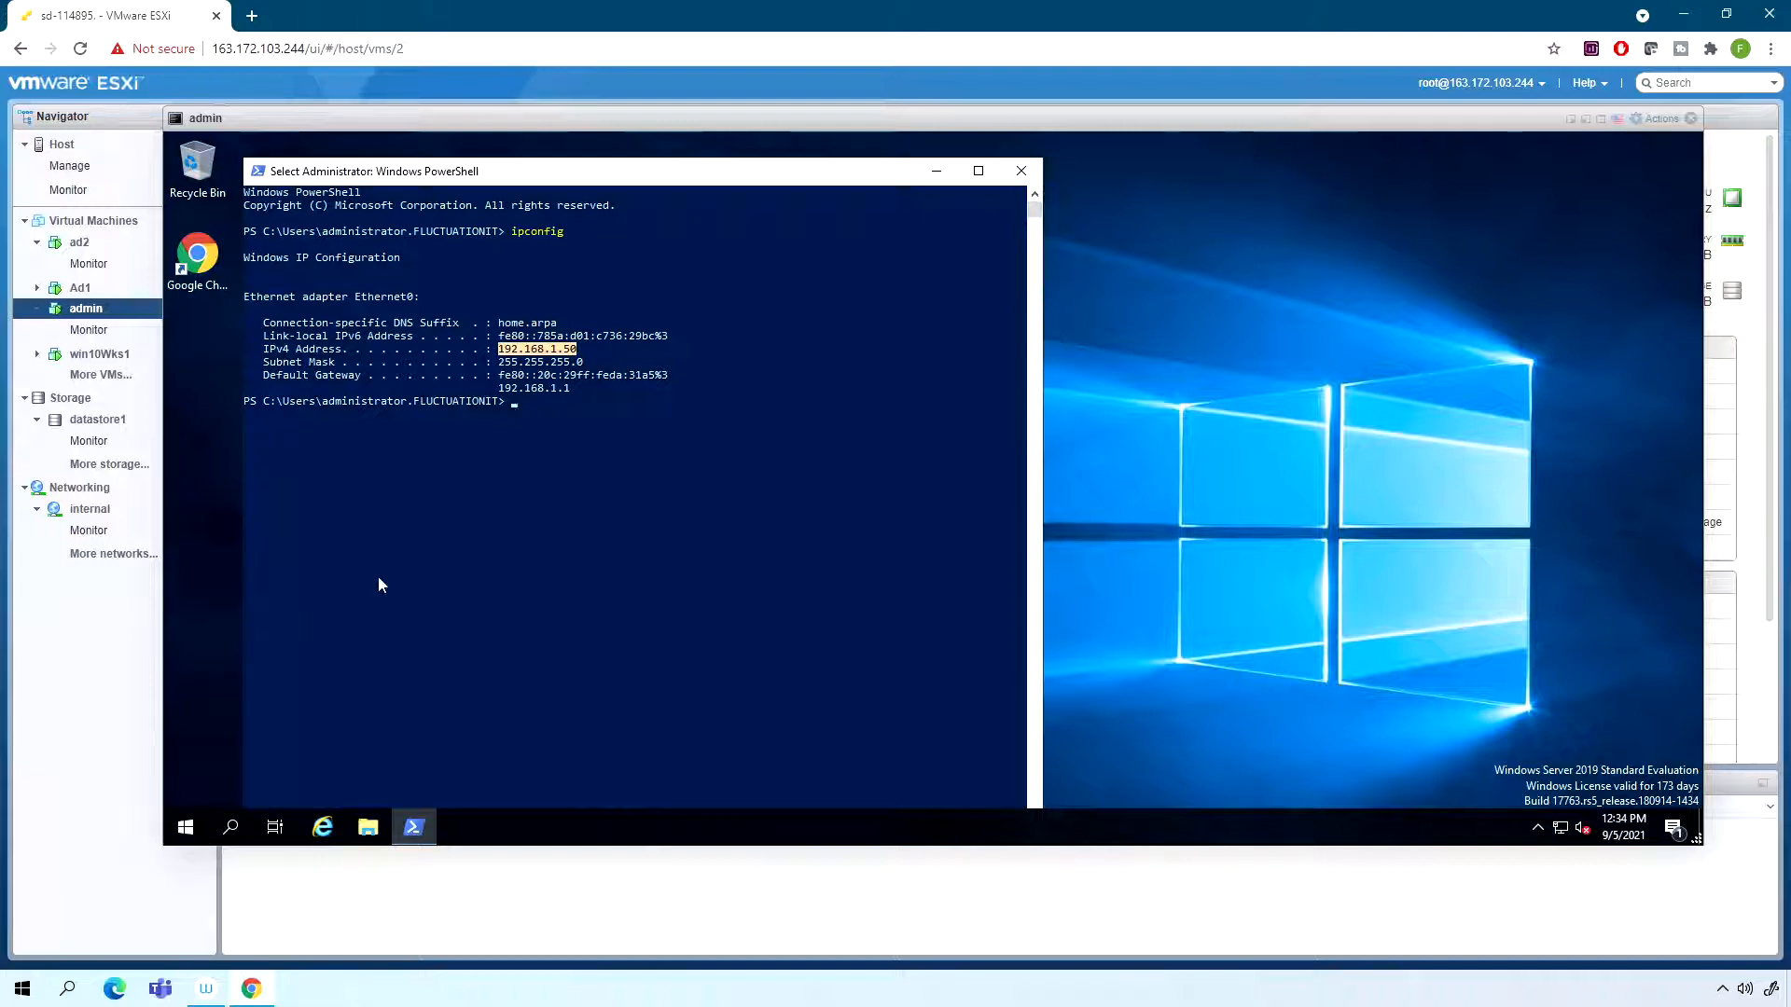
- Install the WDS role by running Install-WindowsFeature -name wds -IncludeAllSubFeature -IncludeManagementTools in PowerShell
click(563, 431)
text(install-windows)
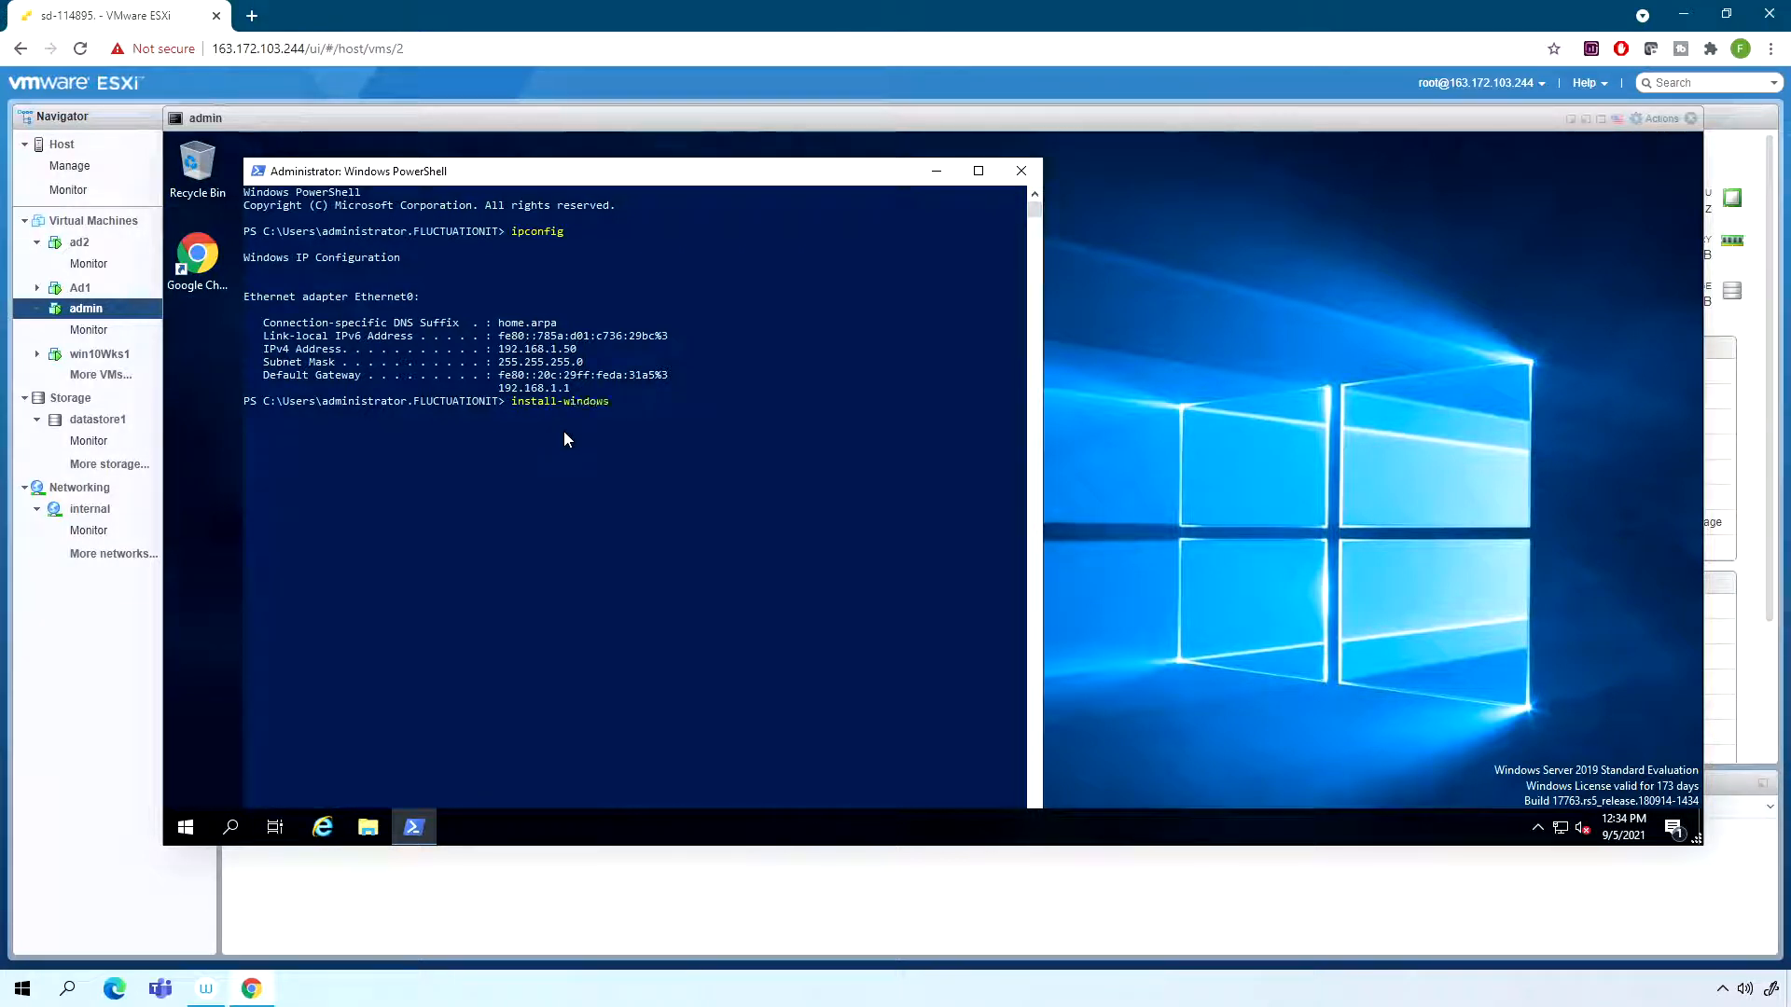
text(featur)
key(Tab)
key(BackSpace)
key(BackSpace)
key(BackSpace)
key(BackSpace)
key(BackSpace)
key(BackSpace)
key(BackSpace)
key(BackSpace)
key(BackSpace)
key(BackSpace)
key(BackSpace)
key(BackSpace)
key(BackSpace)
key(BackSpace)
key(BackSpace)
key(BackSpace)
text(ure -name wds -I)
key(Tab)
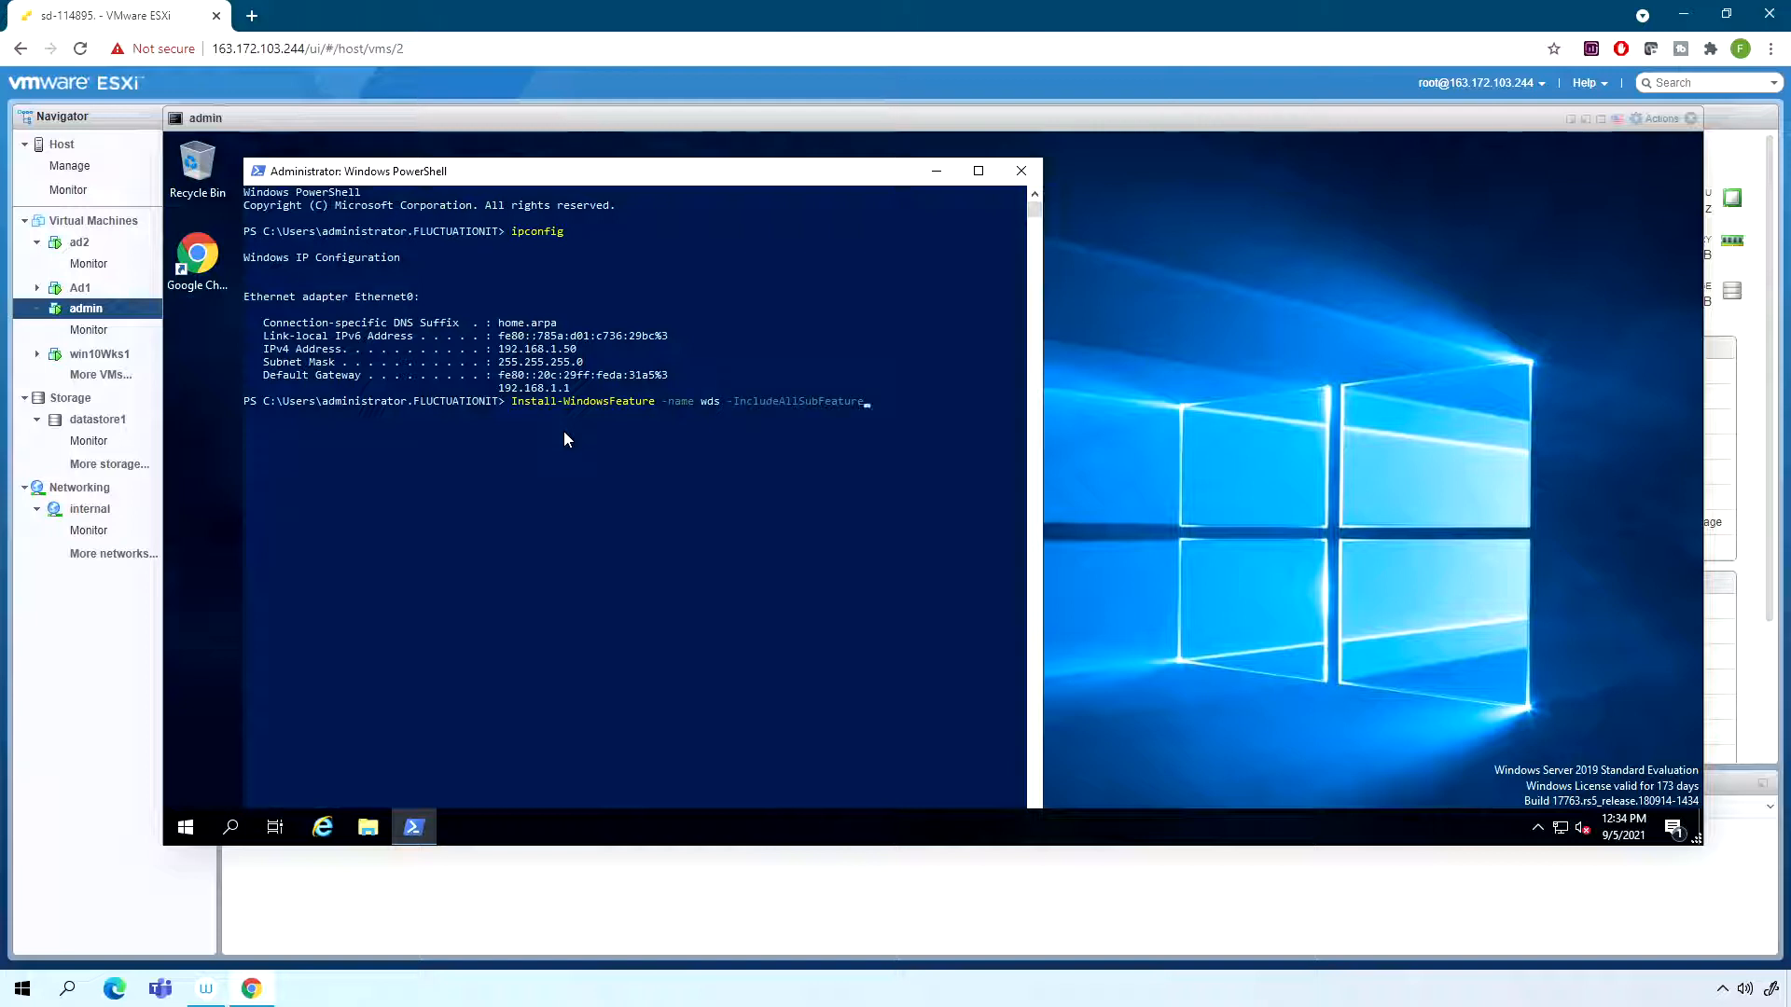
text(-I)
key(Tab)
key(Return)
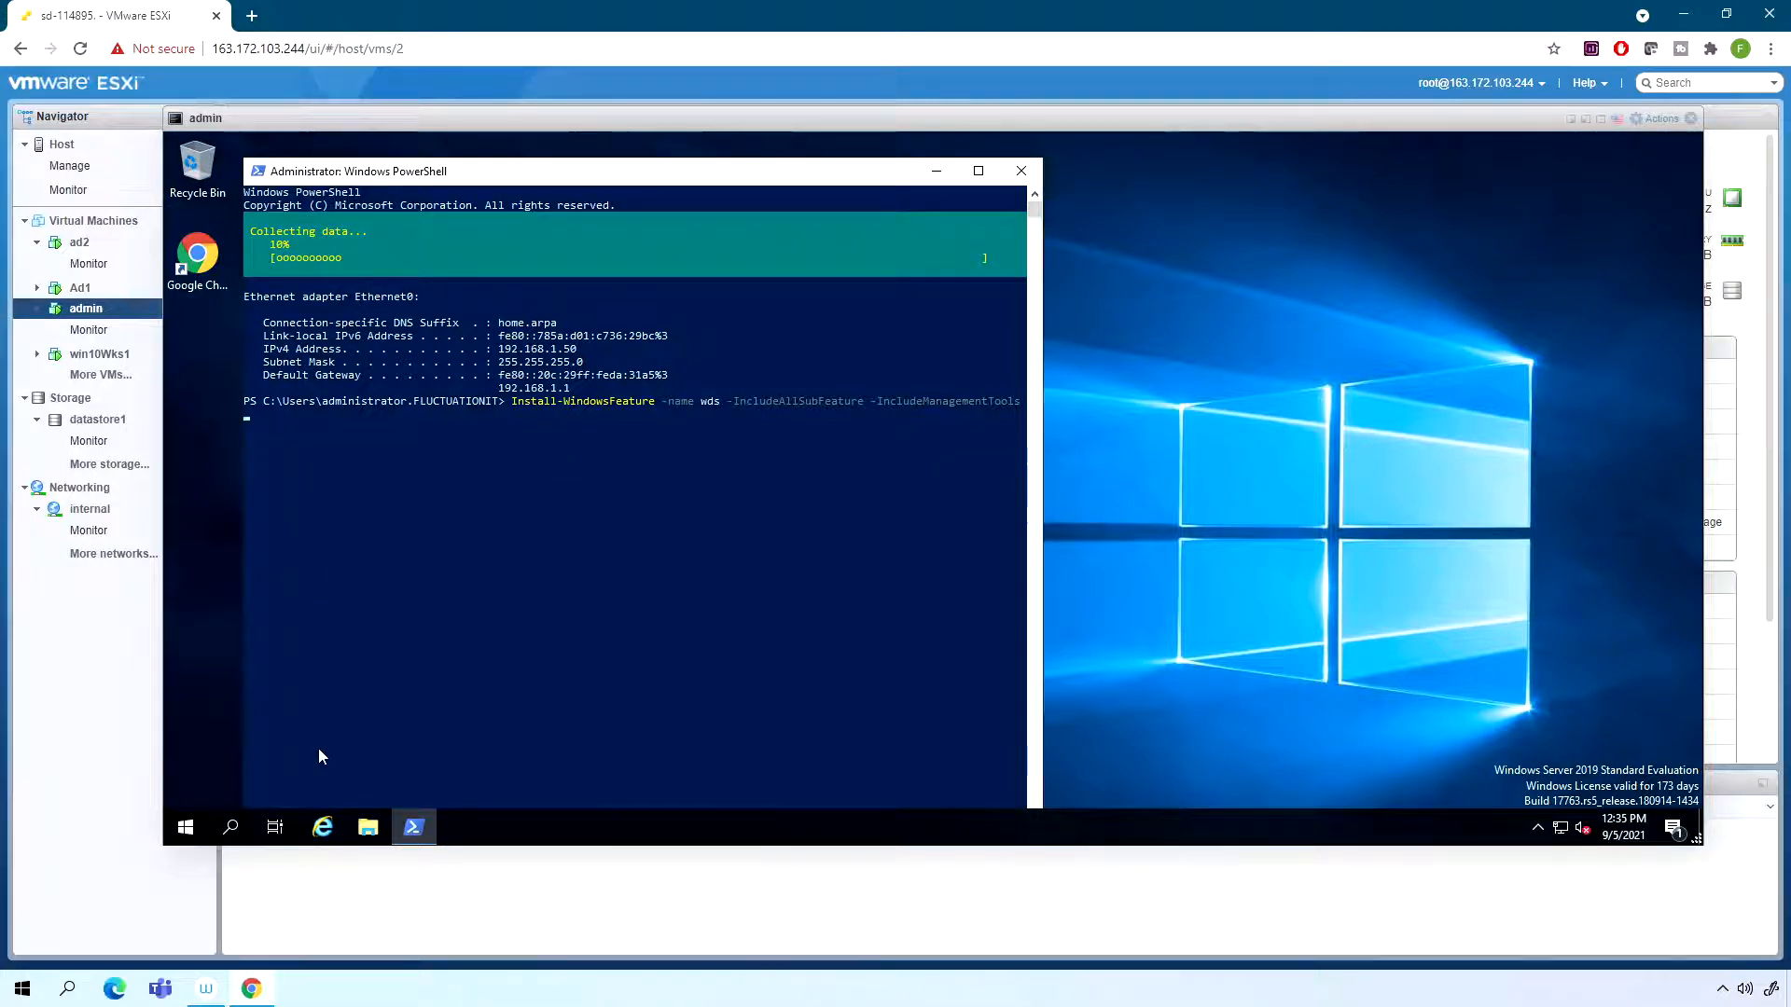
- Open Server Manager and dismiss the Windows Admin Center message
click(186, 830)
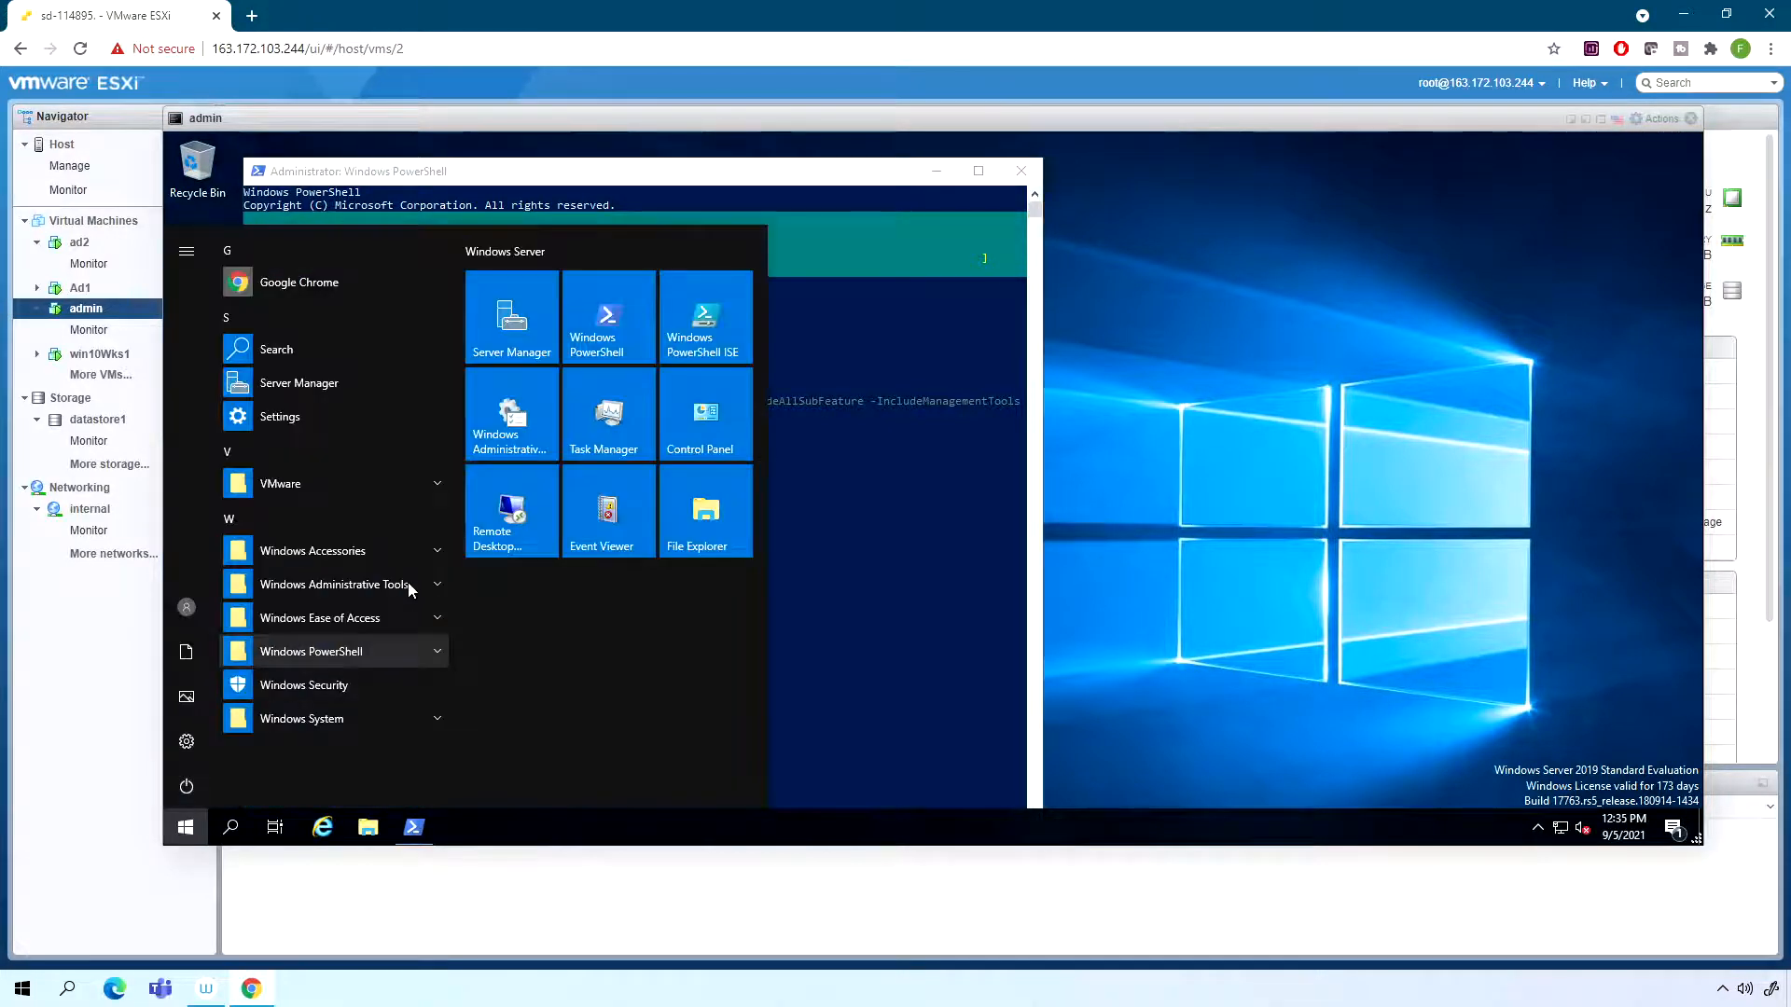
click(606, 322)
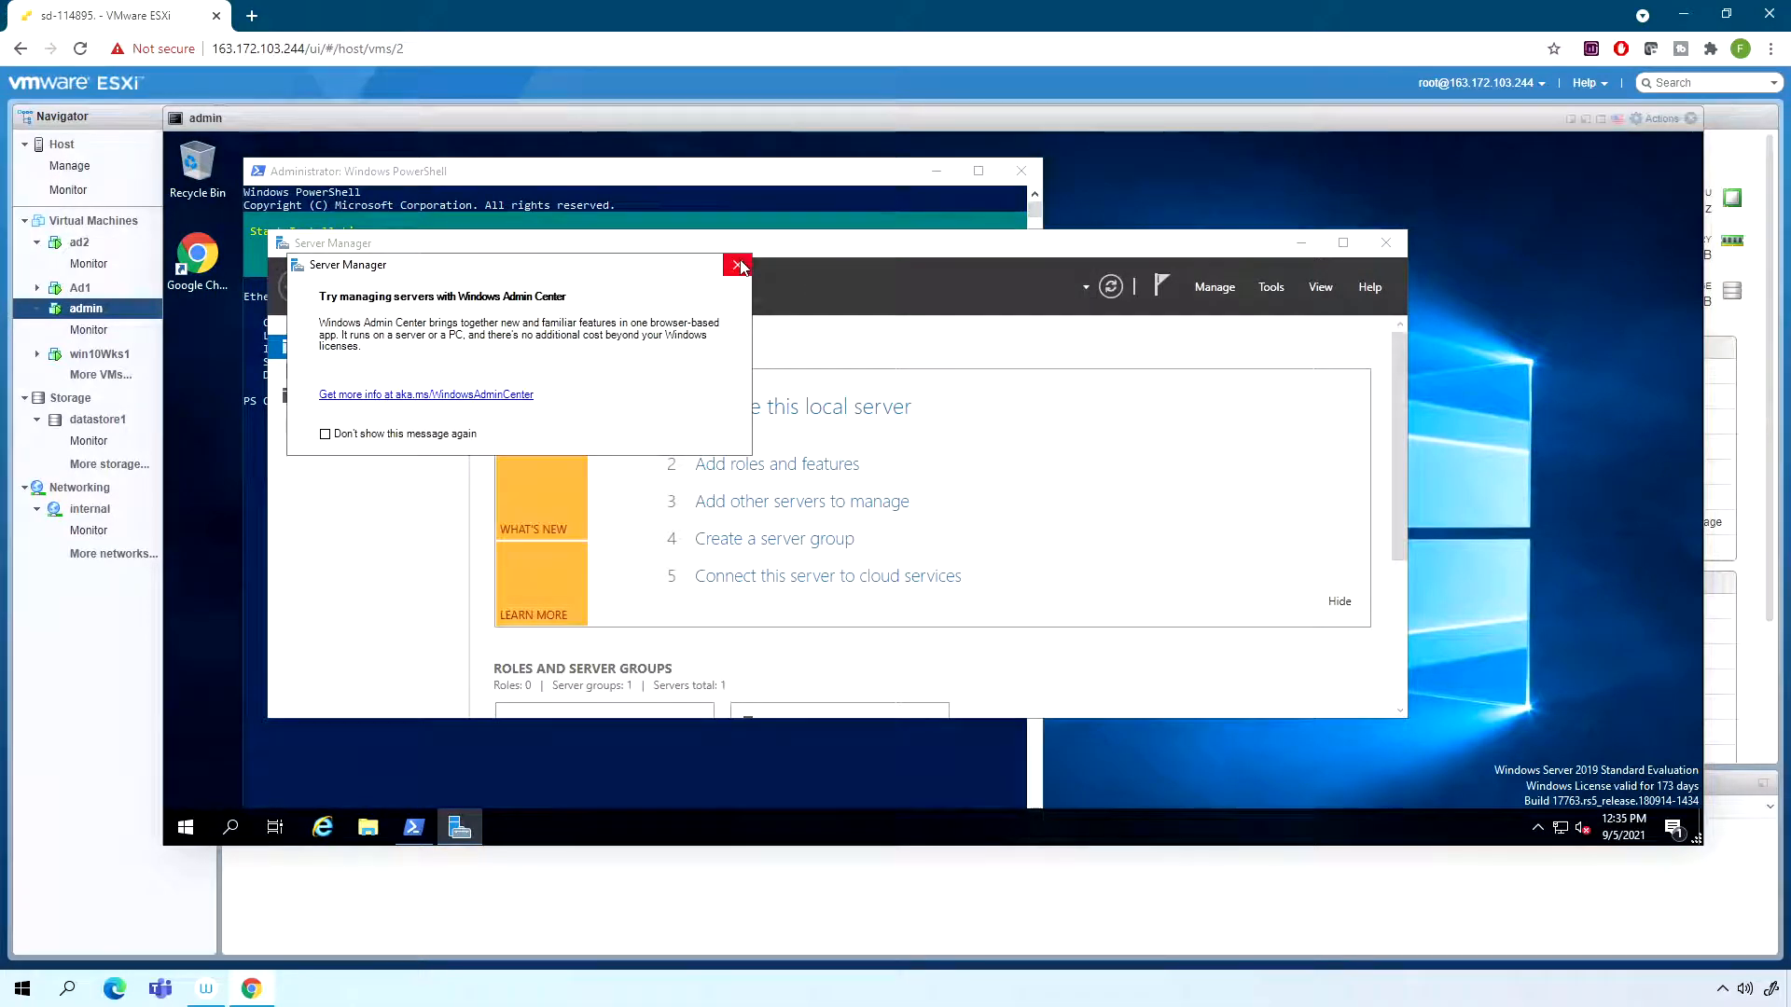
click(739, 264)
- Check Windows Deployment Services in the Add Roles and Features wizard's roles list, cancel the wizard and review the PowerShell installation output
click(1225, 293)
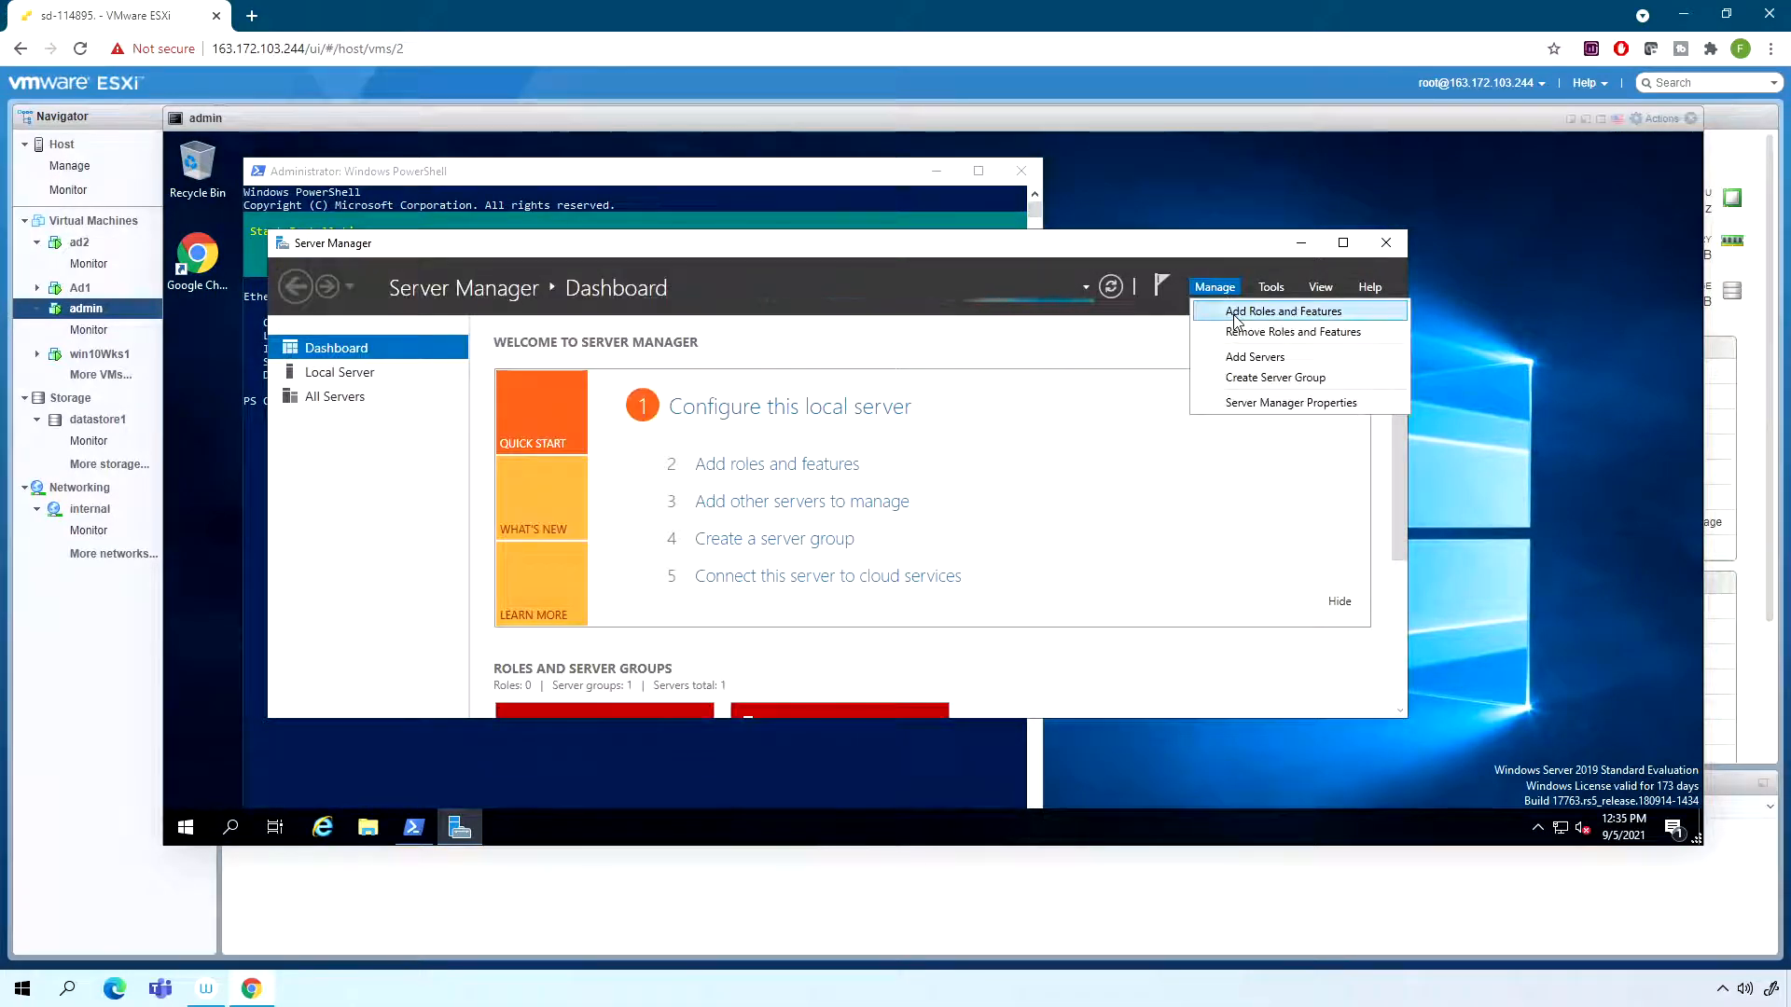
click(1277, 311)
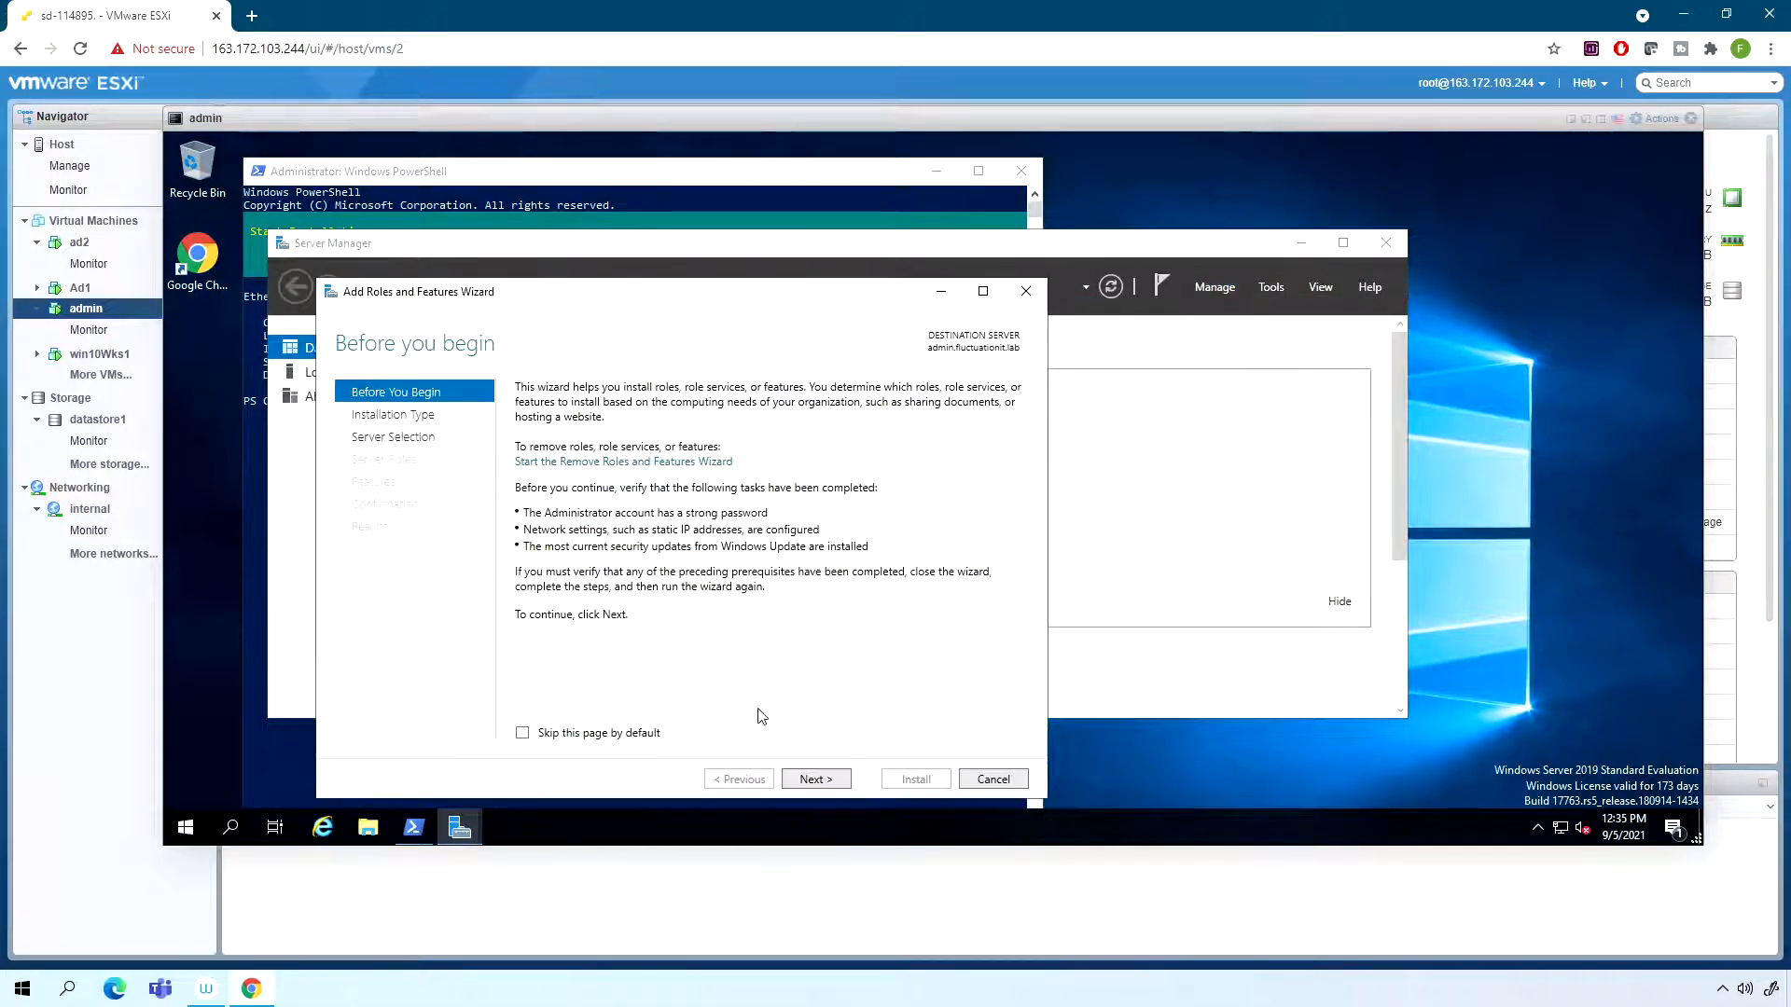
click(817, 780)
click(817, 780)
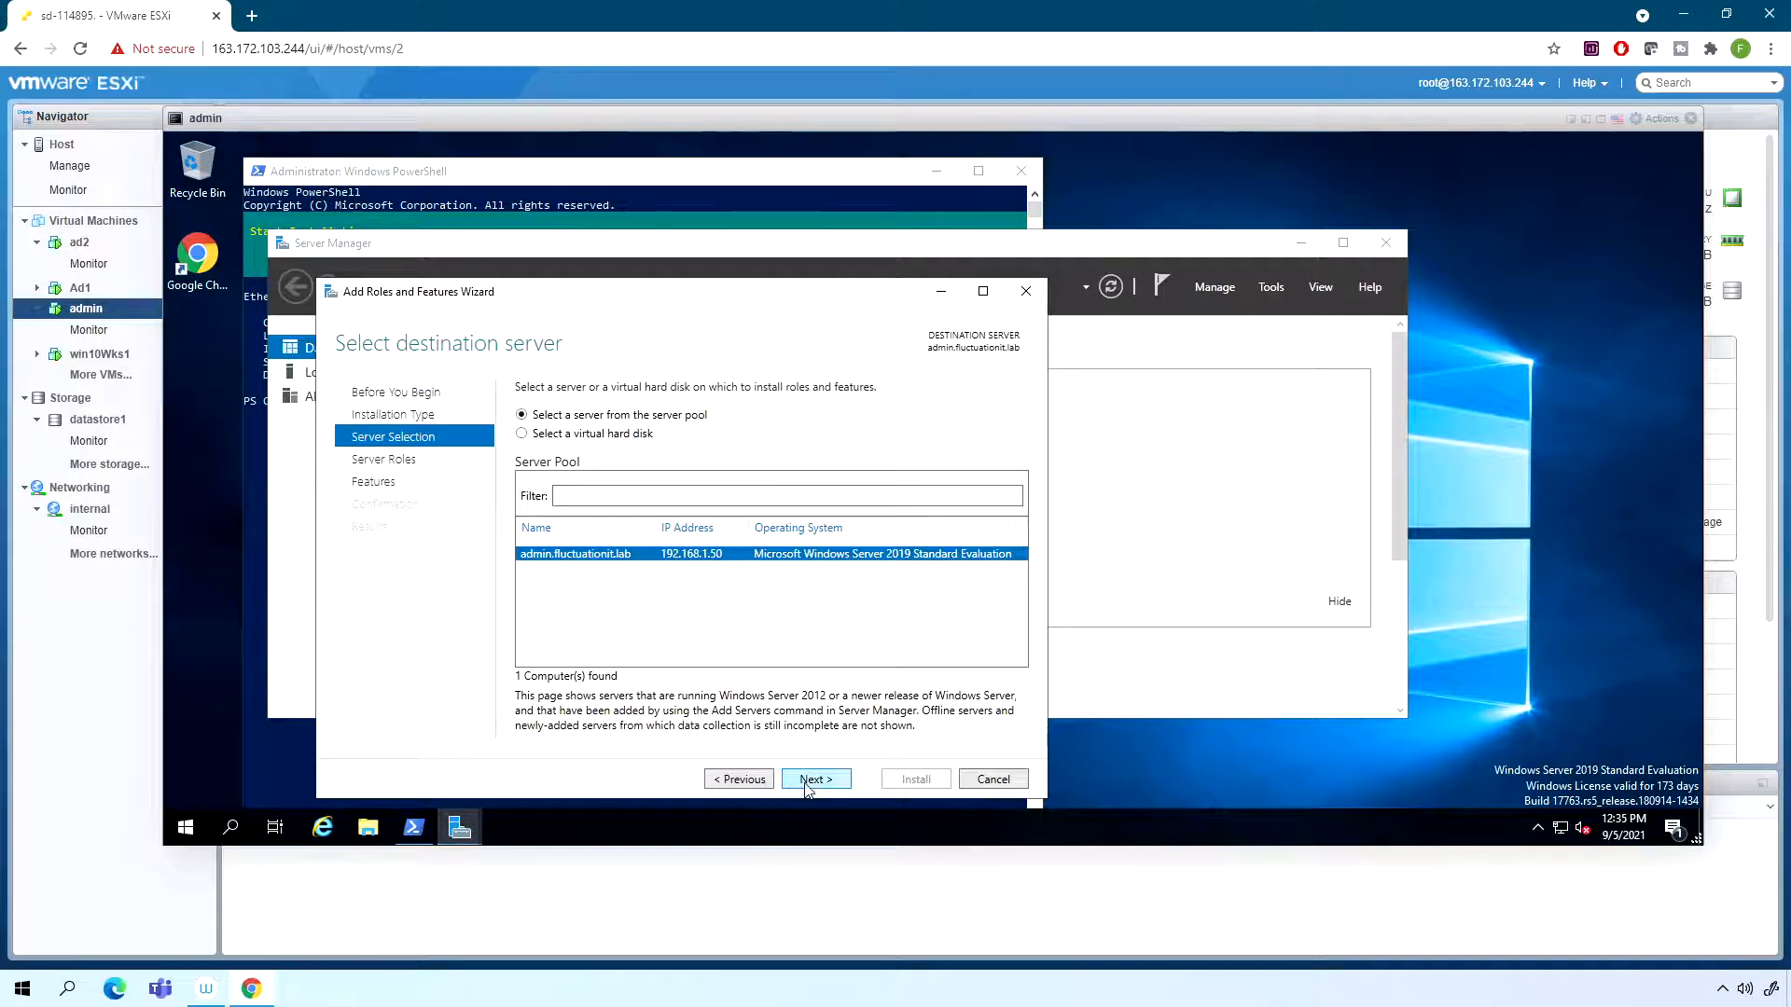
click(802, 780)
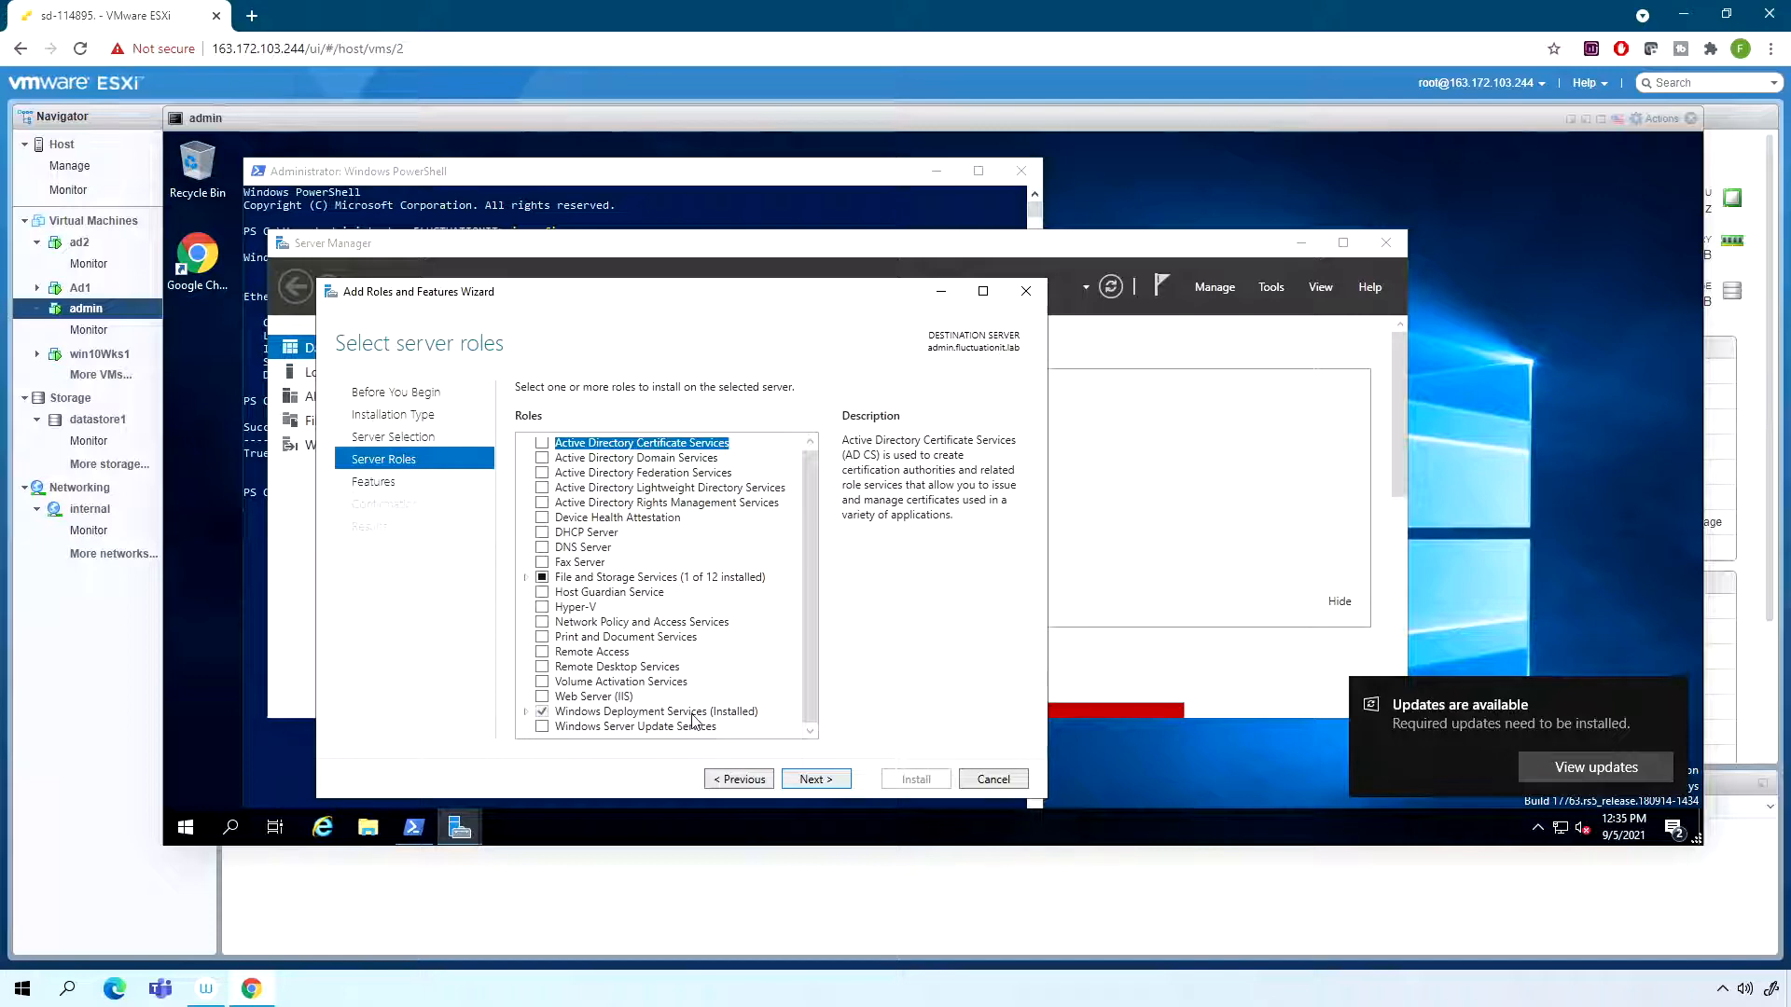
click(993, 779)
click(851, 179)
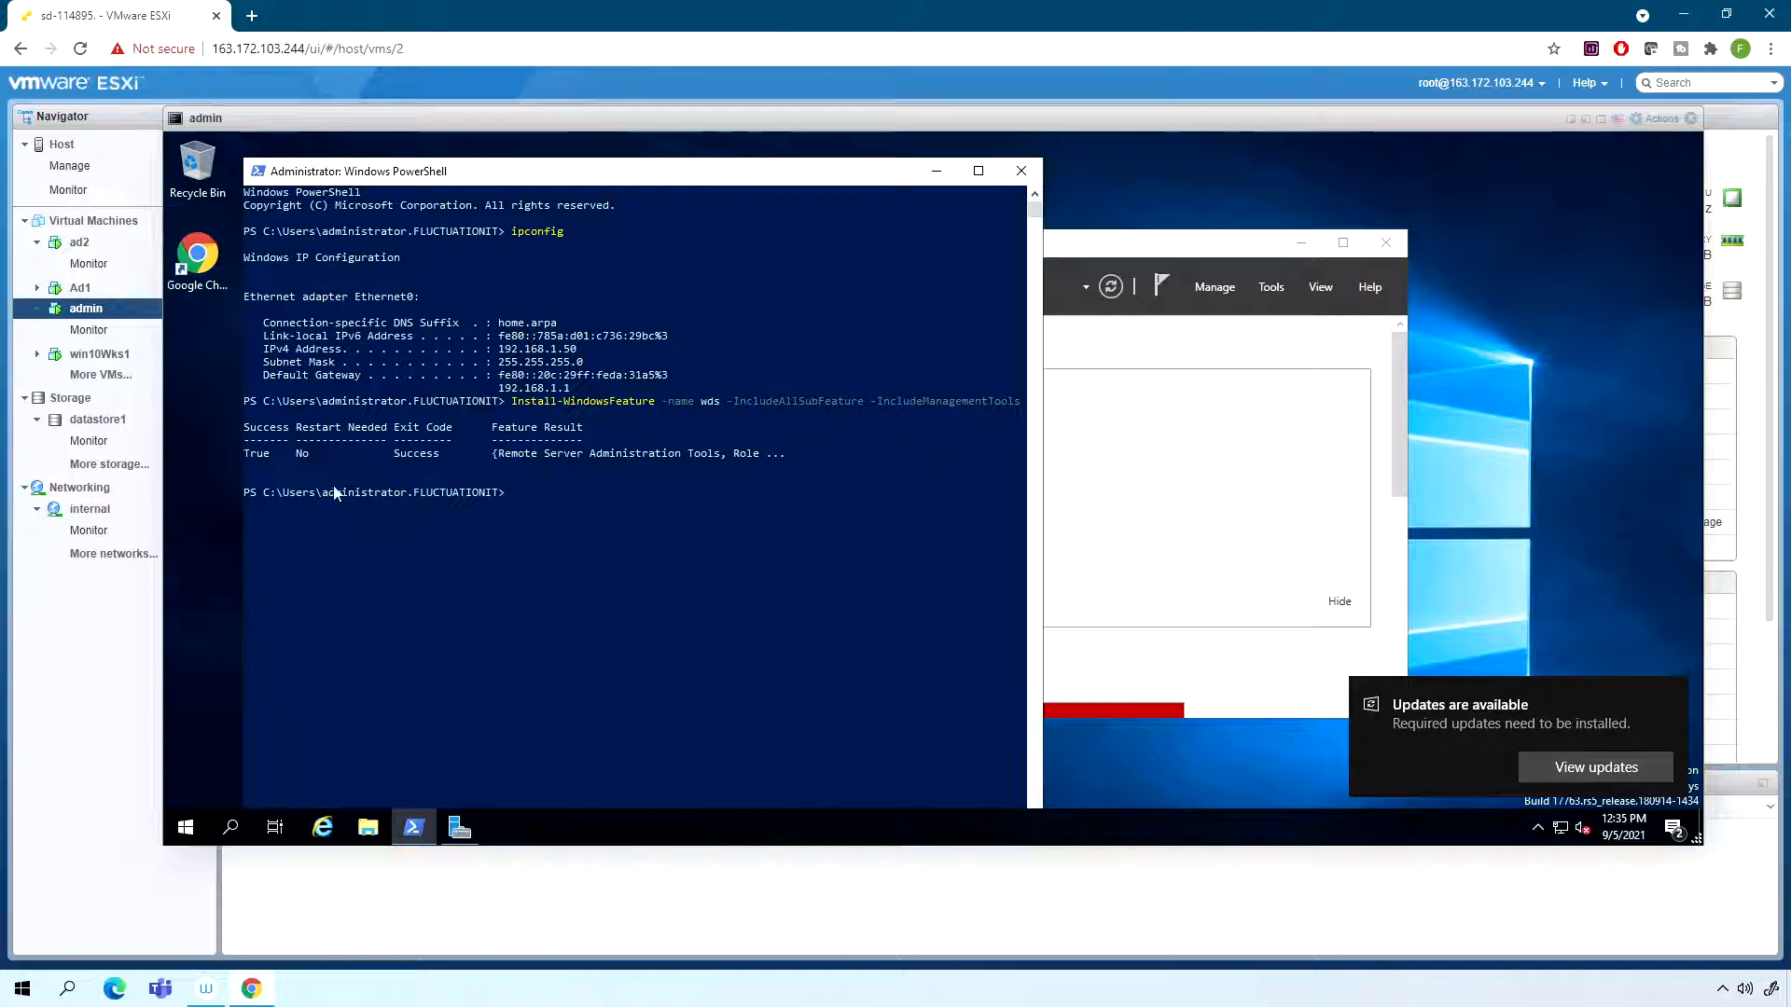
click(540, 493)
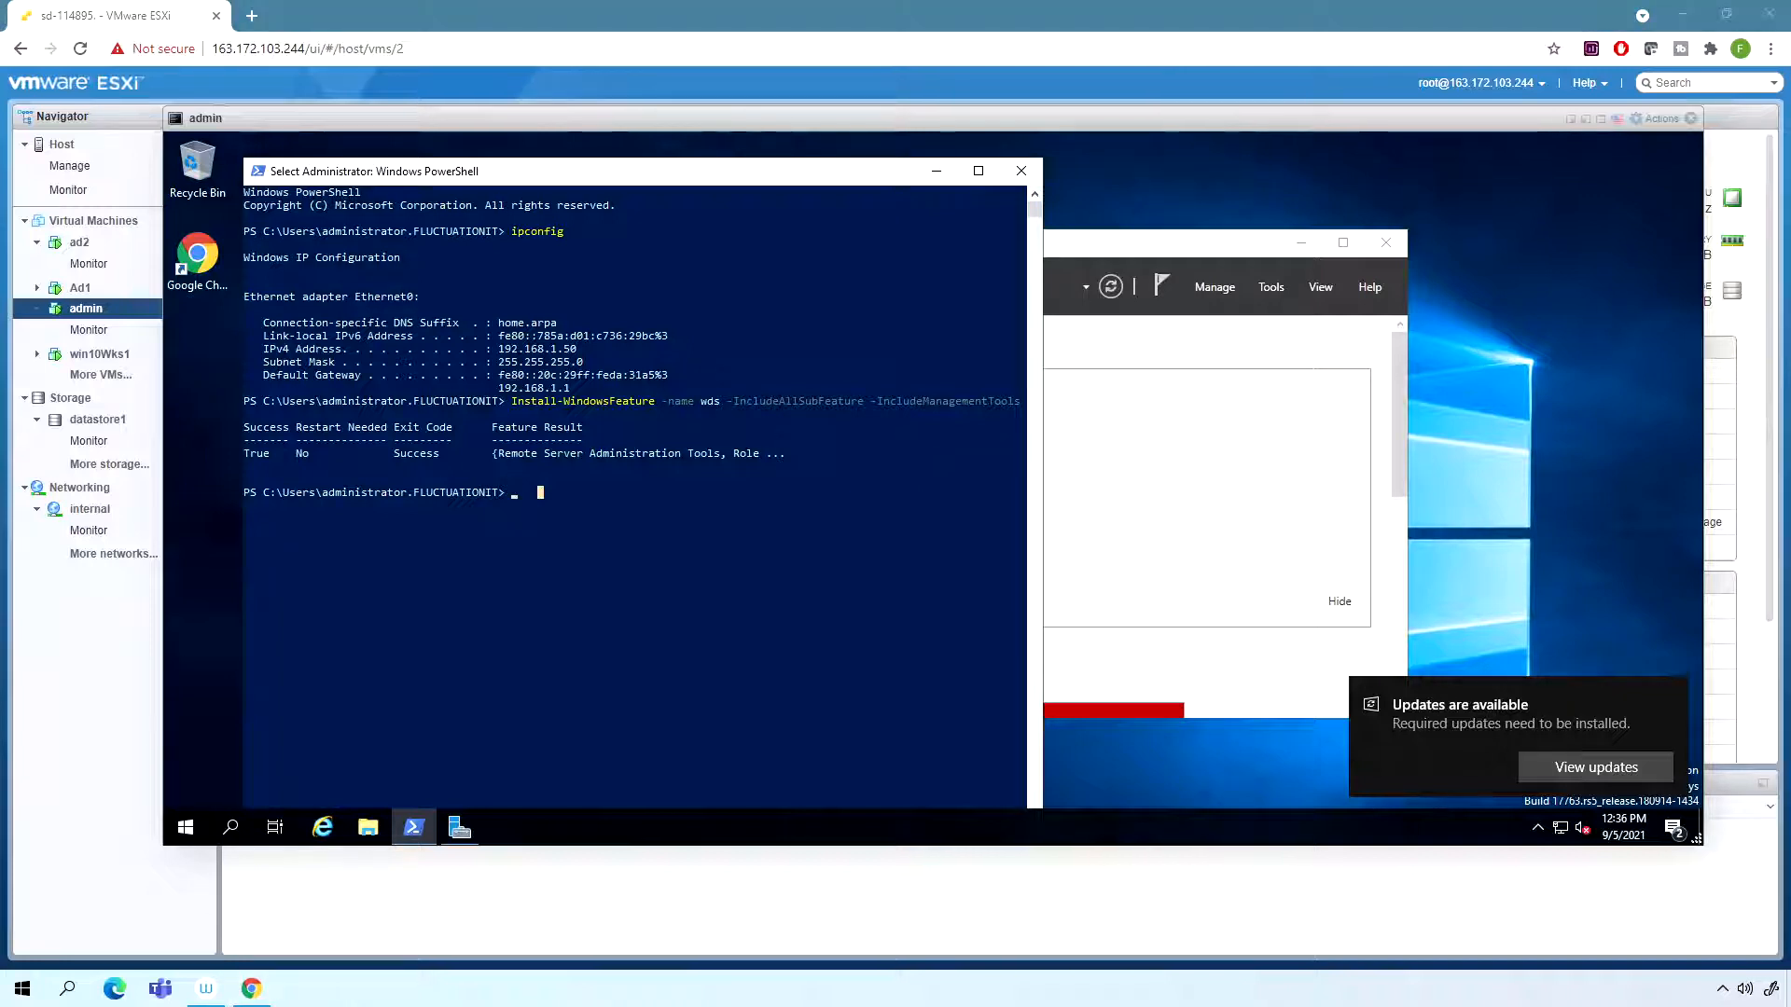
- Return to Server Manager, dismiss the updates notification, and maximize the window and refresh the dashboard
click(1203, 420)
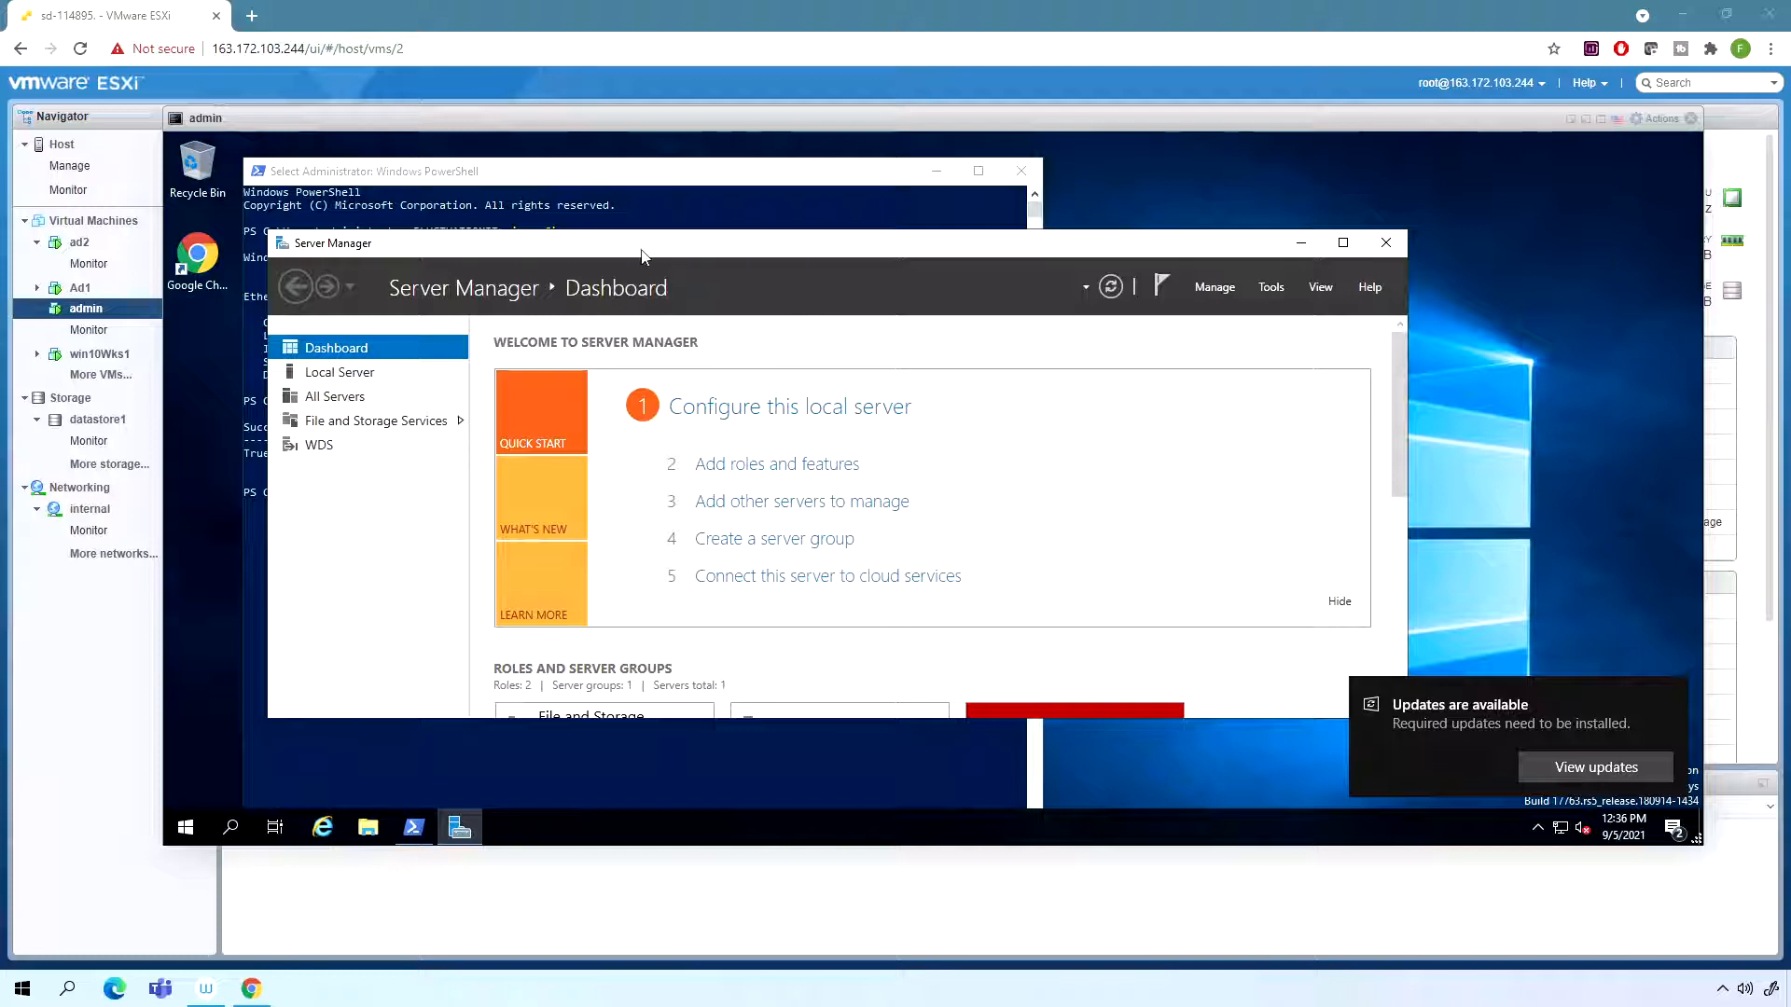
click(1268, 288)
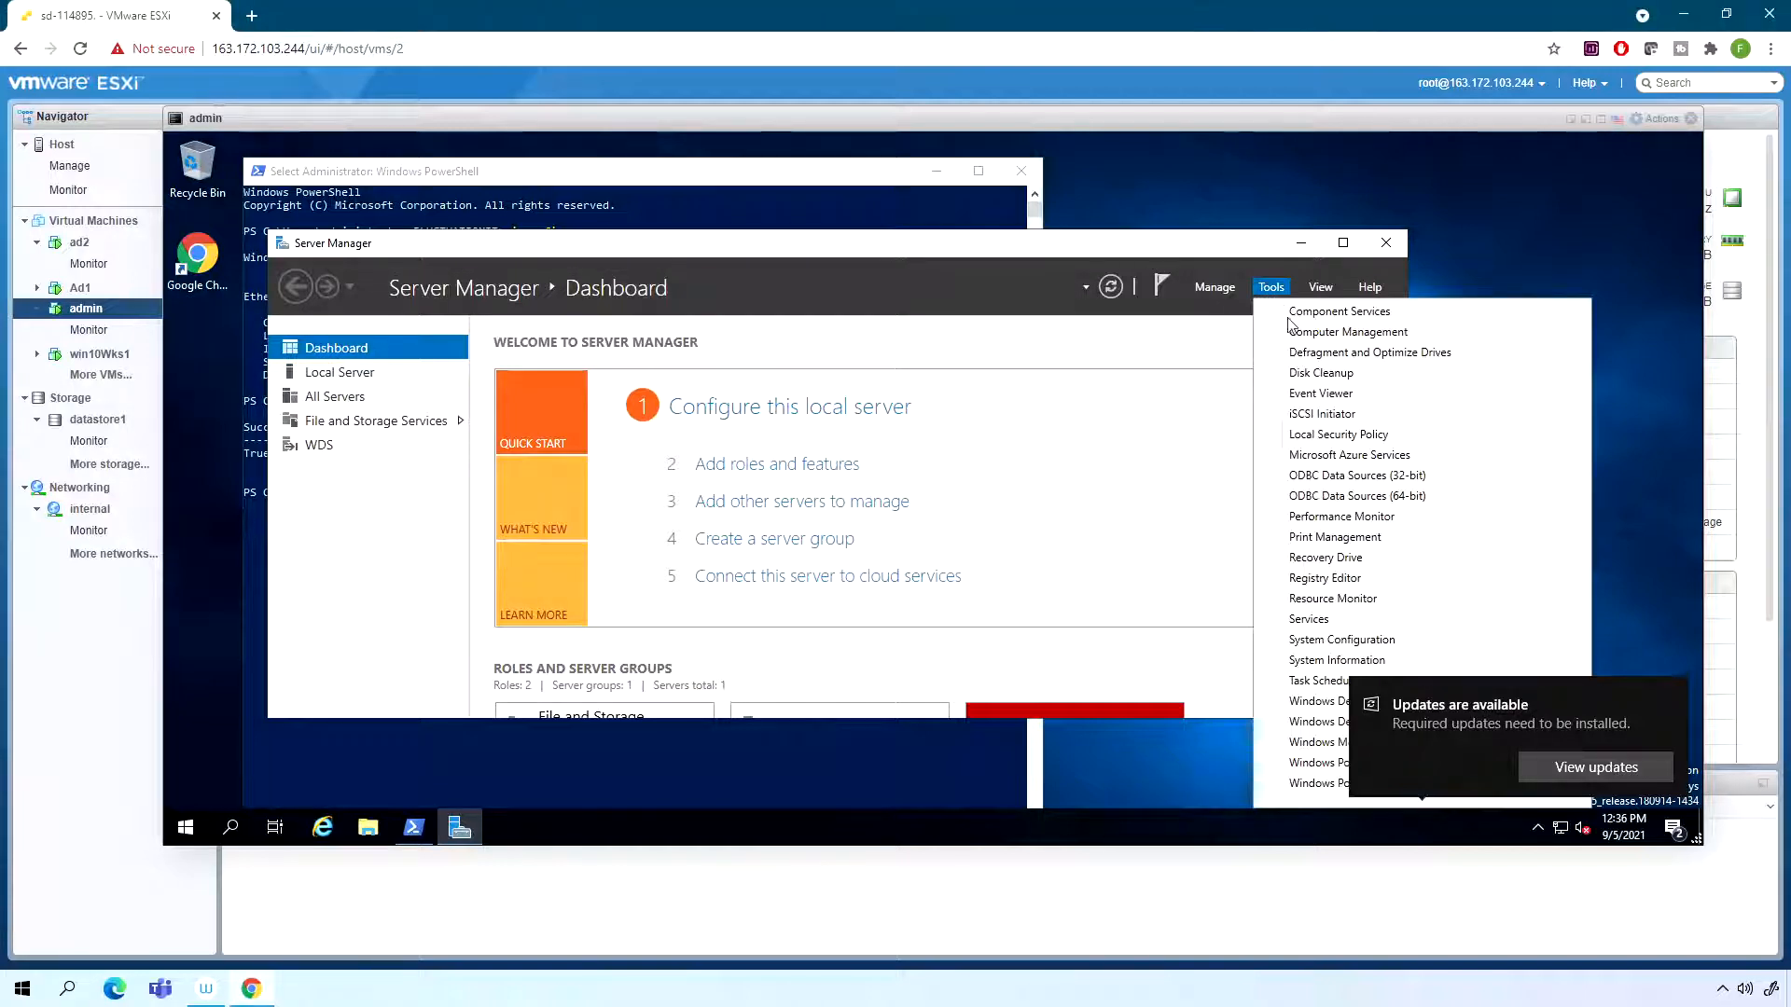
click(1668, 692)
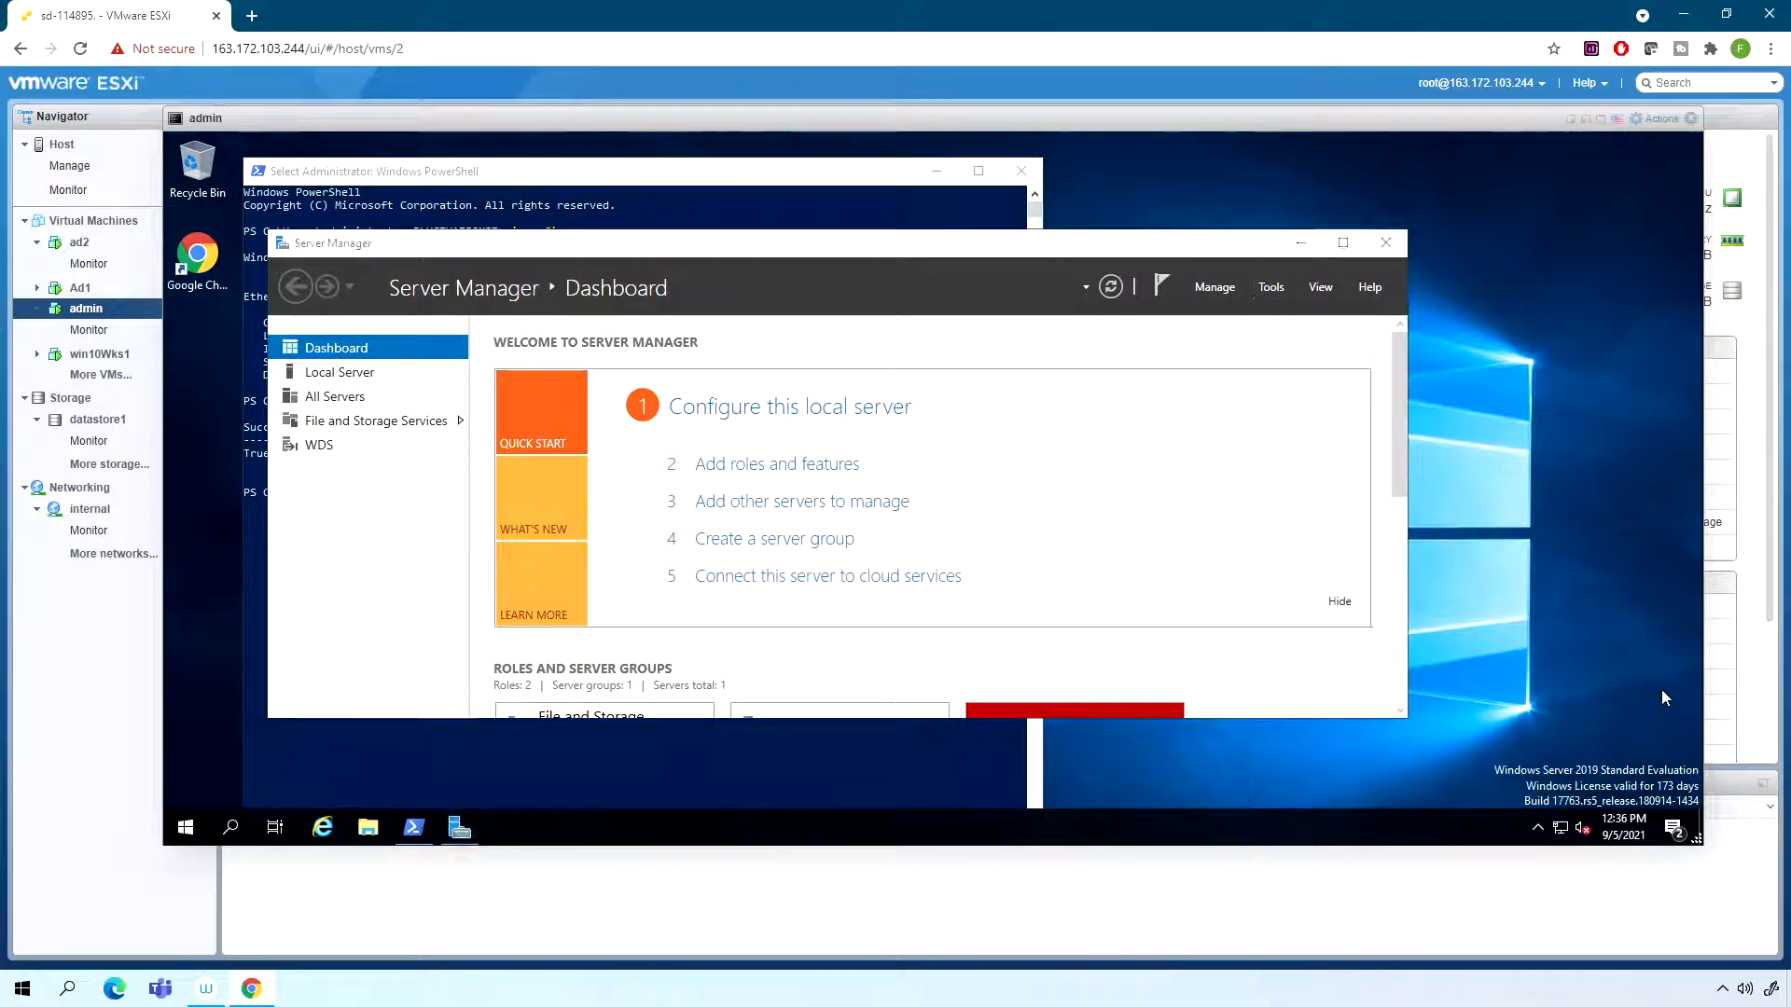
click(1343, 244)
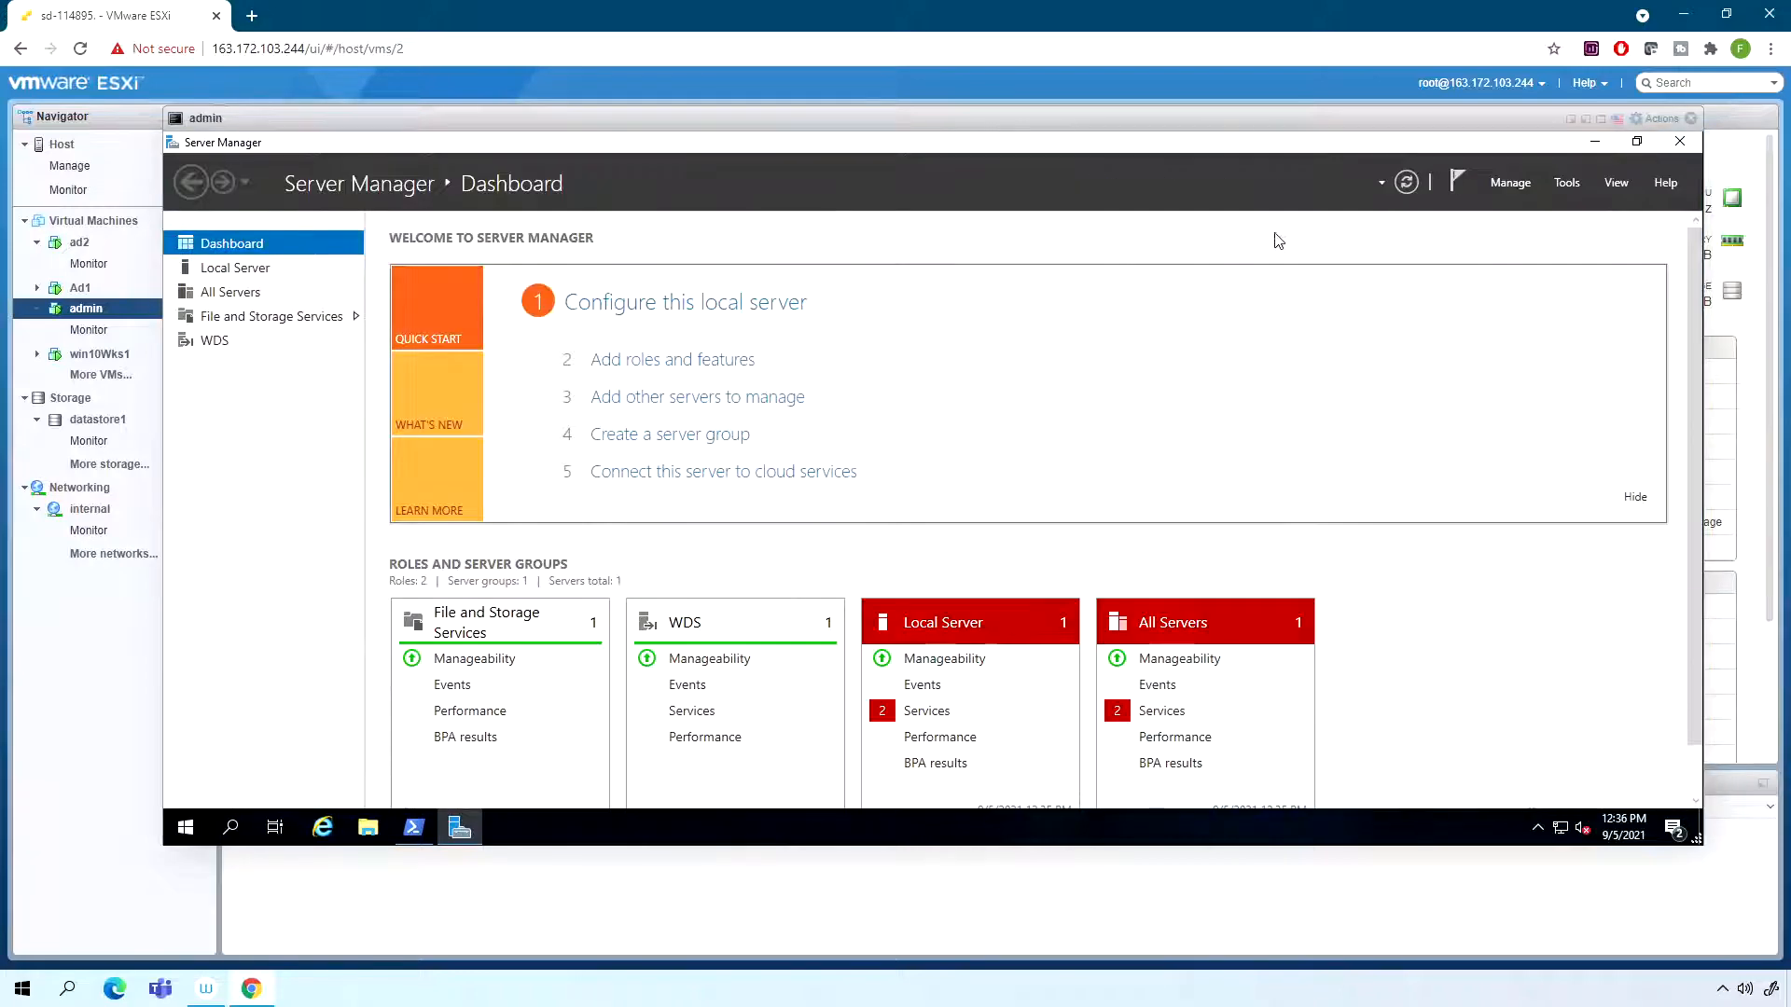
click(1565, 184)
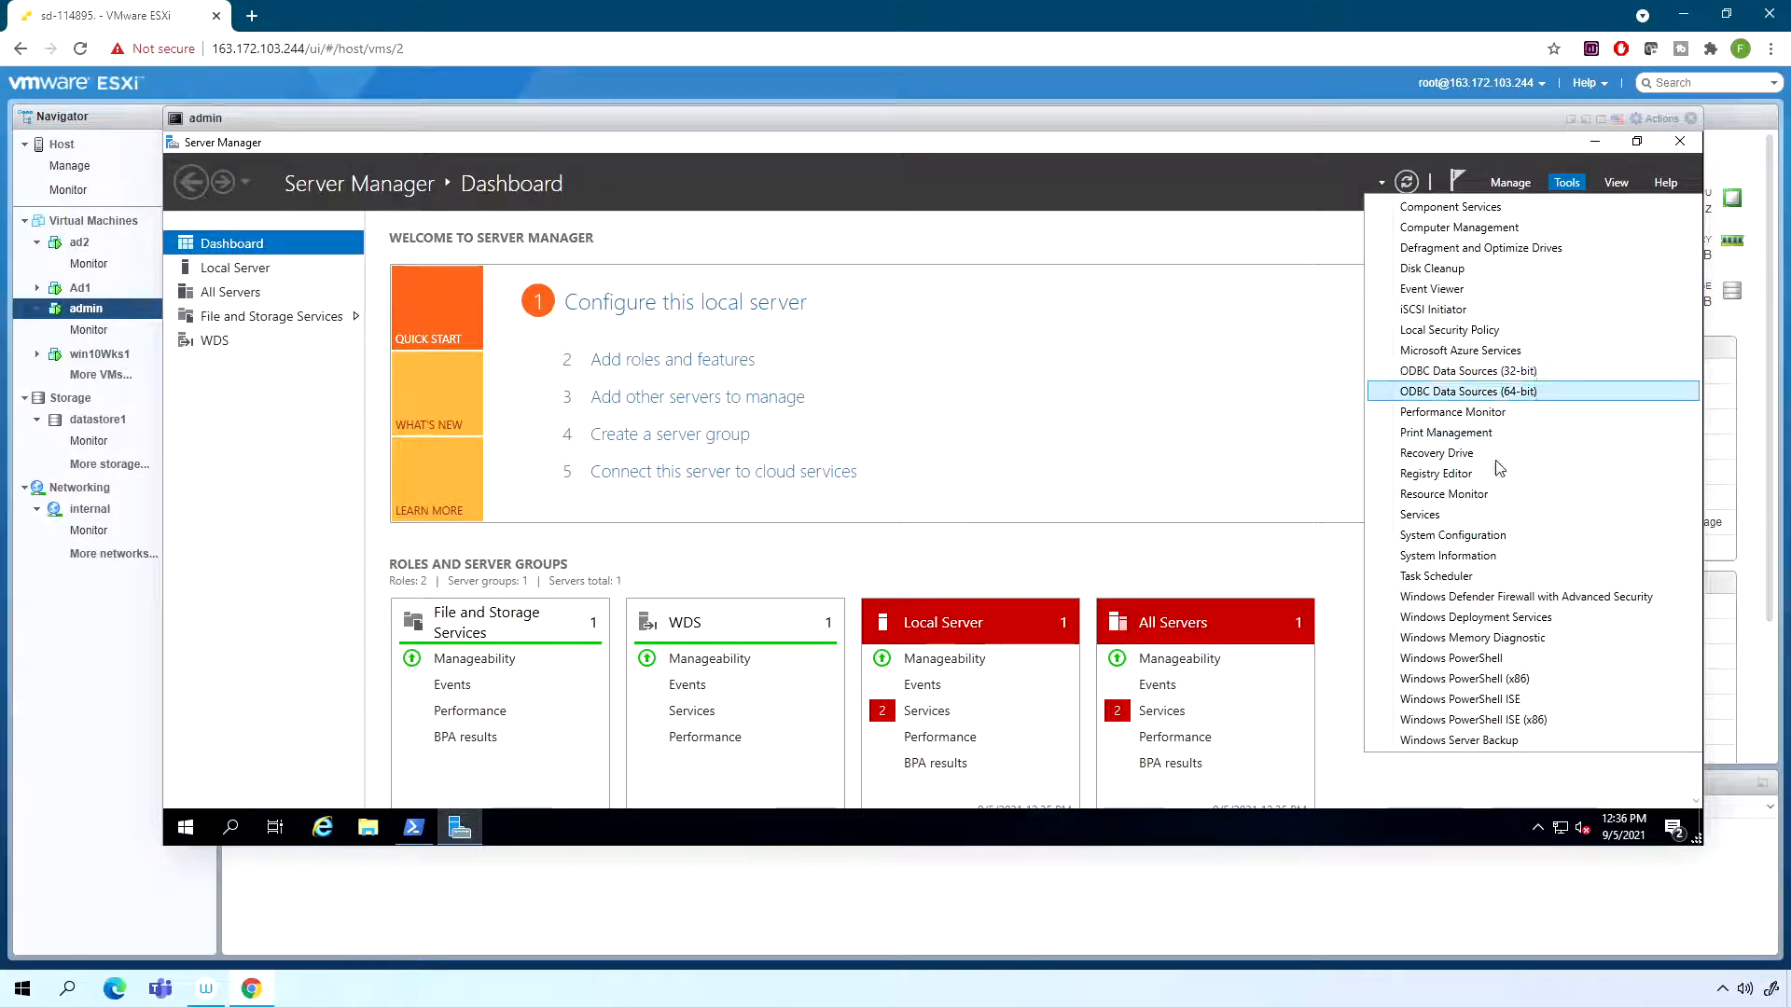
click(1020, 200)
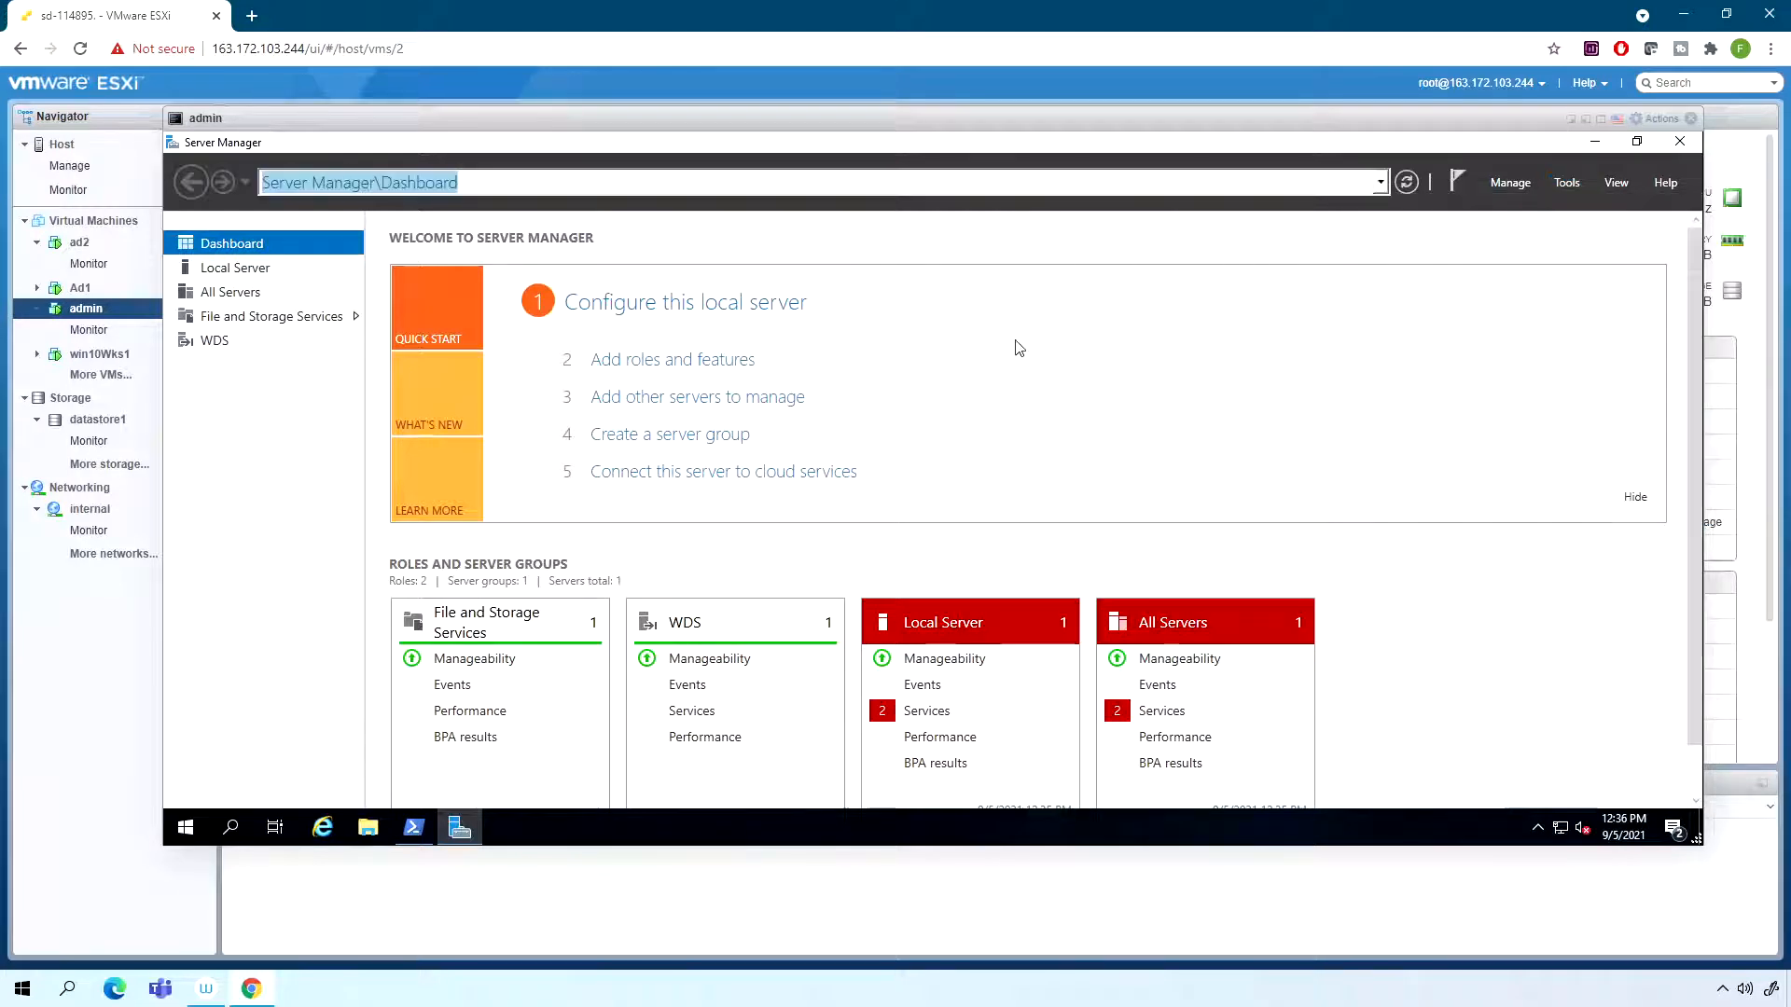
click(1402, 187)
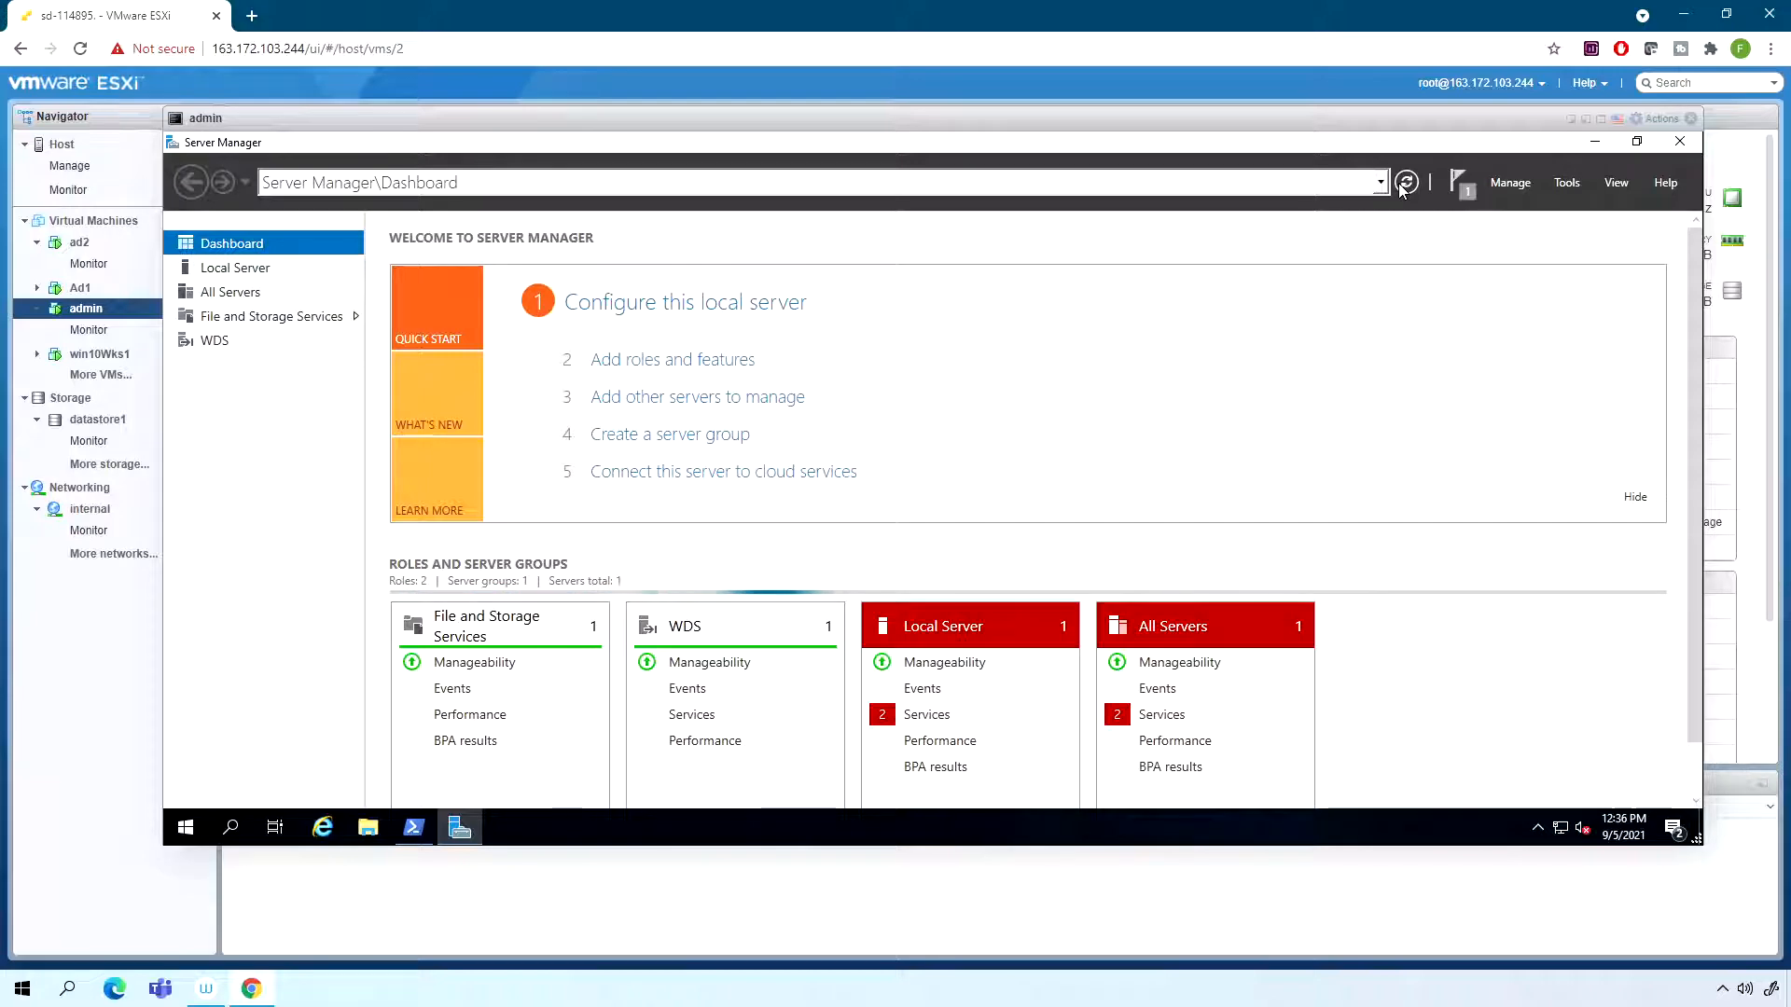
- Close and reopen Server Manager, dismissing the Windows Admin Center message
click(1679, 141)
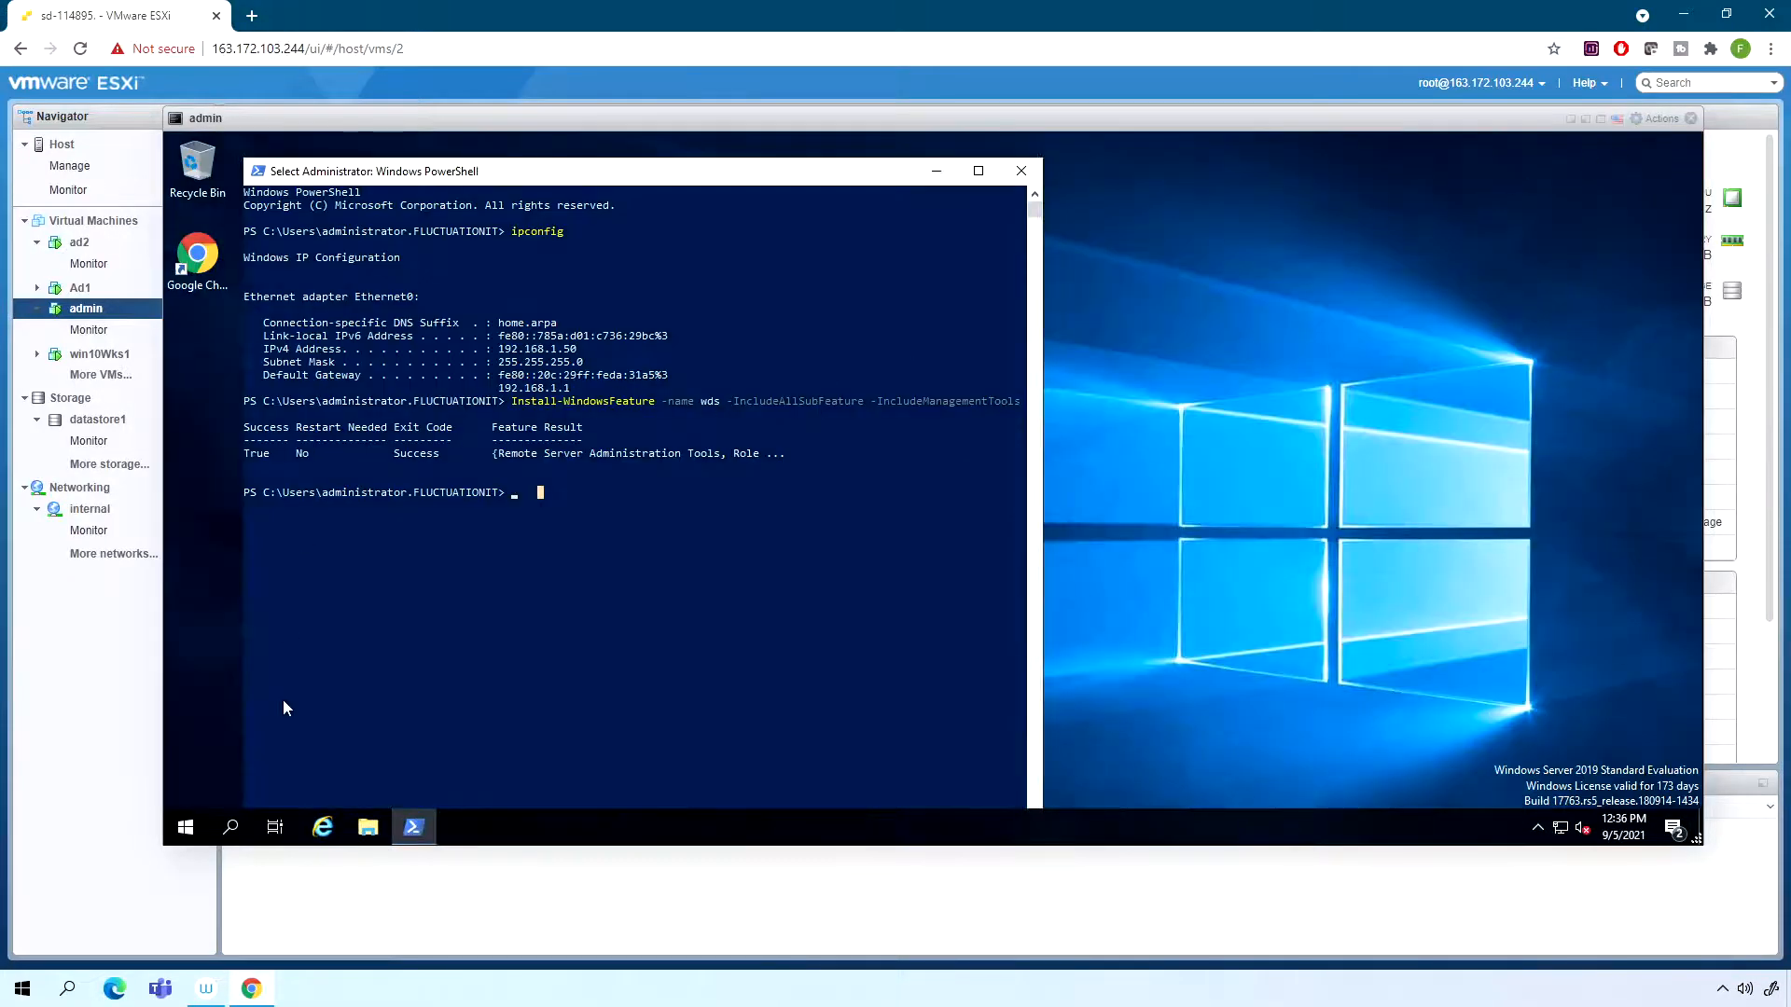
click(184, 827)
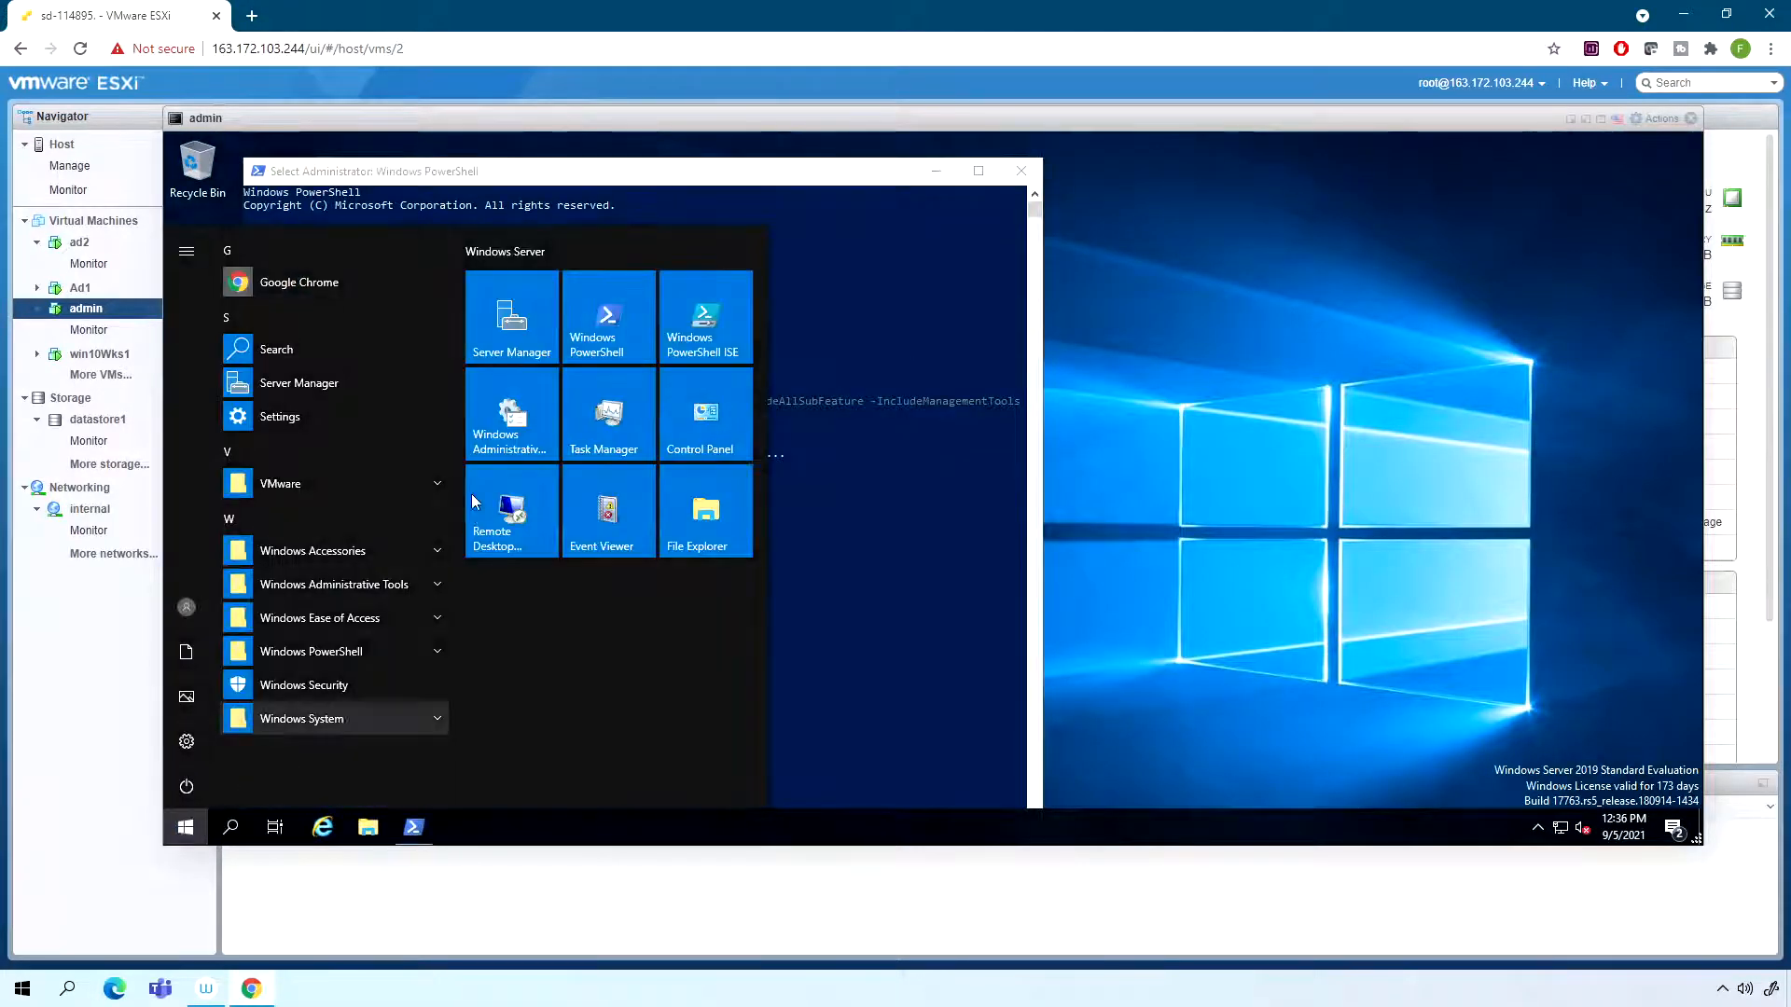
click(534, 353)
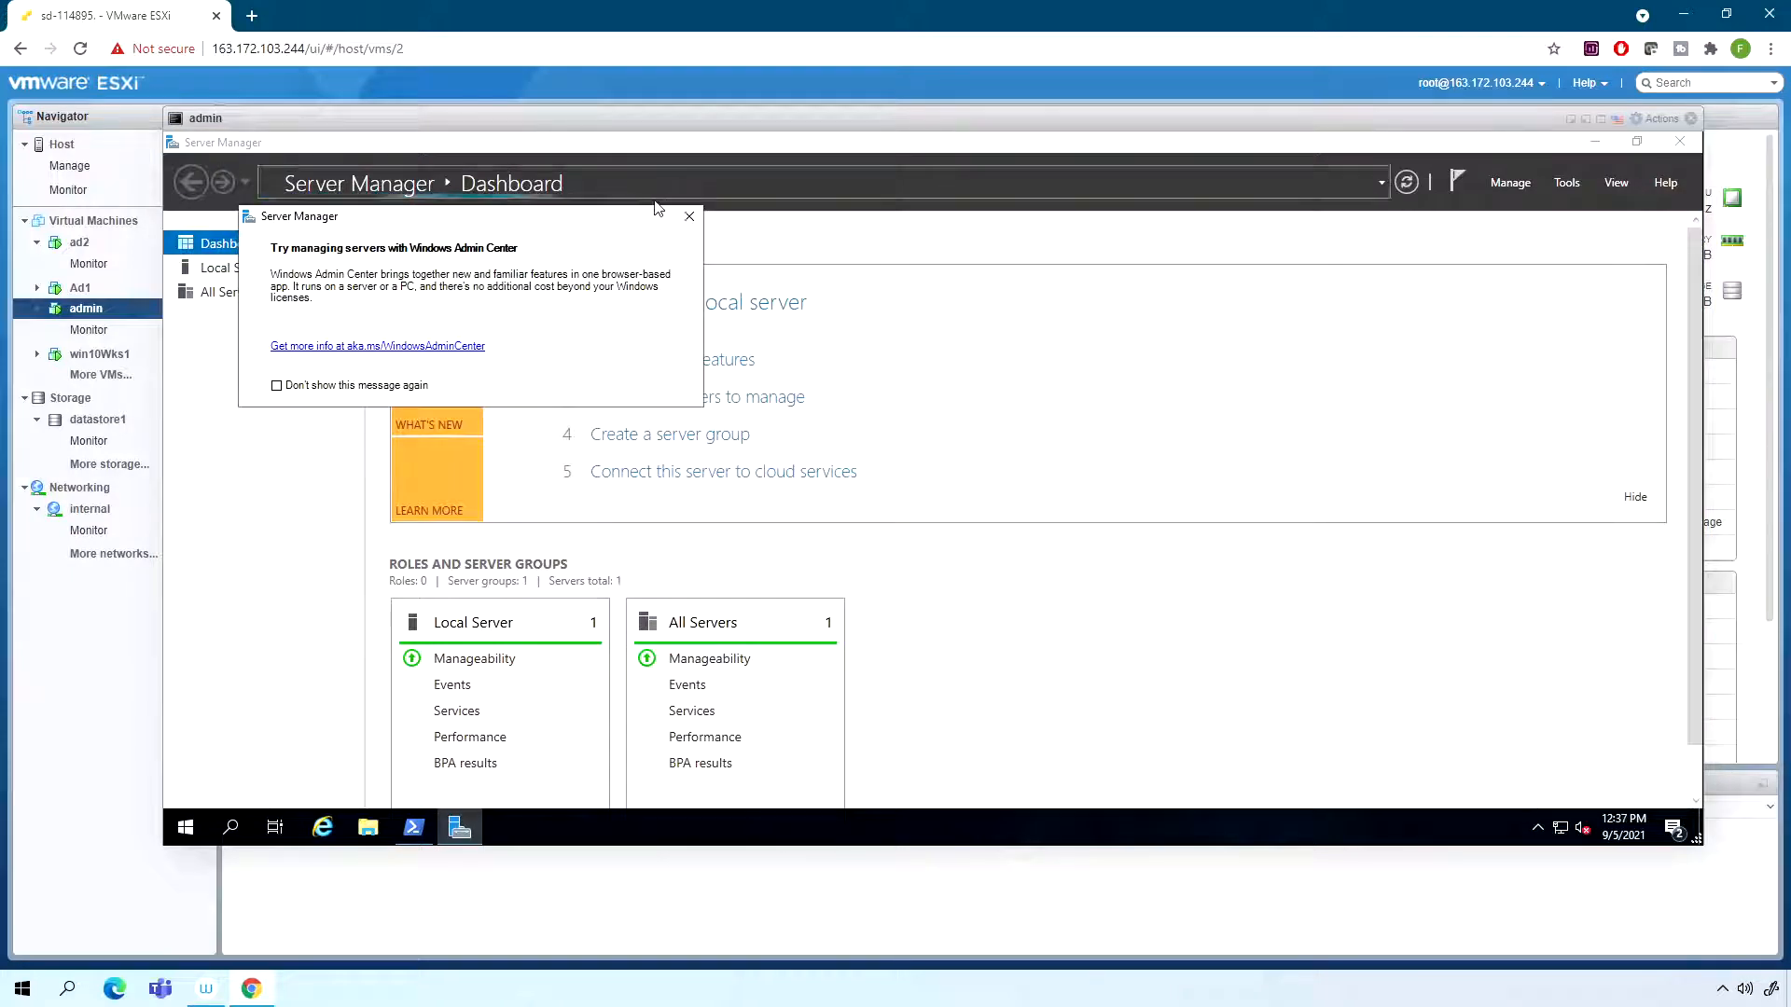
click(689, 217)
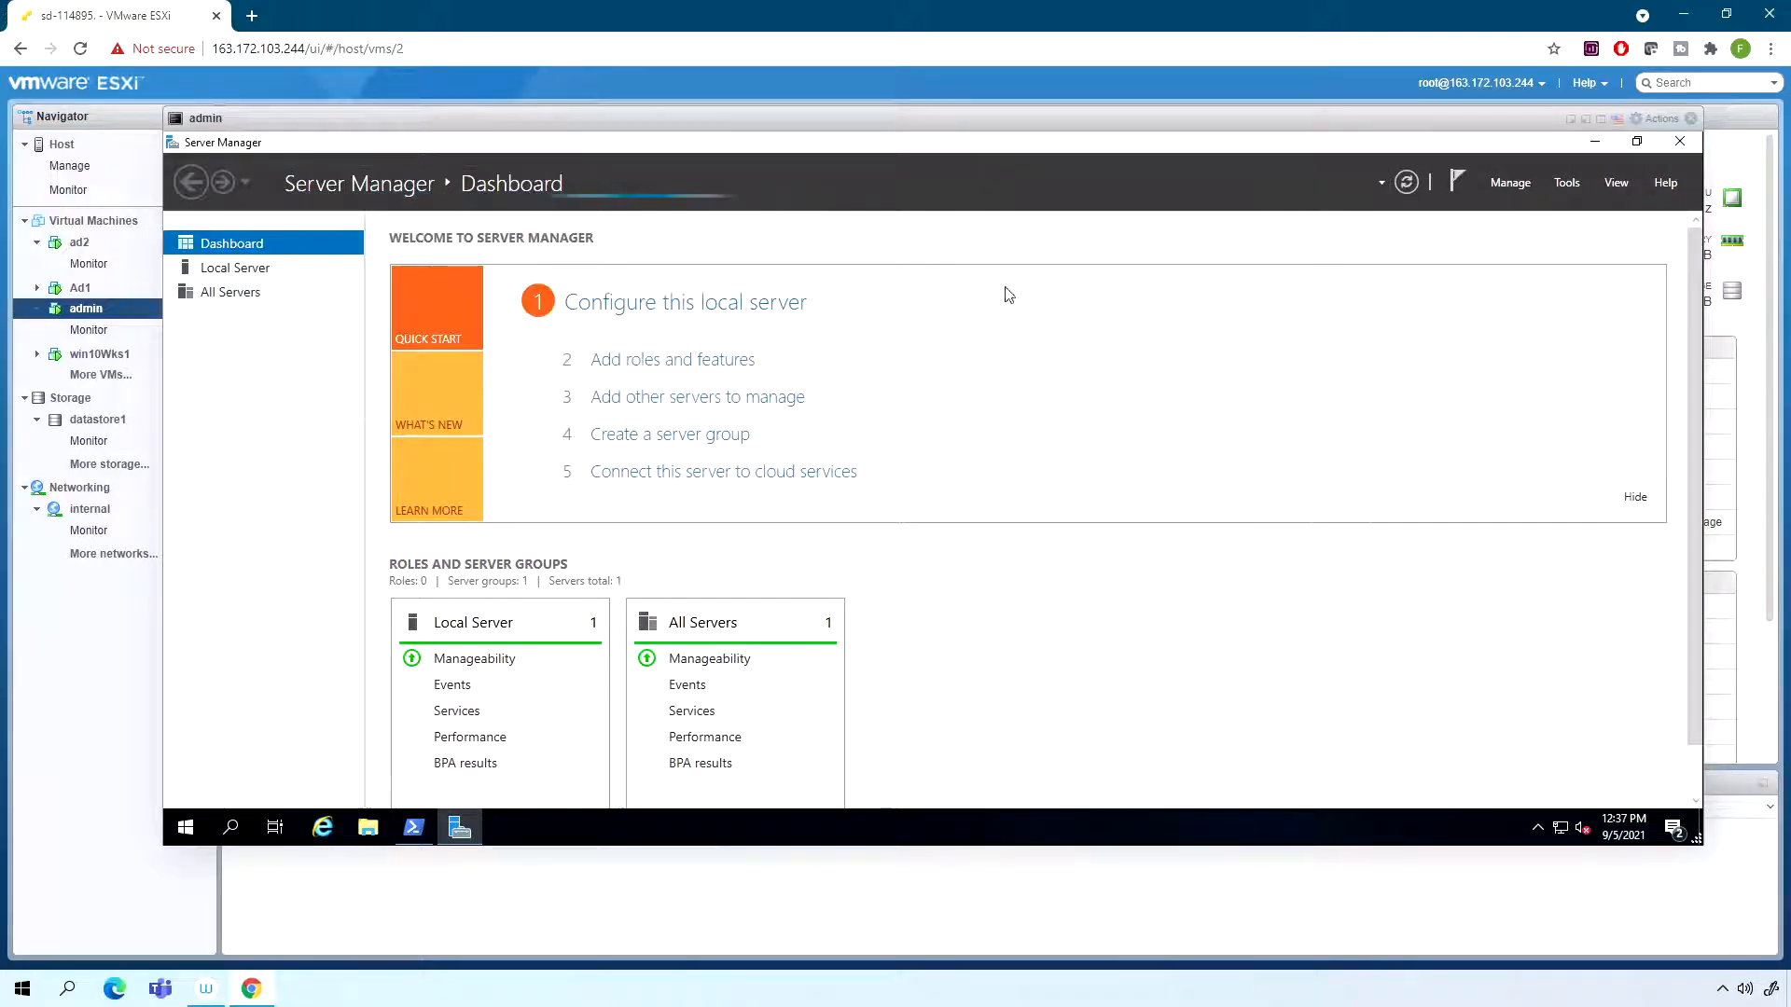
- Show the Local Server properties and open the Windows Deployment Services management console
click(271, 271)
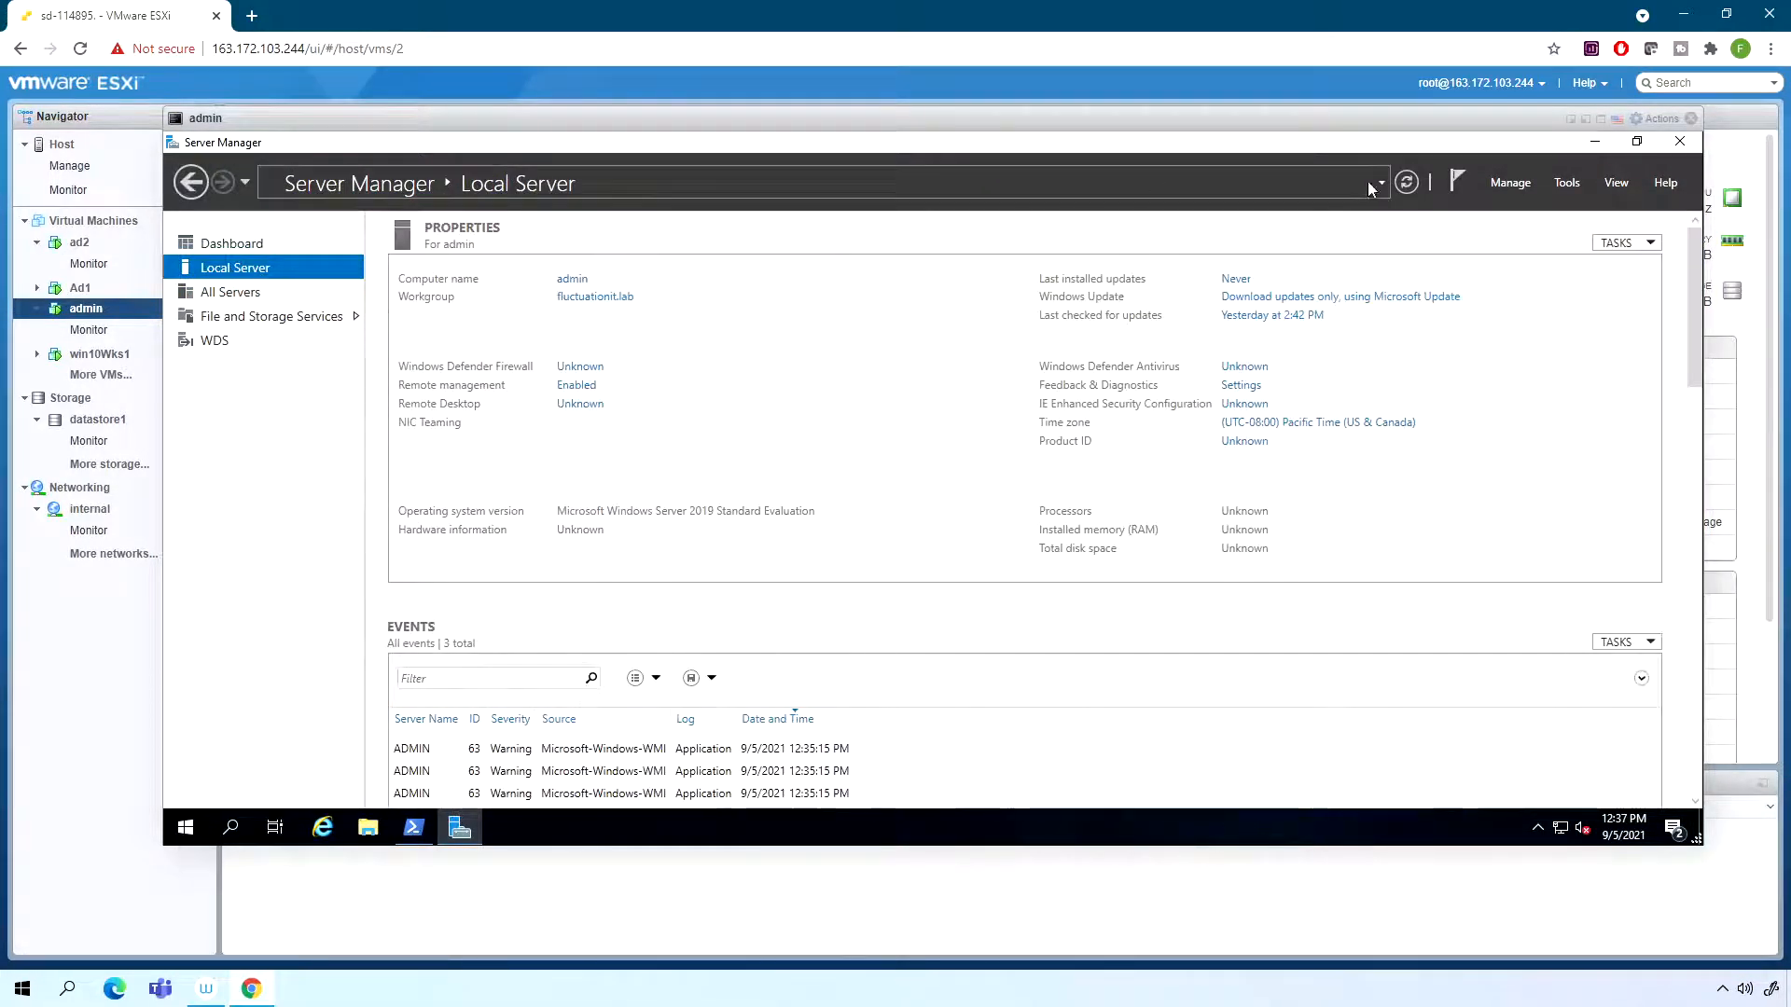
click(1562, 182)
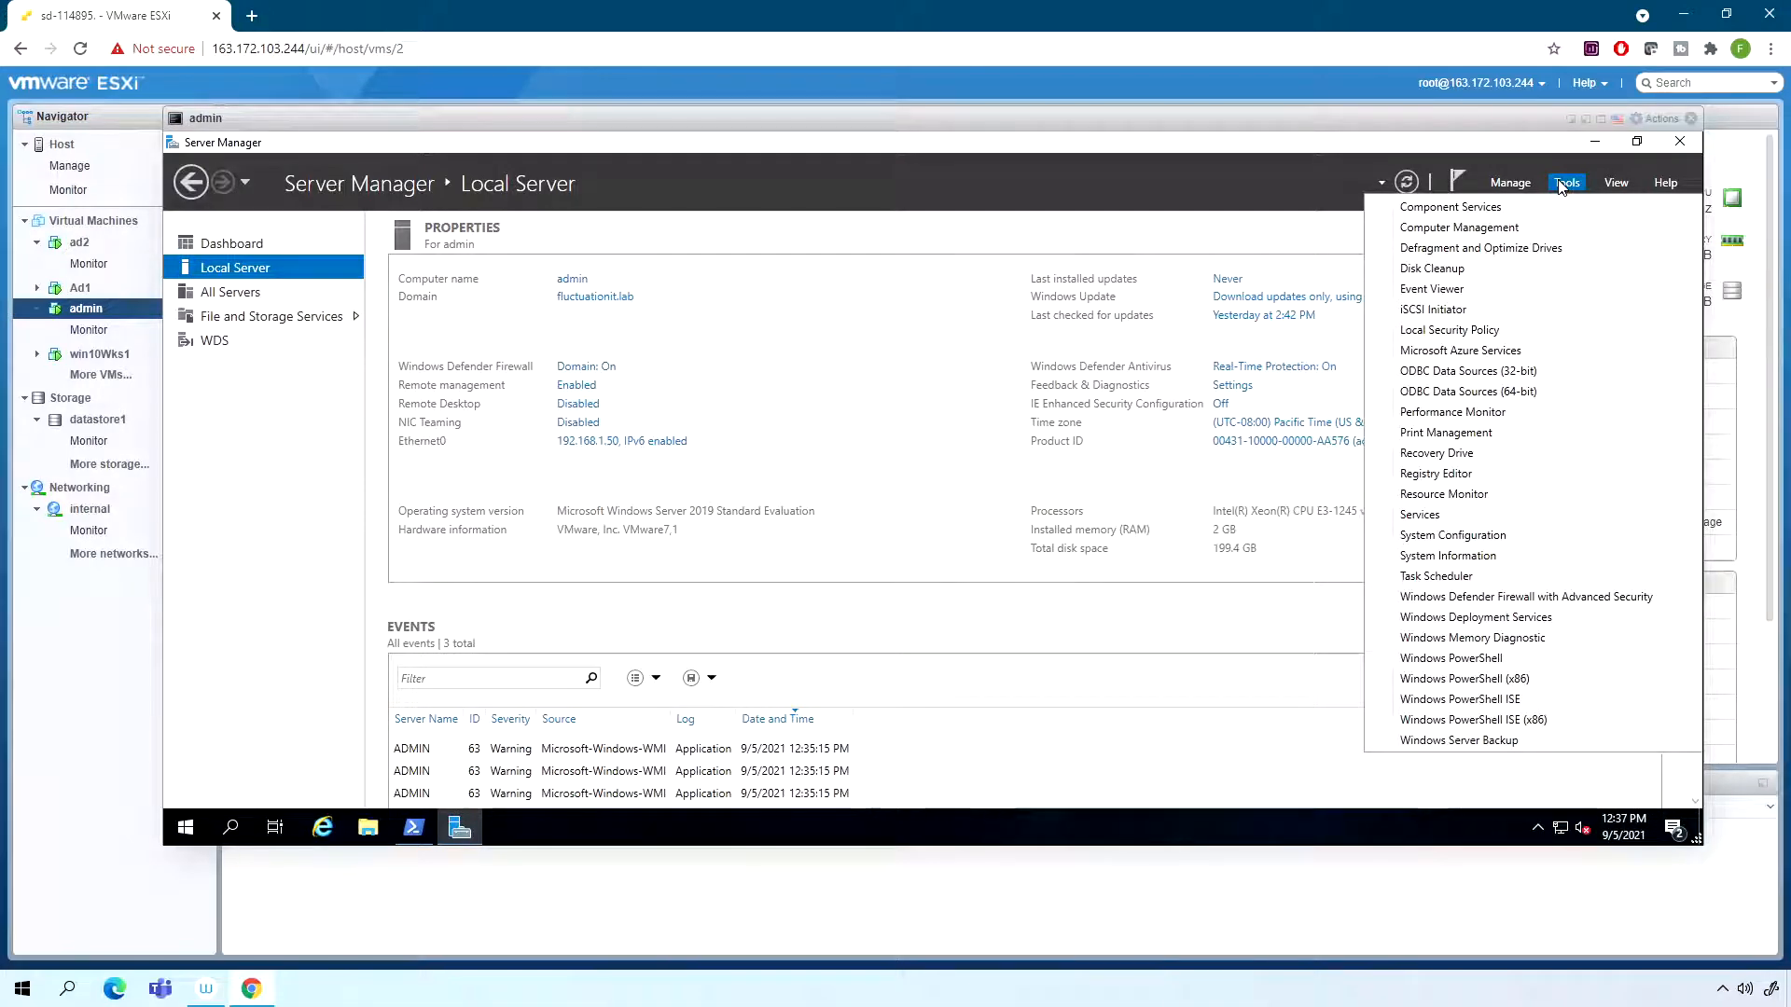
click(1492, 617)
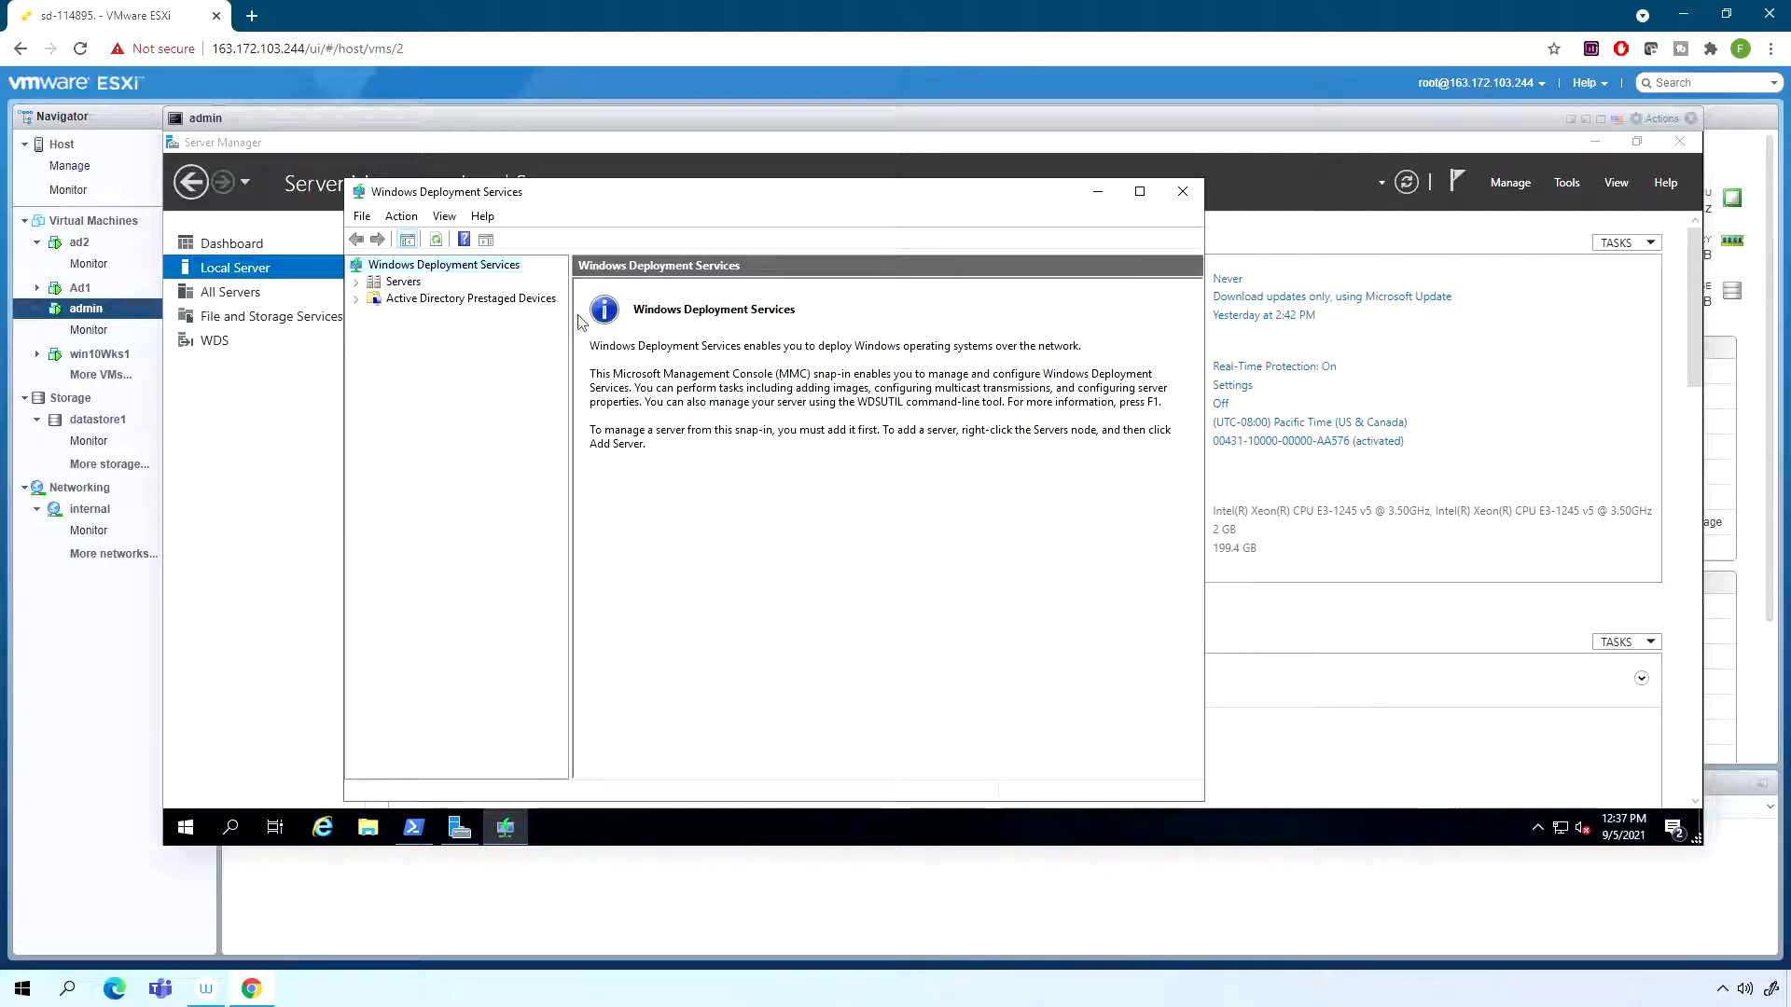
- Expand the Servers node and start the configuration wizard for admin.fluctuationit.lab
double_click(403, 283)
click(425, 300)
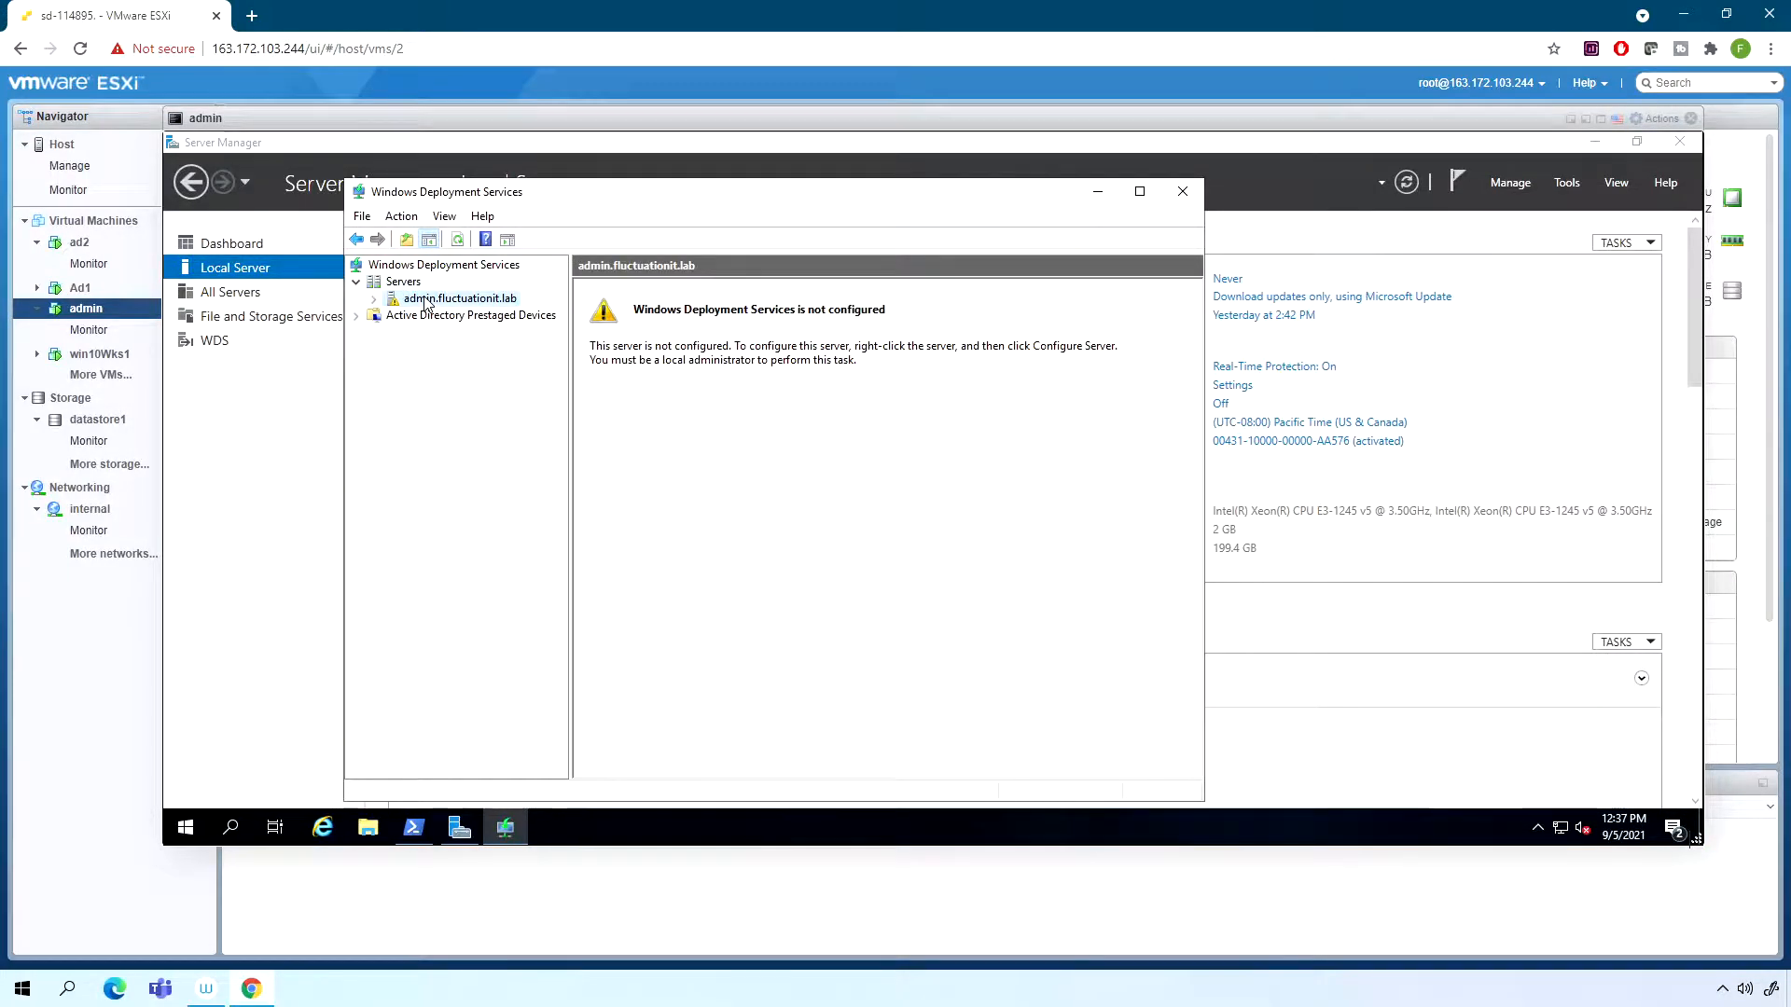
right_click(426, 300)
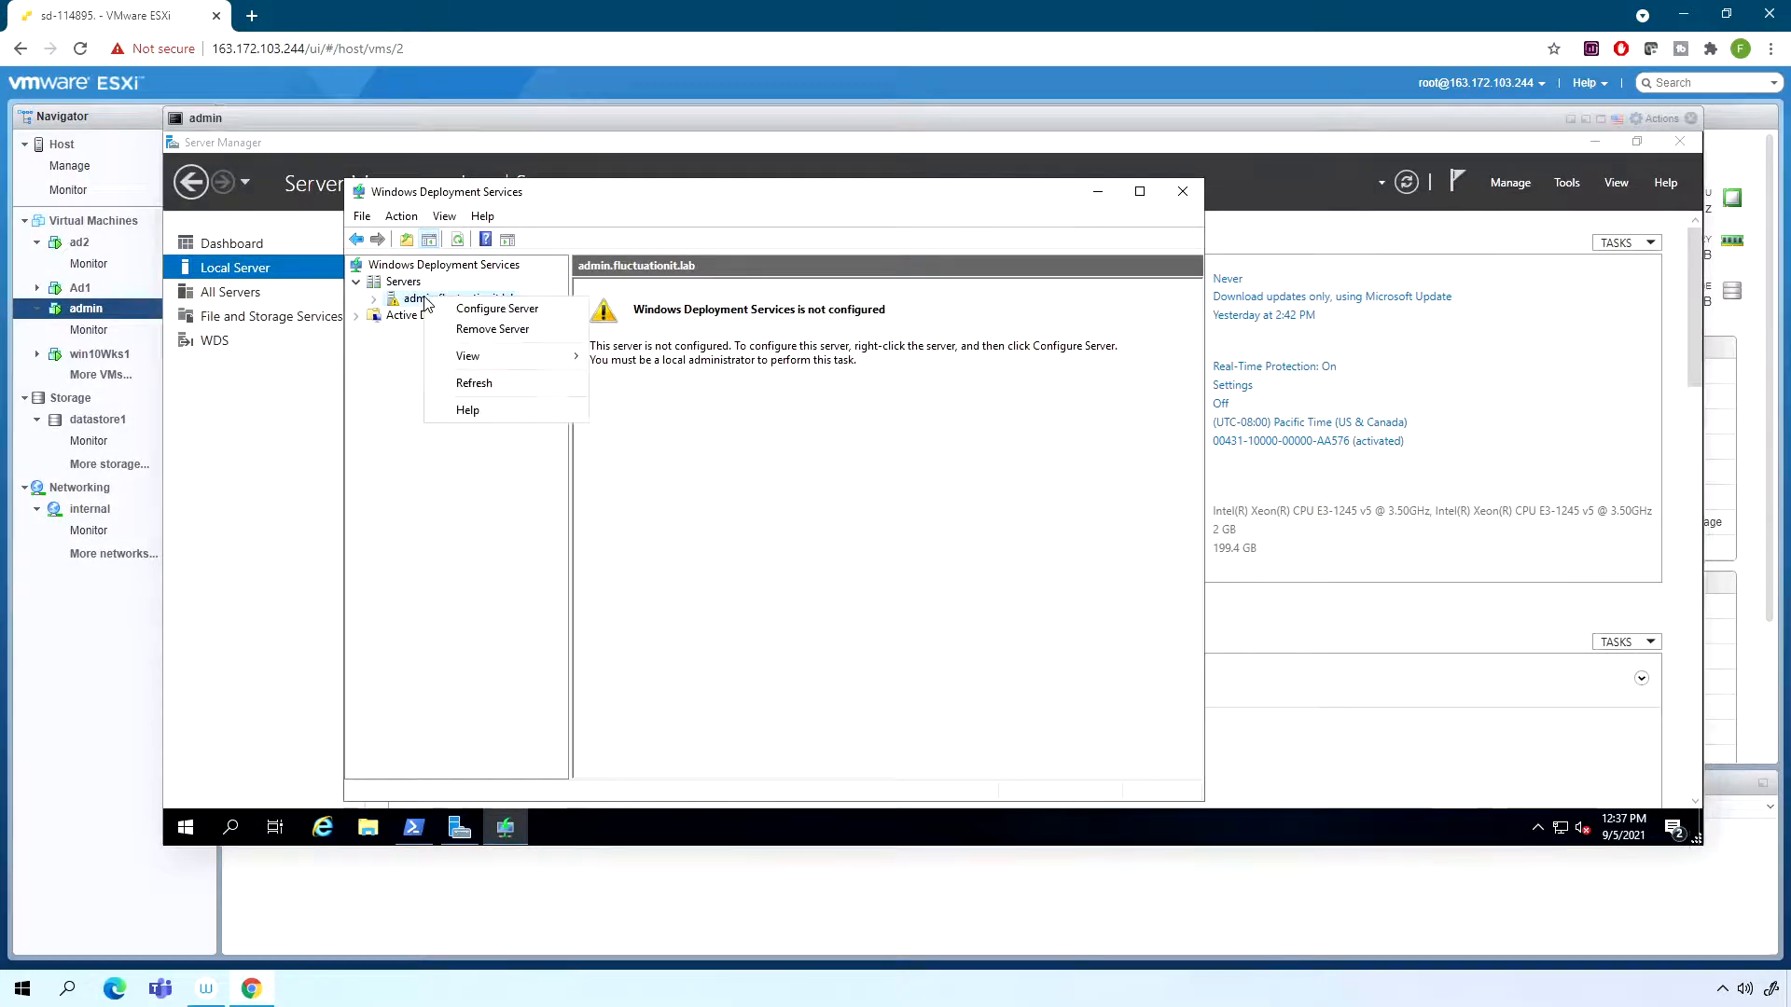
click(494, 310)
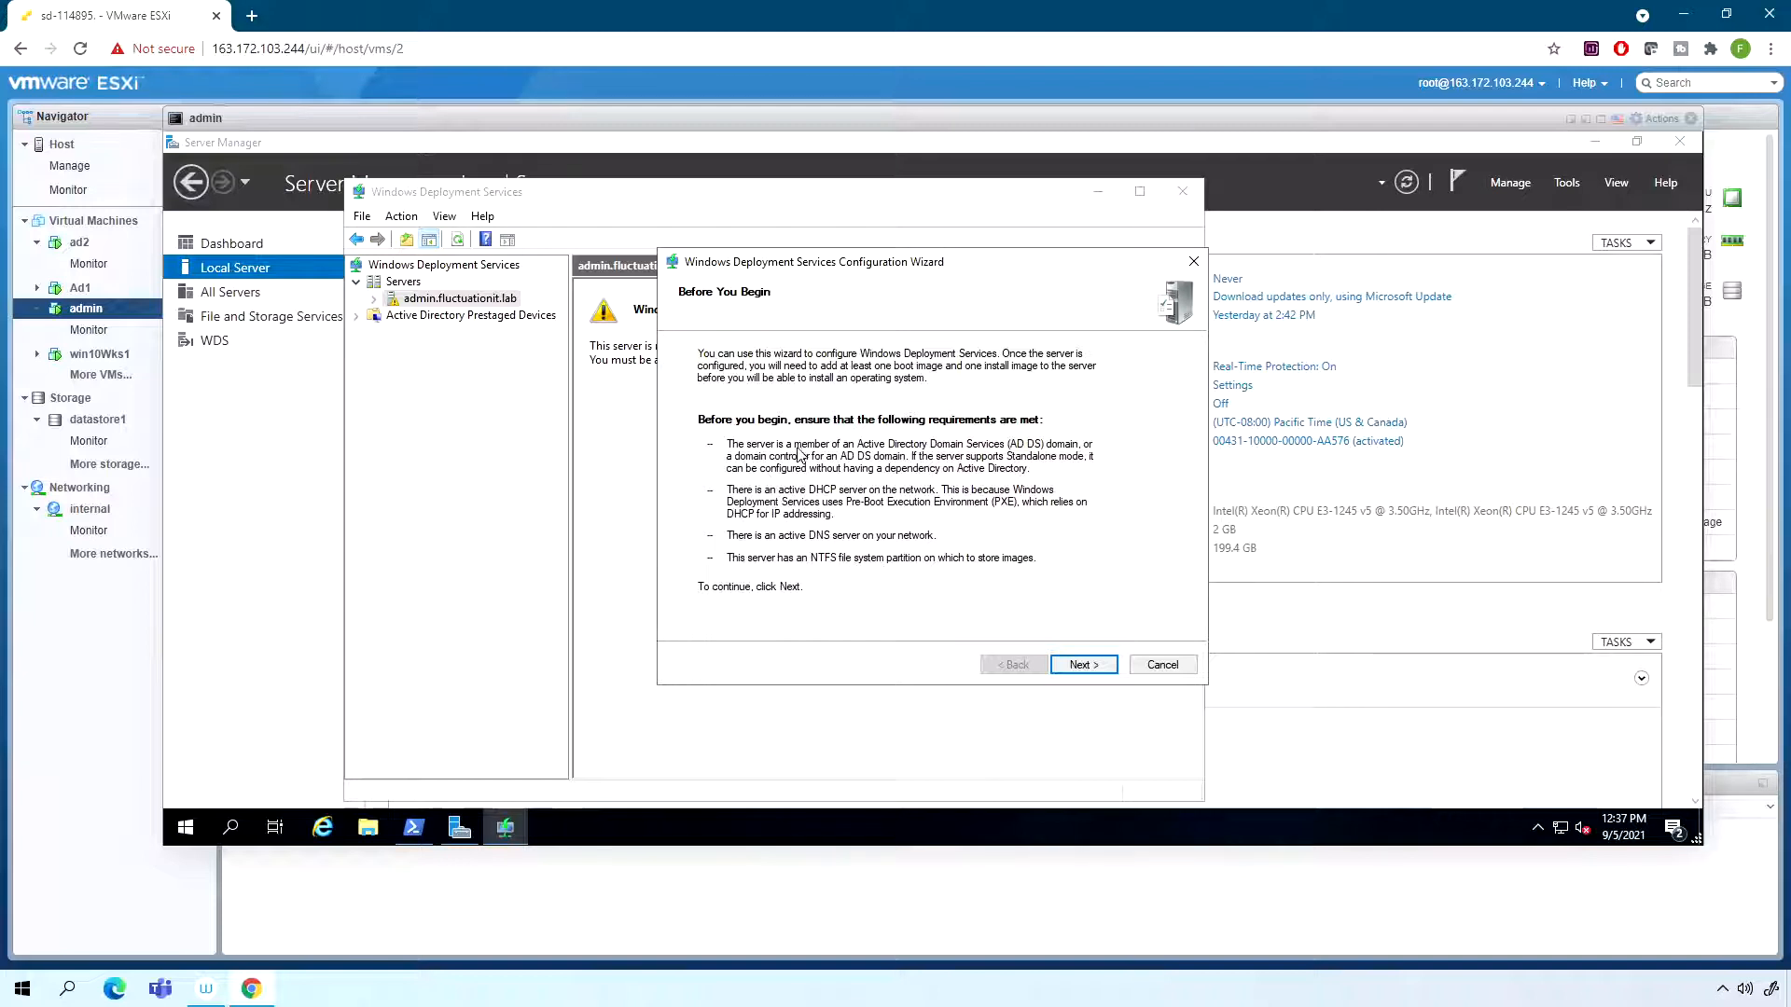
- Cancel the Windows Deployment Services configuration wizard and minimize the admin virtual machine's console
click(1169, 666)
click(955, 519)
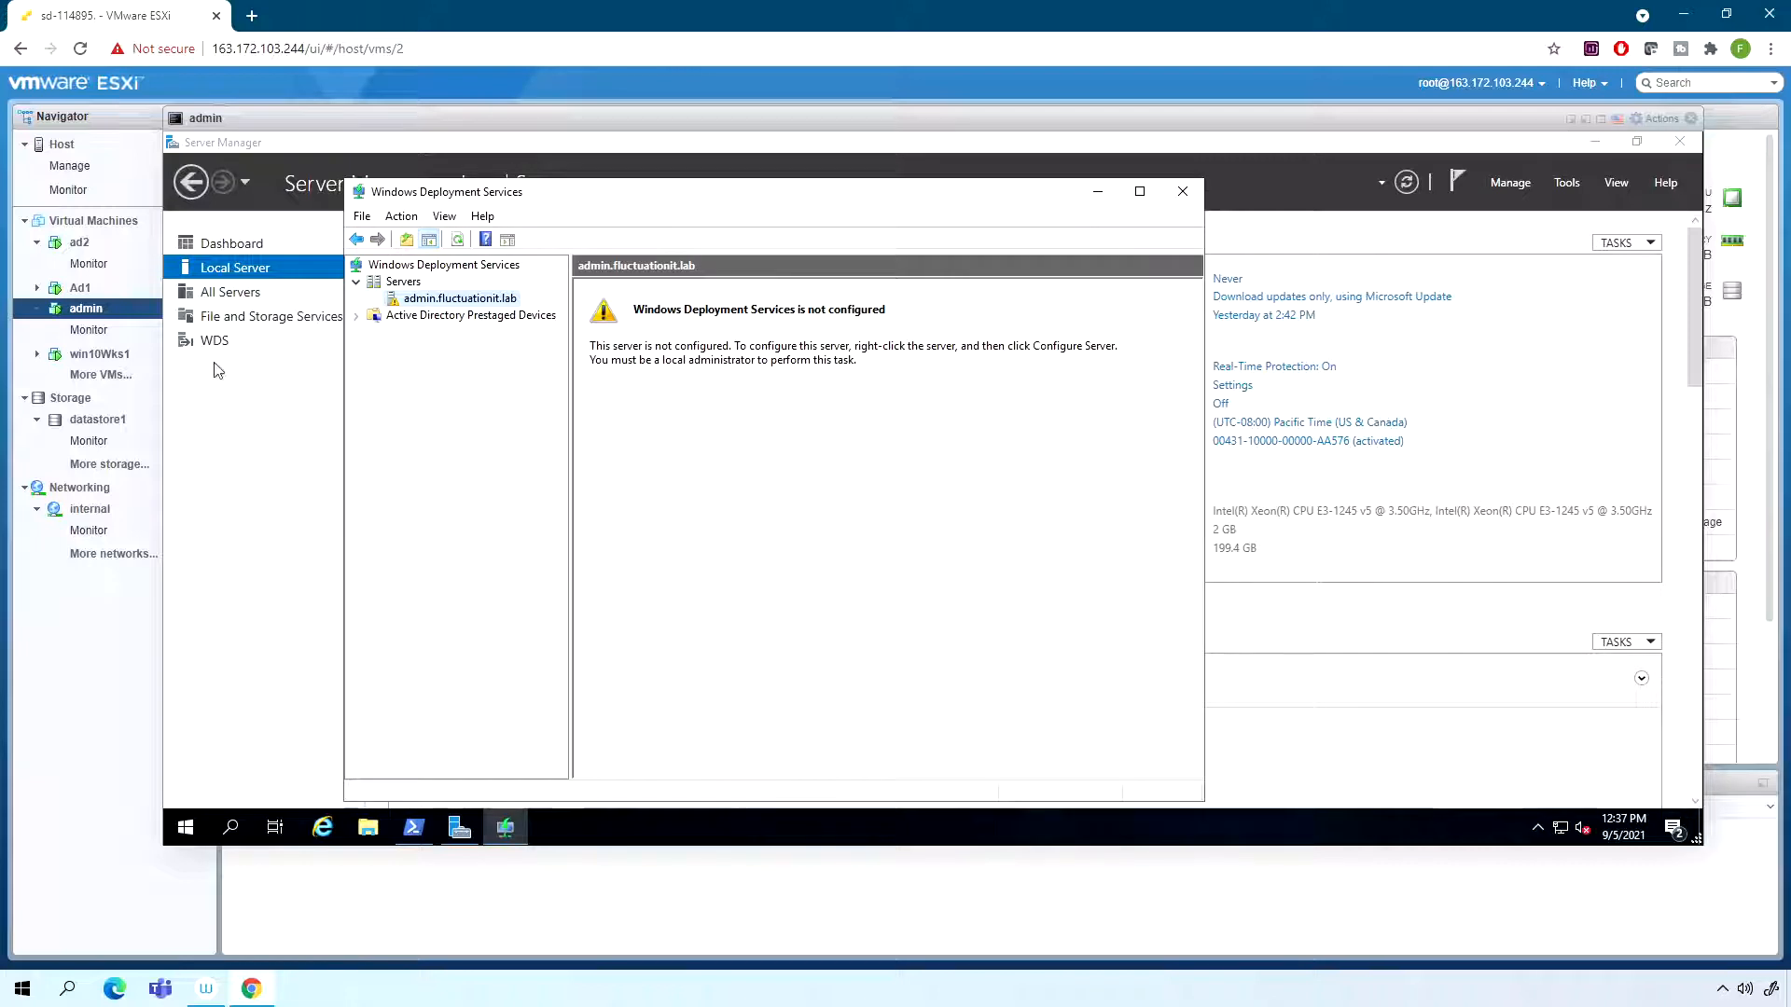
click(1573, 122)
- Open the Ad1 virtual machine's console and sign in to the domain administrator account with its password
click(79, 287)
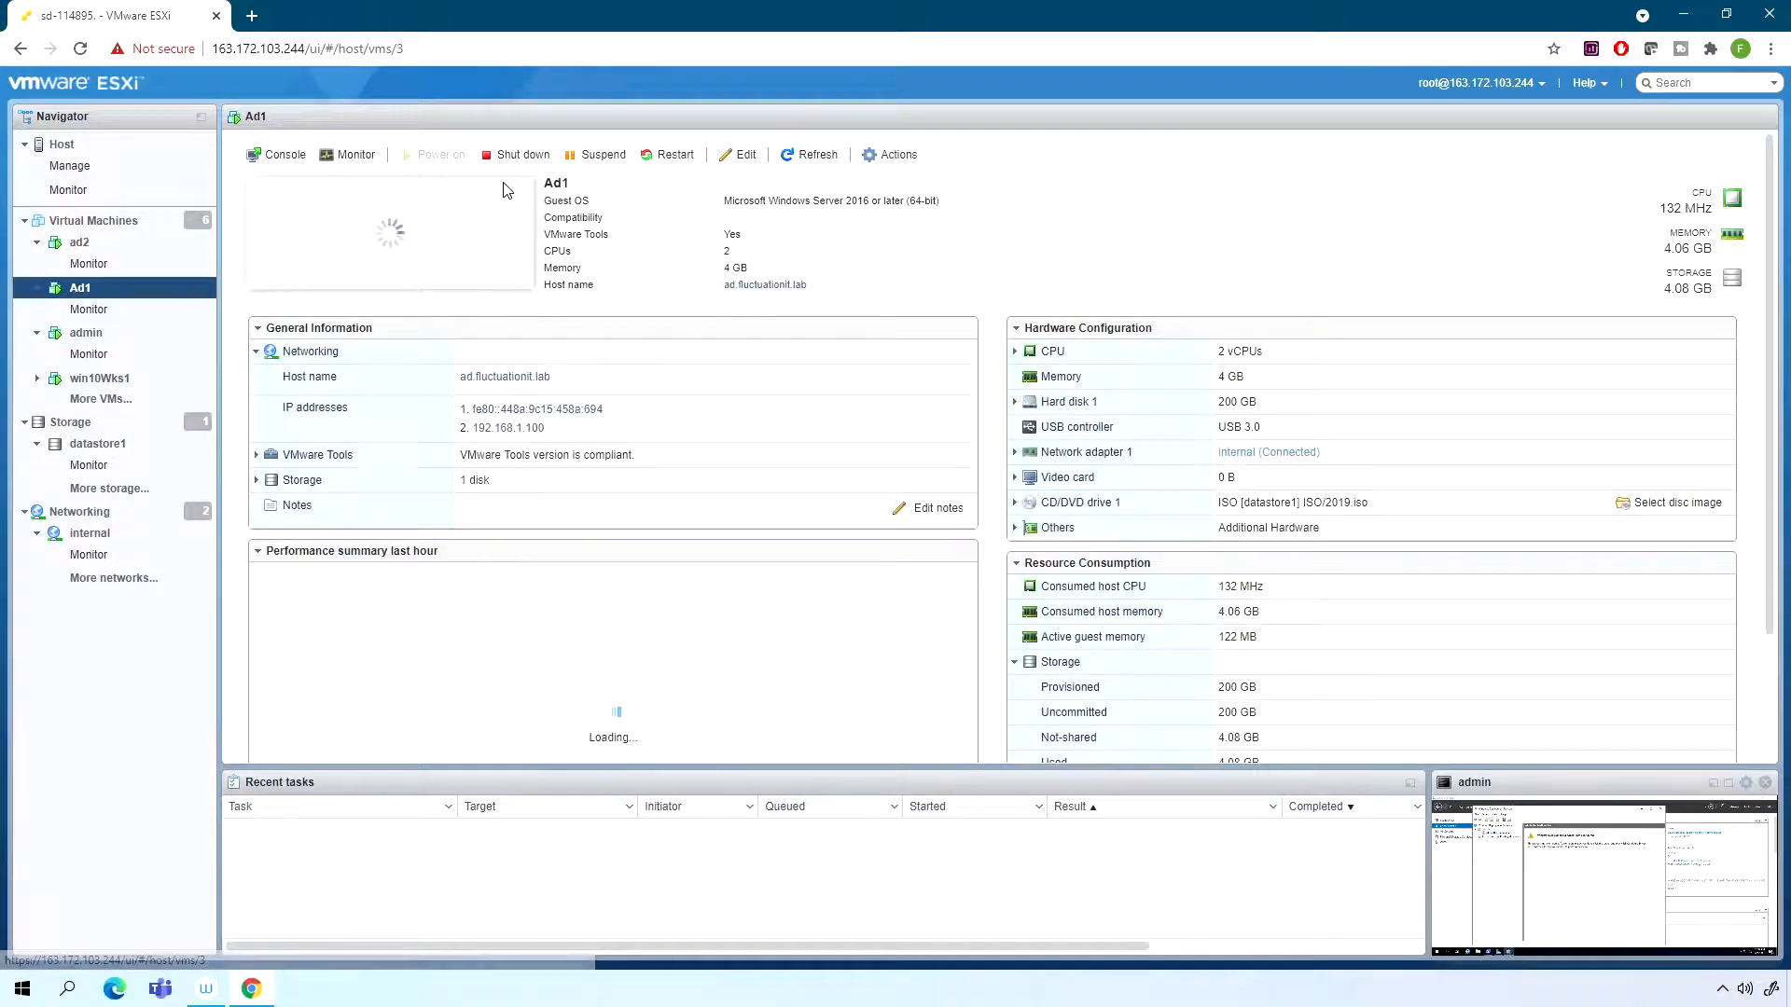
click(452, 237)
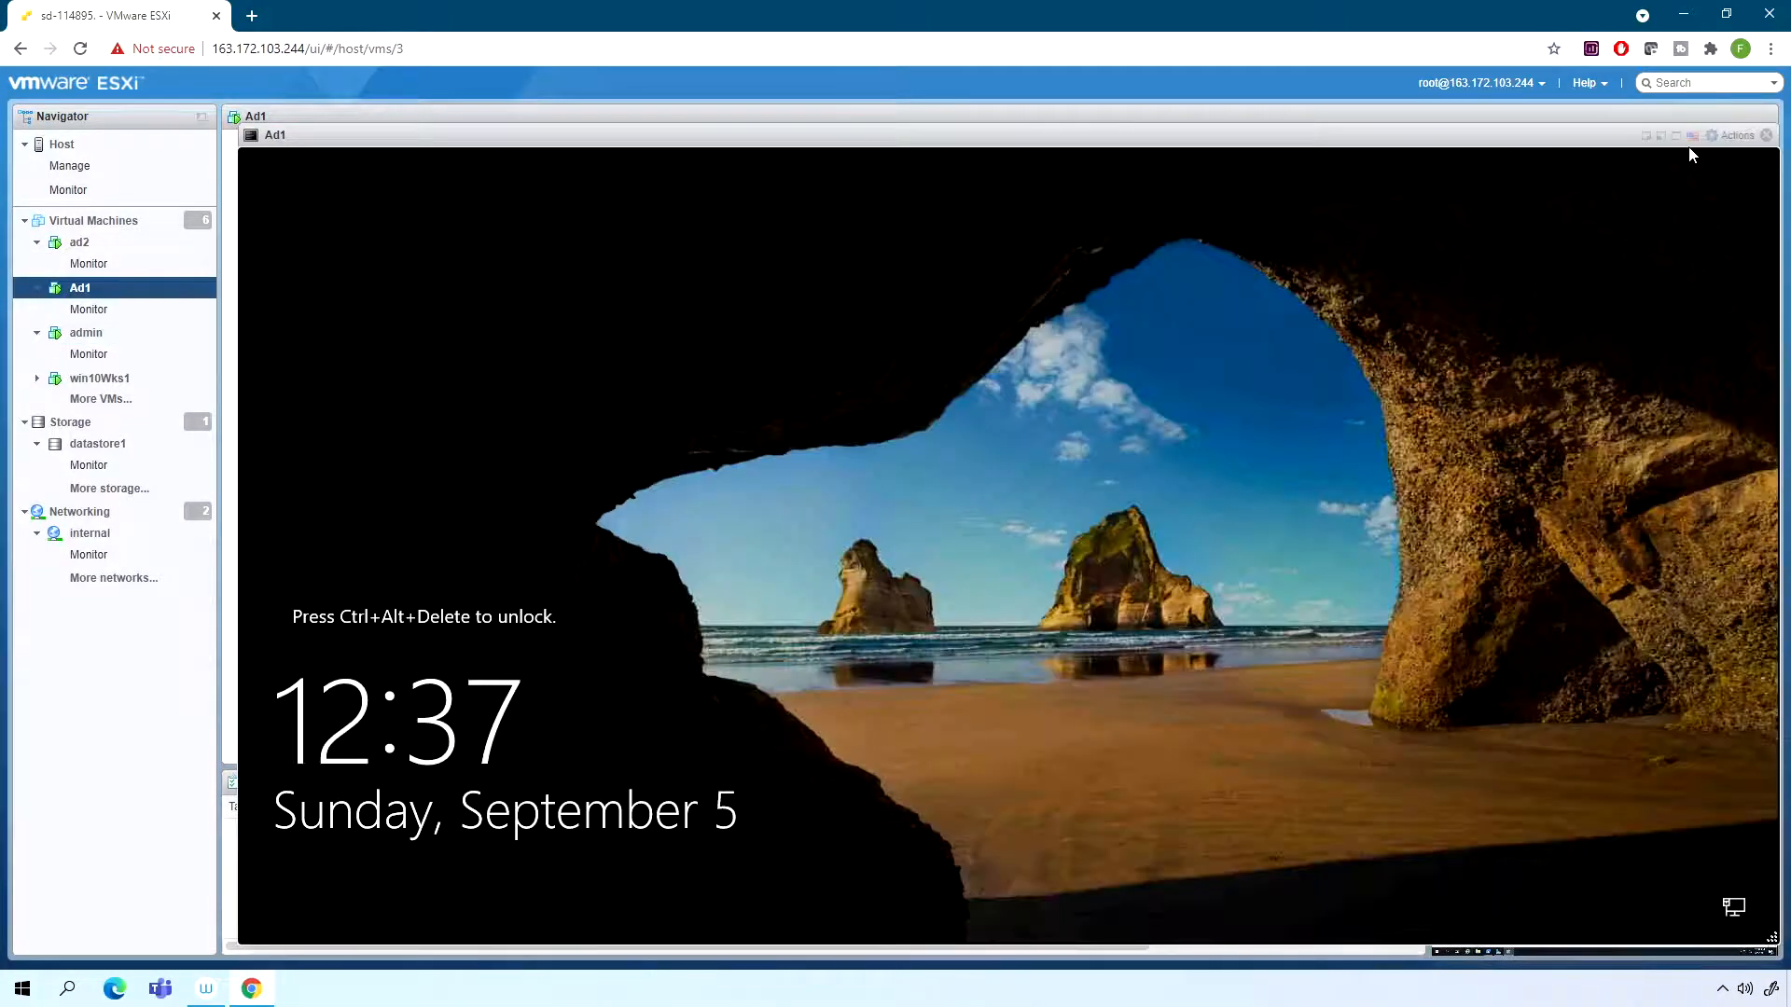
click(1733, 135)
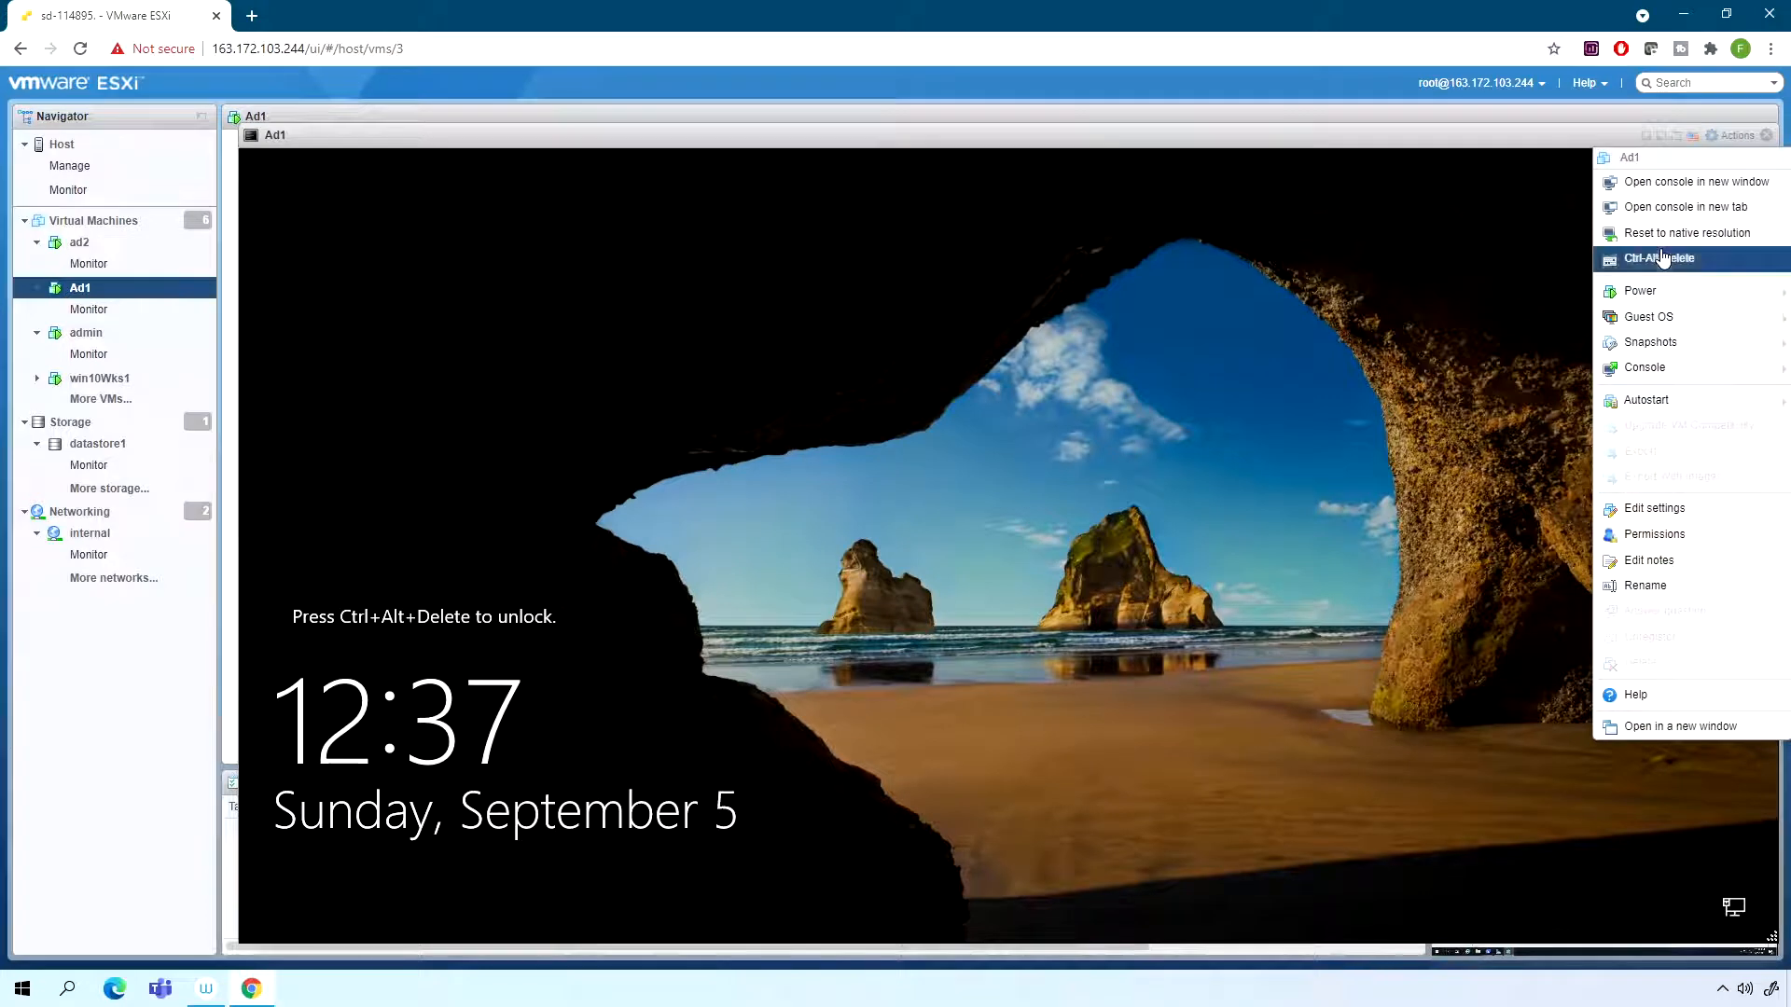
click(1660, 261)
click(989, 624)
text(****)
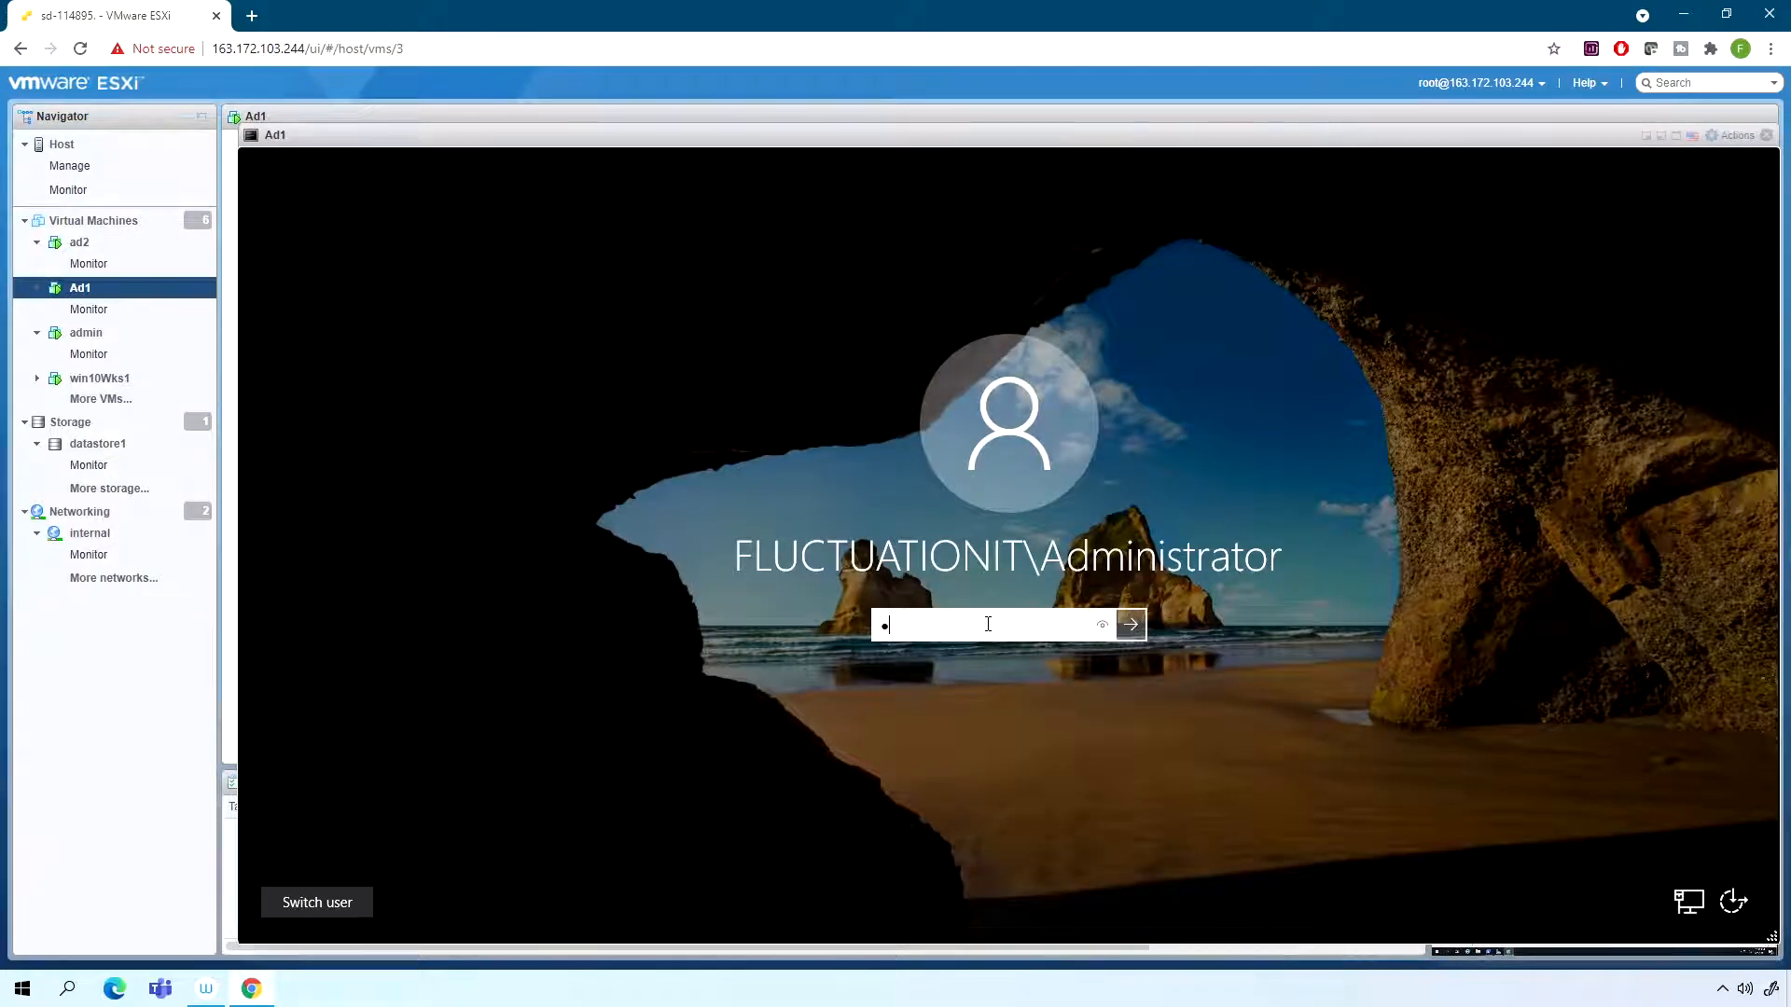
text(**)
key(Return)
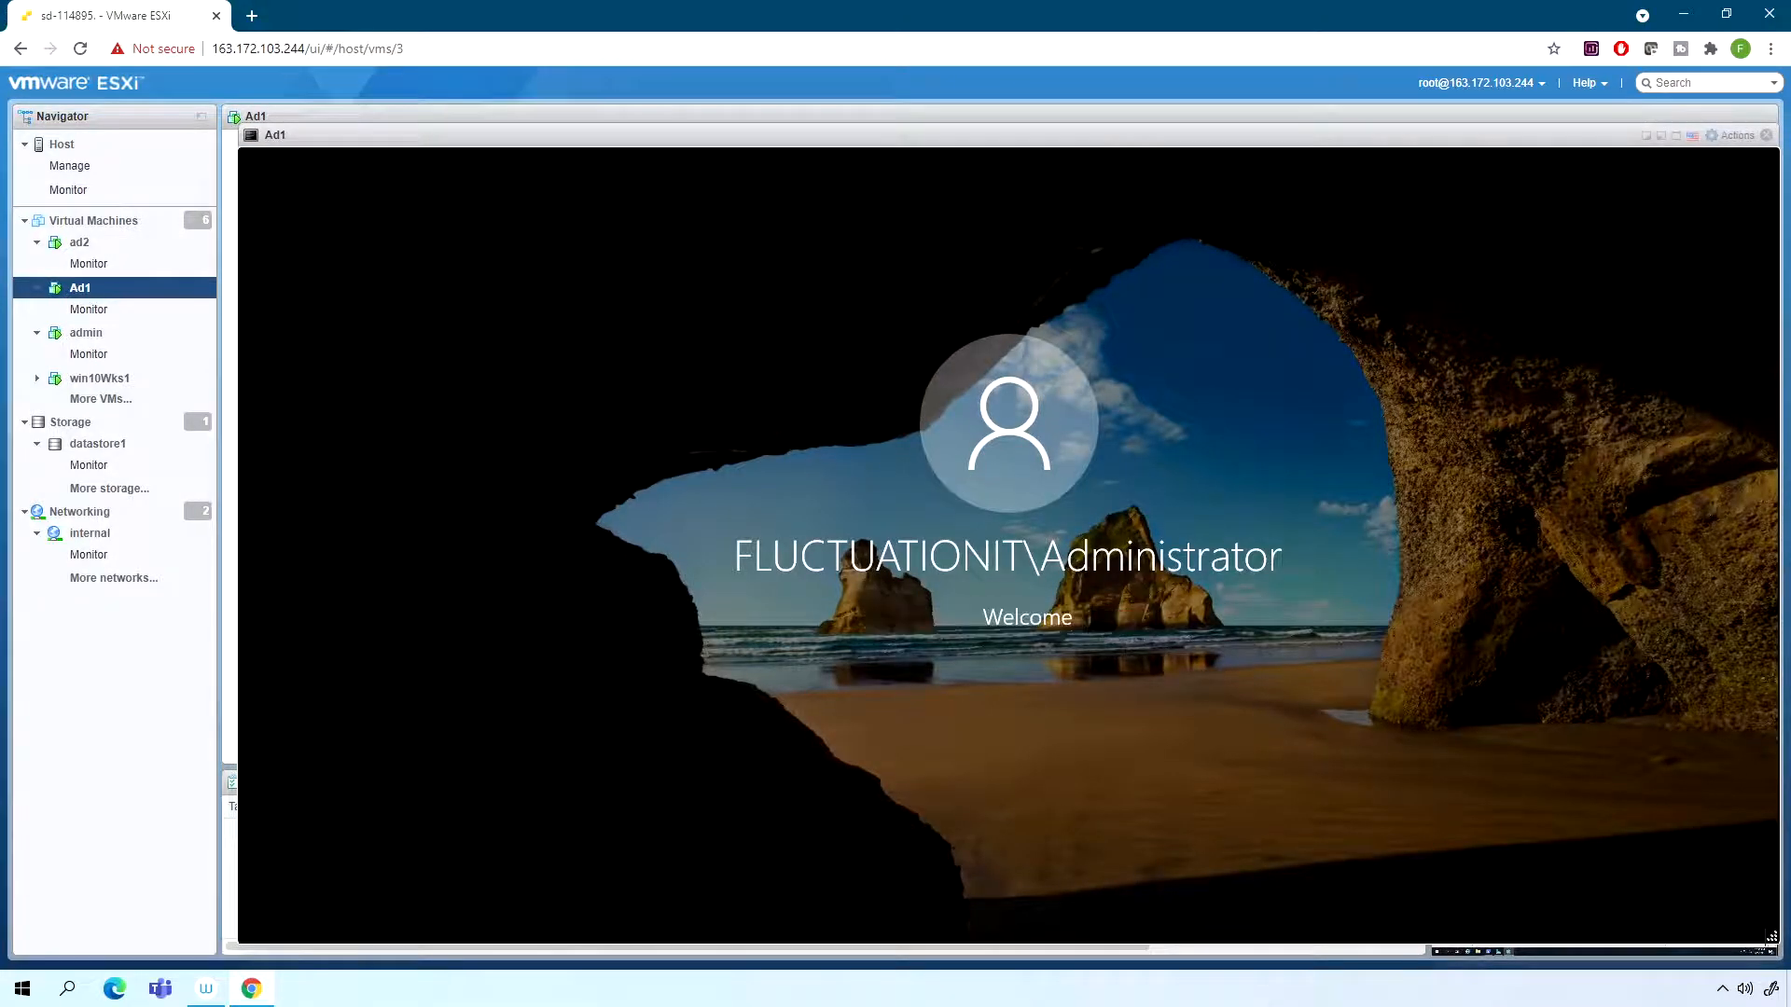
- Start adding roles and features with ad.fluctuationit.lab from the server pool as the destination server
click(1585, 199)
click(1595, 233)
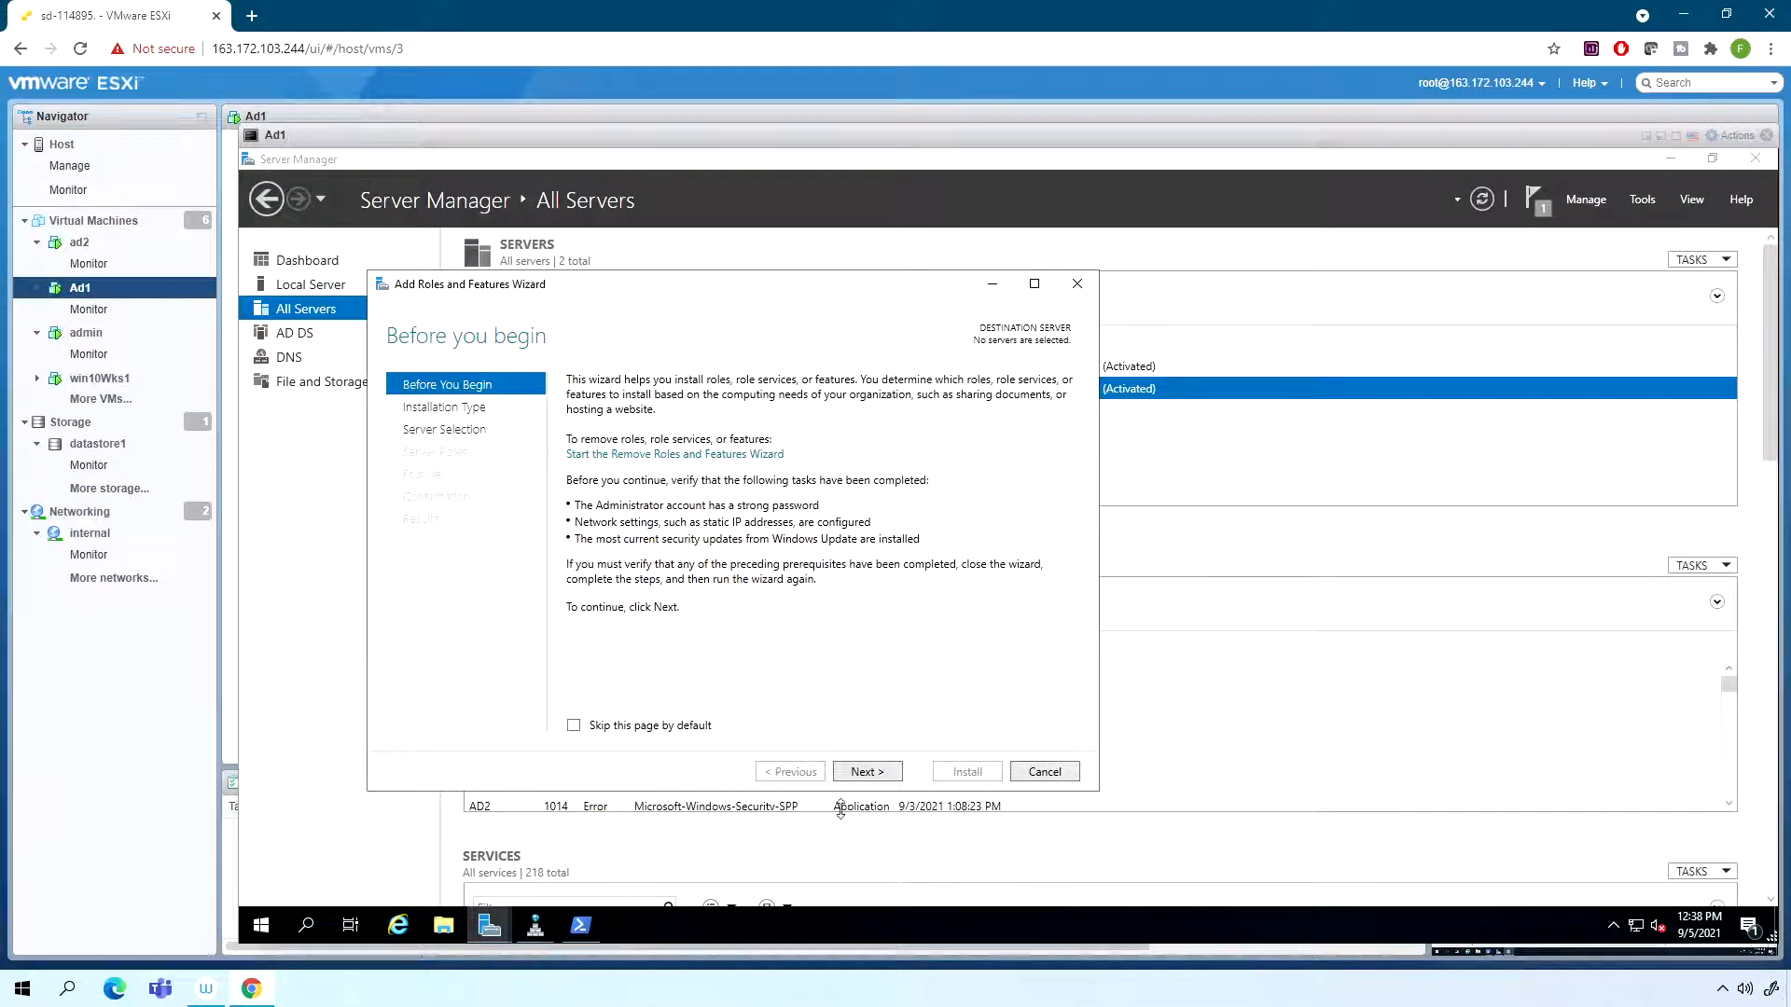
click(865, 773)
click(865, 779)
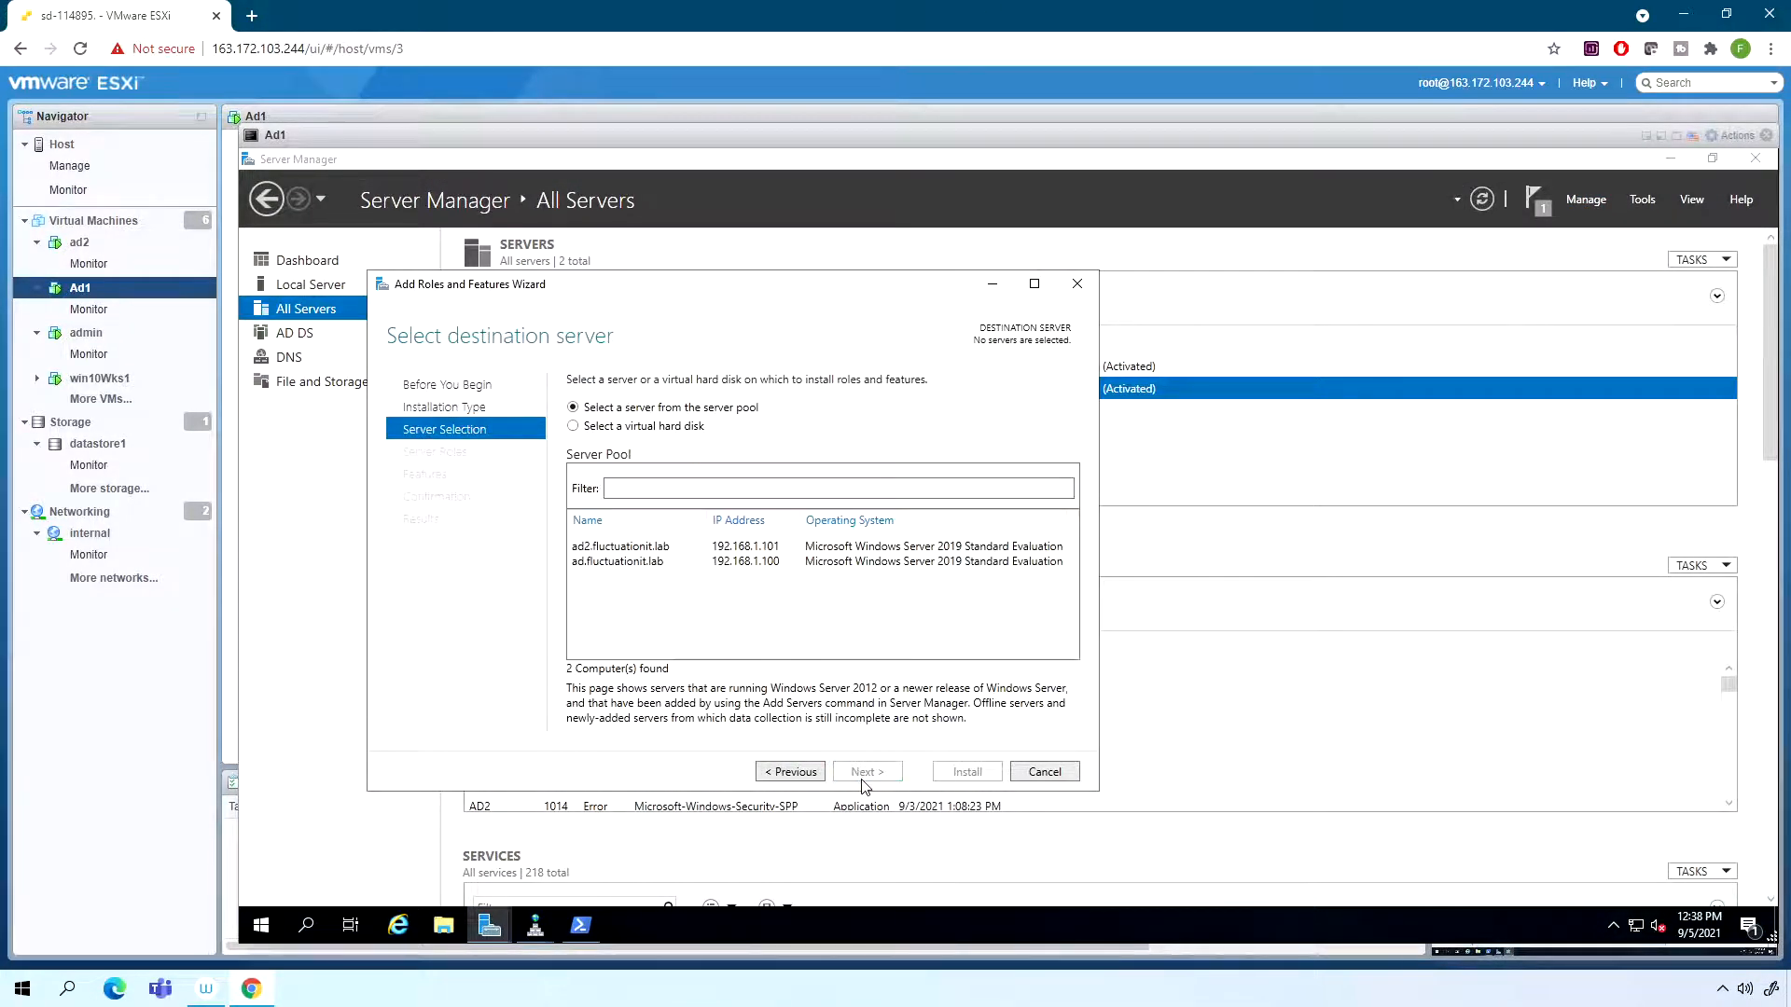
click(625, 565)
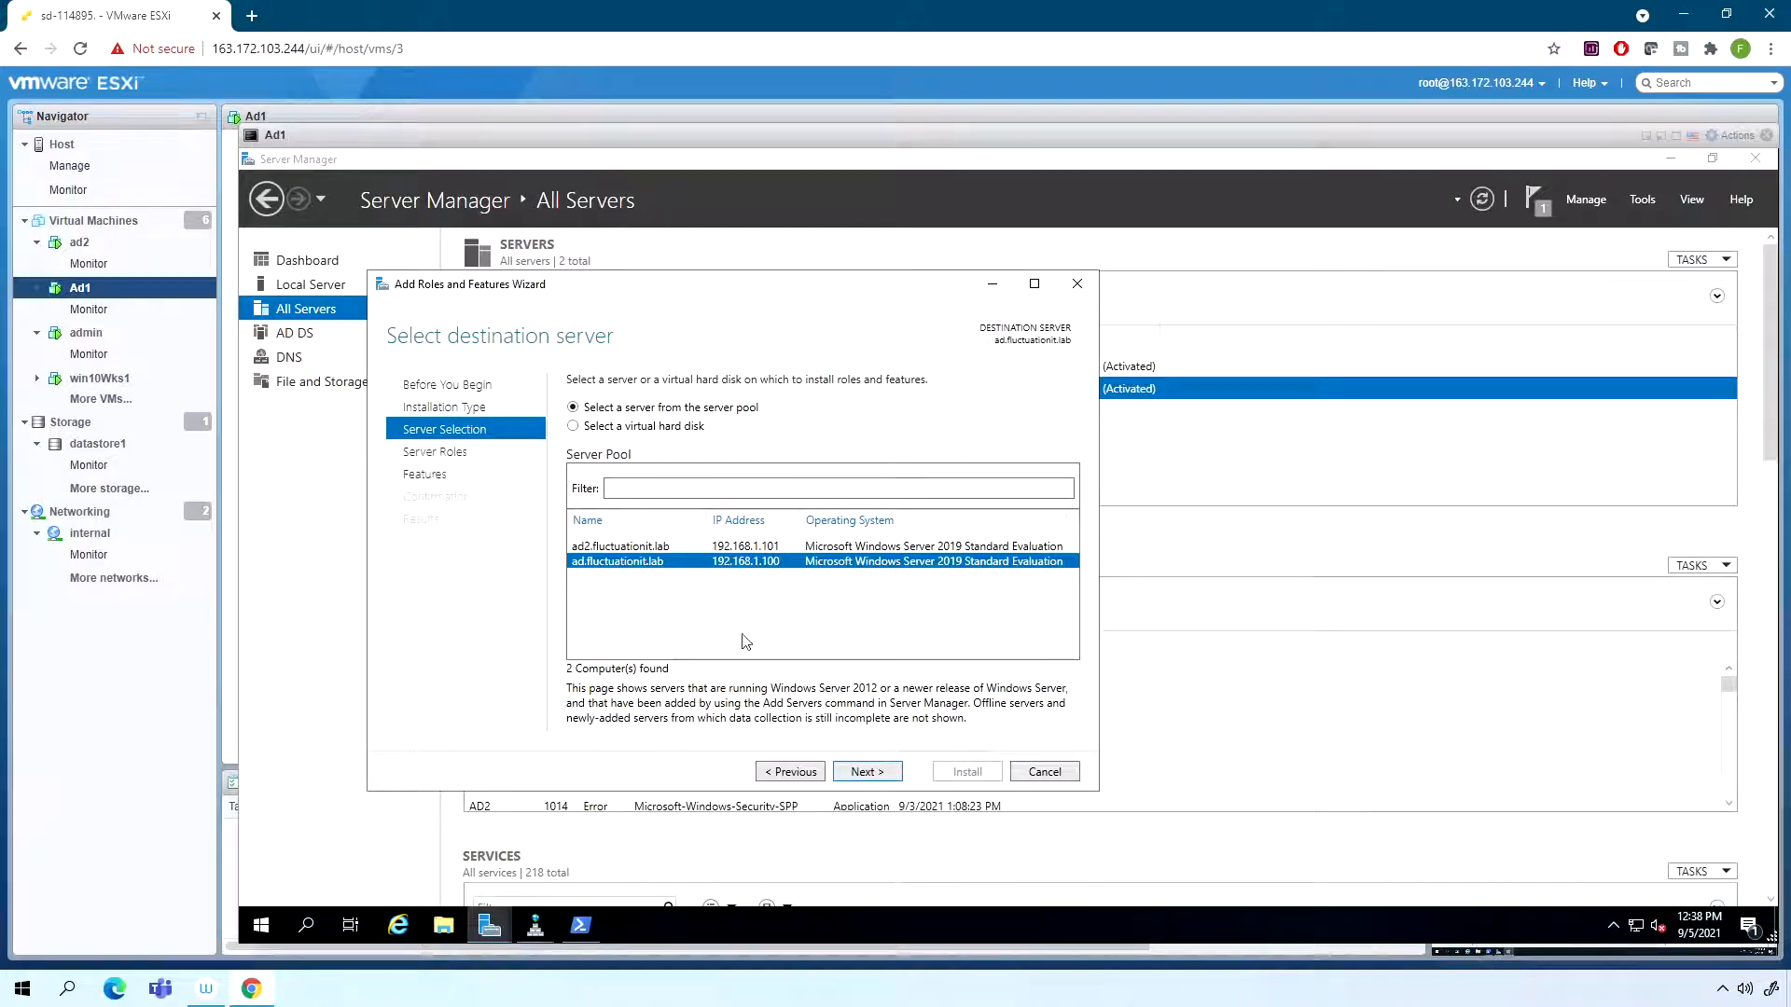
click(883, 773)
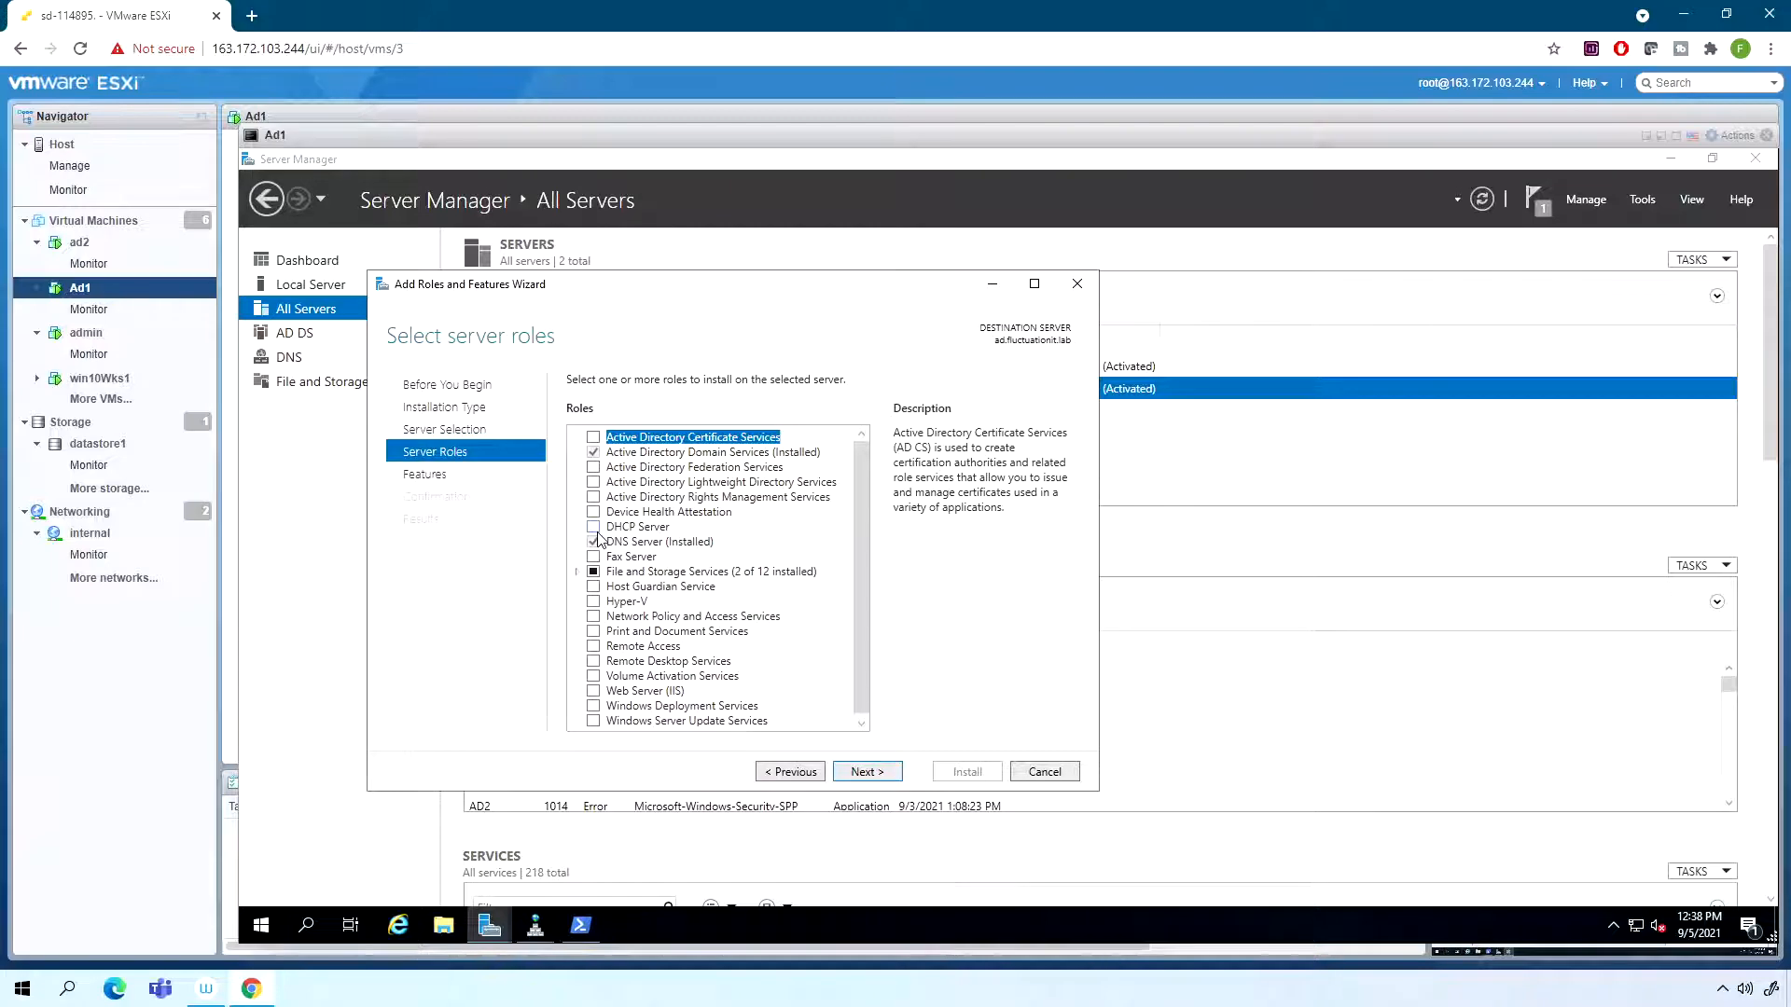
- Select the DHCP Server role with its management tools, keep the default features, and install it
click(594, 528)
click(796, 690)
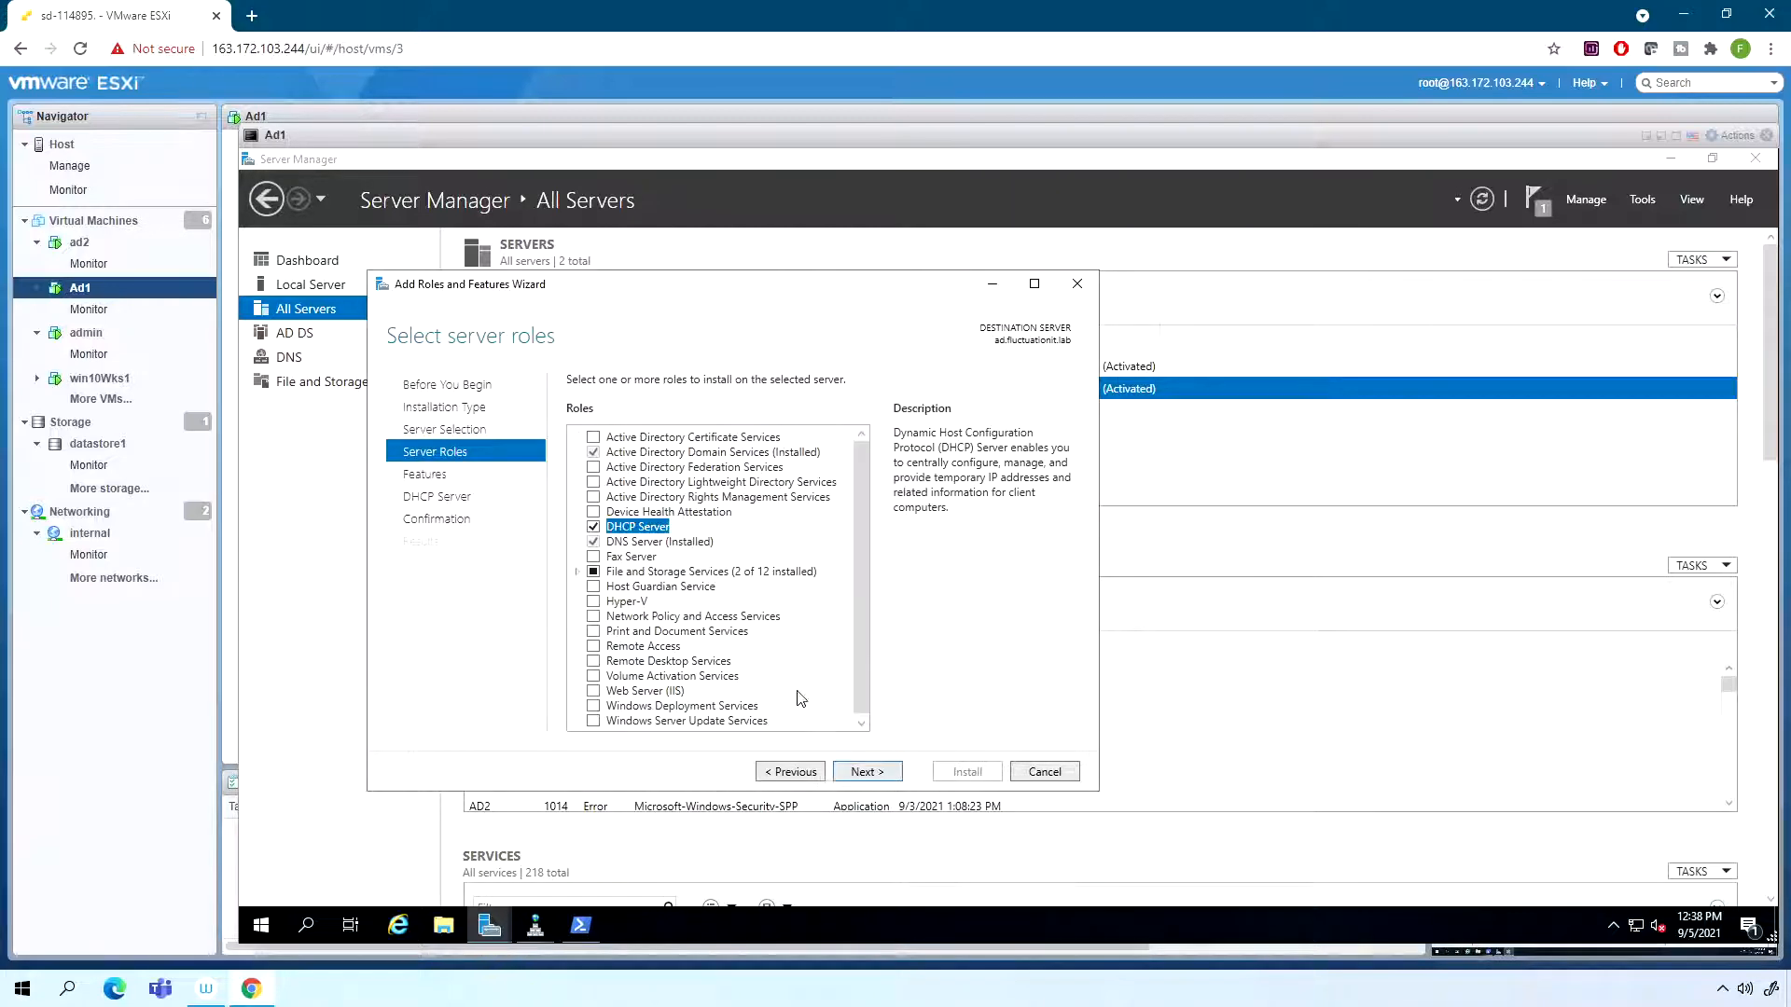
click(881, 775)
click(881, 774)
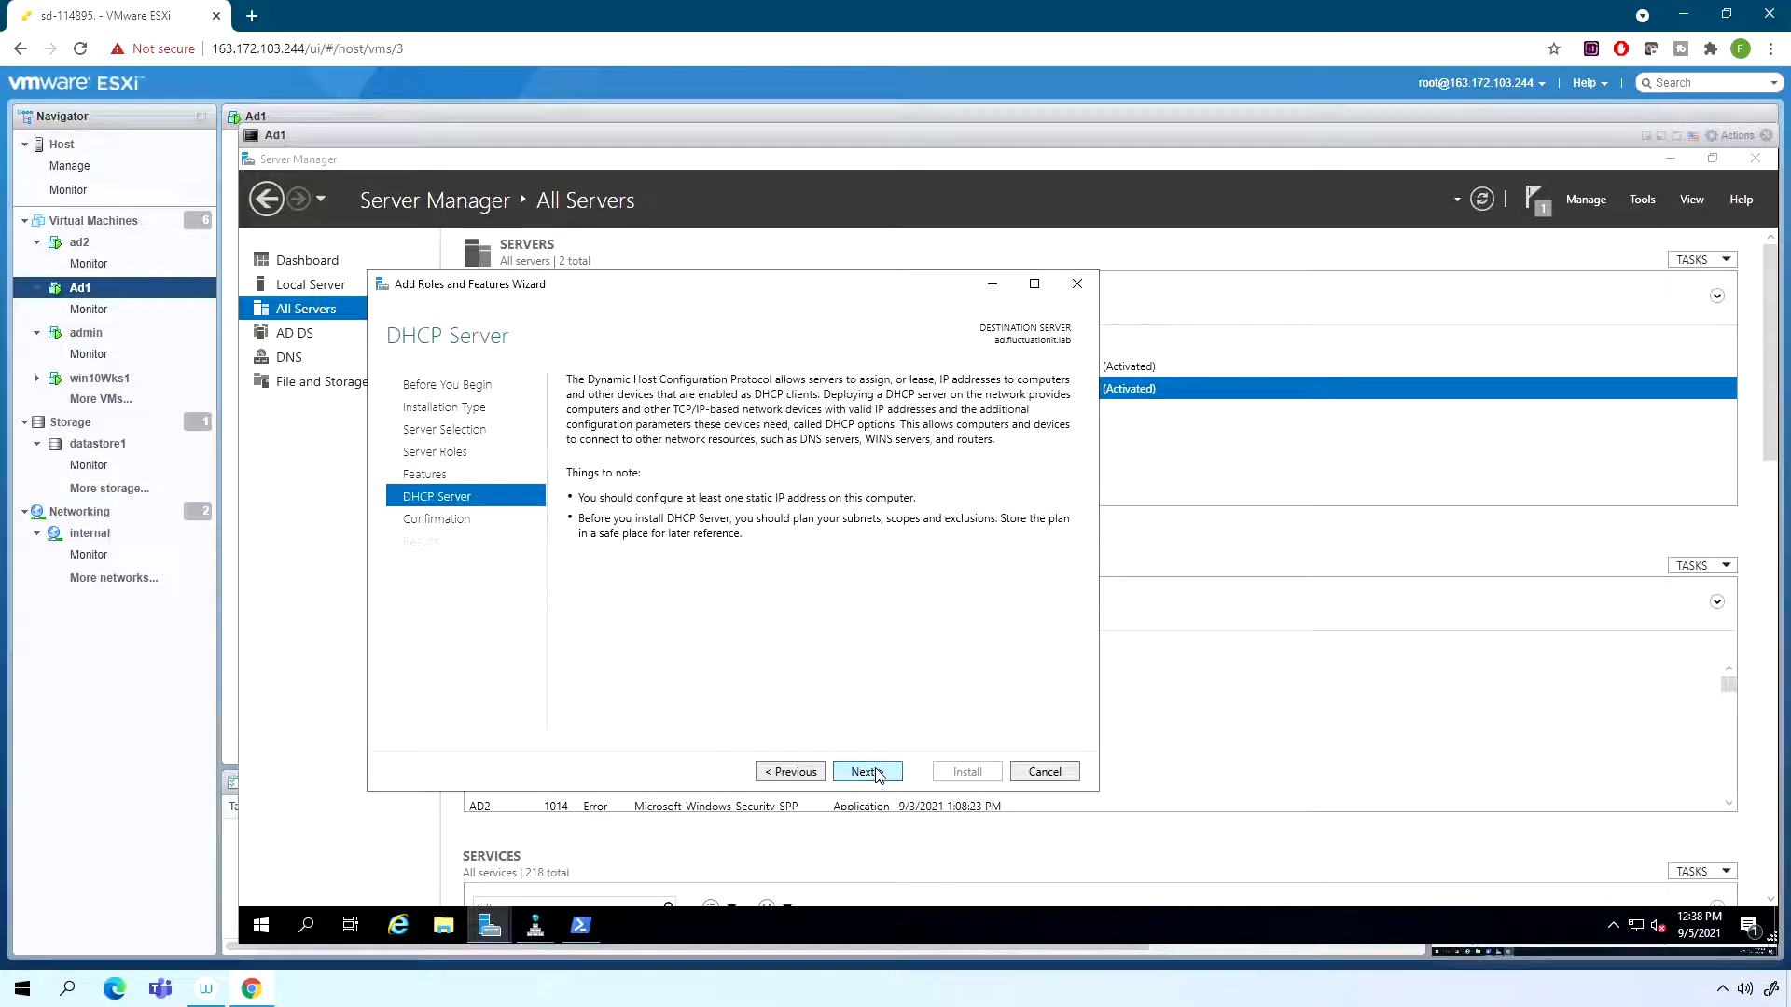
click(882, 774)
click(970, 773)
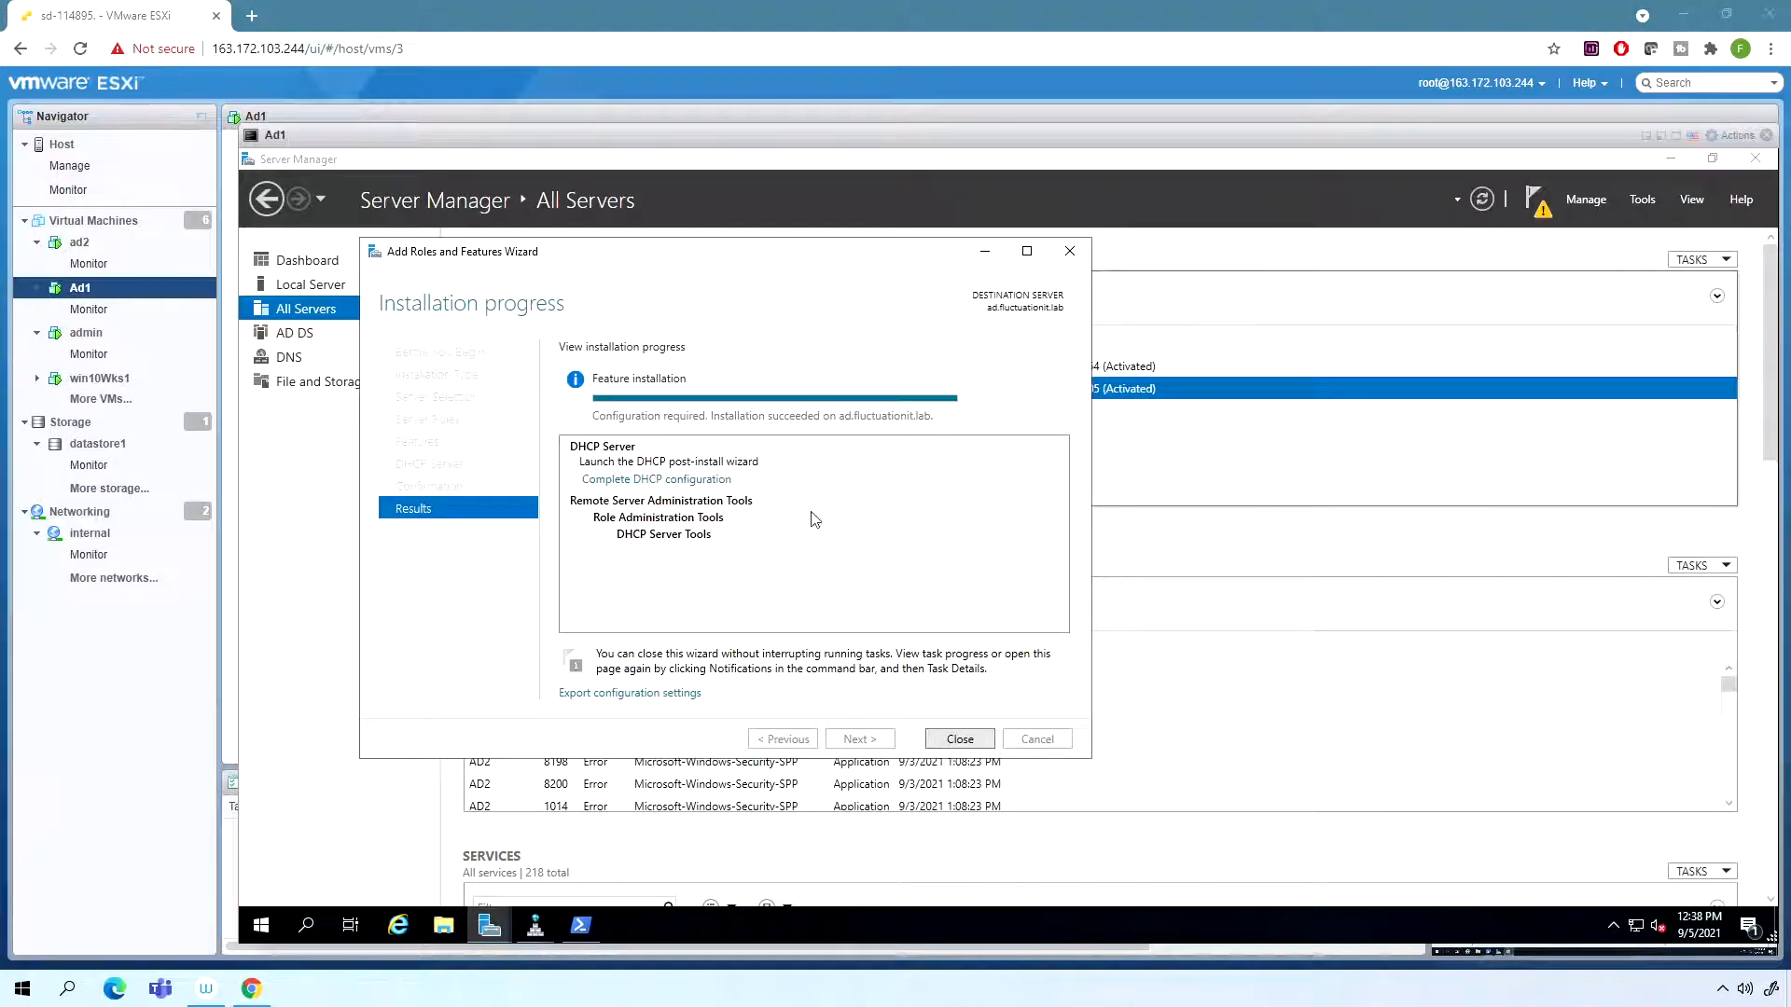
- Complete the DHCP post-install configuration, authorizing the server with the FLUCTUATIONIT\Administrator credentials, and close the wizards
click(653, 479)
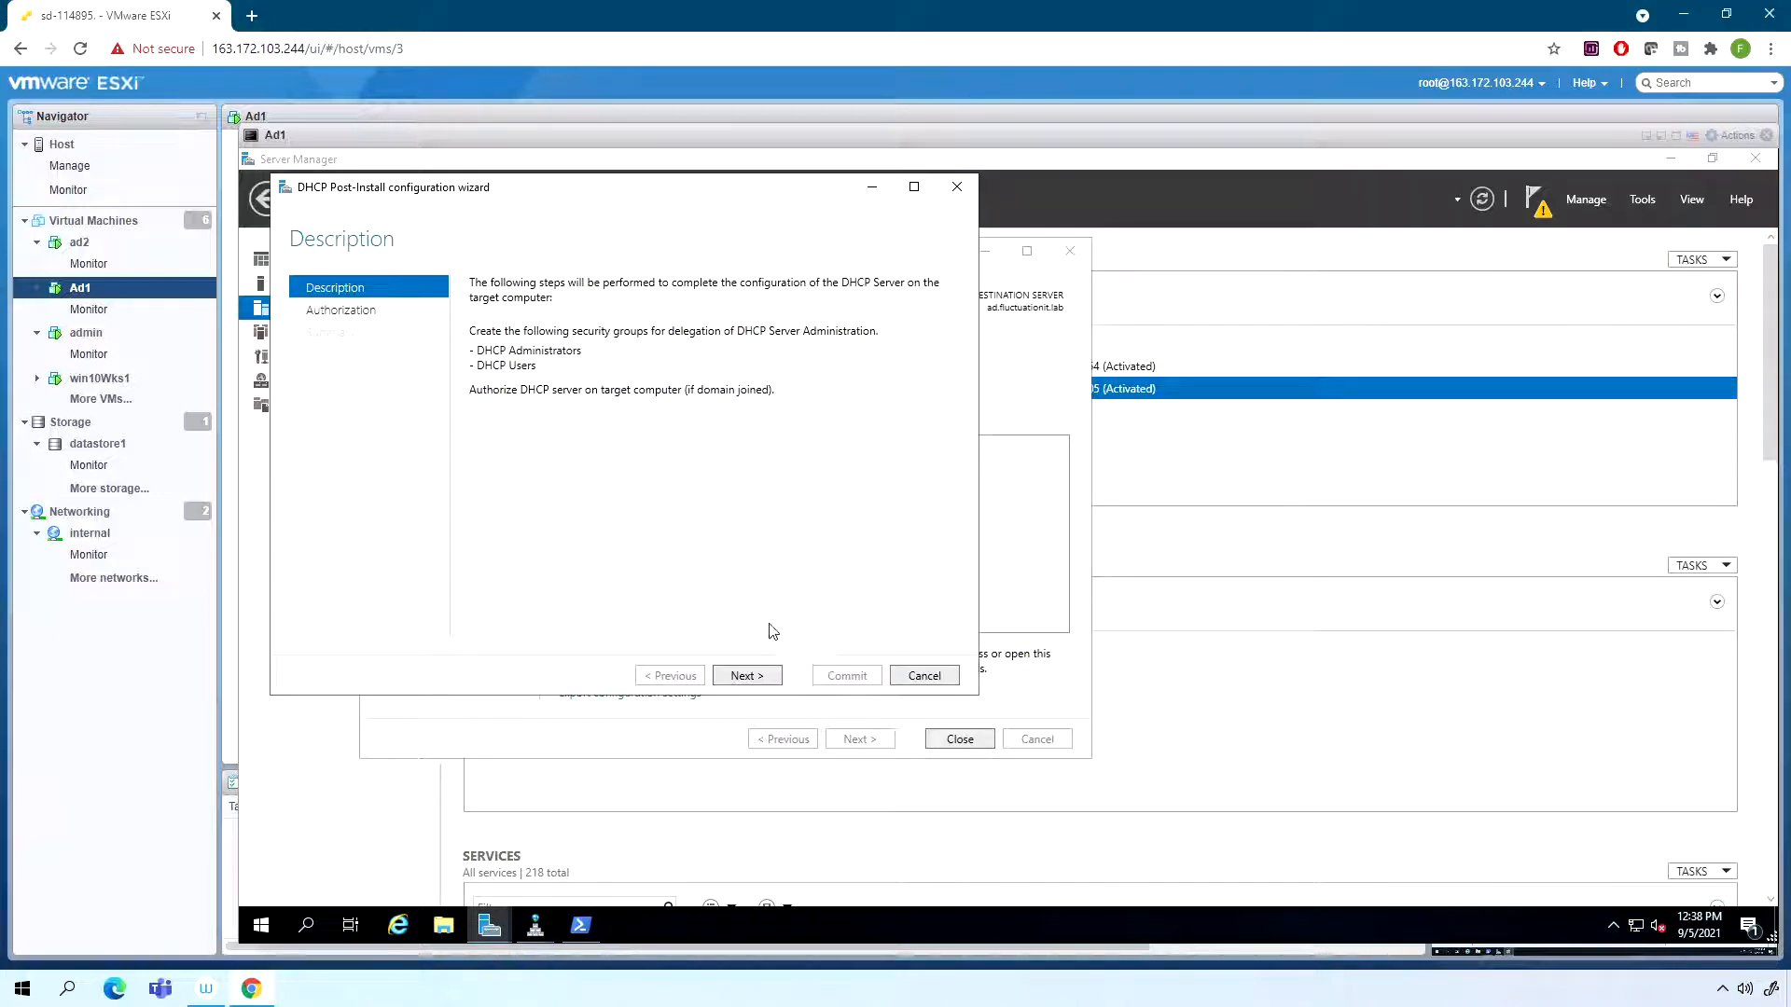
click(749, 675)
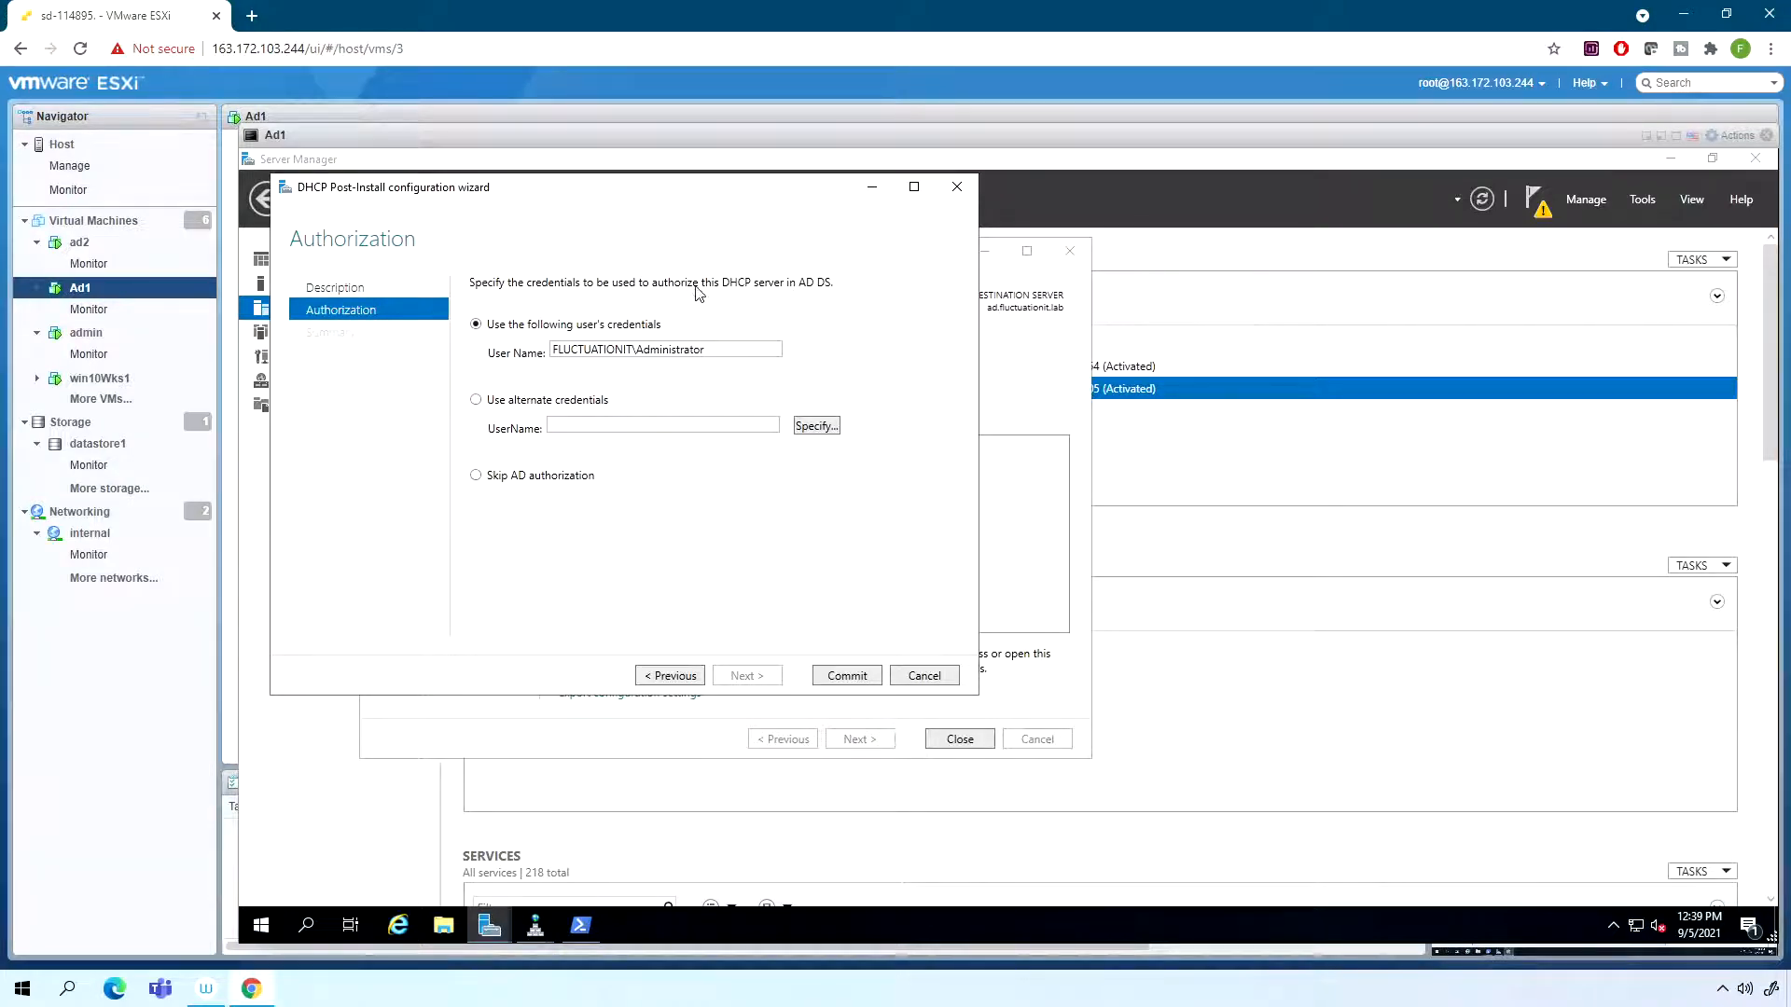
click(847, 677)
click(845, 677)
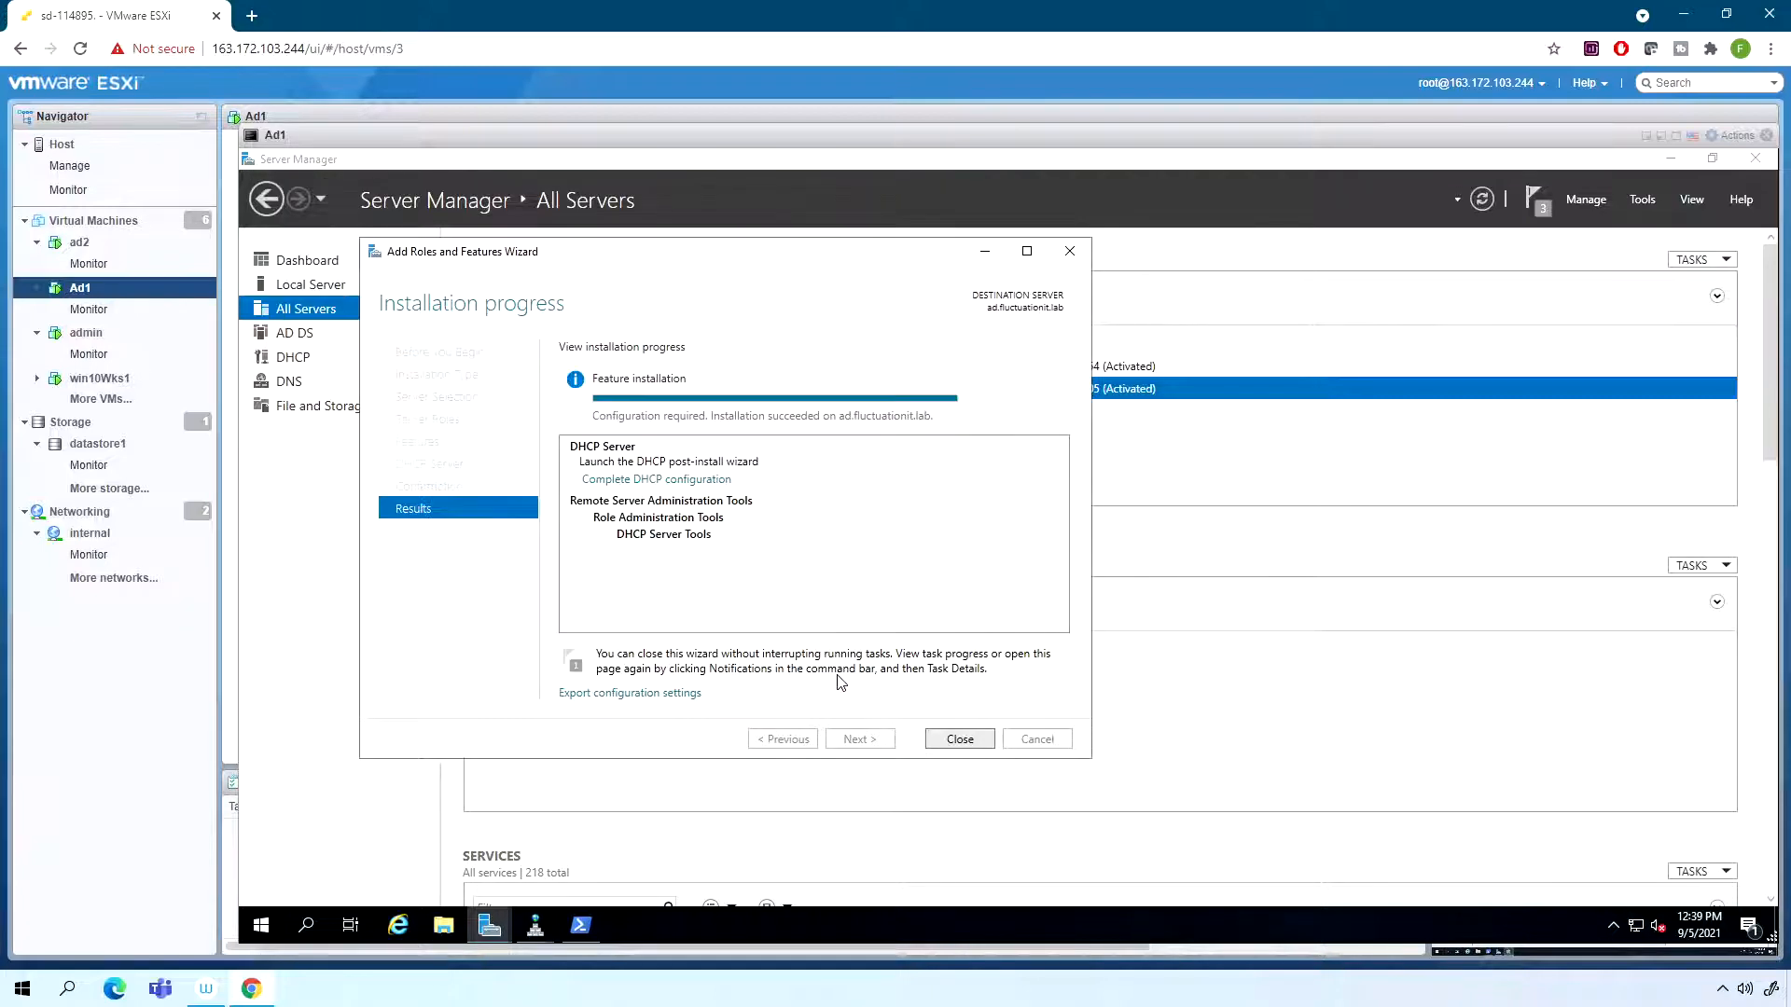
click(957, 737)
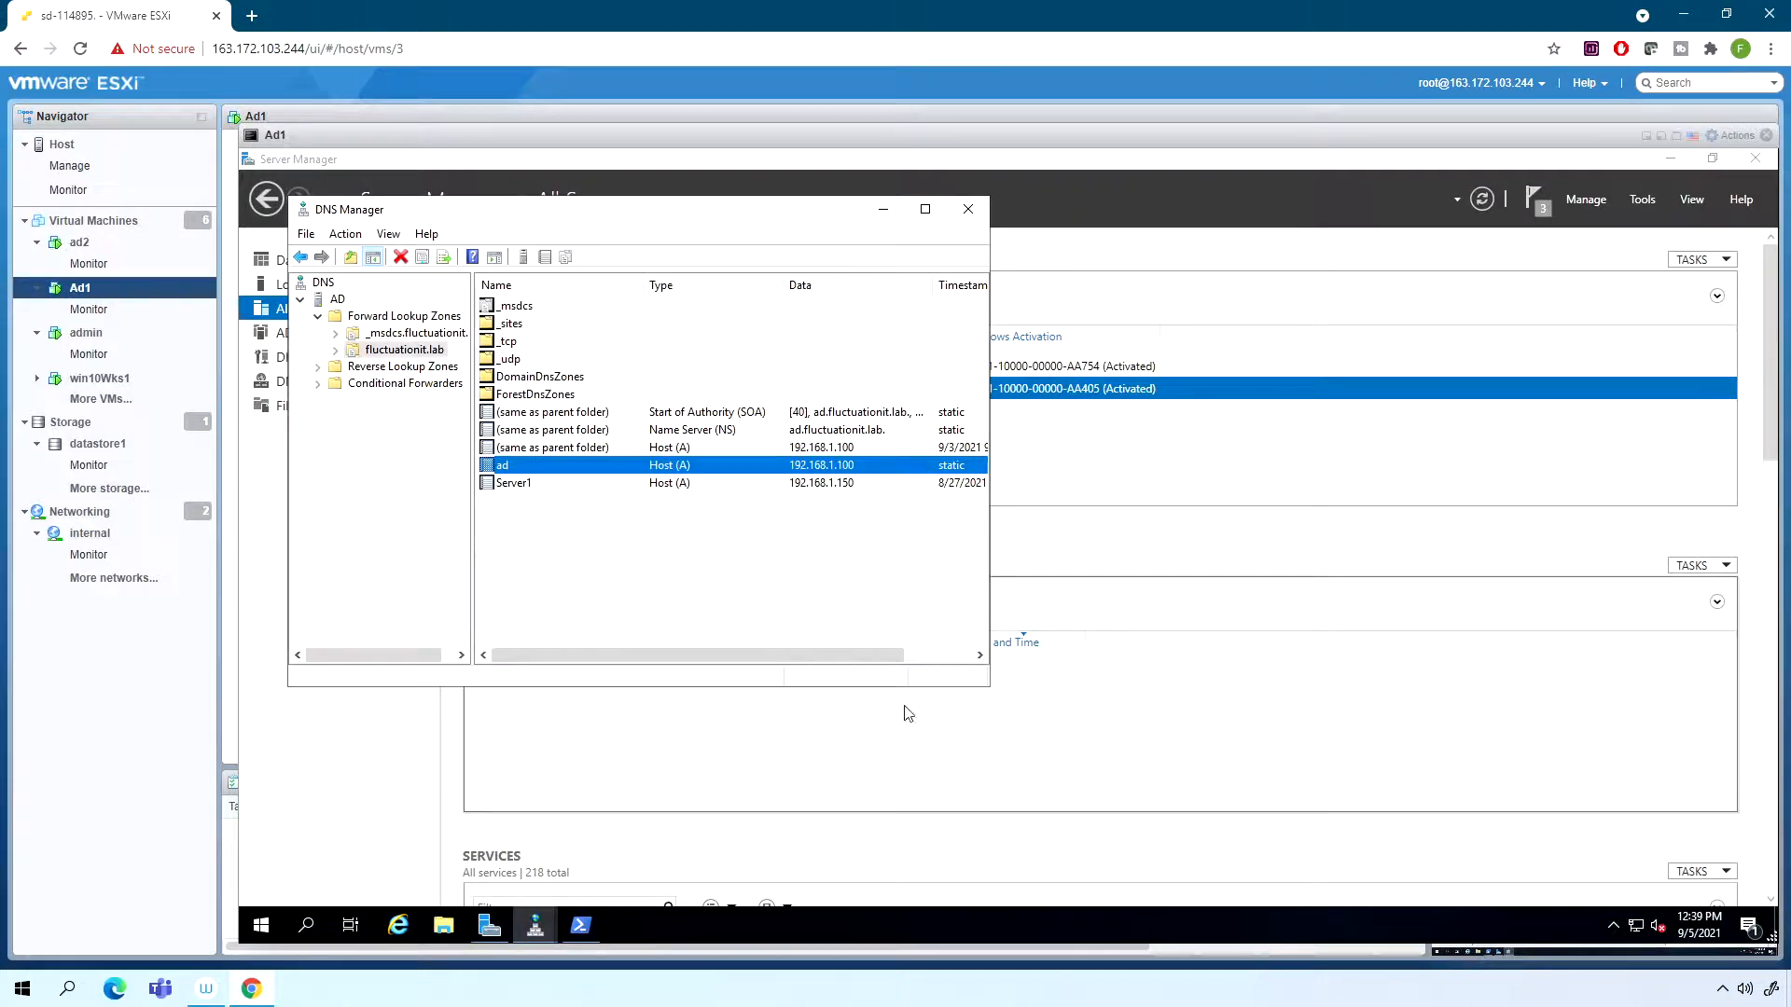
- Minimize DNS Manager, then open the DHCP management console maximized with the ad.fluctuationit.lab server selected
click(898, 211)
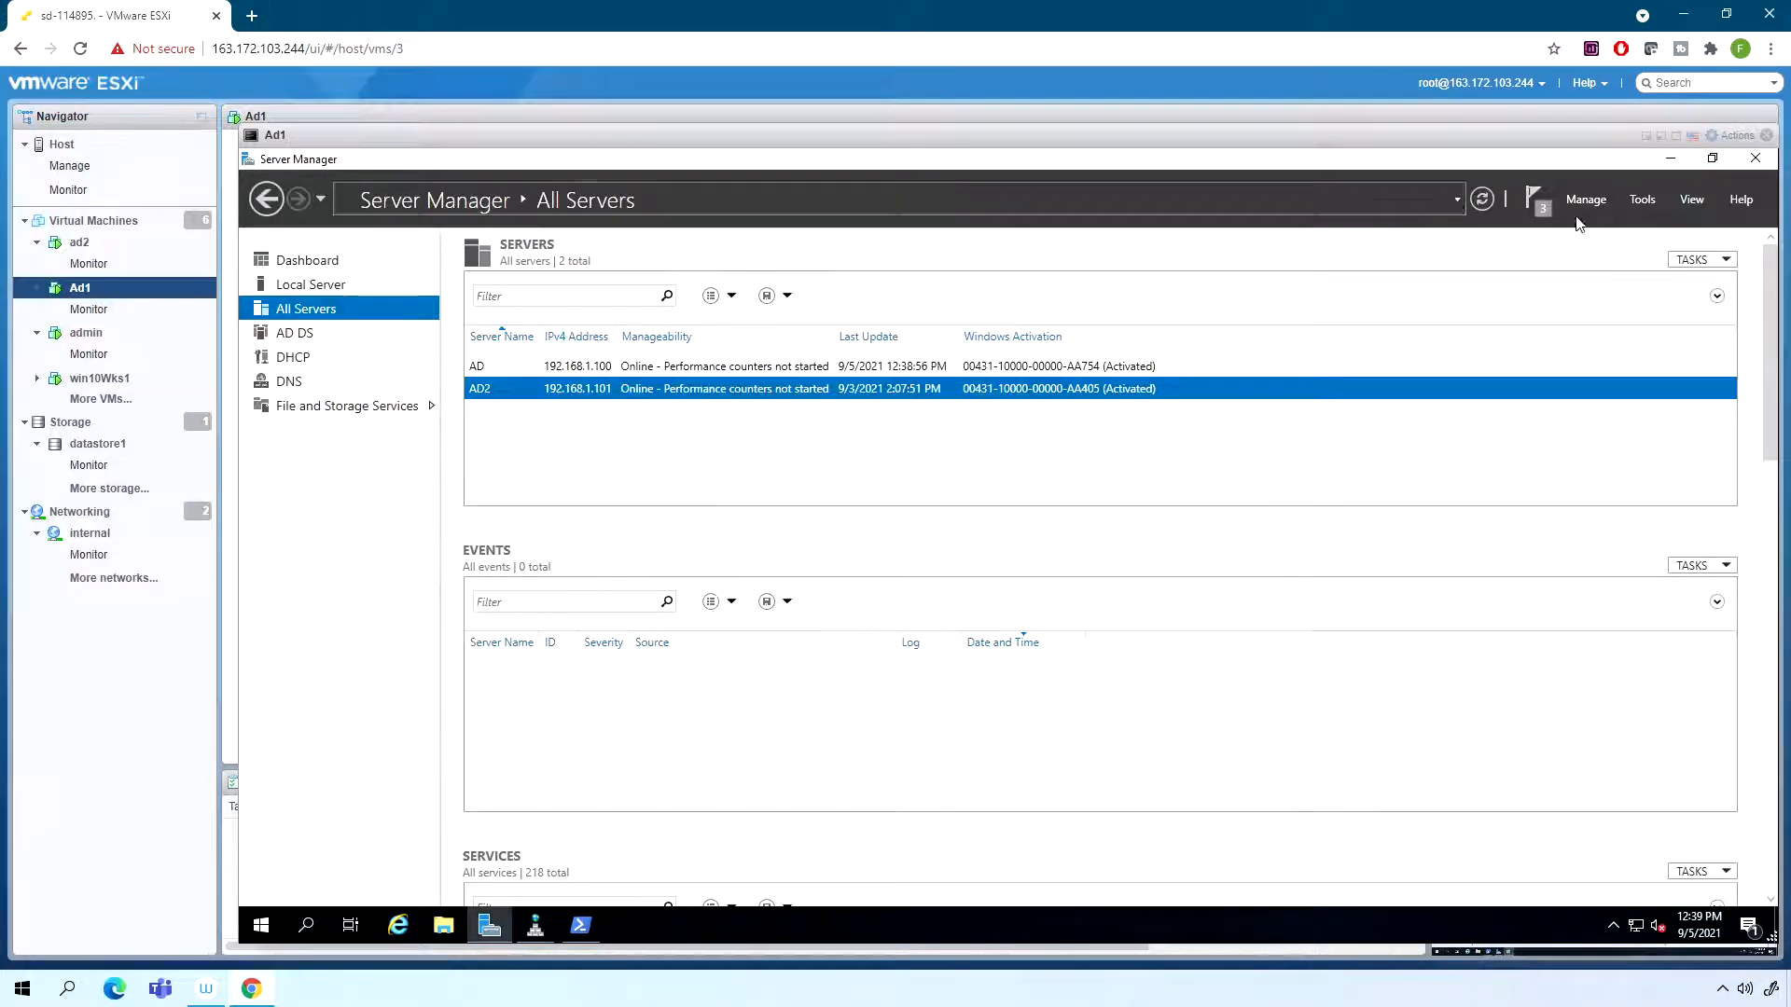
click(1631, 199)
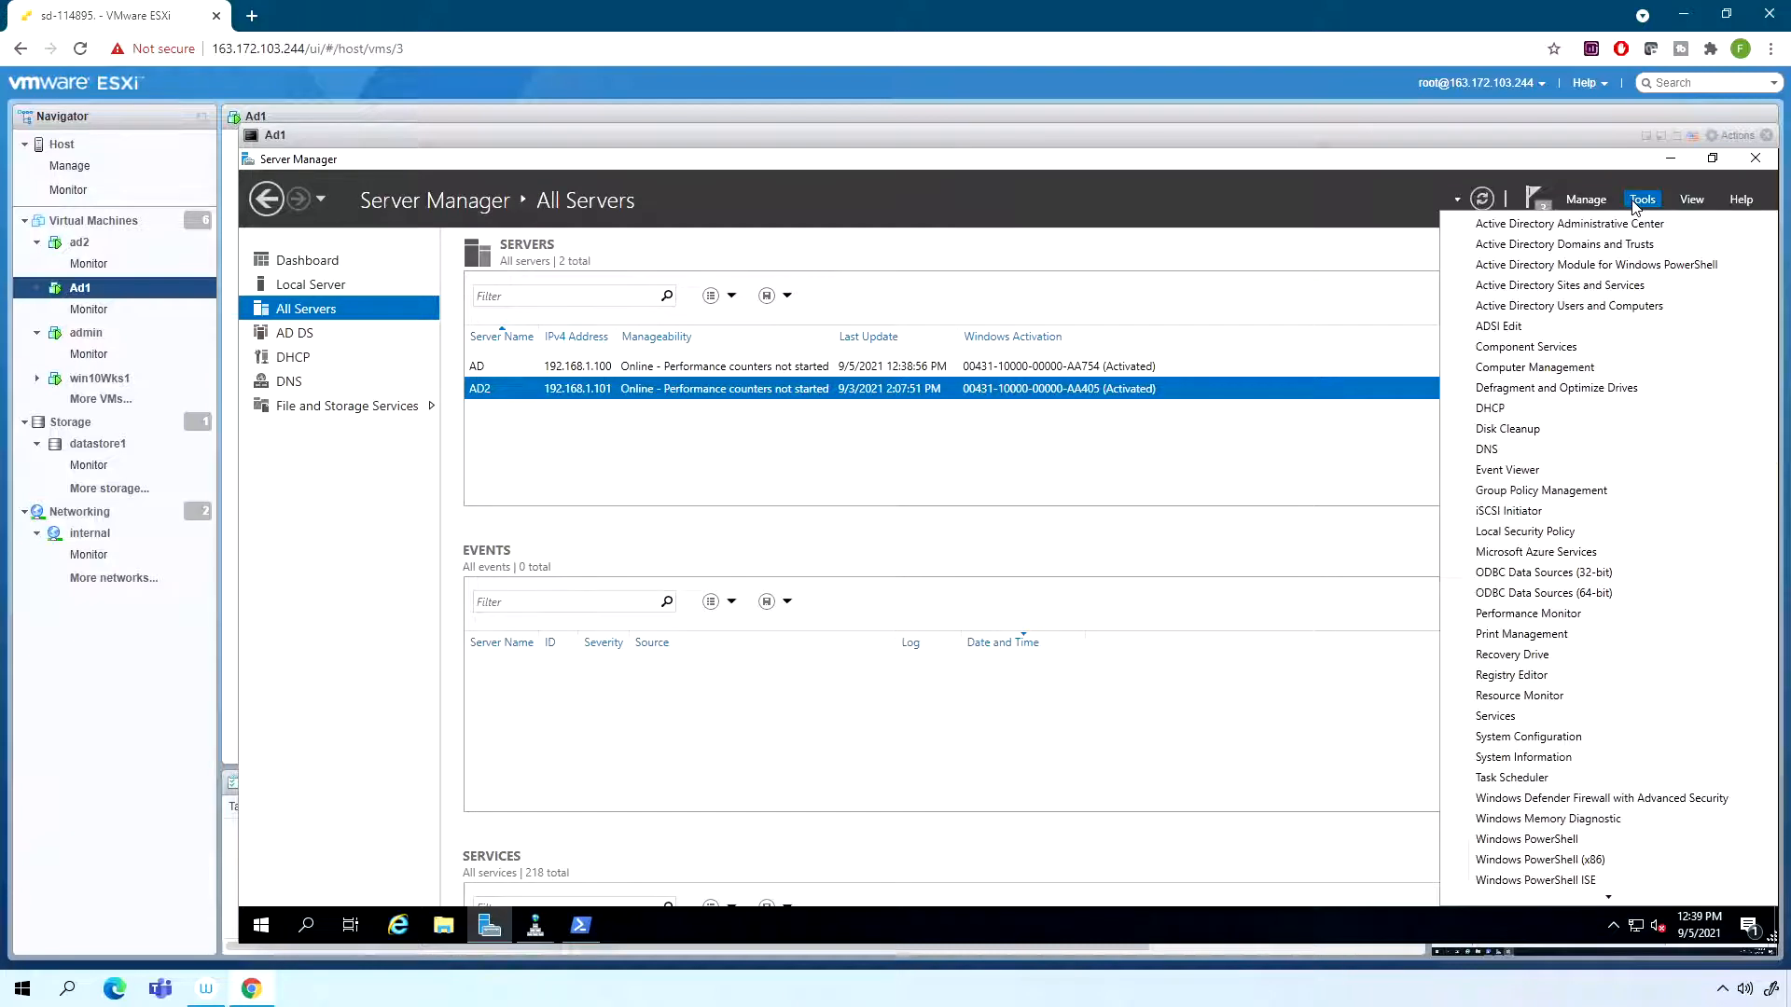
click(1520, 410)
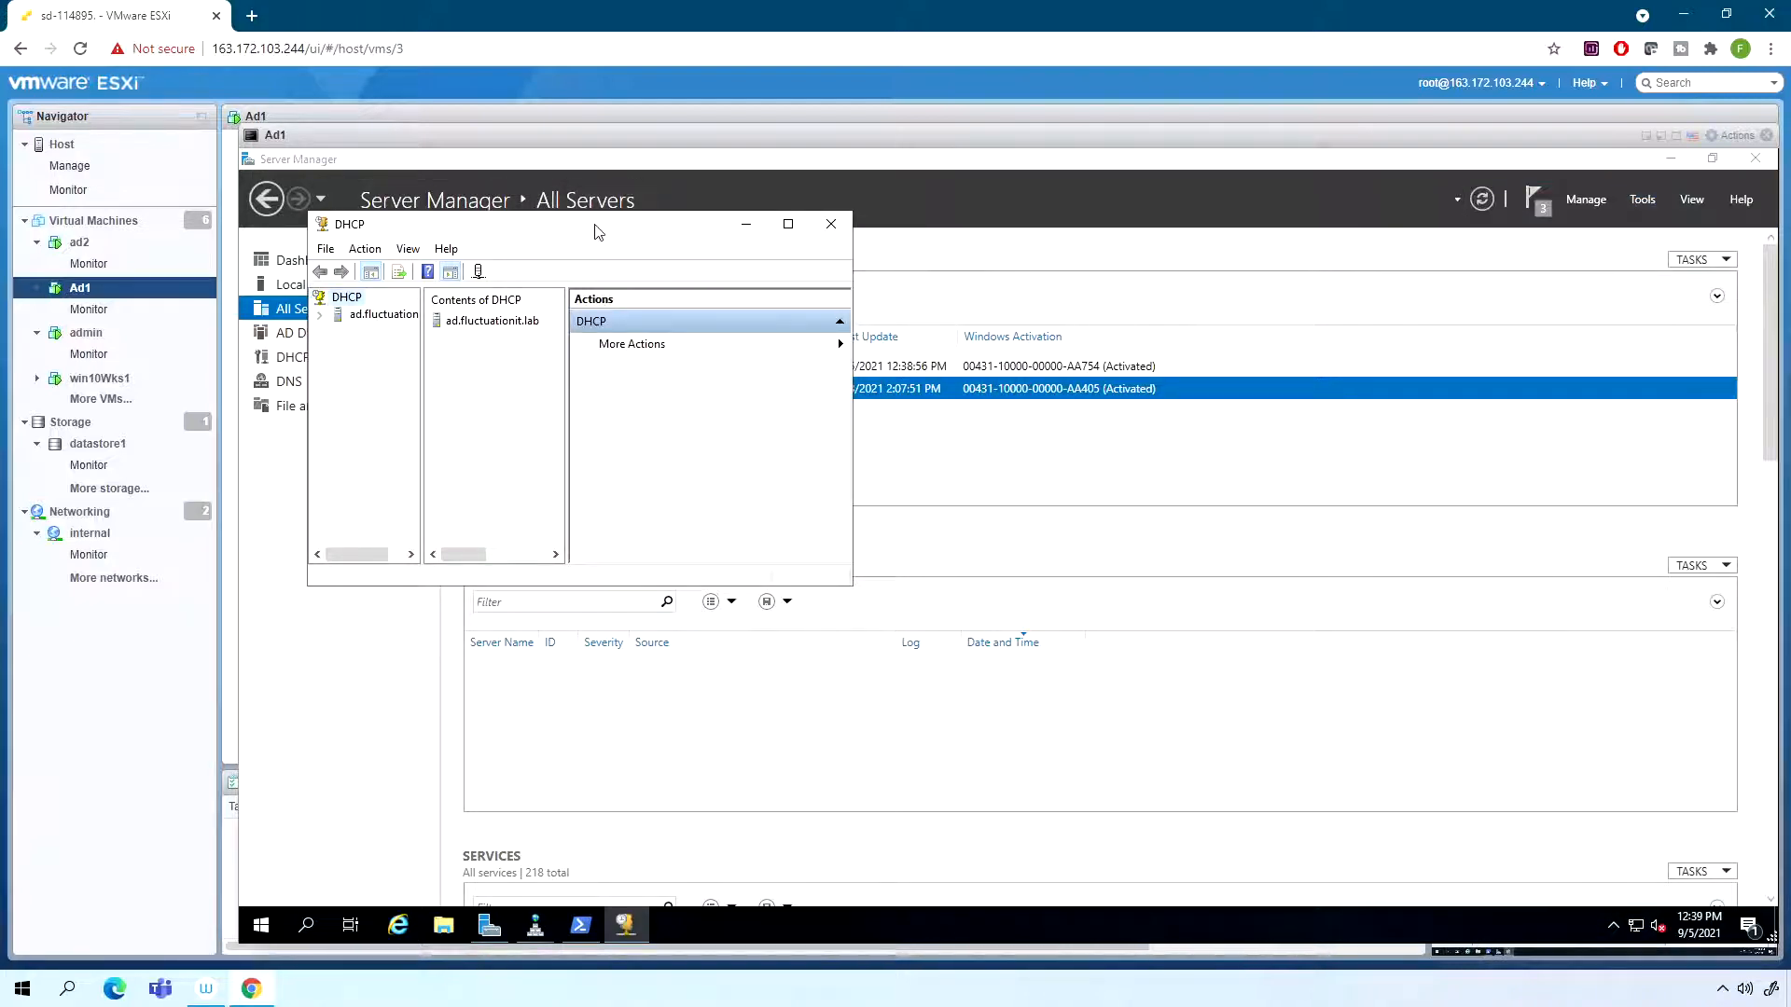
click(306, 246)
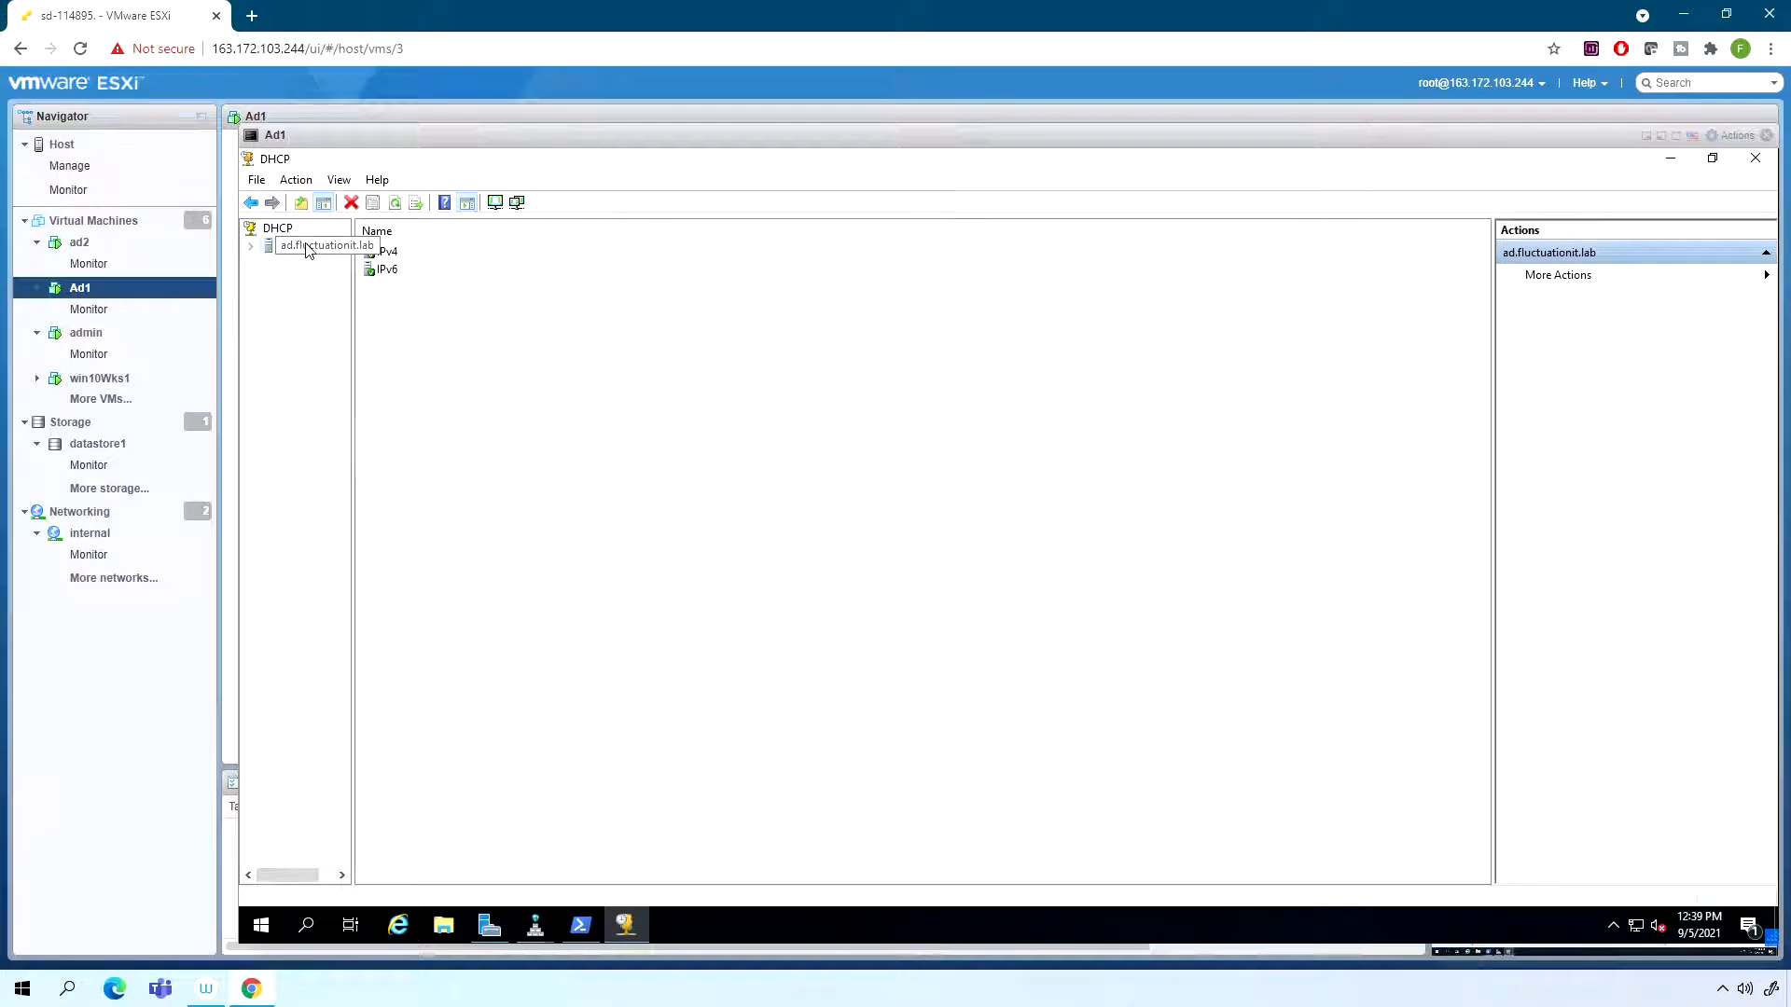
- Expand ad.fluctuationit.lab and its IPv4 node, and start the New Scope Wizard for IPv4
right_click(308, 248)
click(681, 294)
right_click(370, 250)
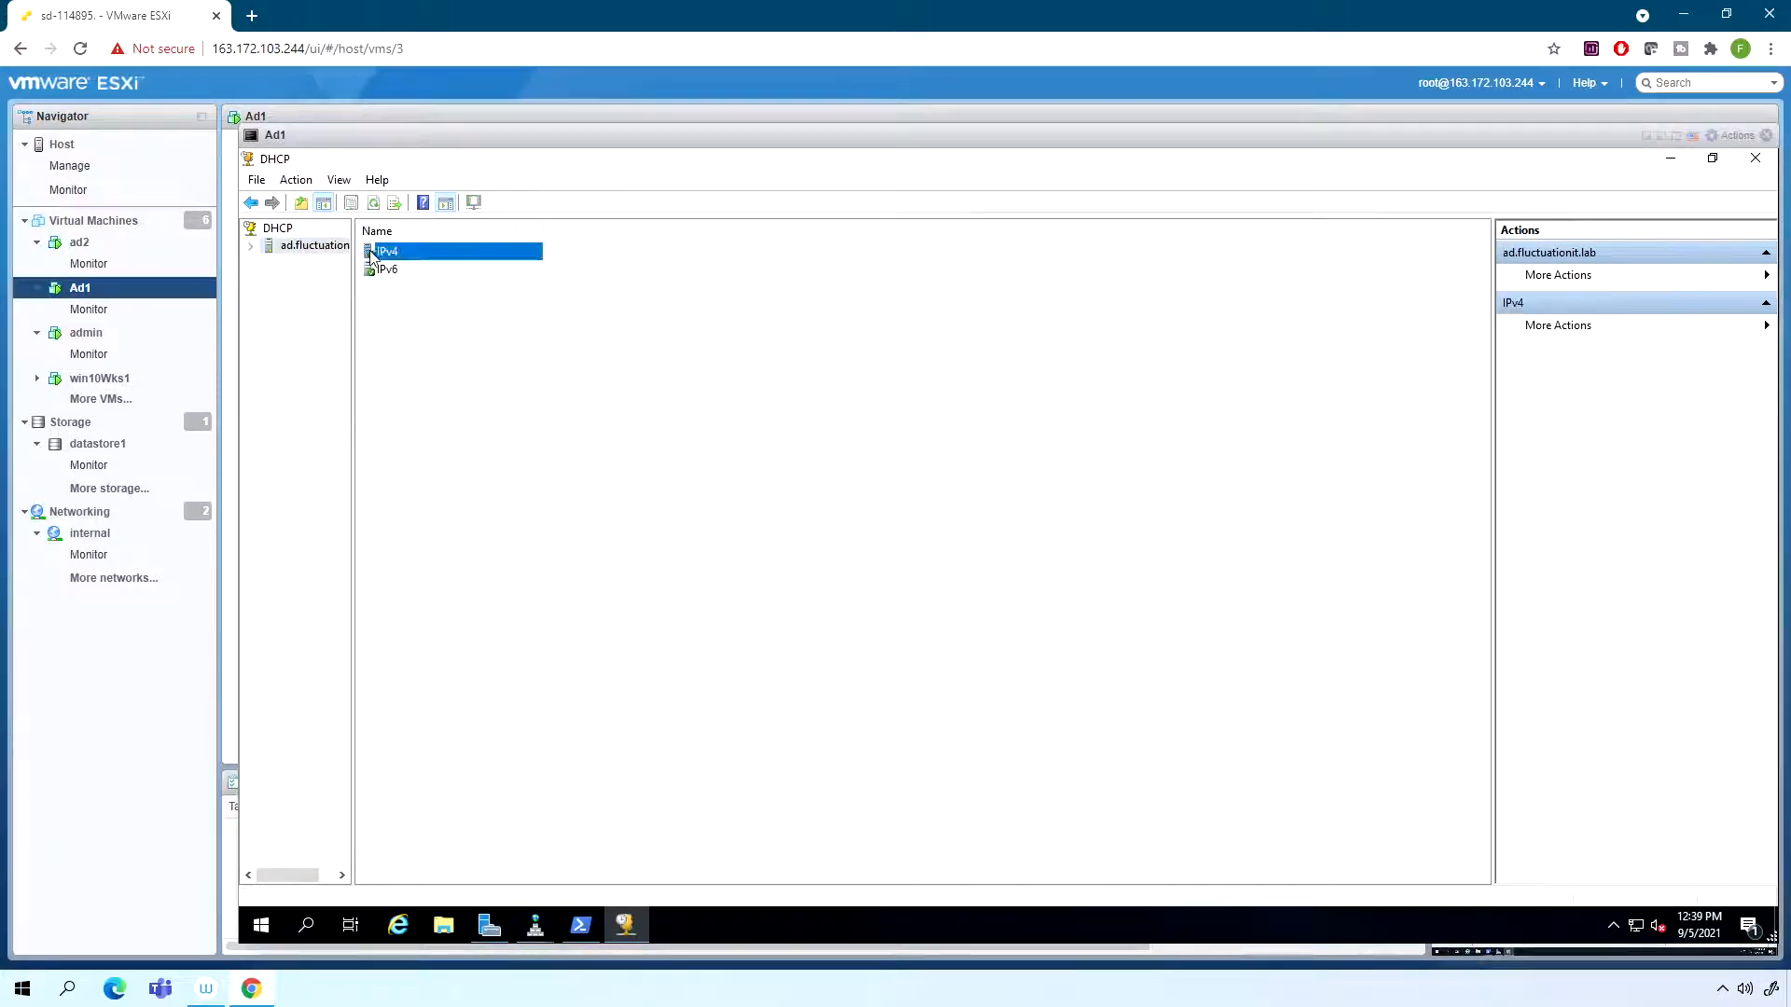
click(253, 250)
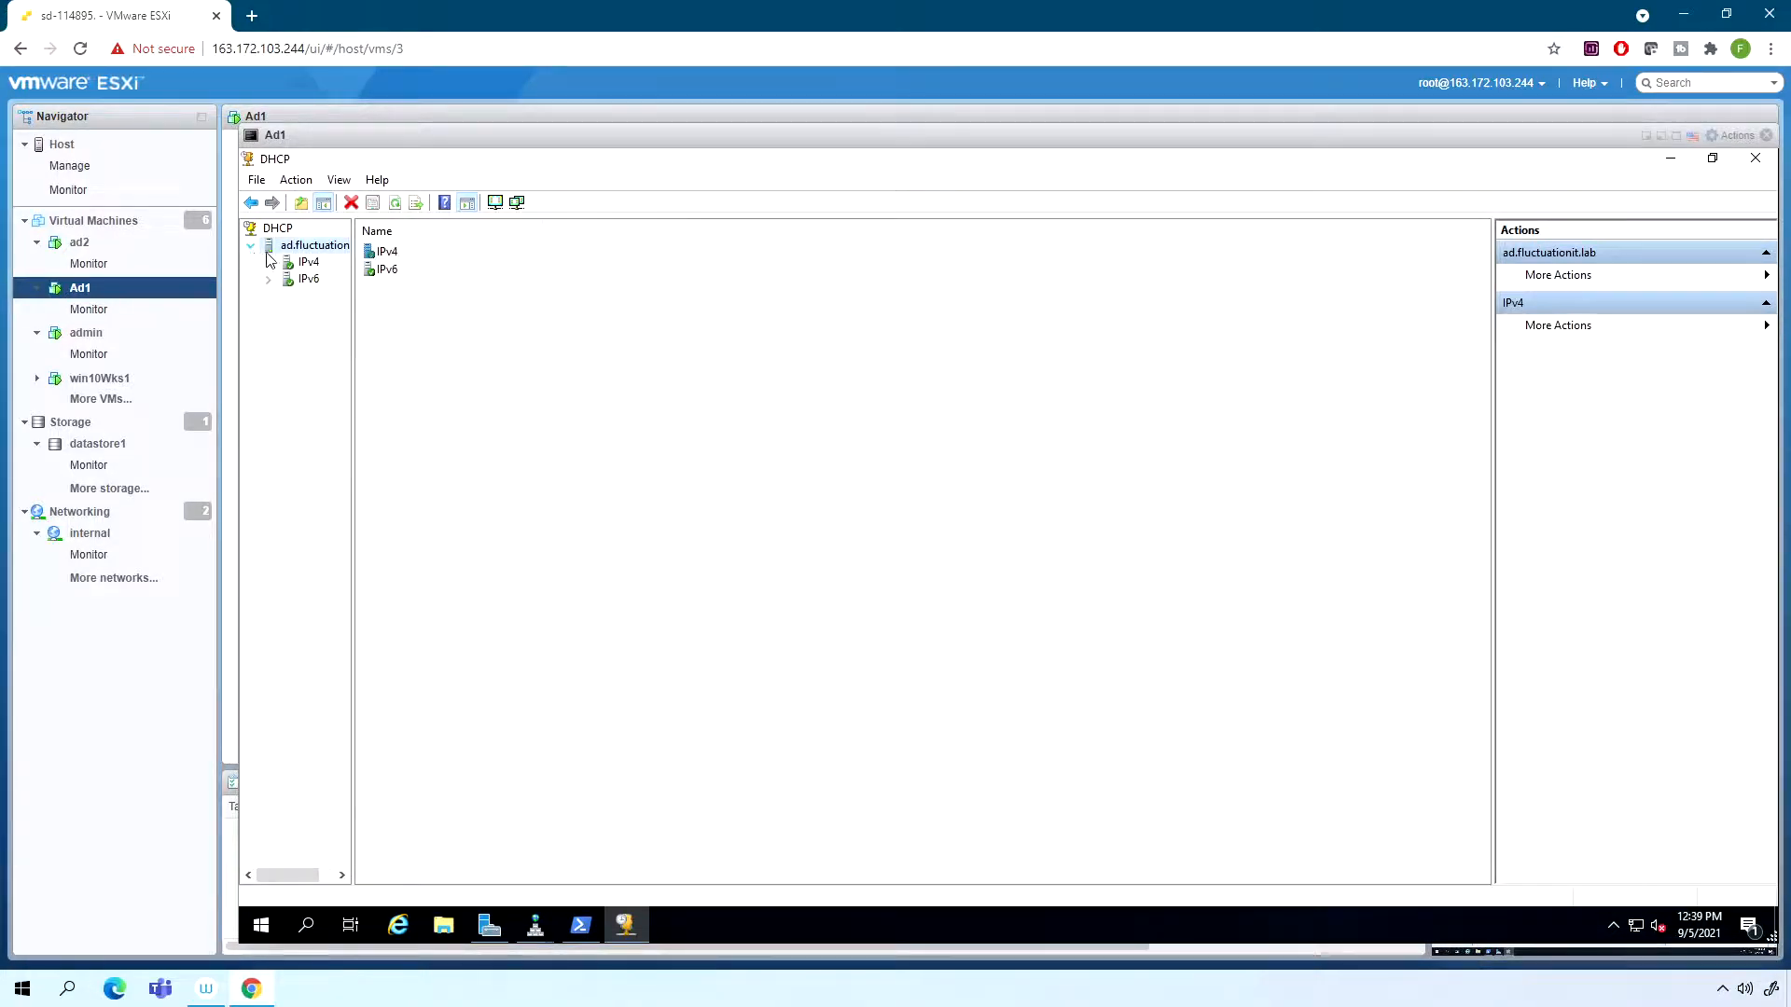
right_click(306, 259)
click(269, 264)
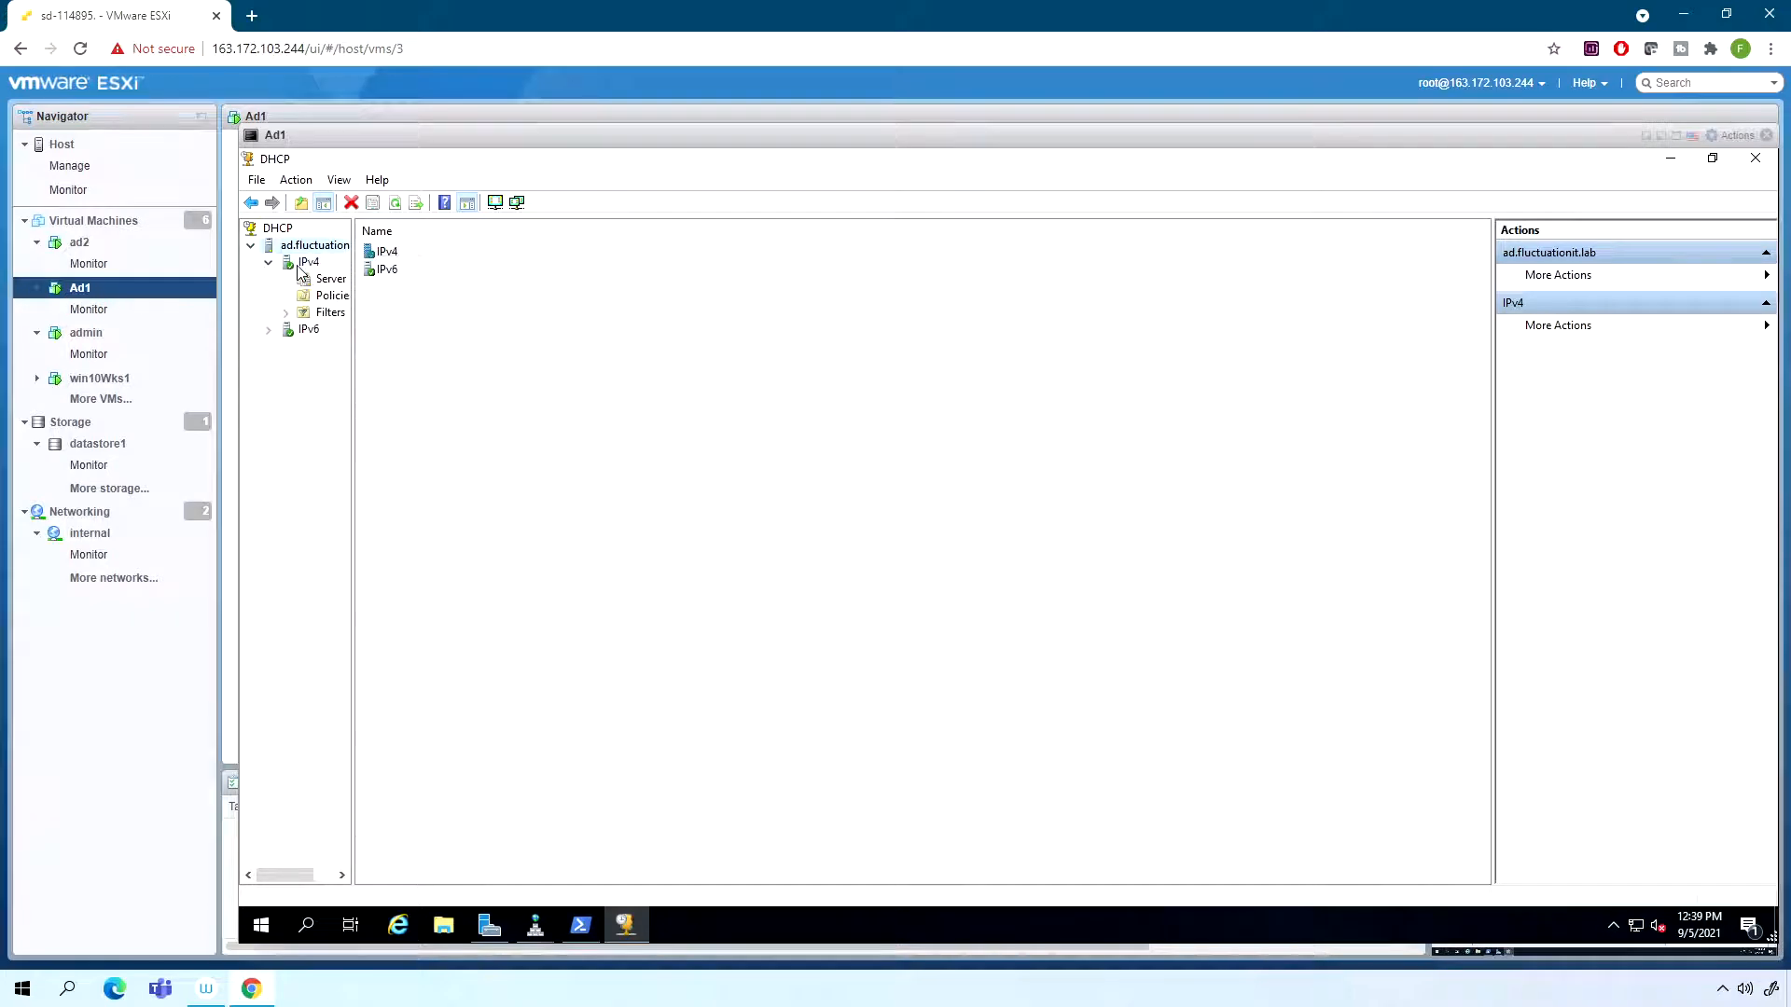
right_click(302, 266)
click(359, 299)
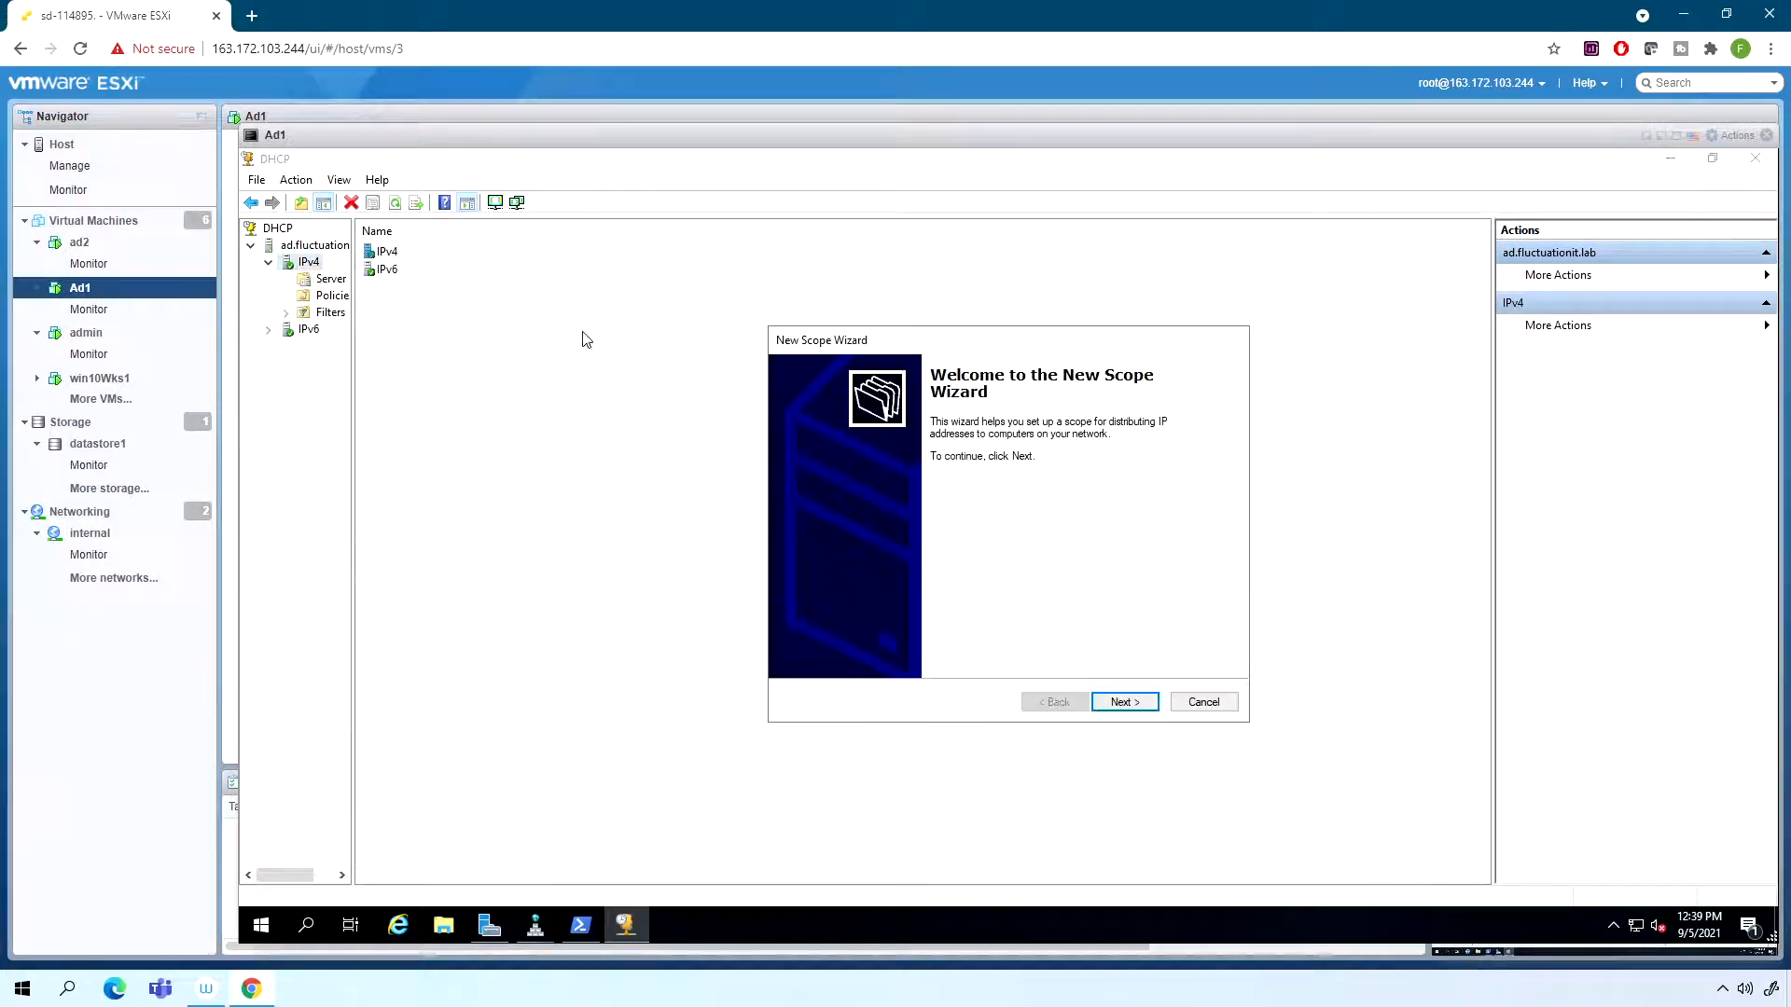
- Name the new DHCP scope scope1, leaving its description empty
click(1115, 704)
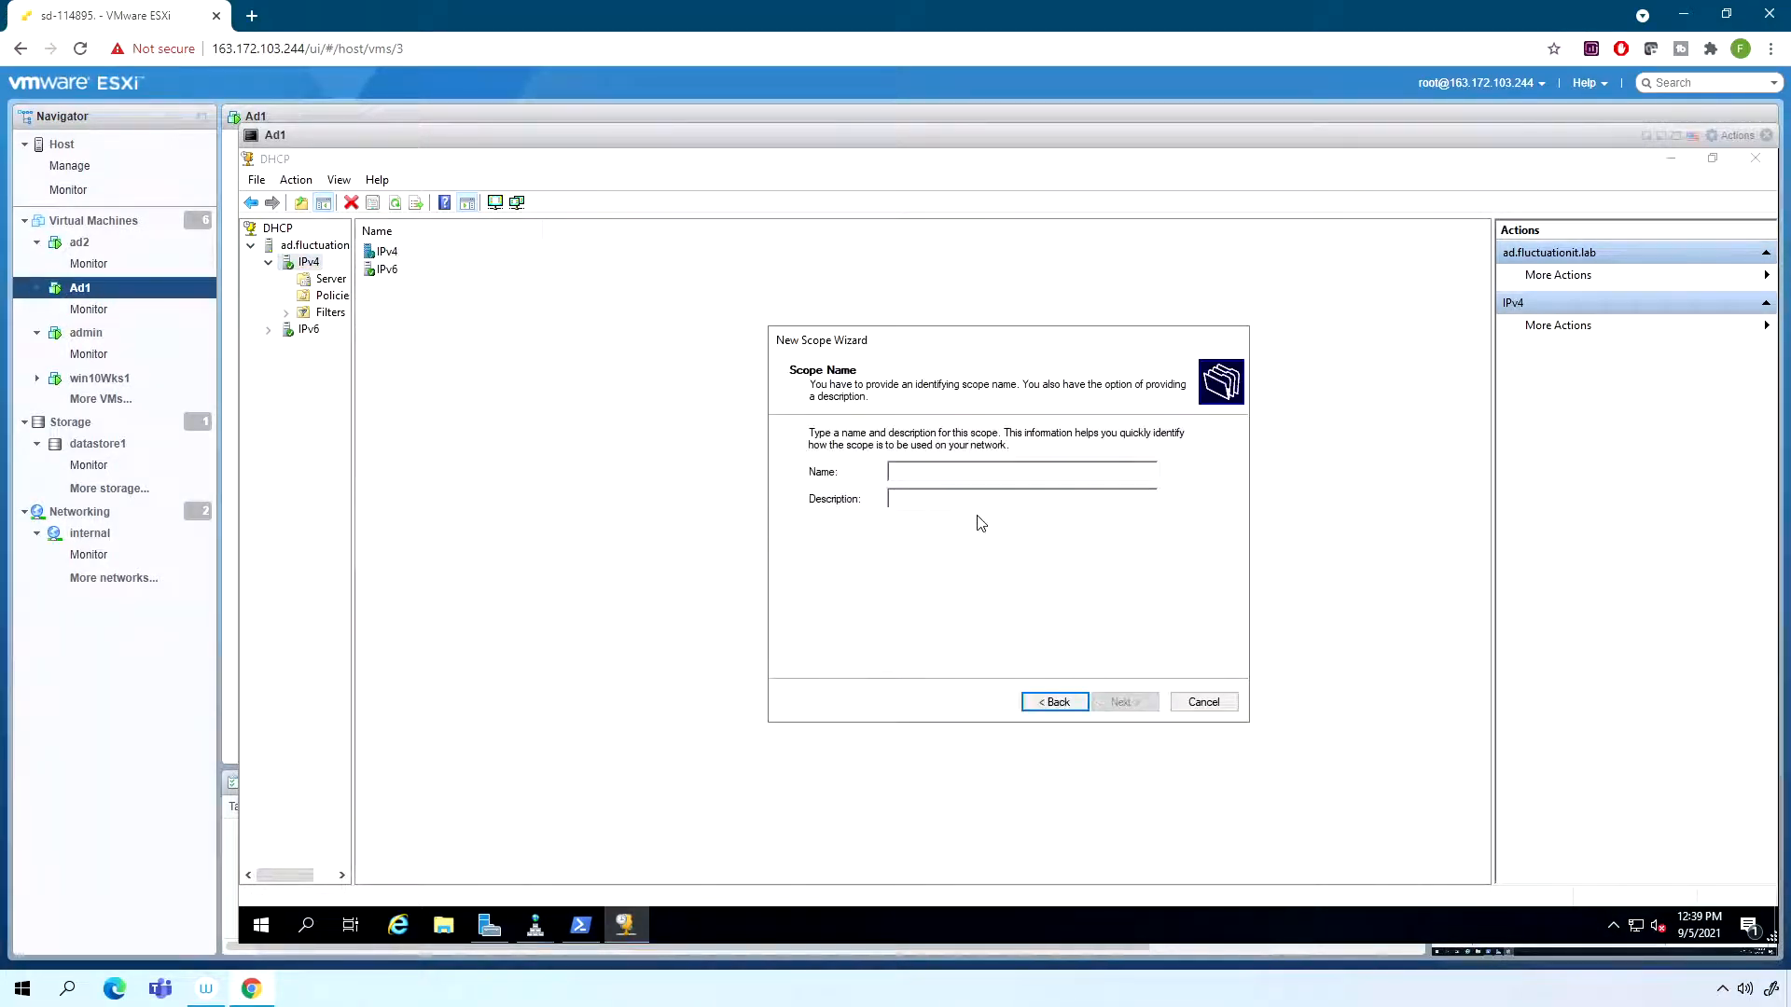
text(scope1)
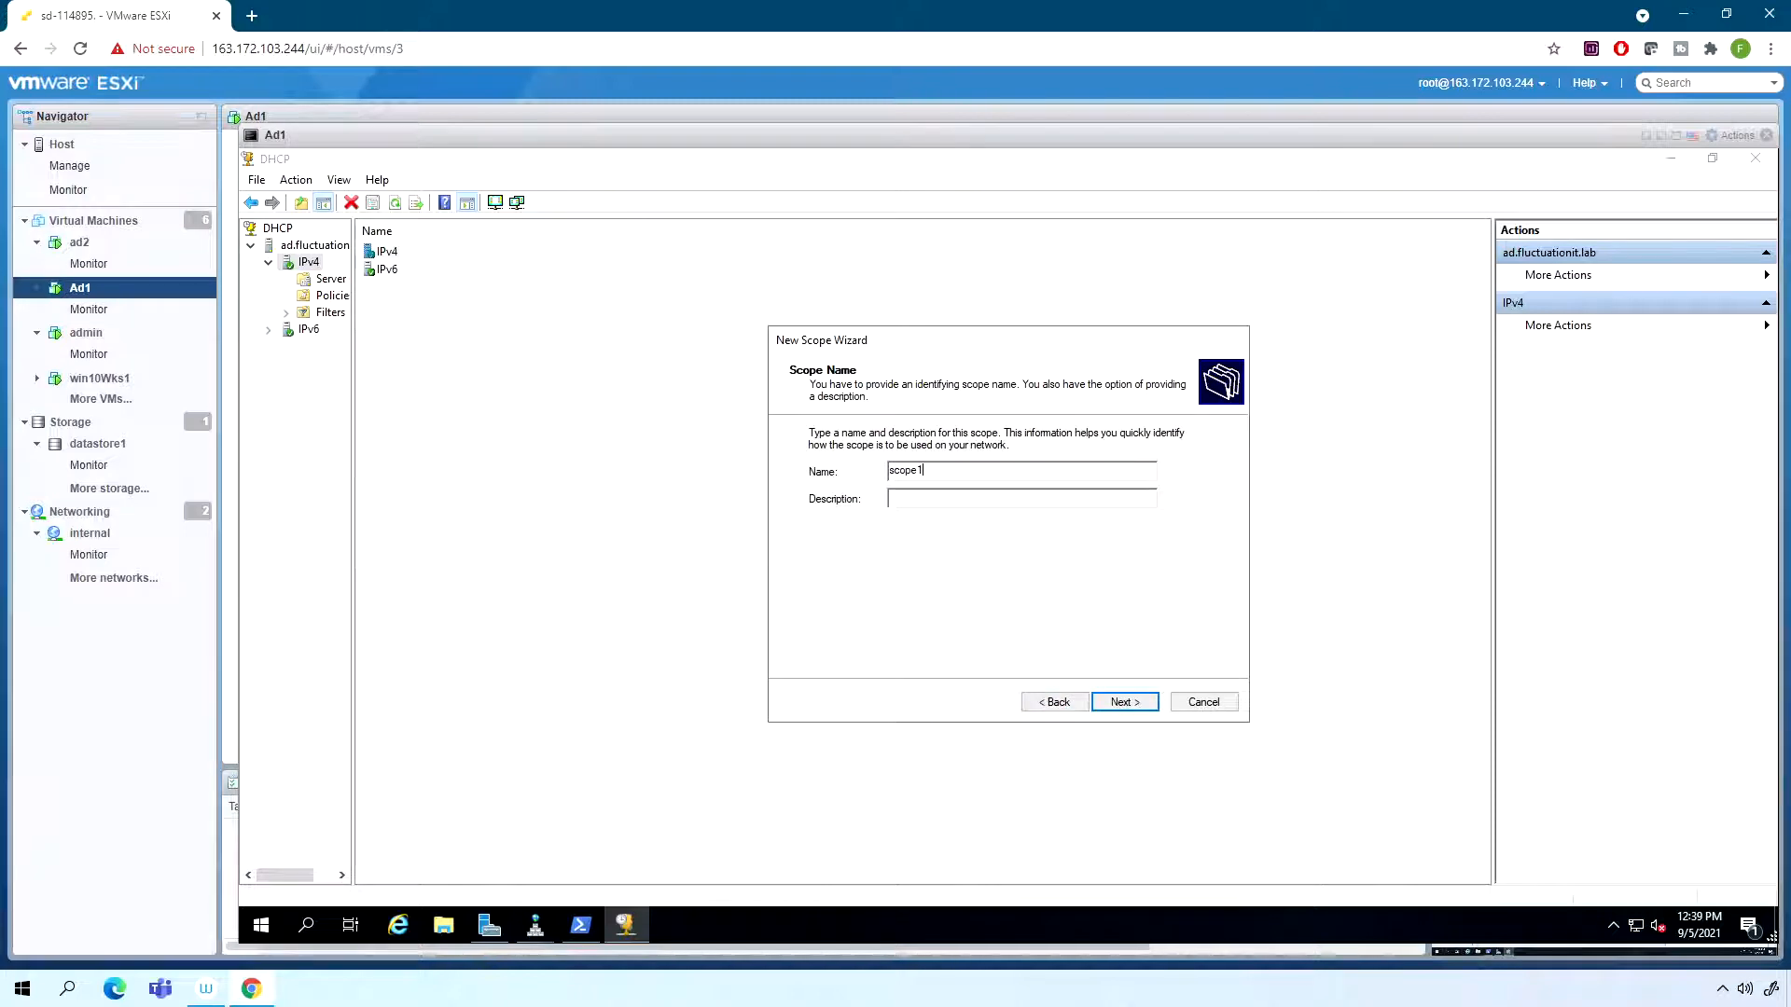
key(Return)
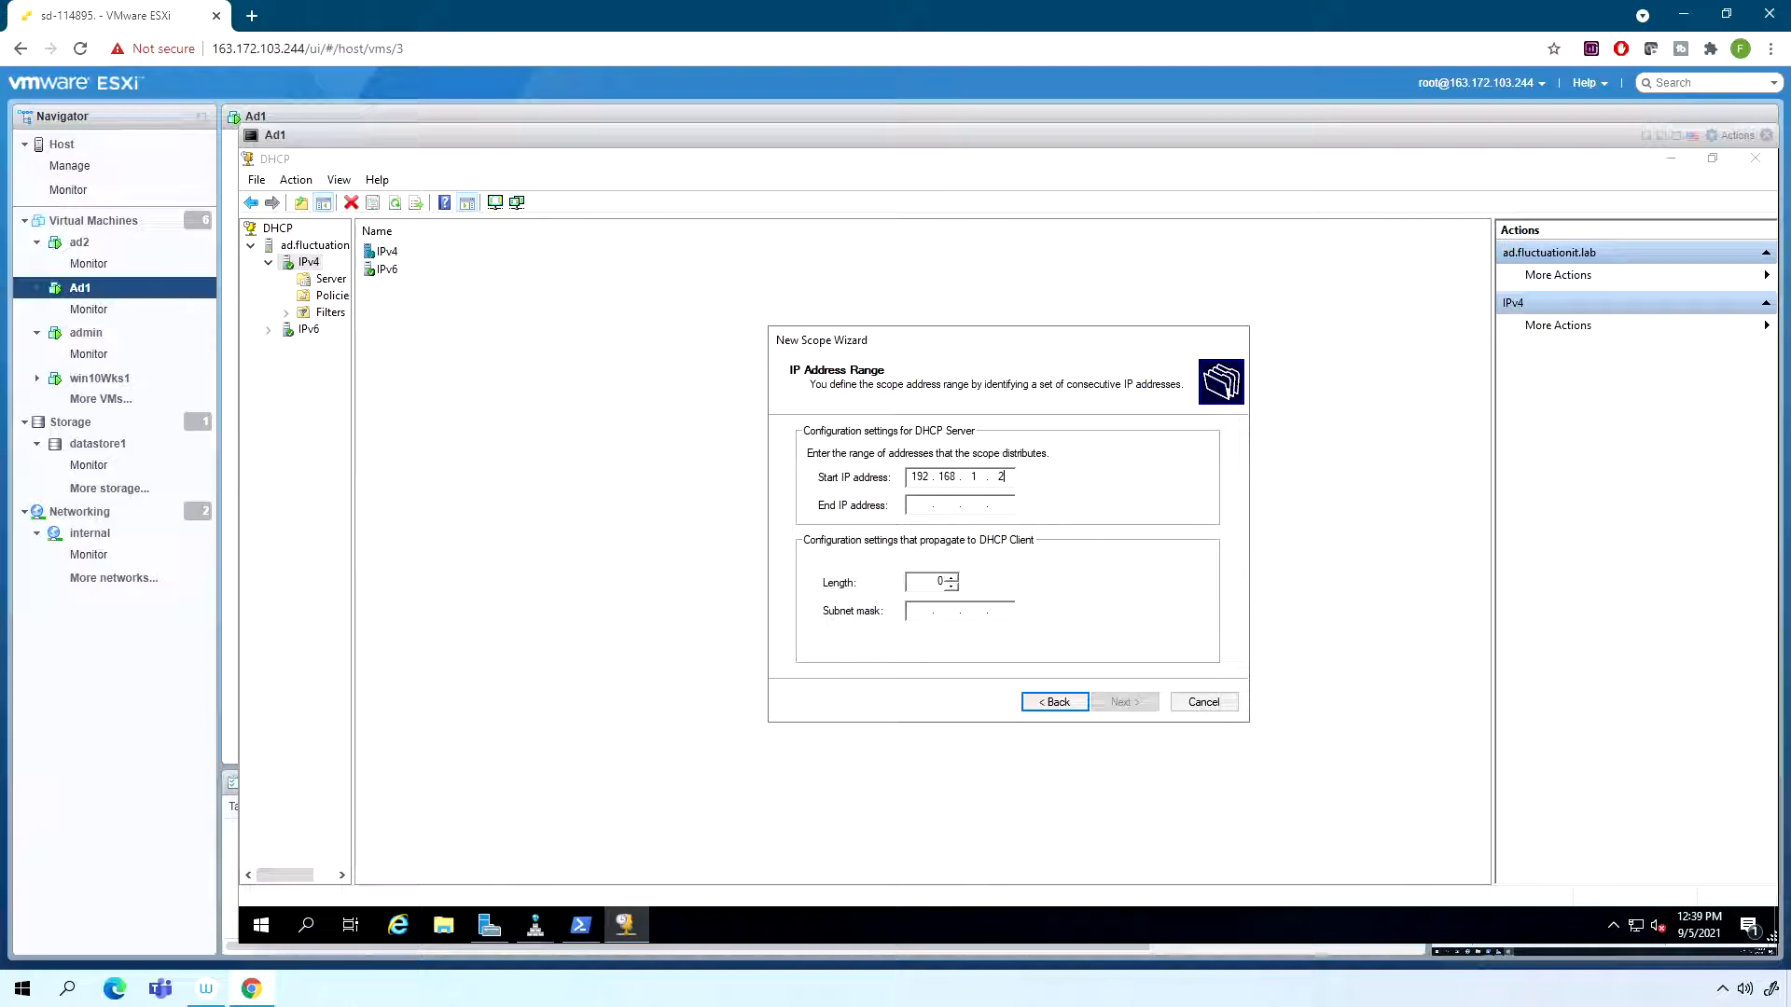
- Set the scope's address range to 192.168.1.220 through 192.168.1.240 with subnet mask length 24
key(Tab)
text(1)
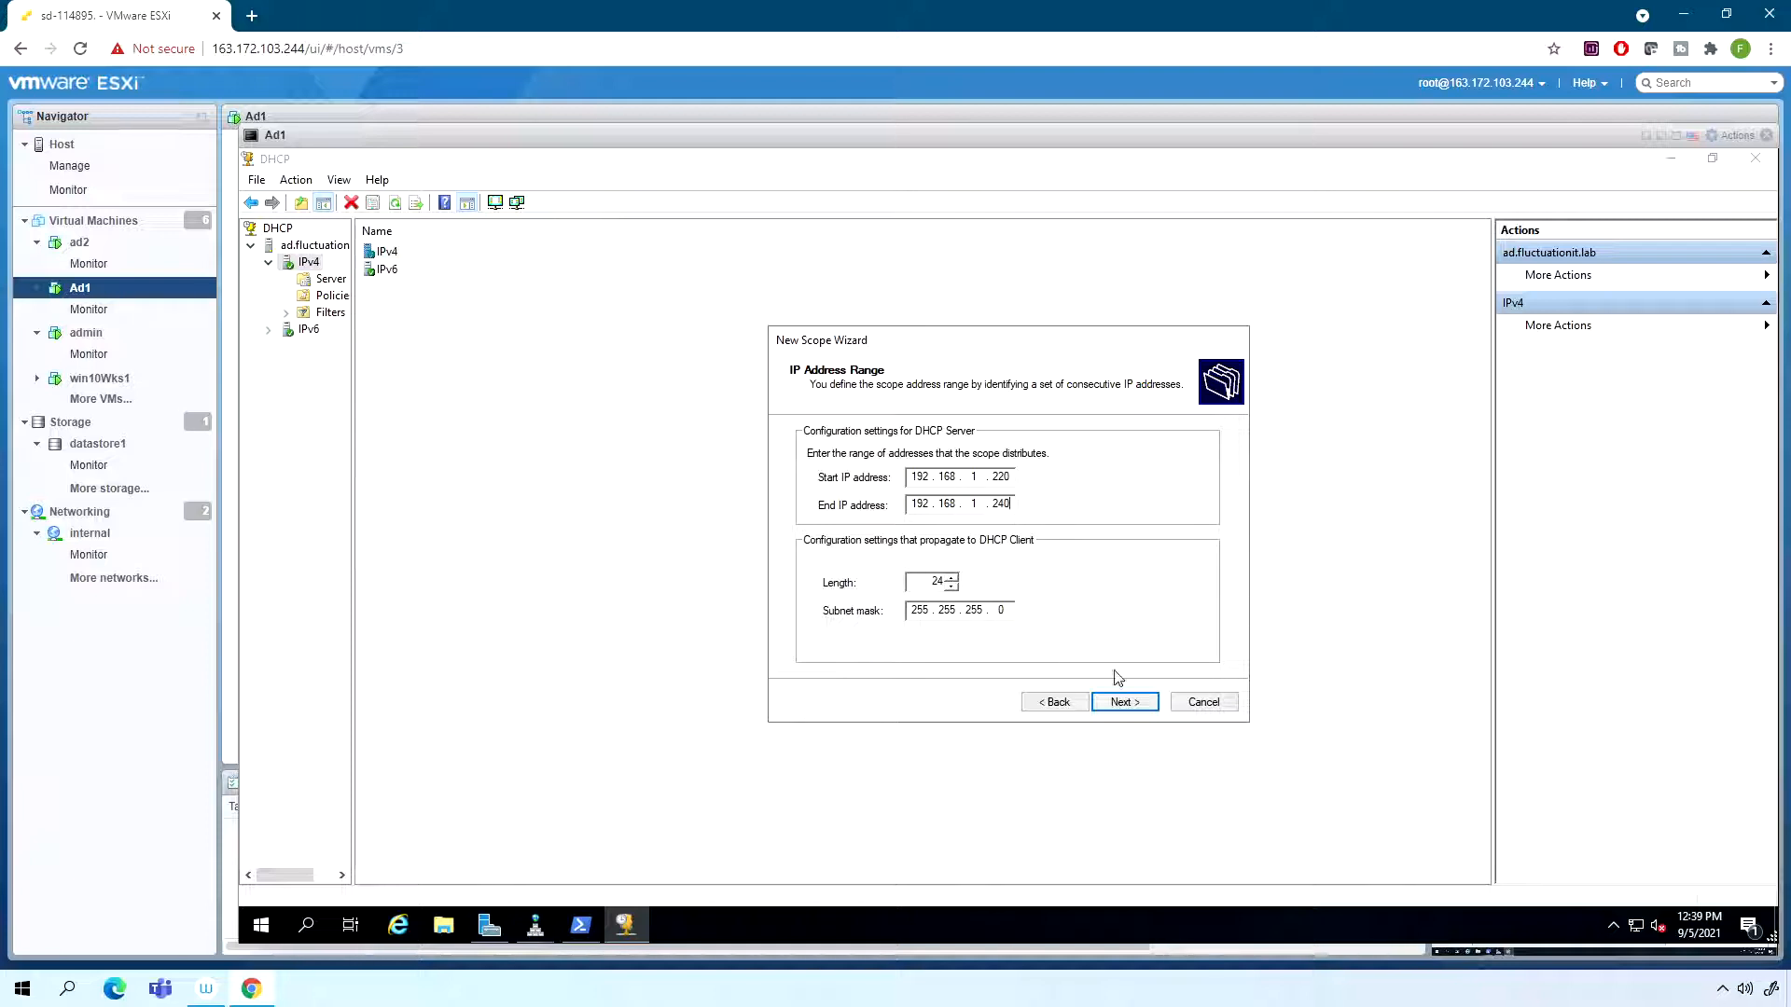
click(1141, 713)
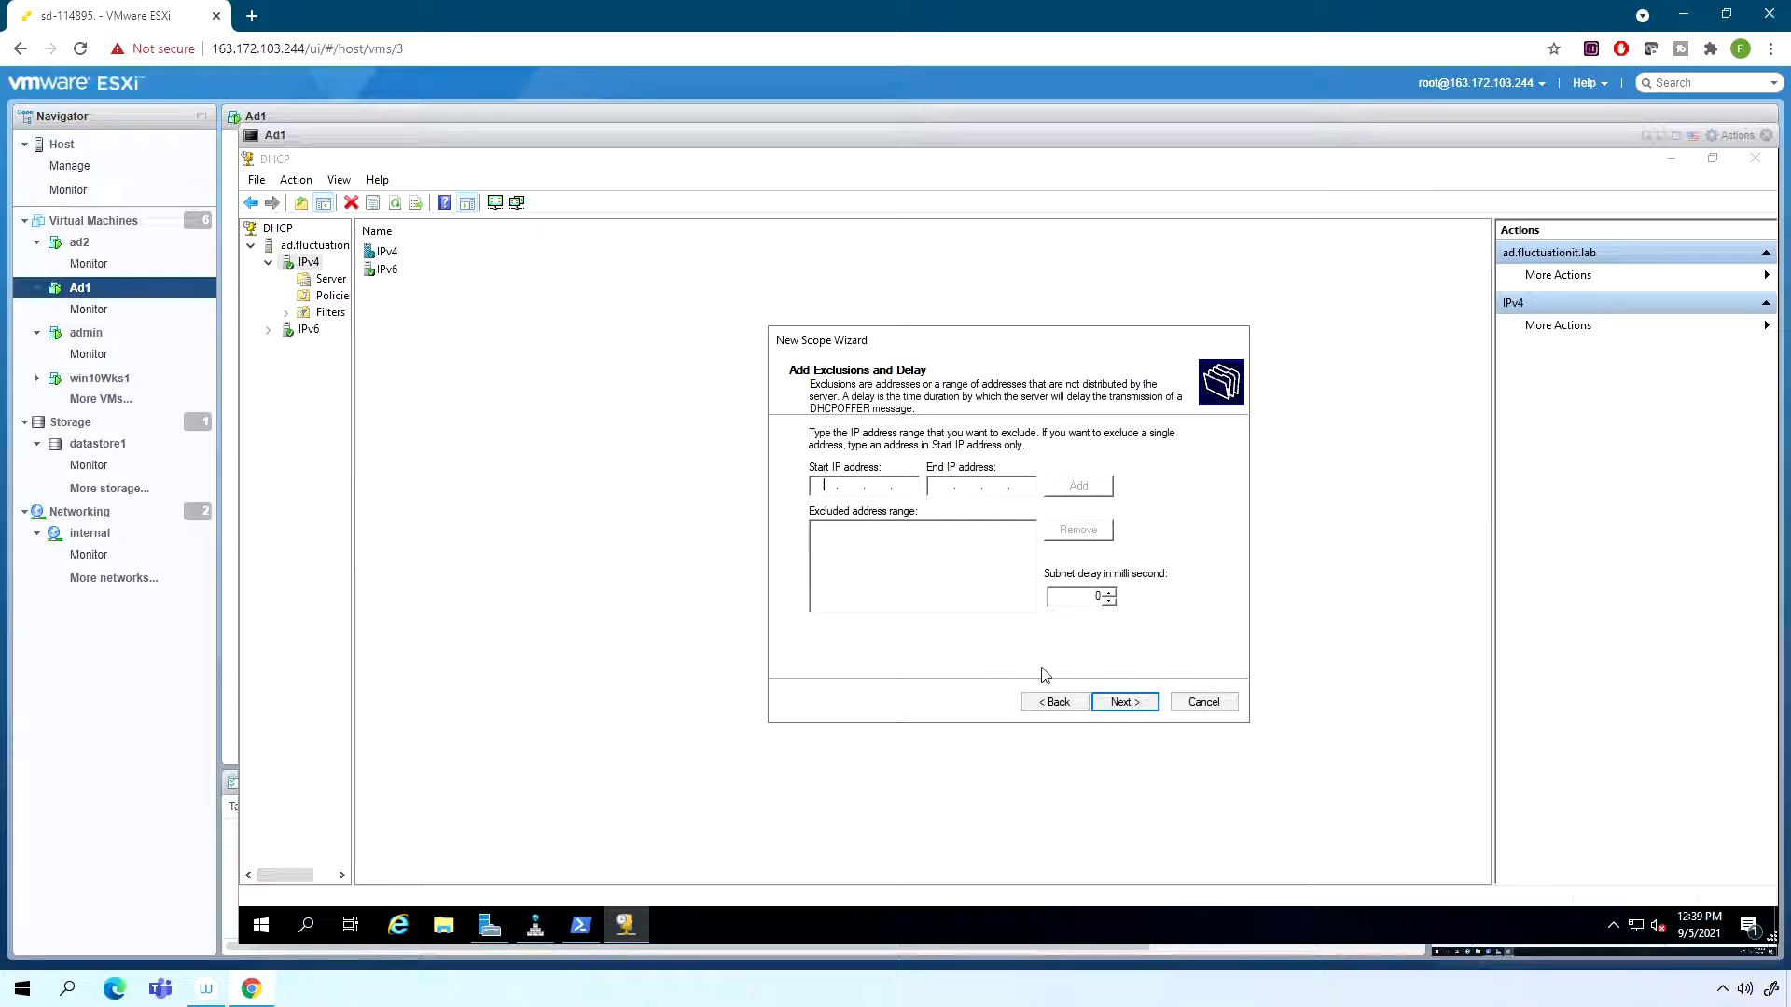
- Add no exclusions, accept the default lease duration, and choose to configure the scope's DHCP options now
click(1122, 705)
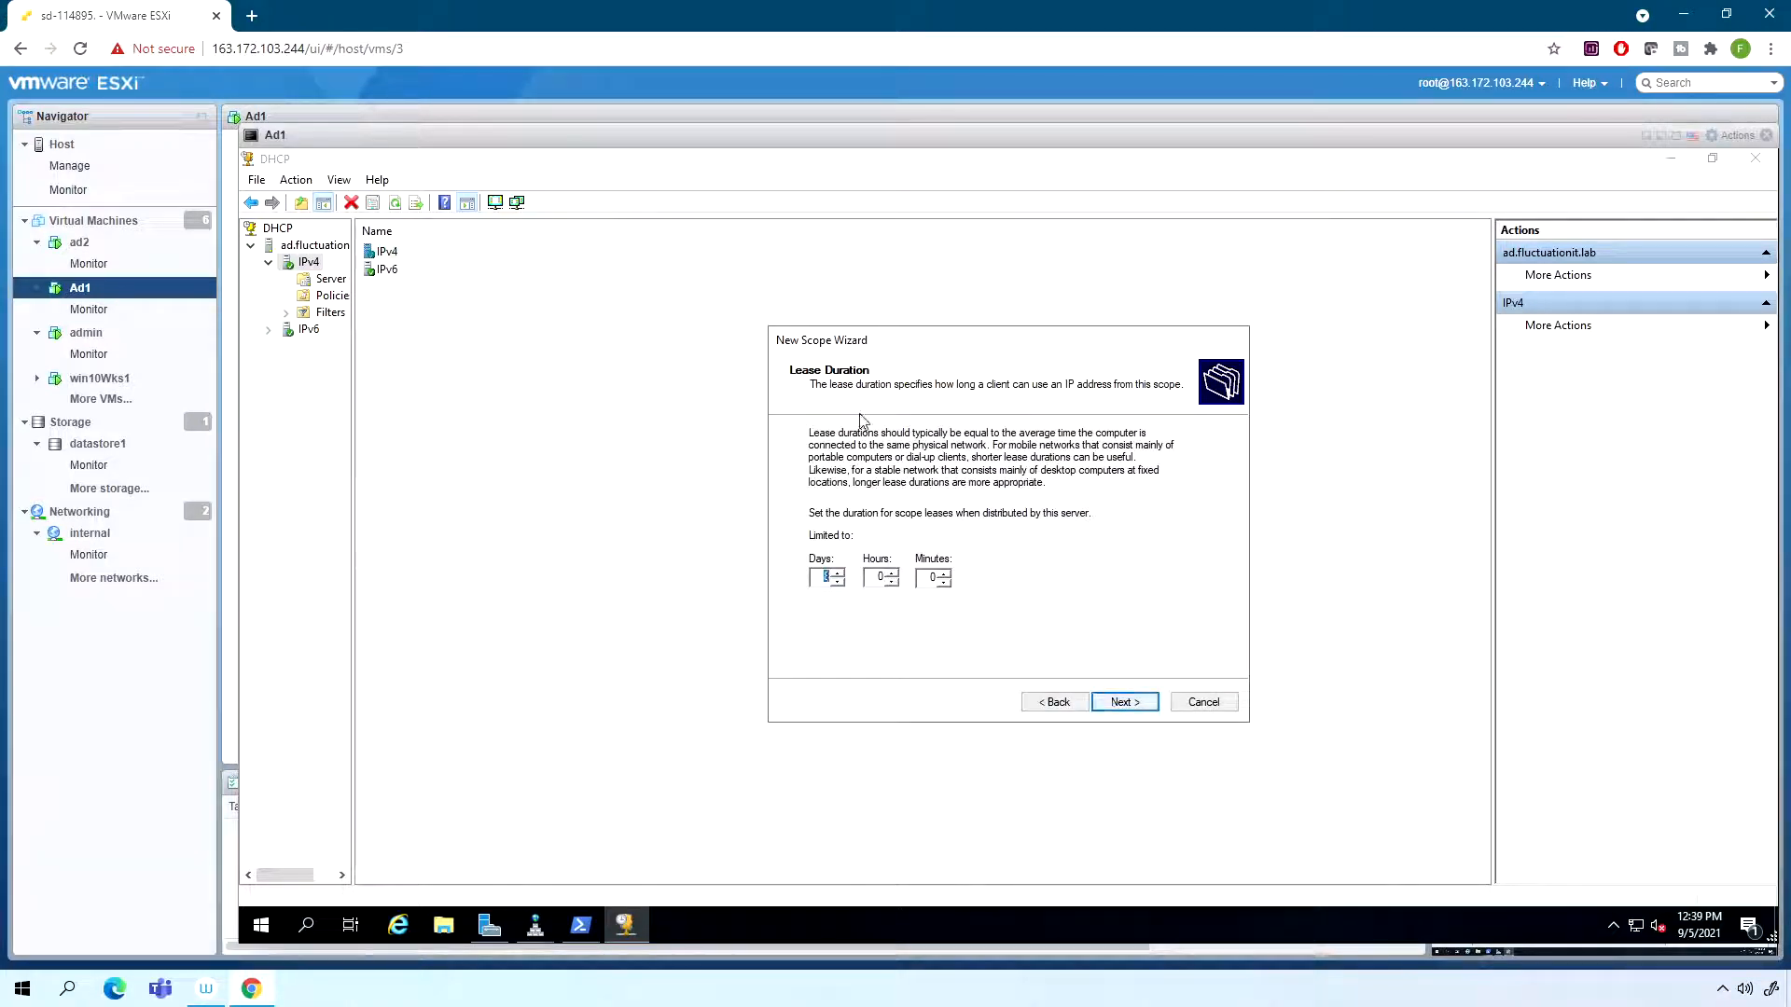
click(1126, 705)
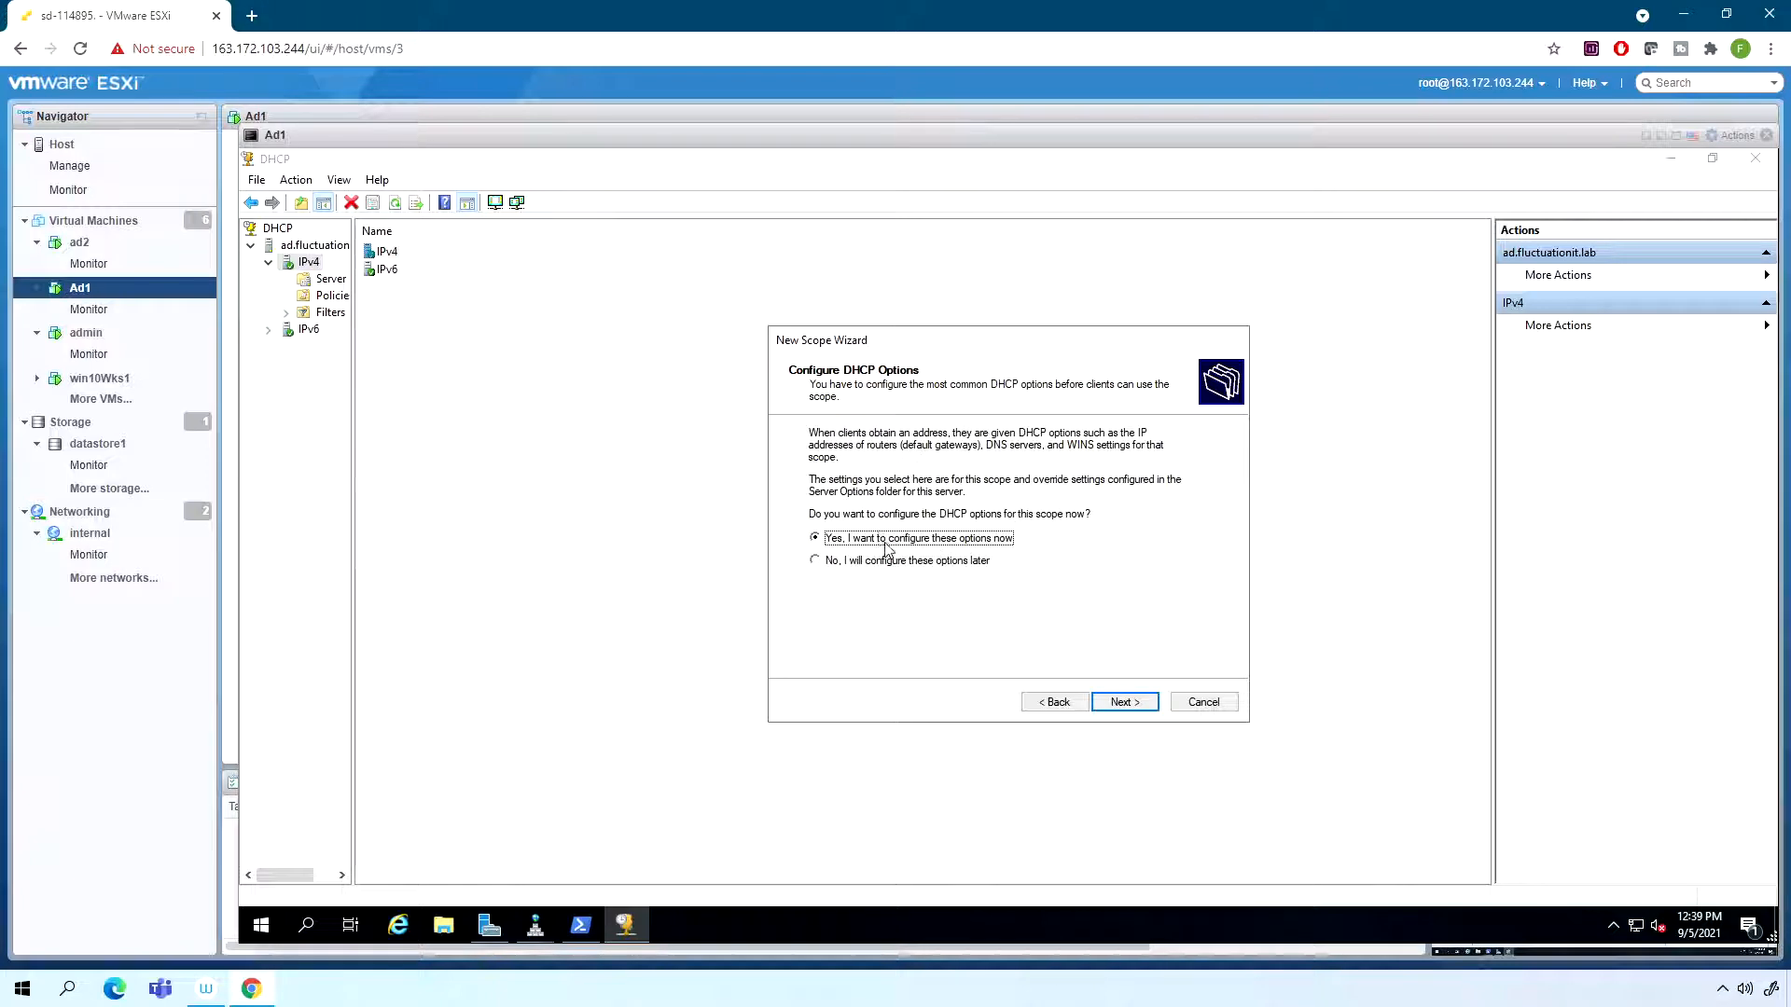
click(1126, 702)
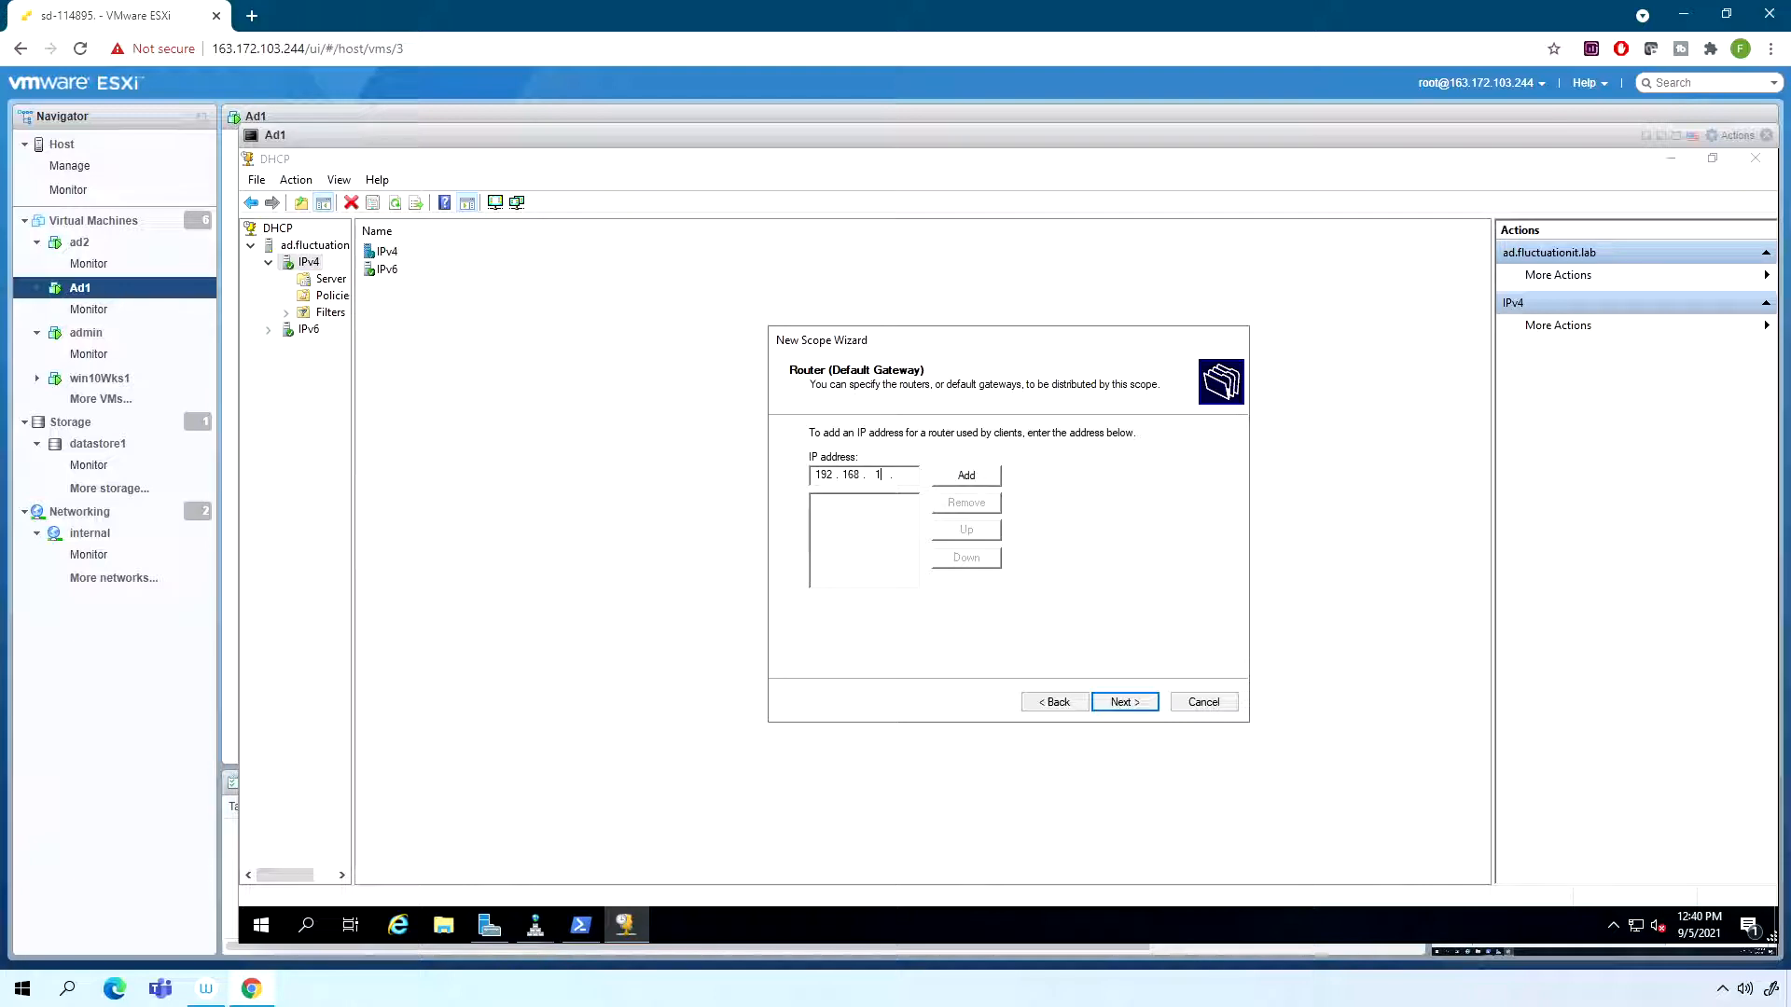
- Add the router's IP address as default gateway and accept parent domain fluctuationit.lab with DNS server 192.168.1.100
click(968, 475)
click(1125, 704)
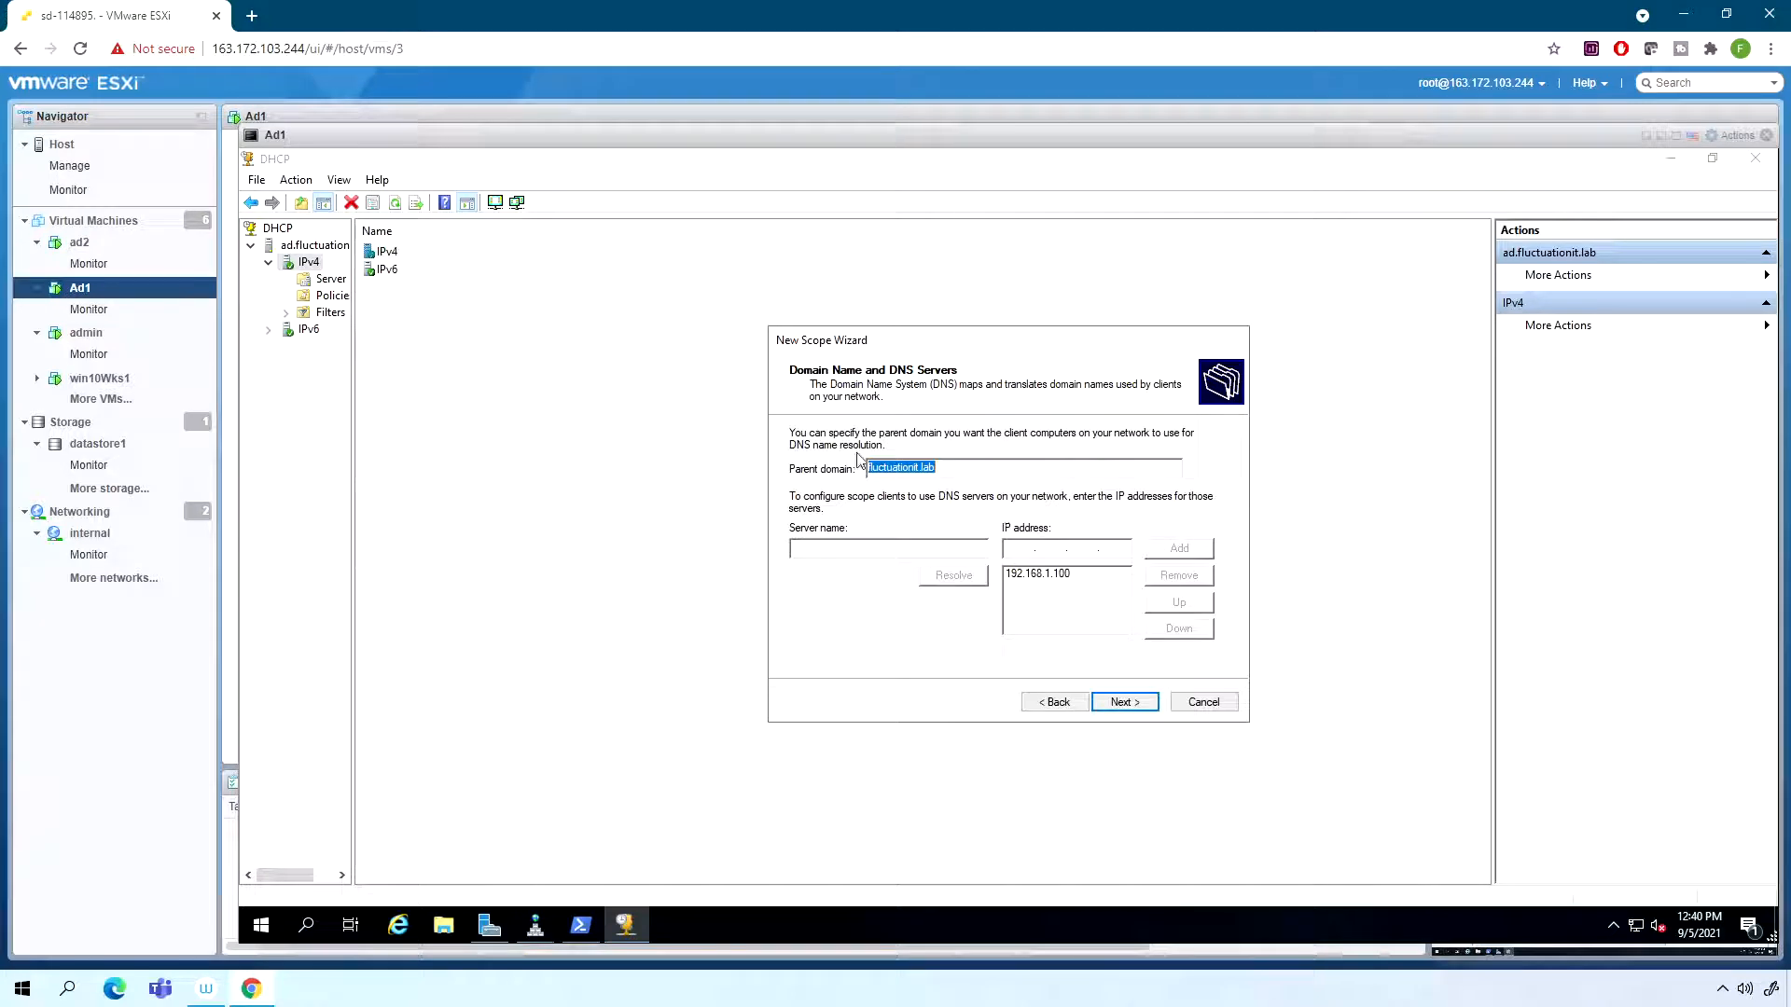
click(1057, 583)
click(1139, 709)
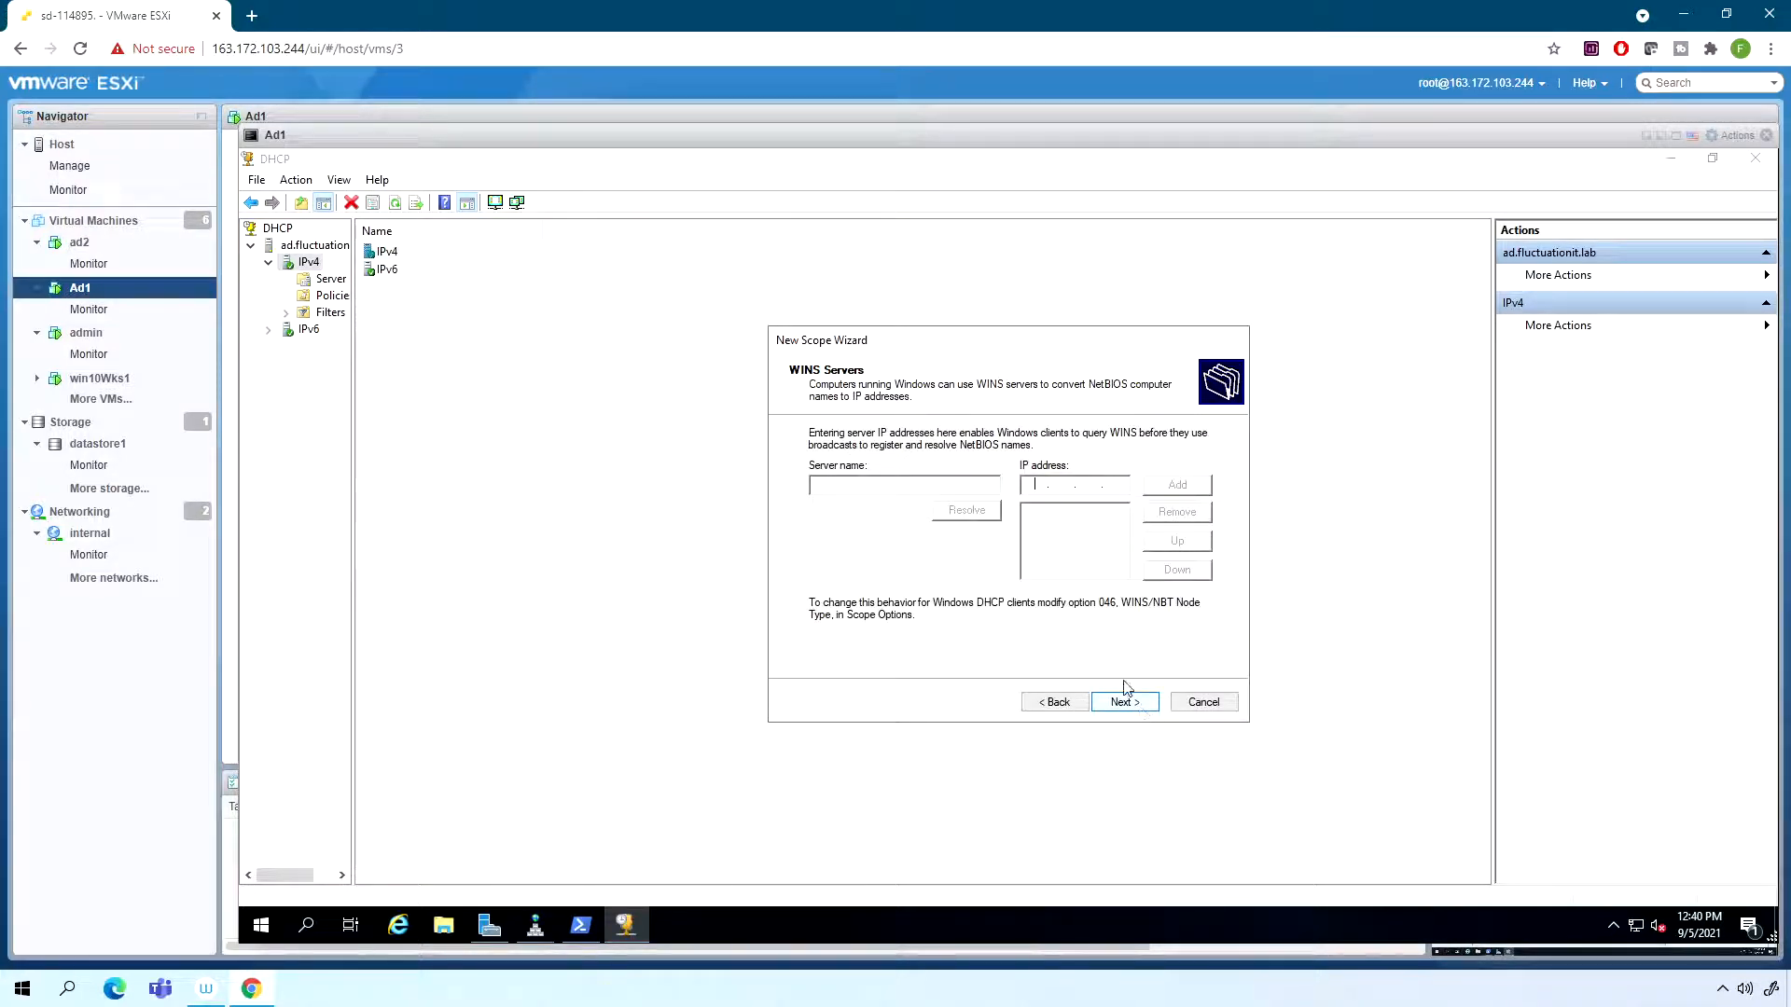
- Finish the new DHCP scope without WINS servers, activating it immediately, and check it under the server's IPv4 node
click(1122, 707)
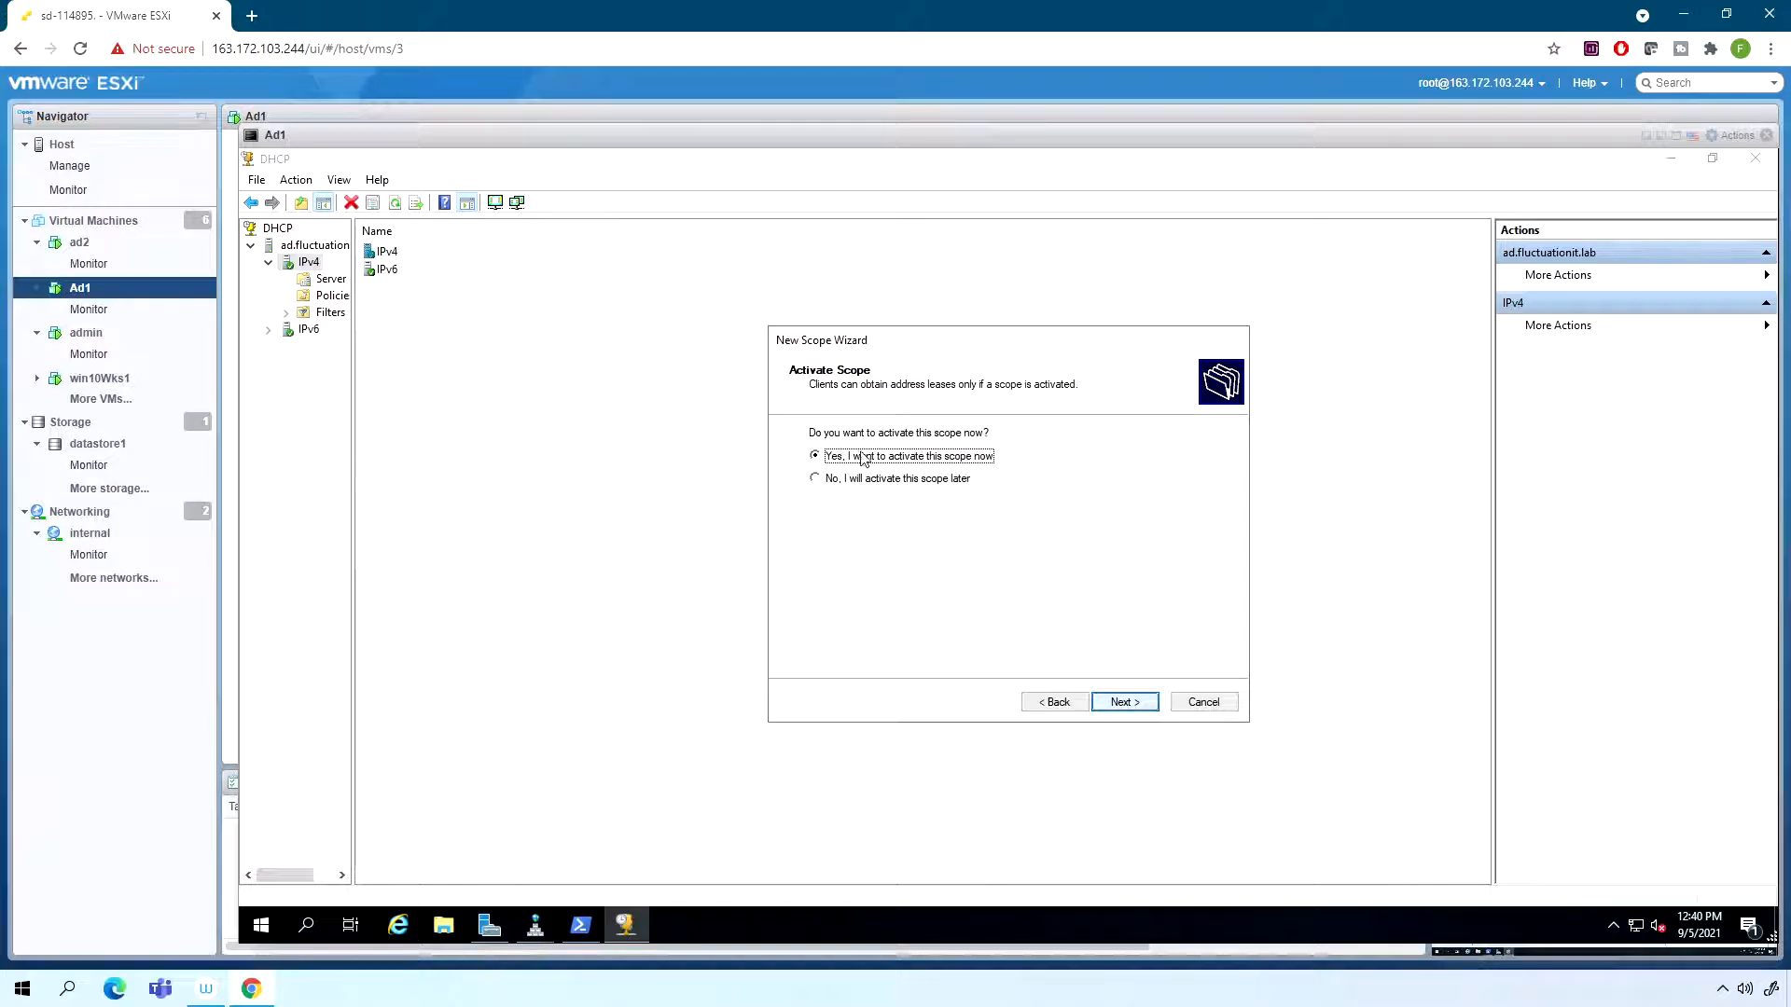
click(1124, 702)
click(1123, 704)
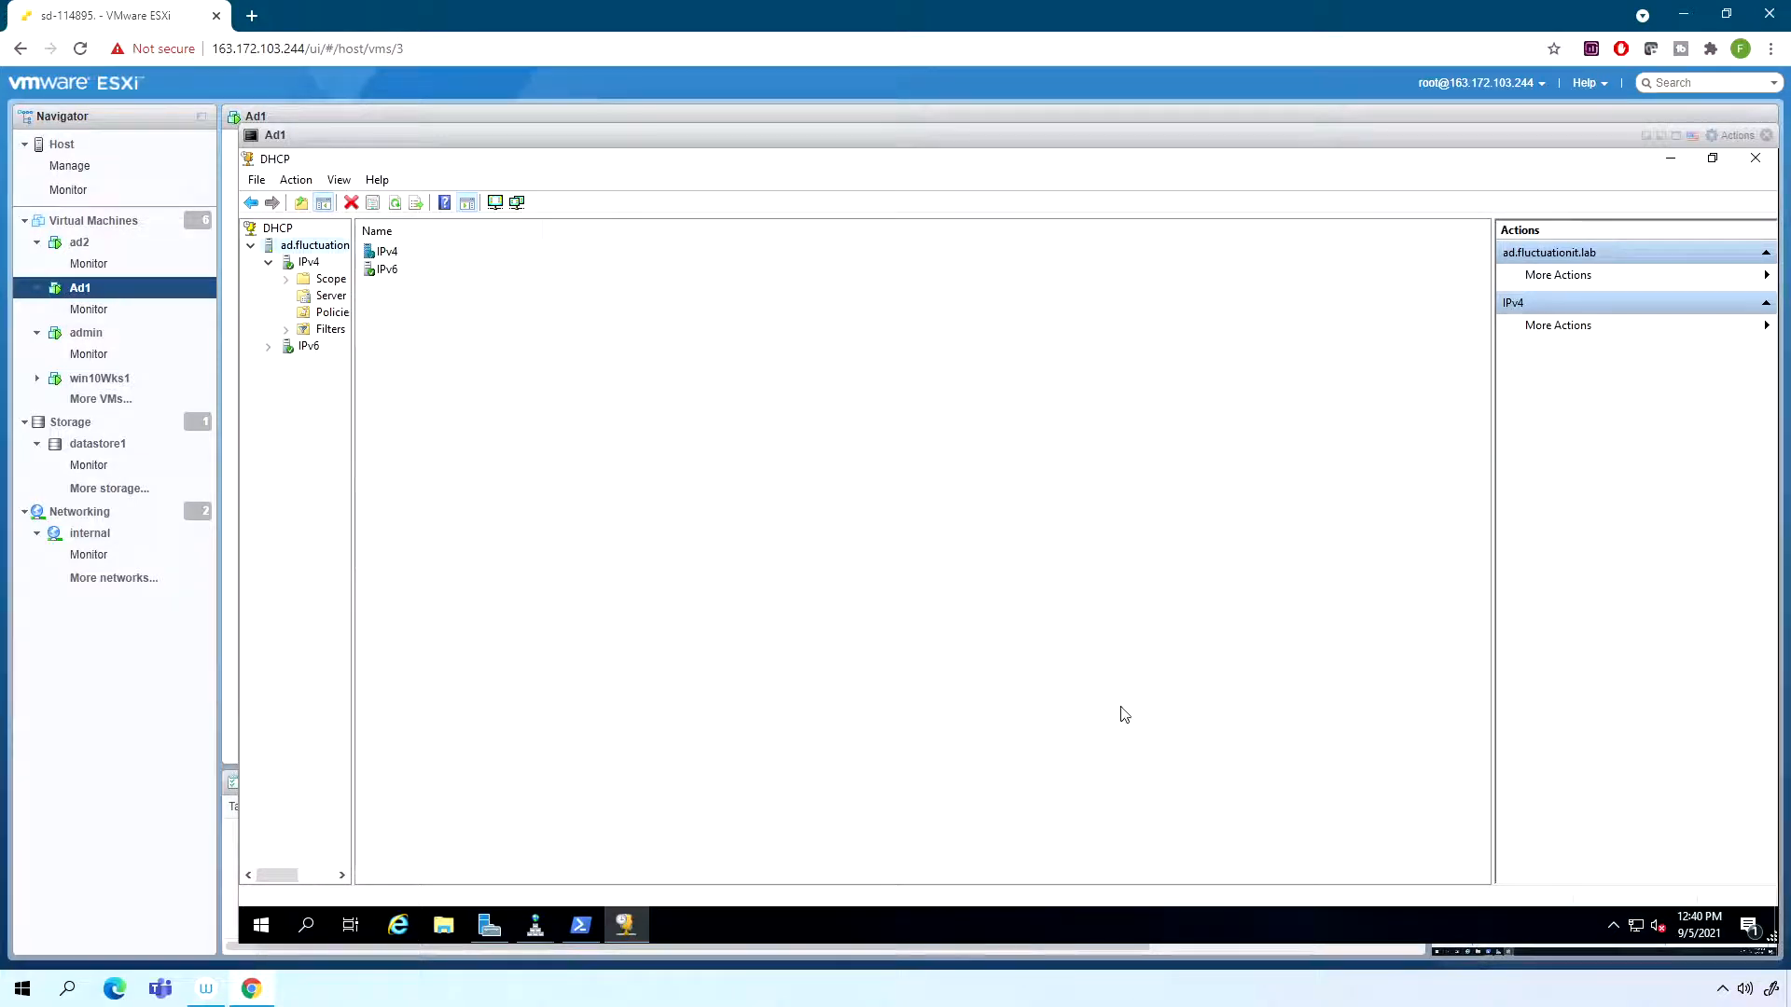
click(300, 262)
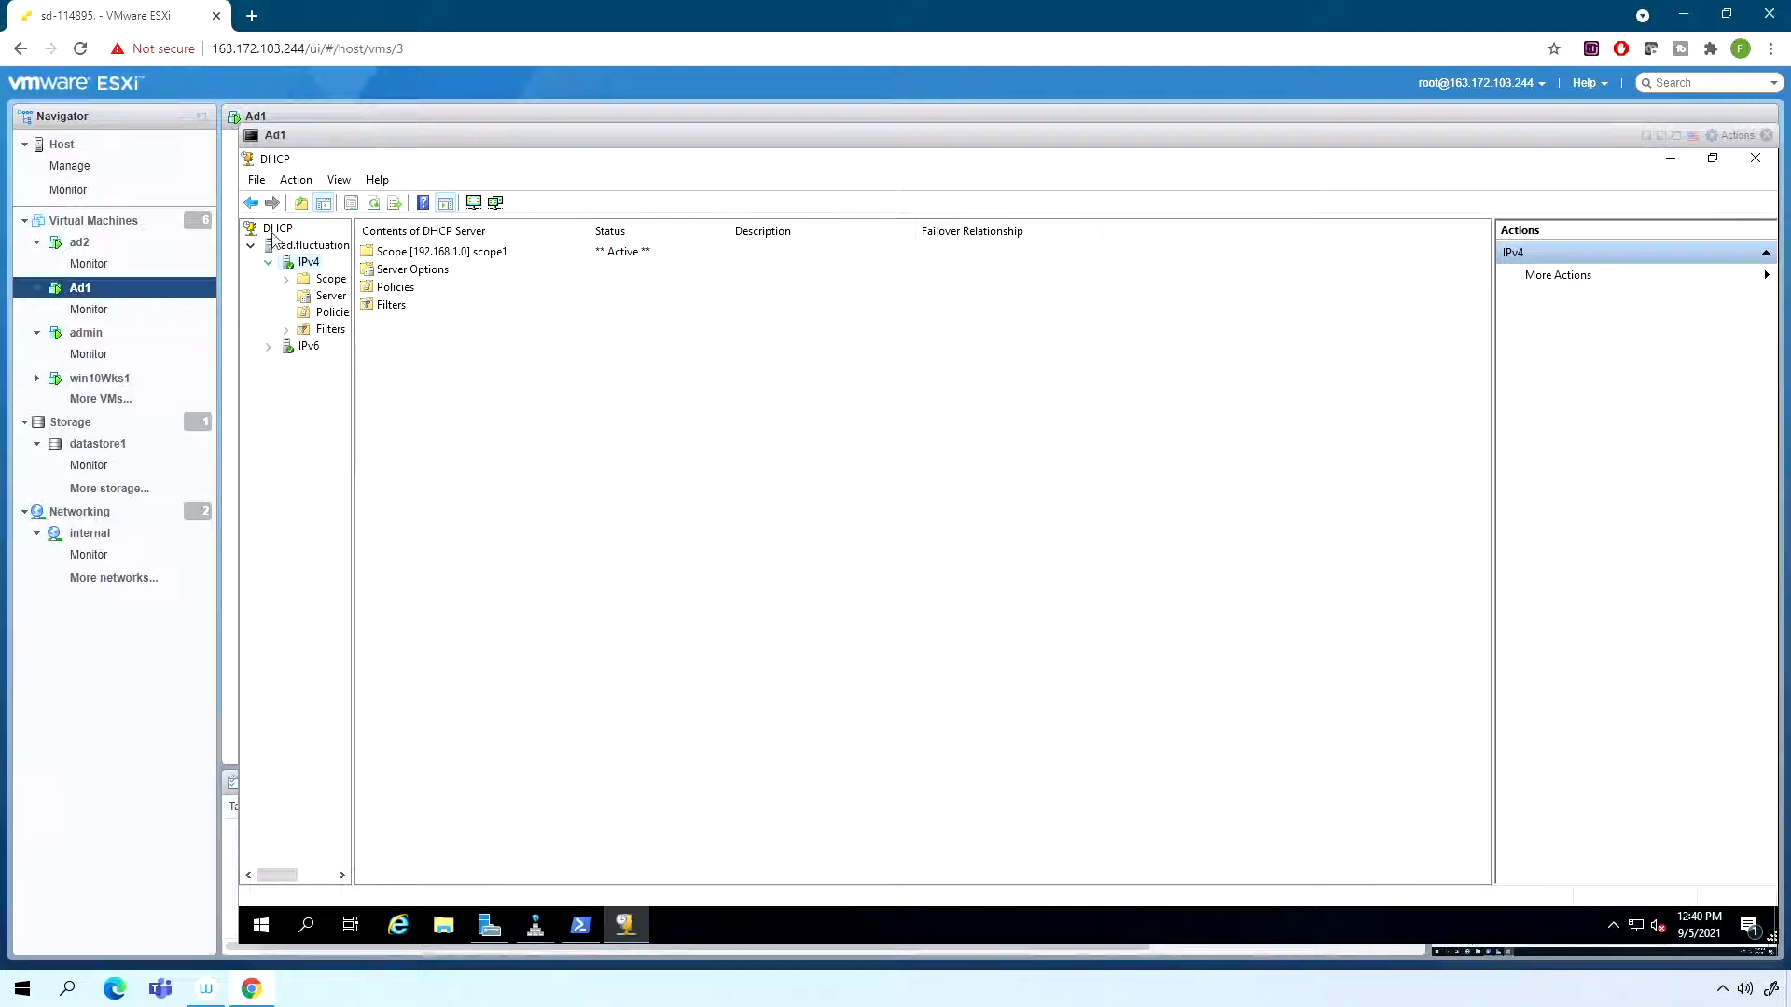
- Switch from the Ad1 console to the win10Wks1 virtual machine and sign in to the domain administrator account with its password
click(1657, 135)
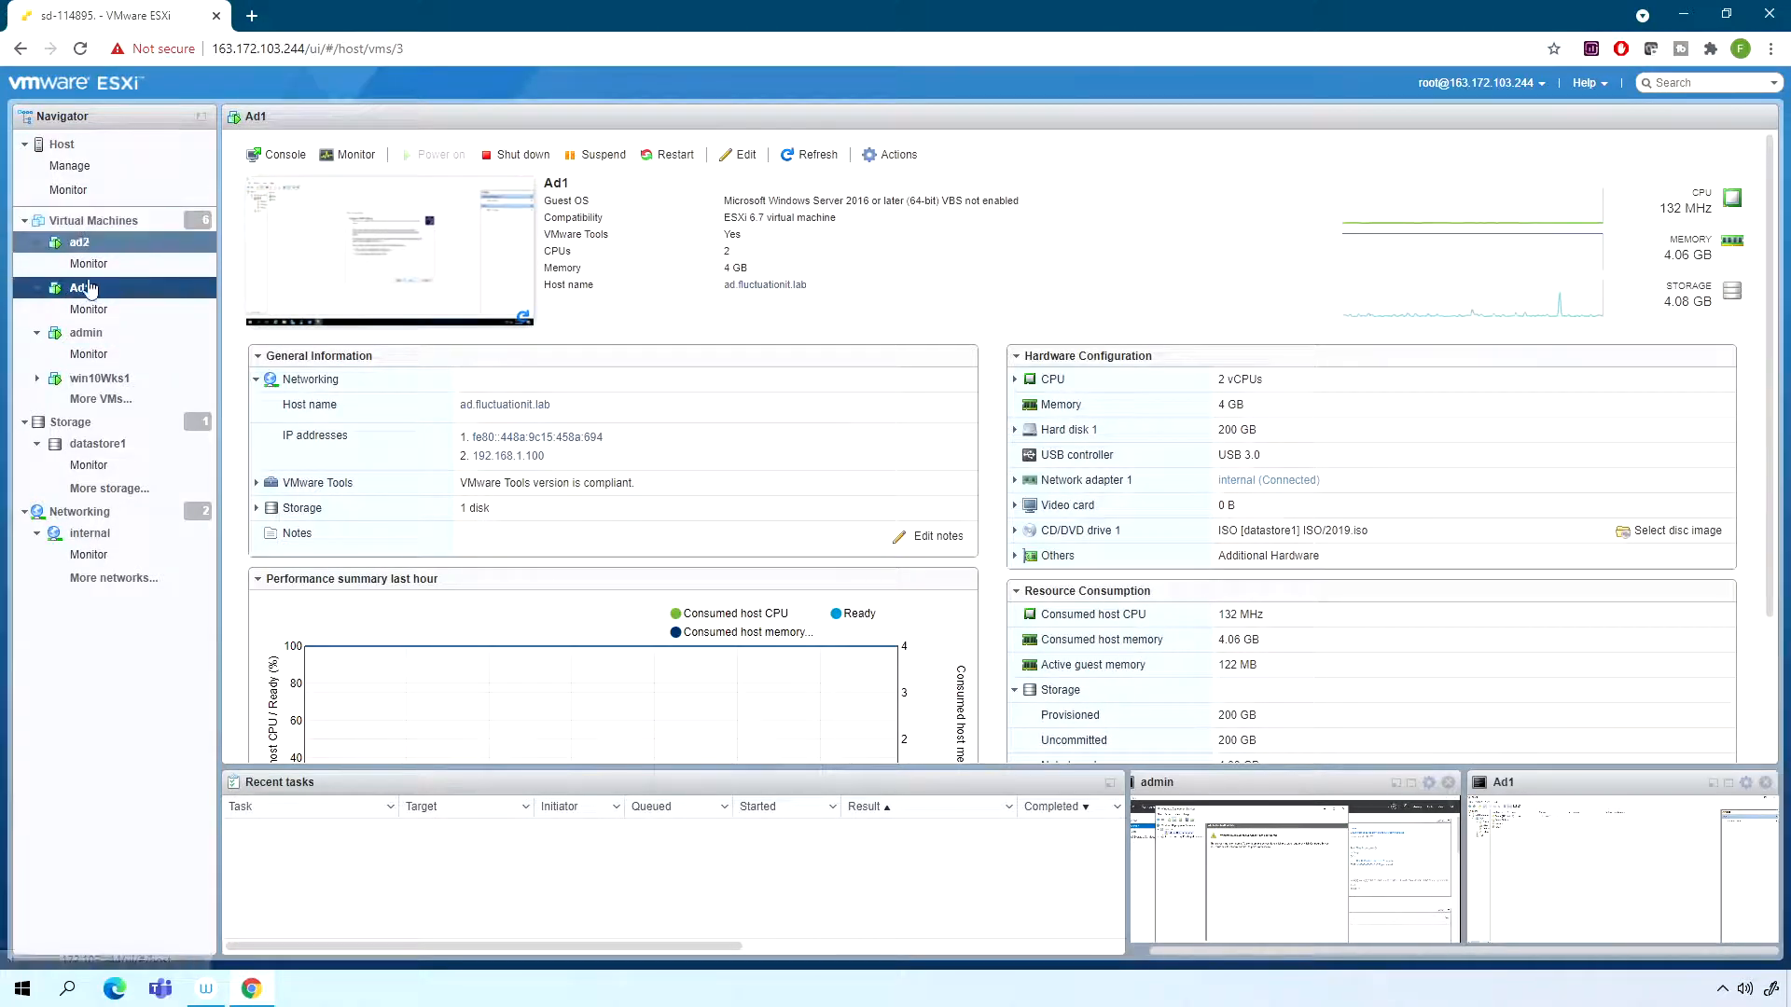
click(93, 377)
click(289, 269)
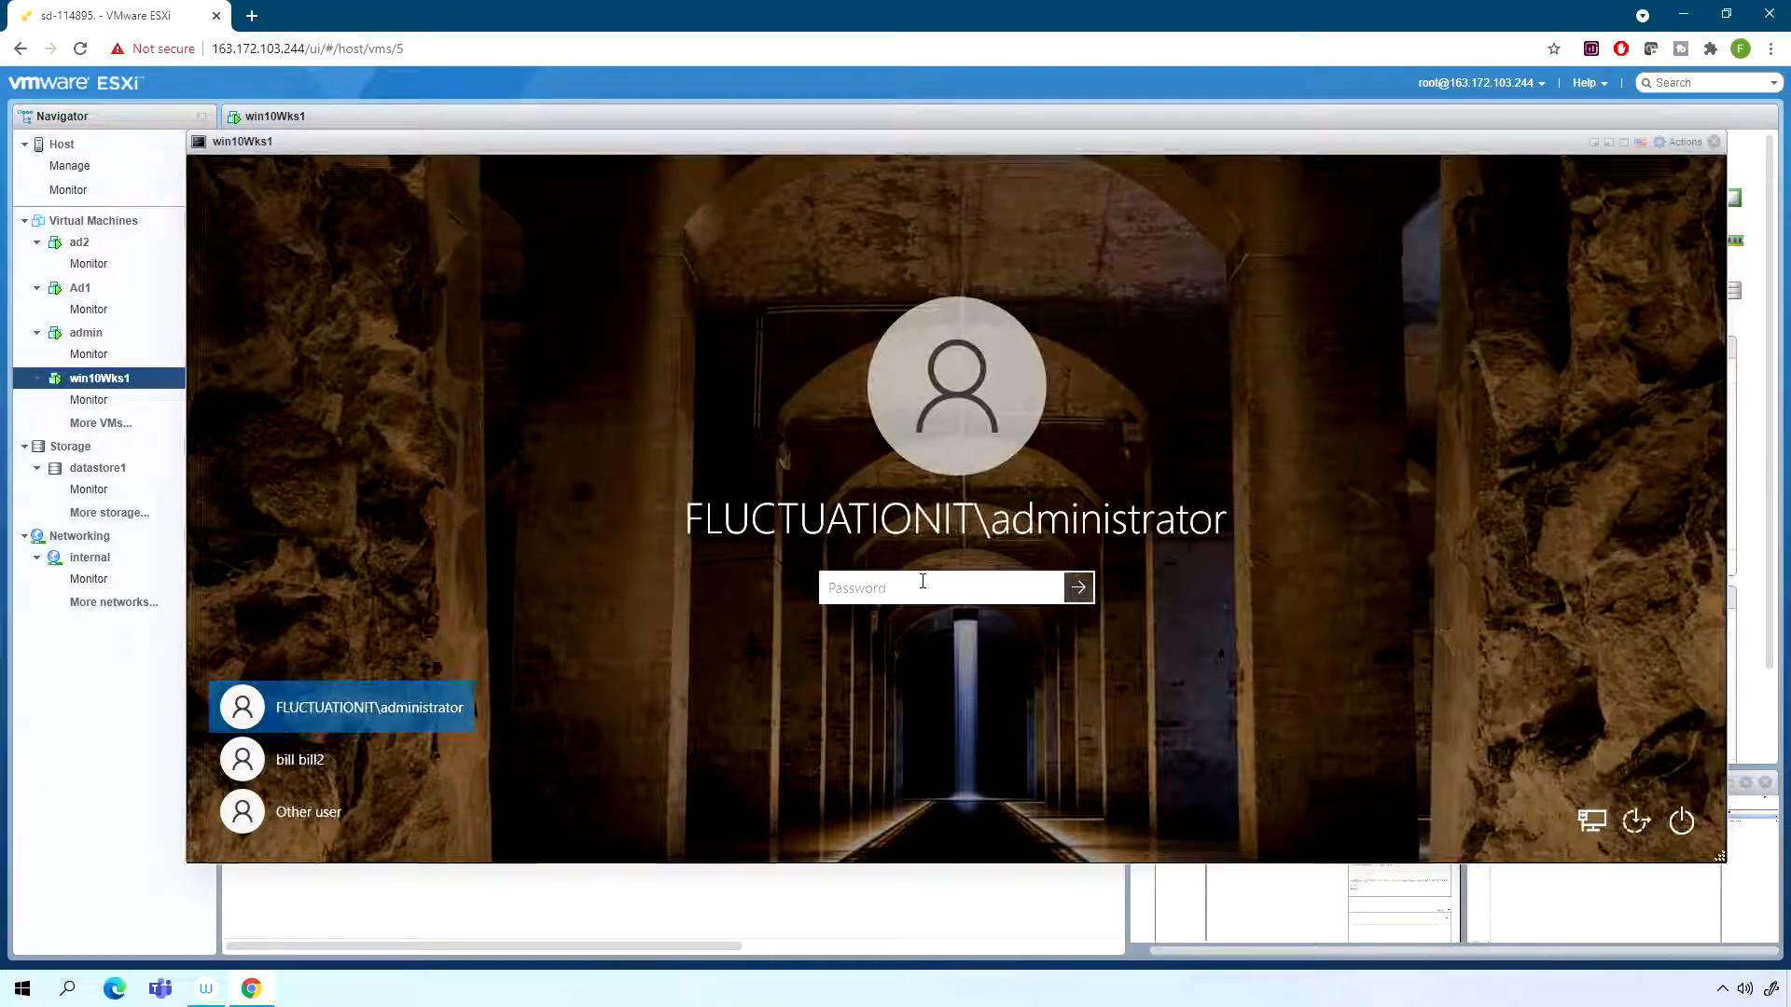
text(••••••••)
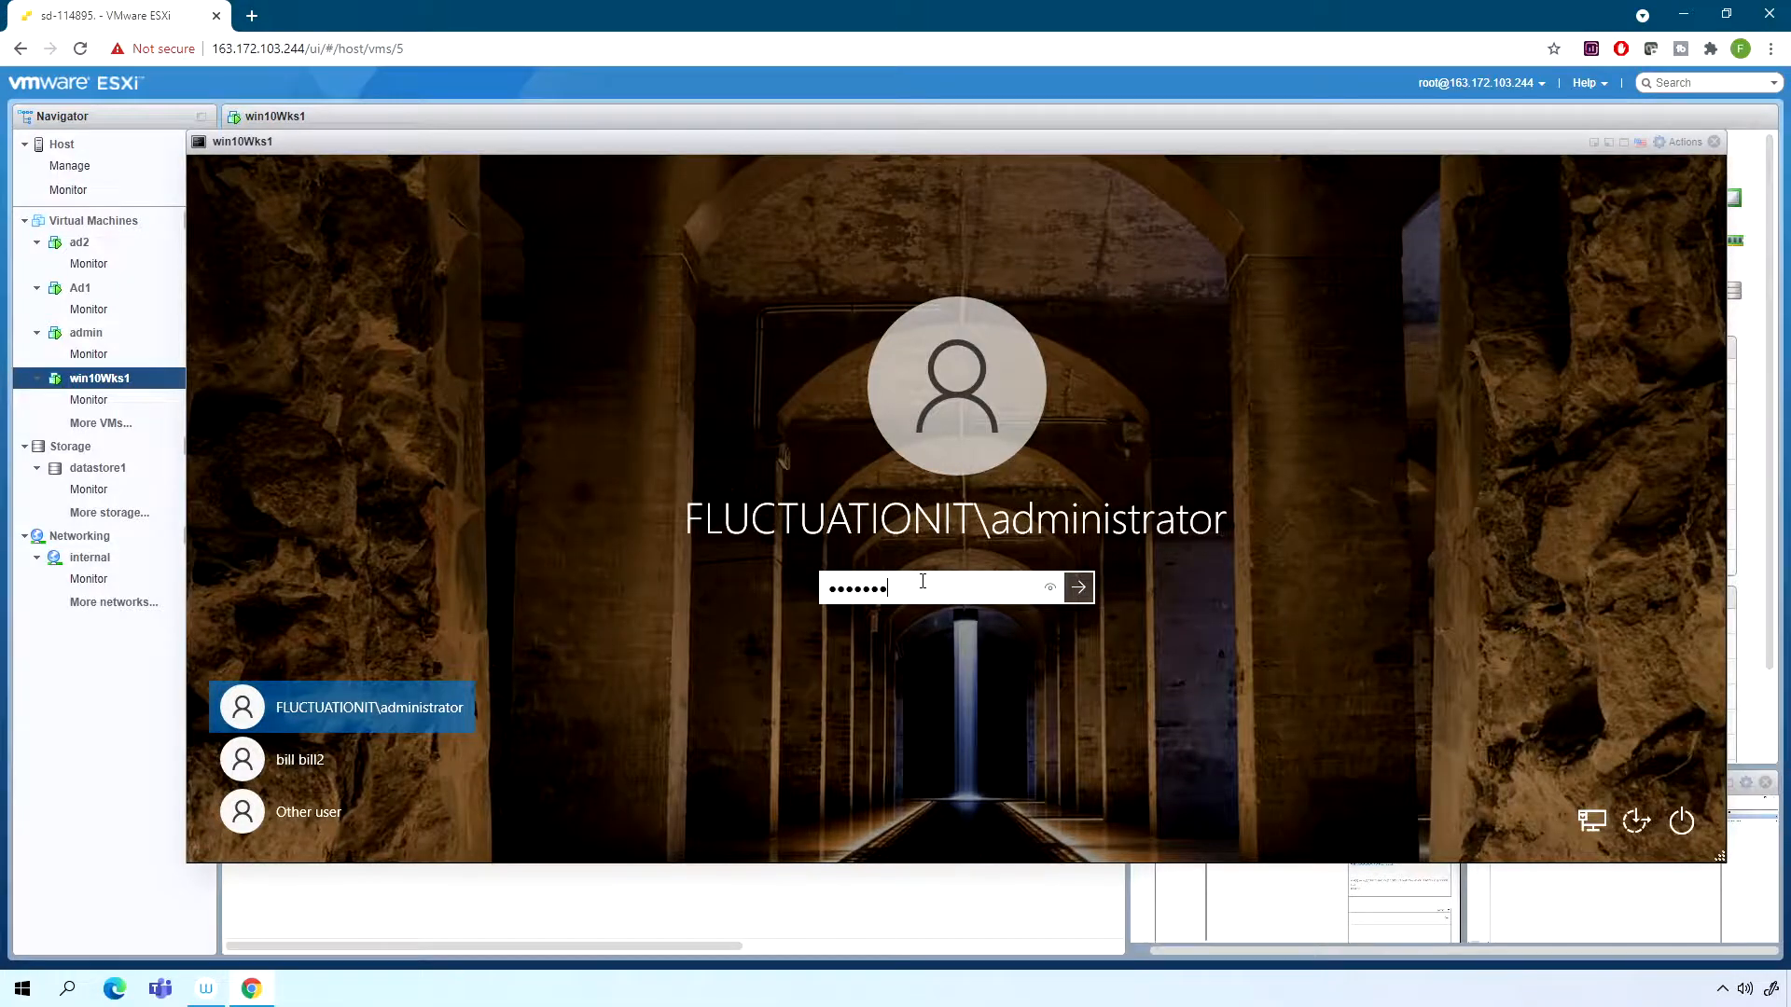
key(Return)
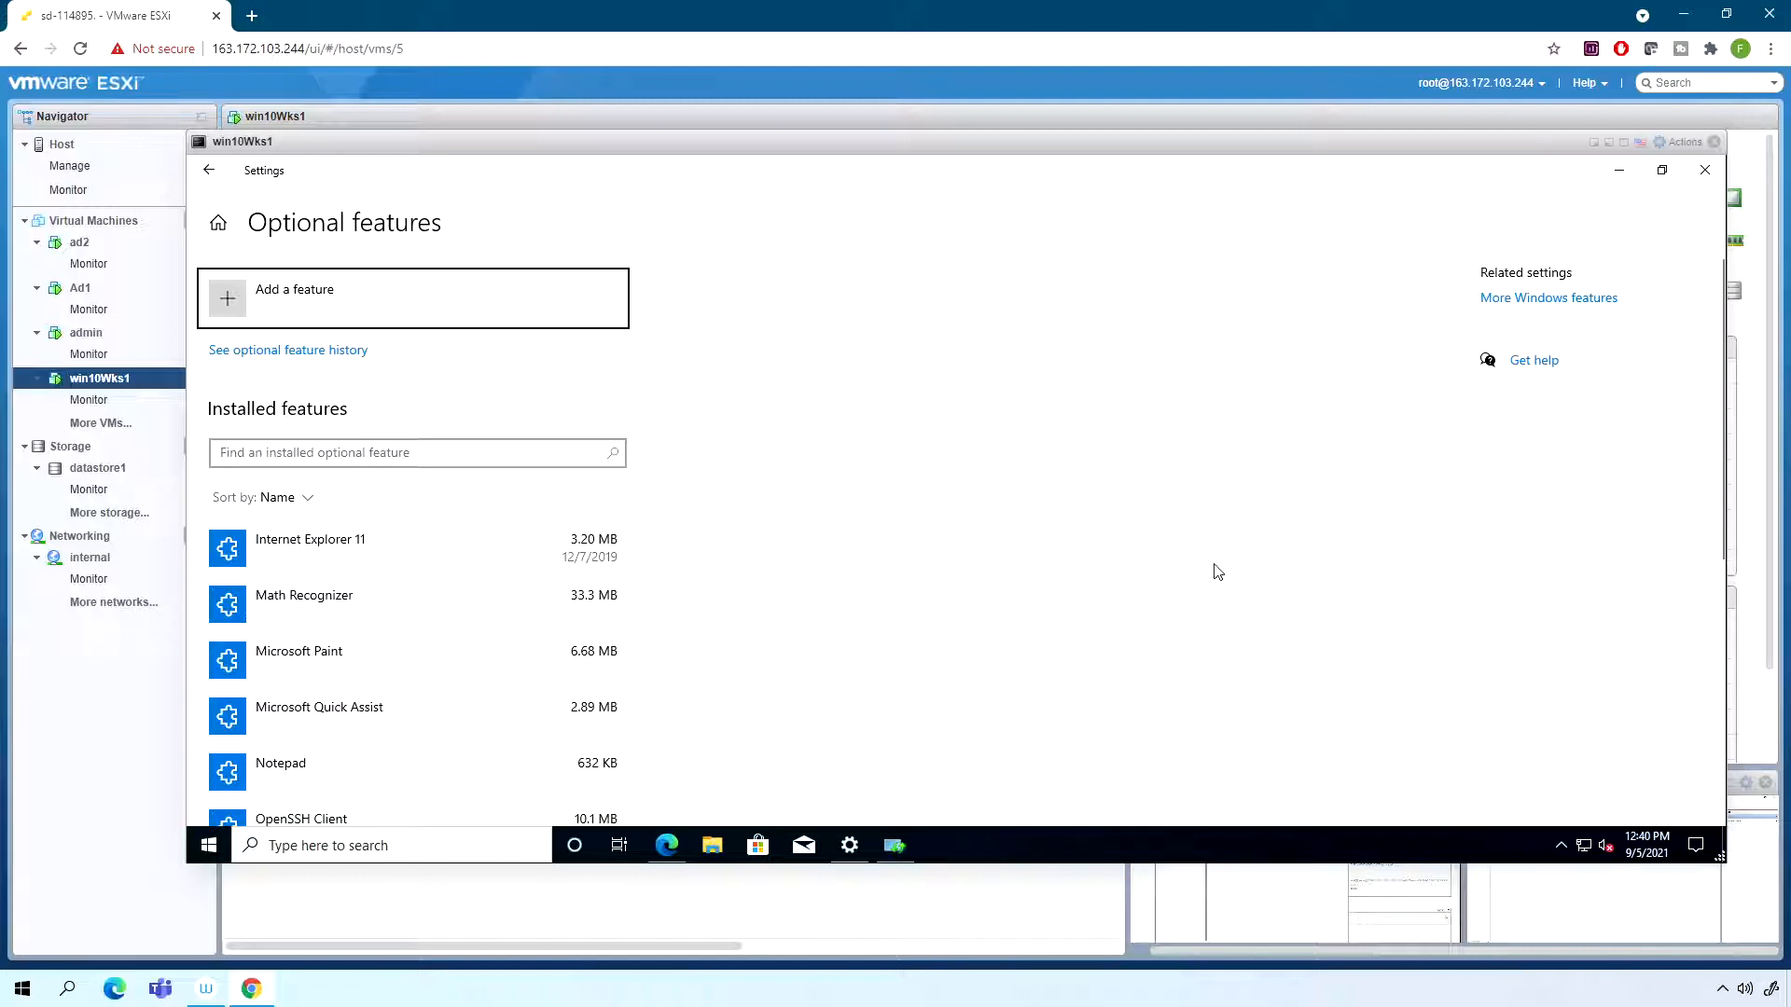
- Dismiss the Optional features window and the update installation dialog, and bring up the workstation's network adapter connections
click(1704, 170)
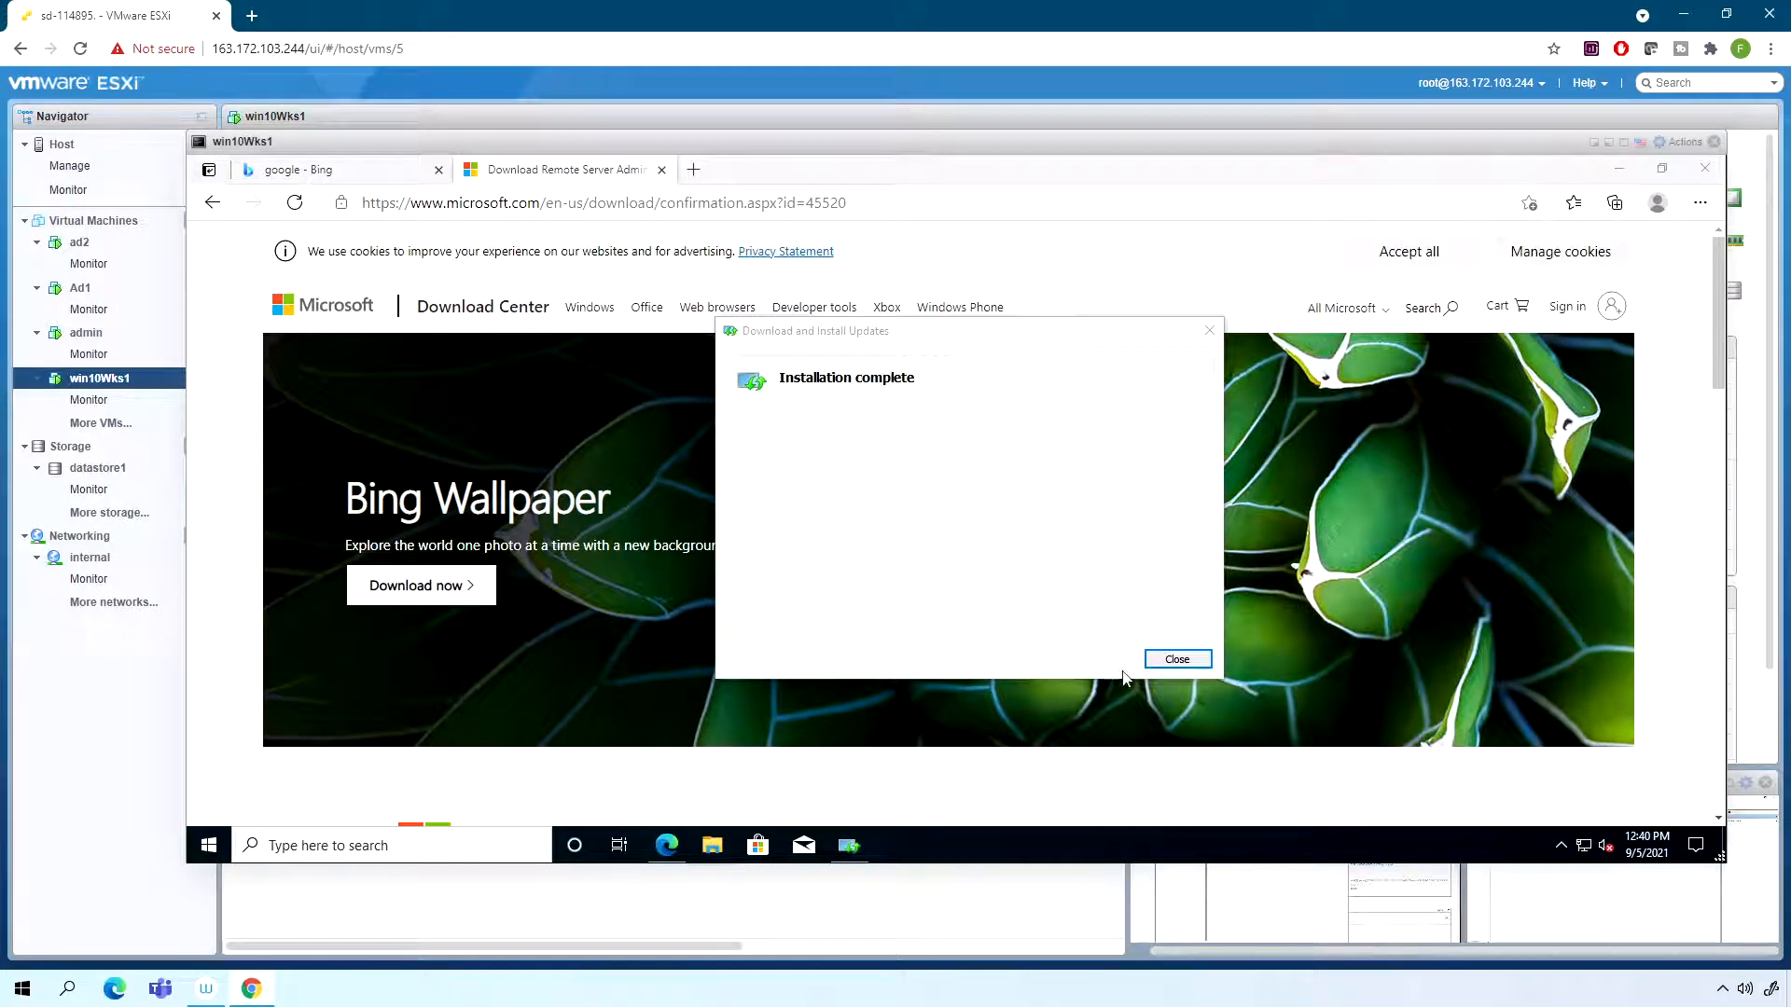
click(1173, 660)
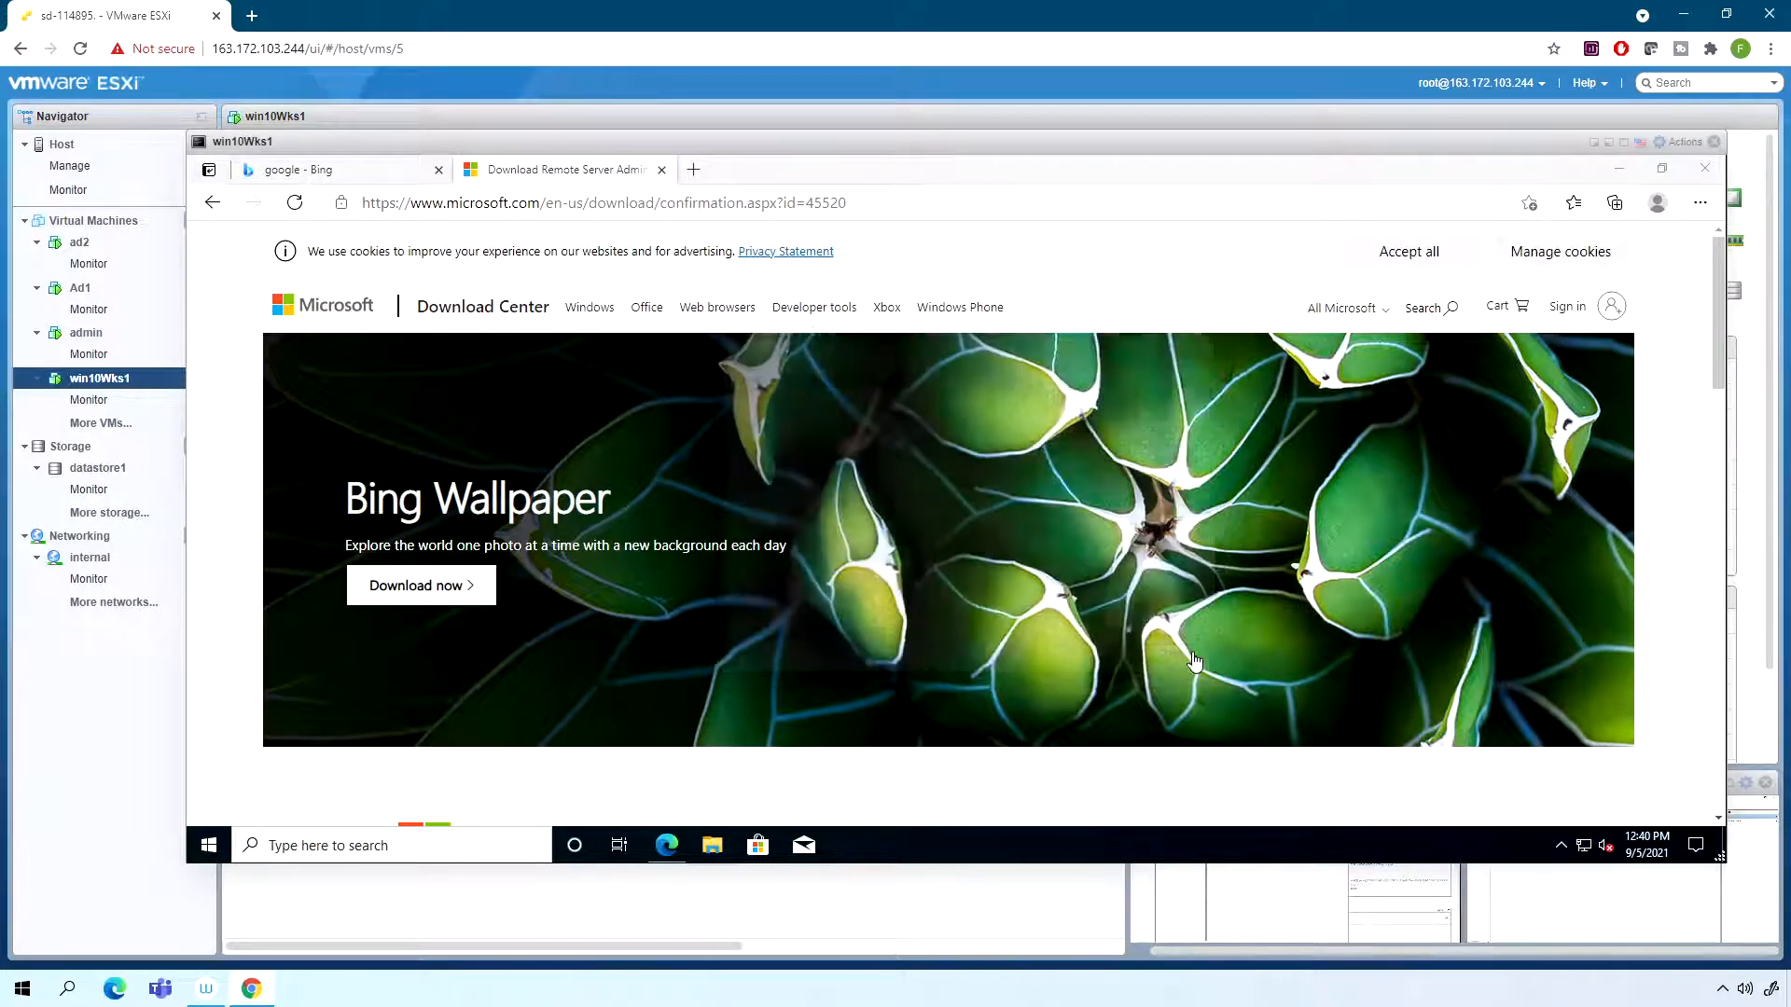
right_click(1584, 845)
click(1572, 824)
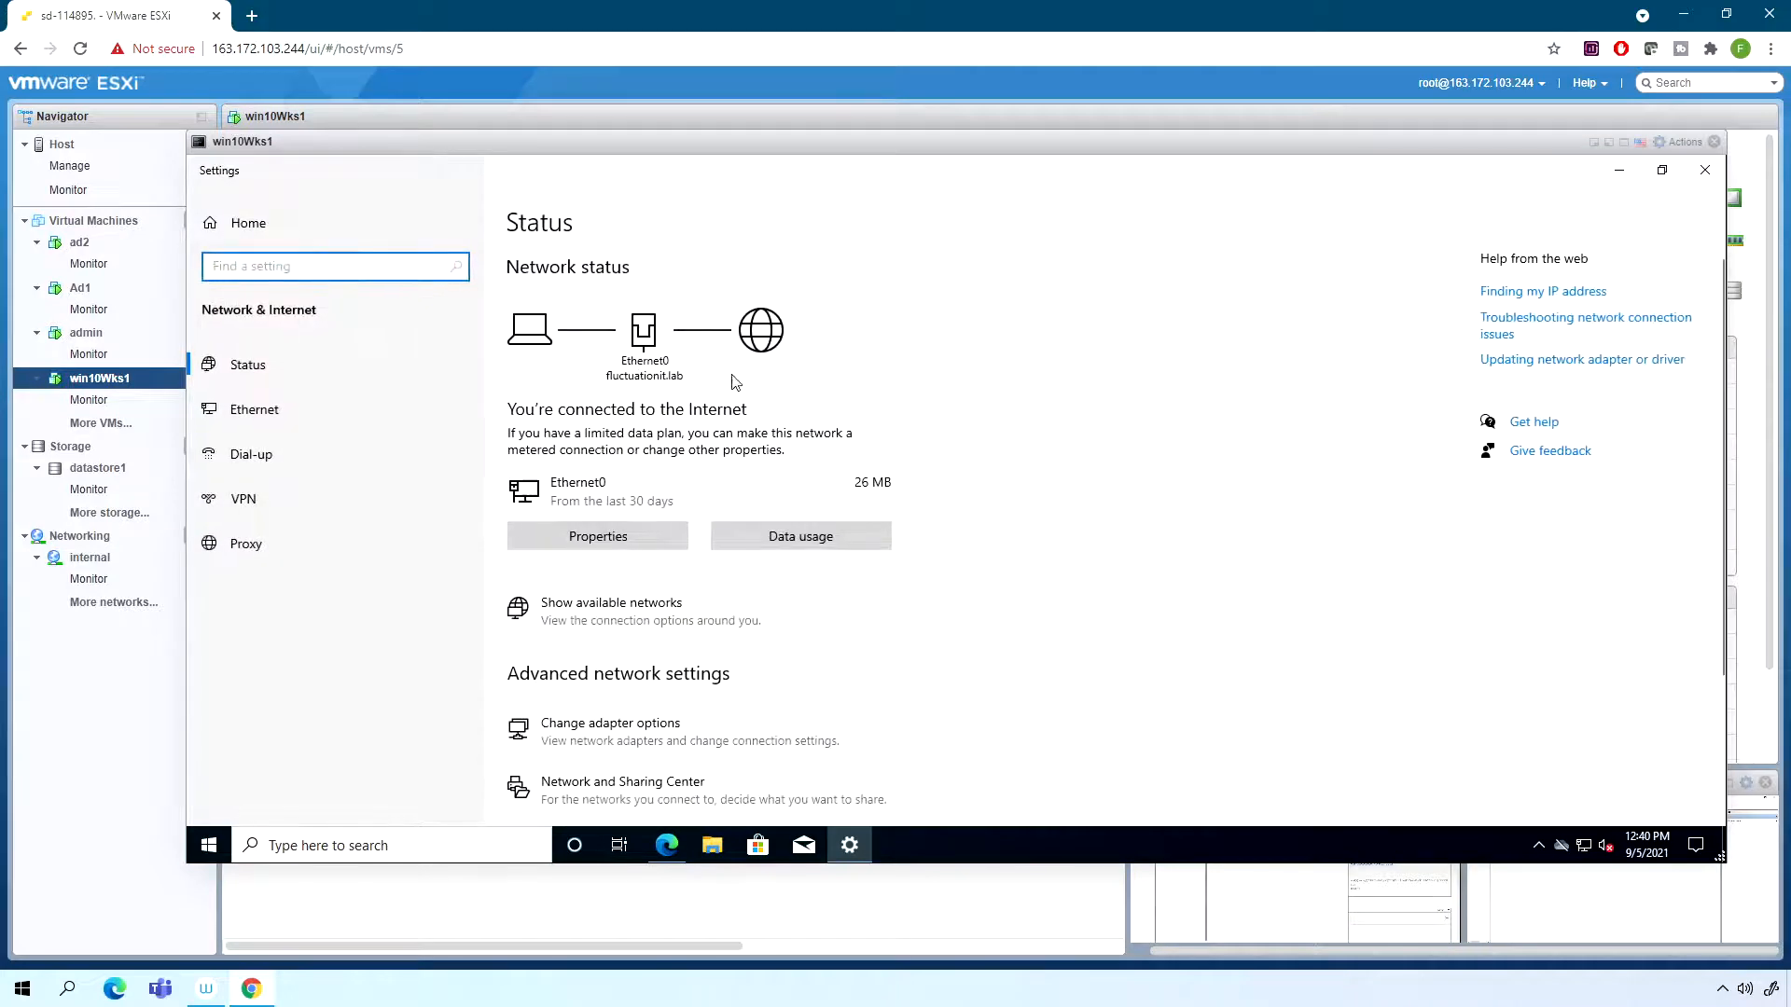
click(255, 410)
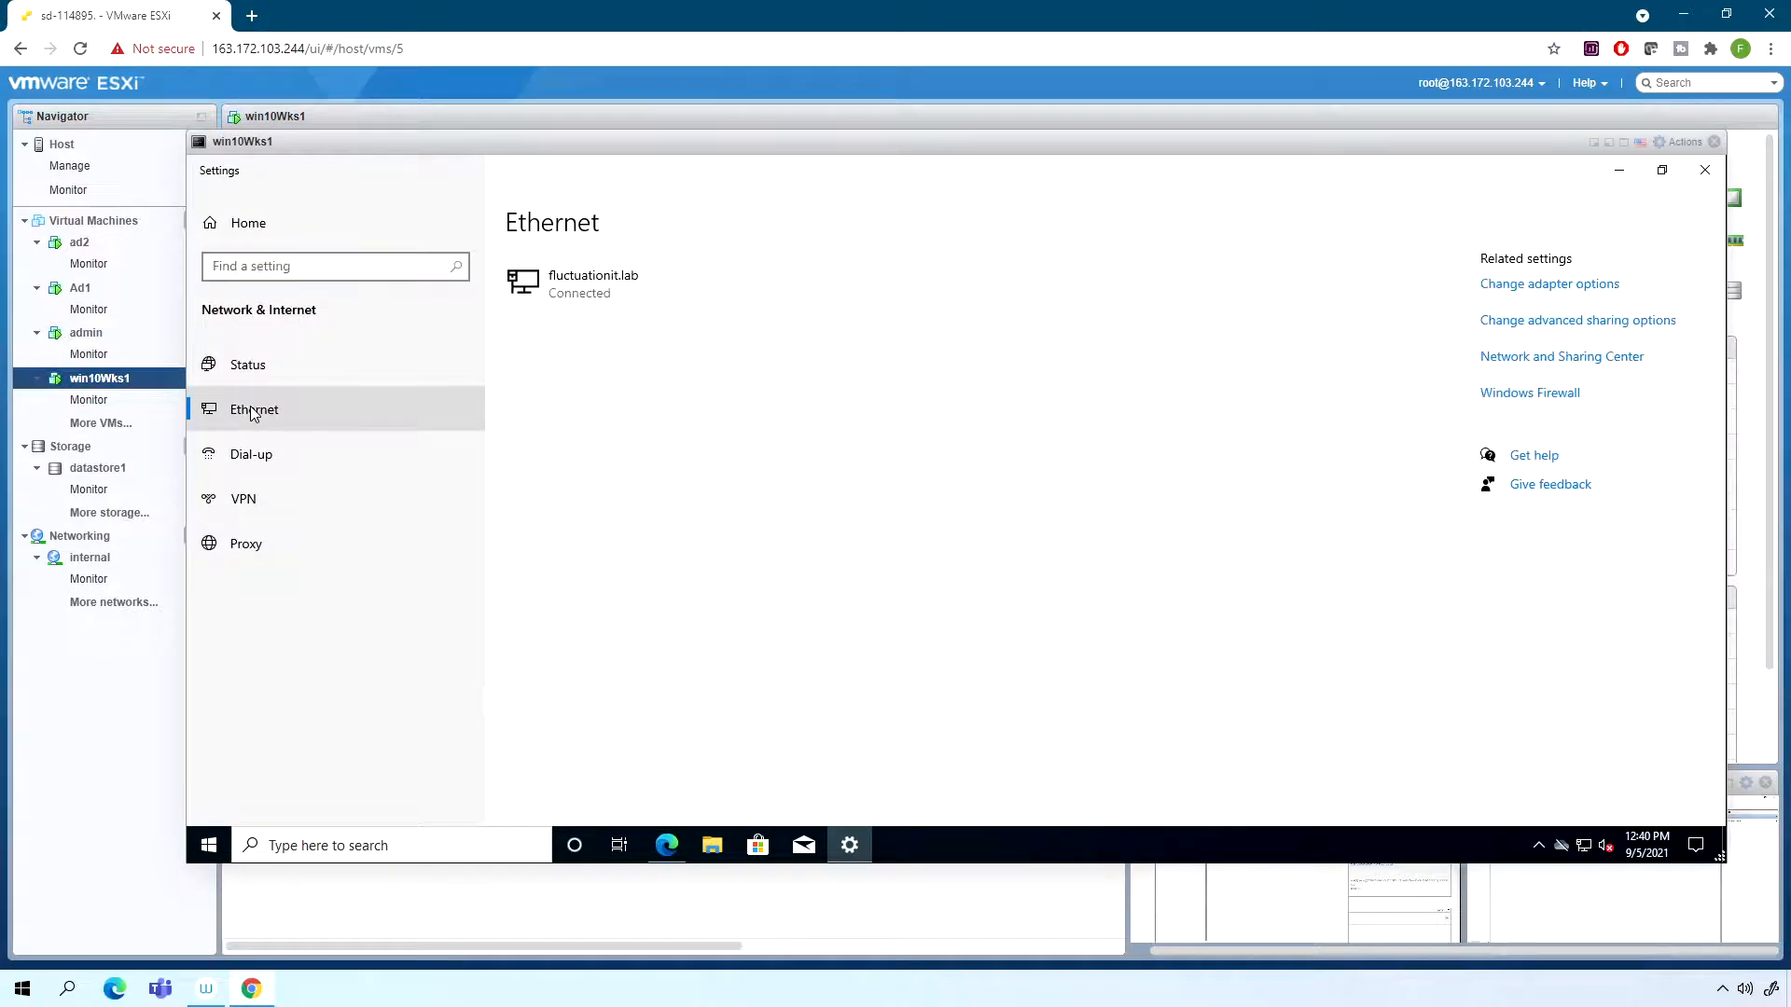
click(1563, 288)
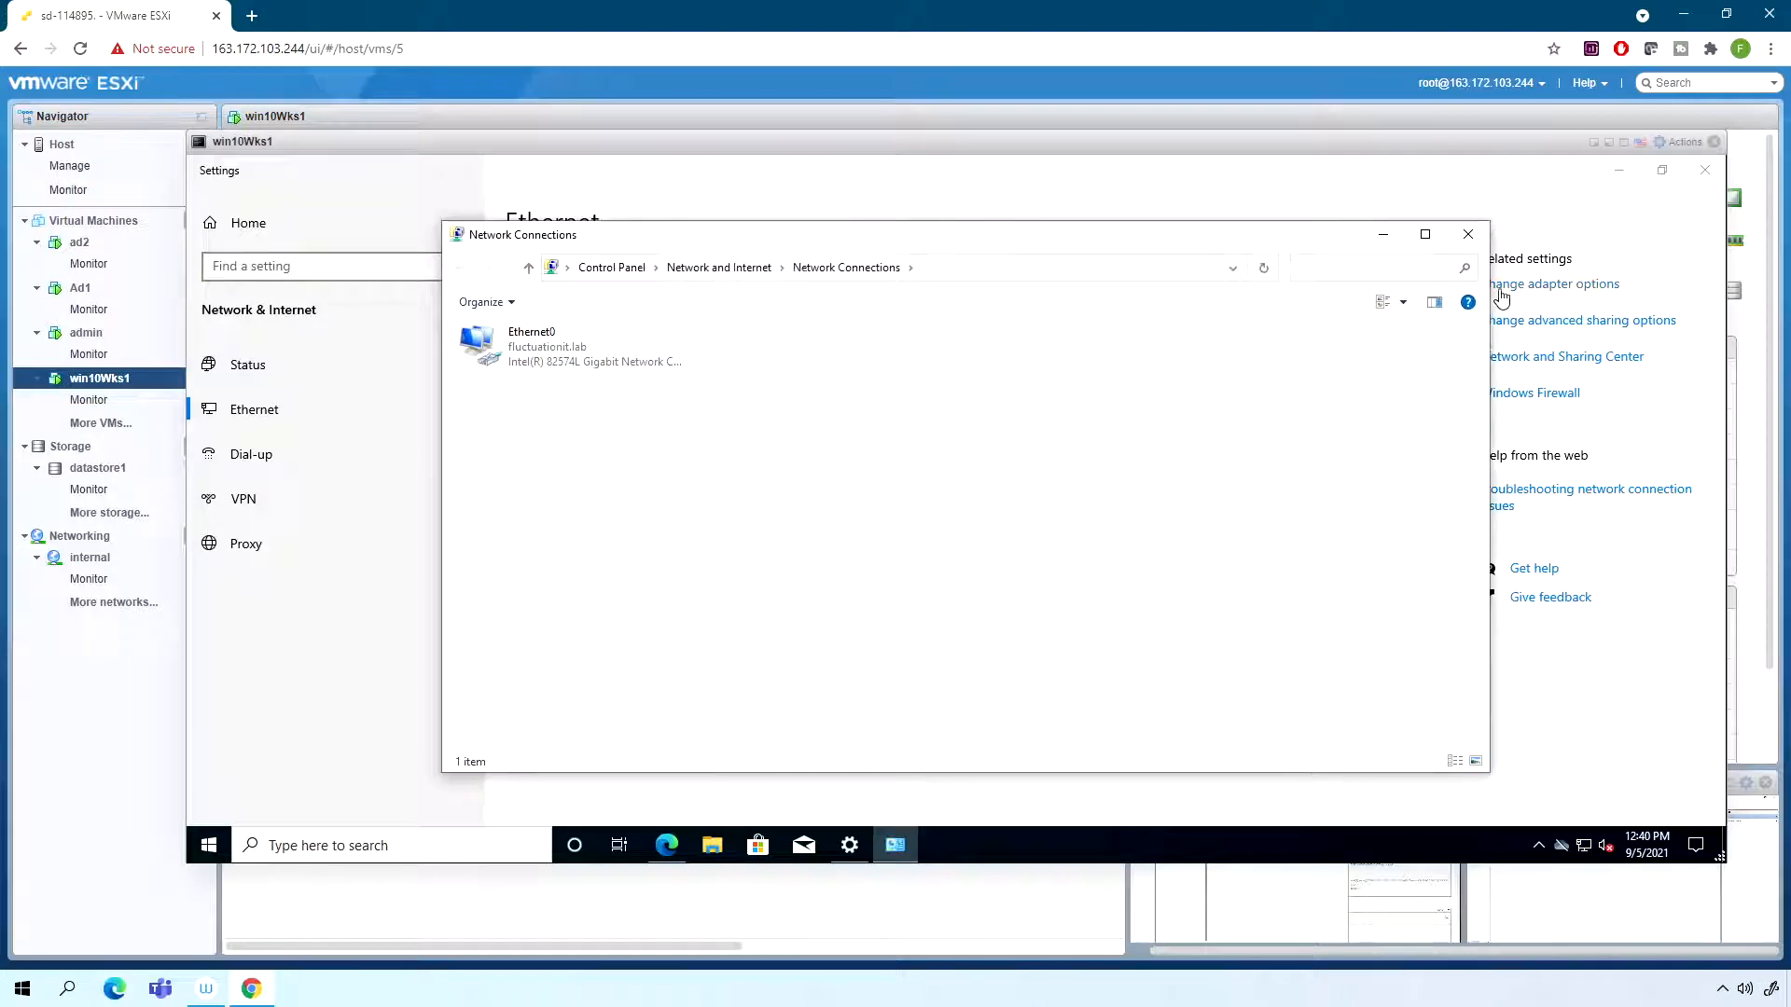
- Set the Ethernet0 adapter's TCP/IPv4 properties to obtain both the IP address and the DNS server address automatically
click(527, 347)
right_click(527, 347)
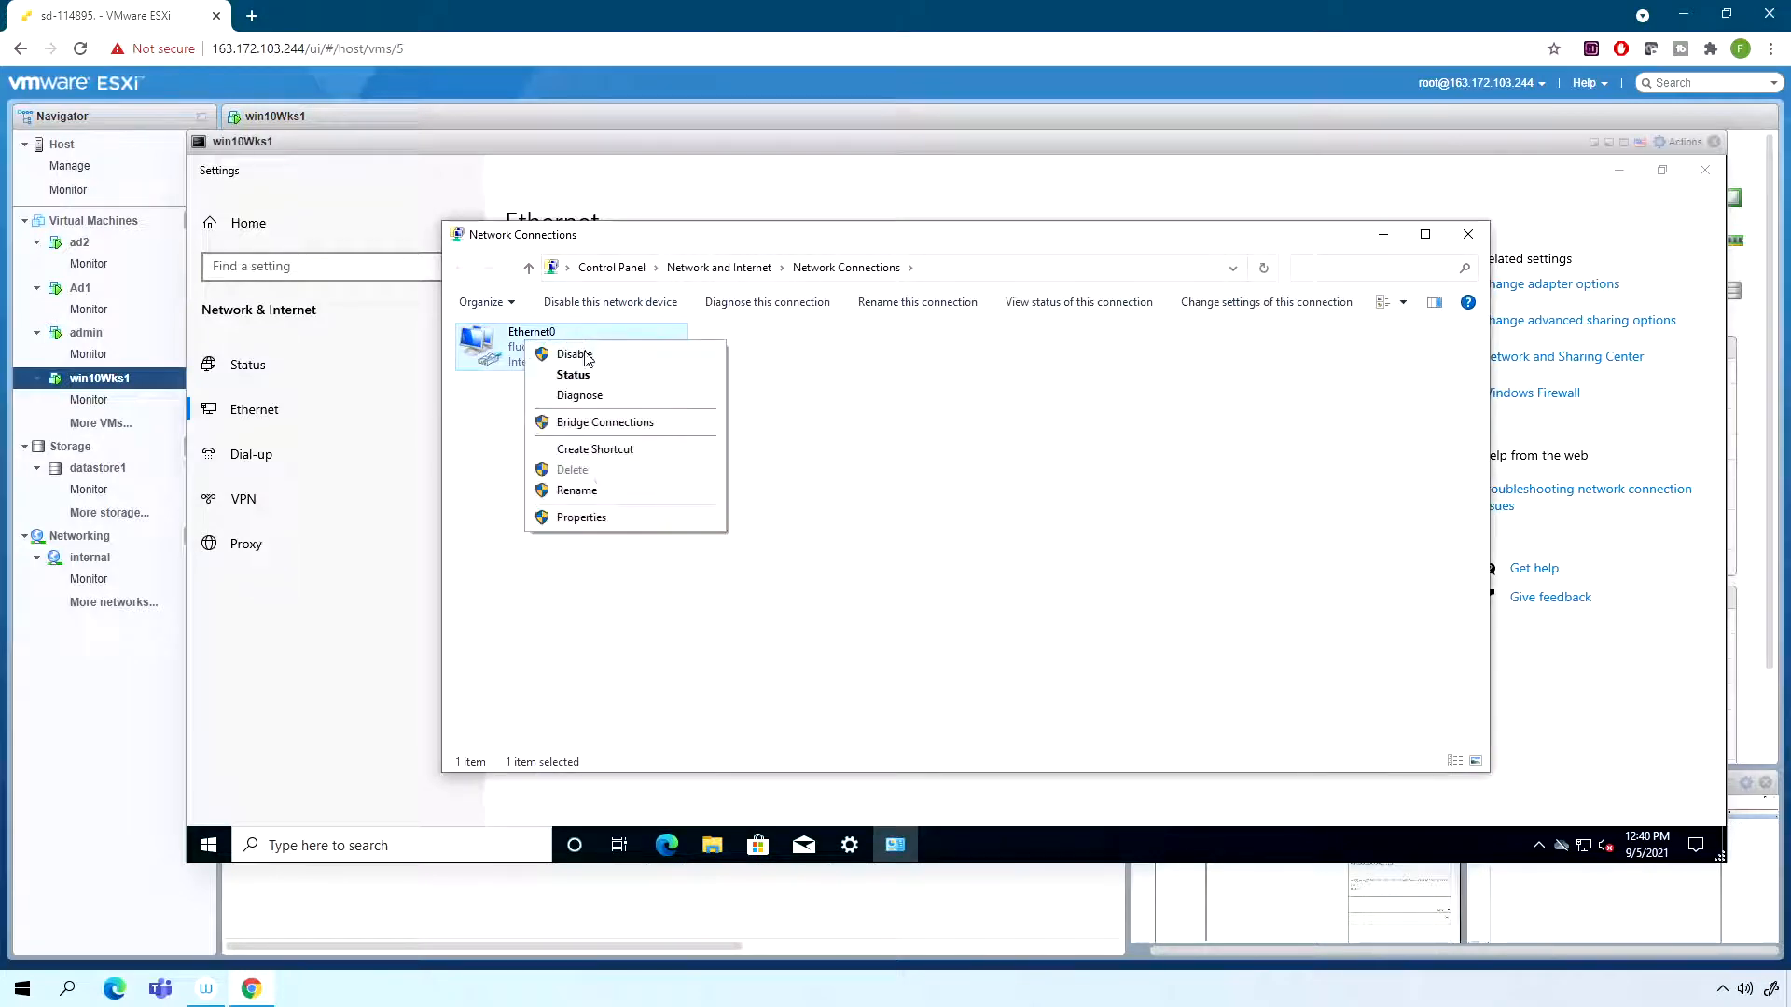
click(600, 520)
double_click(689, 517)
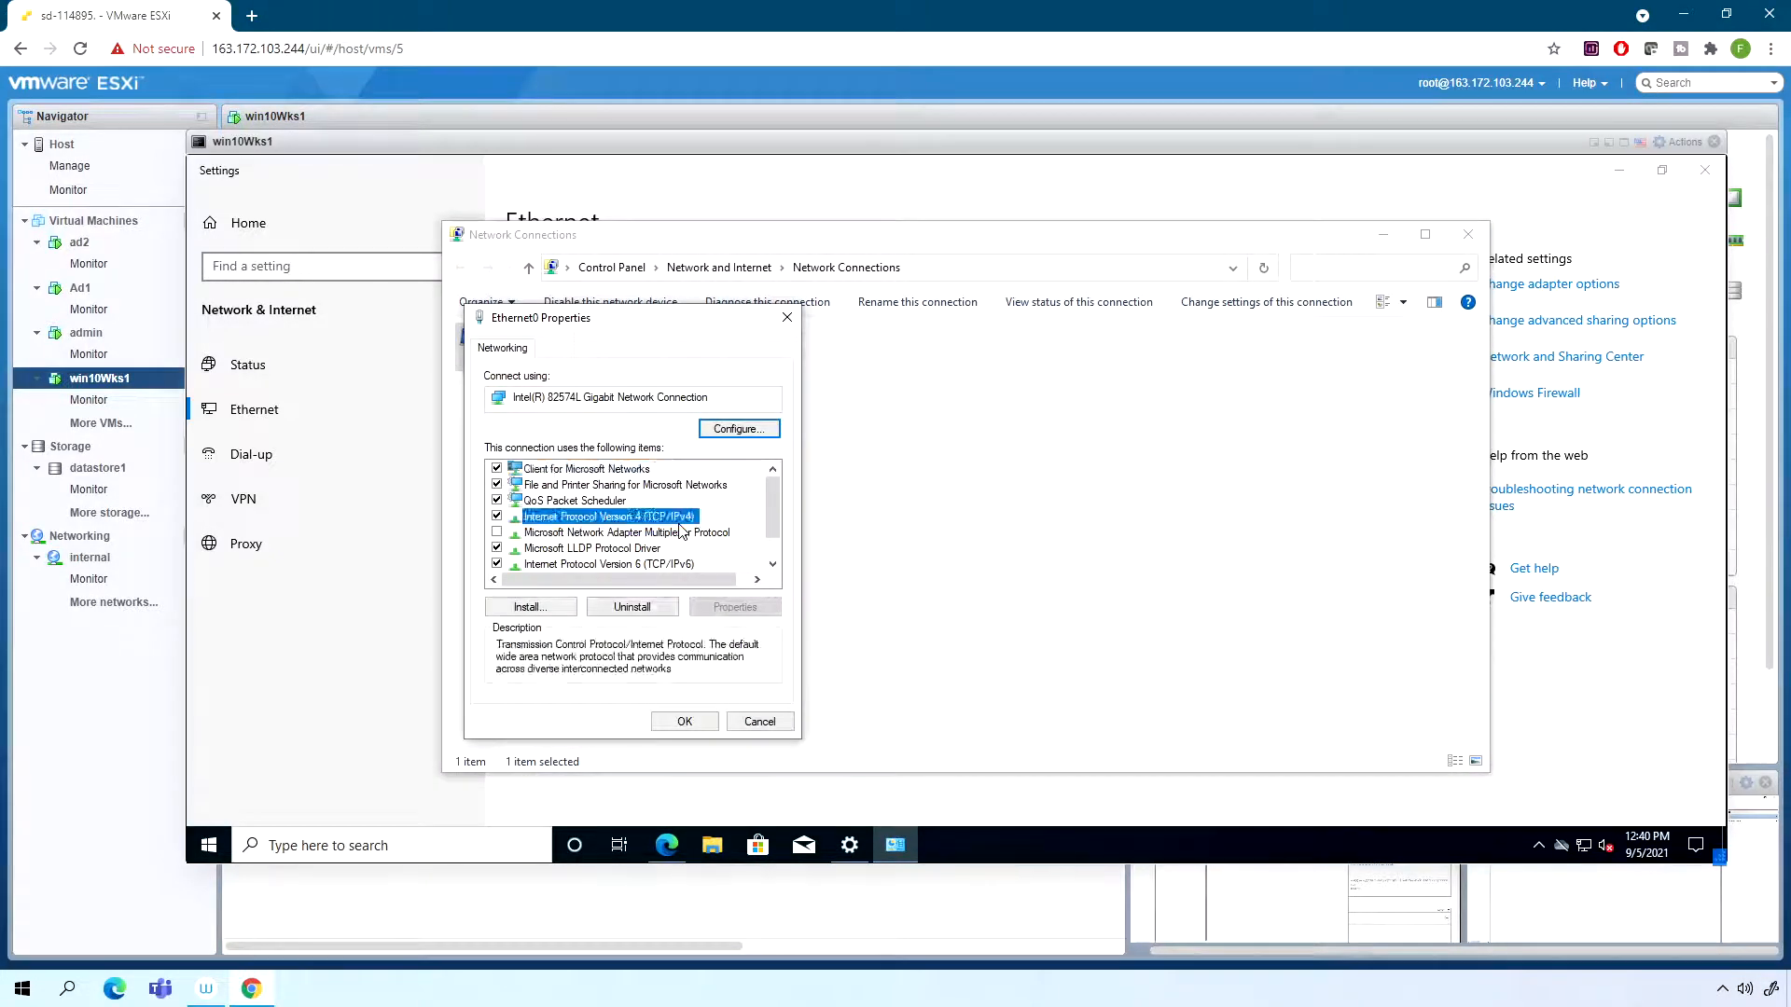
click(597, 505)
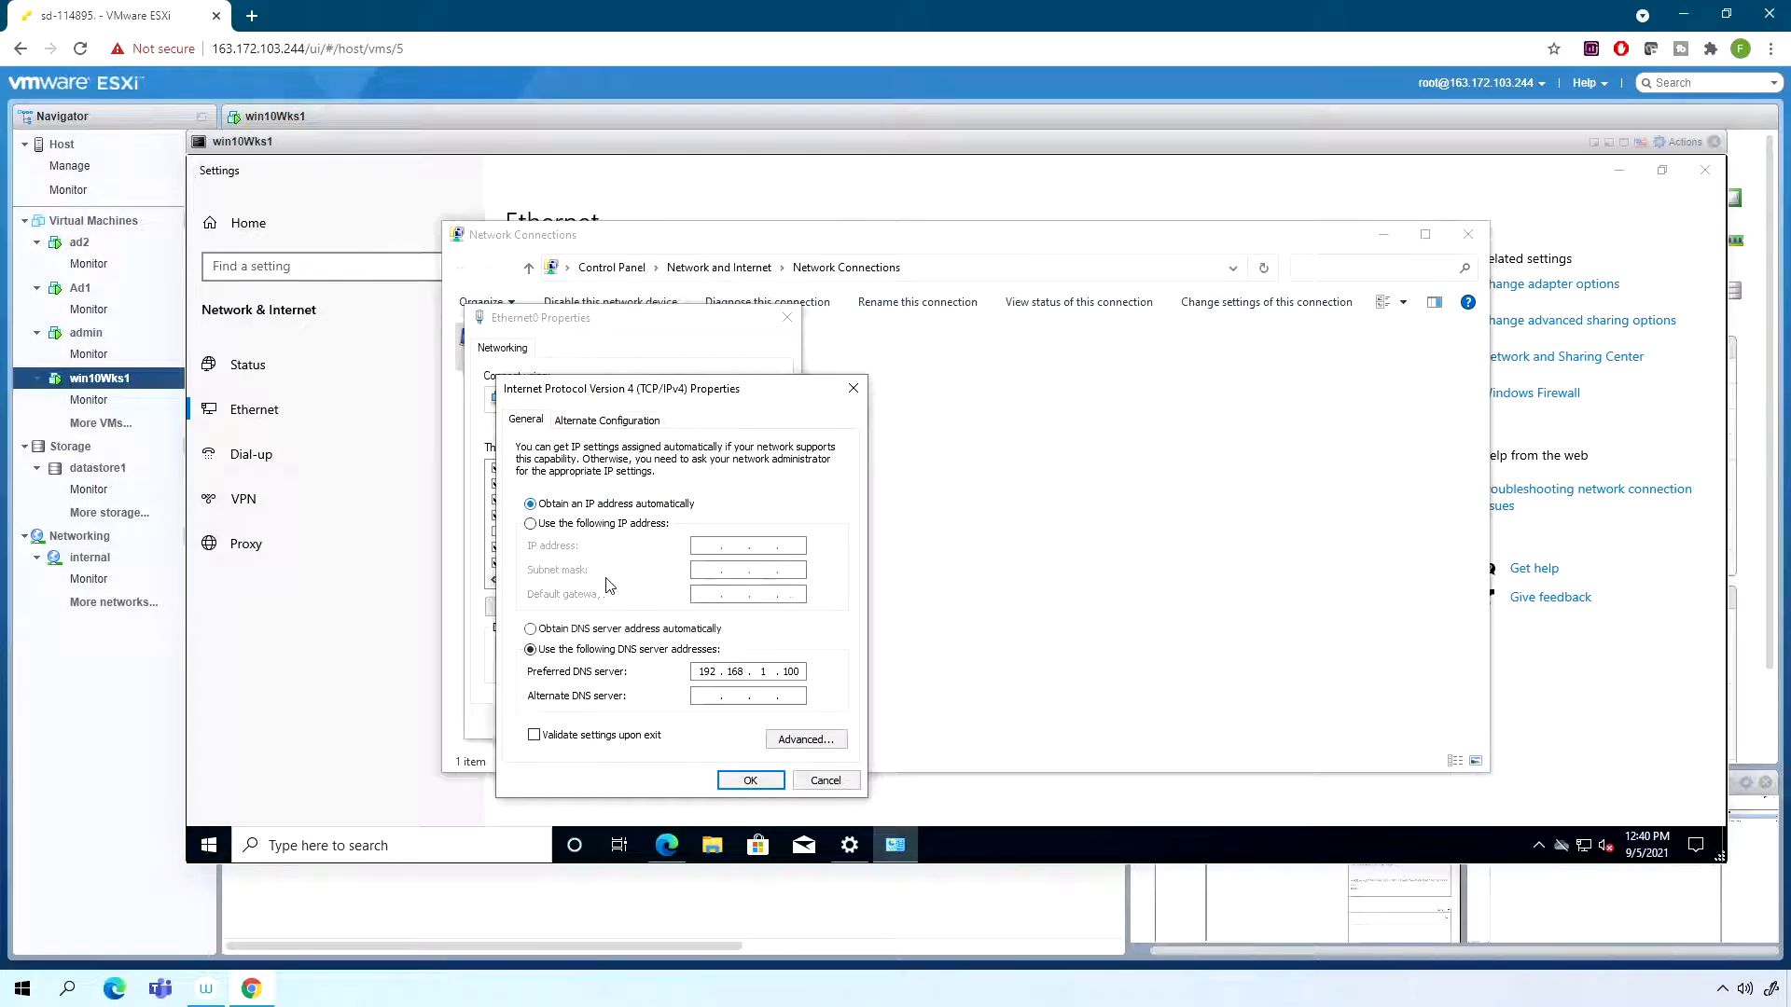
click(620, 630)
click(749, 779)
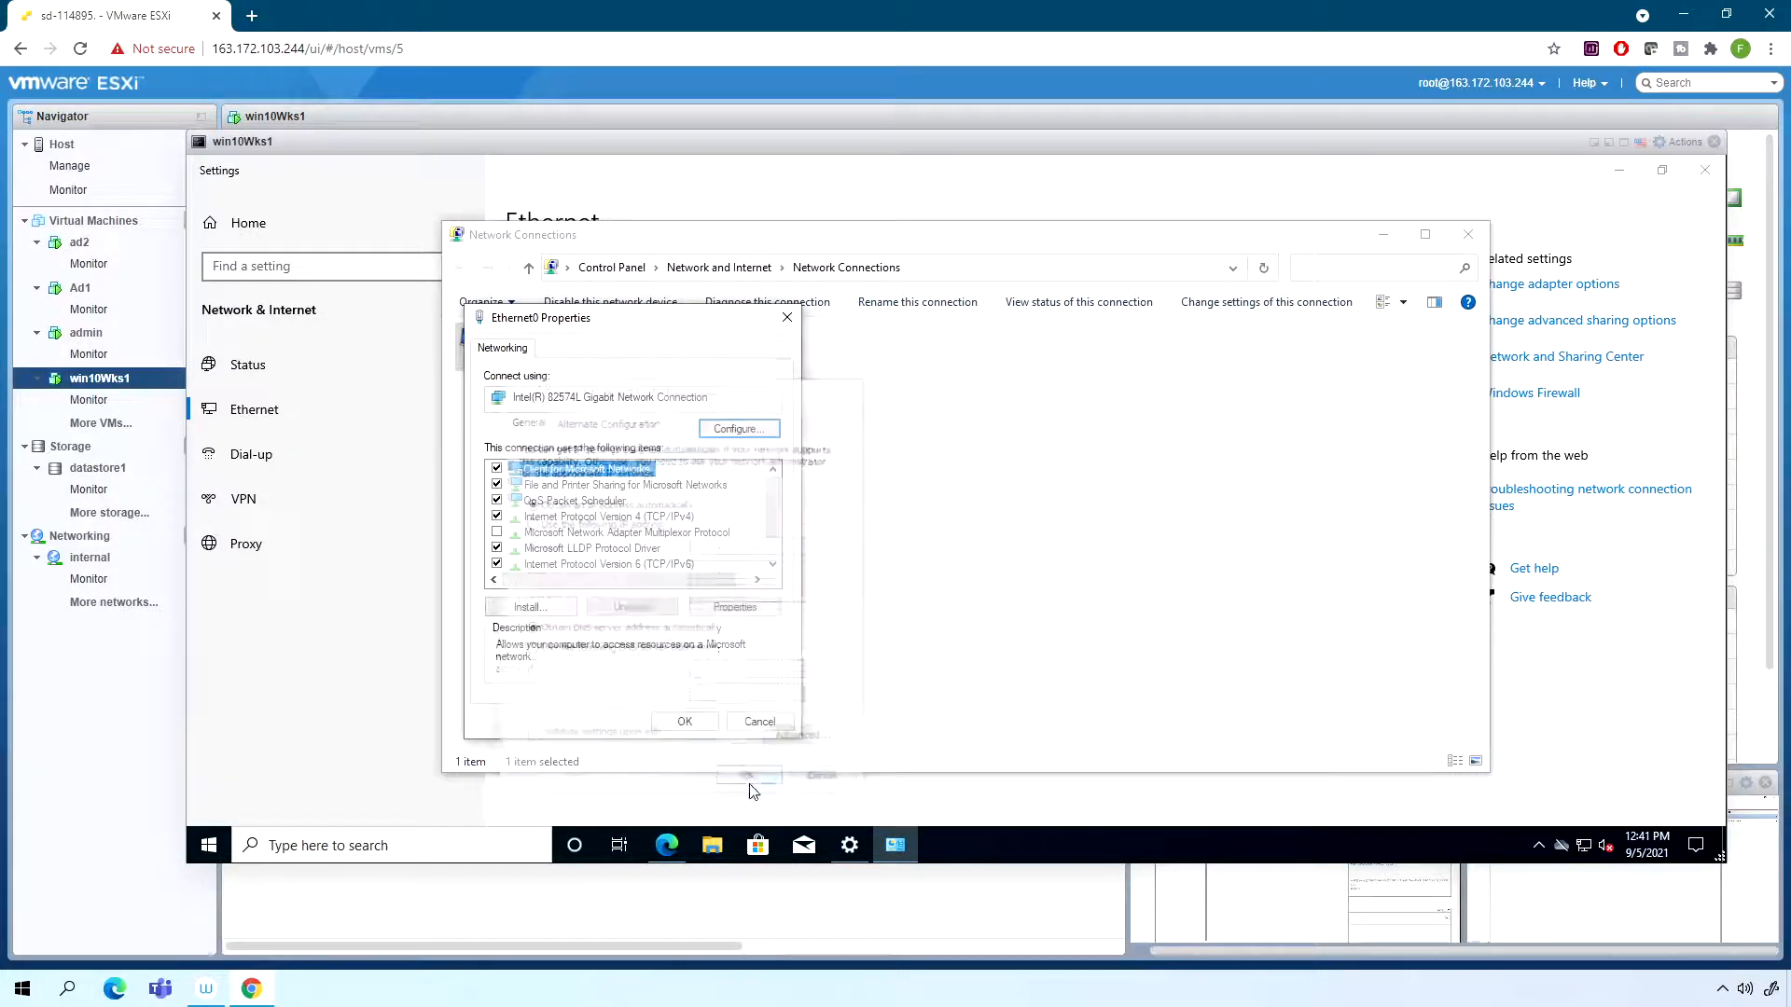
click(687, 721)
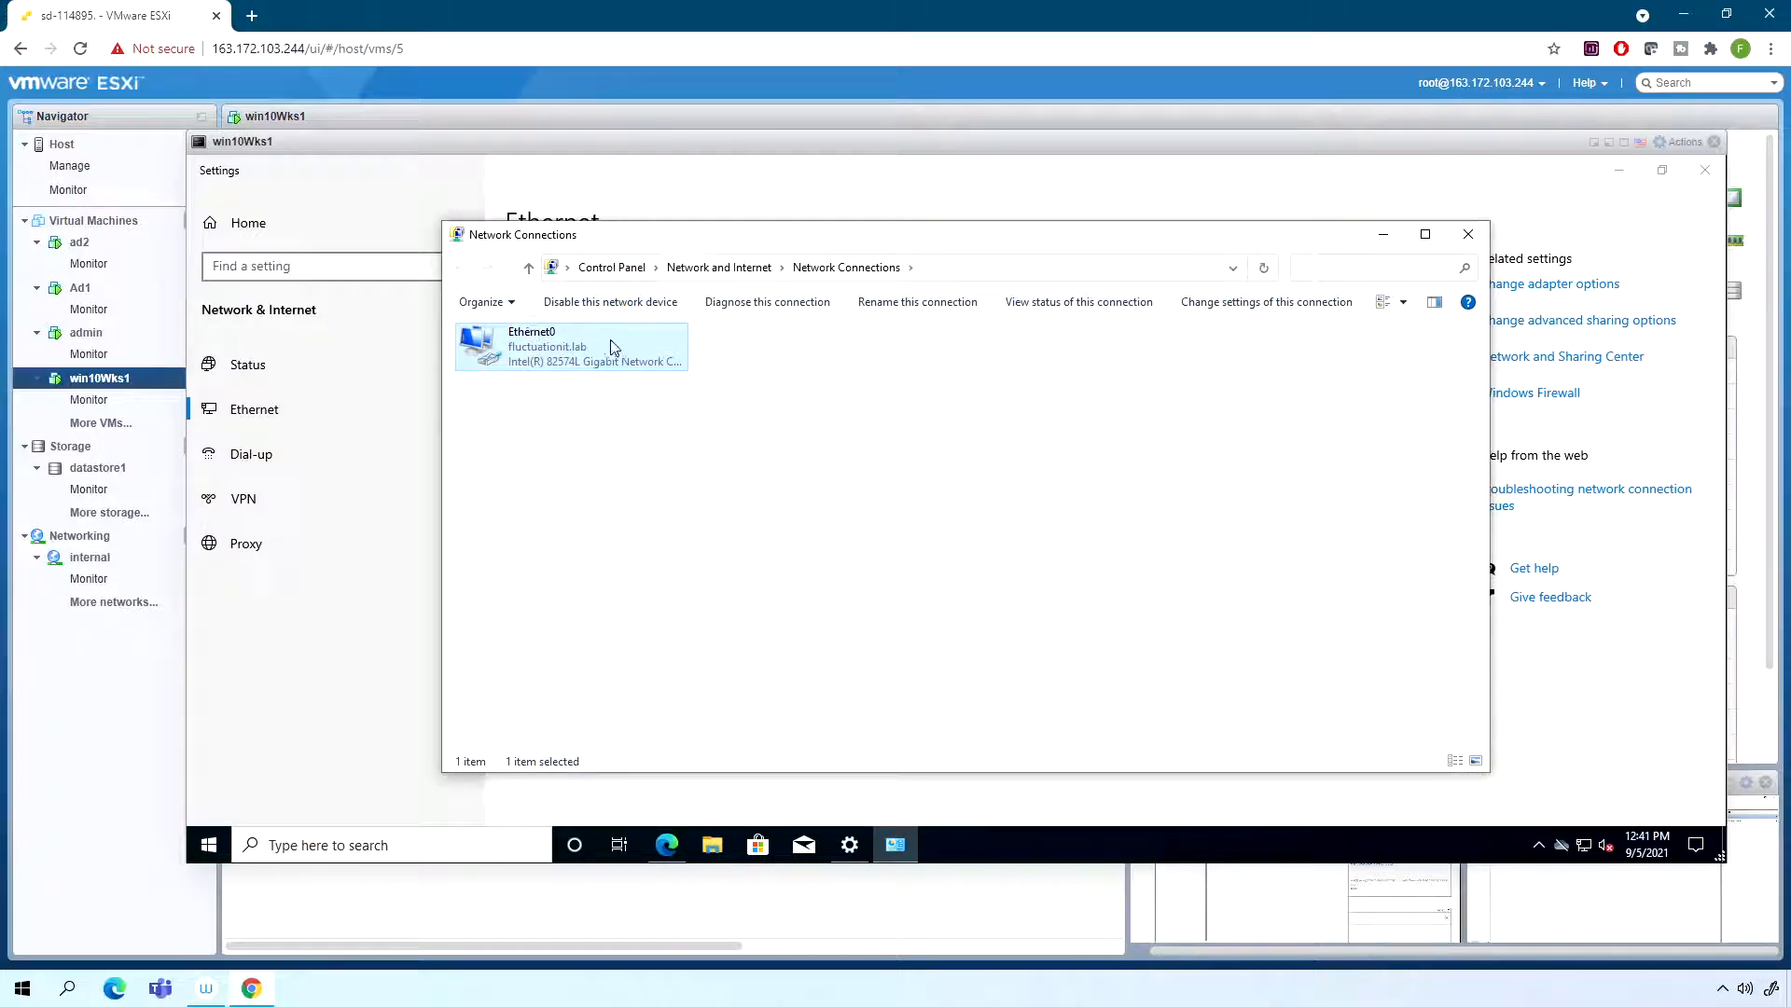
- Run ipconfig in Windows PowerShell on the workstation and check the IPv4 address it was assigned
click(208, 845)
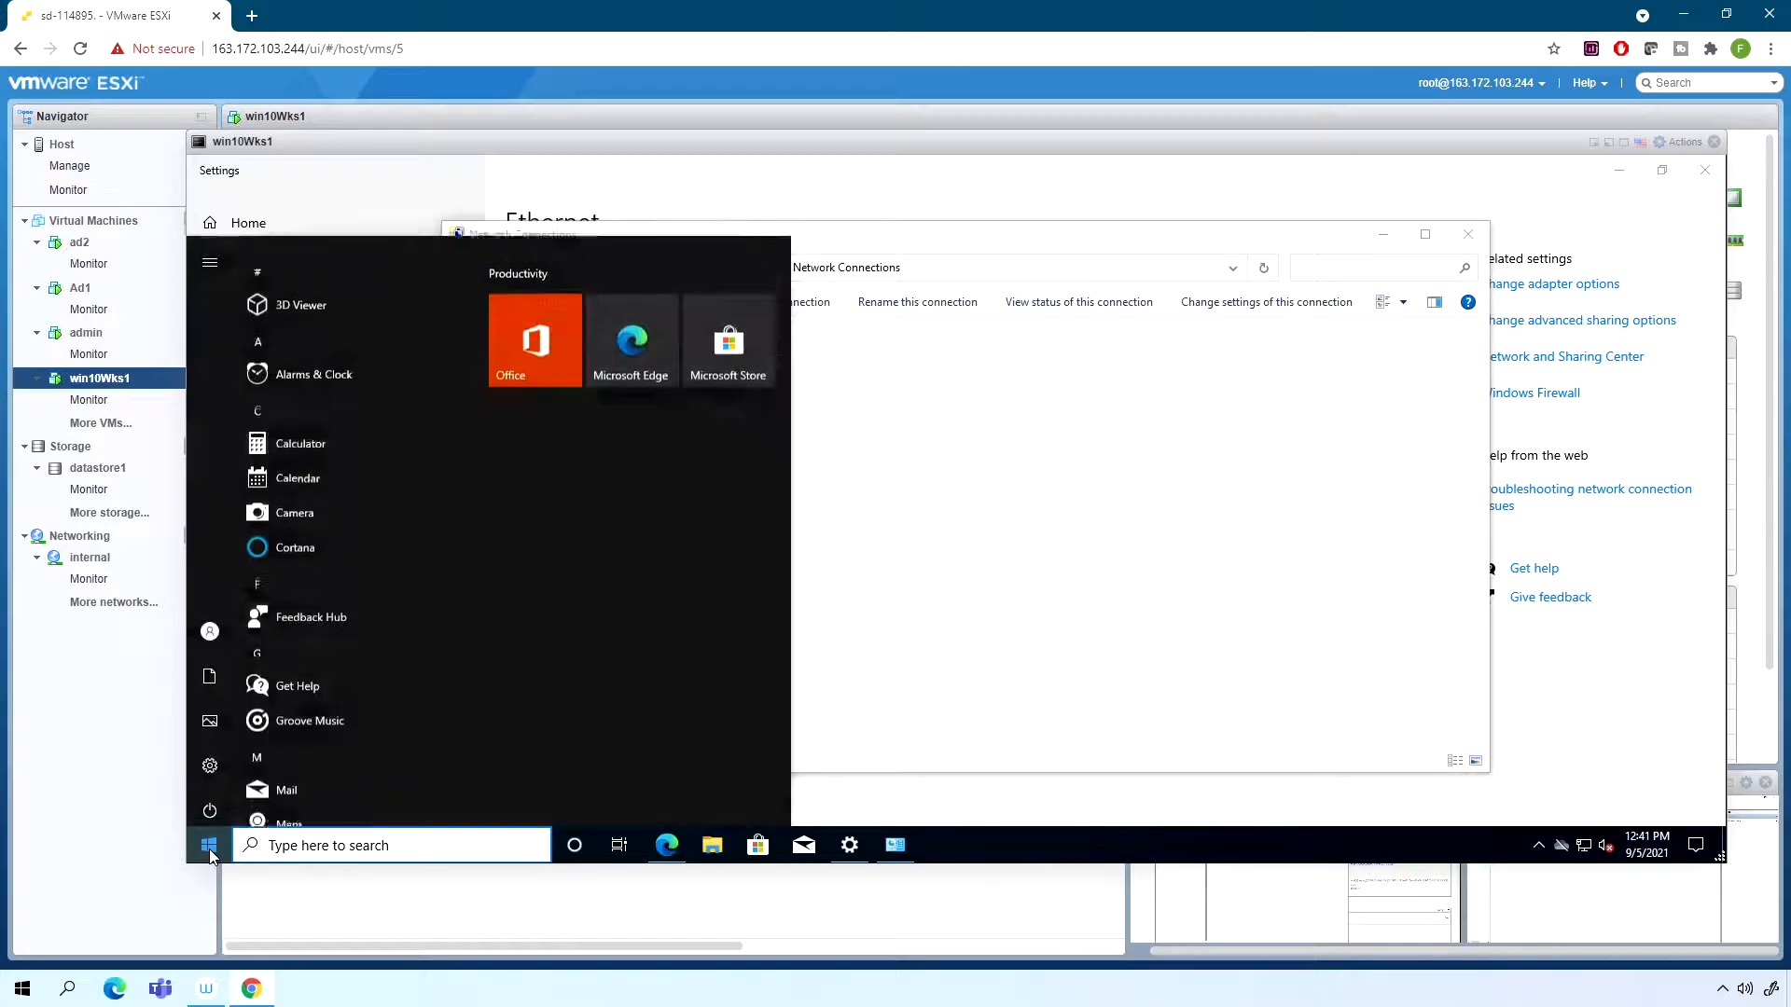
text(powe)
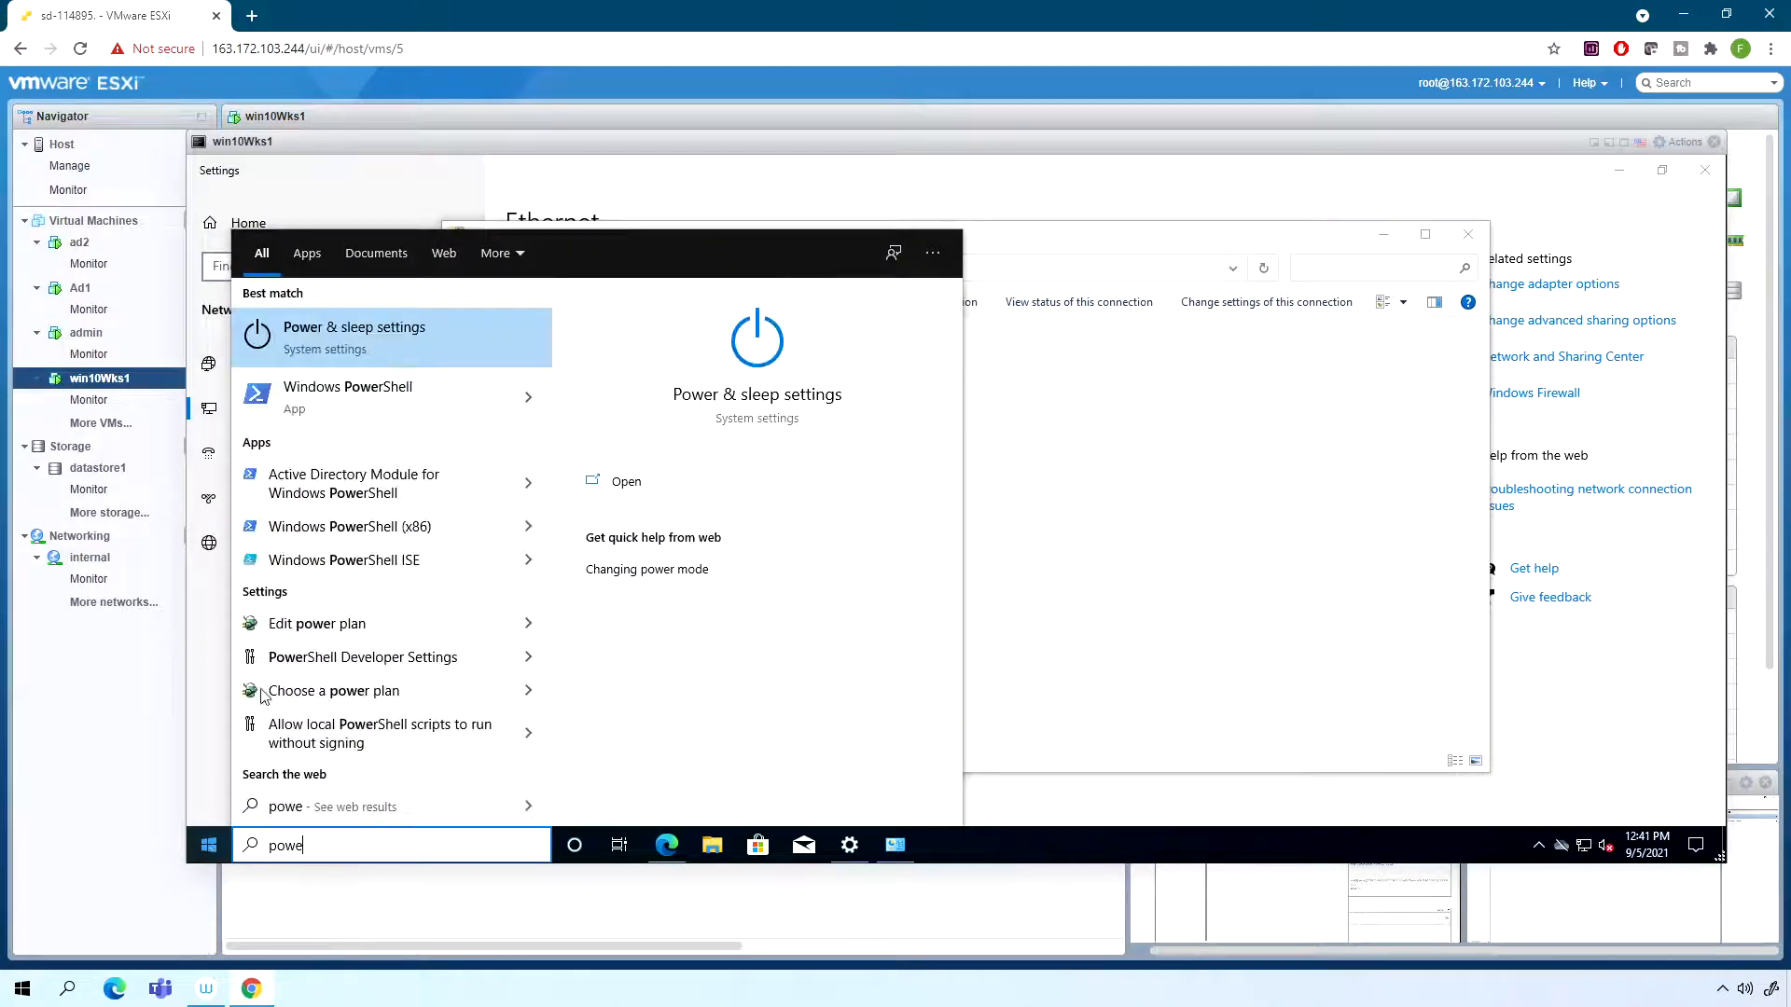
click(382, 403)
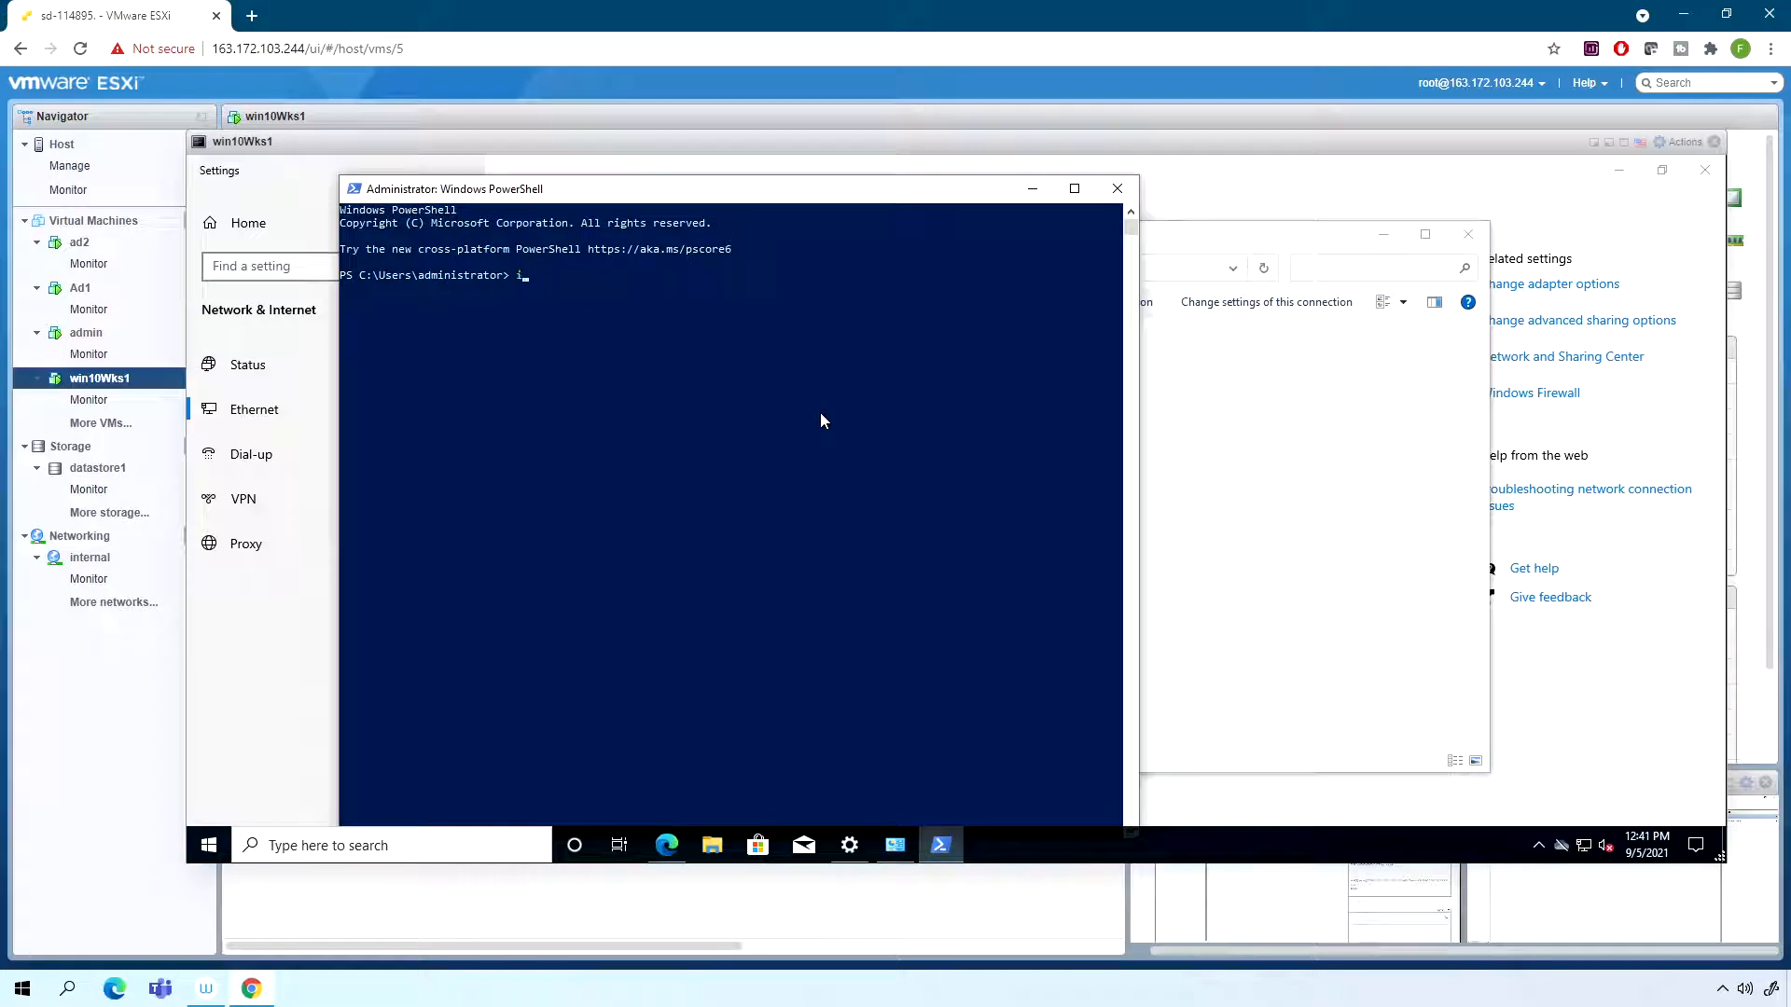
text(ipconfig)
key(Return)
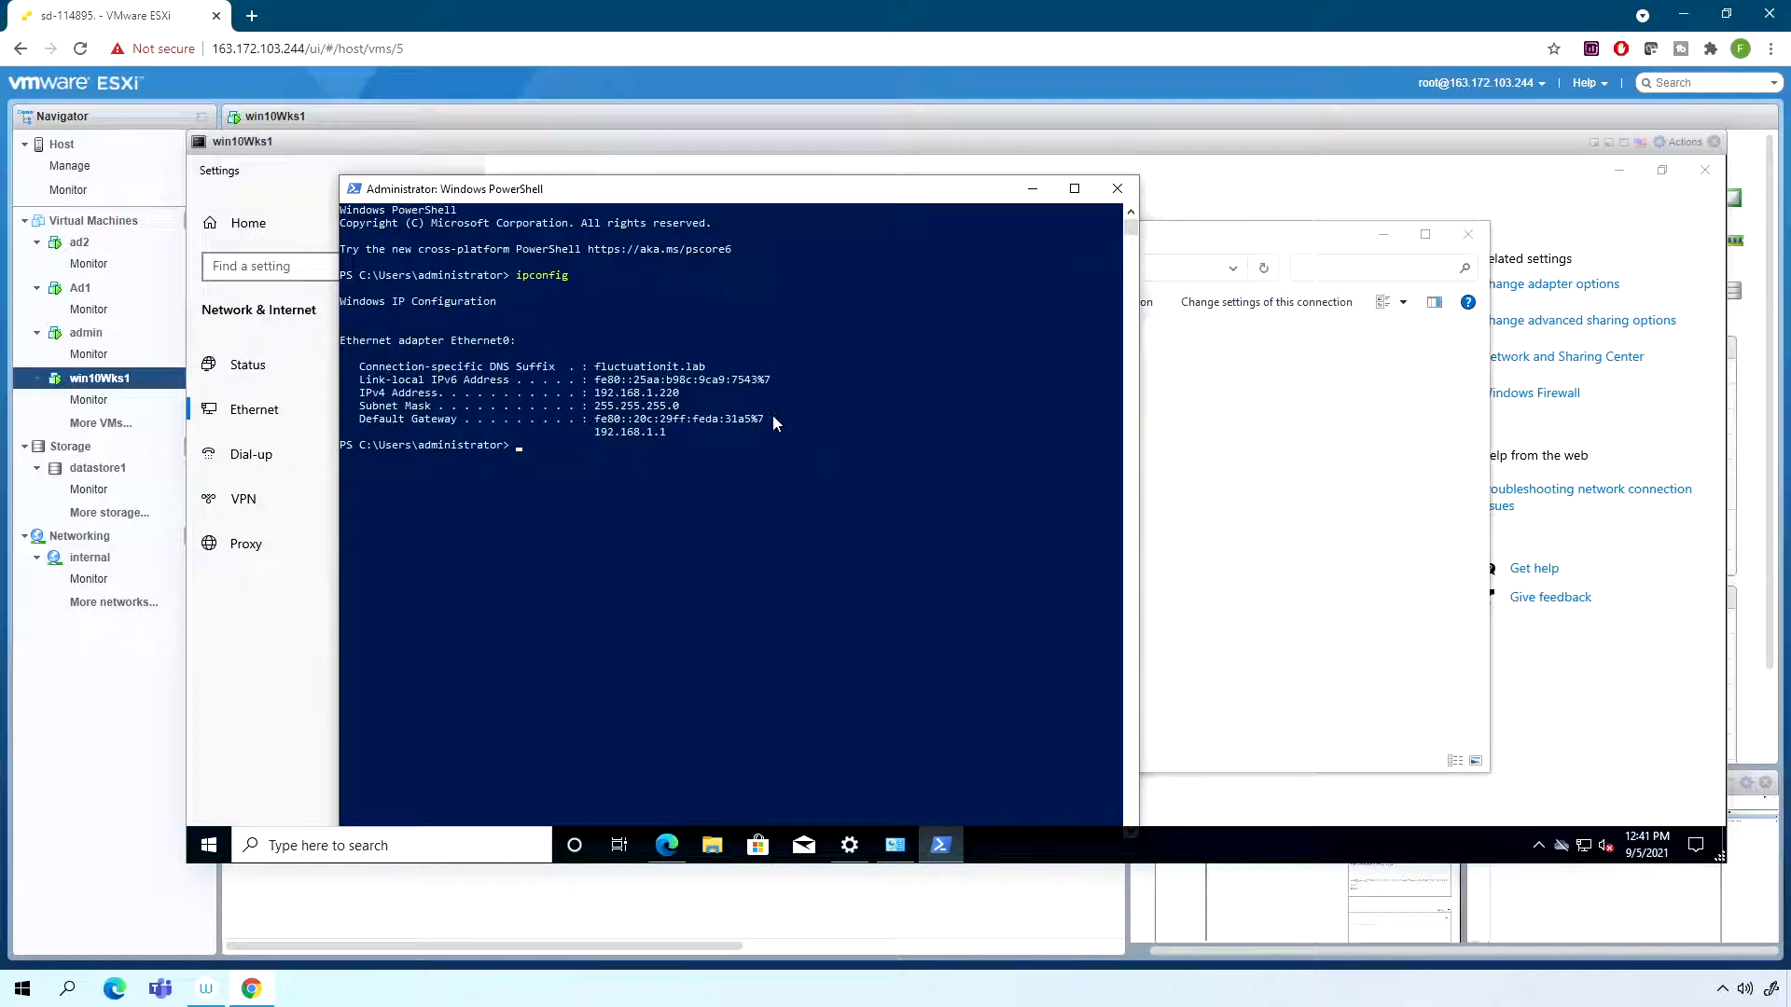
drag(627, 394, 681, 399)
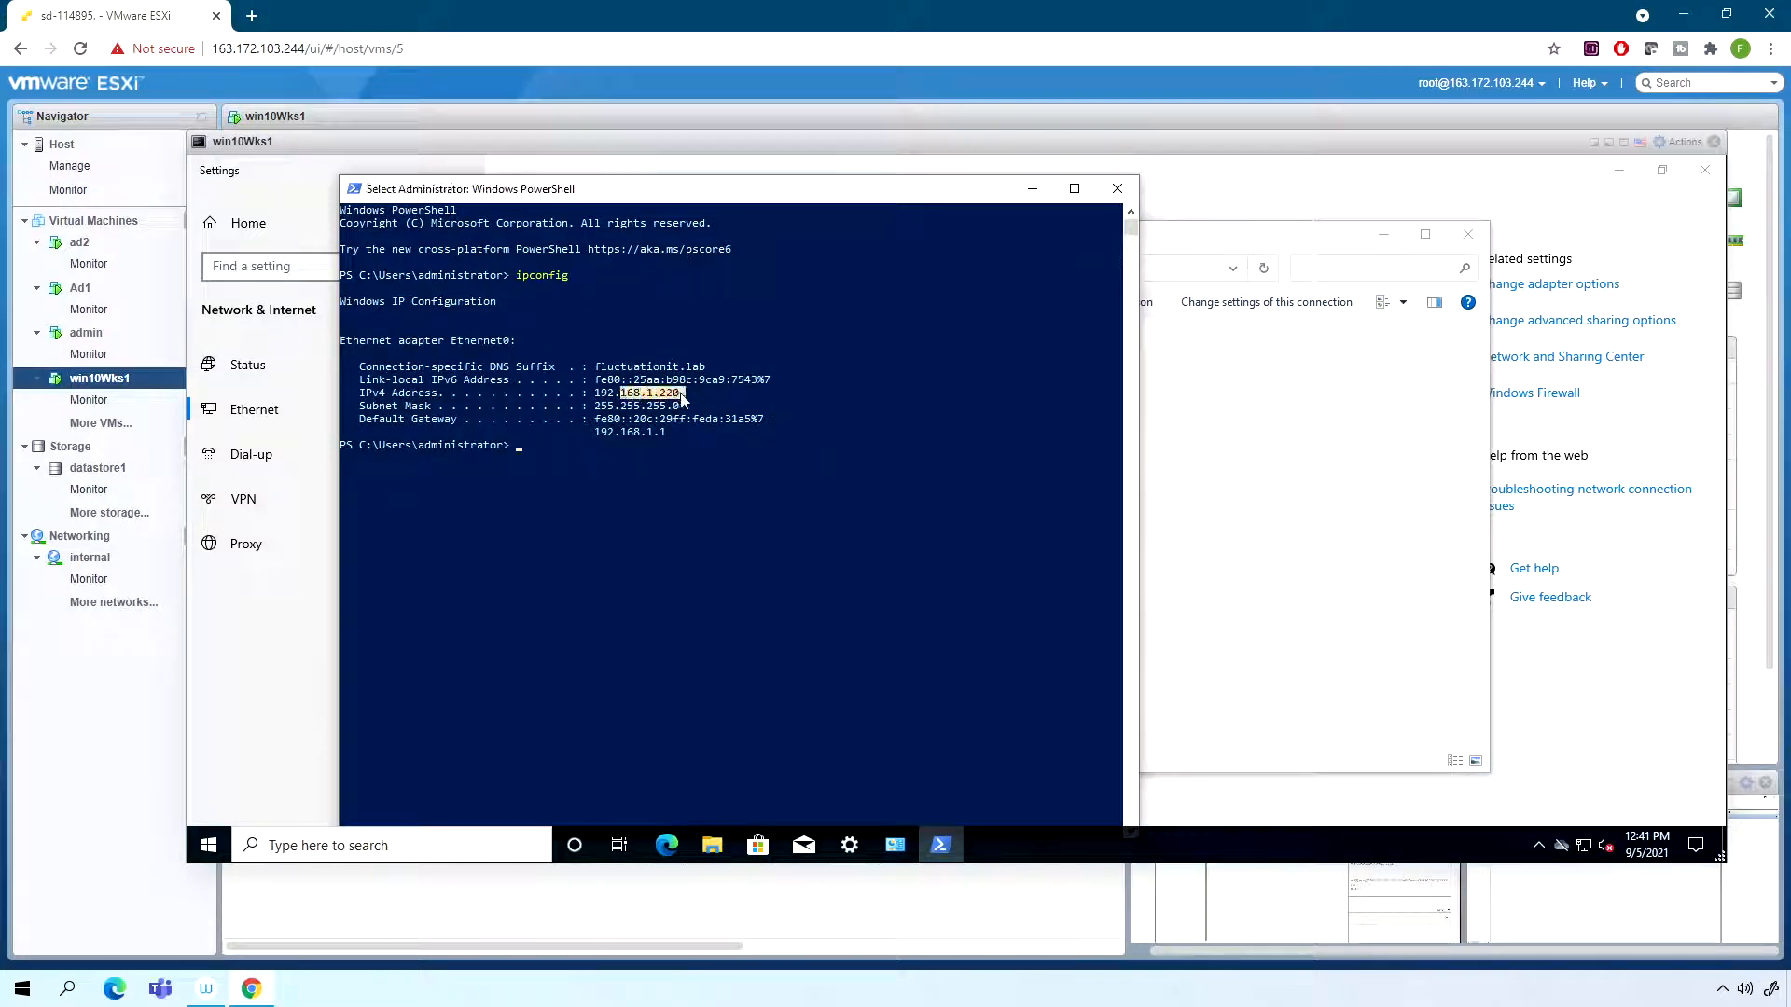
click(648, 454)
- Run ipconfig /all and check which DHCP server gave the workstation its lease
key(Up)
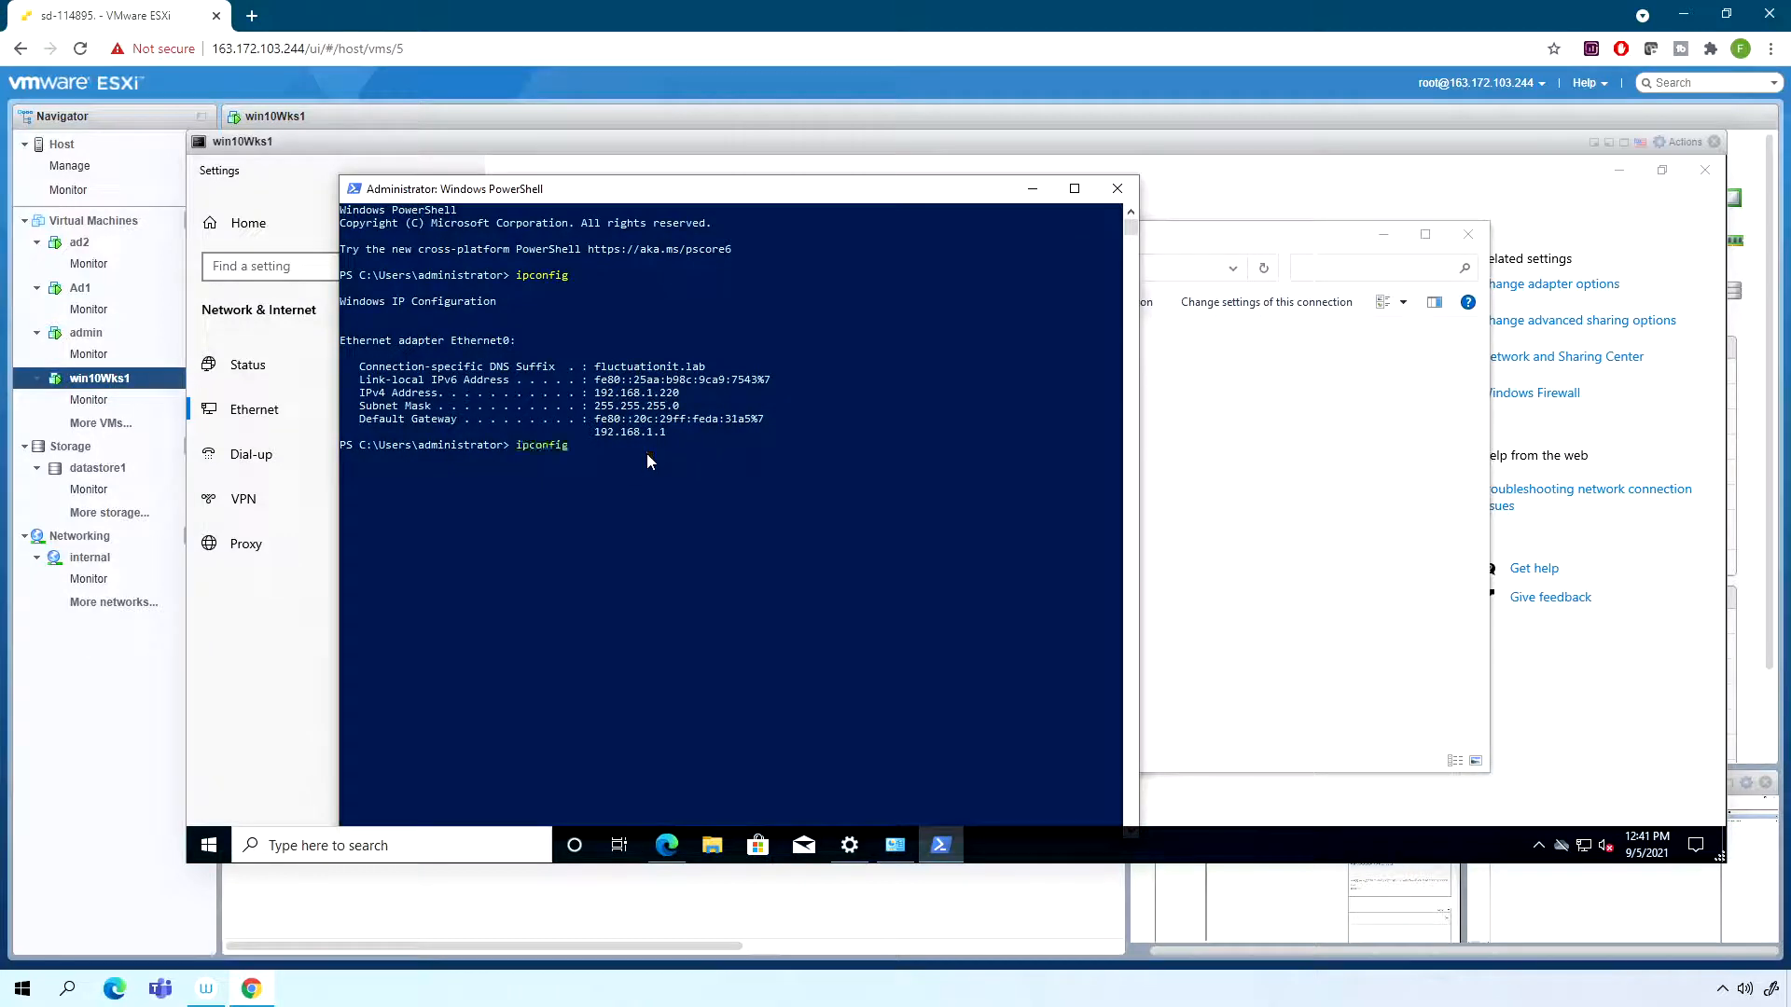
text(/all)
key(Return)
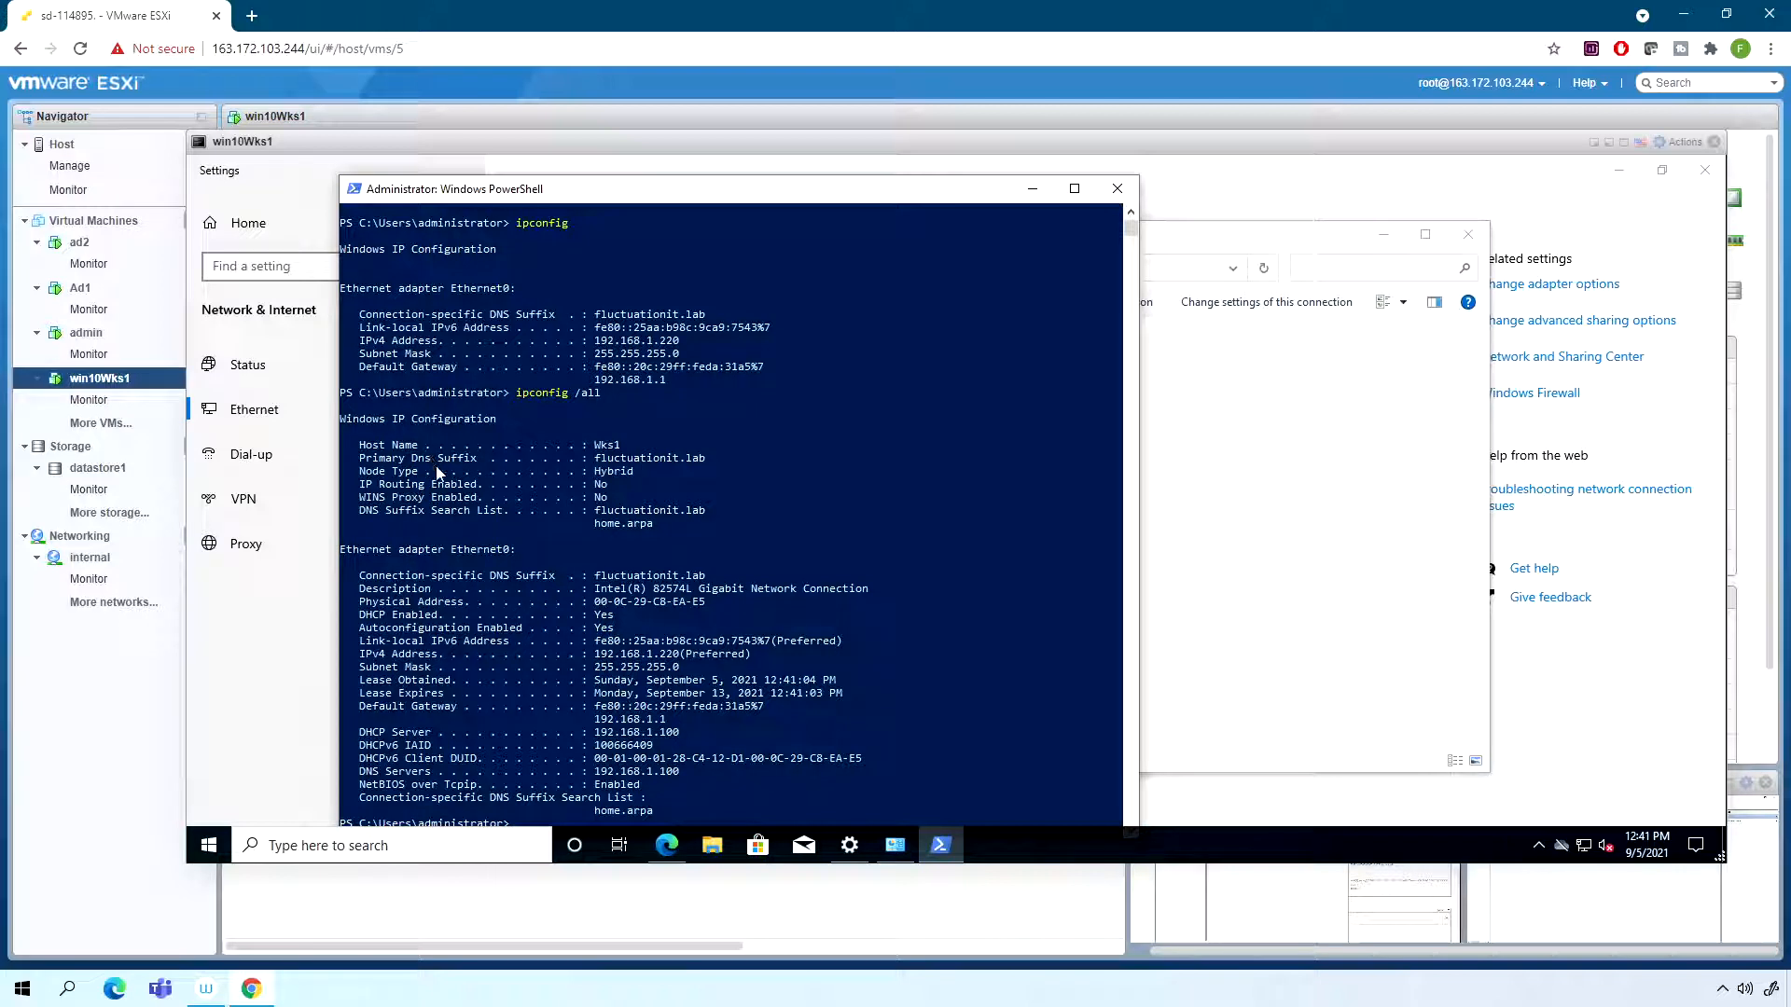
drag(380, 735, 676, 734)
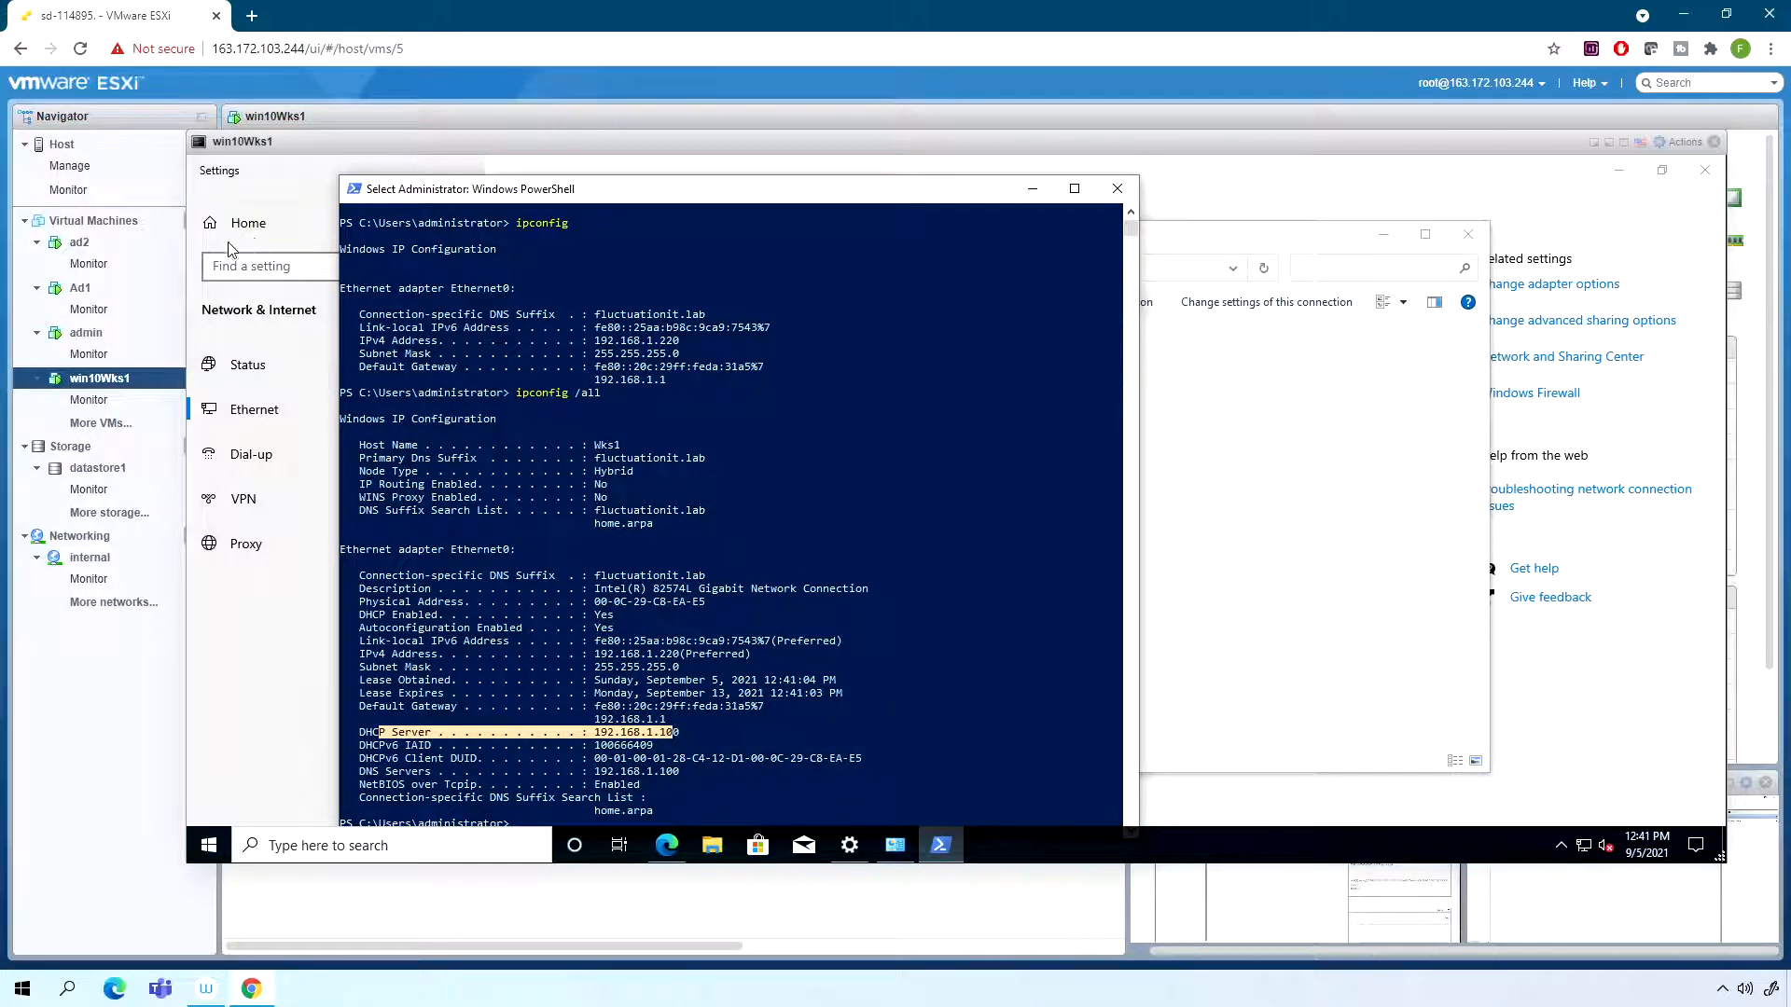
- Switch to the admin virtual machine and start configuring the WDS server admin.fluctuationit.lab, continuing past the requirements page
click(85, 332)
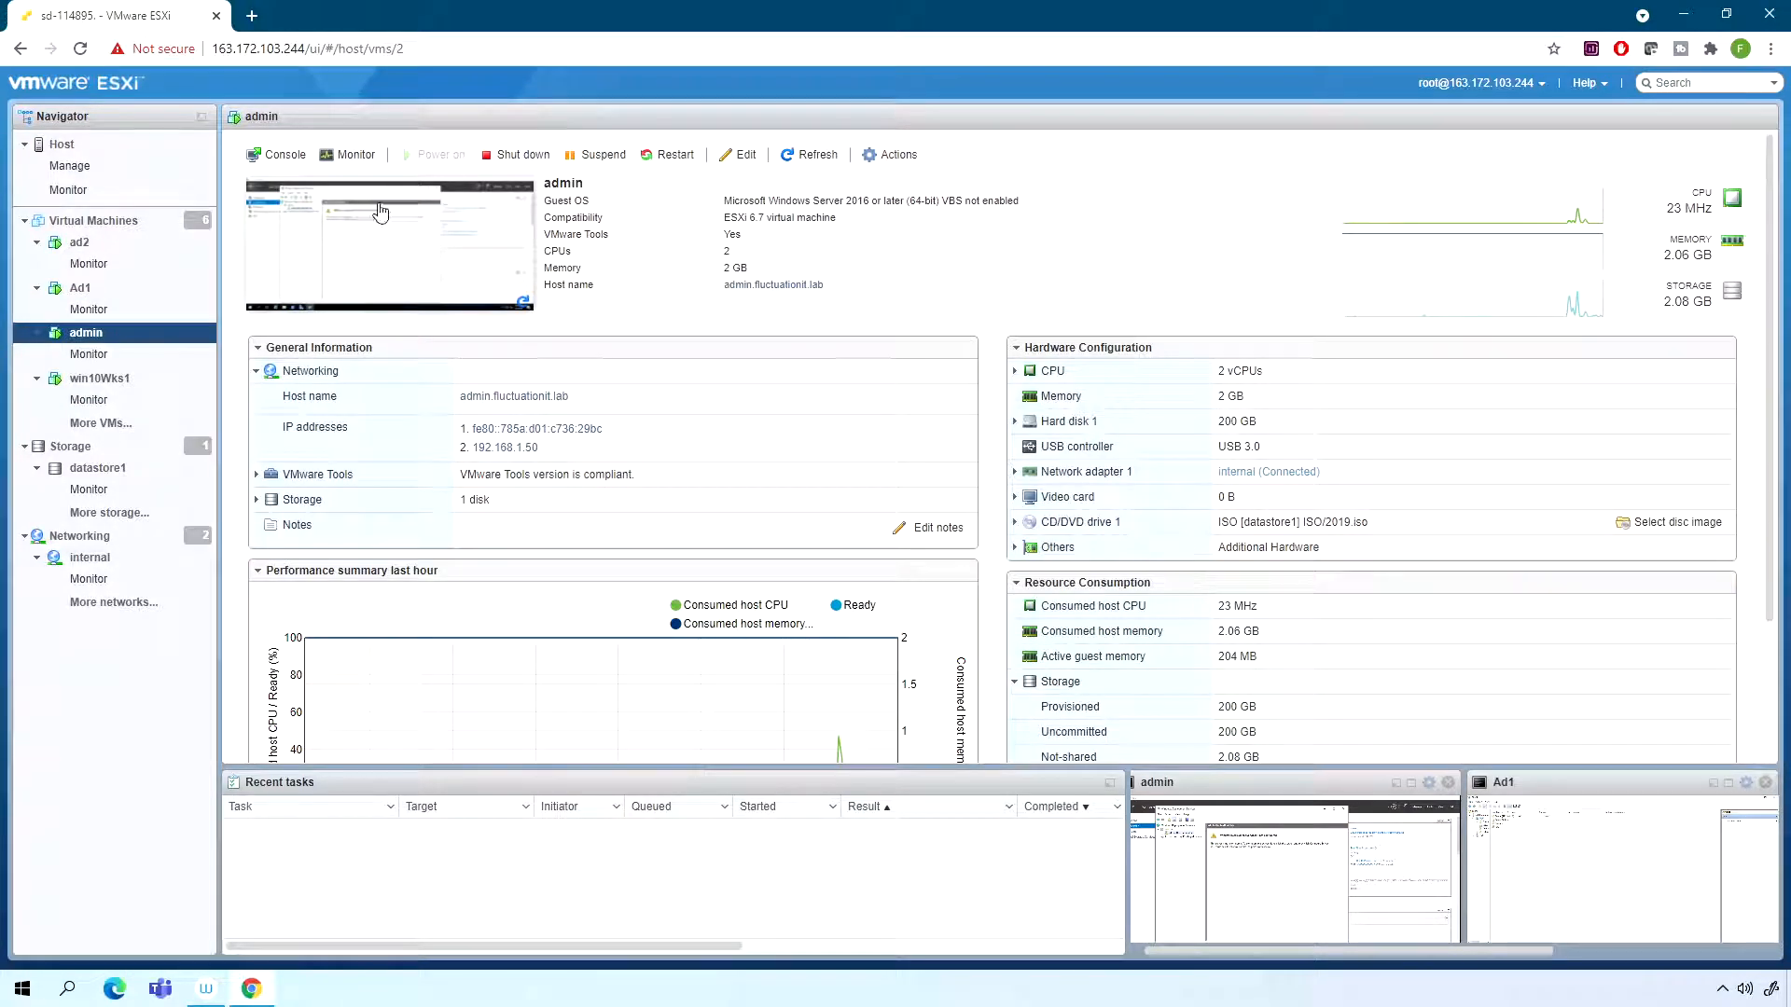
click(382, 237)
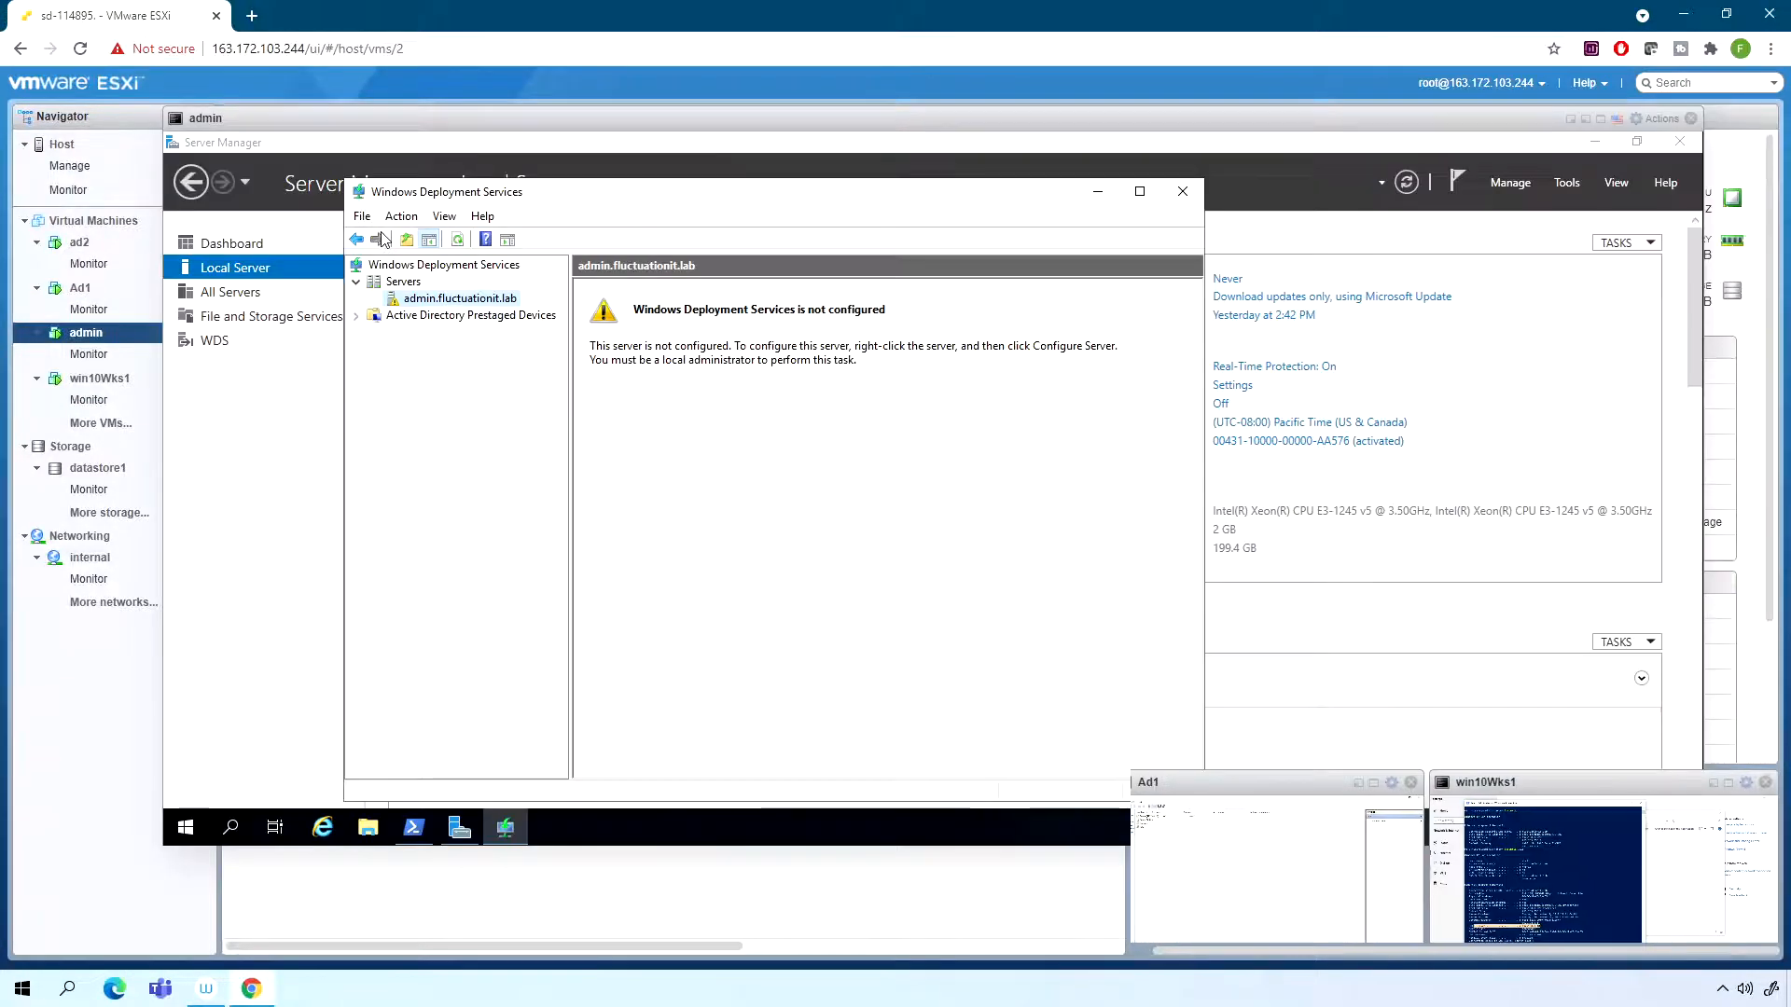
right_click(459, 298)
click(476, 311)
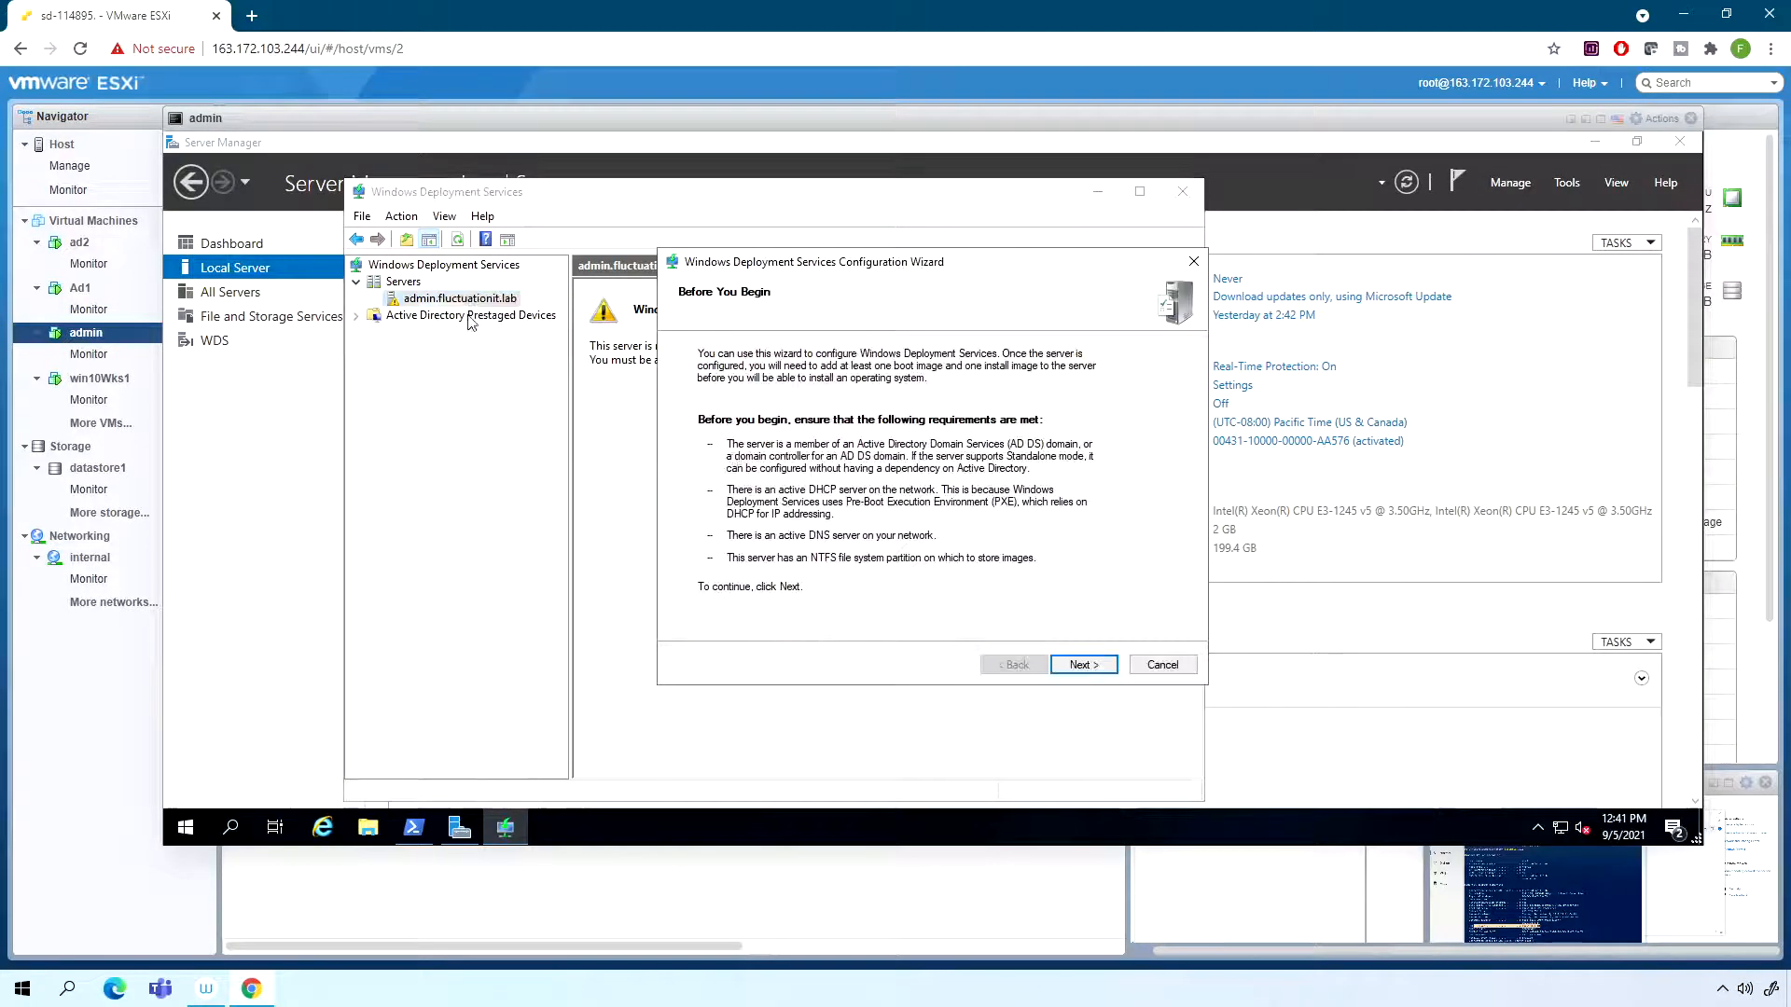
click(1072, 666)
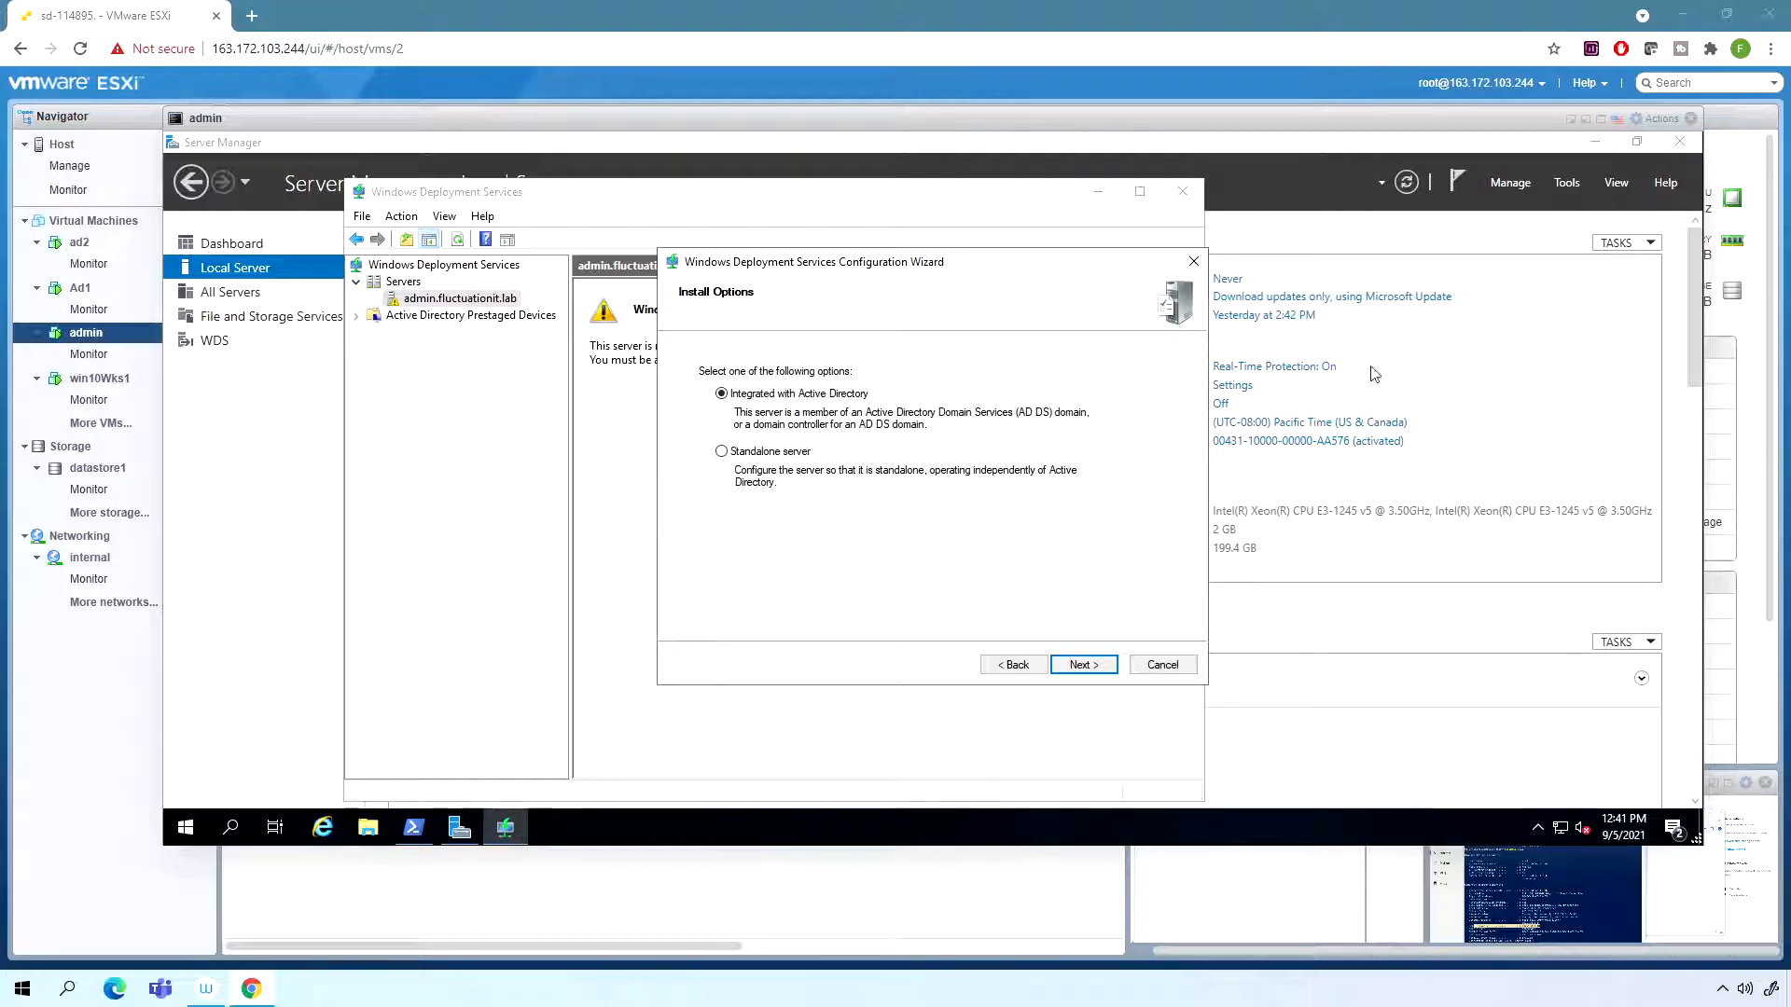
- Keep the Active Directory integrated option and the remote installation folder C:\RemoteInstall, agreeing to use the system volume
click(1081, 665)
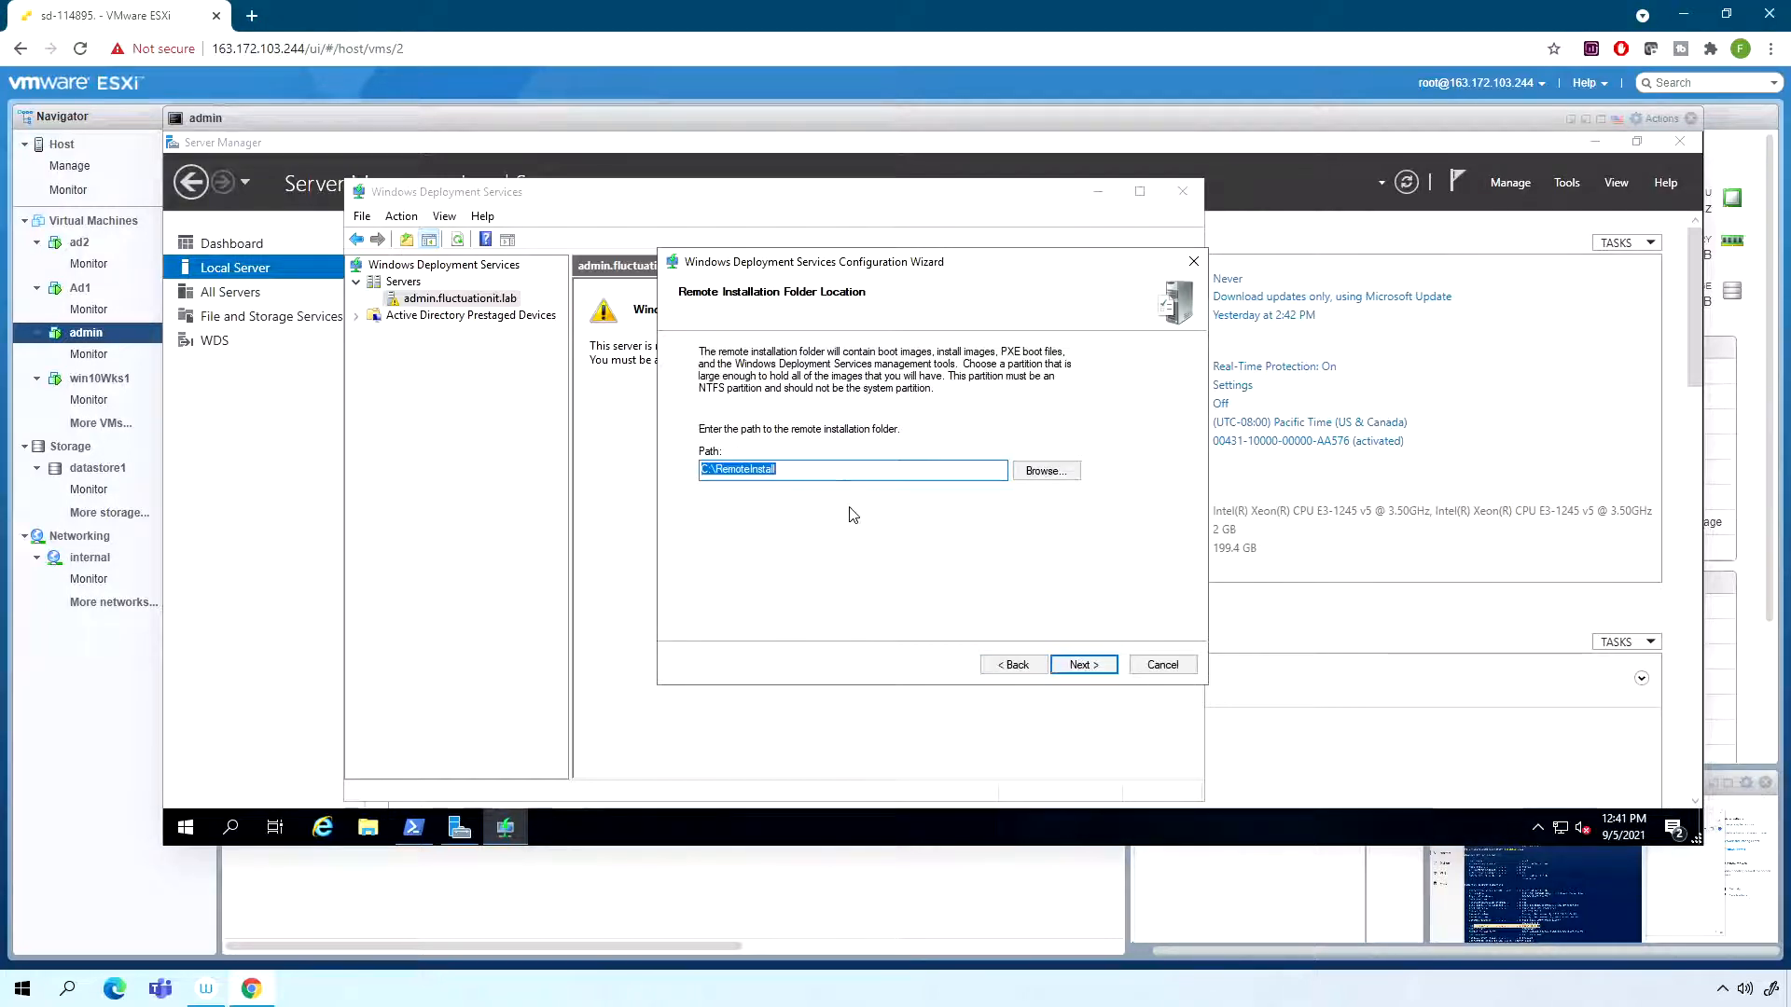
click(810, 466)
click(1080, 658)
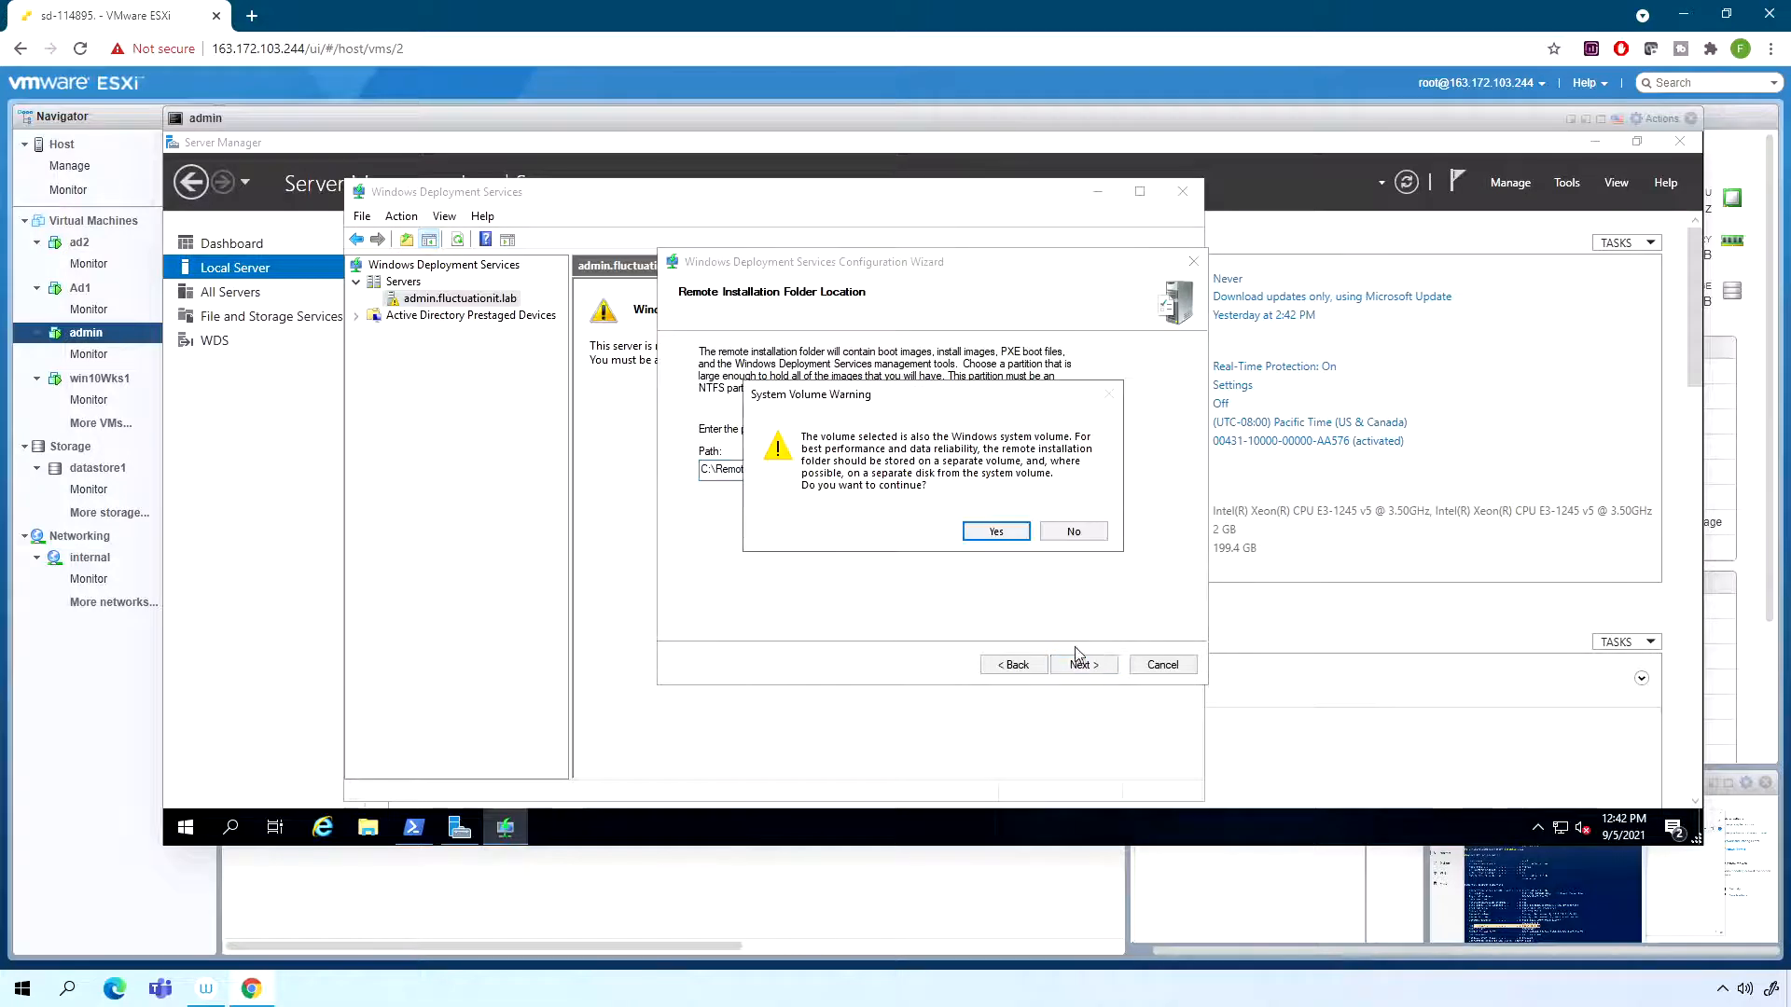
click(995, 533)
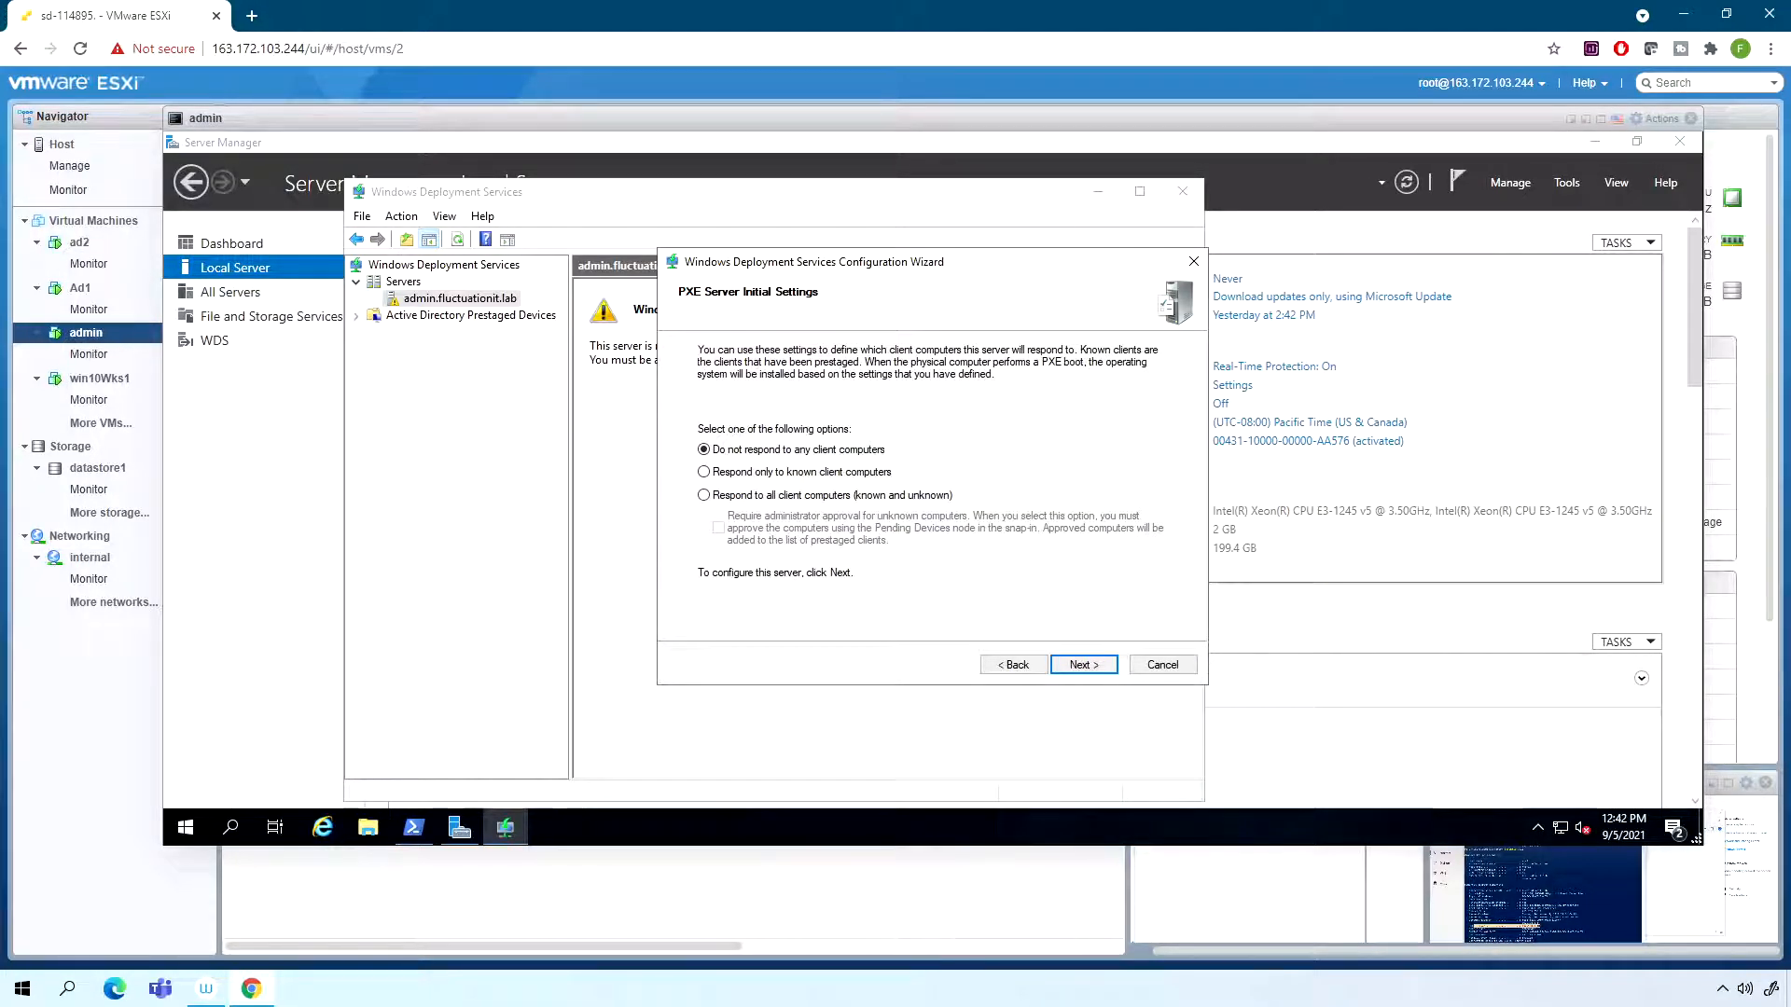
- Set the PXE server to respond to all client computers, known and unknown, without requiring administrator approval
click(769, 497)
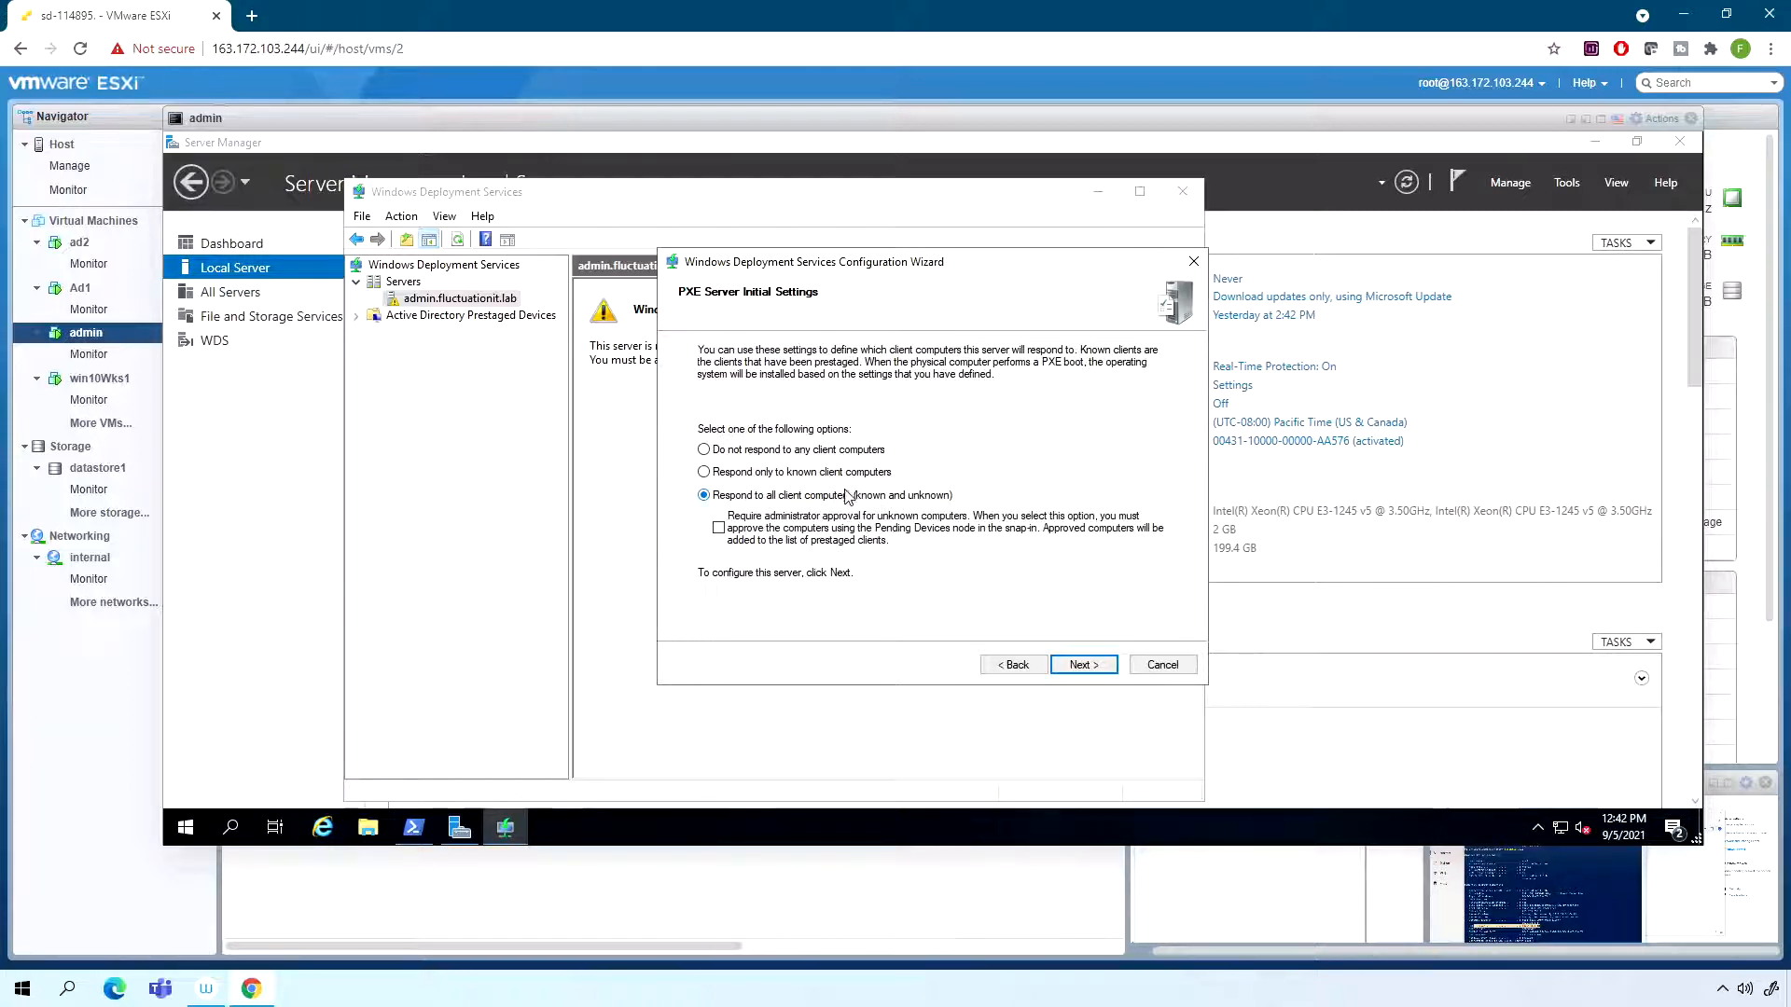
click(762, 452)
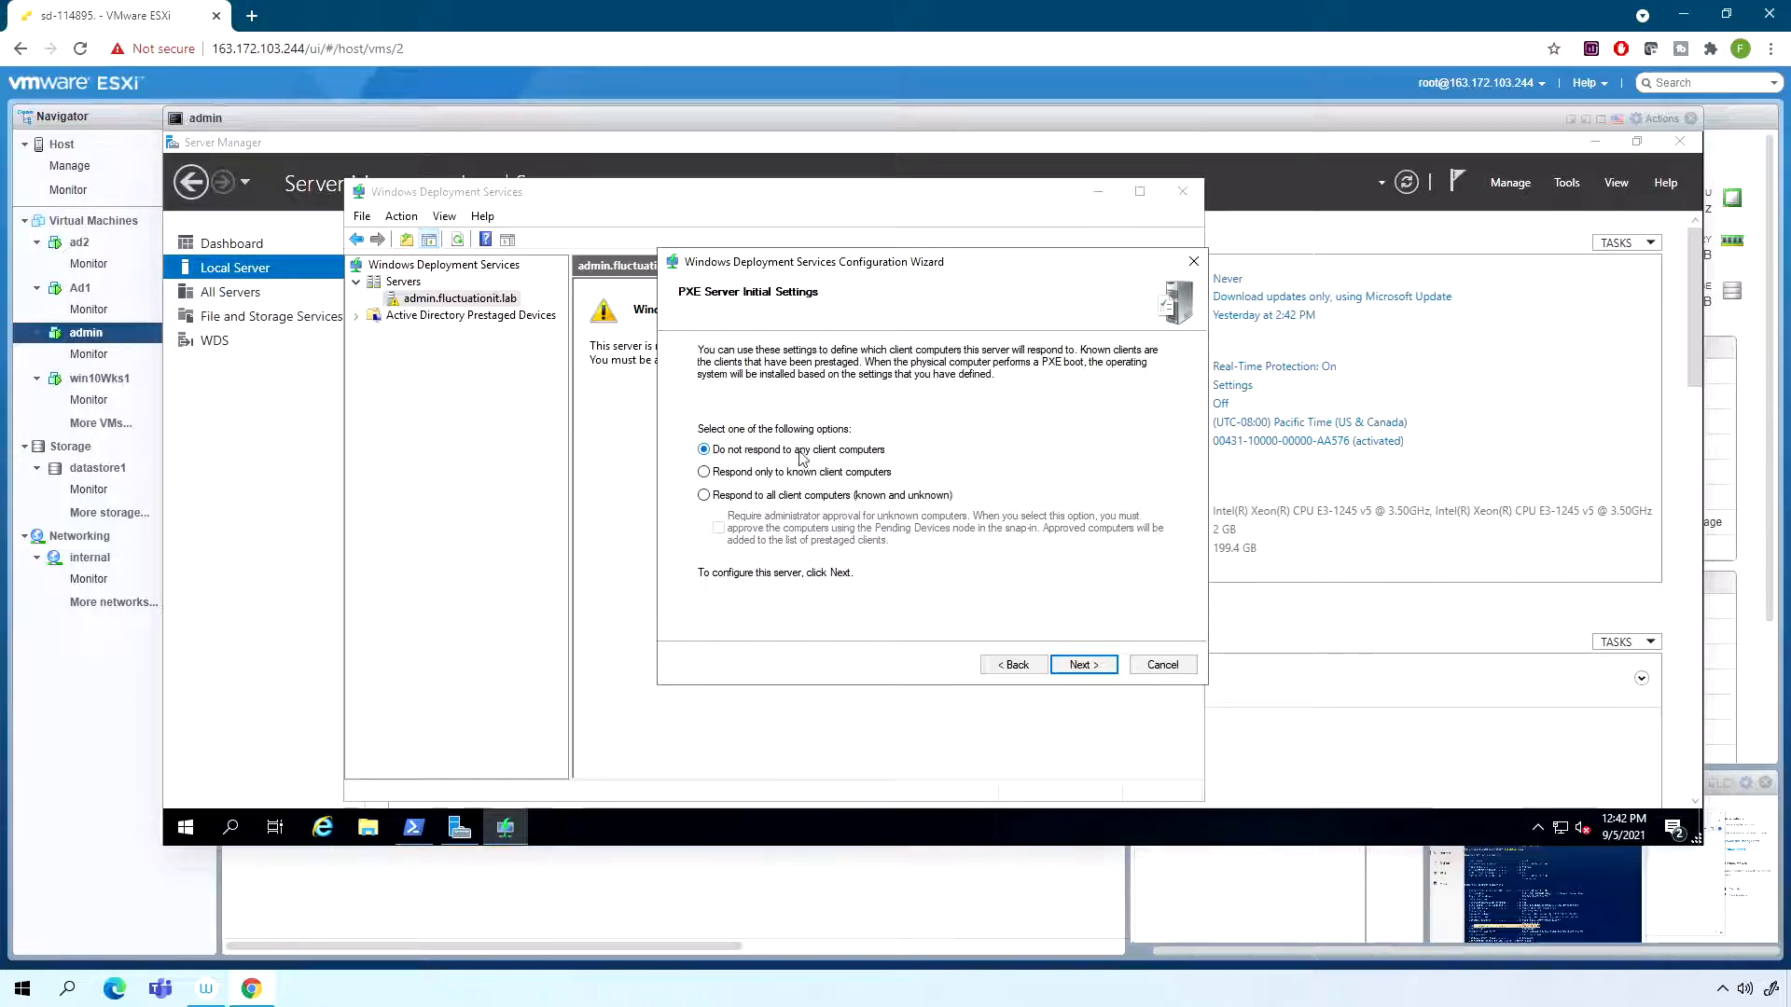
click(782, 474)
click(794, 498)
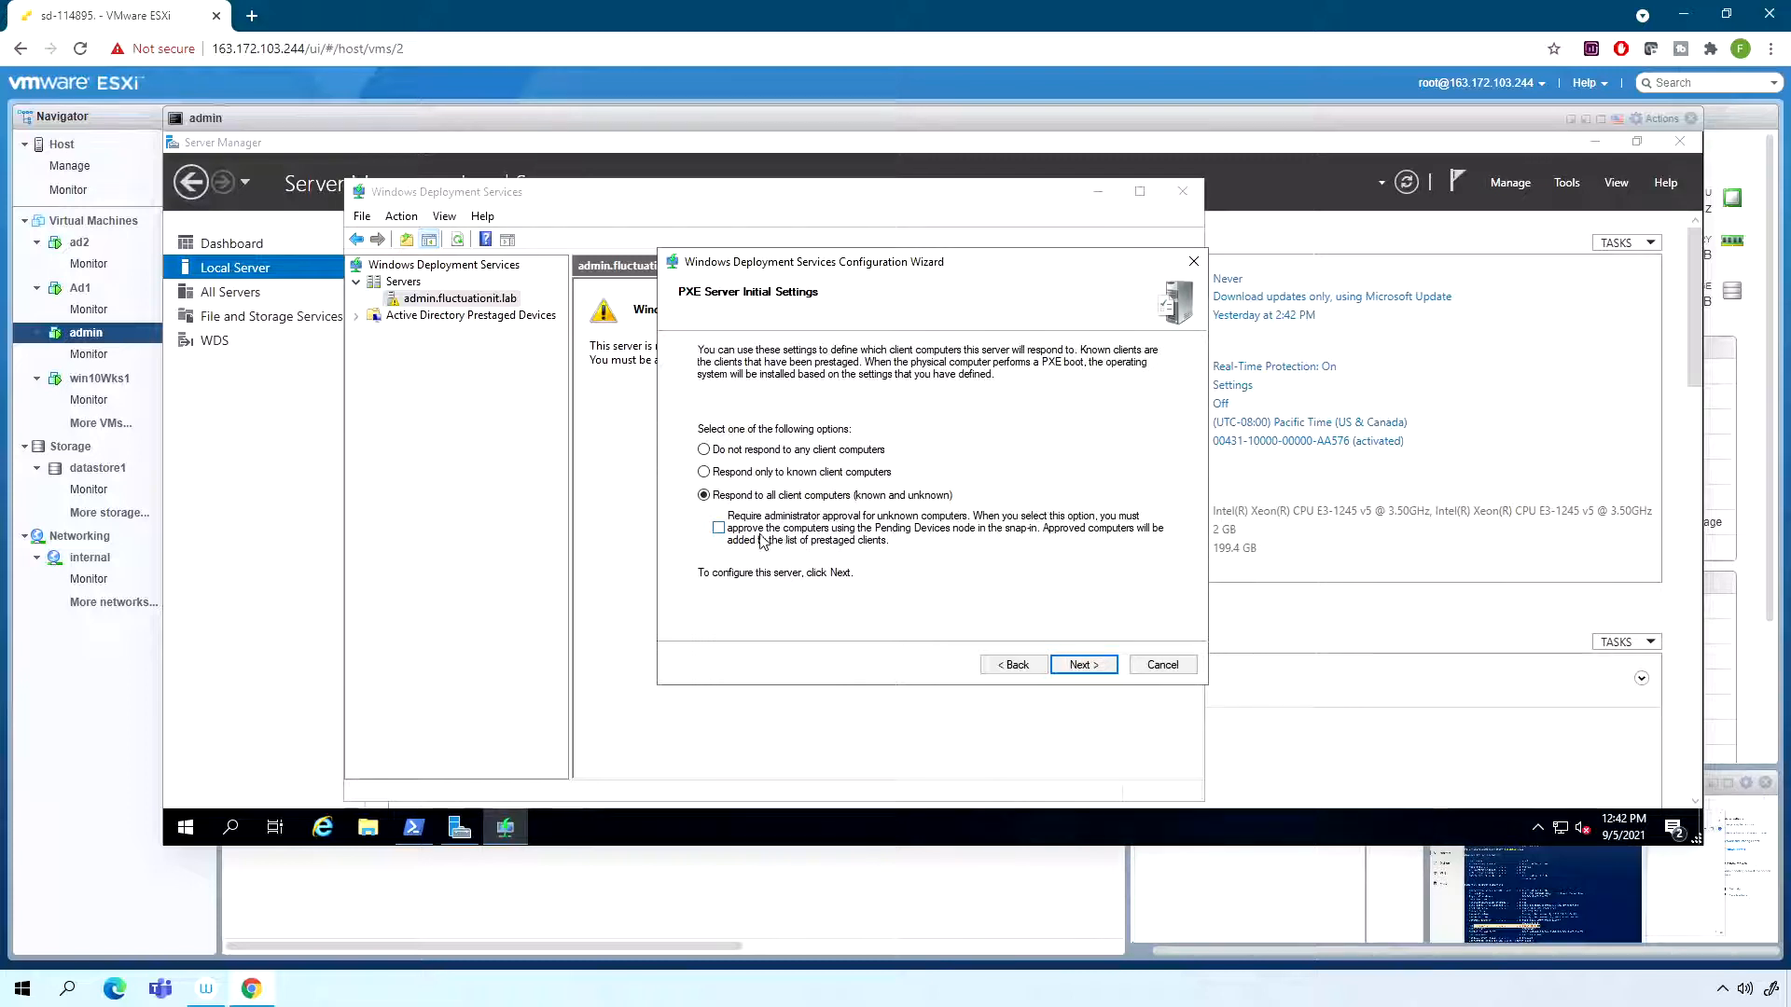
- Complete the WDS server configuration, choosing not to add images to the server now
drag(786, 274, 739, 275)
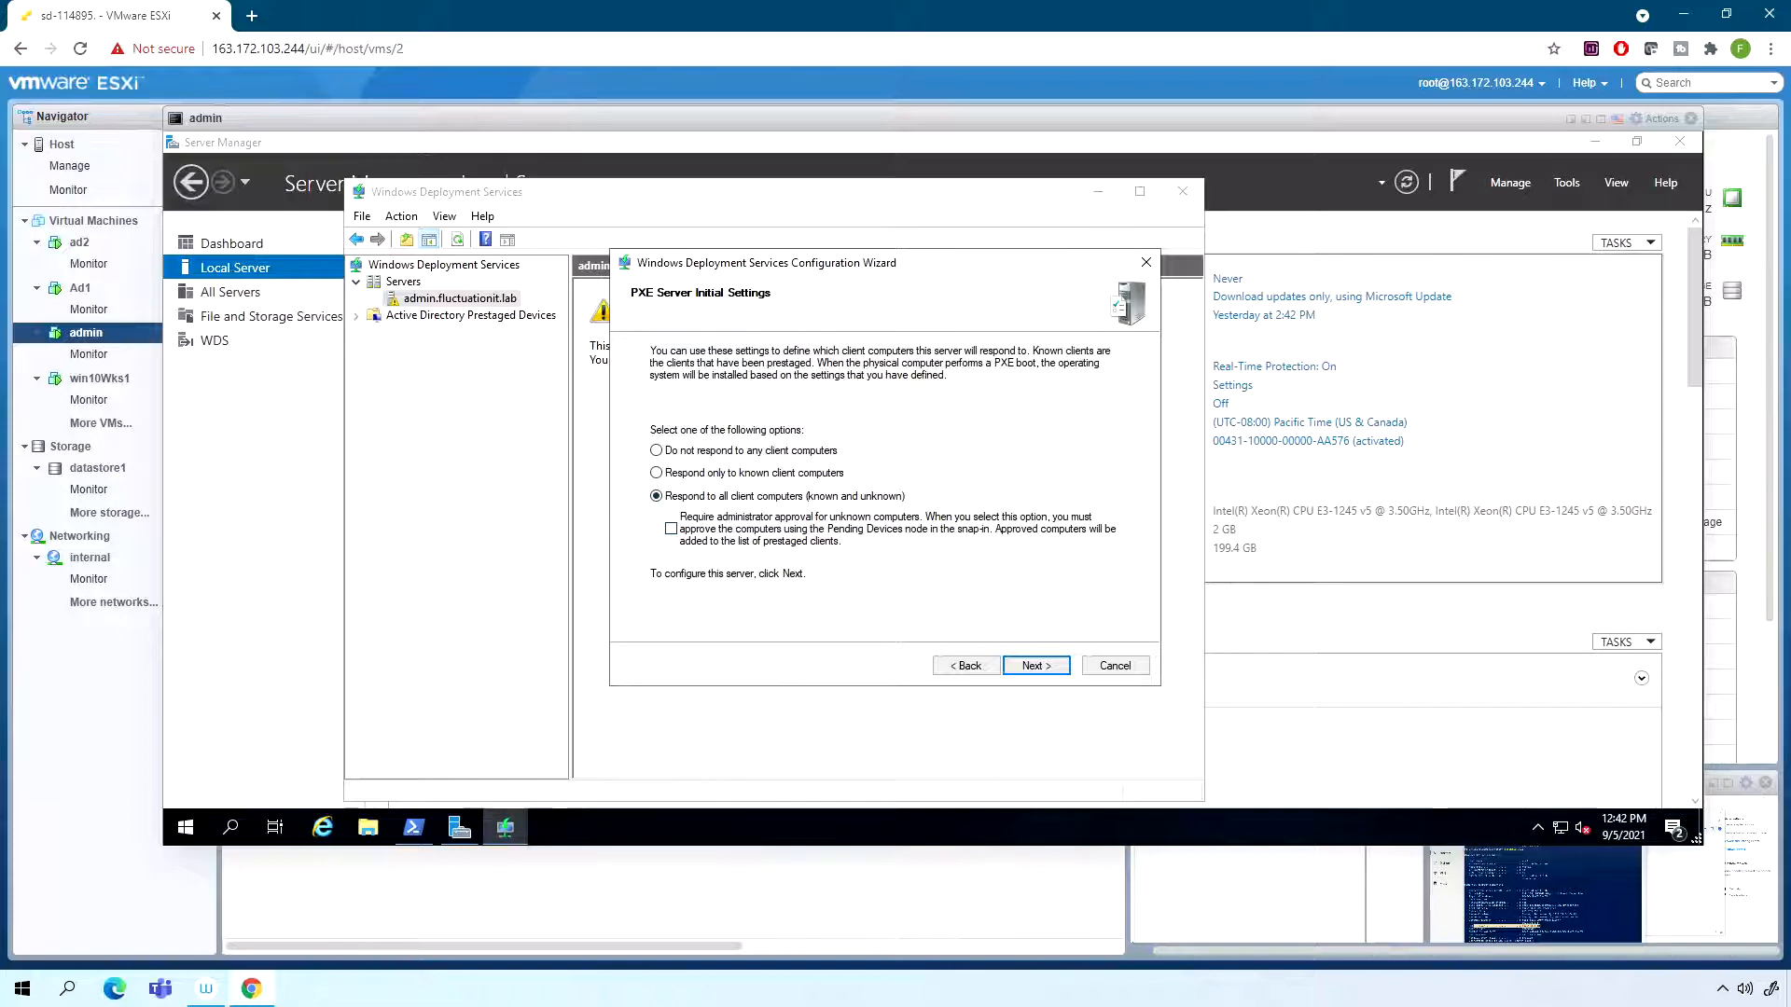
click(1046, 667)
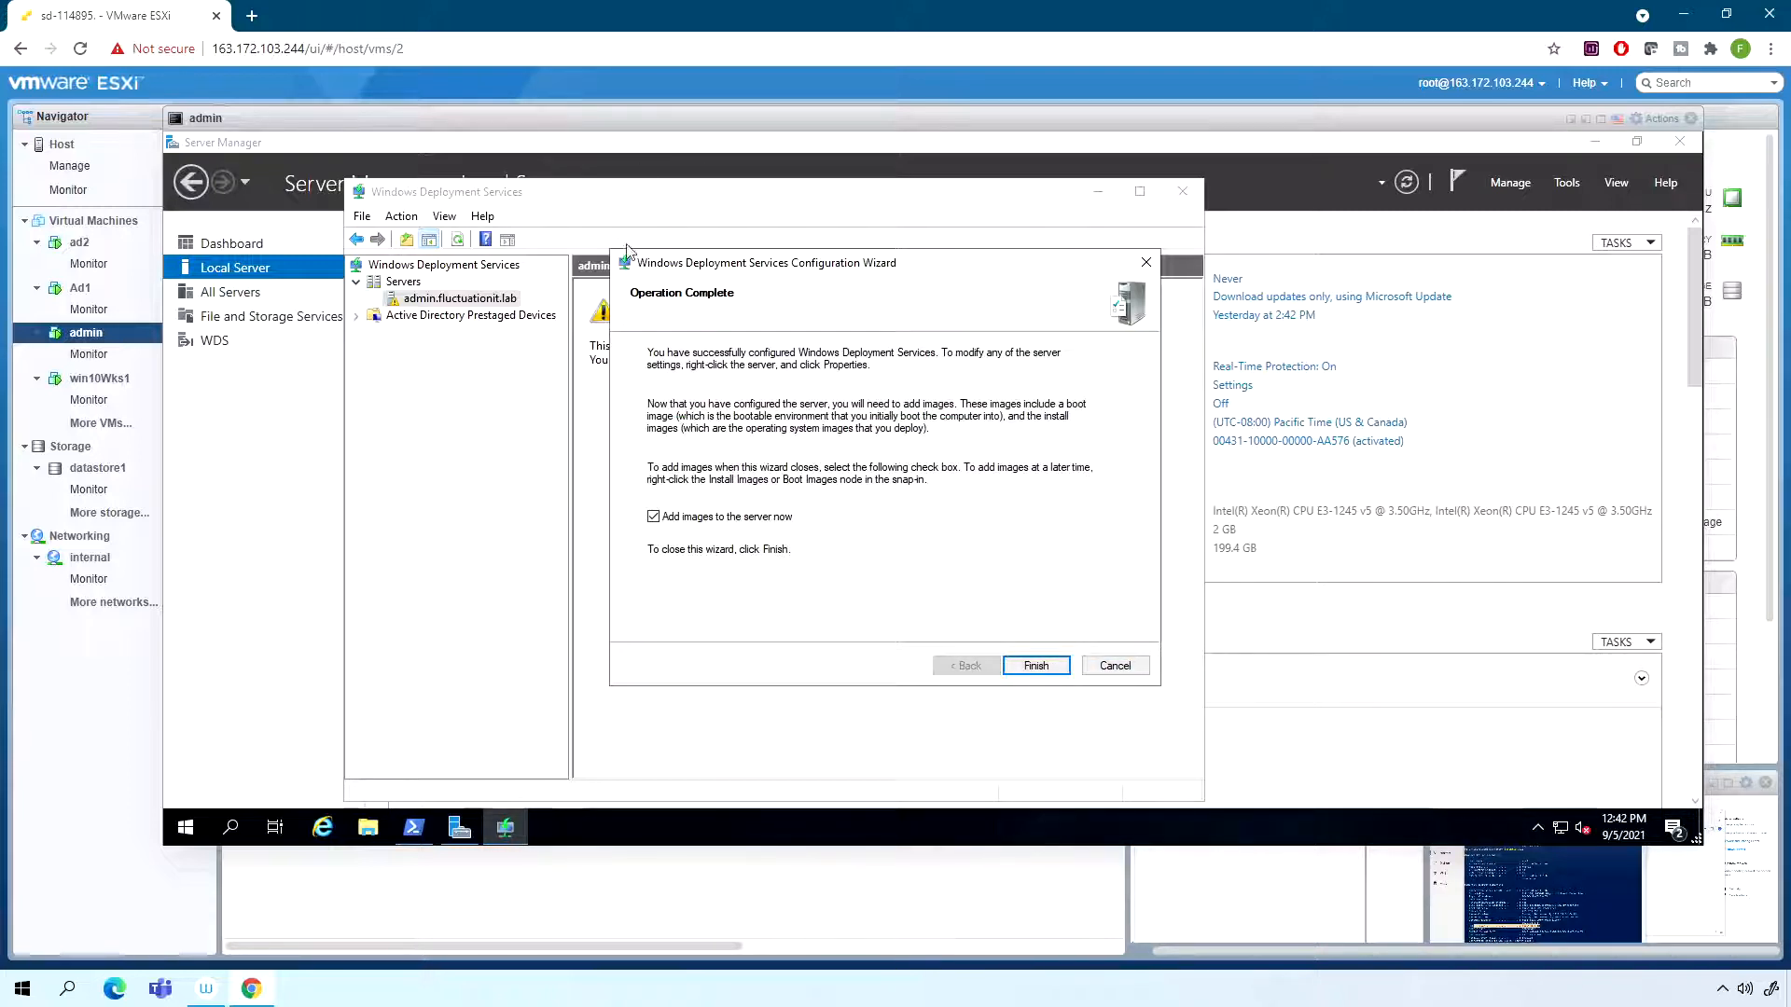
click(735, 524)
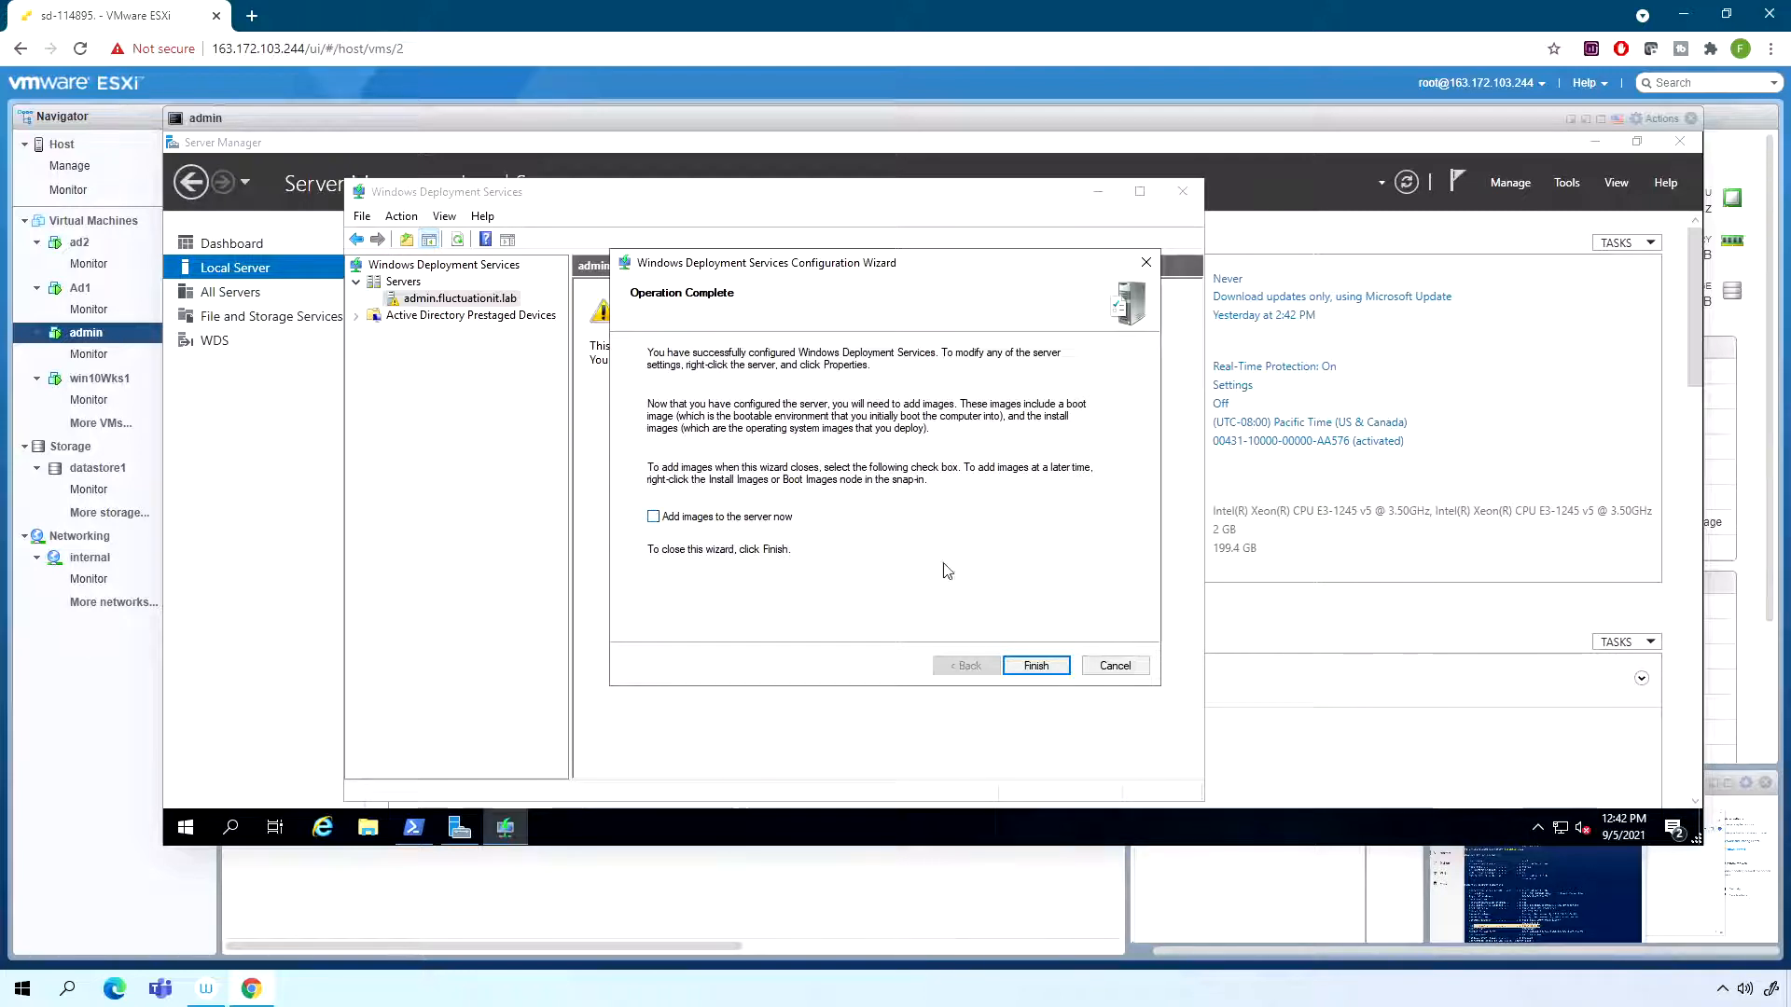
click(1044, 668)
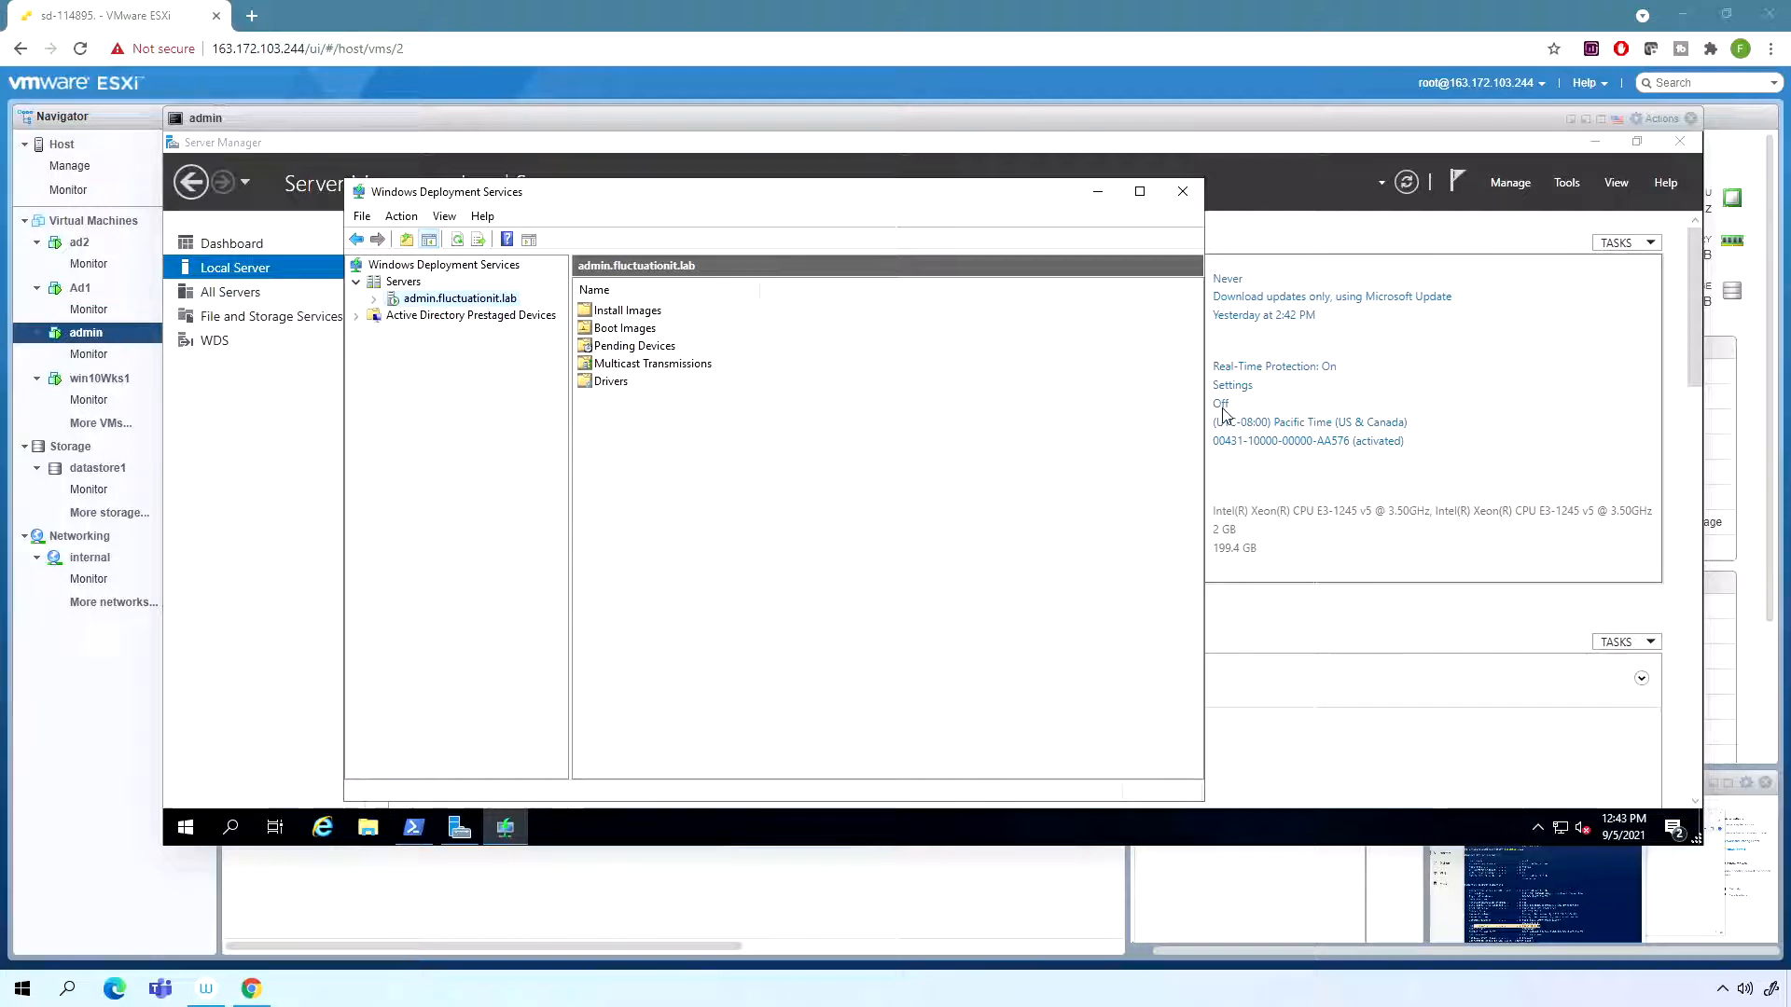
- Check in the admin virtual machine's settings which ISO file is attached to CD/DVD Drive 1, leaving the settings unchanged
click(1661, 119)
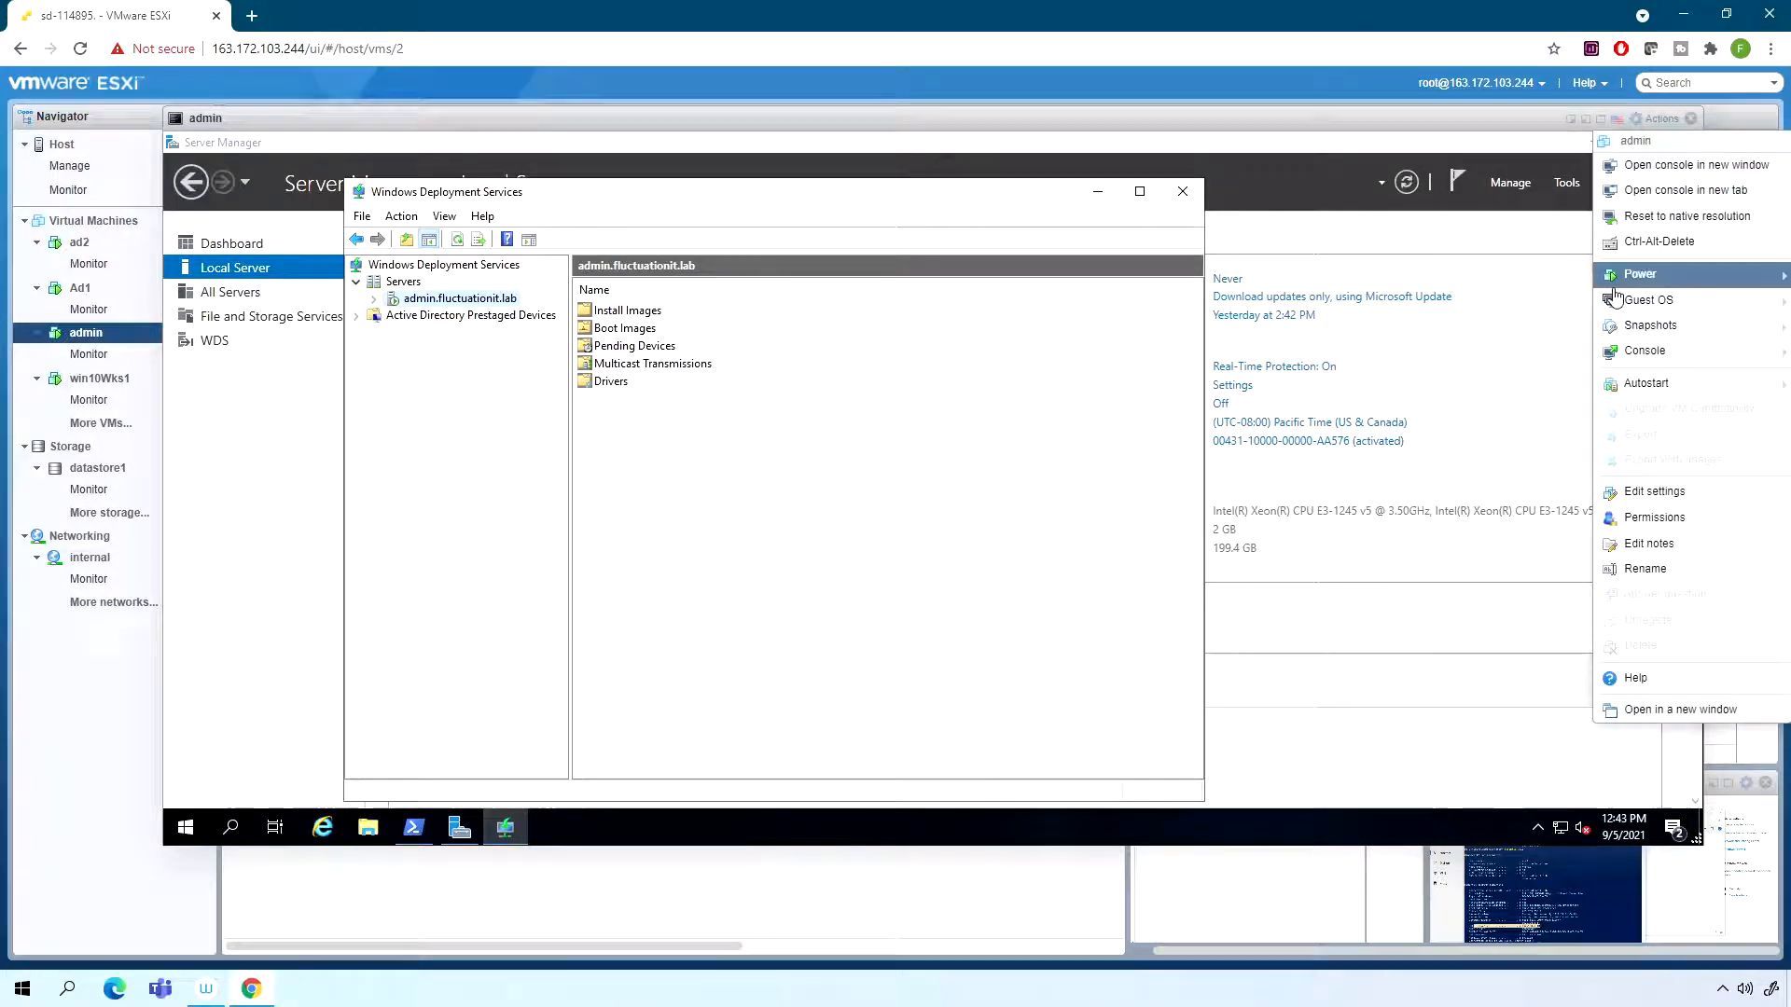
click(1683, 493)
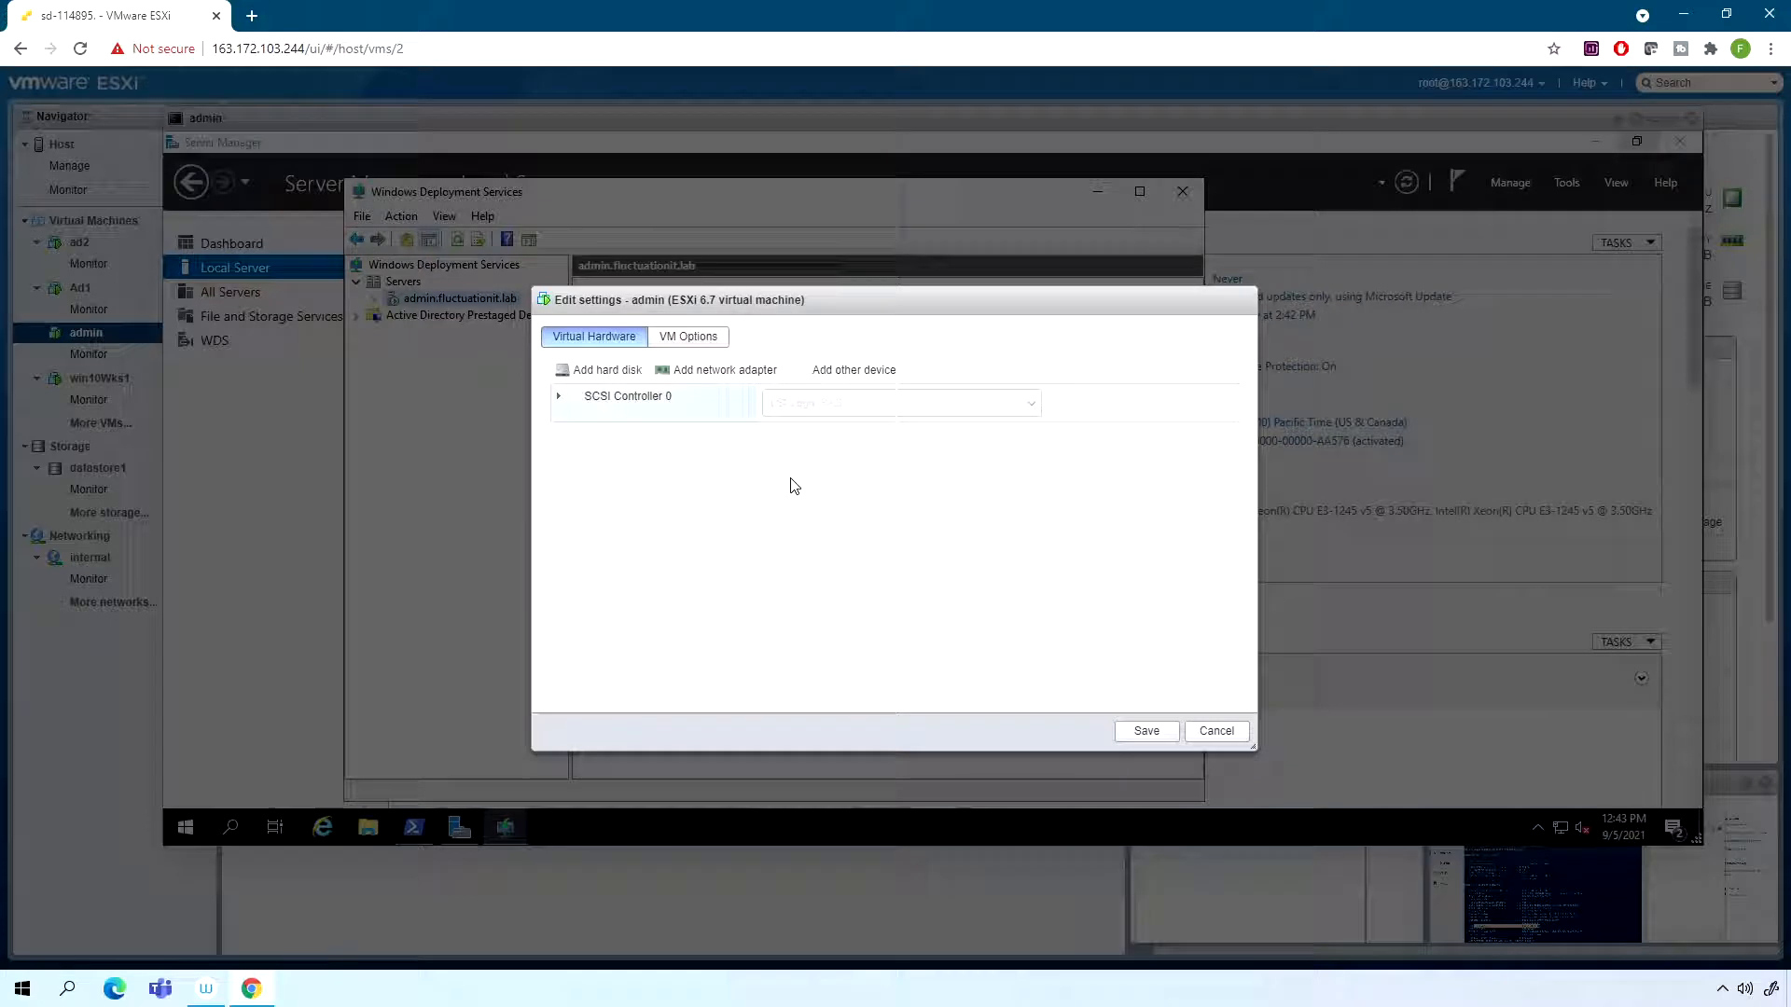
scroll(817, 671, down, 1)
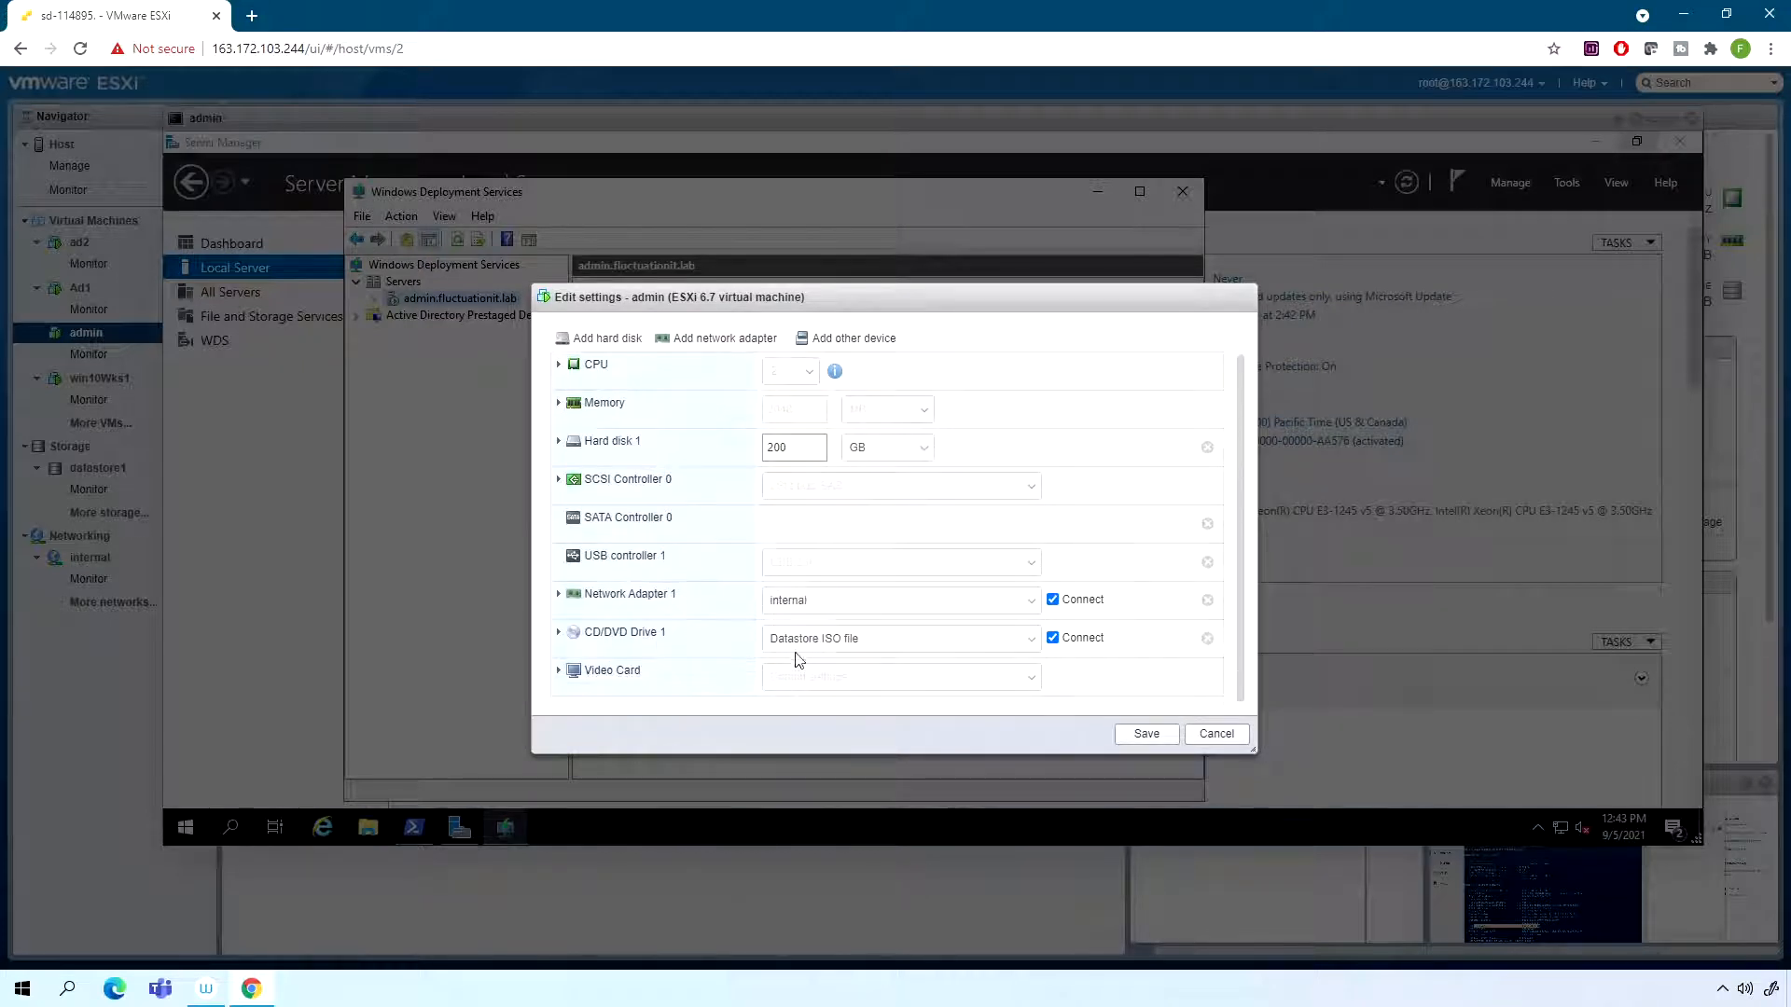
click(558, 631)
scroll(807, 624, down, 3)
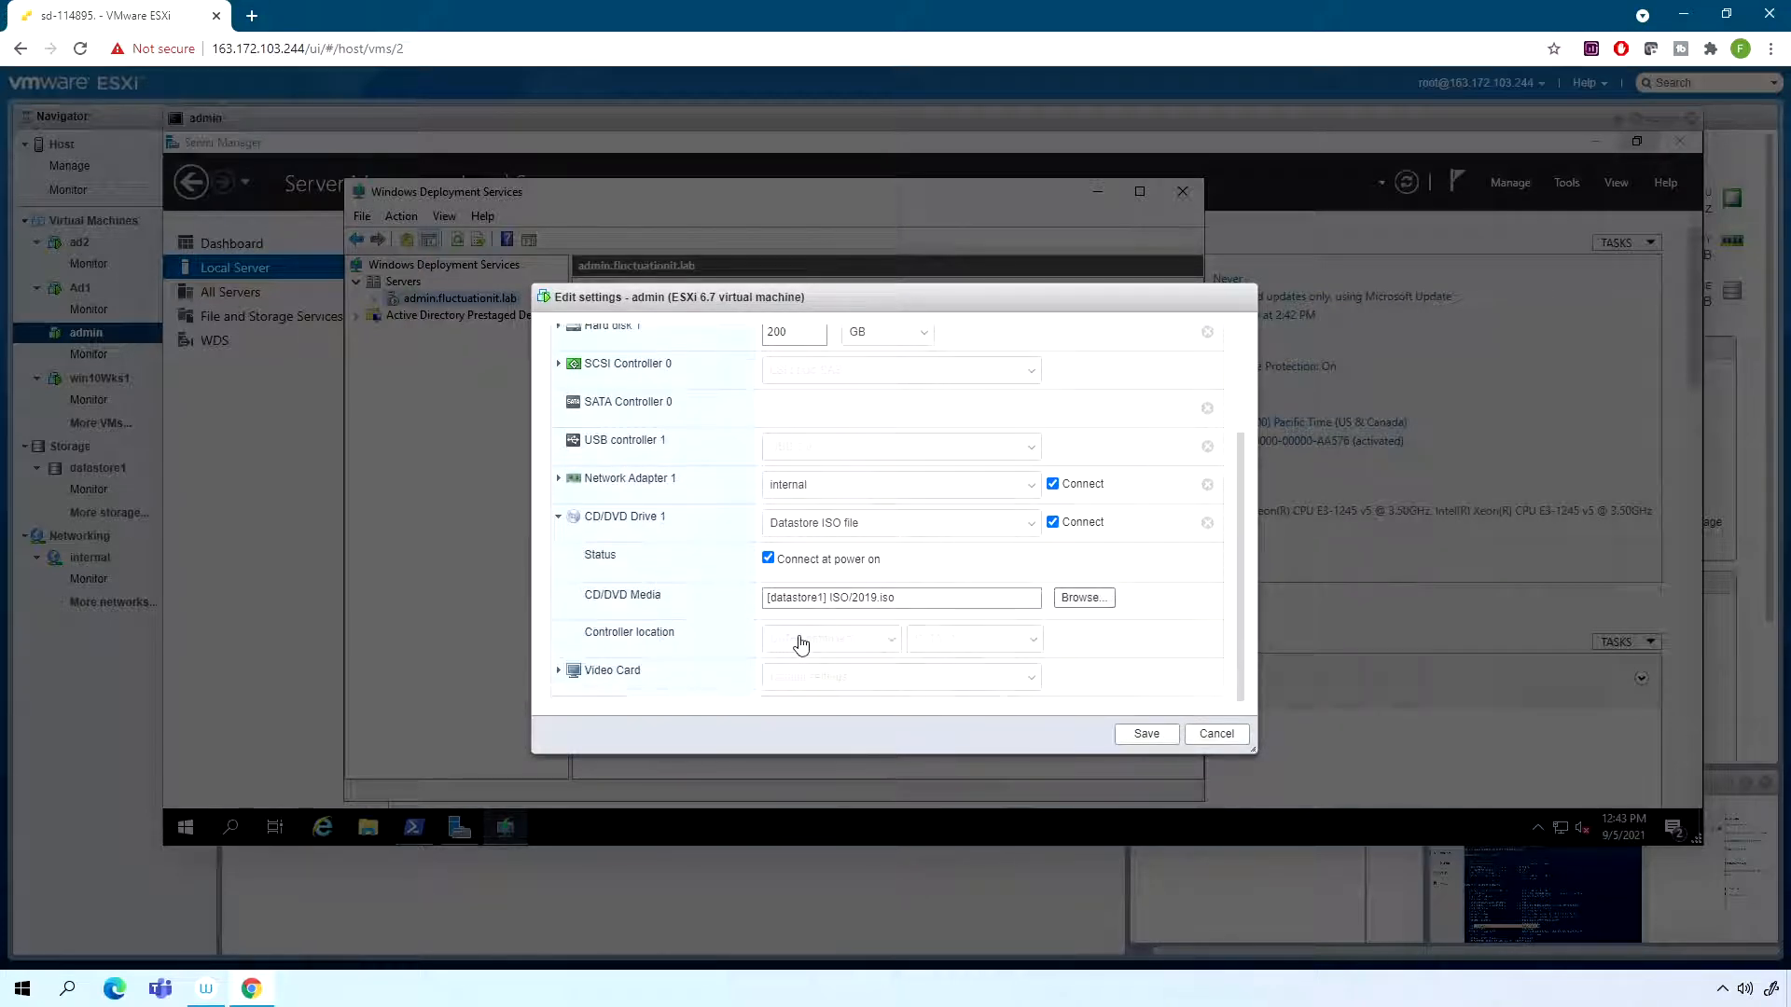
click(1215, 735)
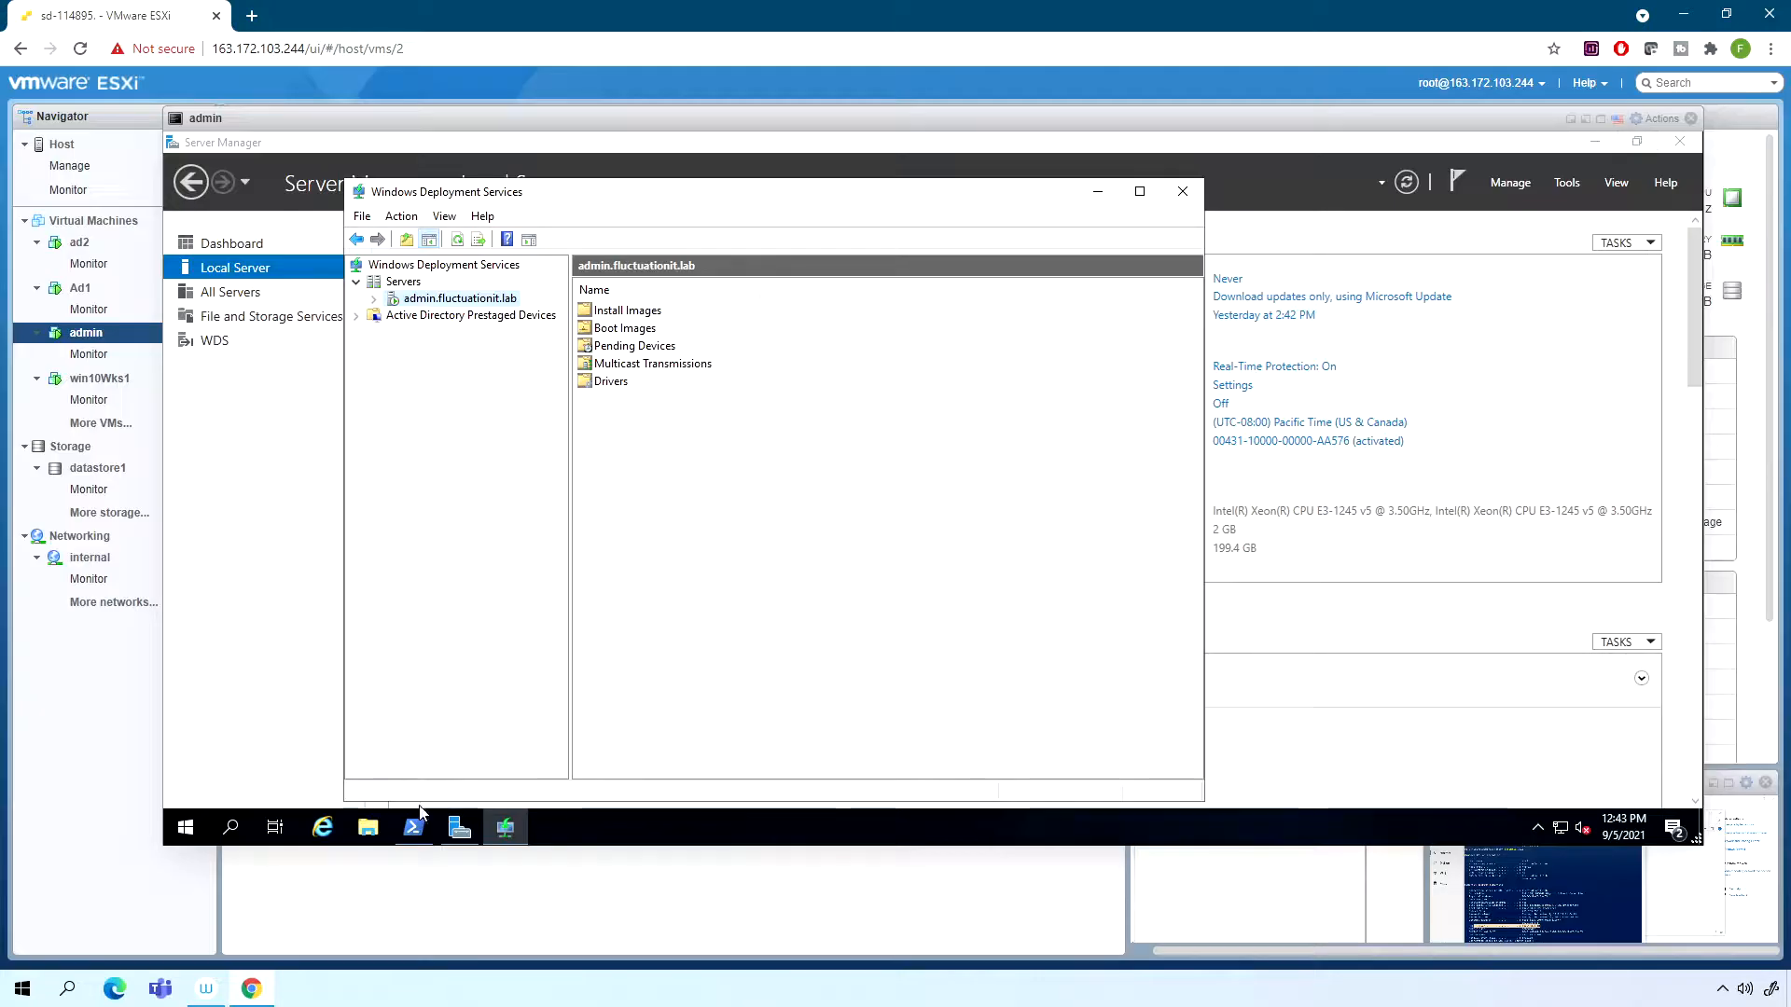
- Browse the DVD drive's sources folder in File Explorer and locate the install.wim and boot.wim files
click(367, 829)
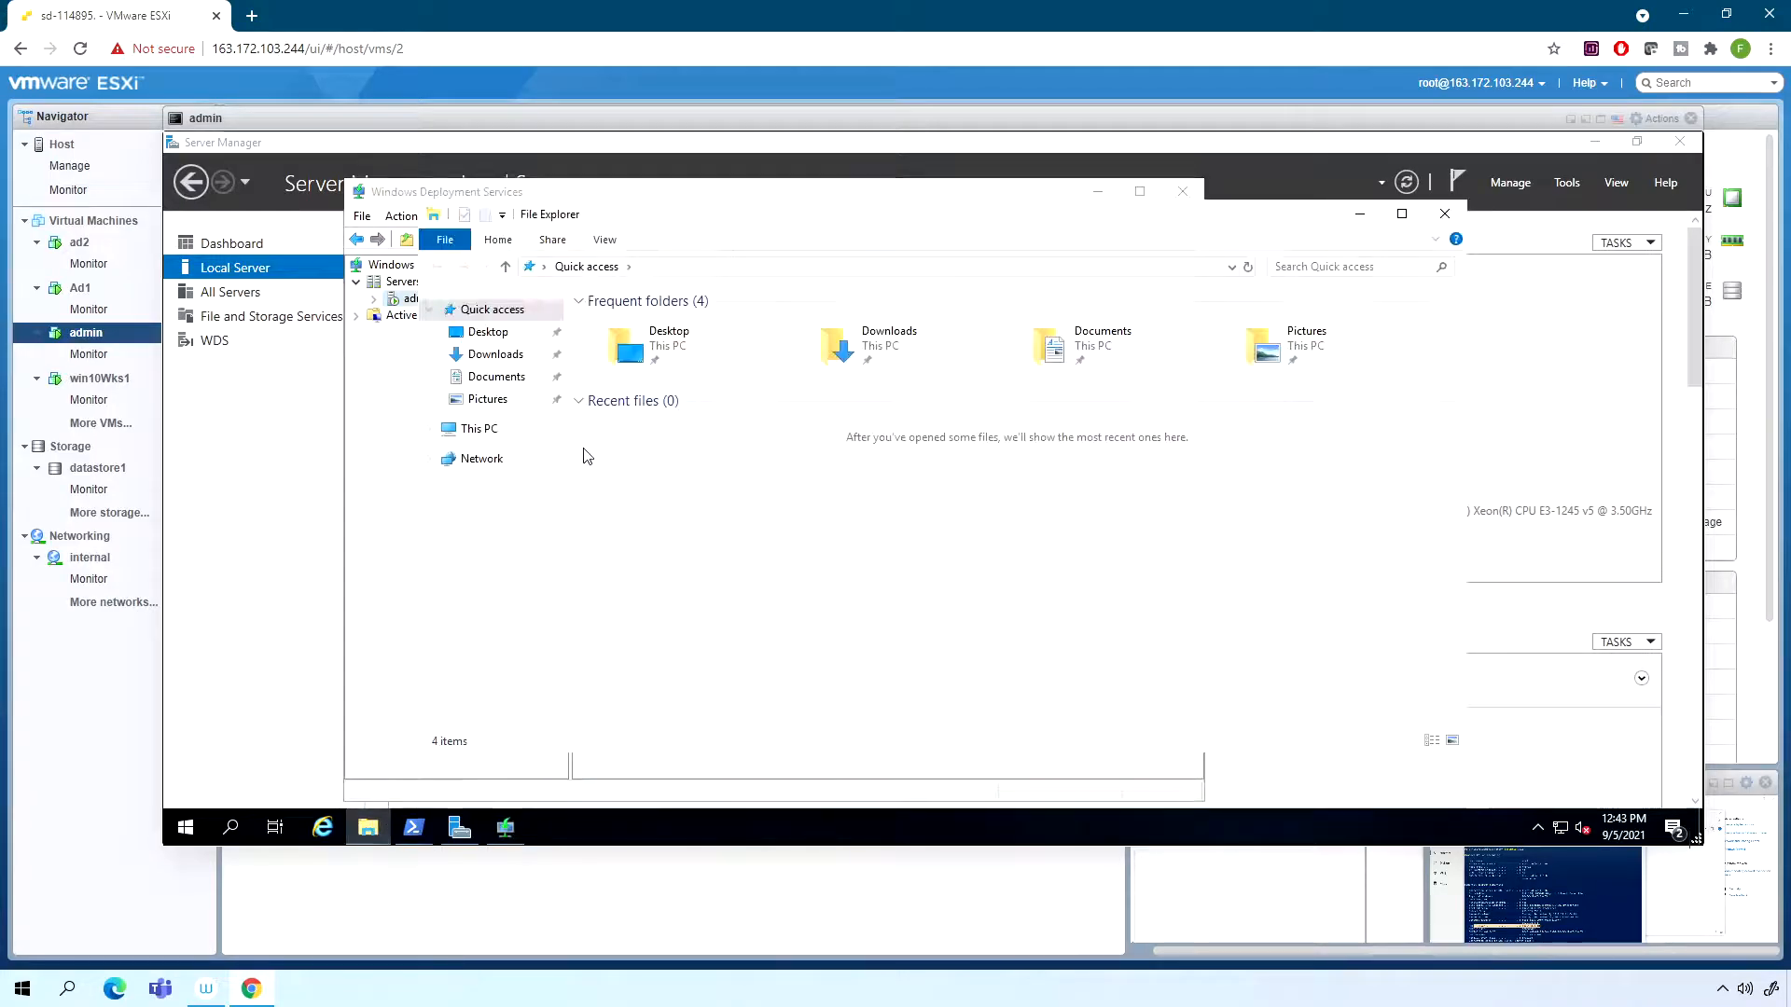
click(477, 429)
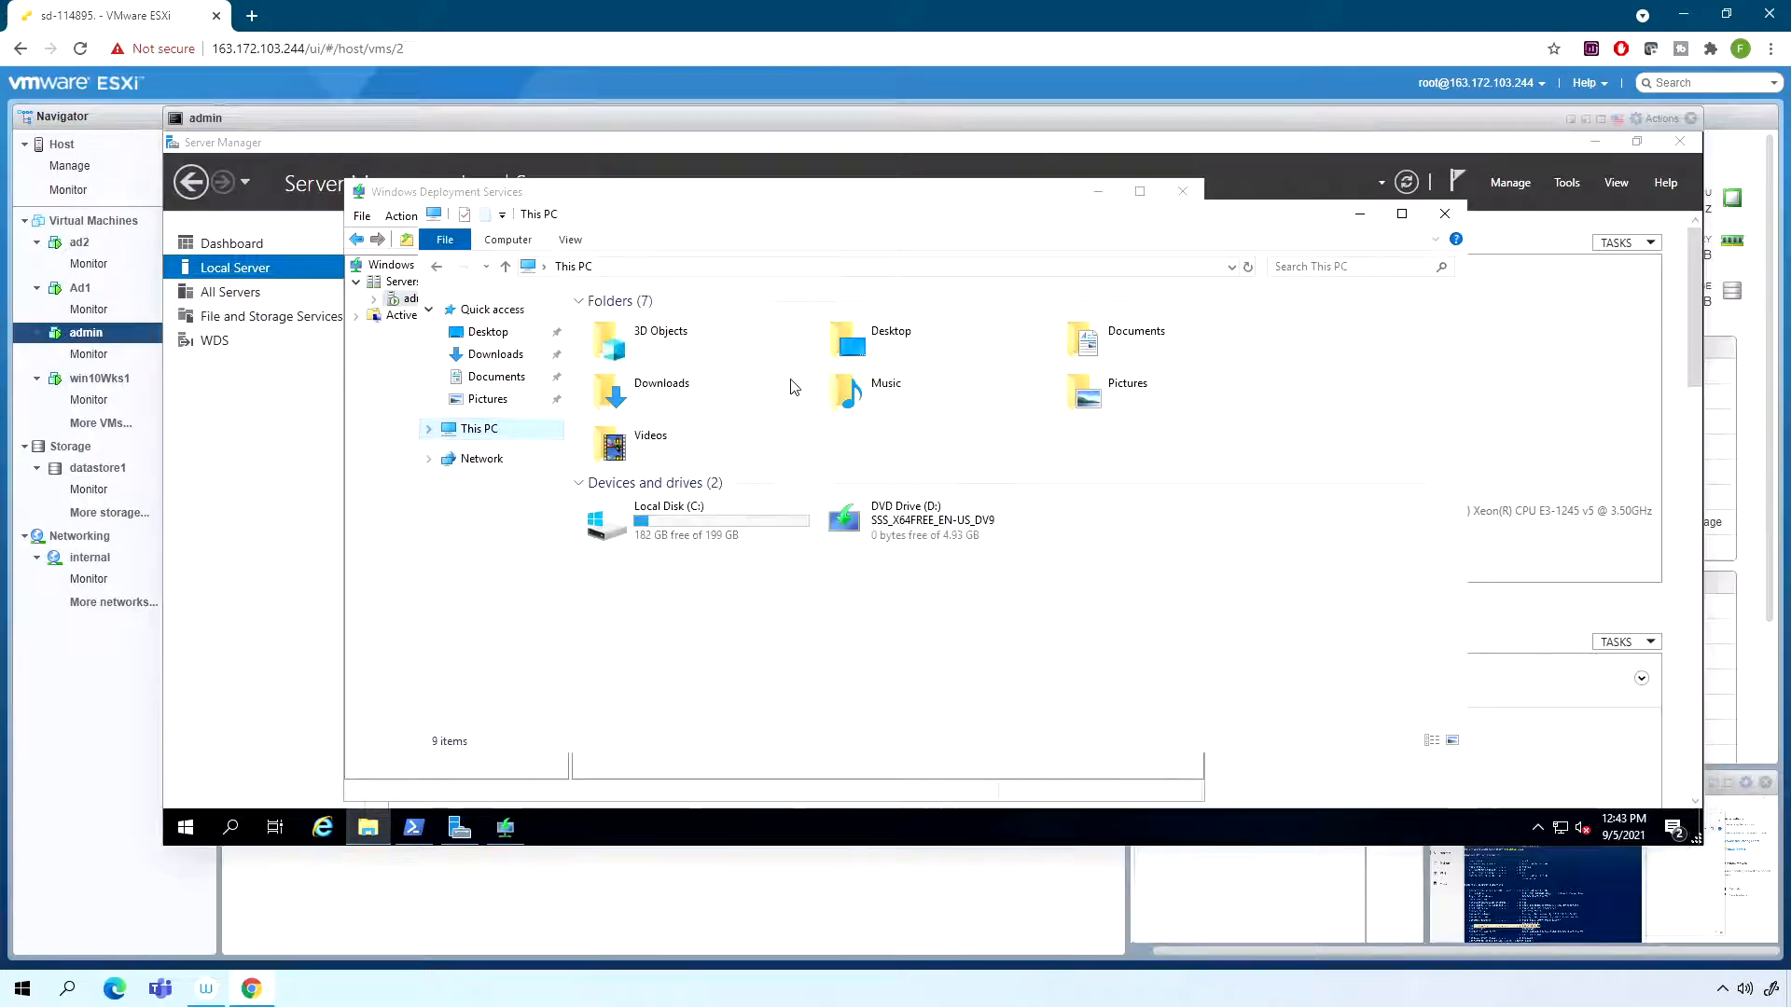
right_click(892, 524)
click(915, 539)
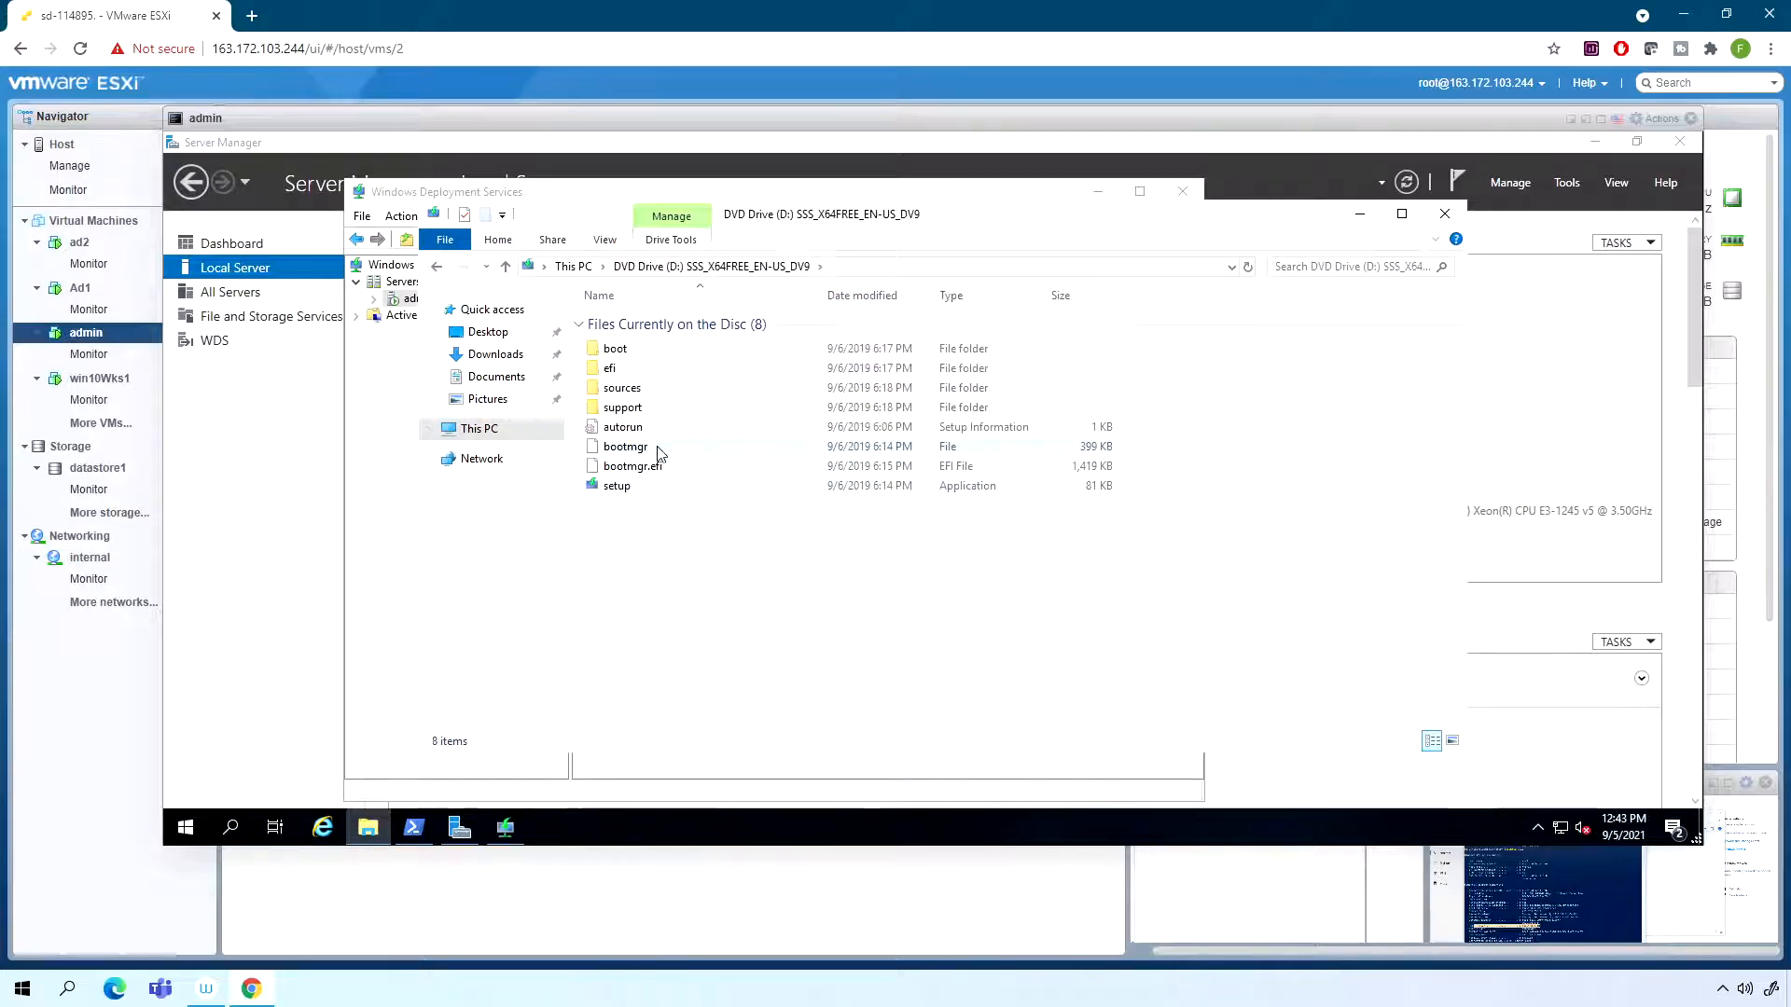
double_click(629, 388)
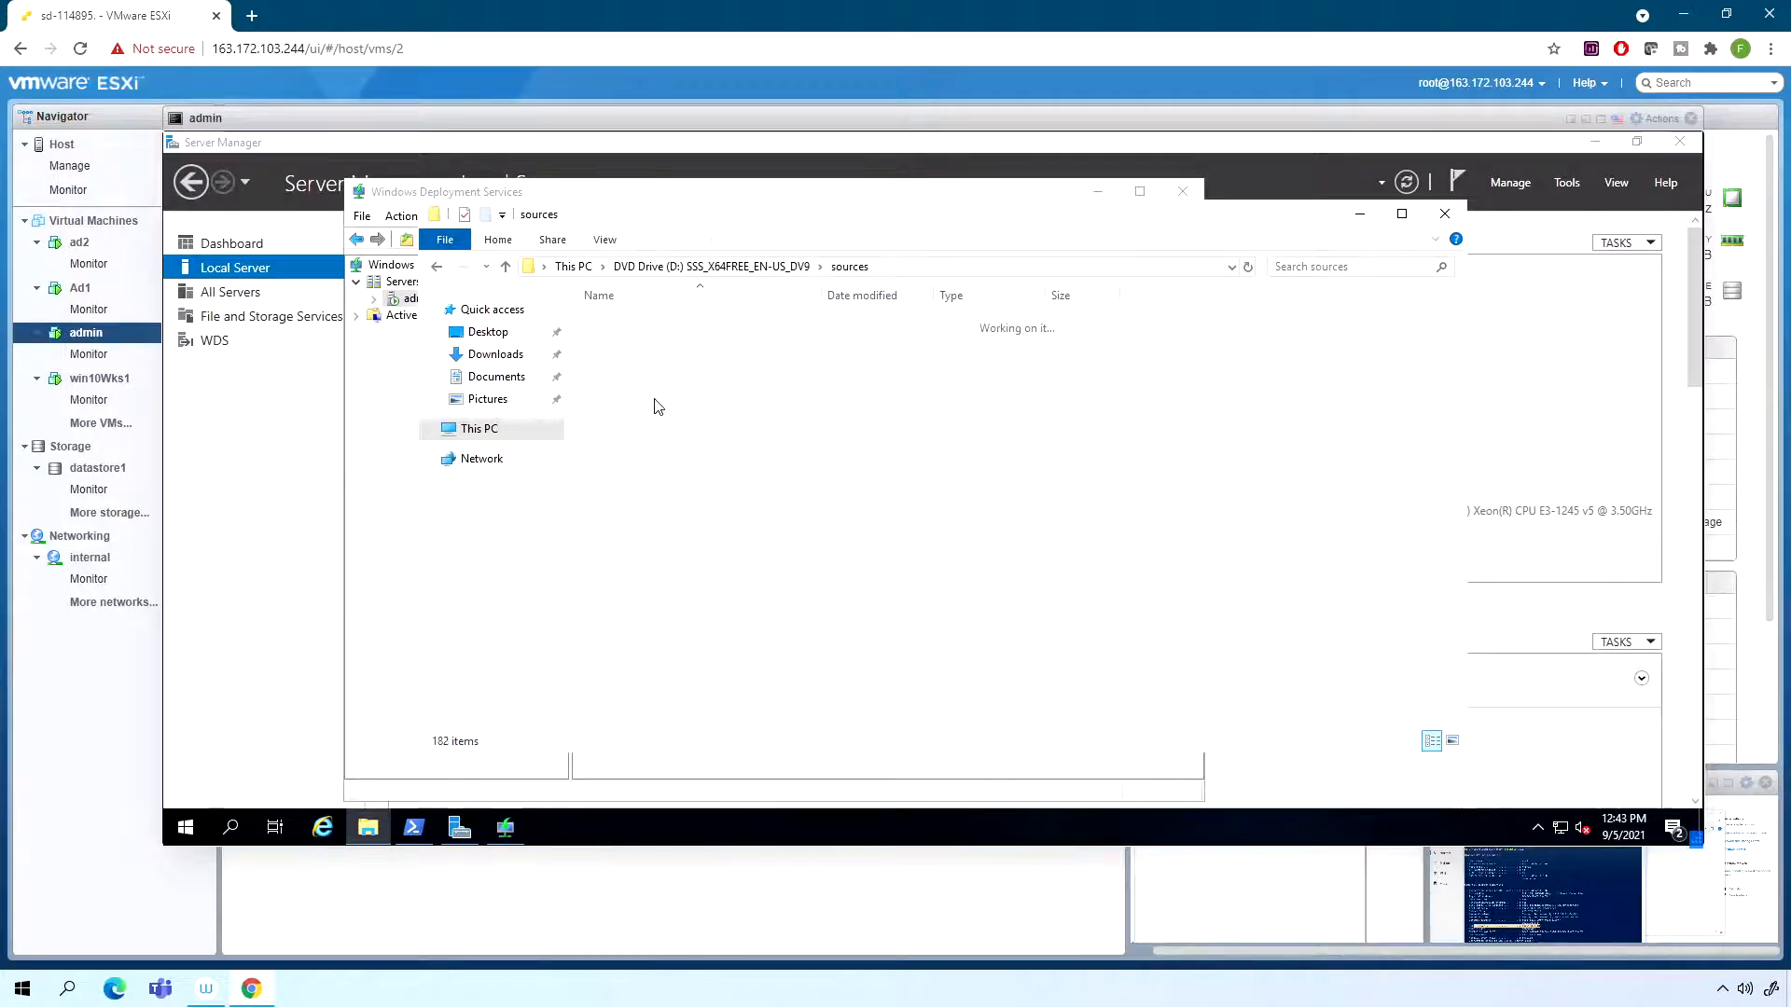
click(706, 562)
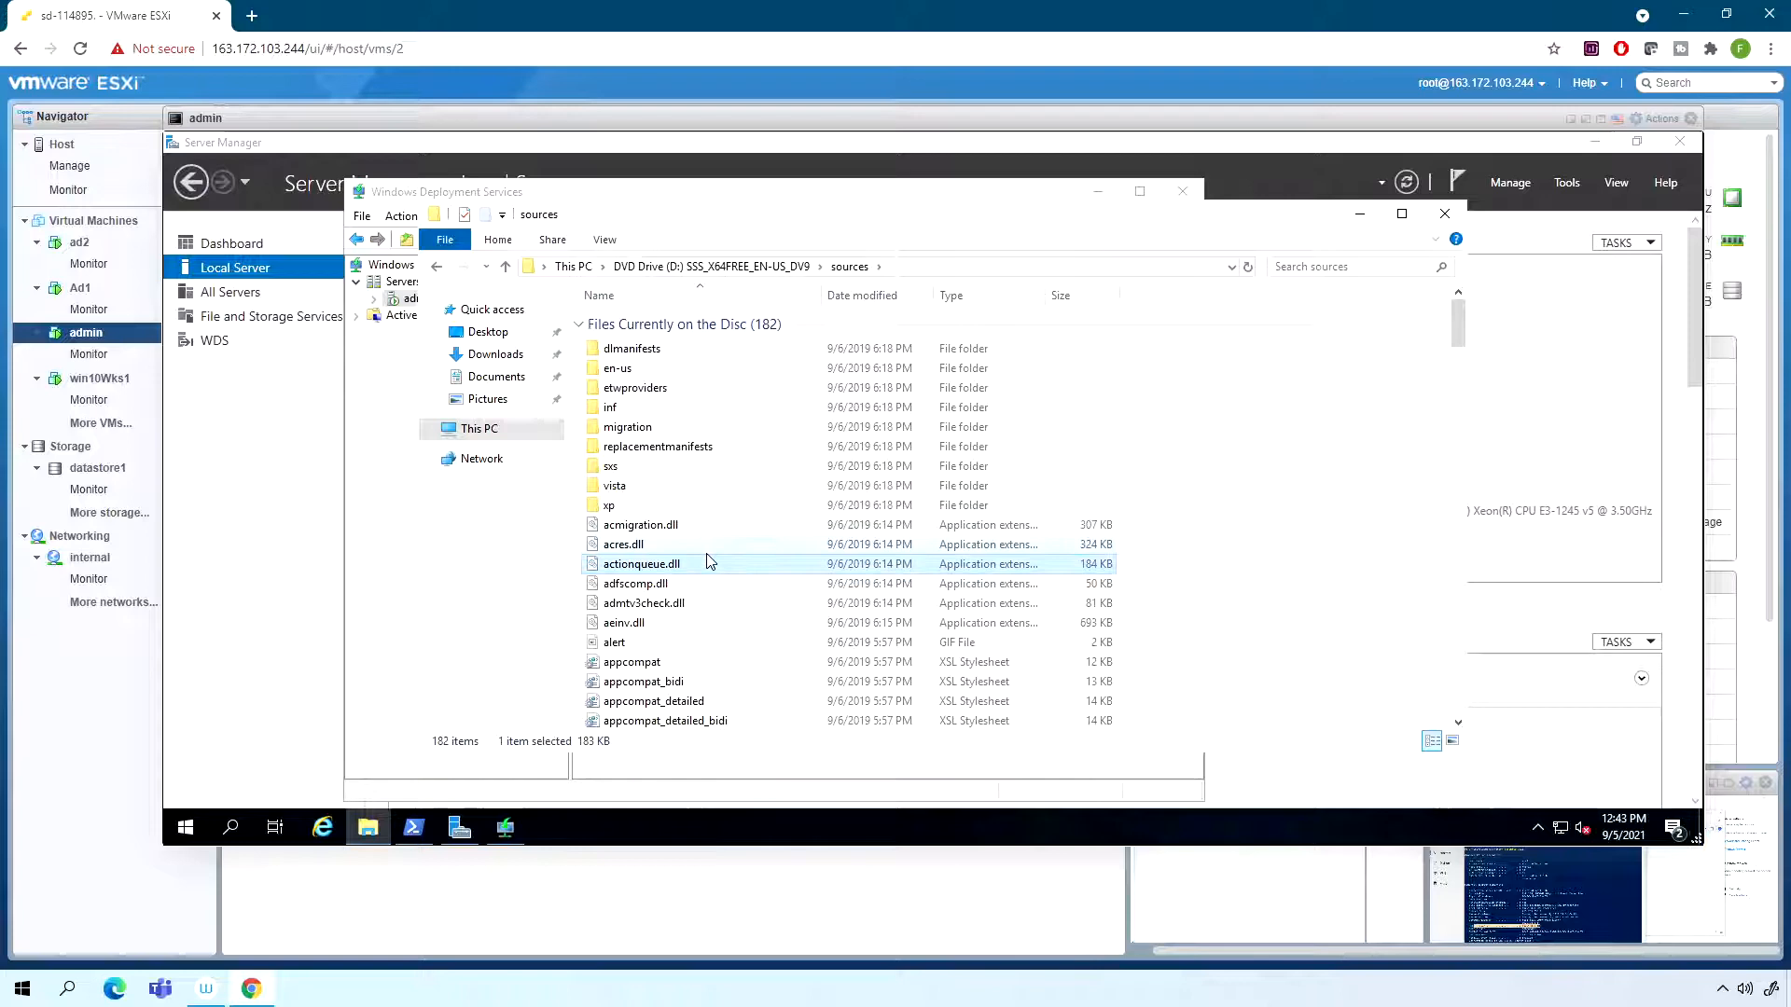
text(install)
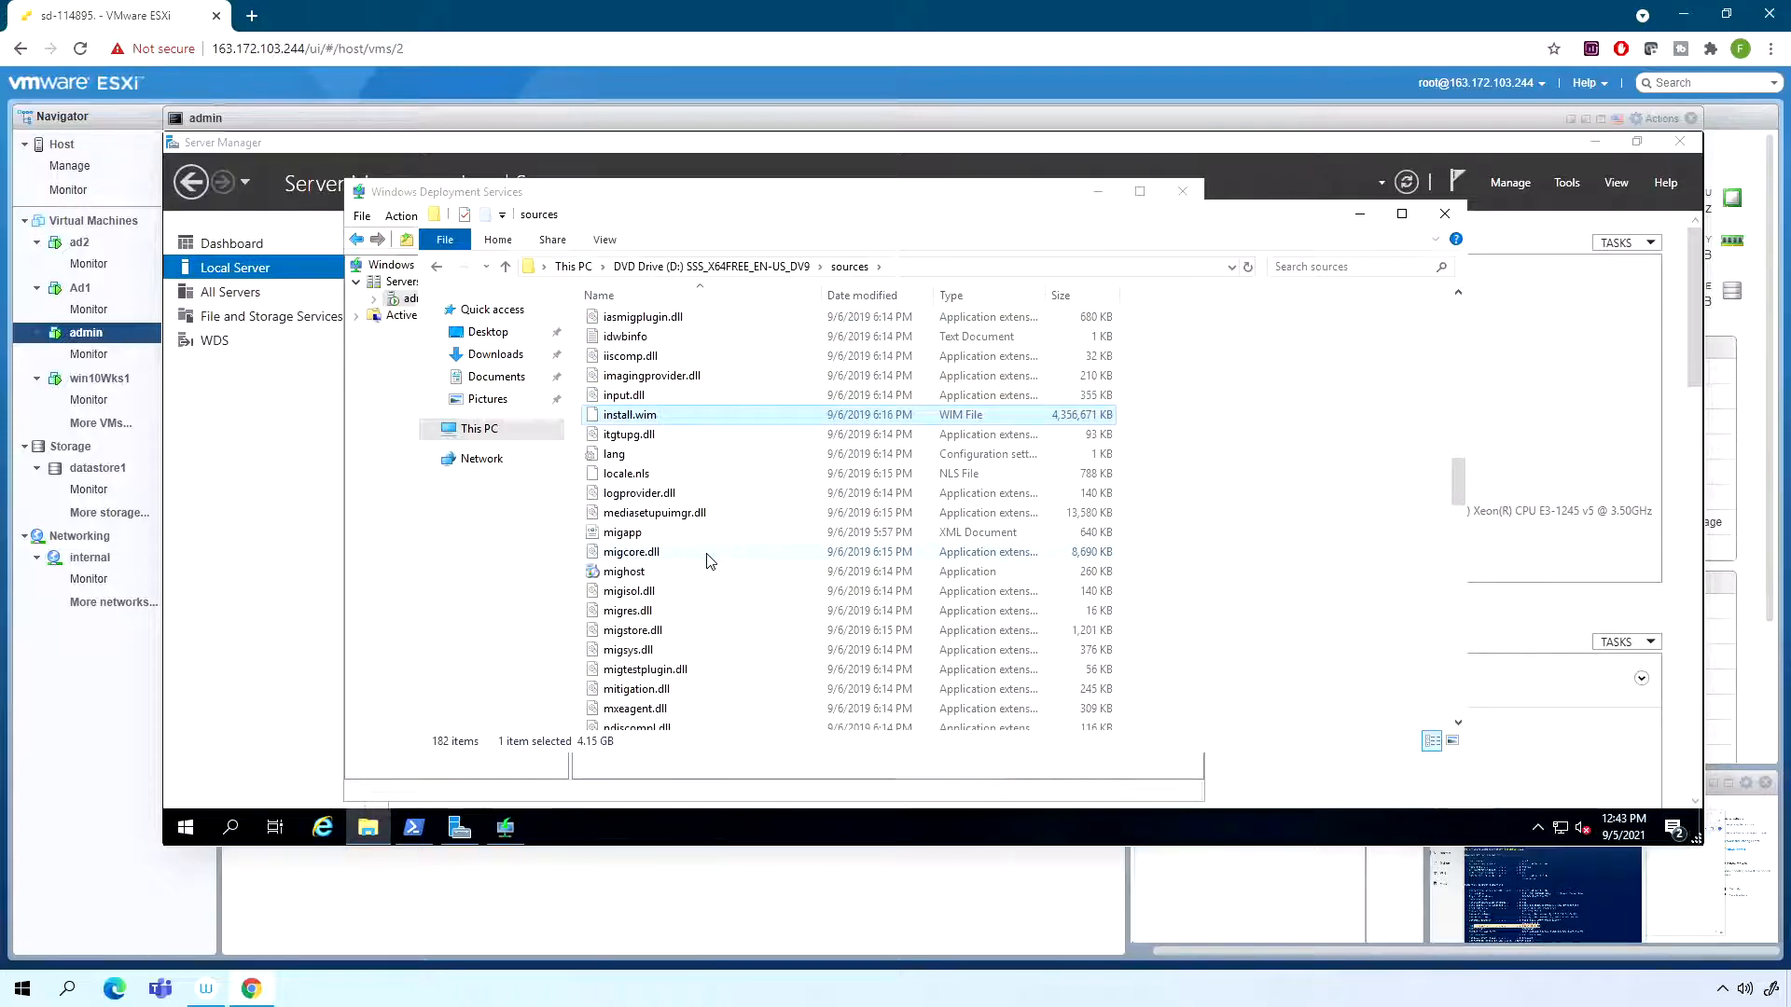
click(706, 557)
text(boot)
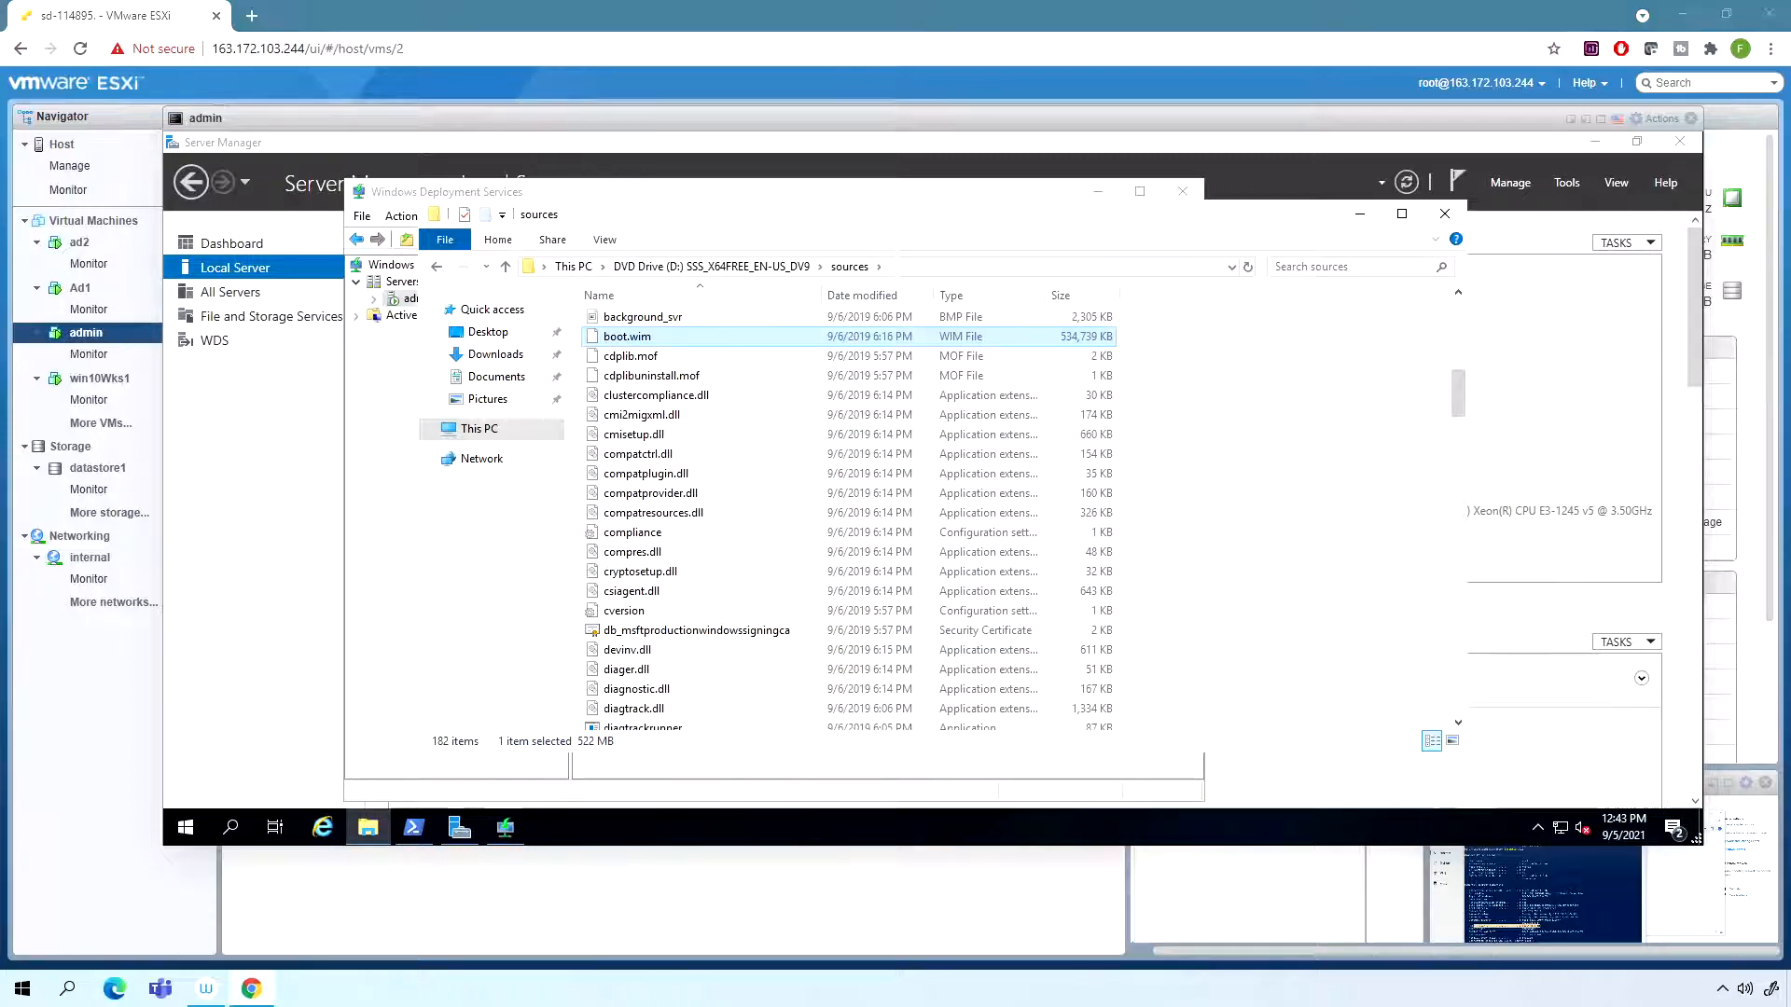
- Start adding a boot image to the WDS server and select D:\sources\boot.wim as its image file
click(514, 200)
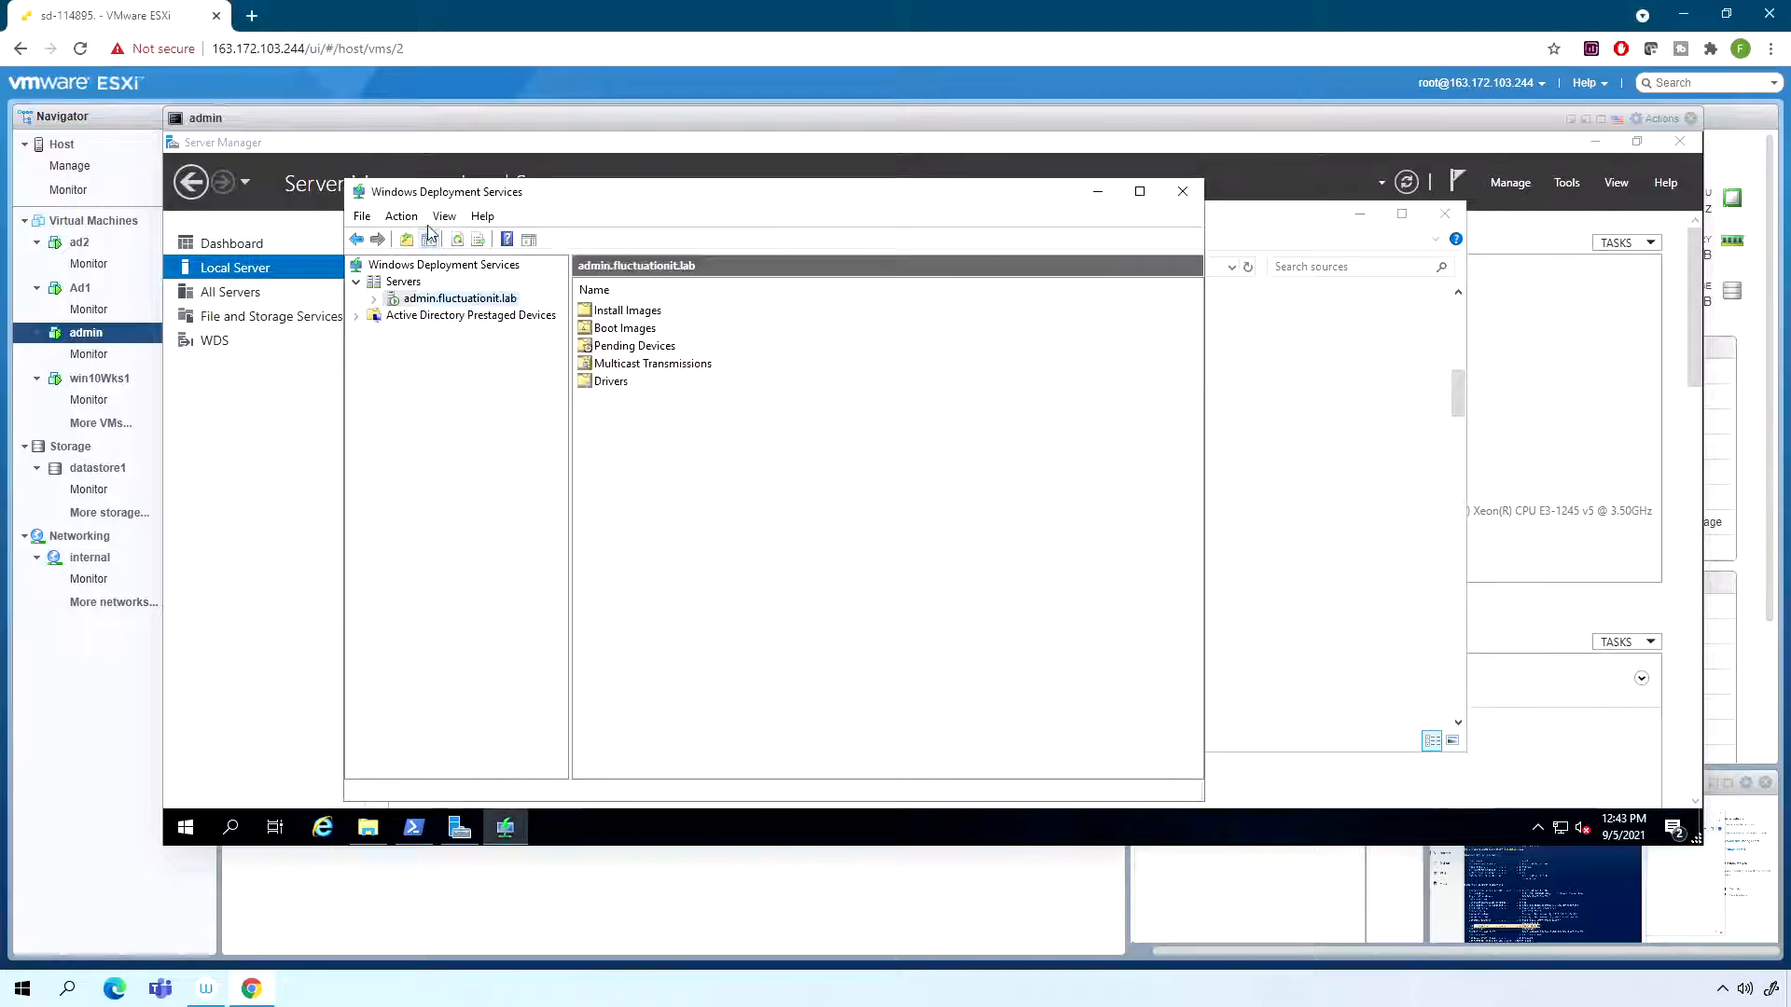
click(629, 330)
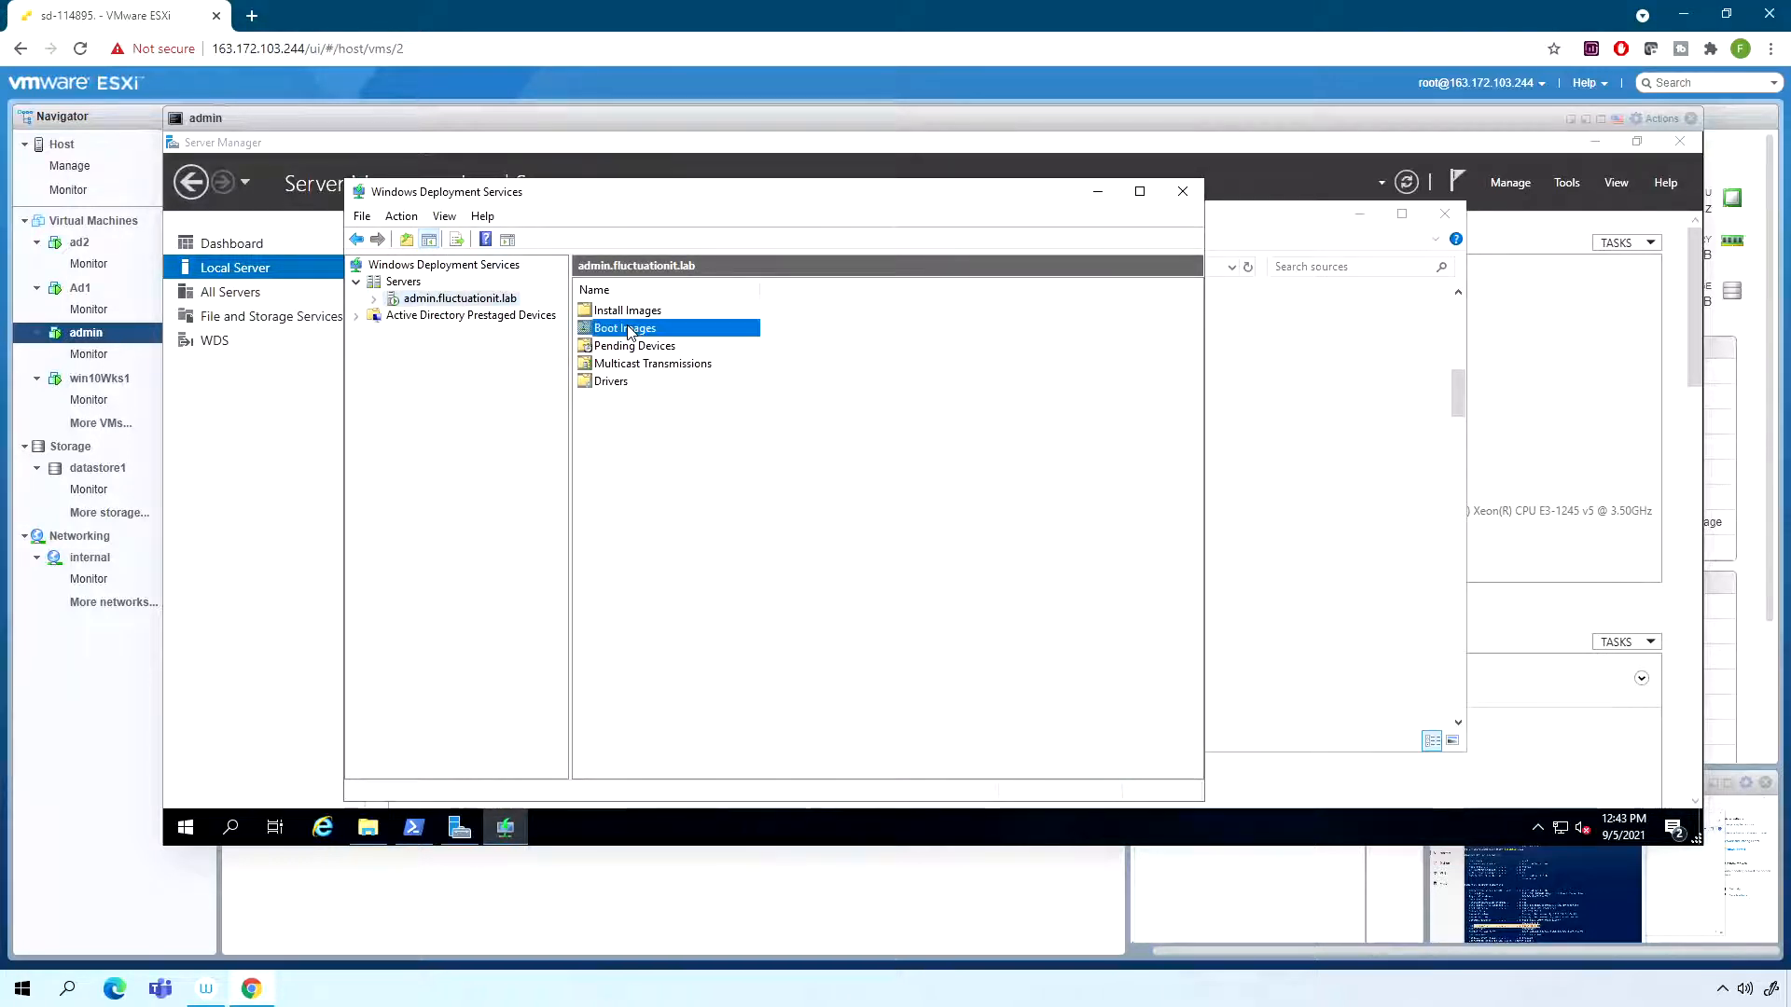
right_click(623, 329)
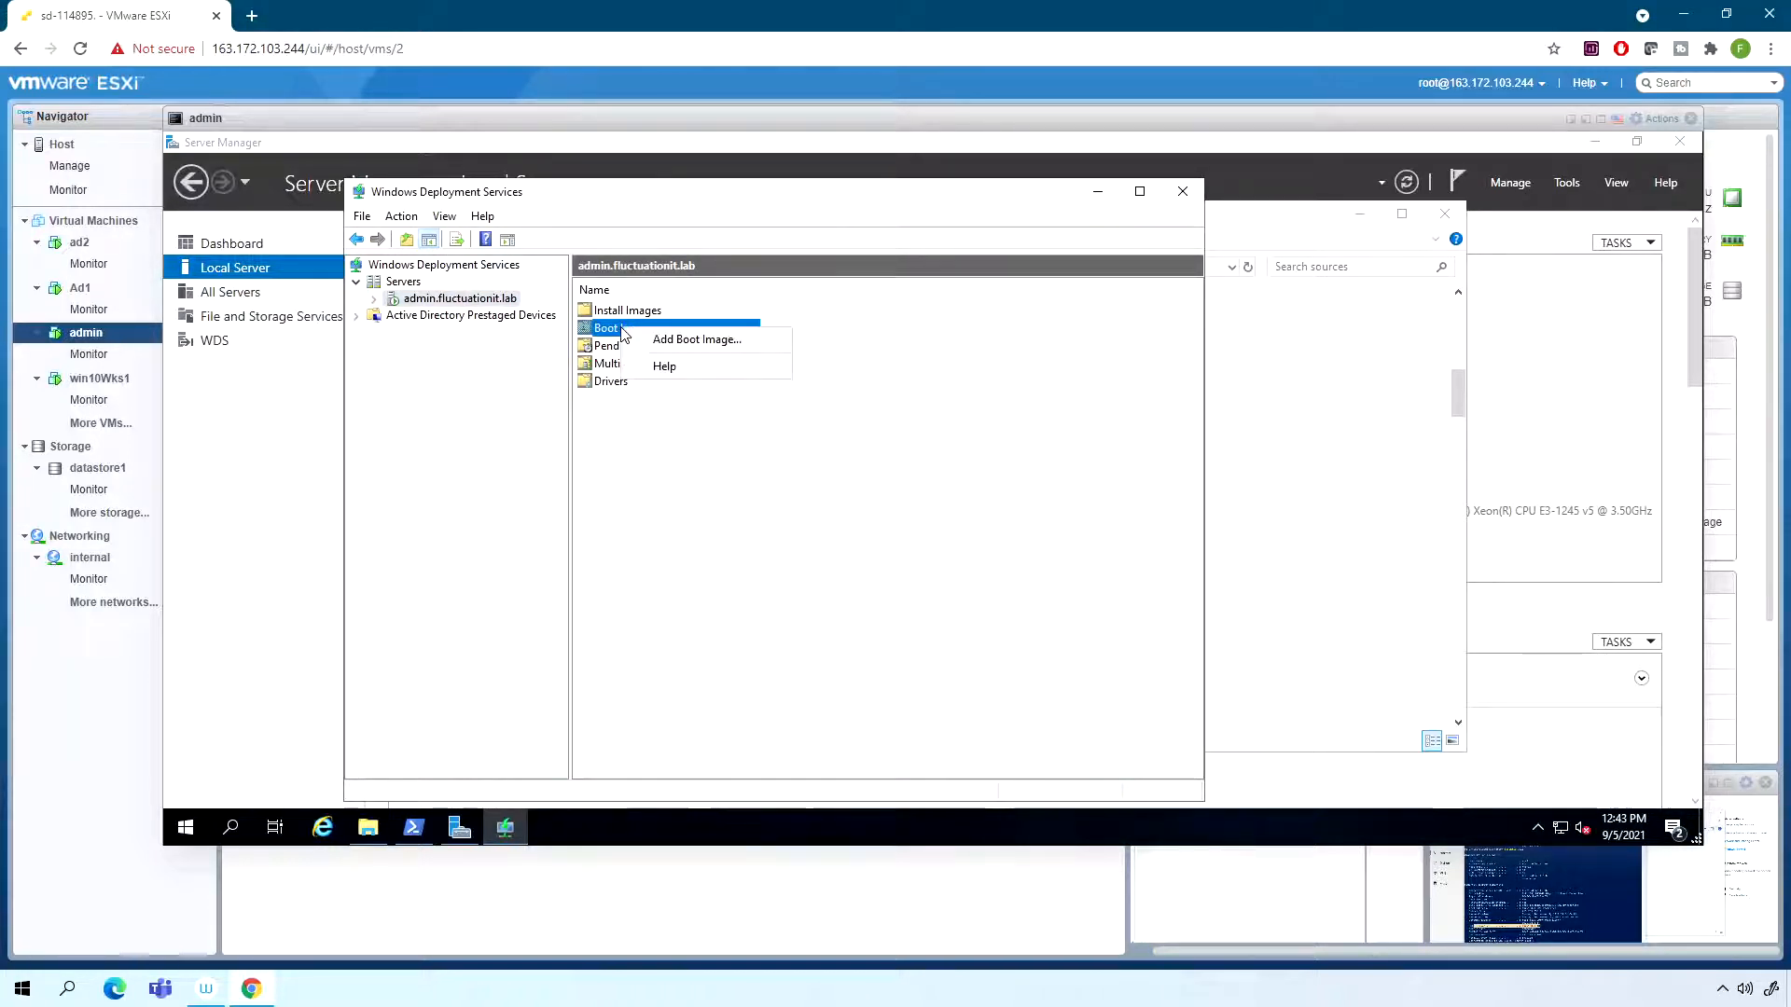
click(691, 341)
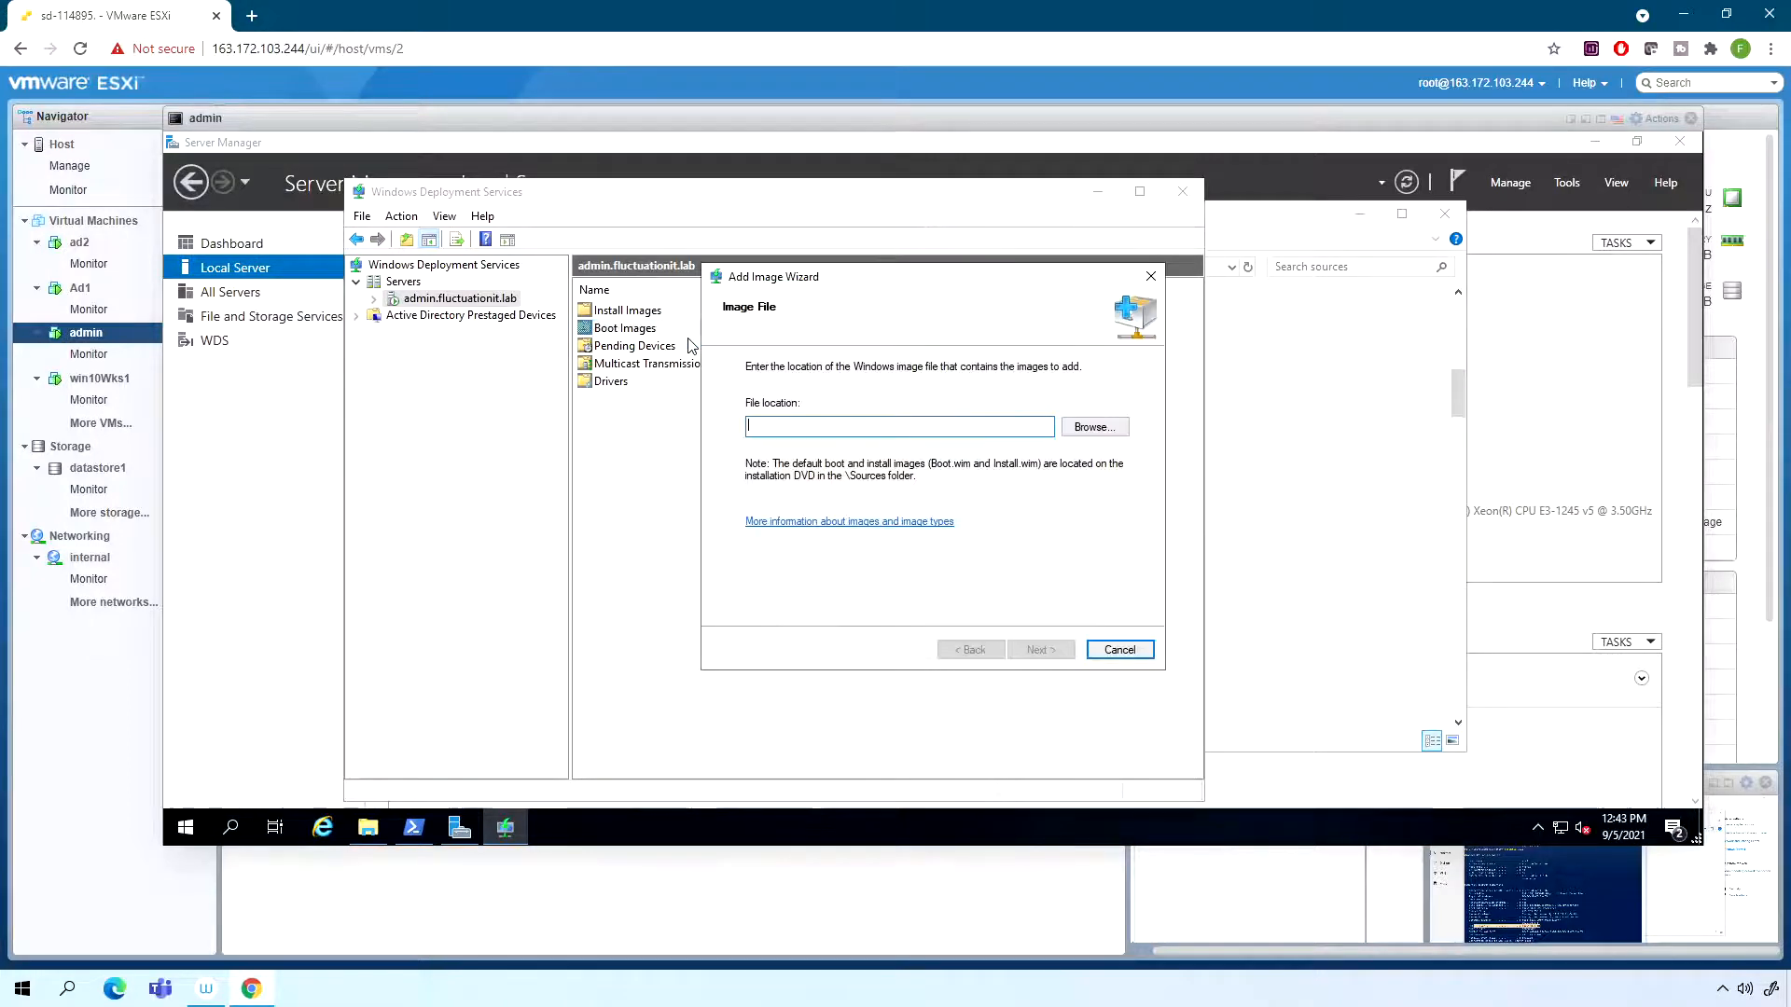
click(1122, 429)
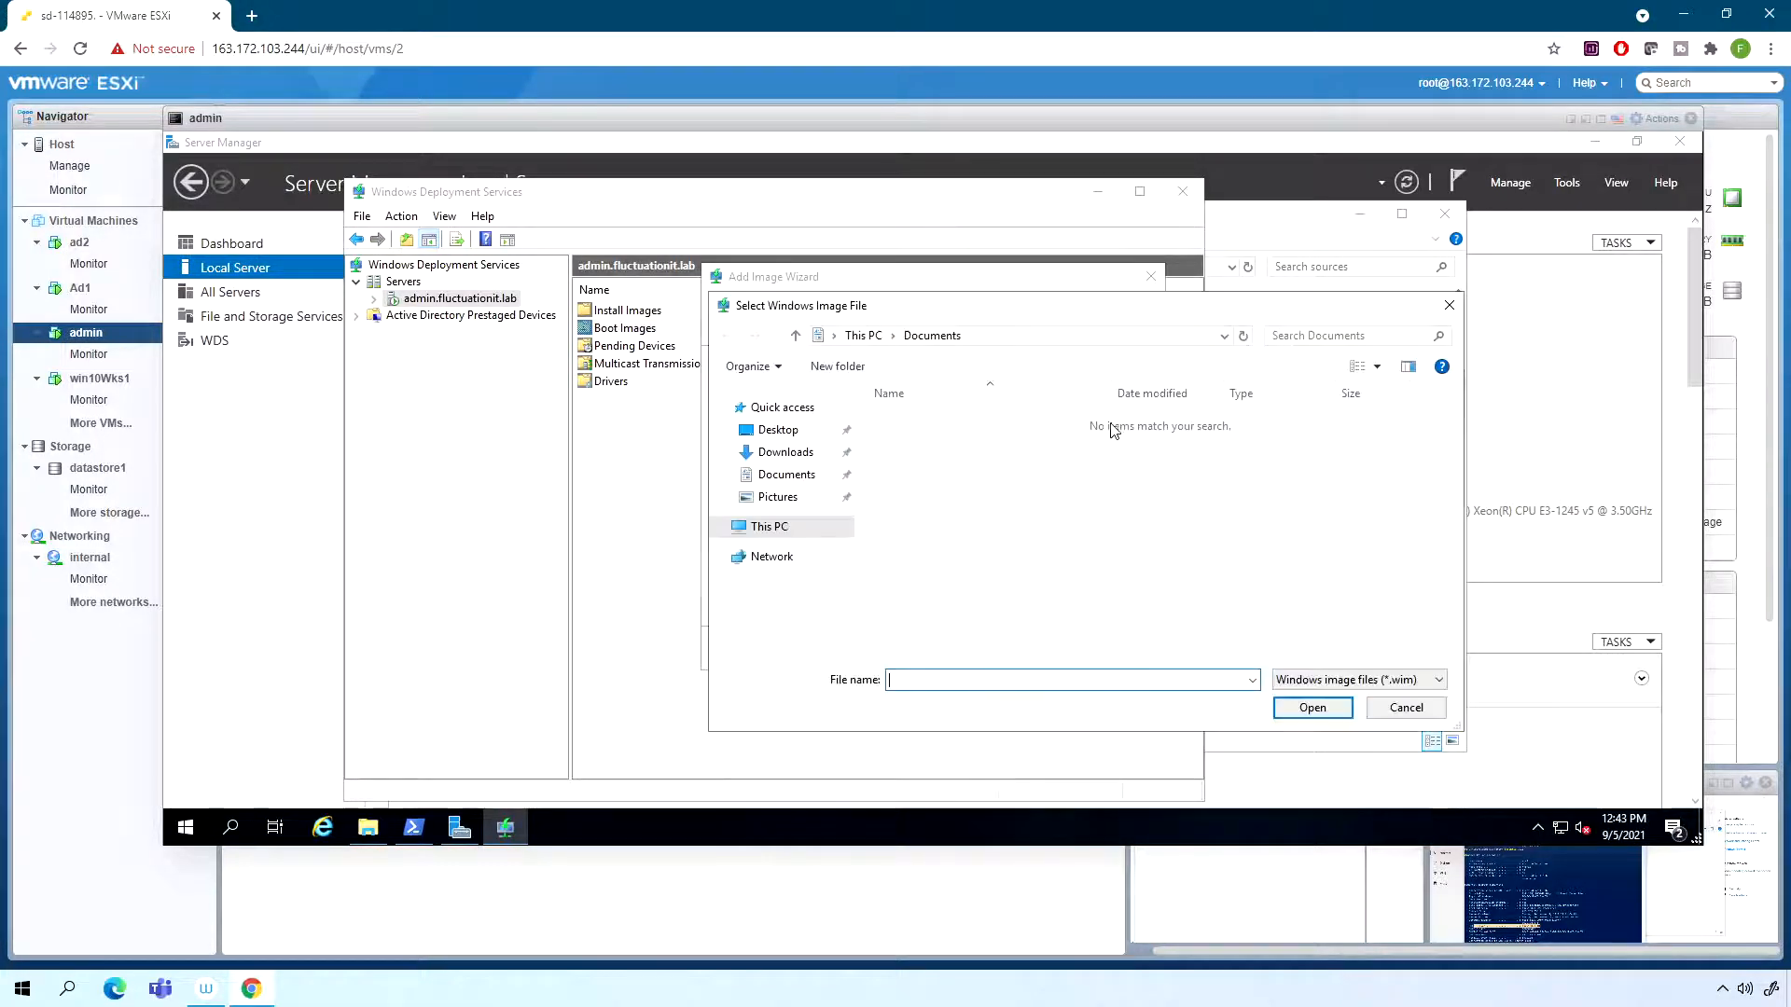
click(779, 528)
double_click(1207, 615)
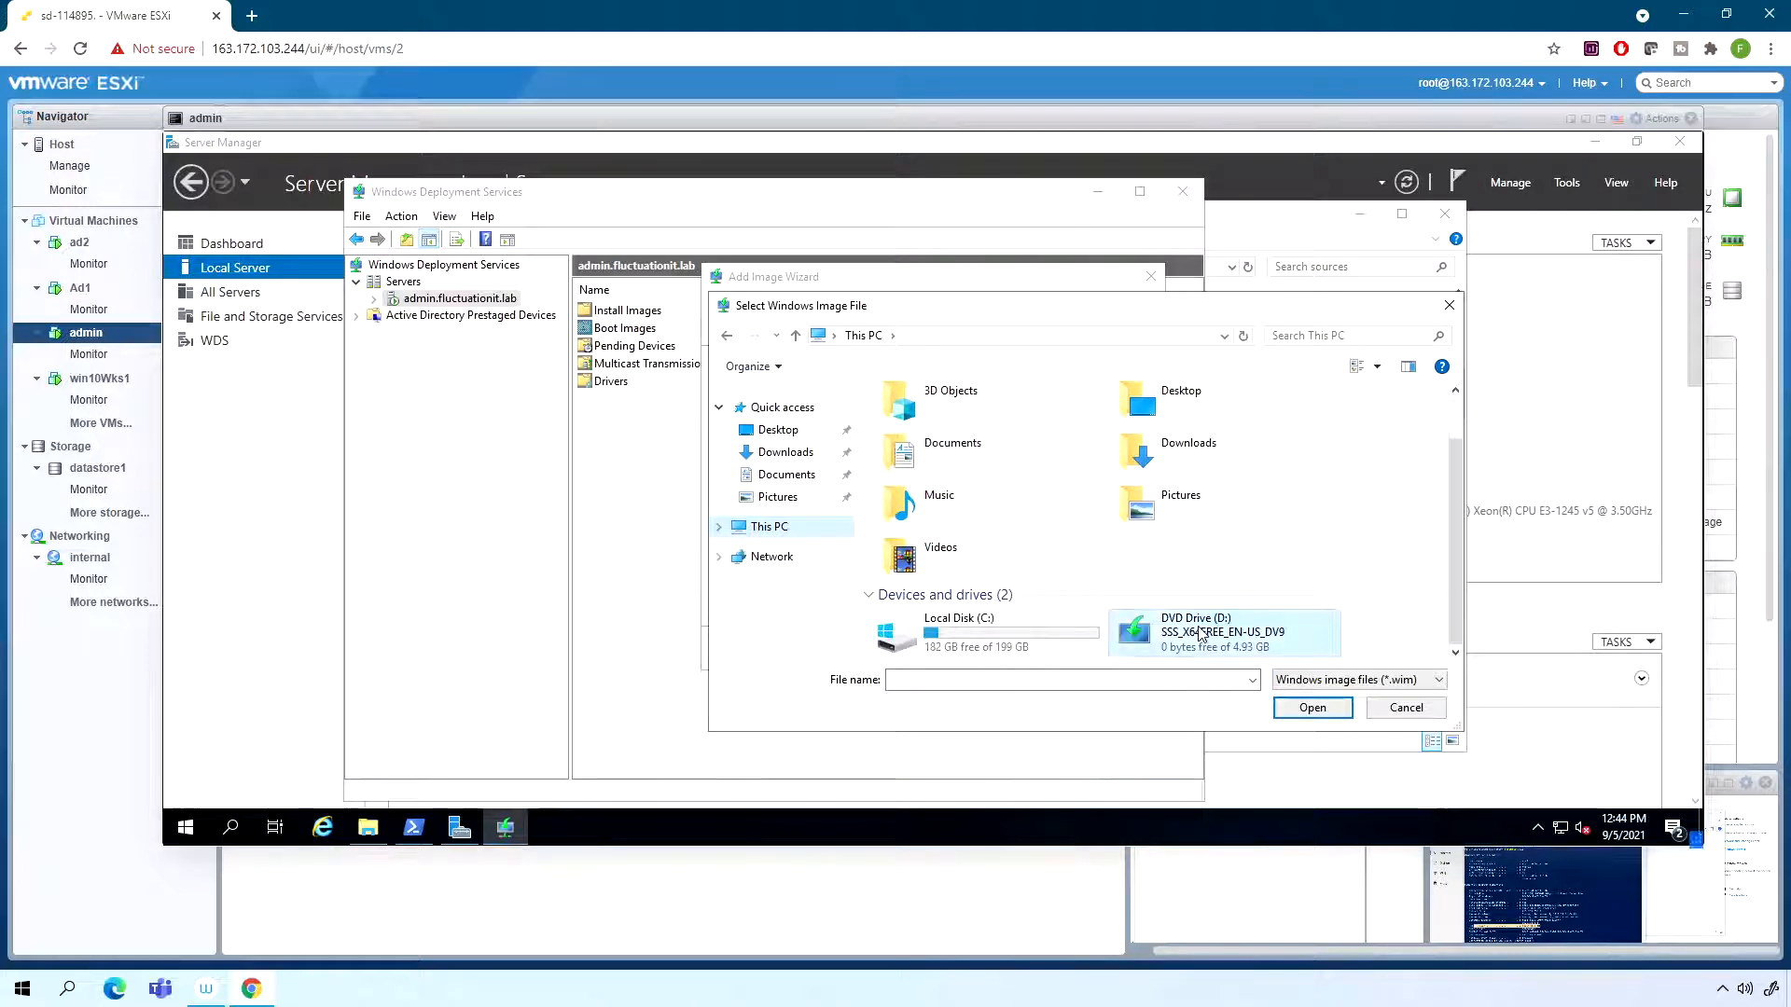
double_click(911, 487)
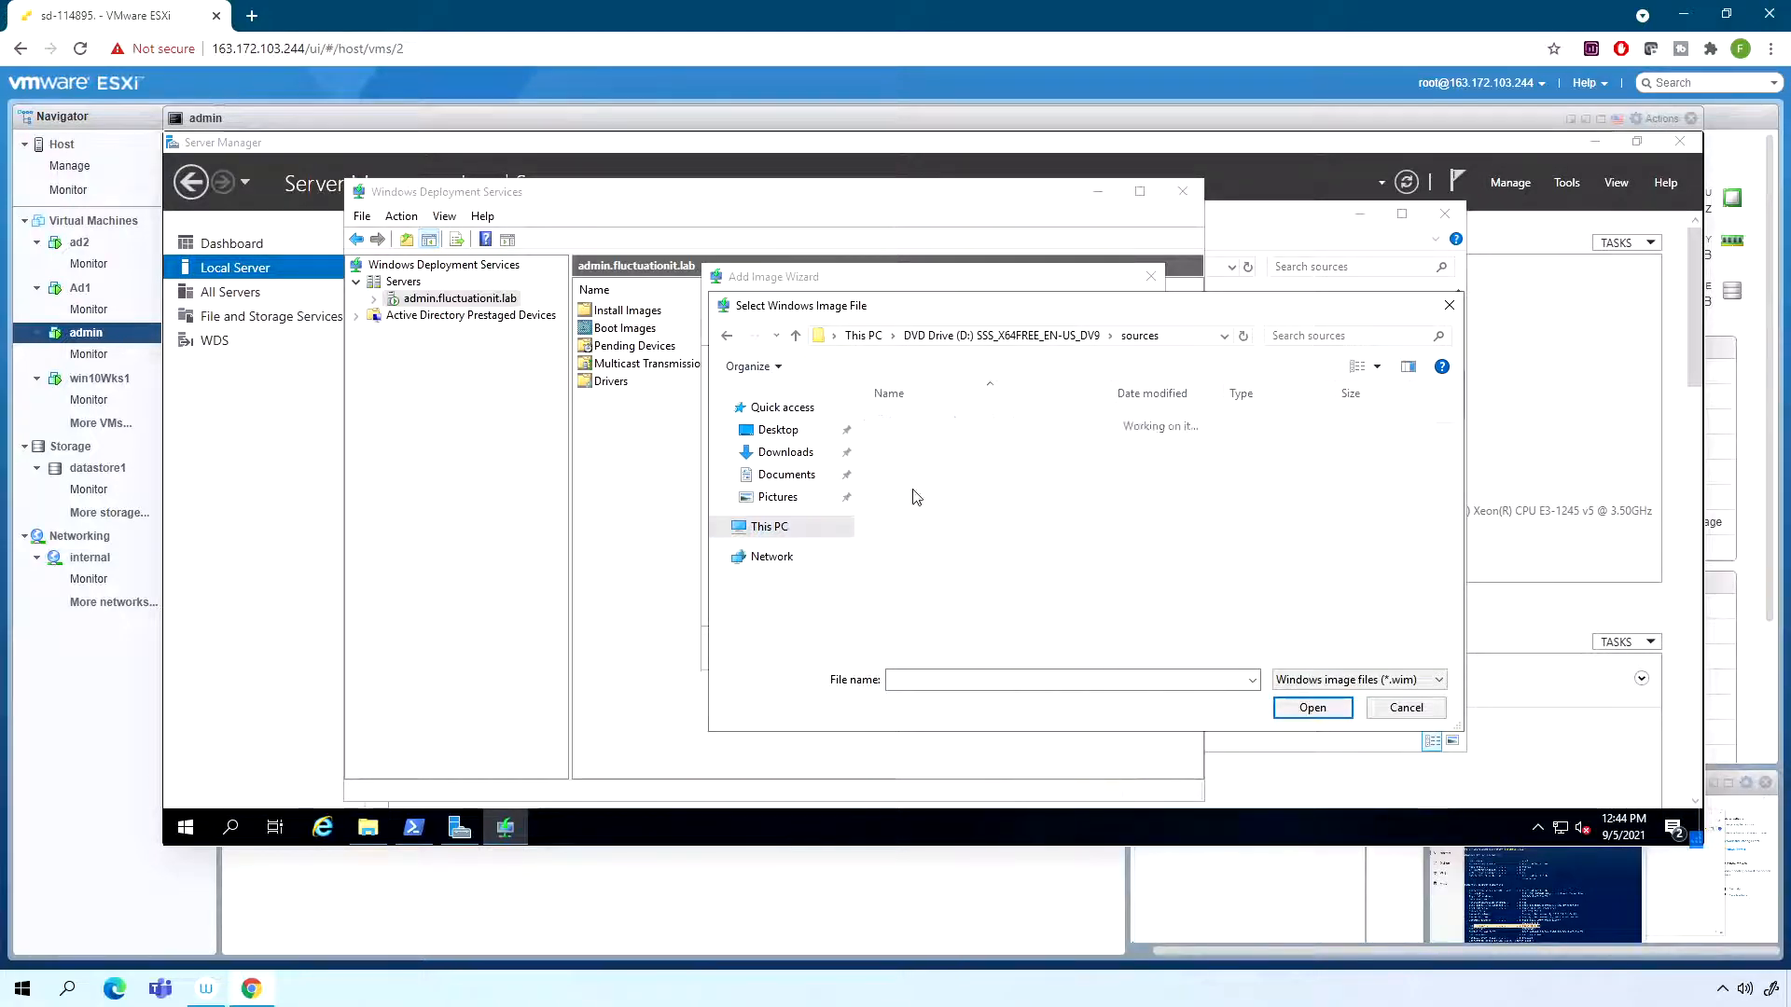
click(924, 627)
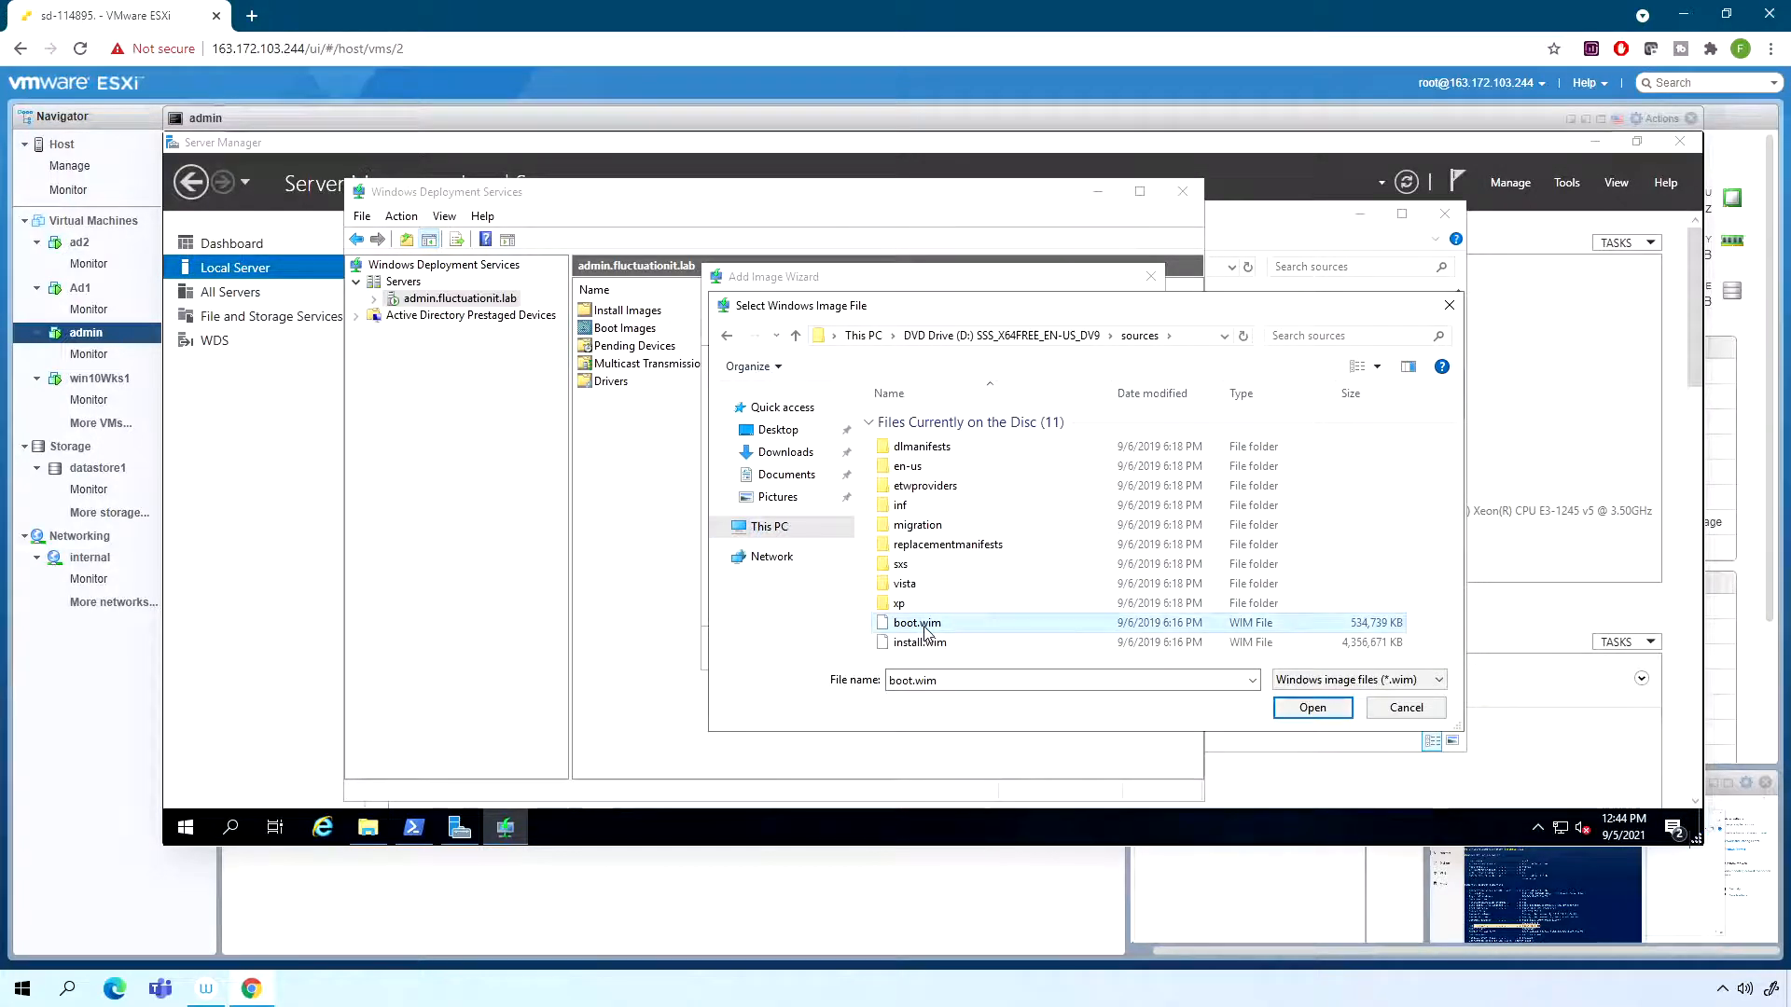
click(1312, 709)
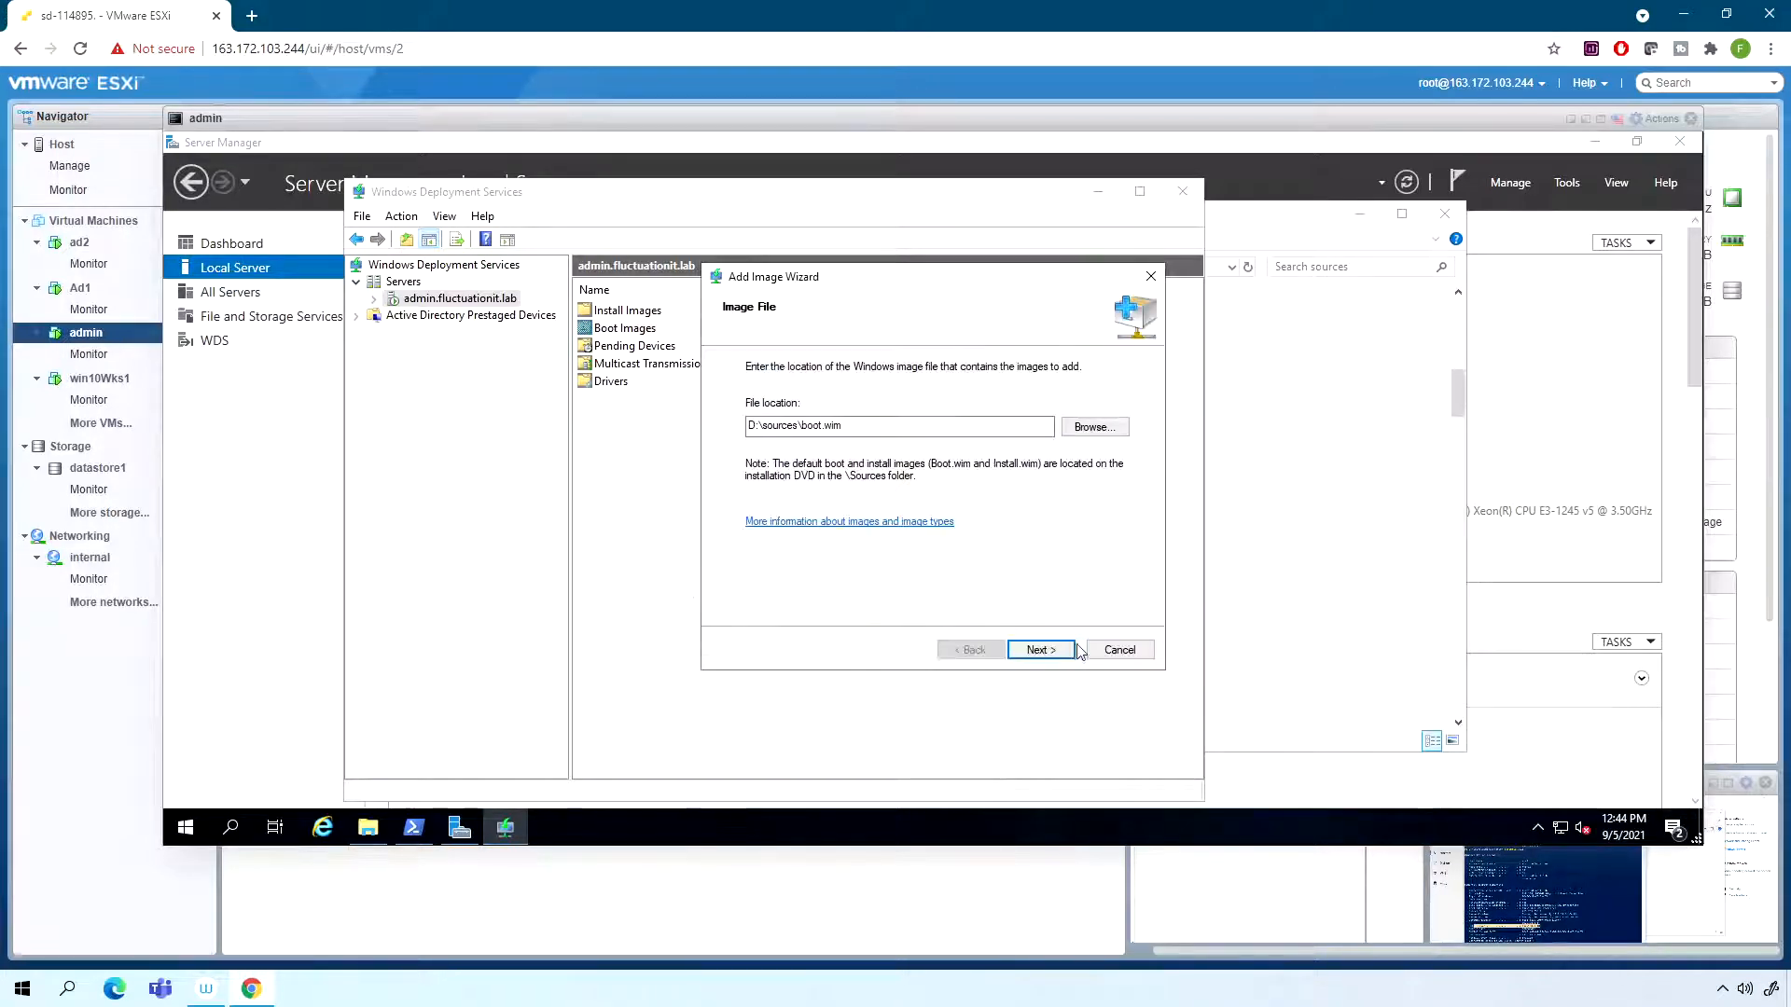
- Add the boot image with the name and description Microsoft Windows Setup (x64), and view the server's Install Images
click(1056, 650)
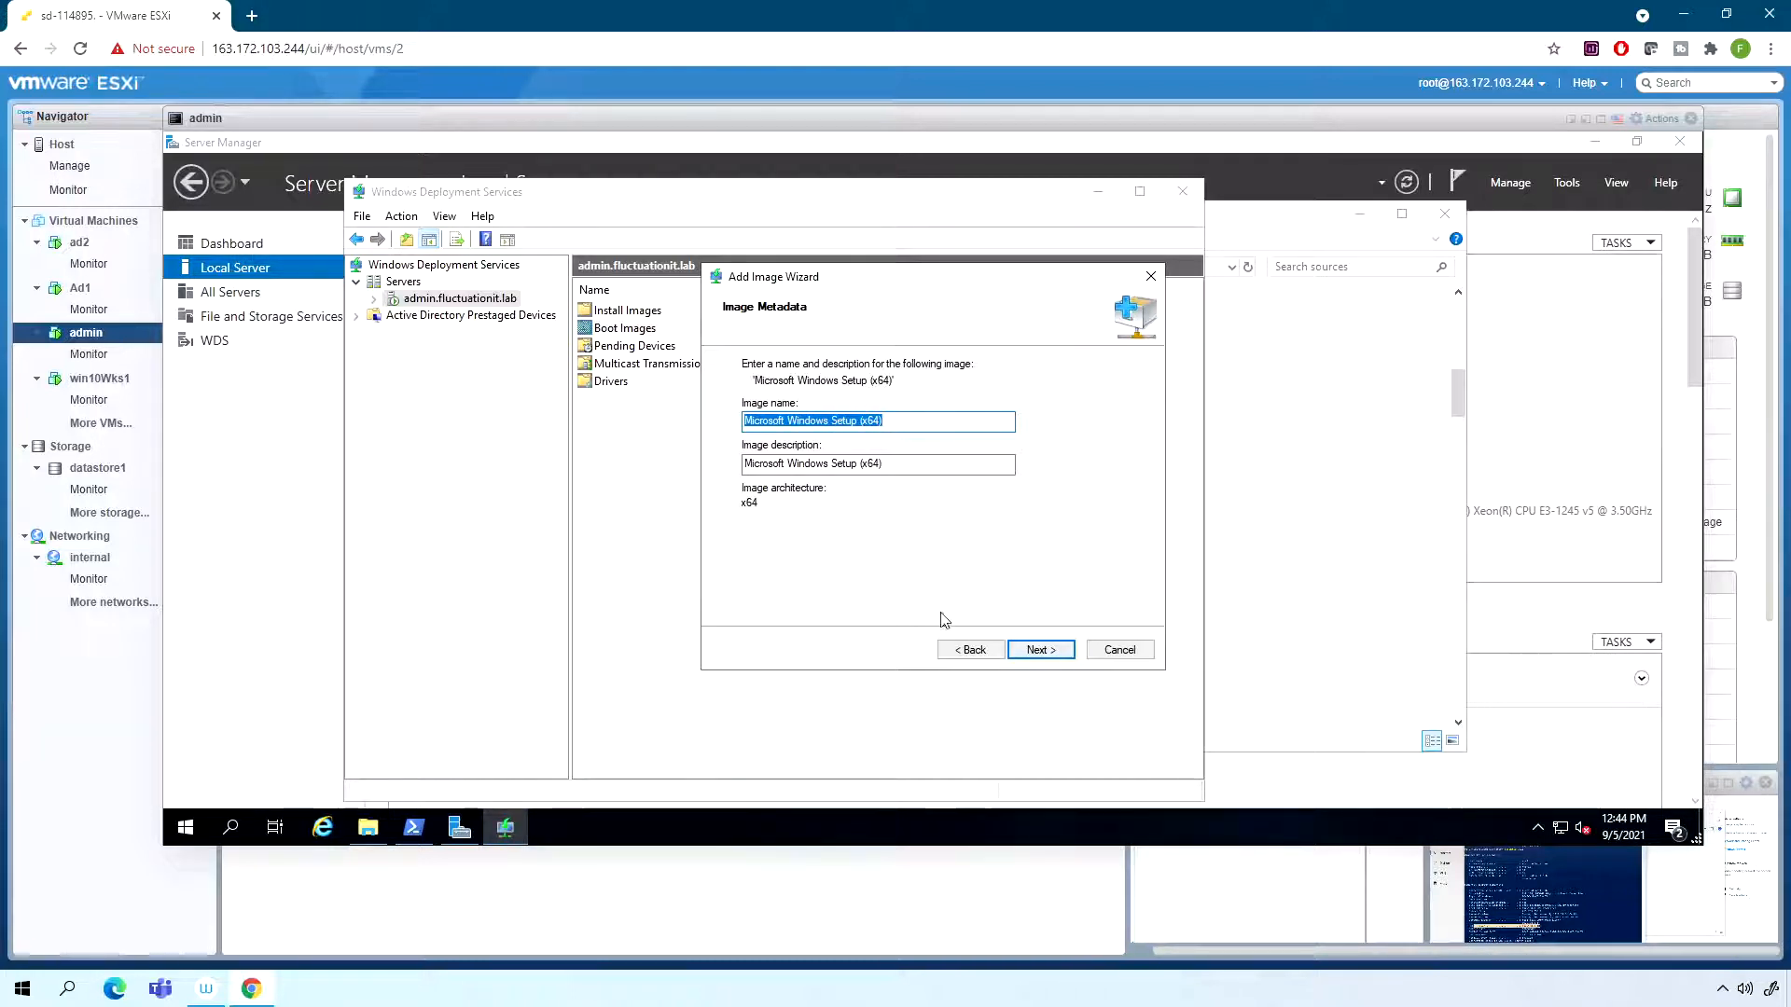
click(1043, 650)
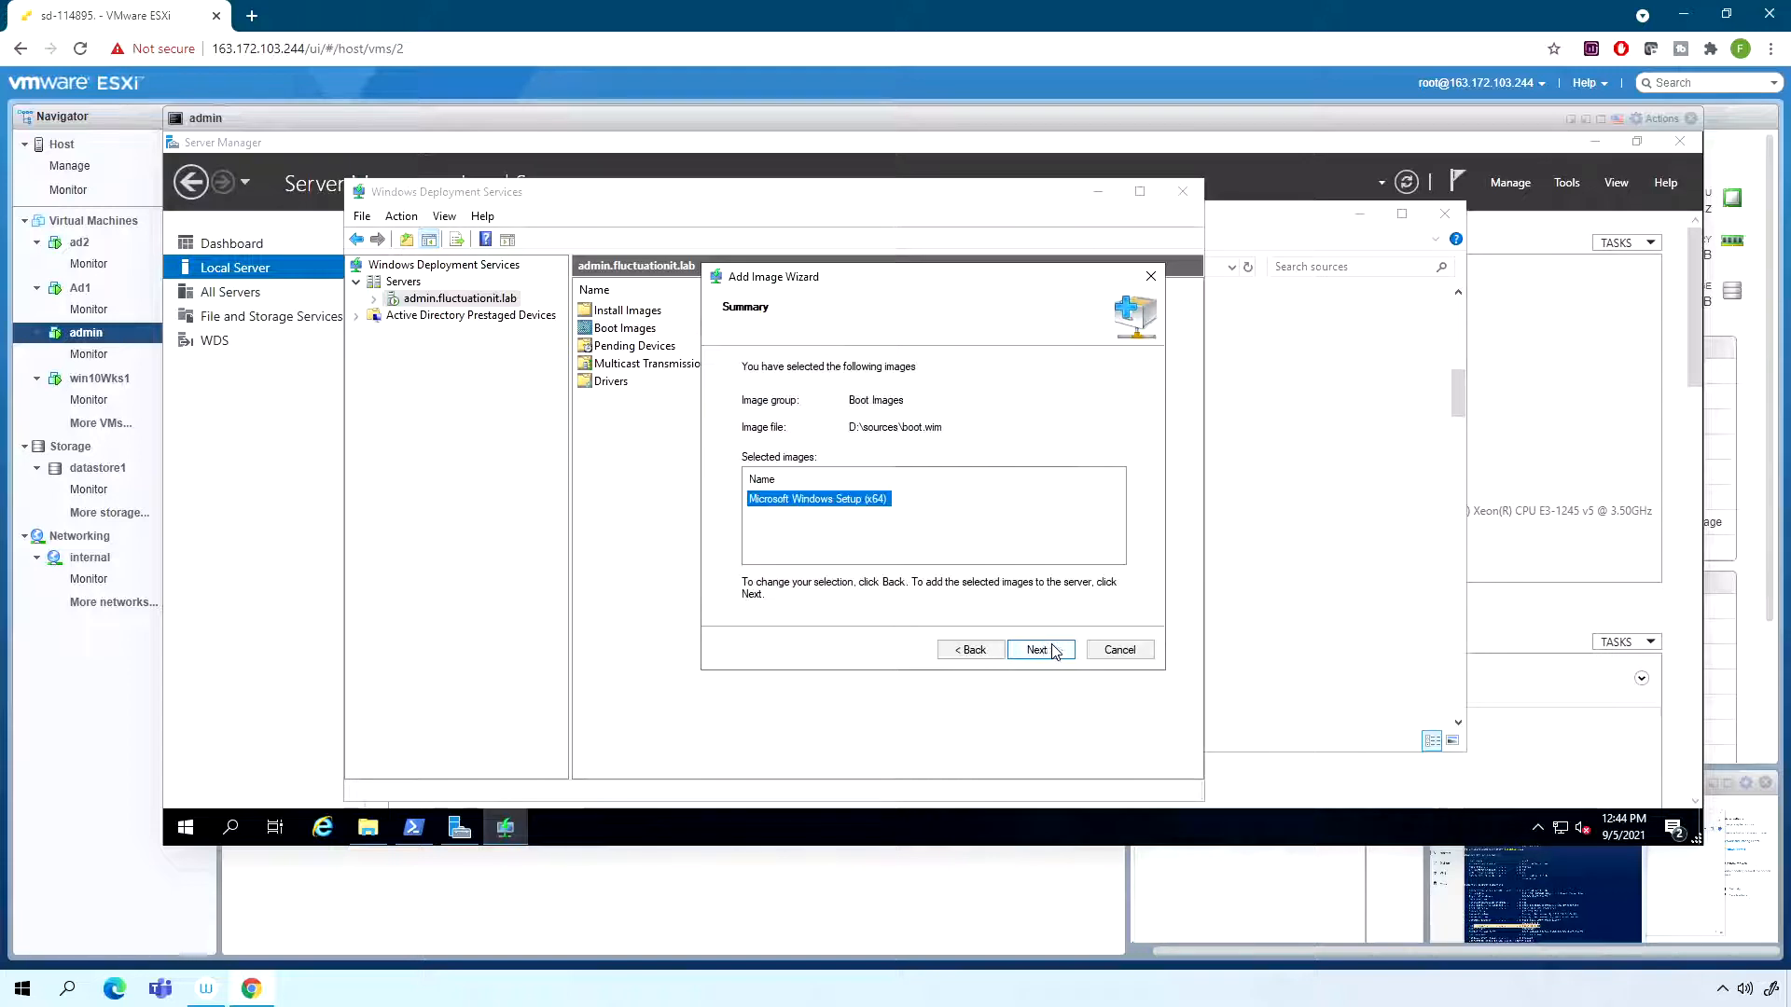
click(1041, 650)
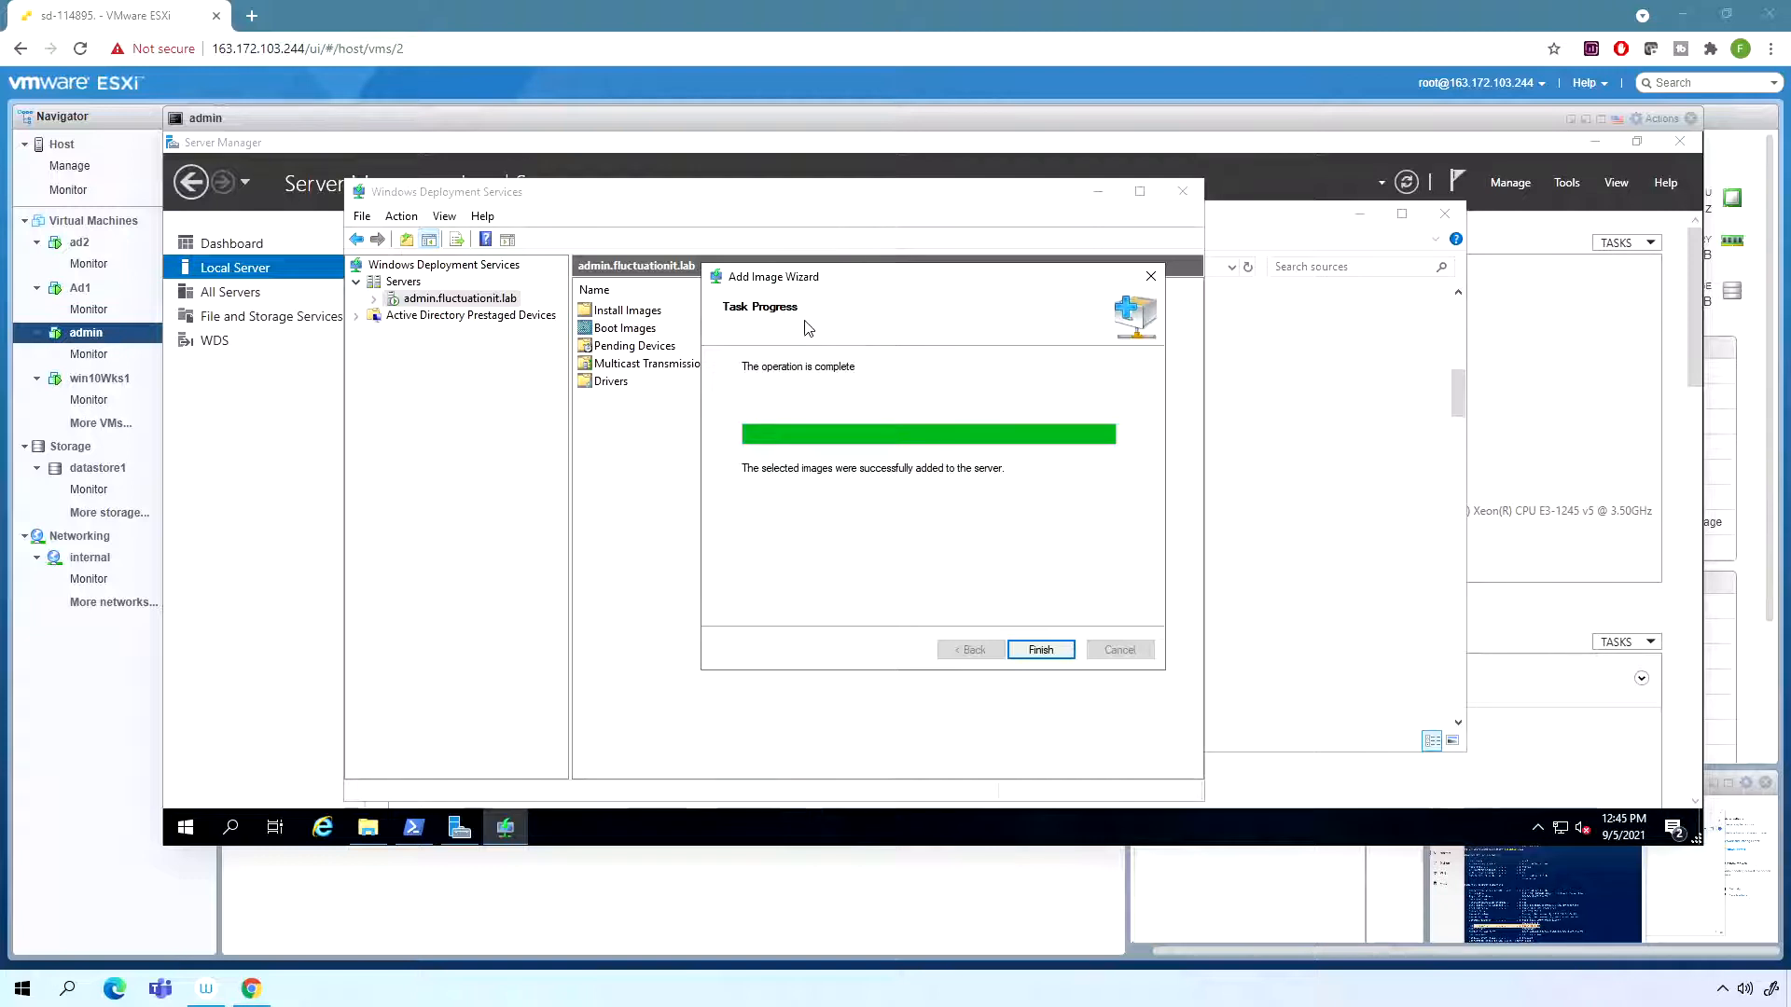
click(1061, 653)
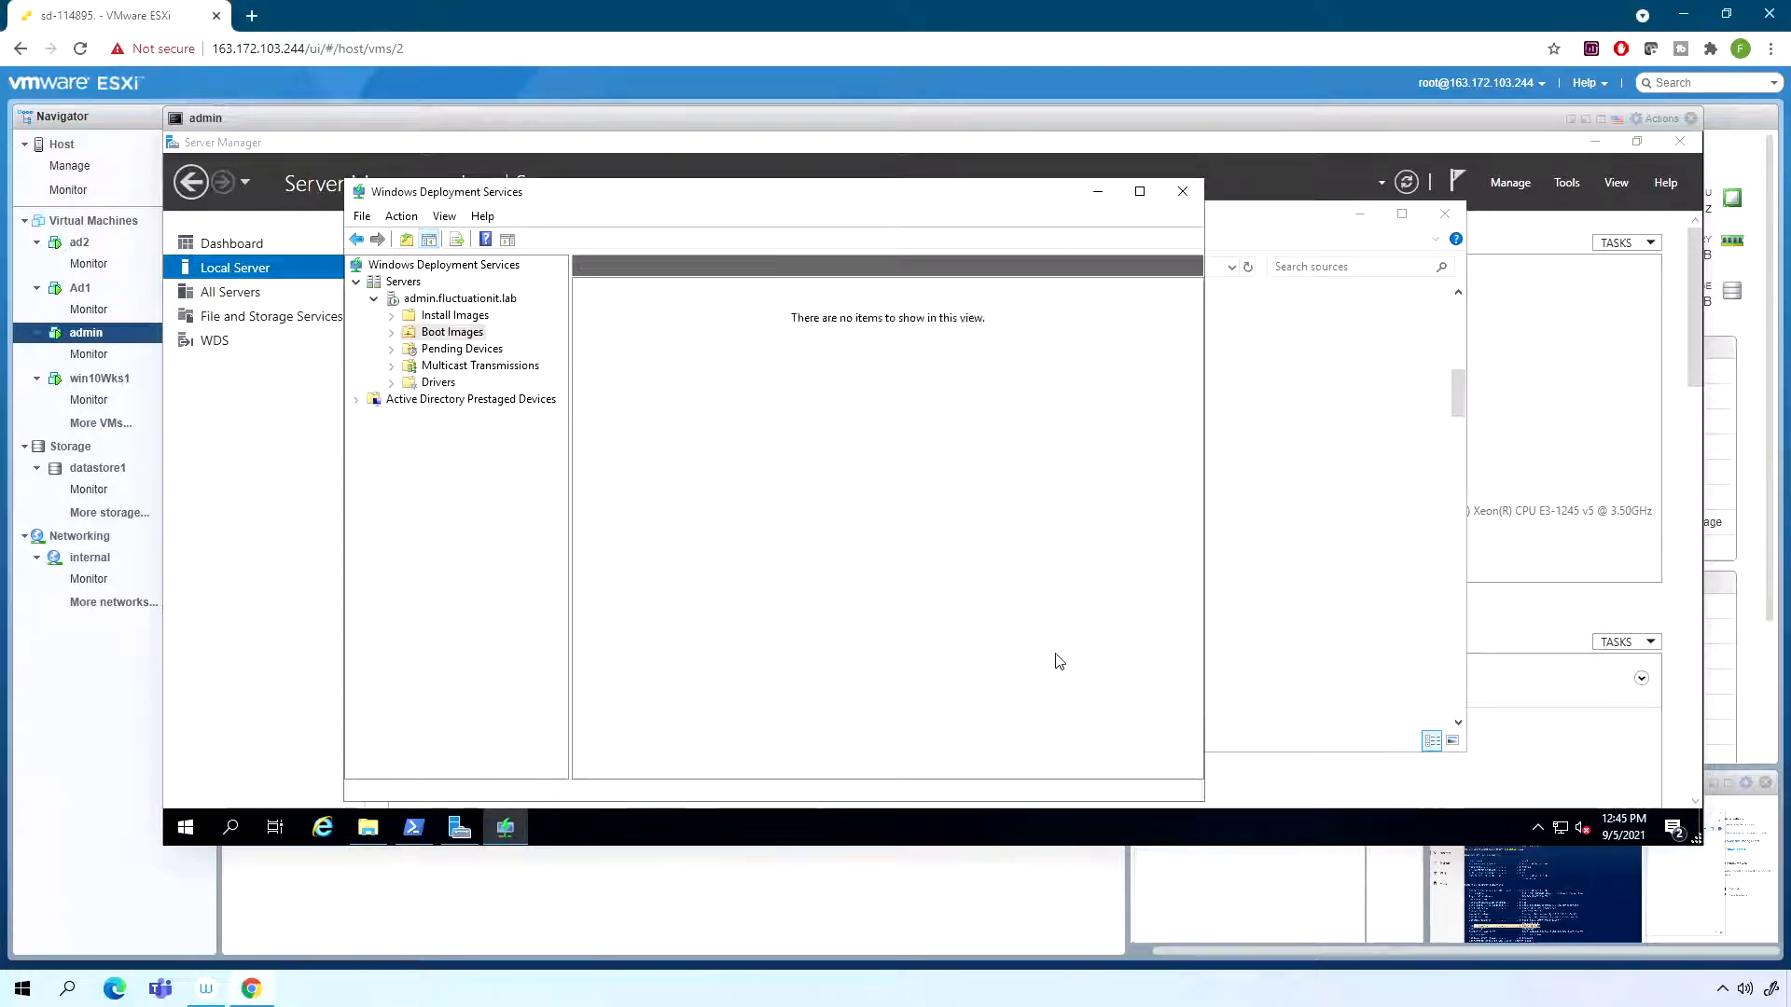
click(454, 317)
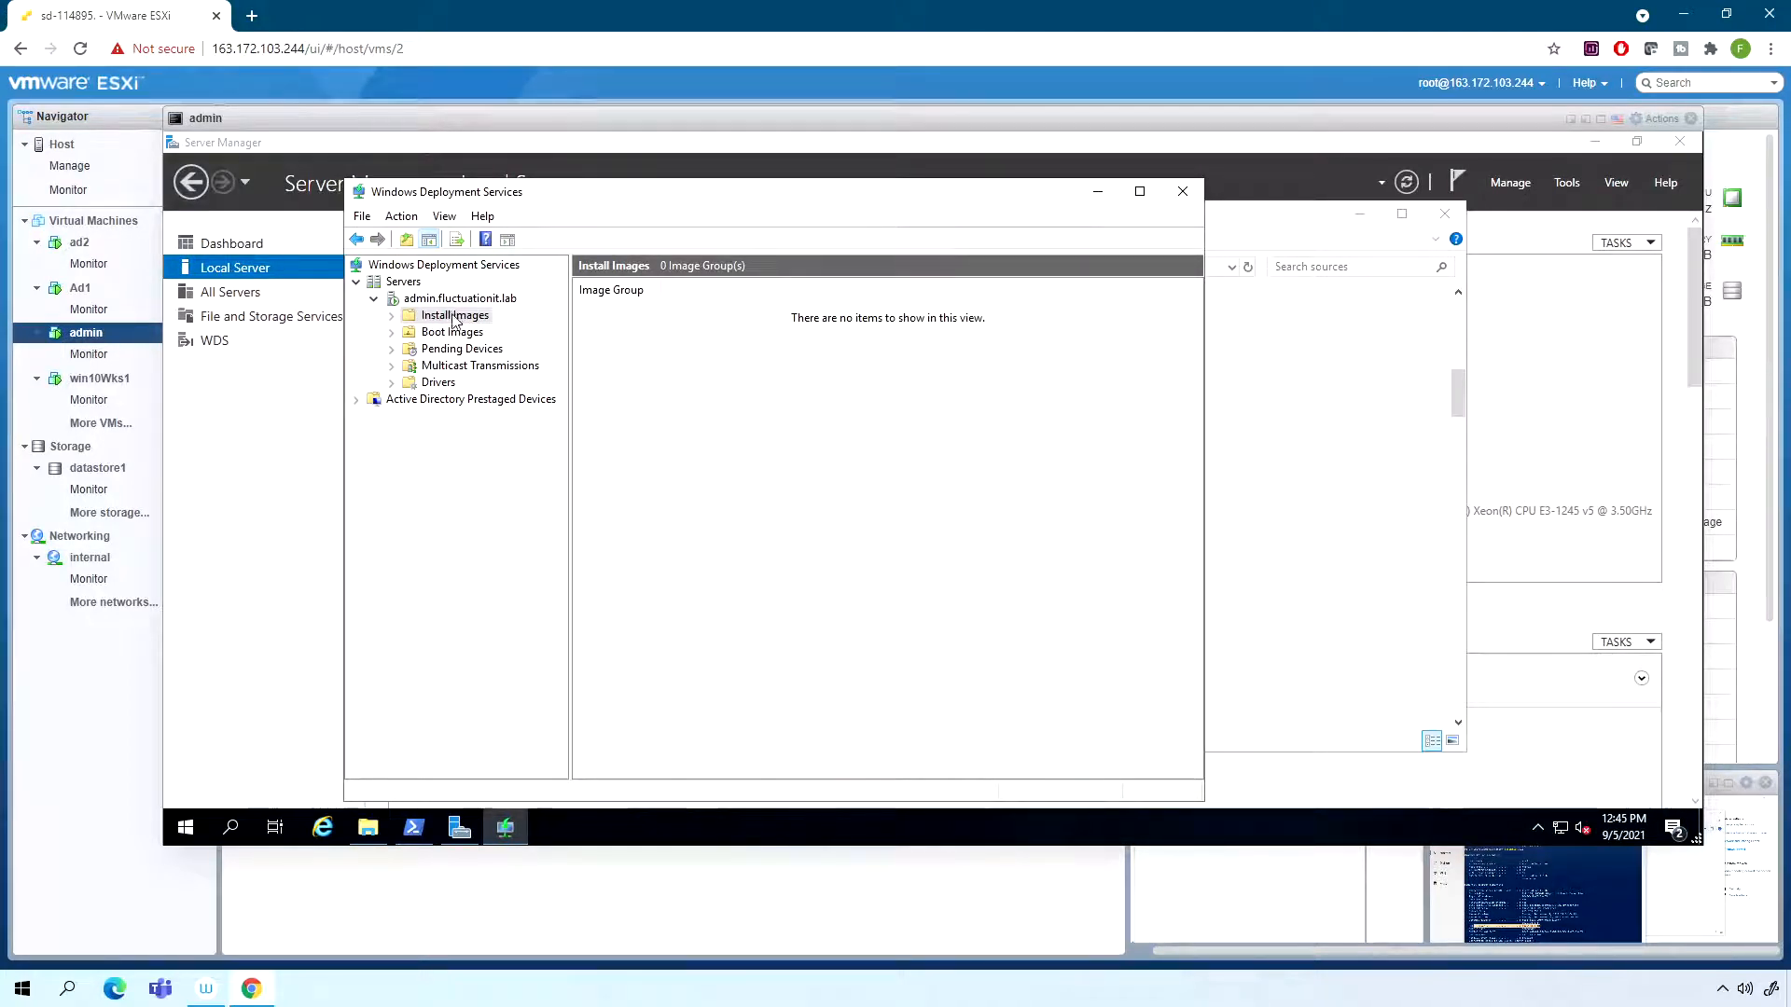
- Leave the admin console and start creating a new virtual machine on the ESXi host named pxe2019
click(1571, 121)
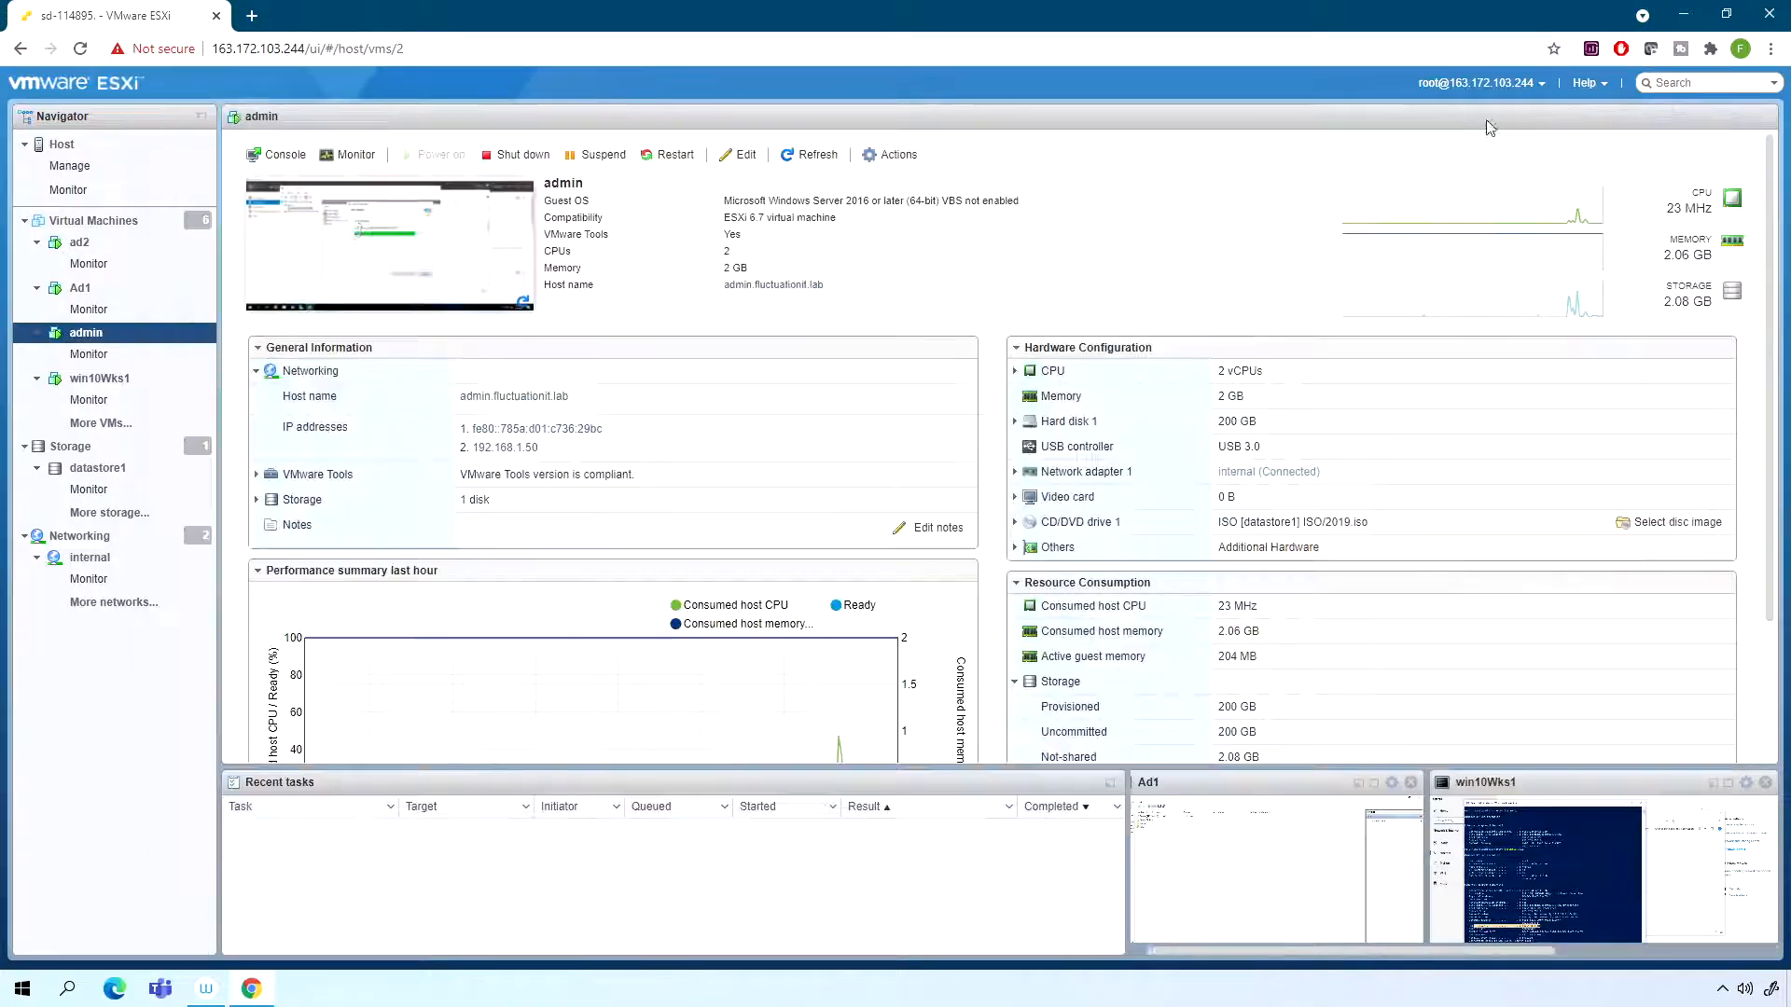
right_click(112, 228)
click(166, 262)
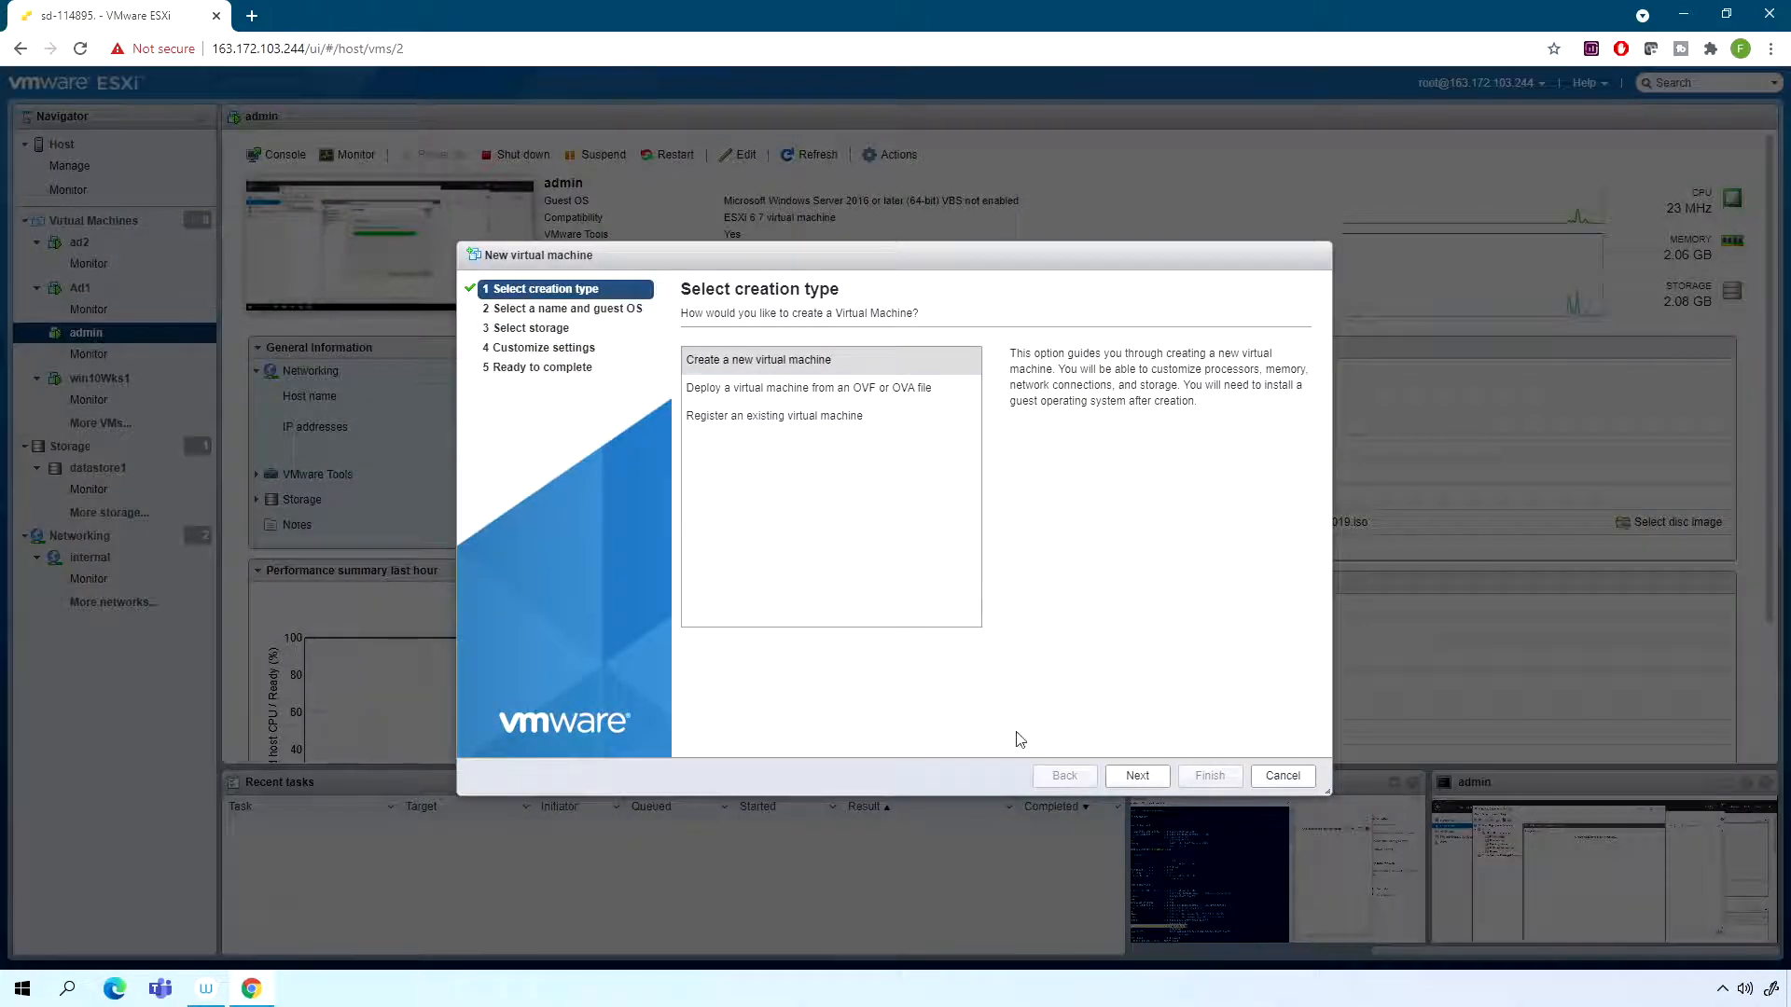
click(1140, 775)
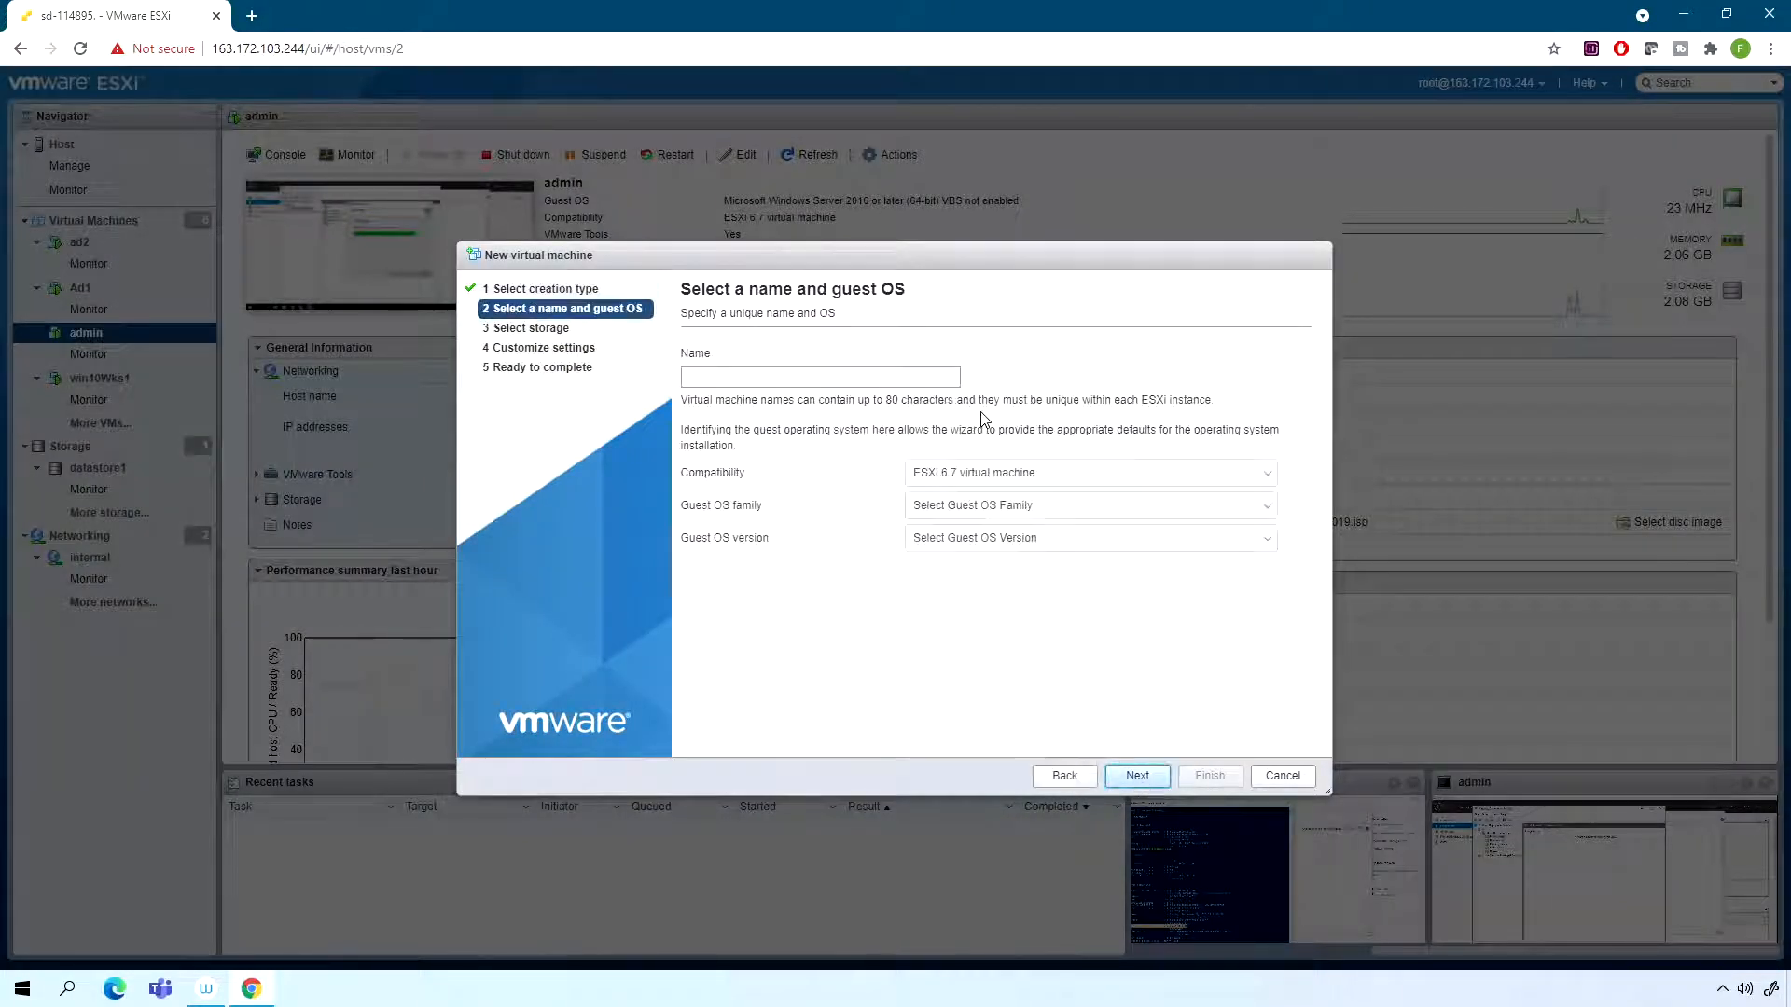
click(821, 385)
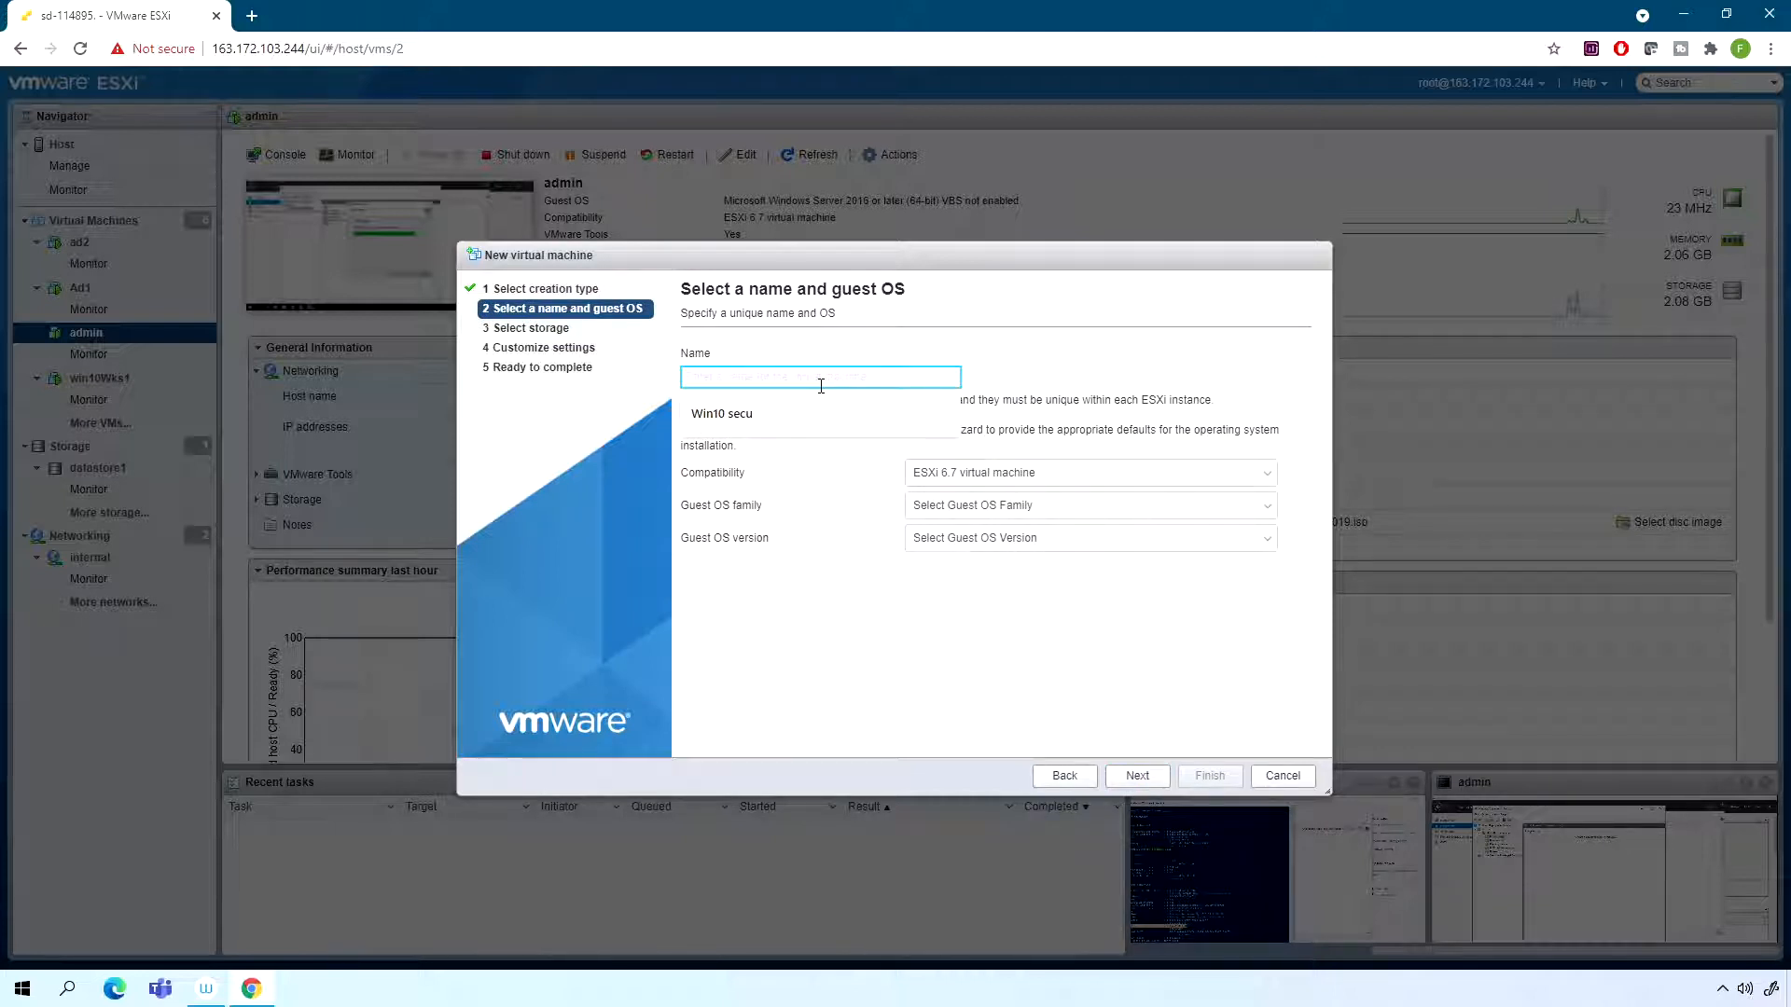
text(pxe)
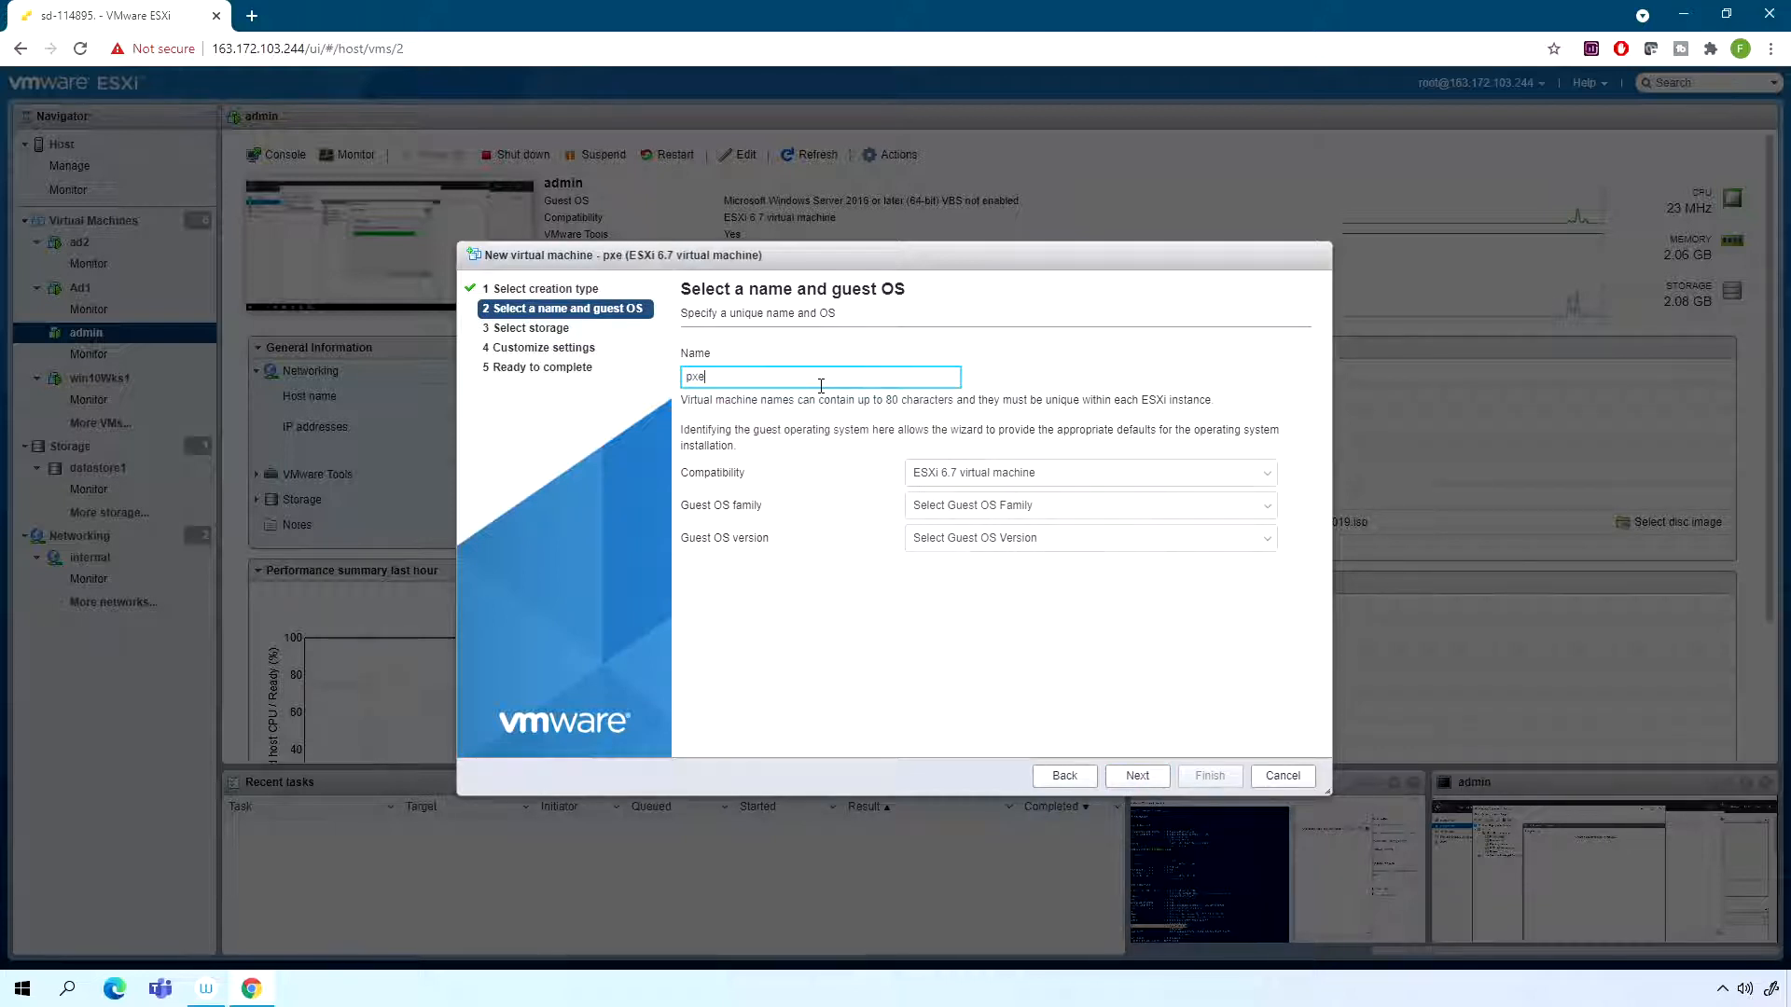
text(2019)
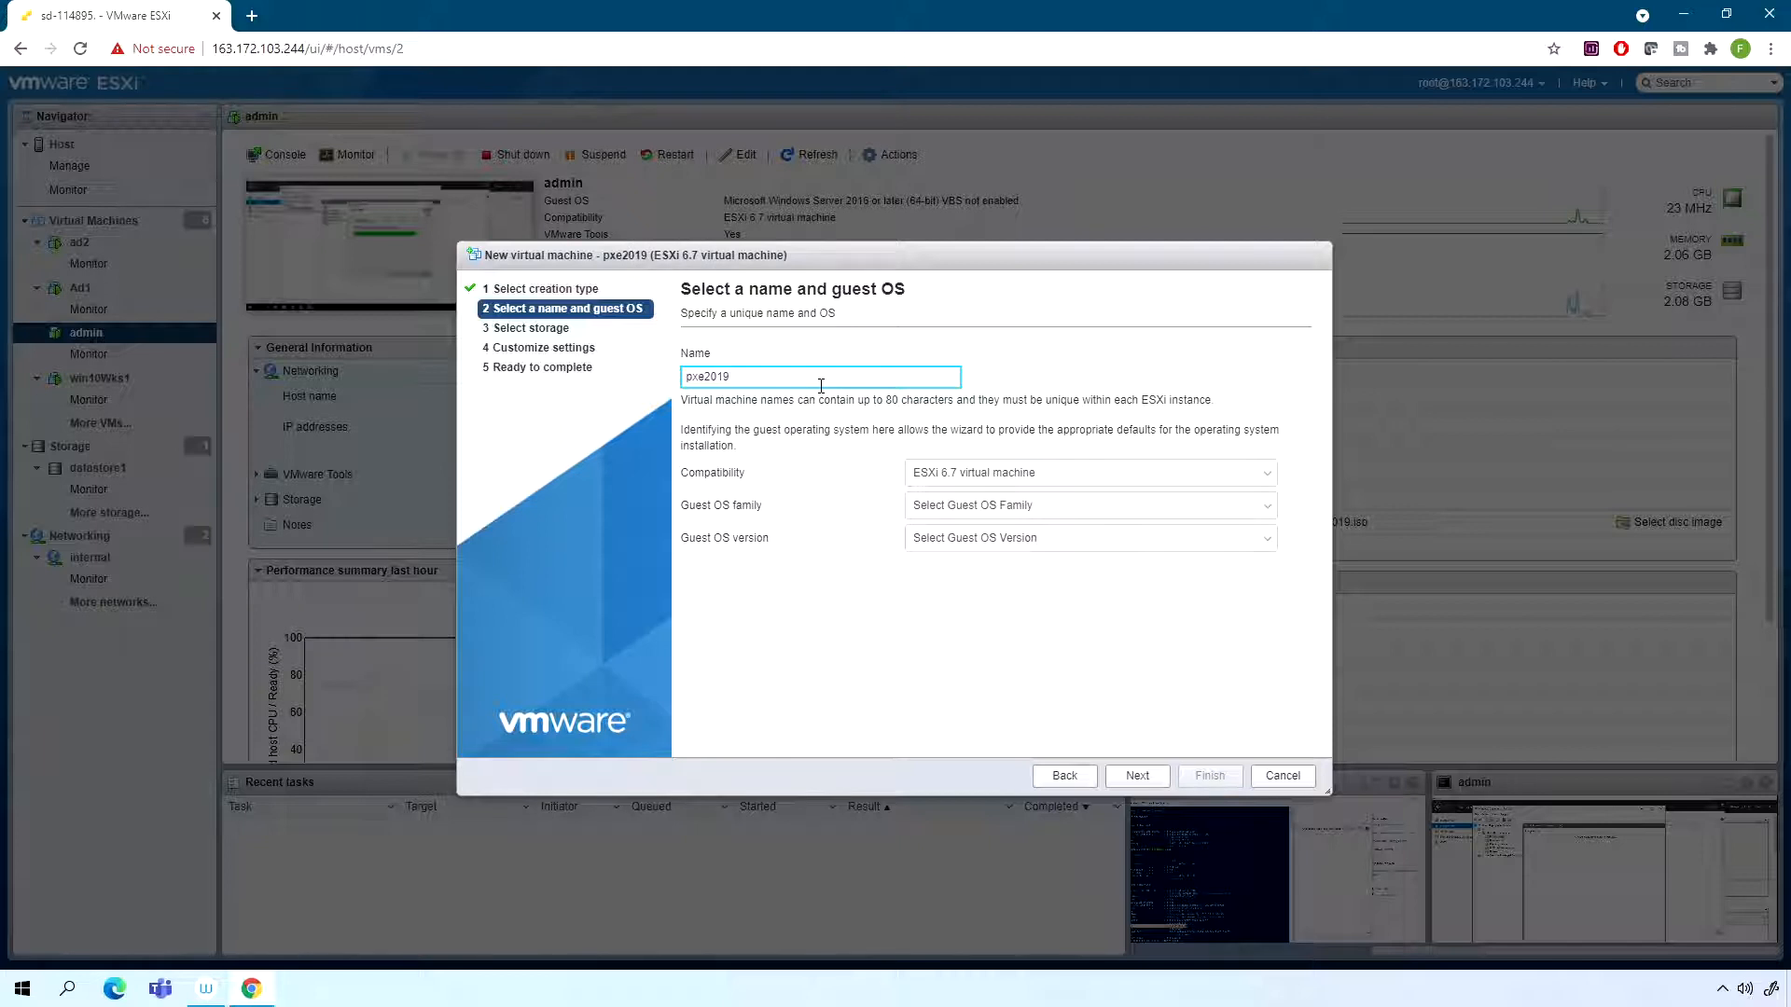
- Set the guest OS family to Windows and the version to Microsoft Windows Server 2016 or later (64-bit)
click(1082, 506)
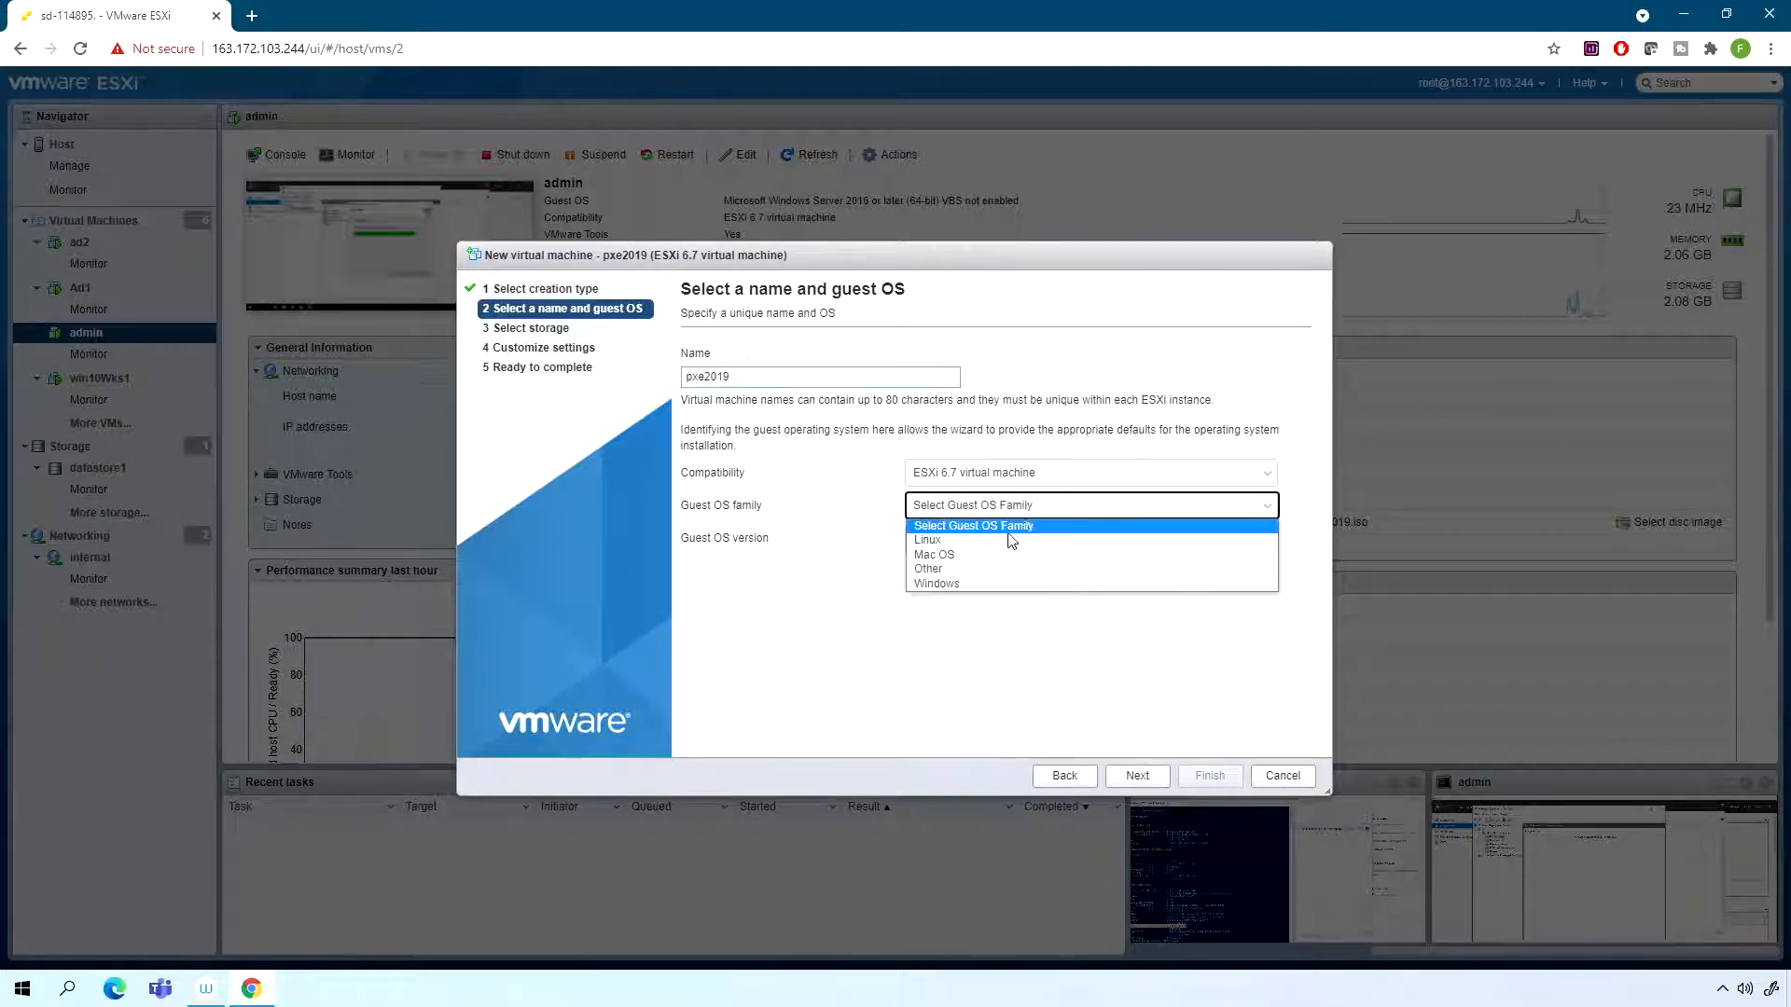
click(960, 584)
click(1047, 539)
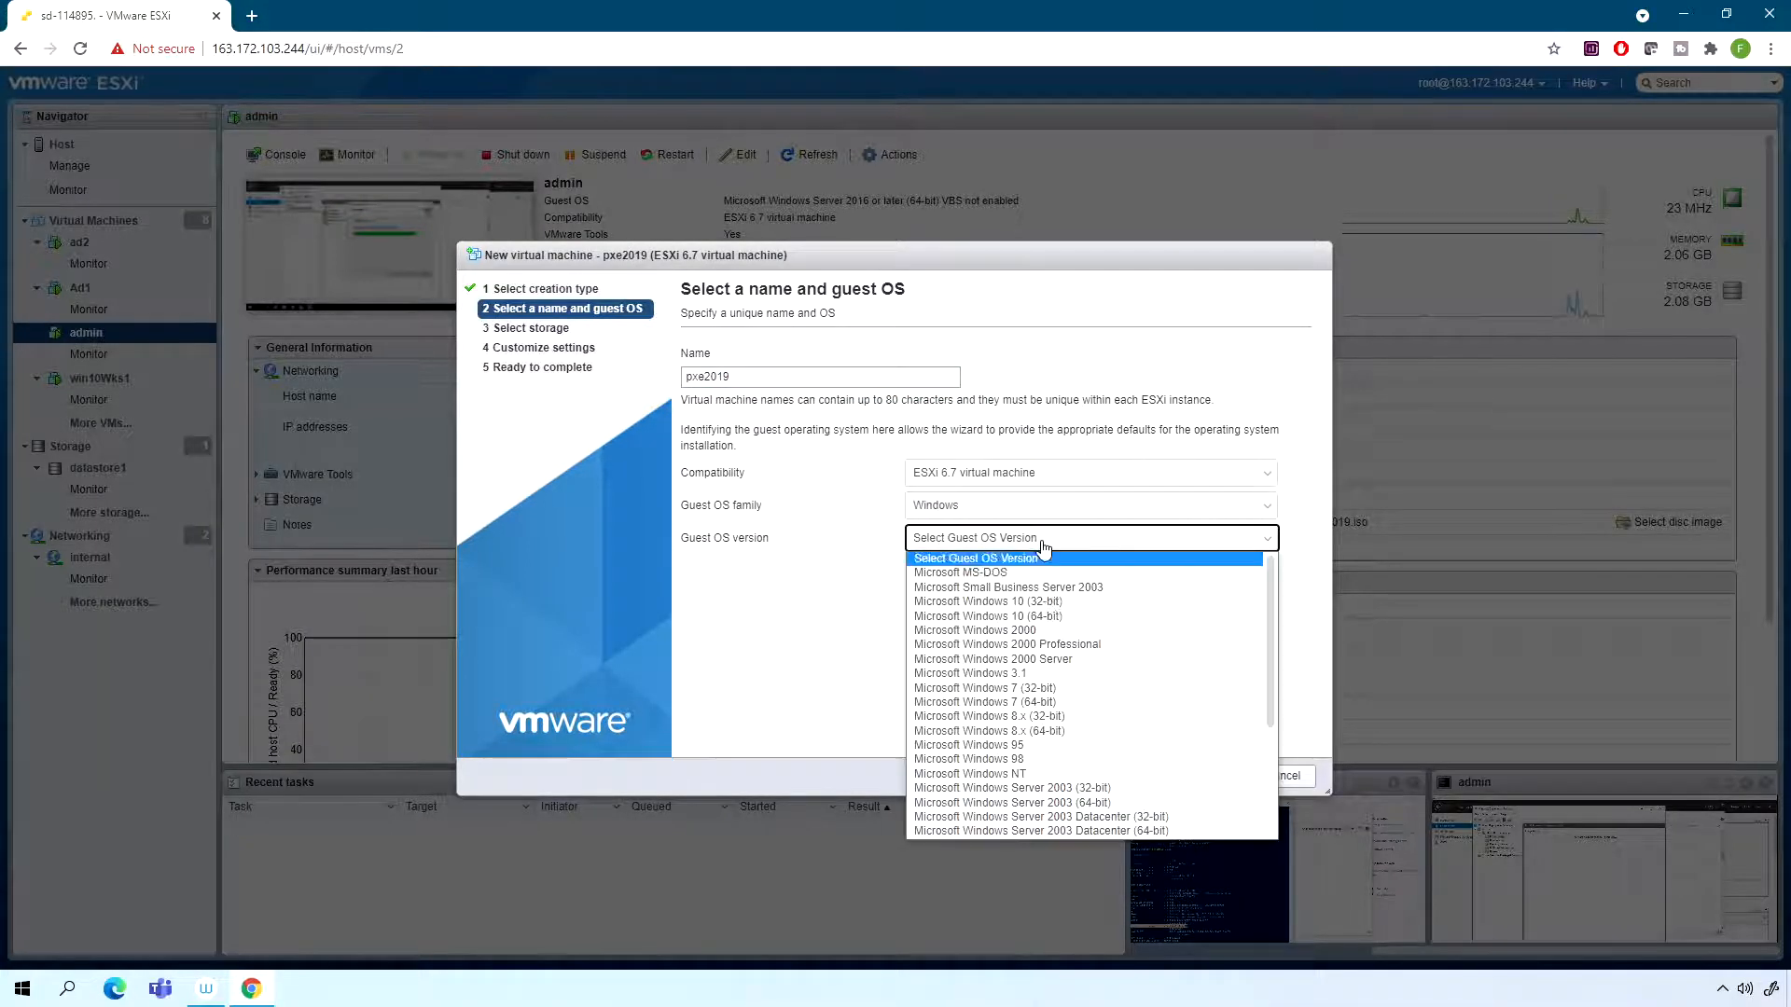
scroll(1064, 718, down, 5)
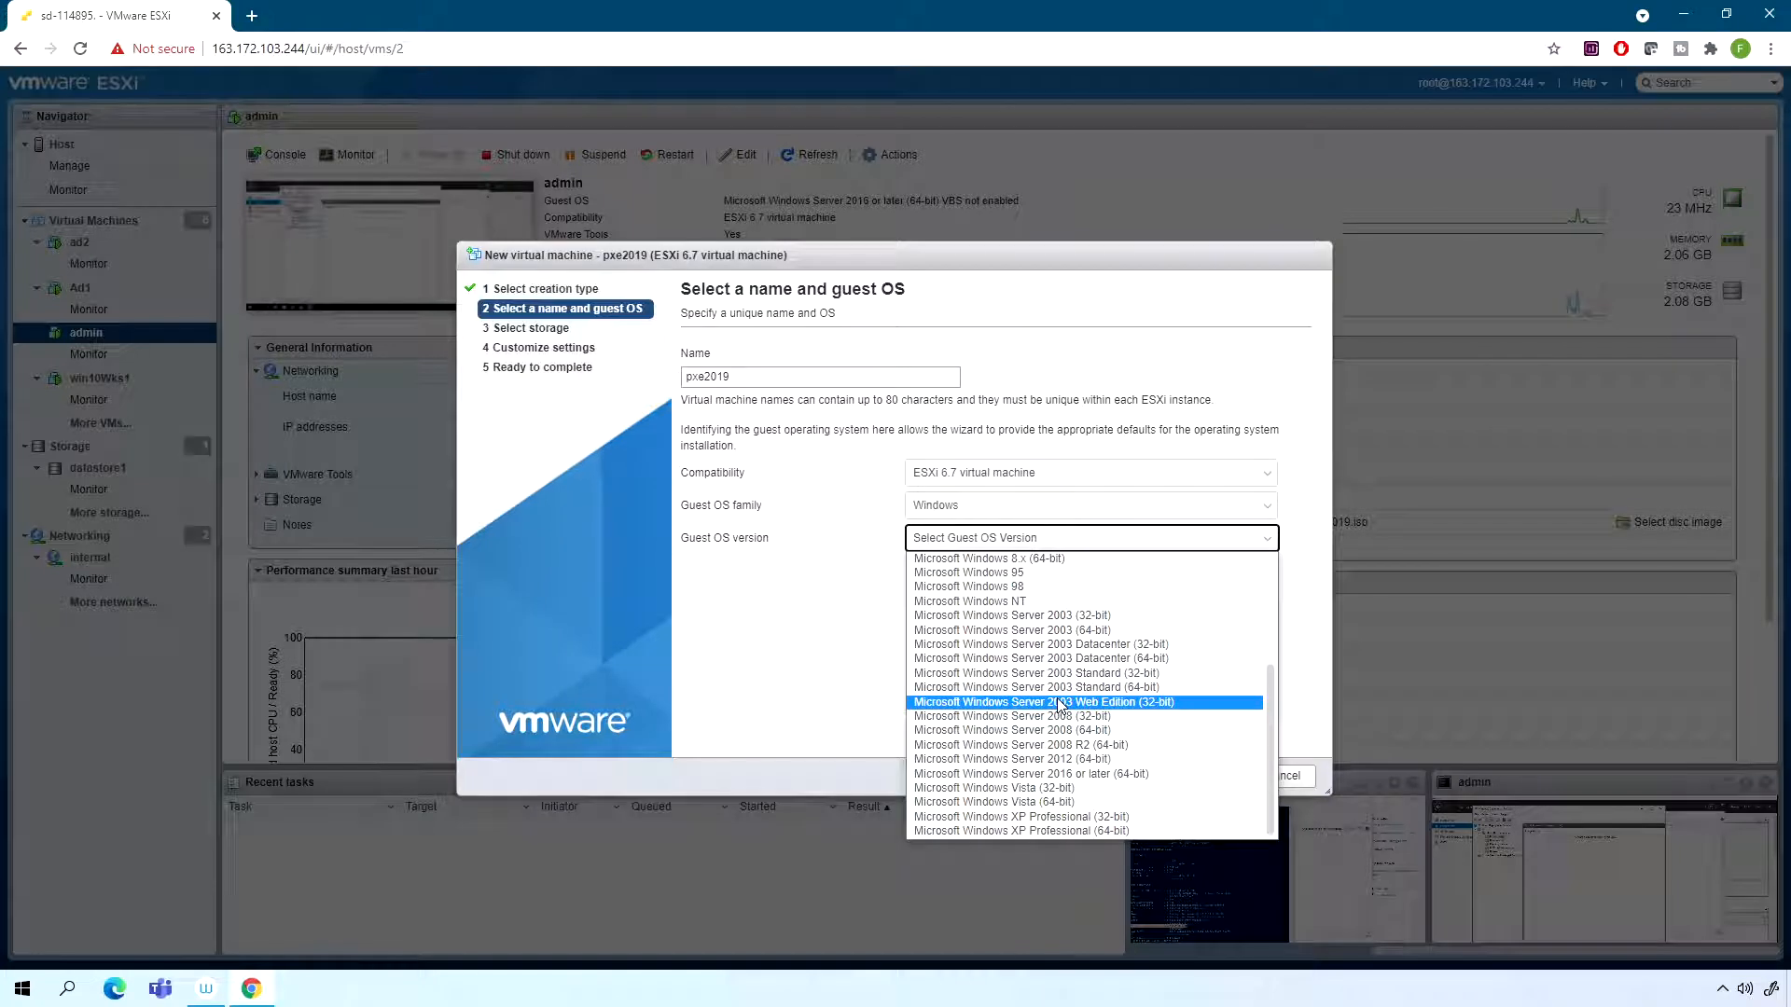
click(1068, 755)
click(1137, 776)
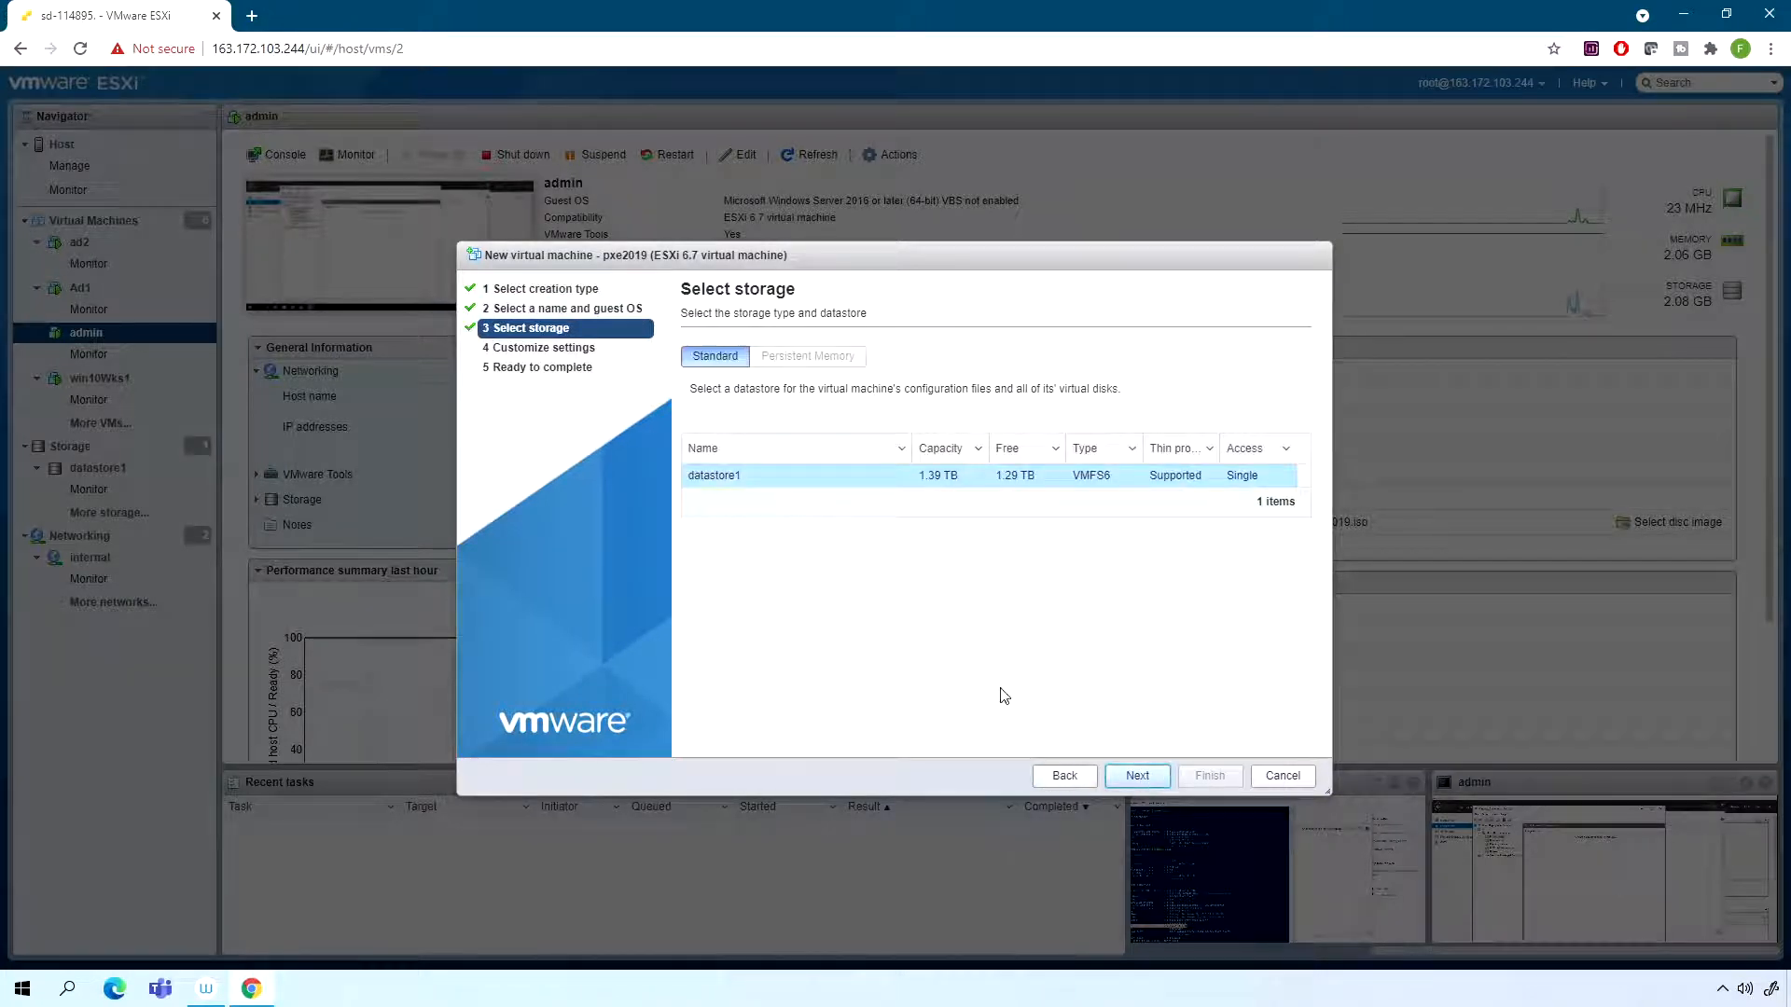
- Keep datastore1 as storage, set Hard disk 1 to 100 GB, and finish creating the virtual machine
click(1118, 784)
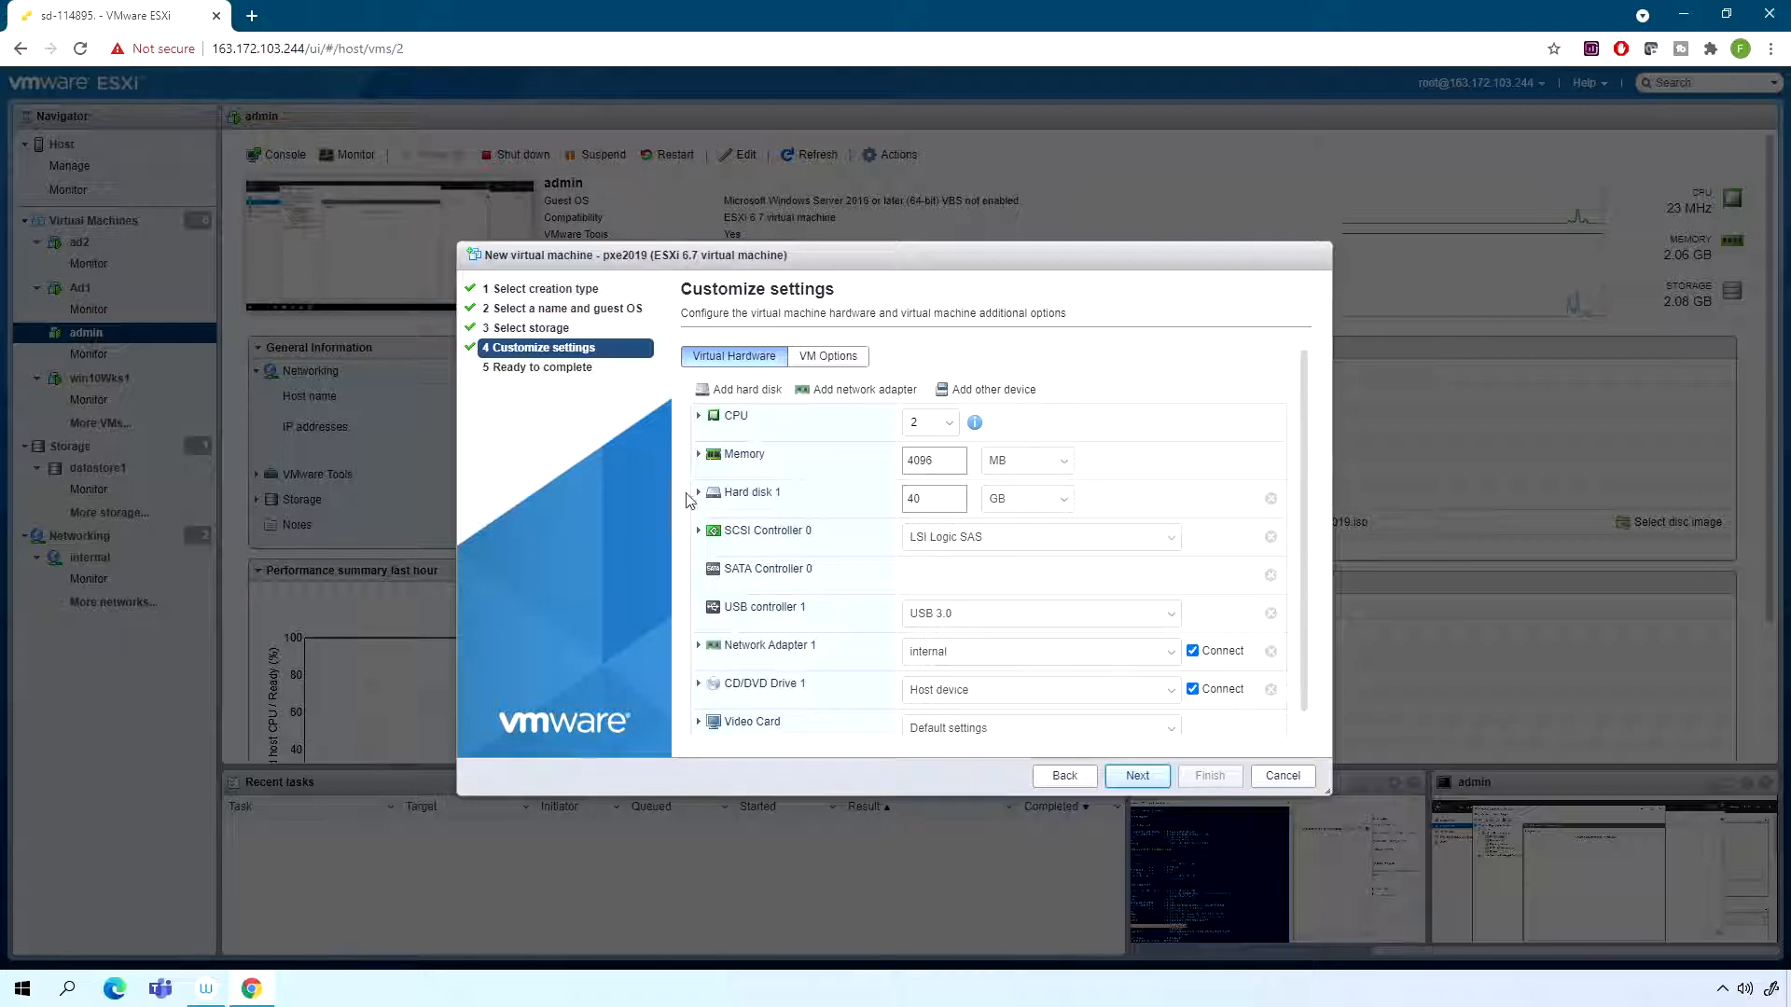
text(100)
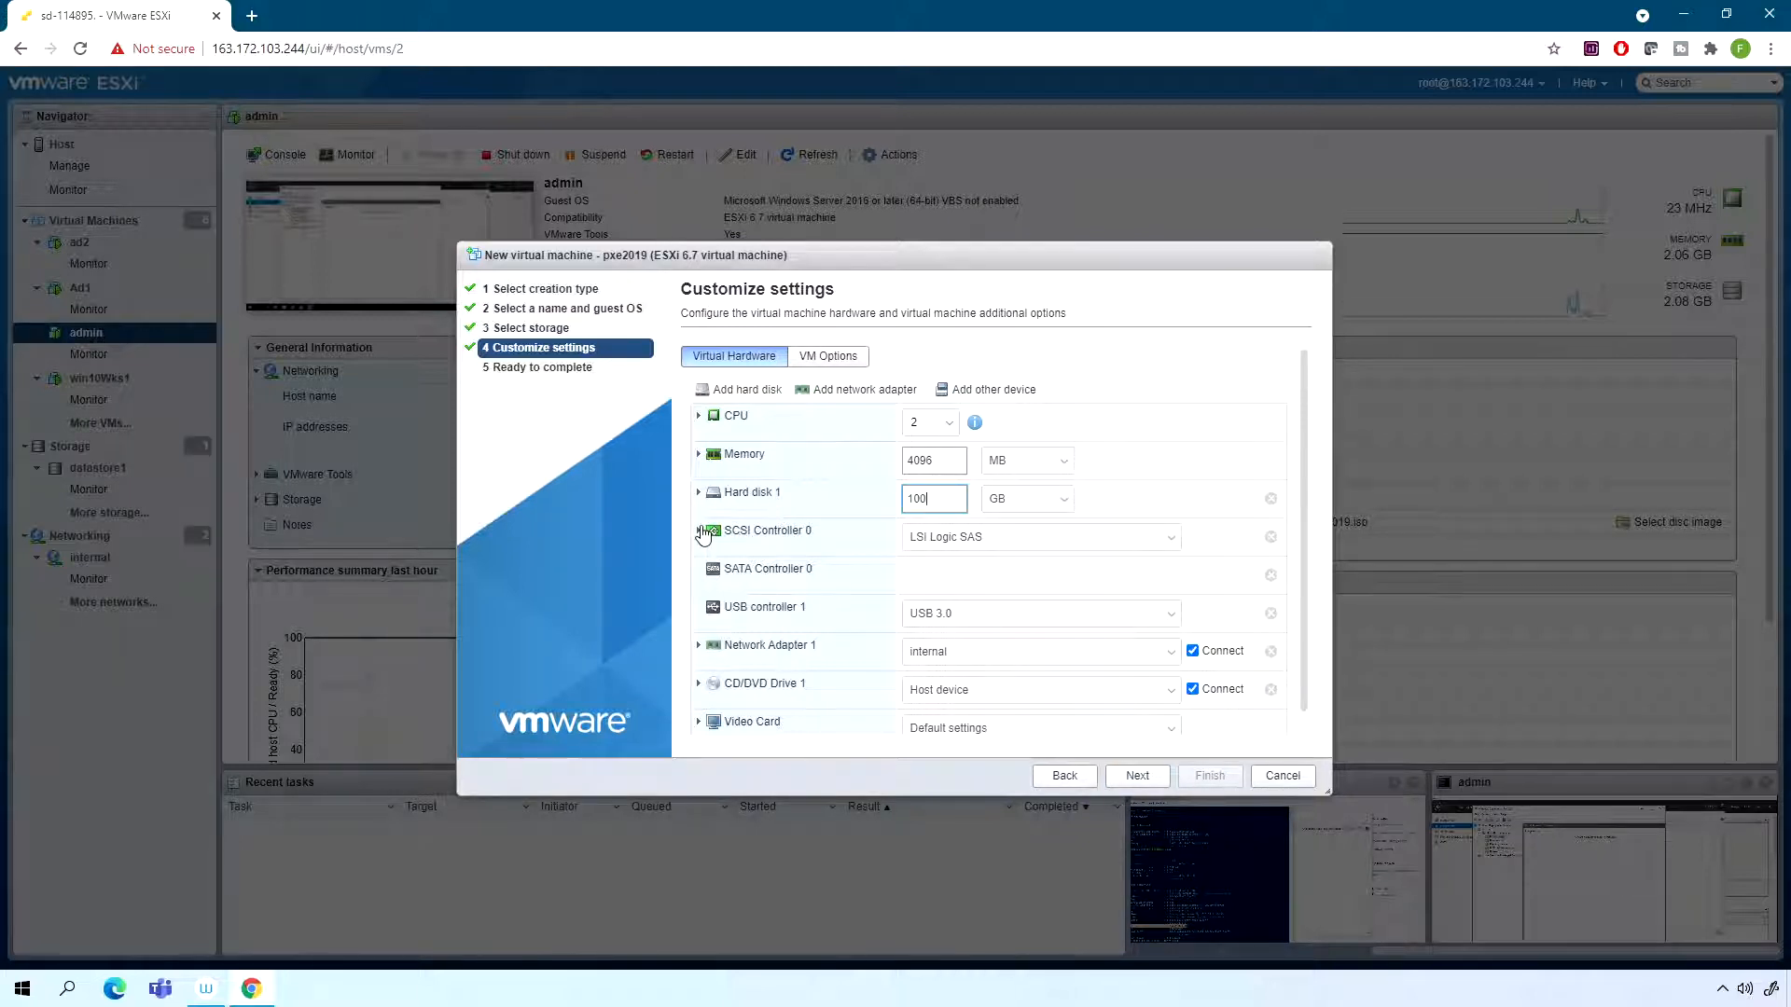
click(698, 532)
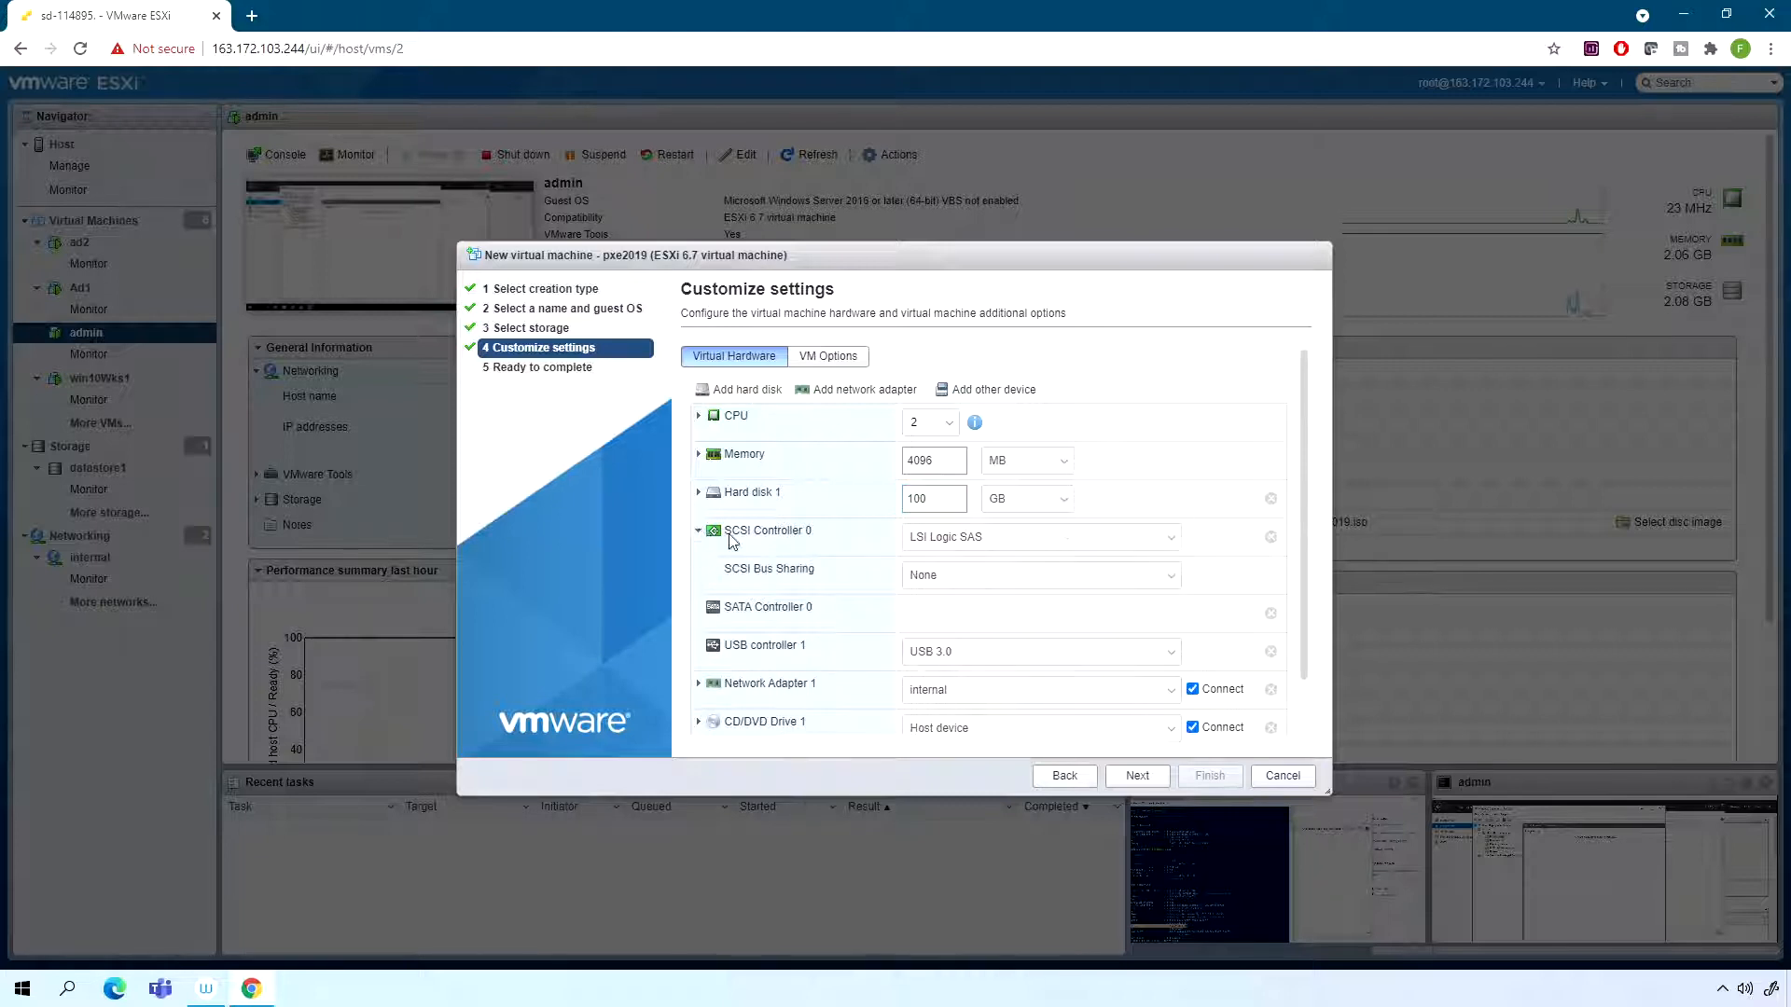
click(700, 532)
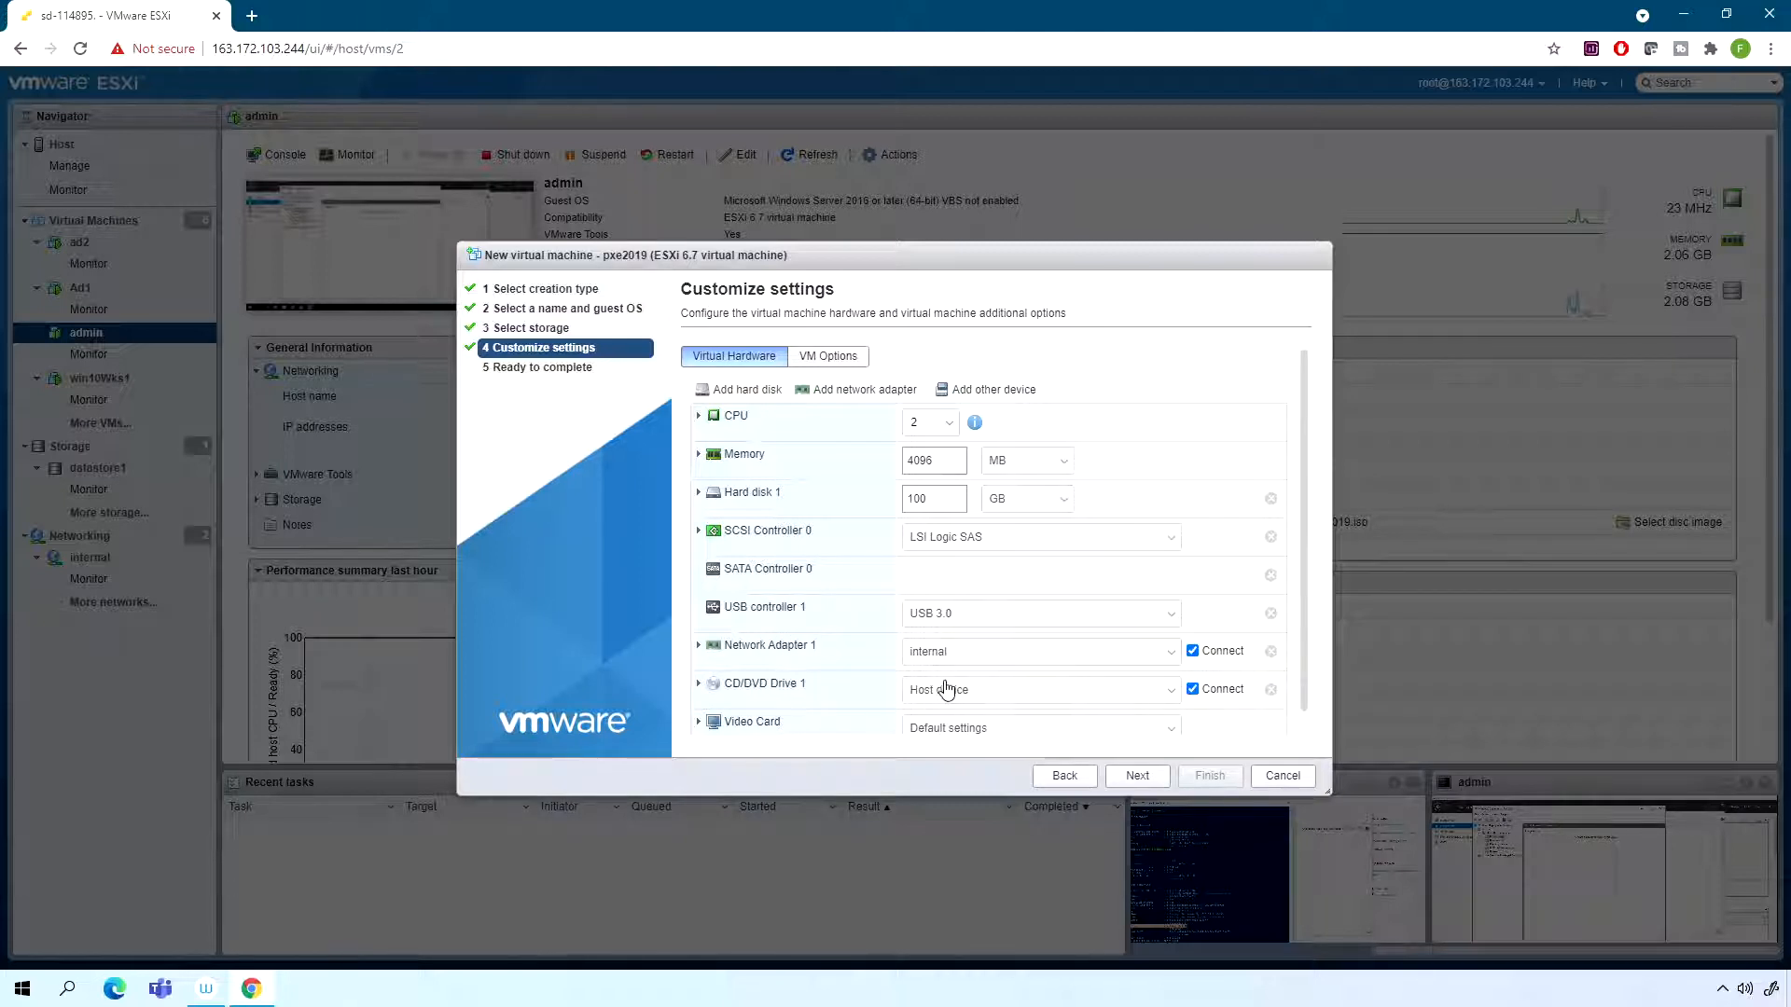
scroll(942, 651, down, 1)
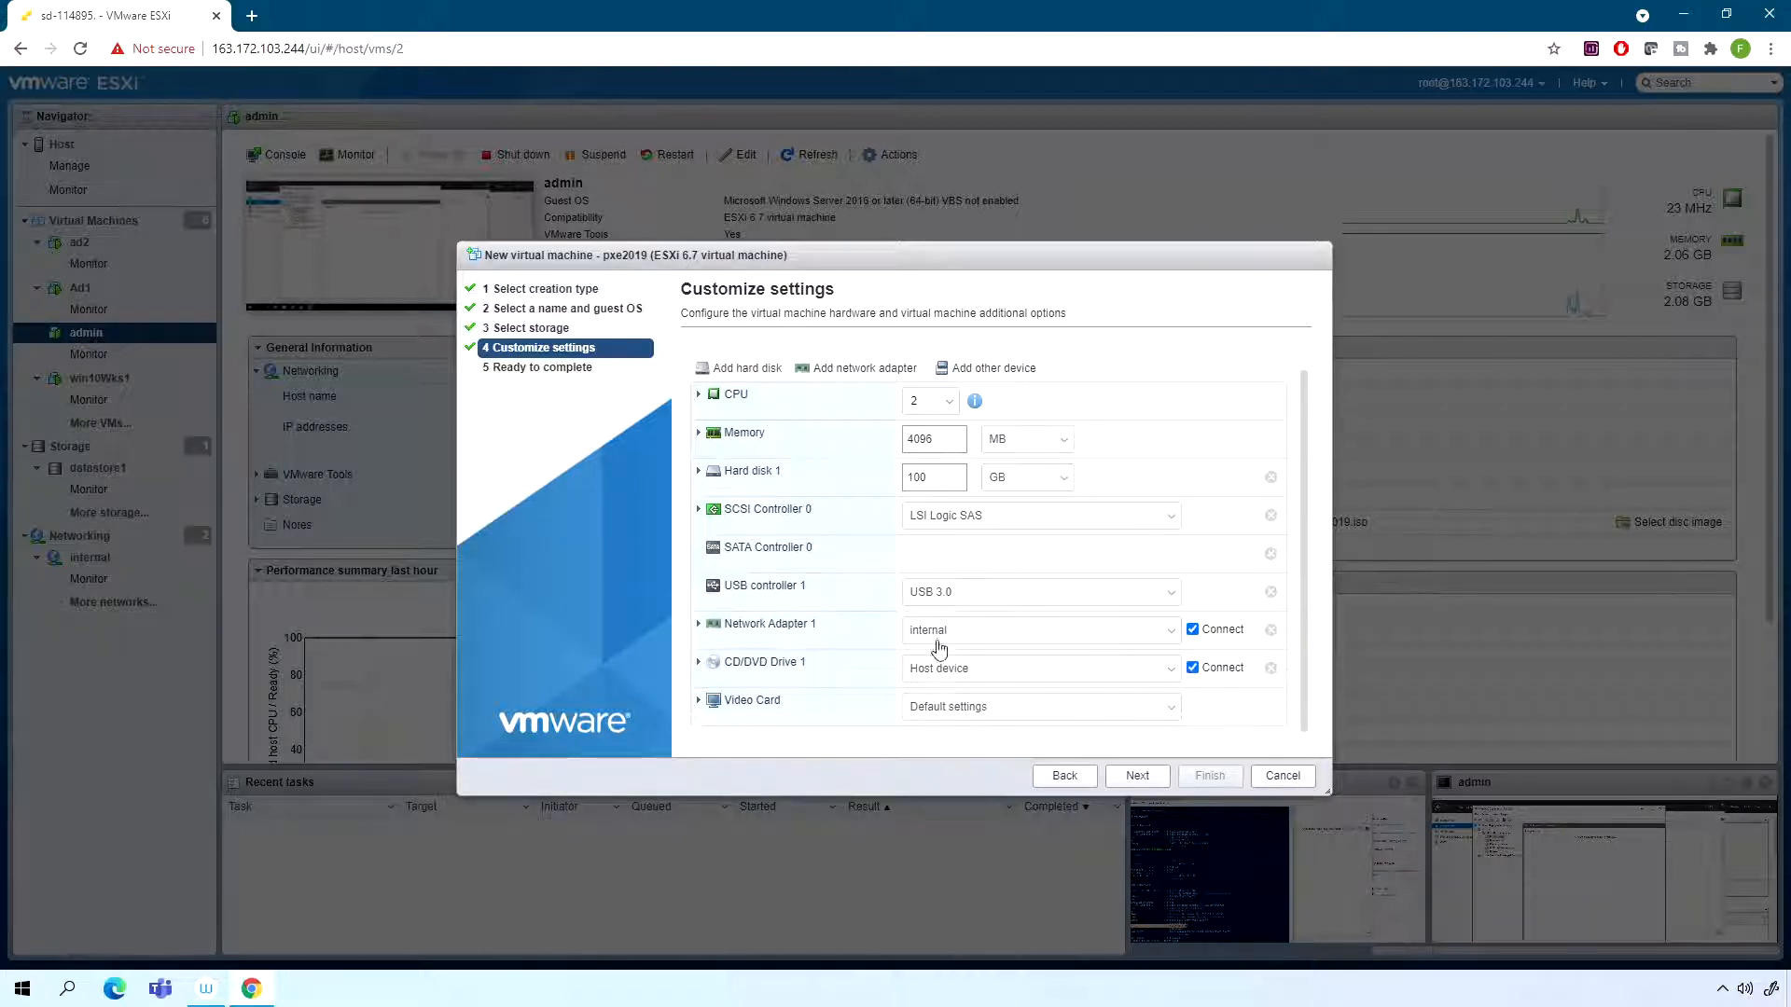
click(1138, 778)
click(1199, 778)
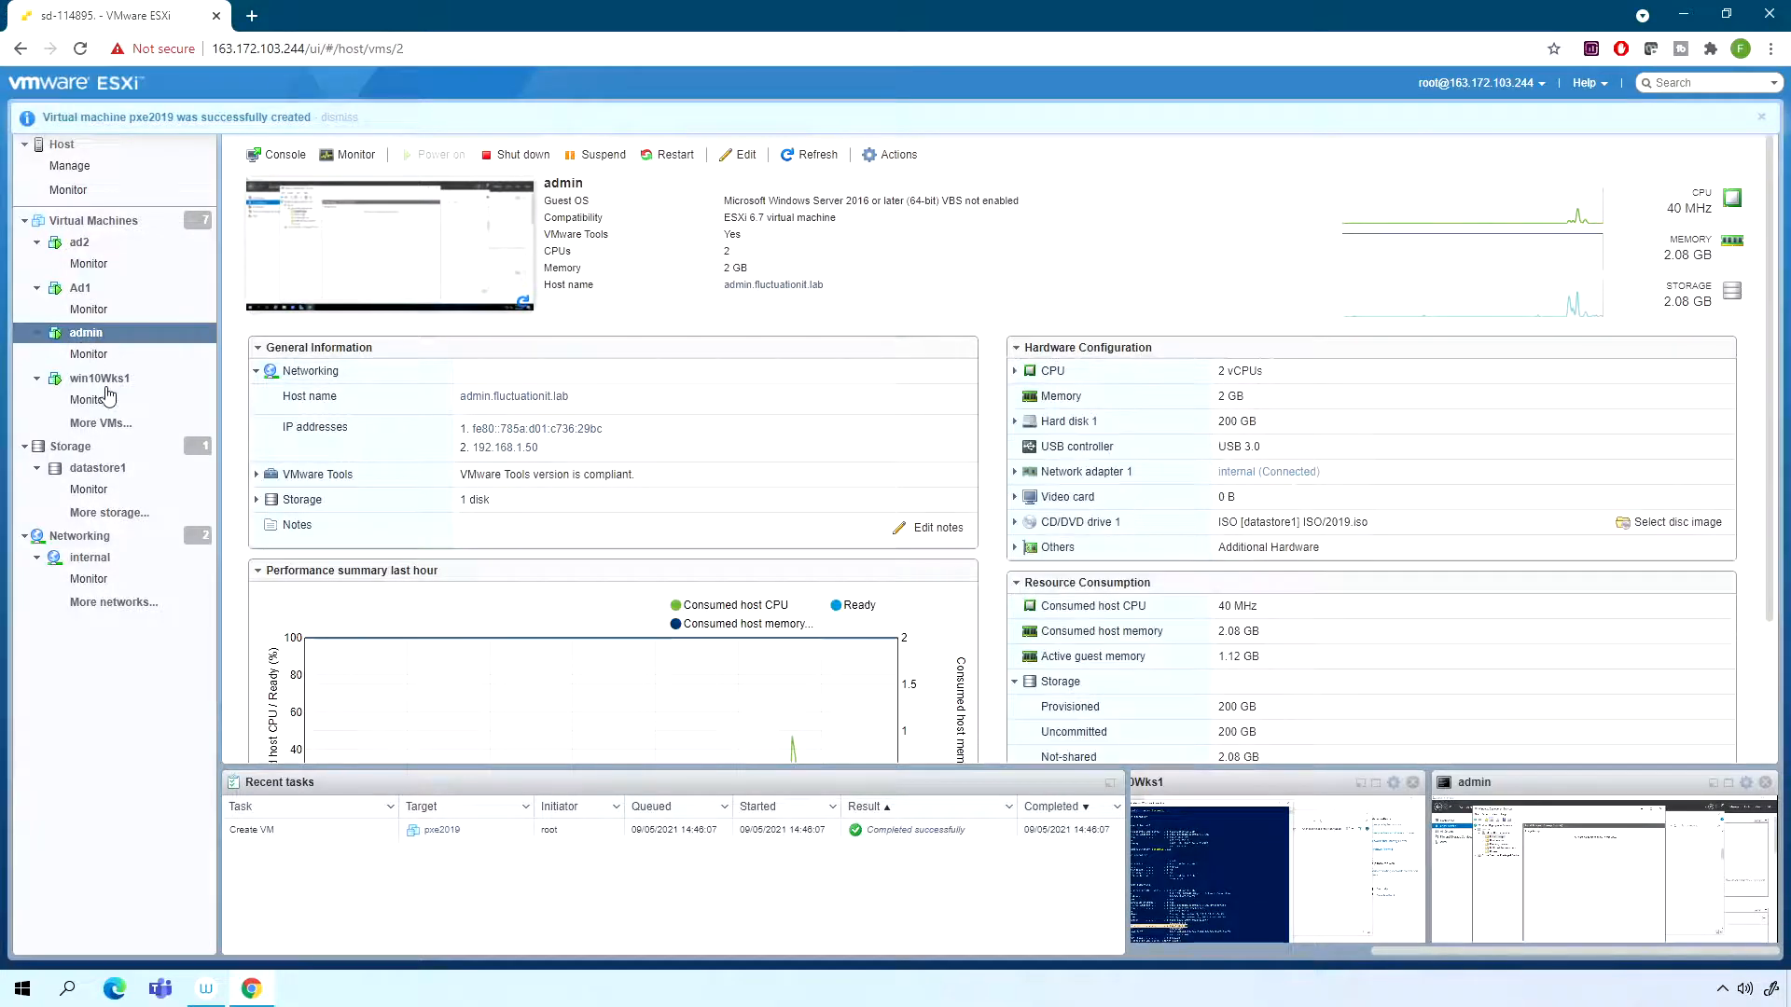
- Open the pxe2019 virtual machine, power it on with its console open, and start the WDS network boot
click(82, 227)
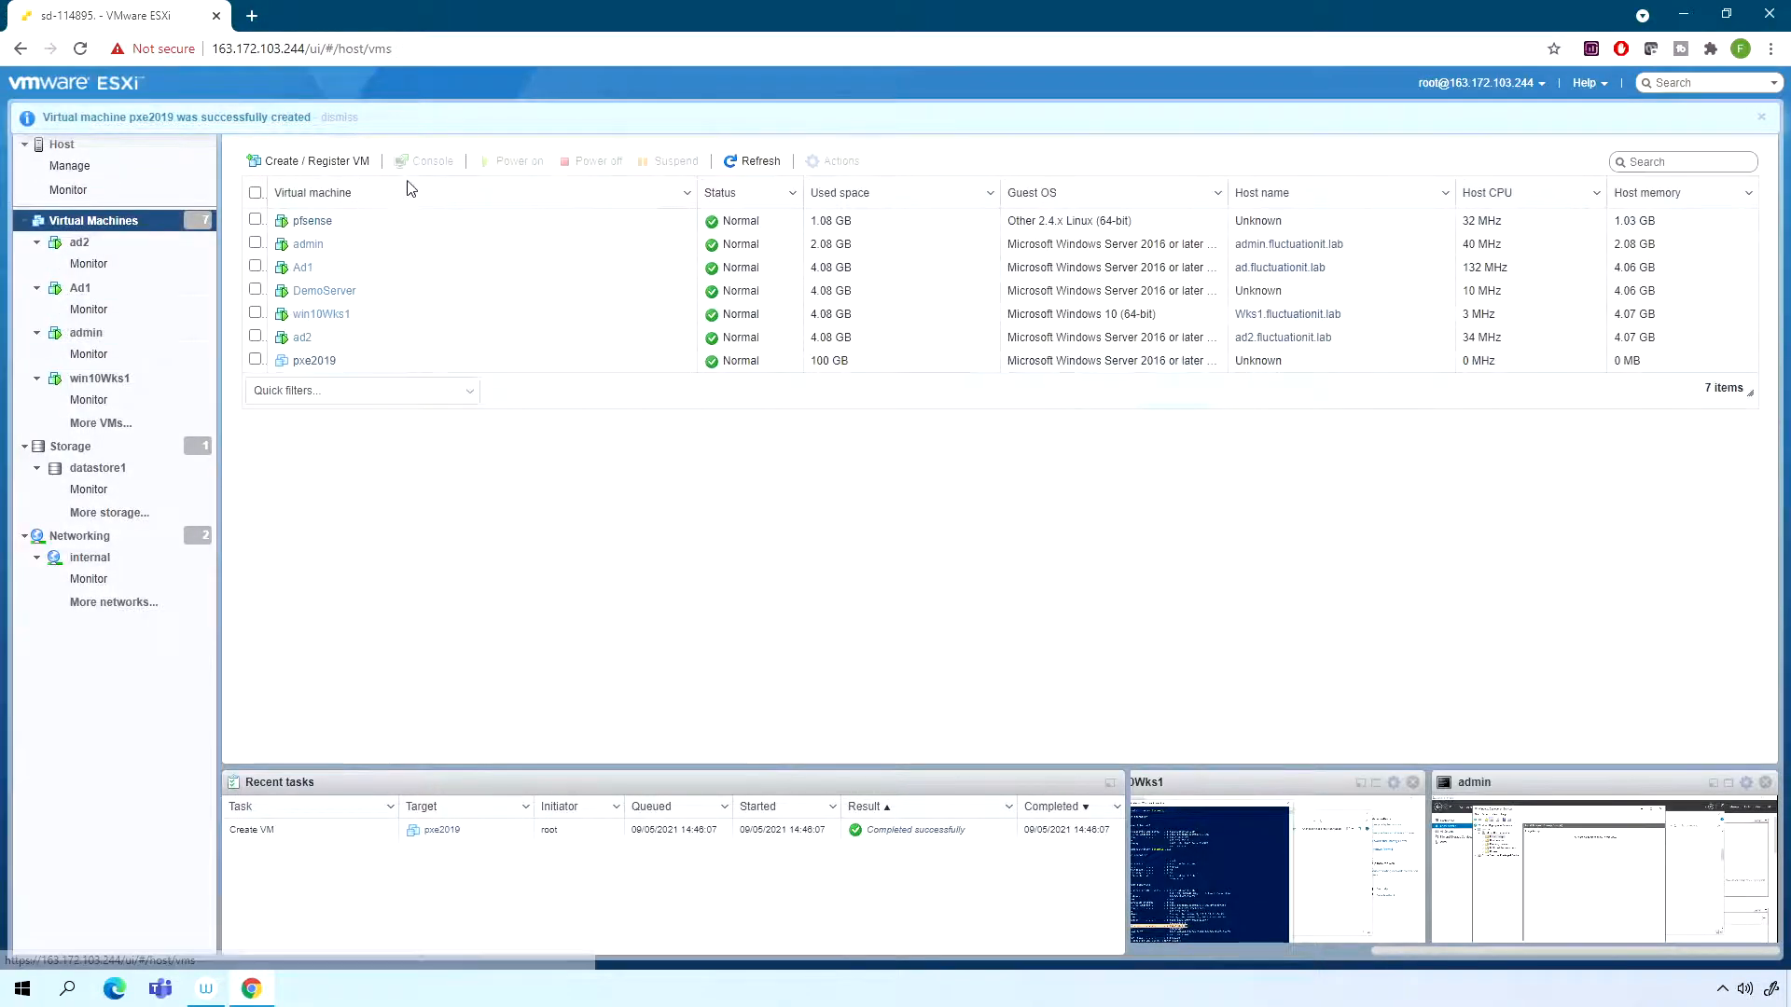
click(324, 361)
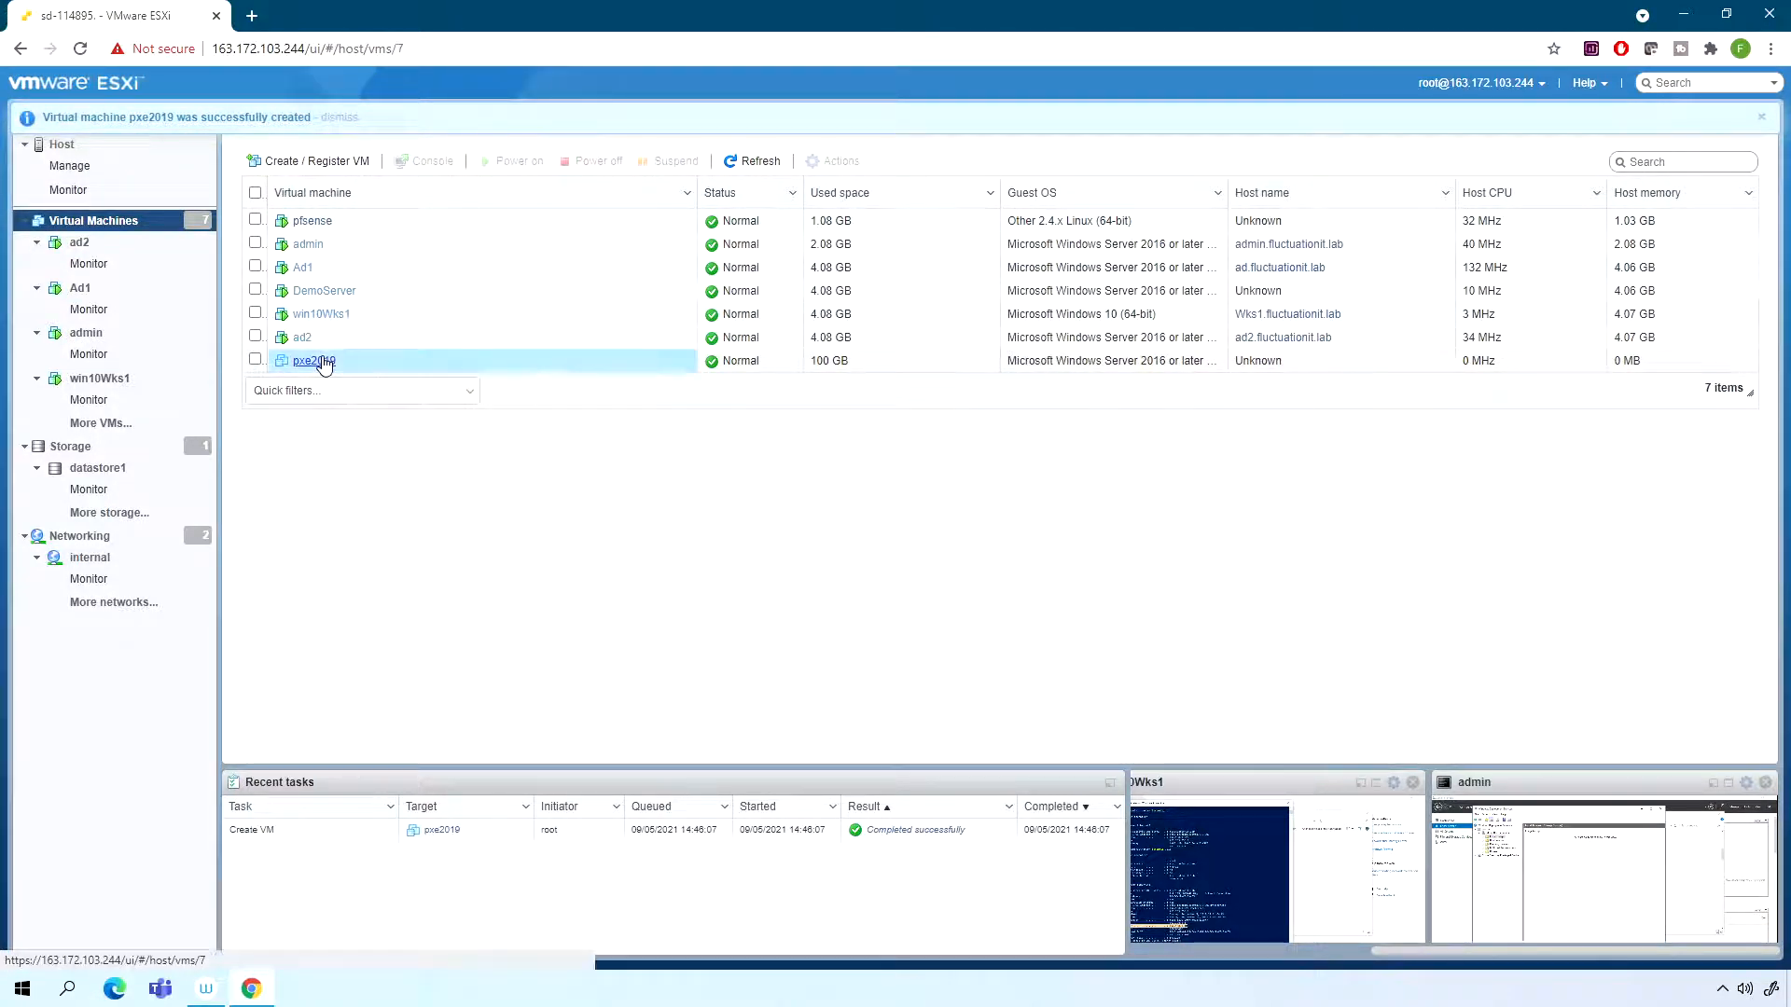
click(394, 264)
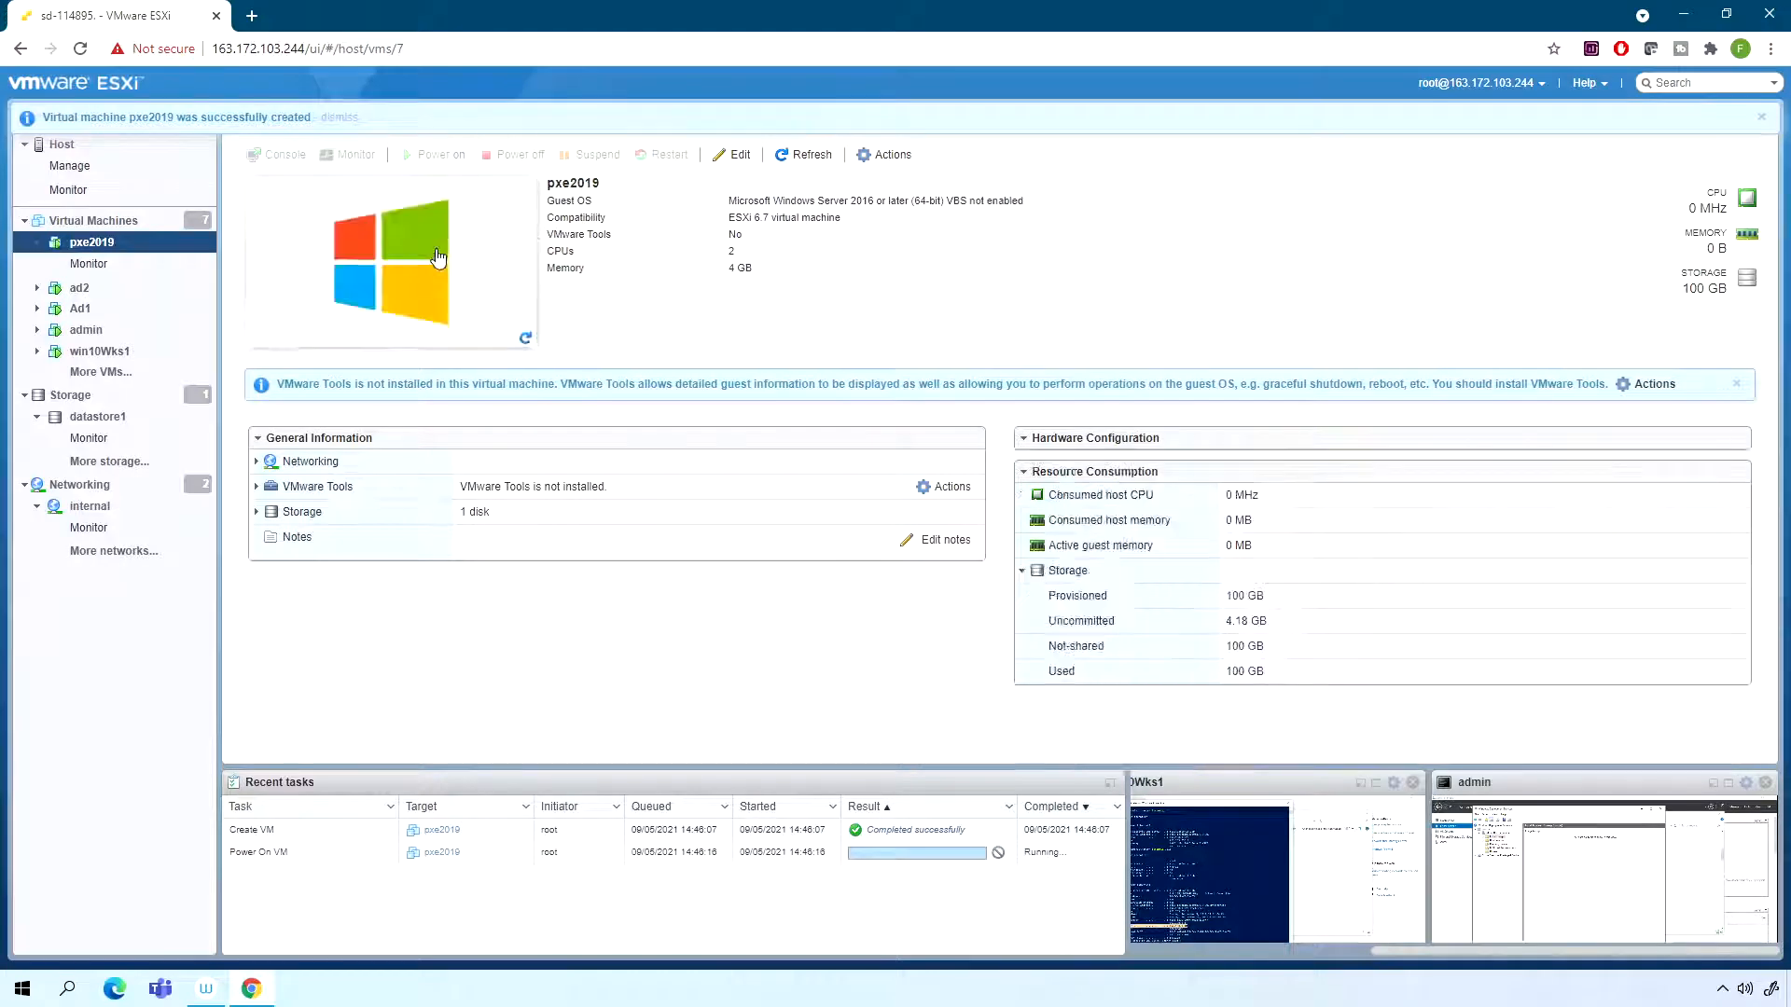
click(411, 278)
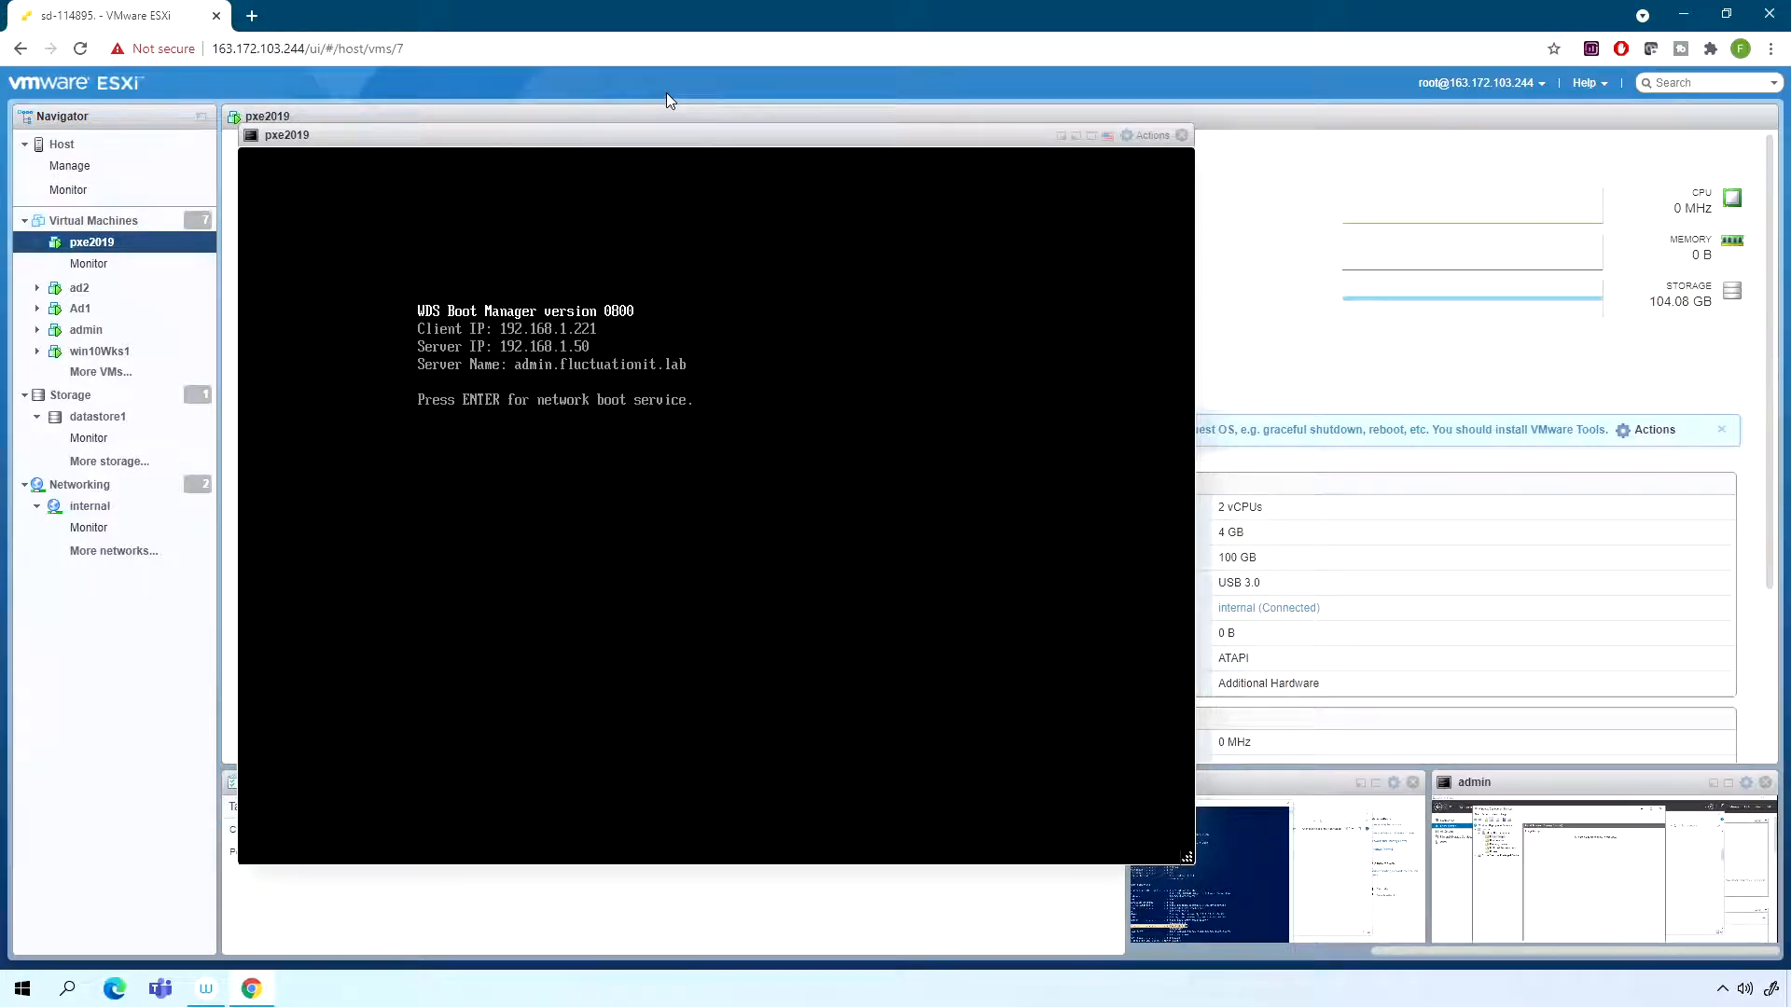
key(Return)
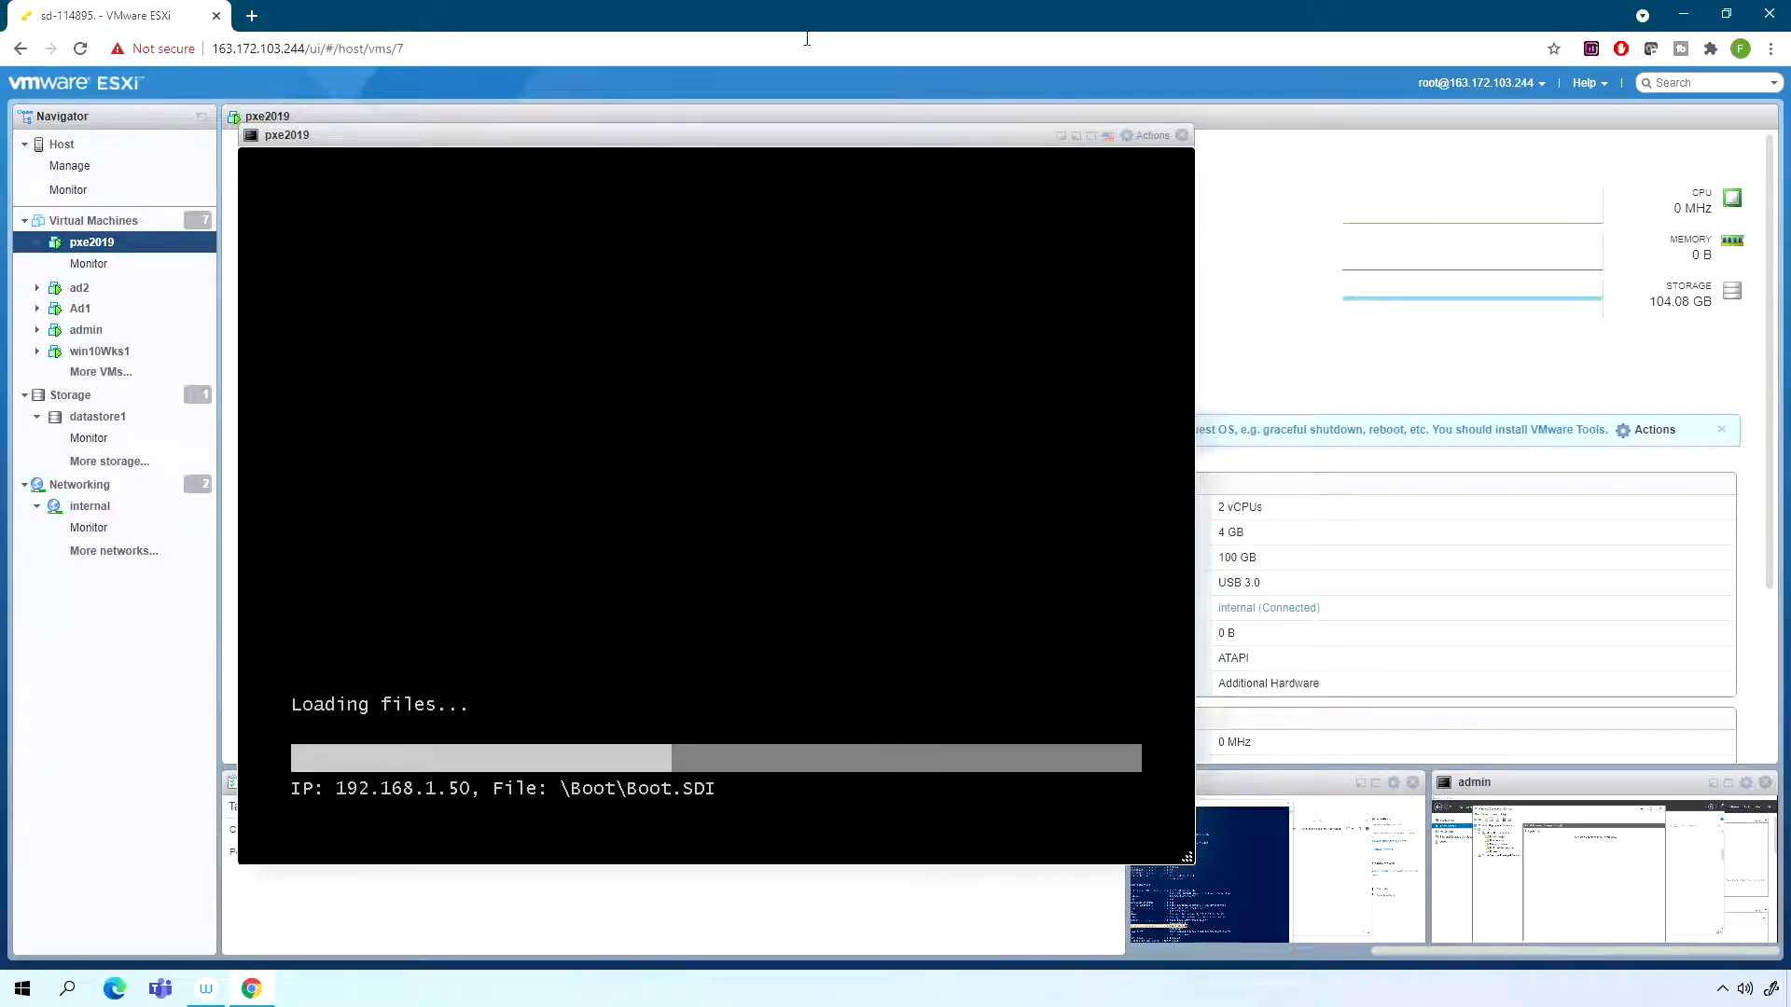
drag(792, 140, 860, 129)
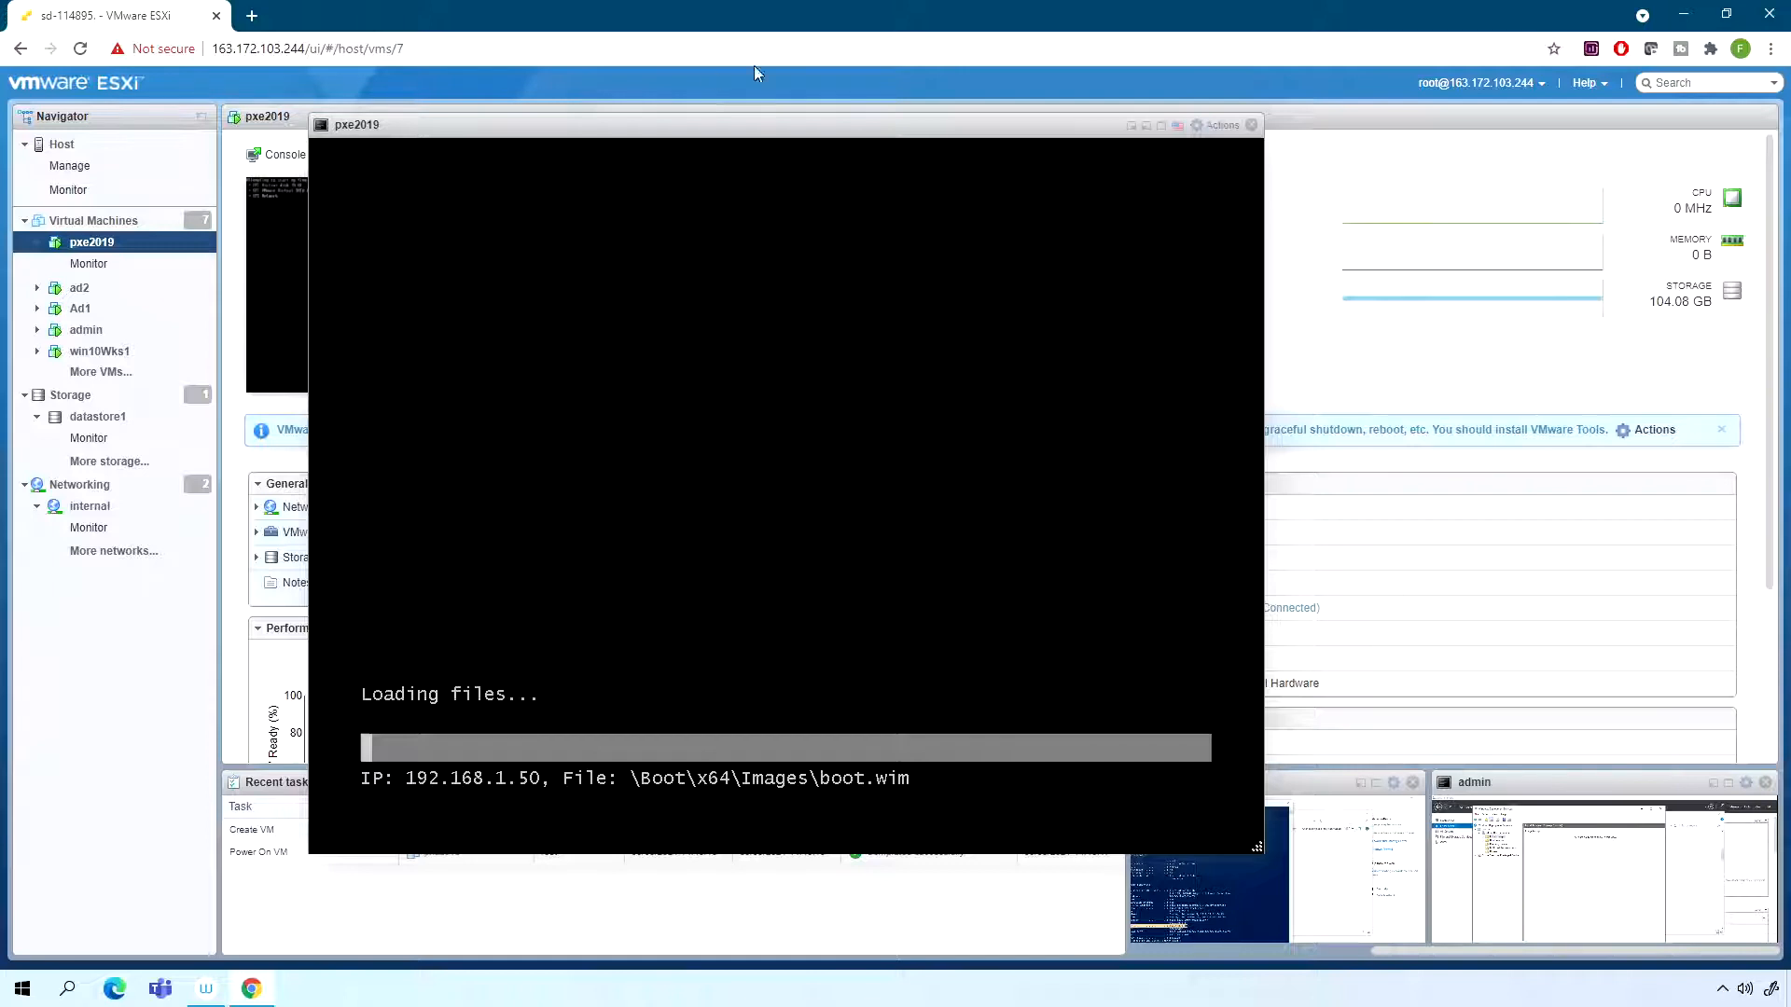
drag(762, 128, 877, 122)
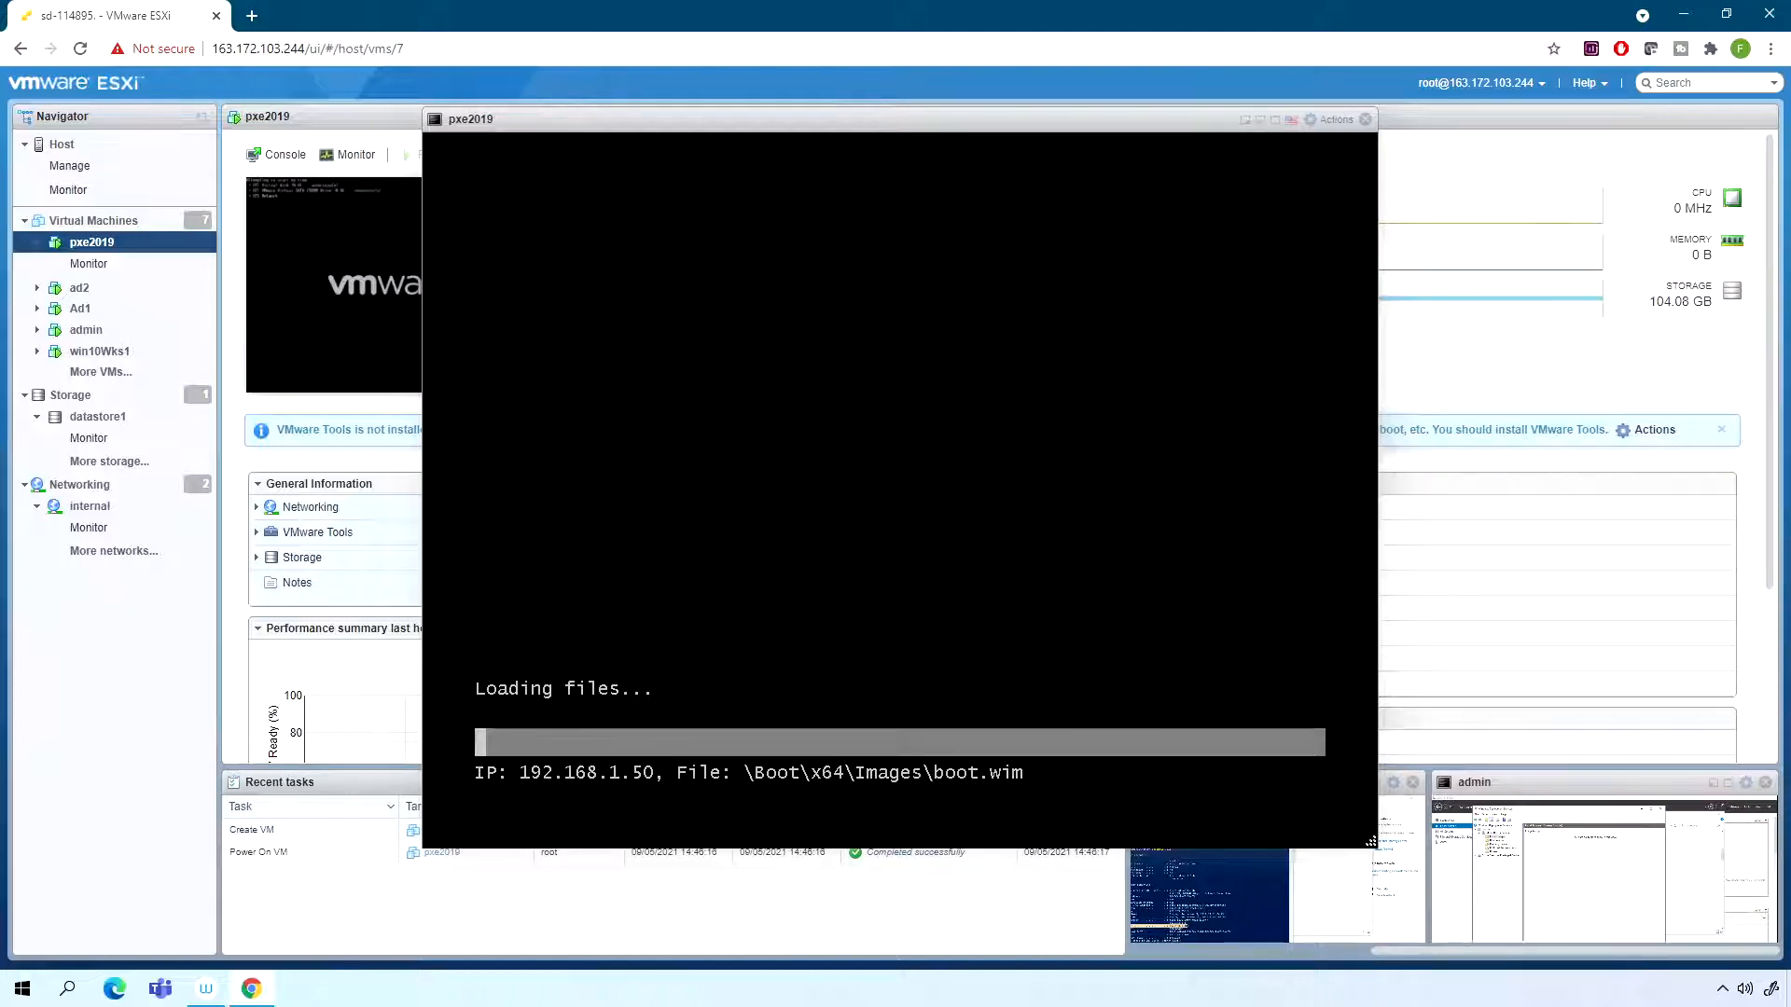
drag(1017, 128, 939, 140)
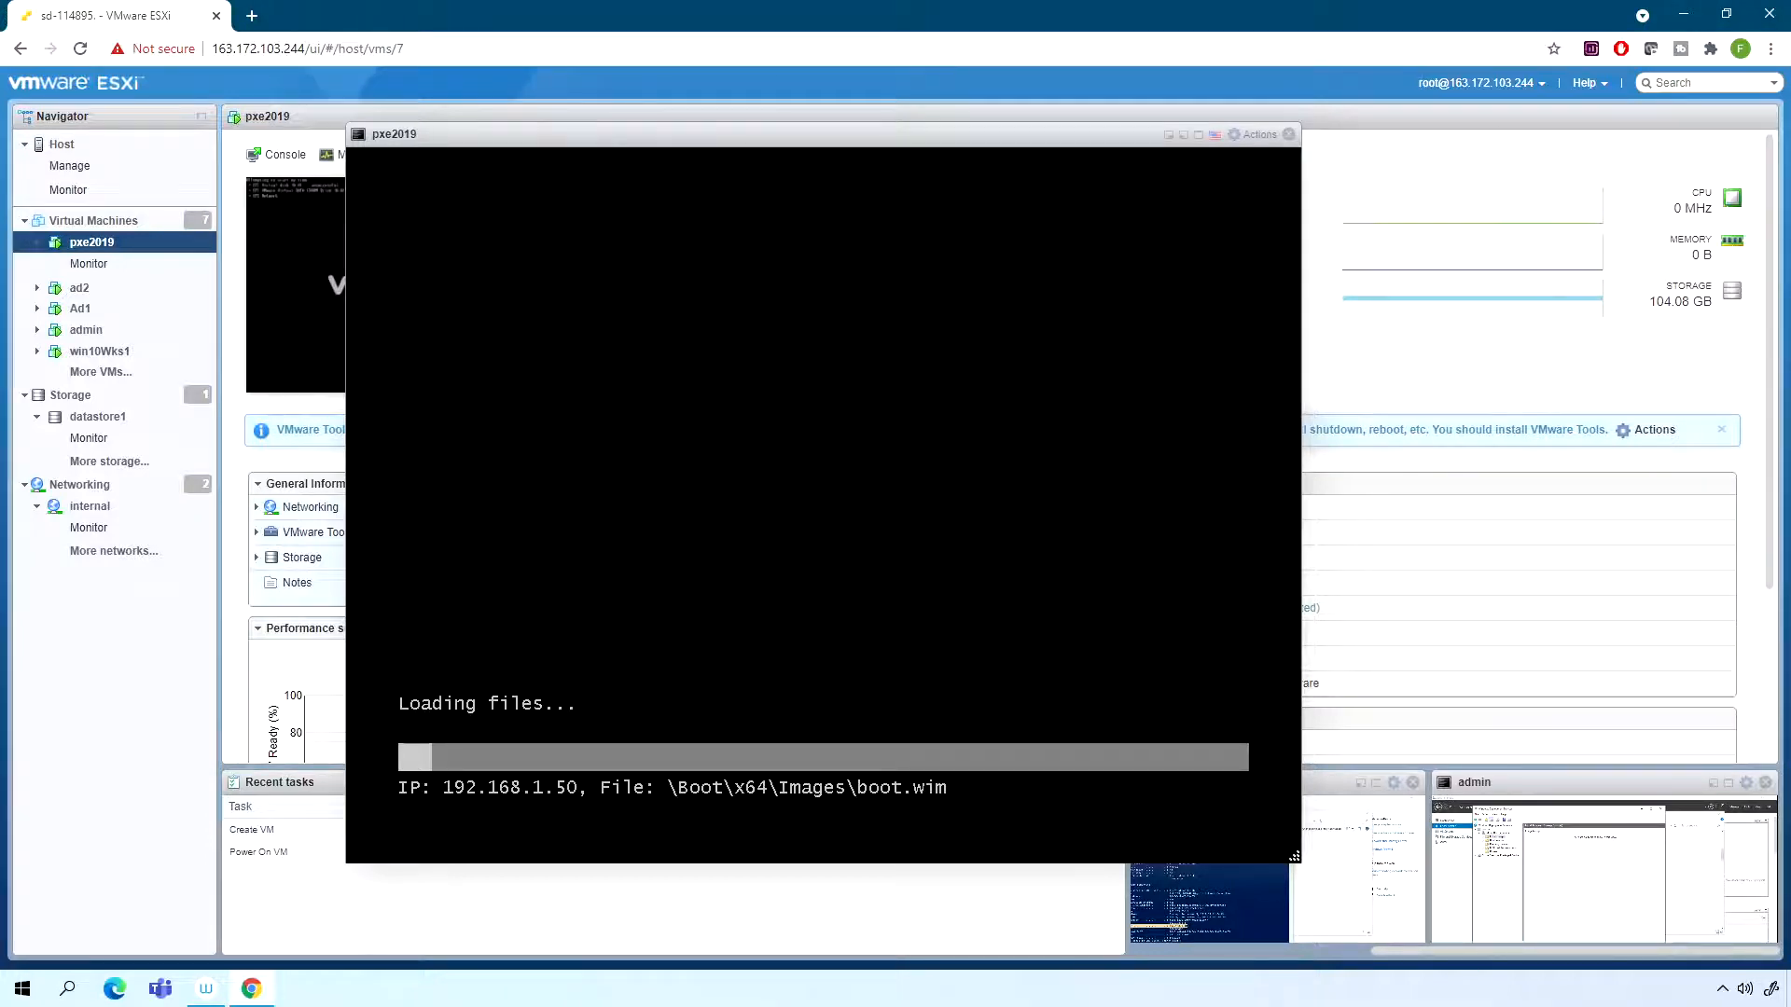
mouse_move(591, 151)
mouse_down()
mouse_move(535, 147)
mouse_move(586, 134)
mouse_up()
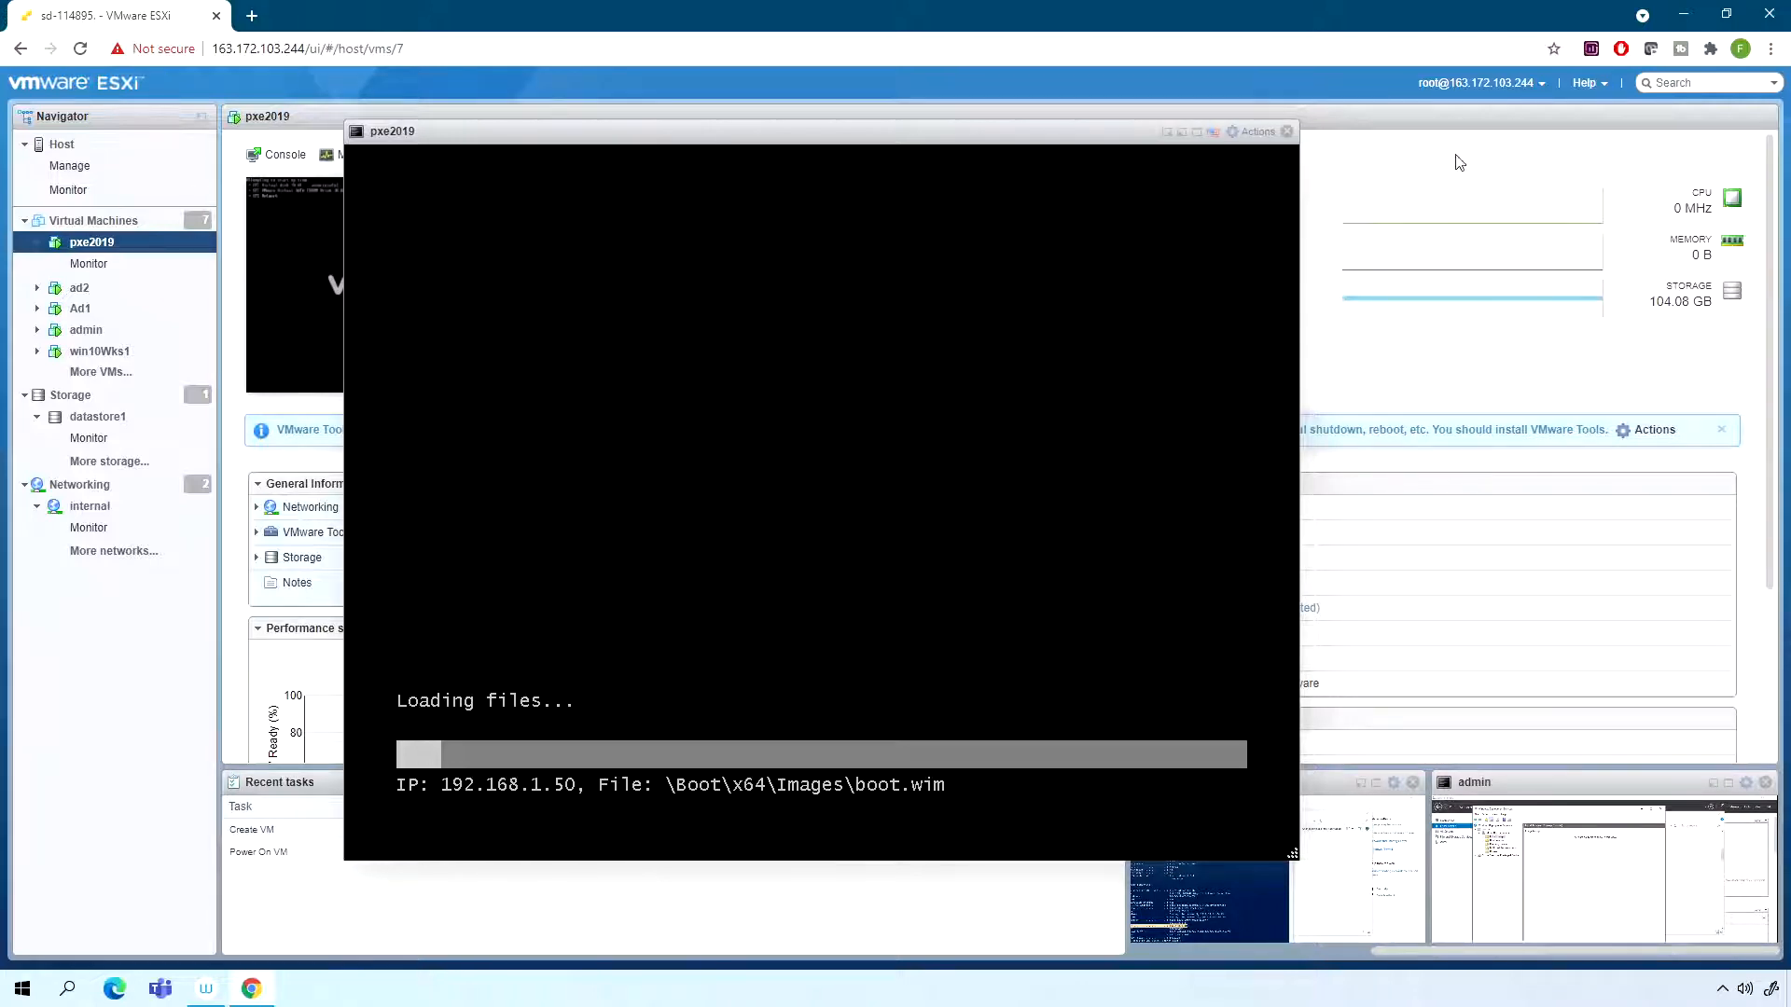
drag(862, 145, 841, 145)
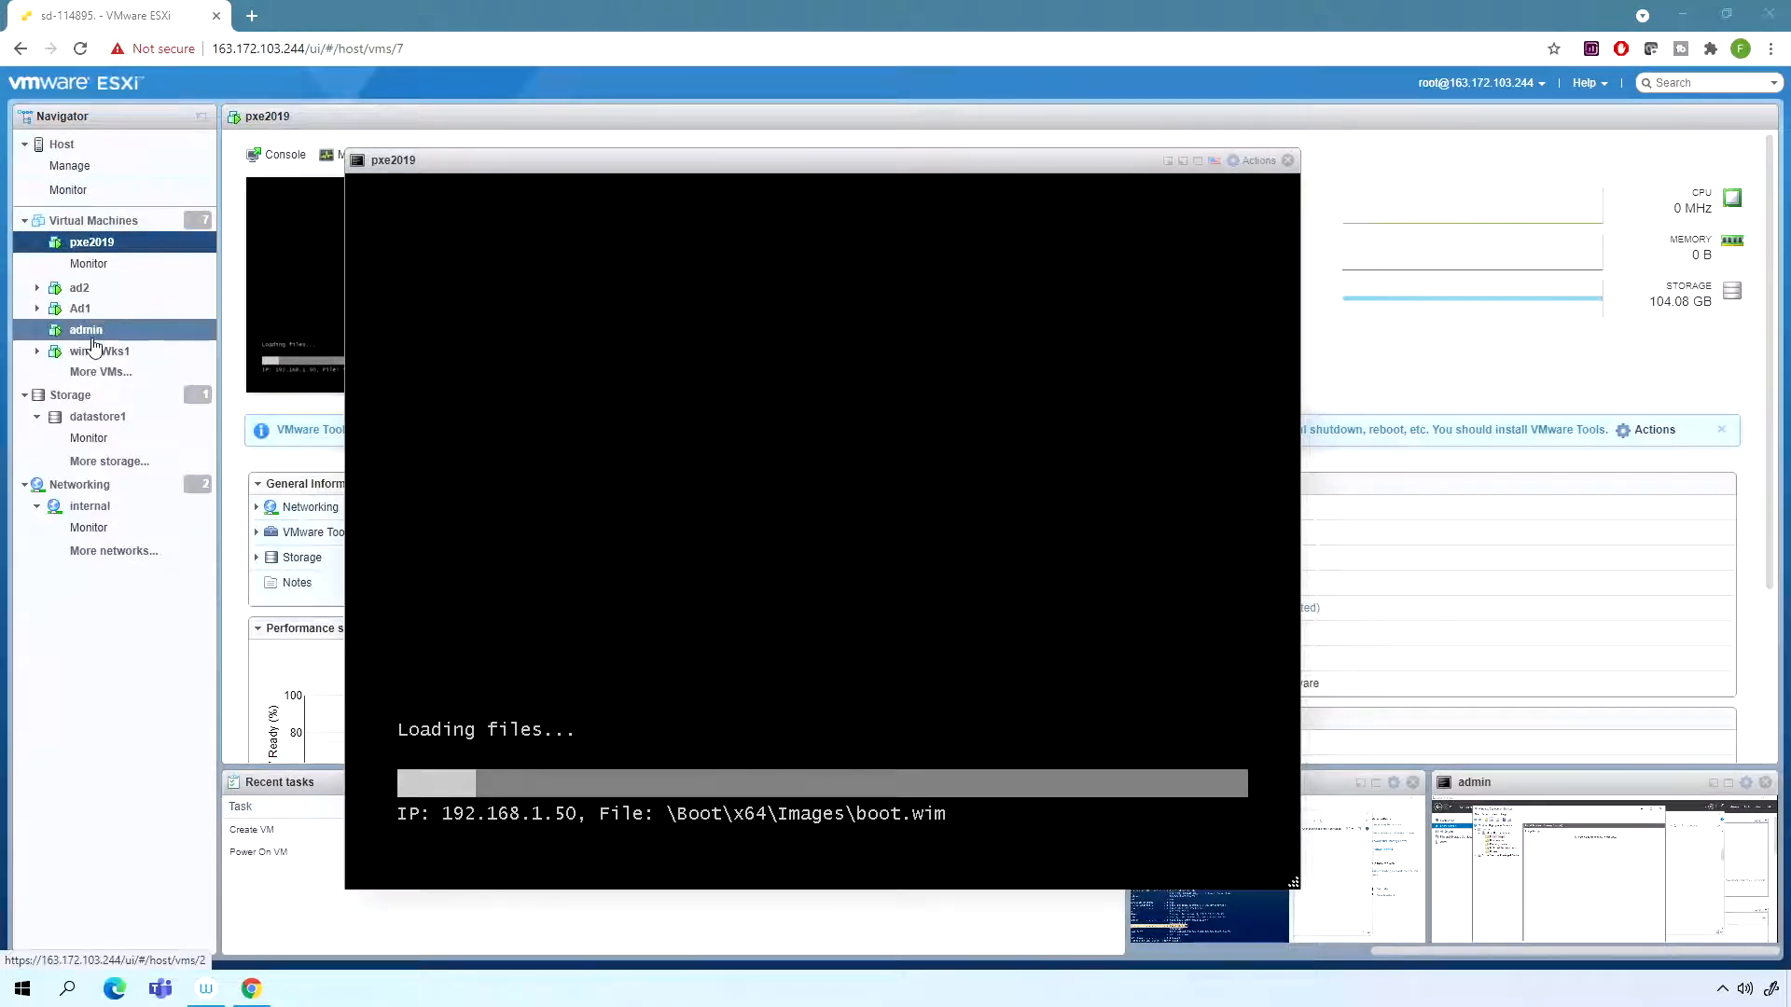
- Return to the admin virtual machine's console and add an install image group named win2019 to the WDS server
click(93, 340)
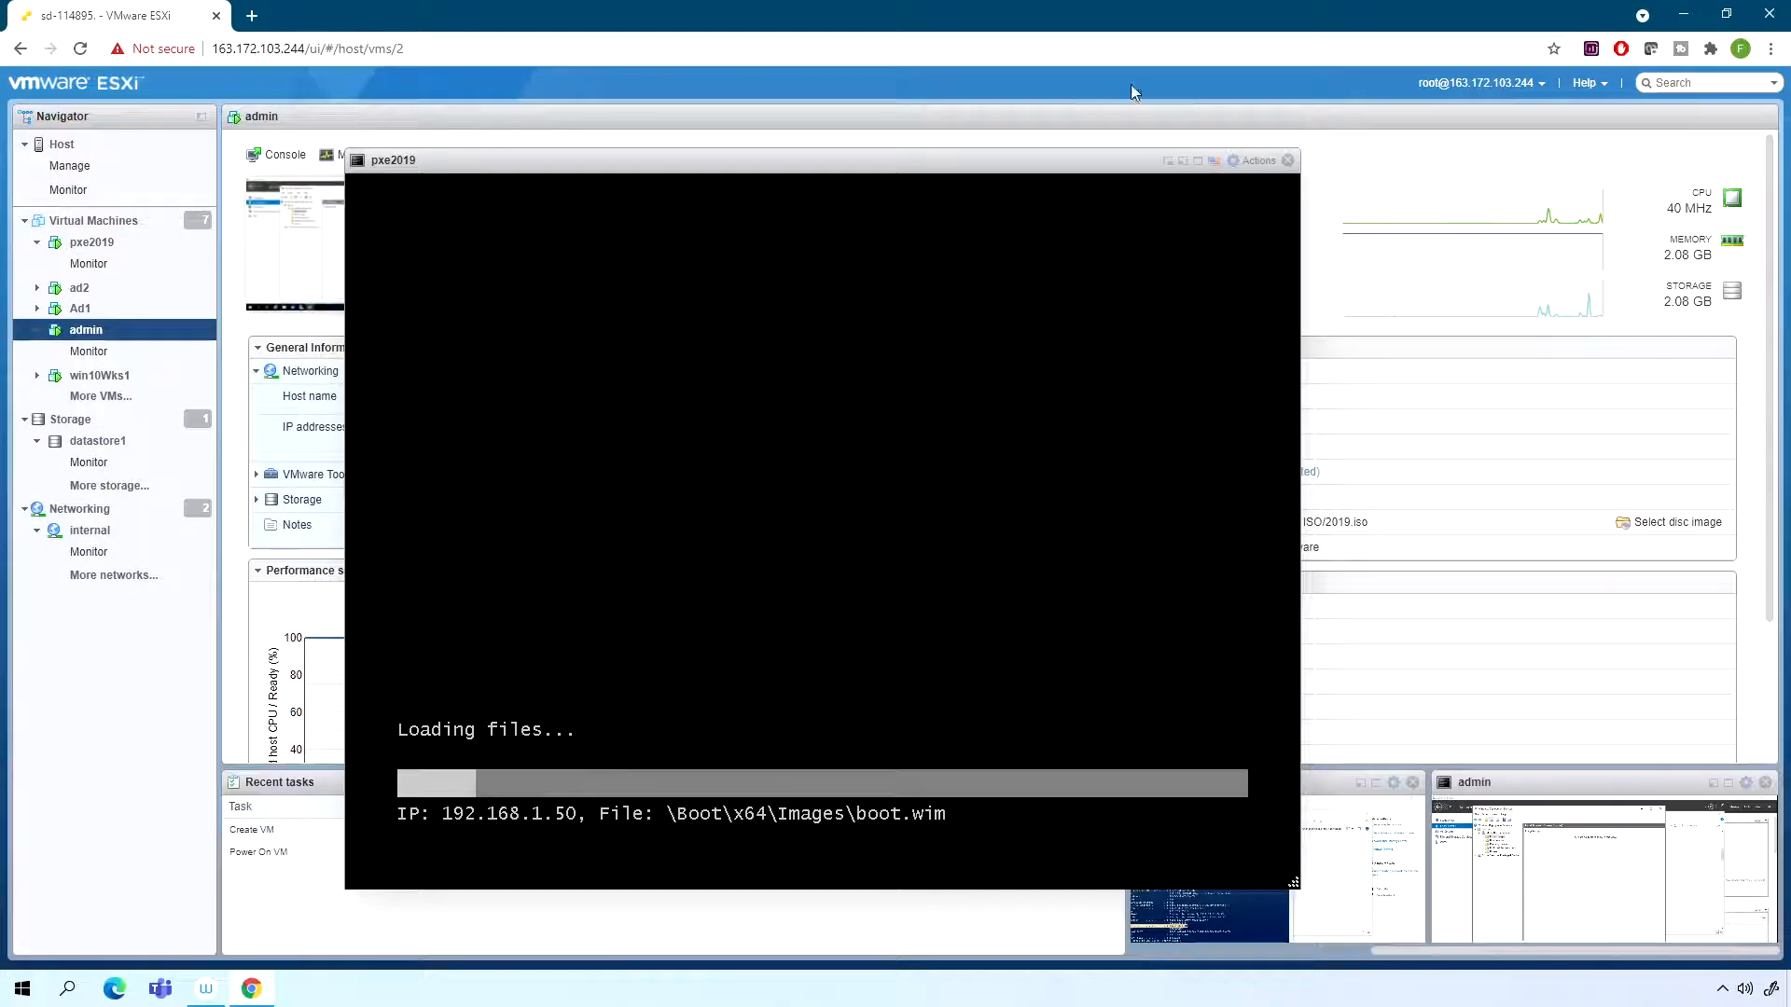
click(1286, 160)
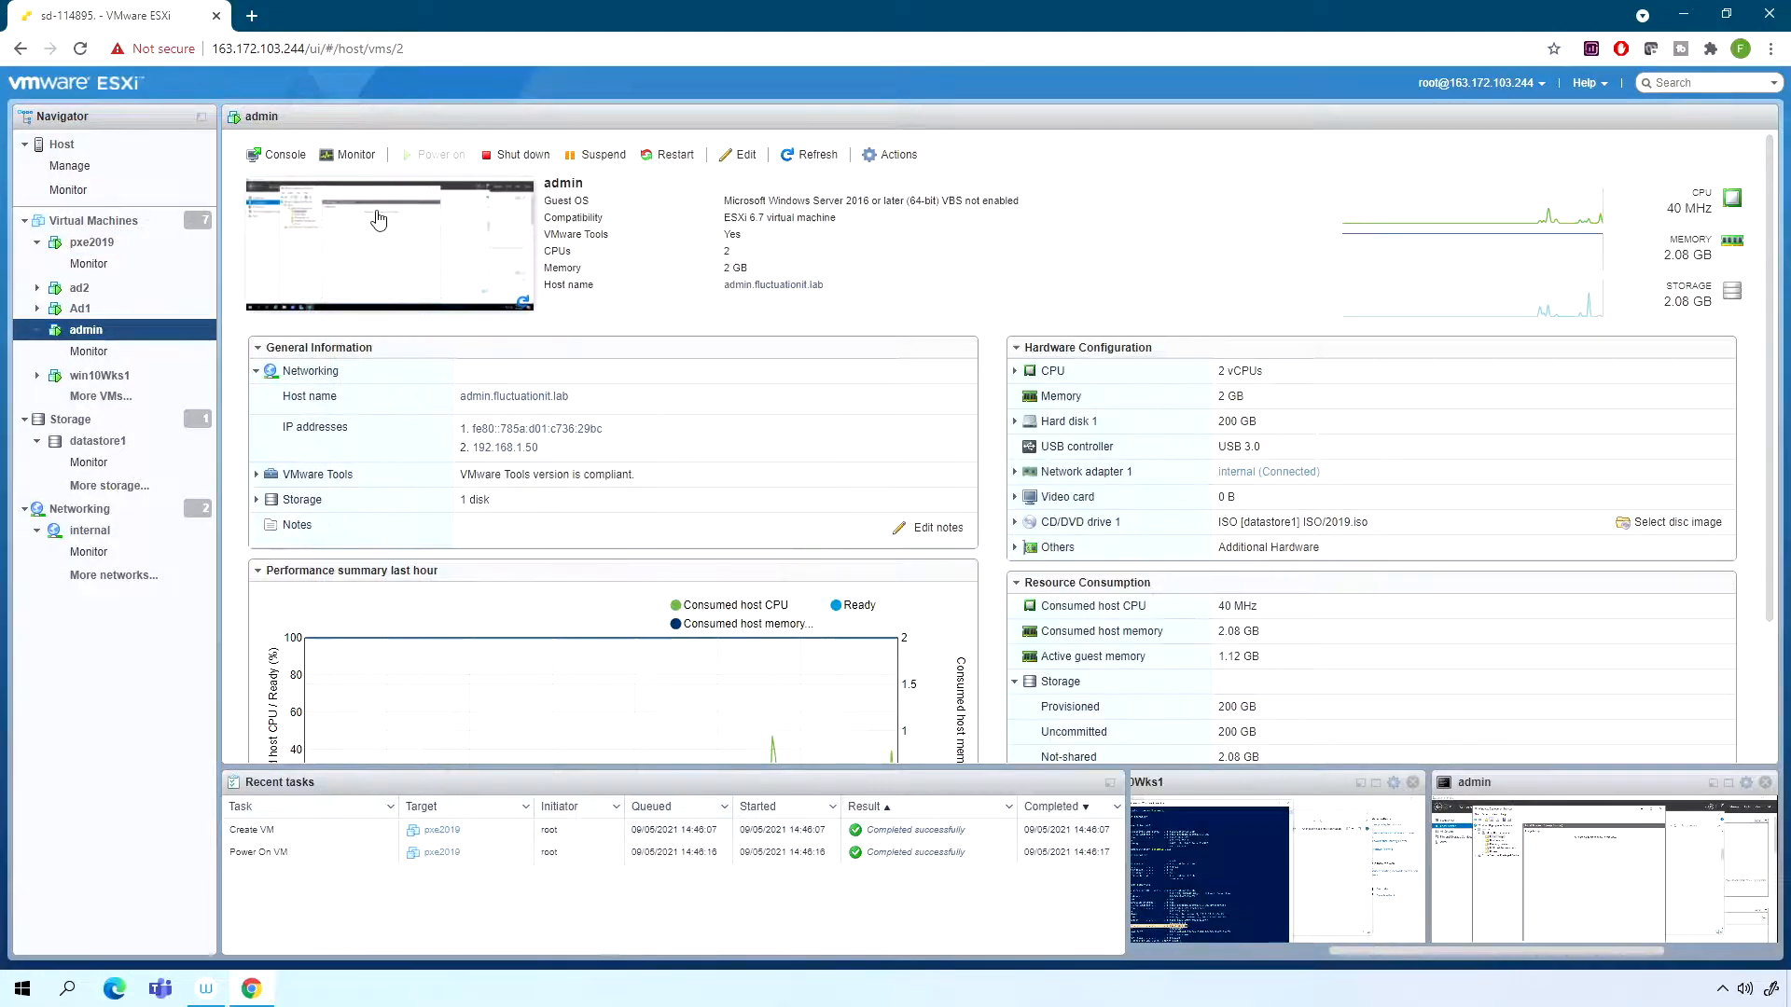
click(411, 258)
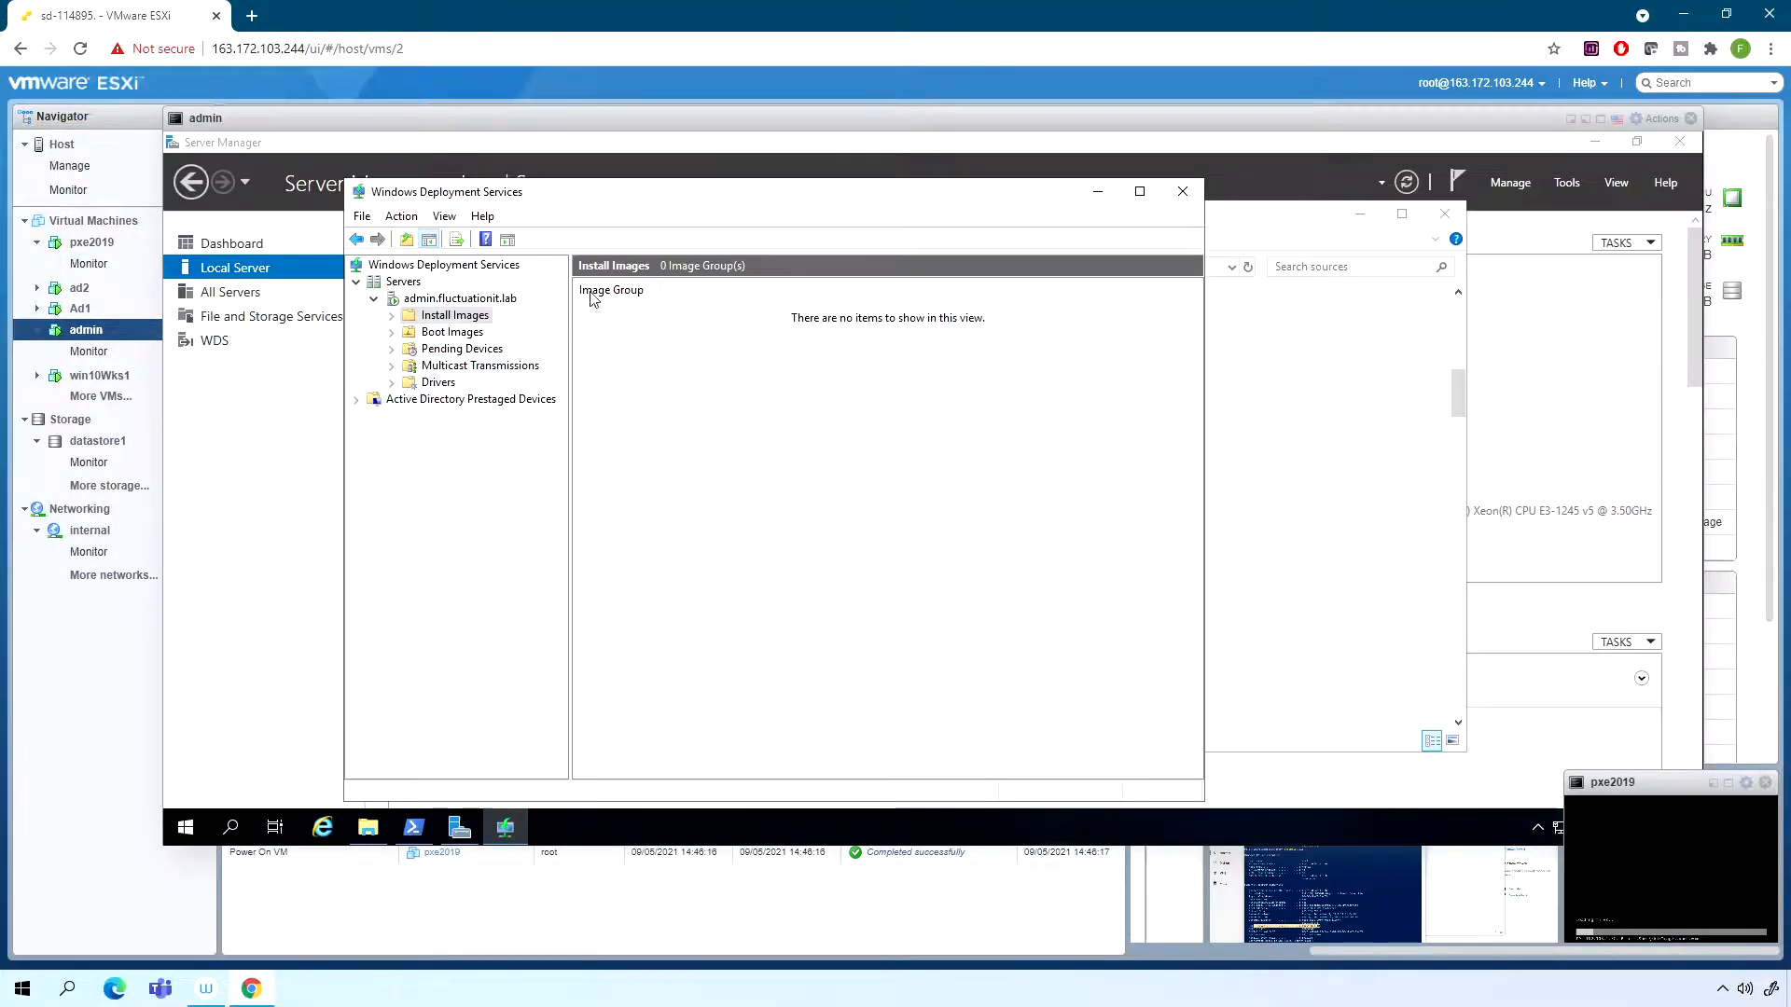
right_click(463, 320)
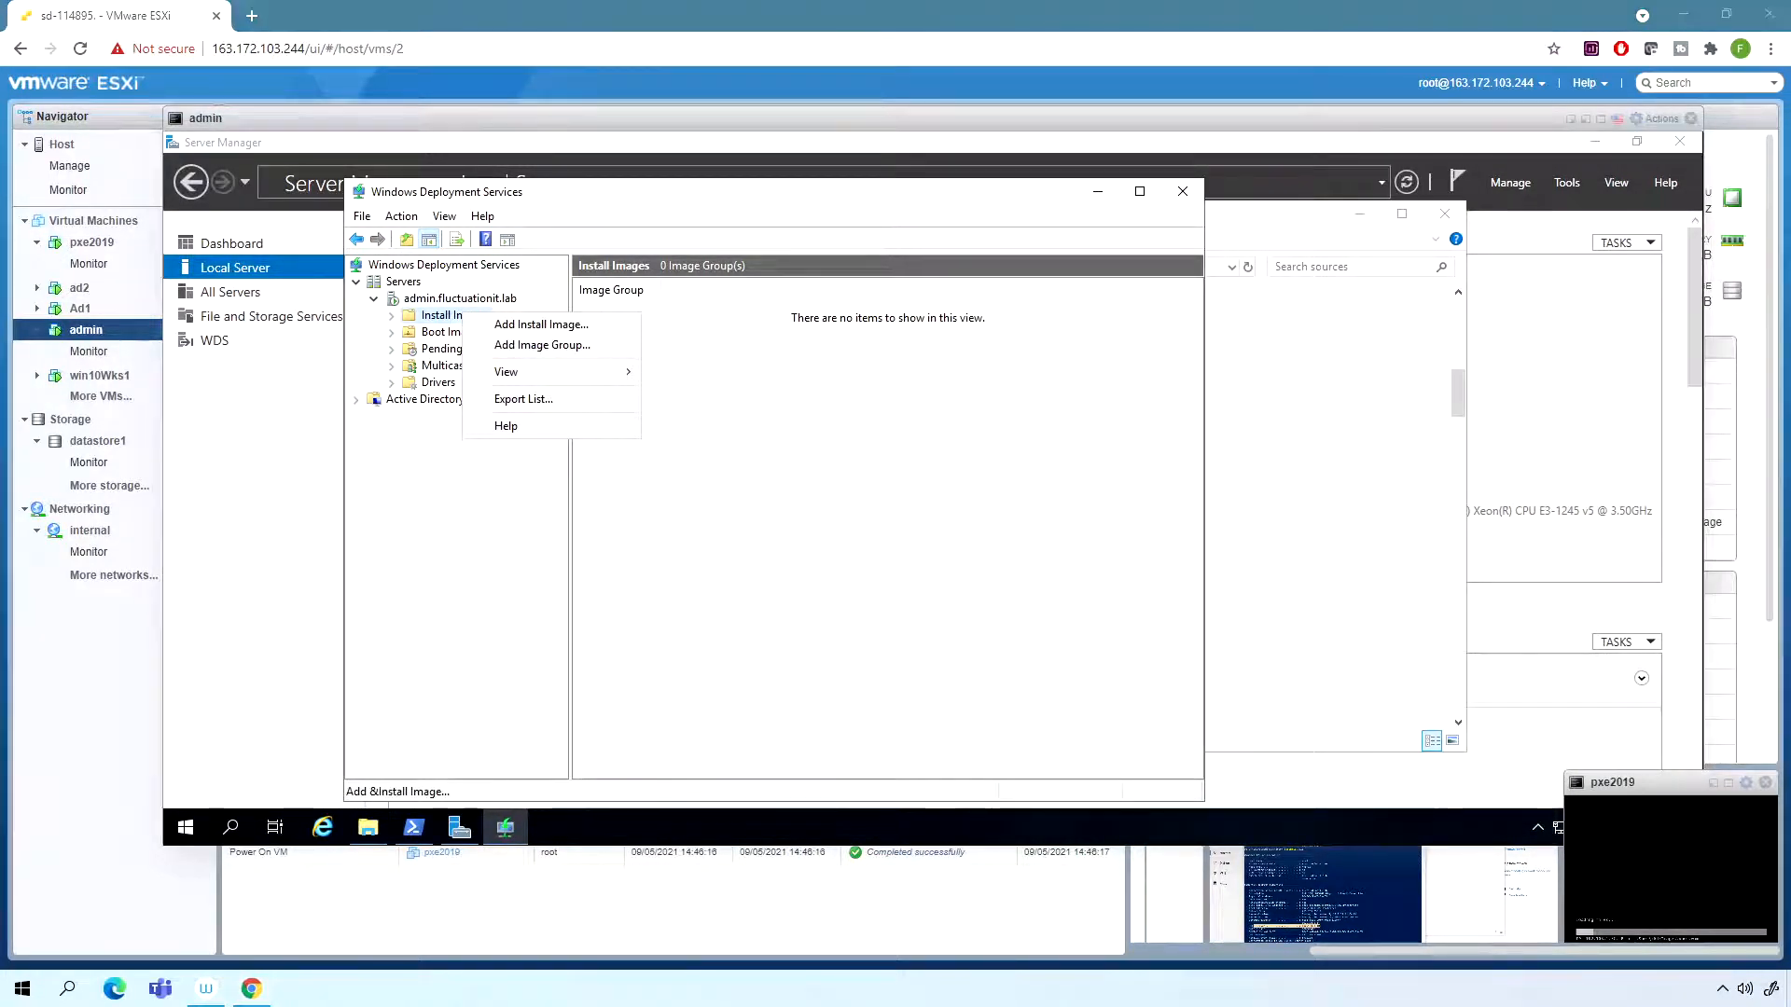
click(573, 353)
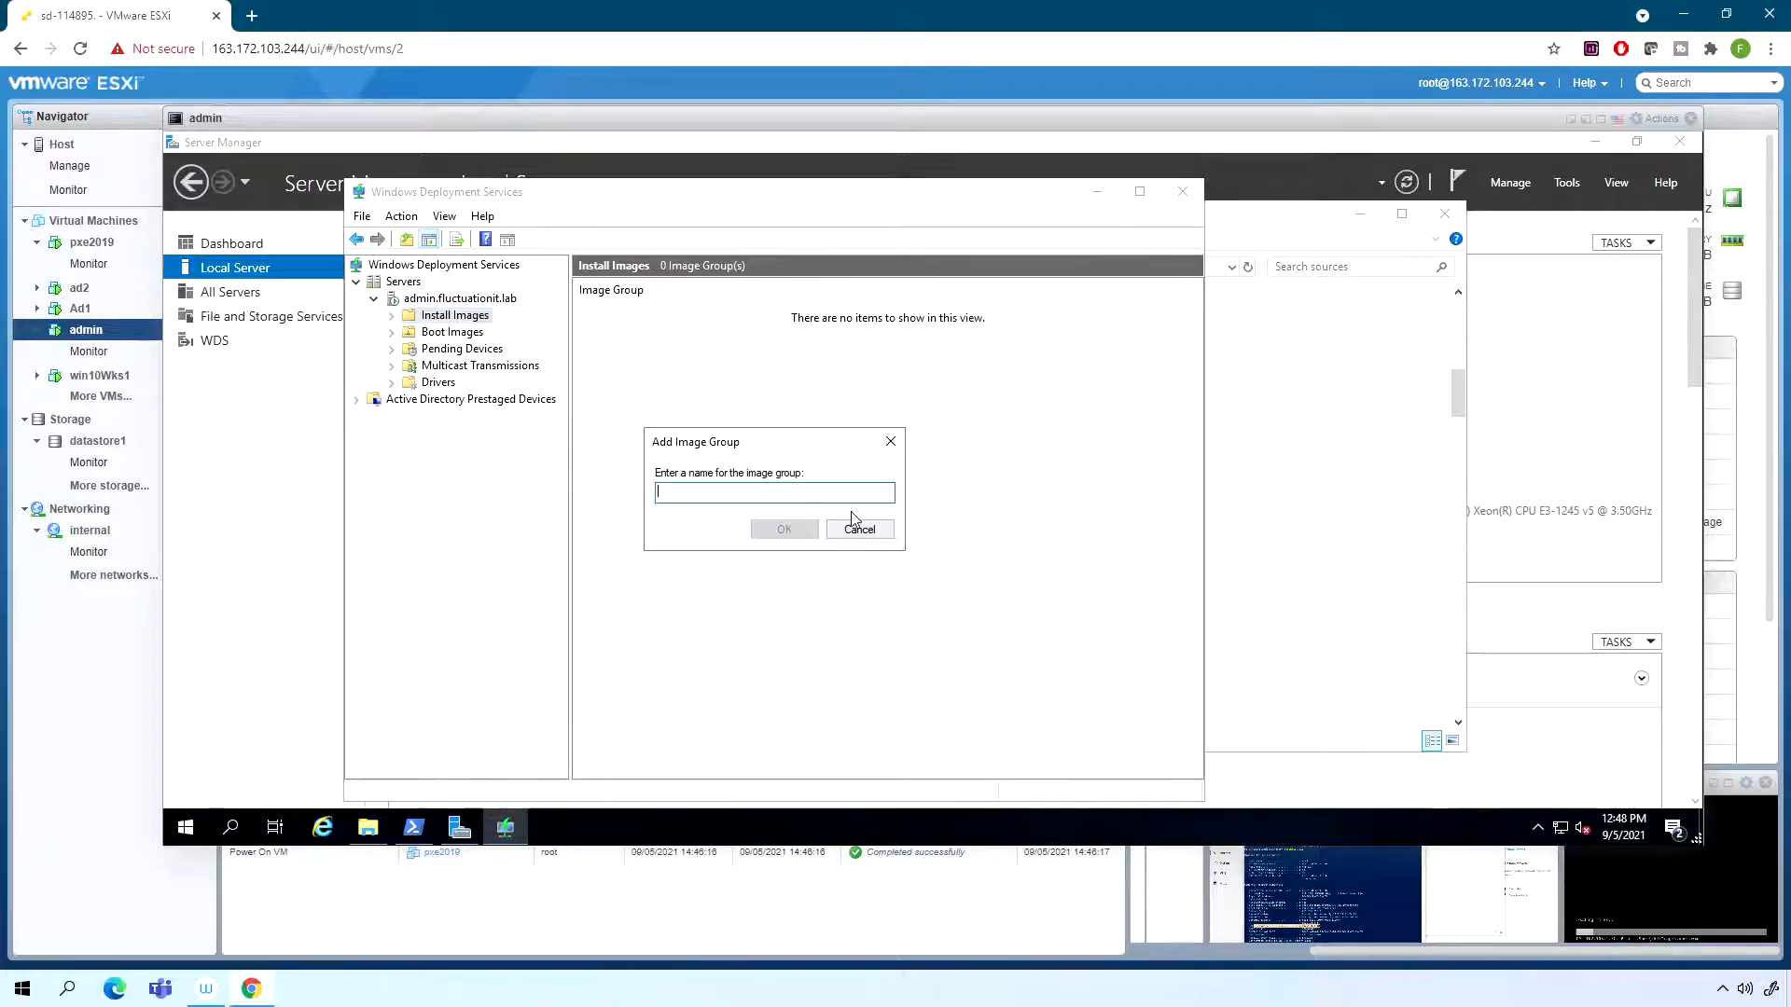
text(win2019)
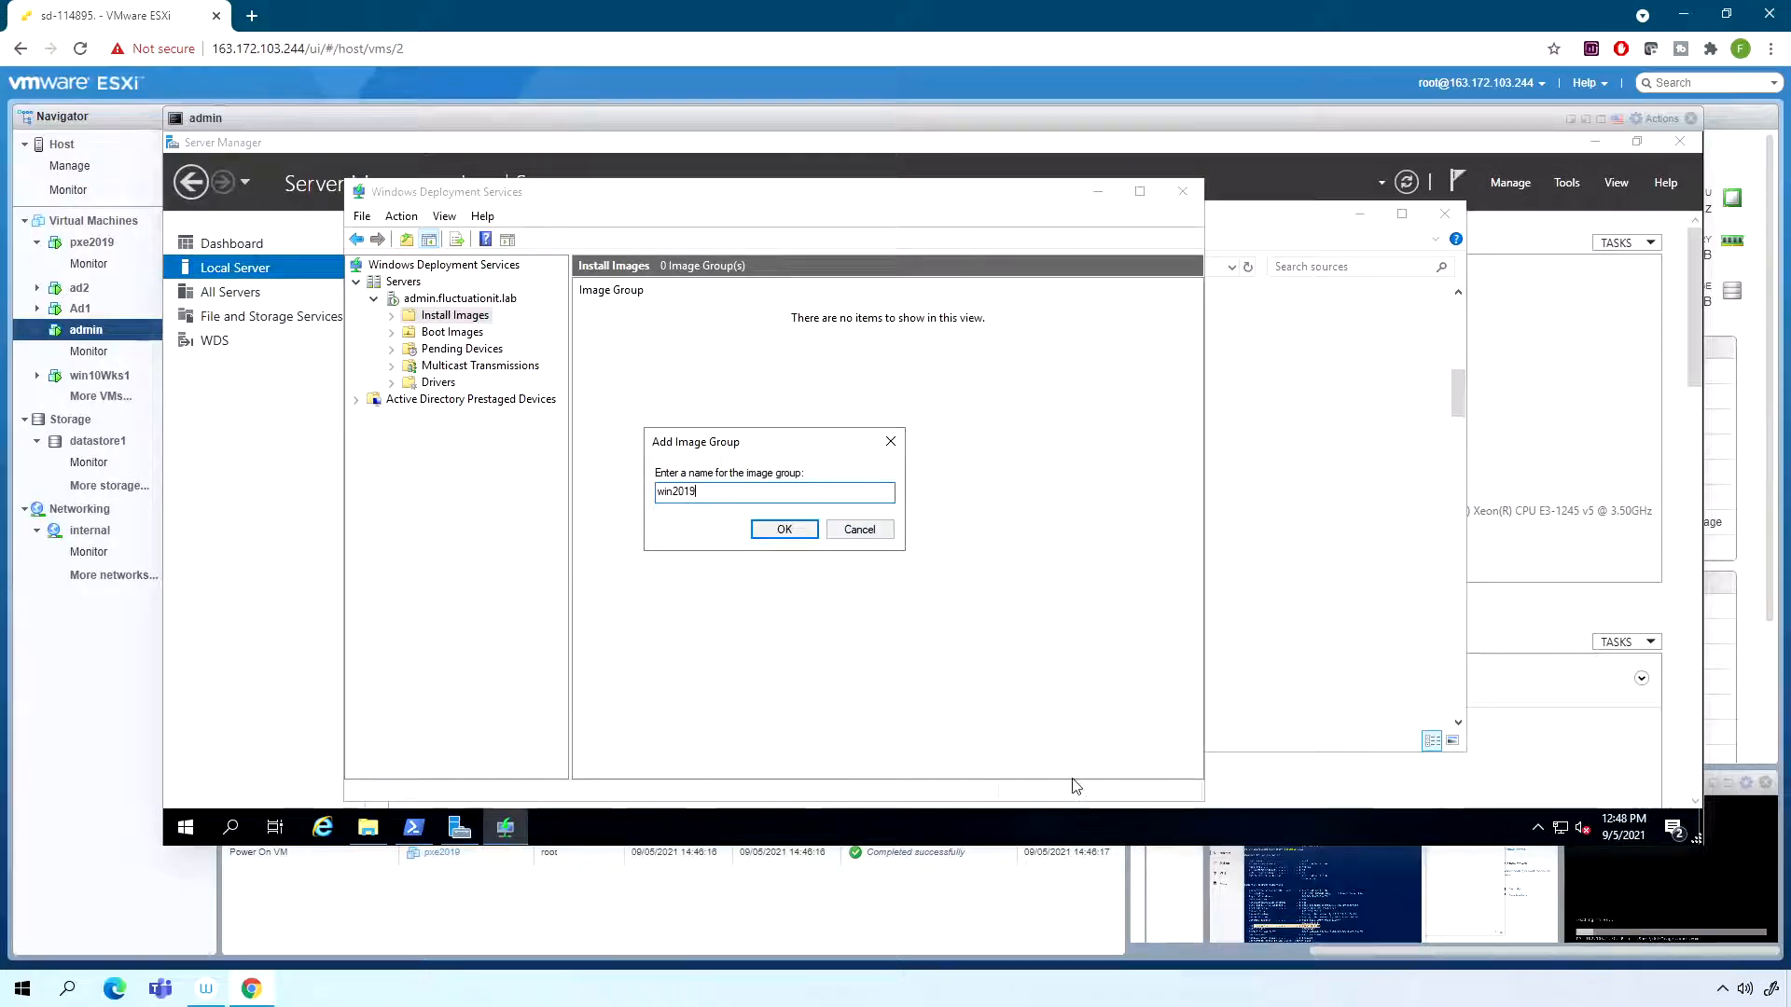
click(788, 541)
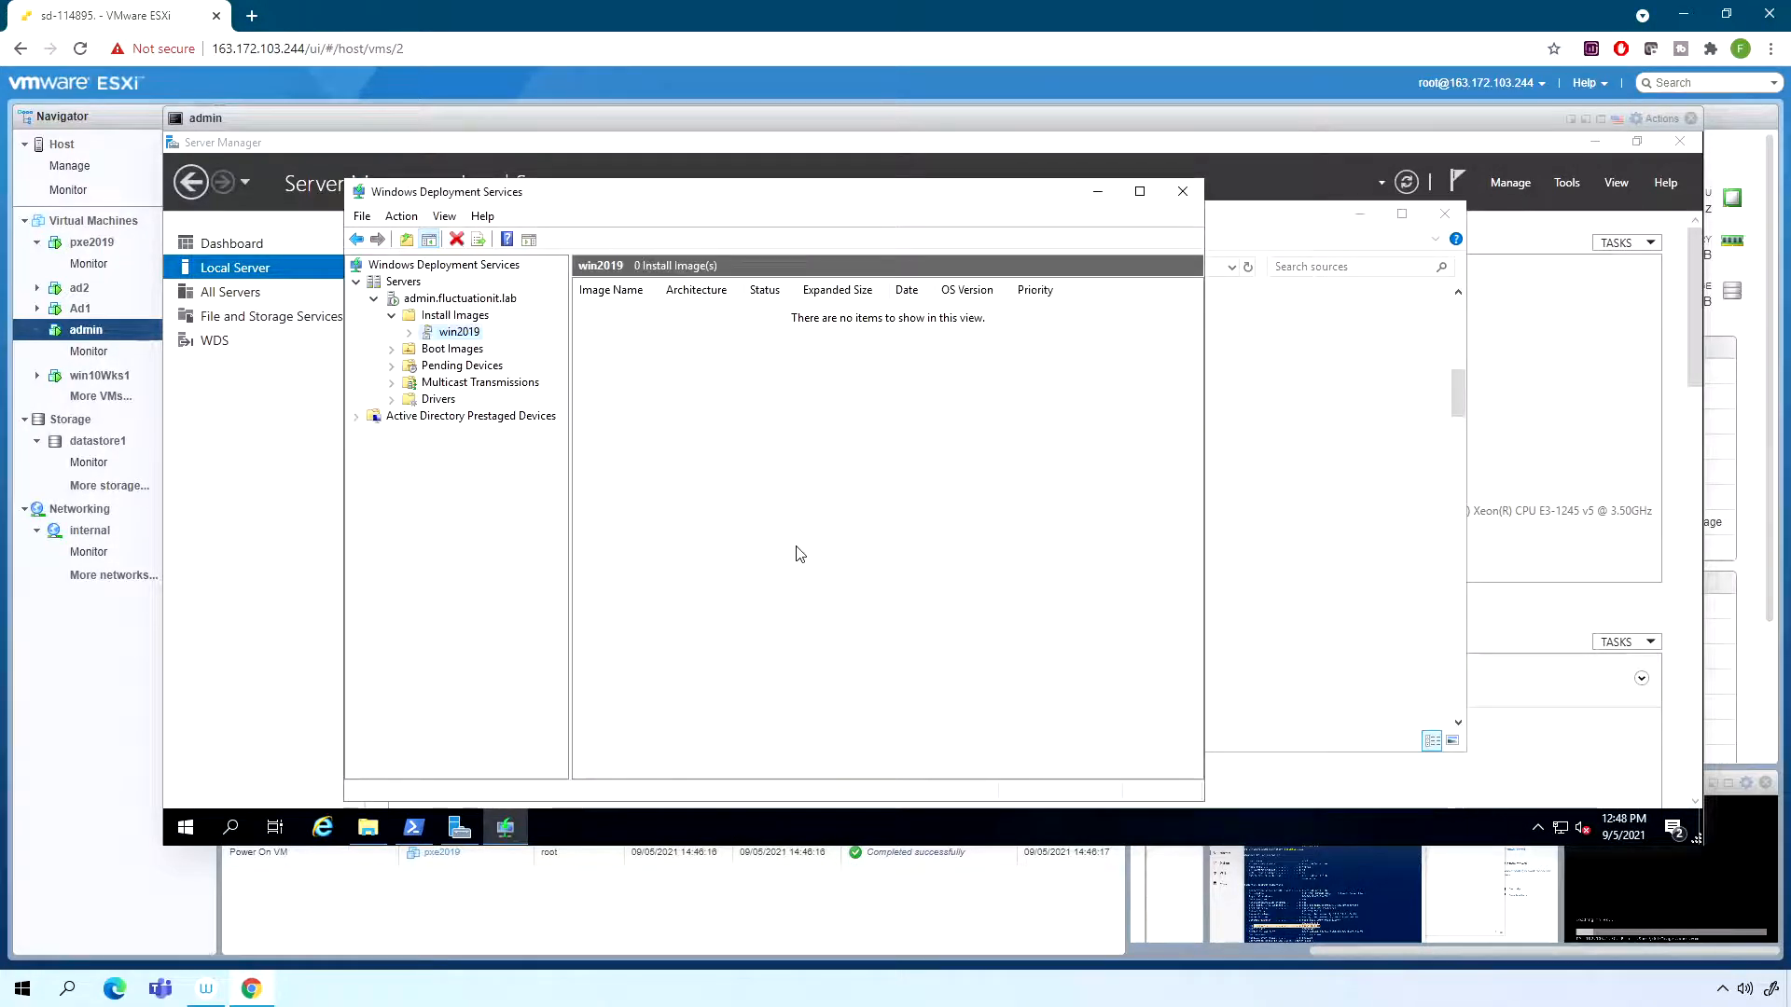
- Start adding an install image to the win2019 group from D:\sources\install.wim and list its available images
right_click(450, 337)
click(524, 346)
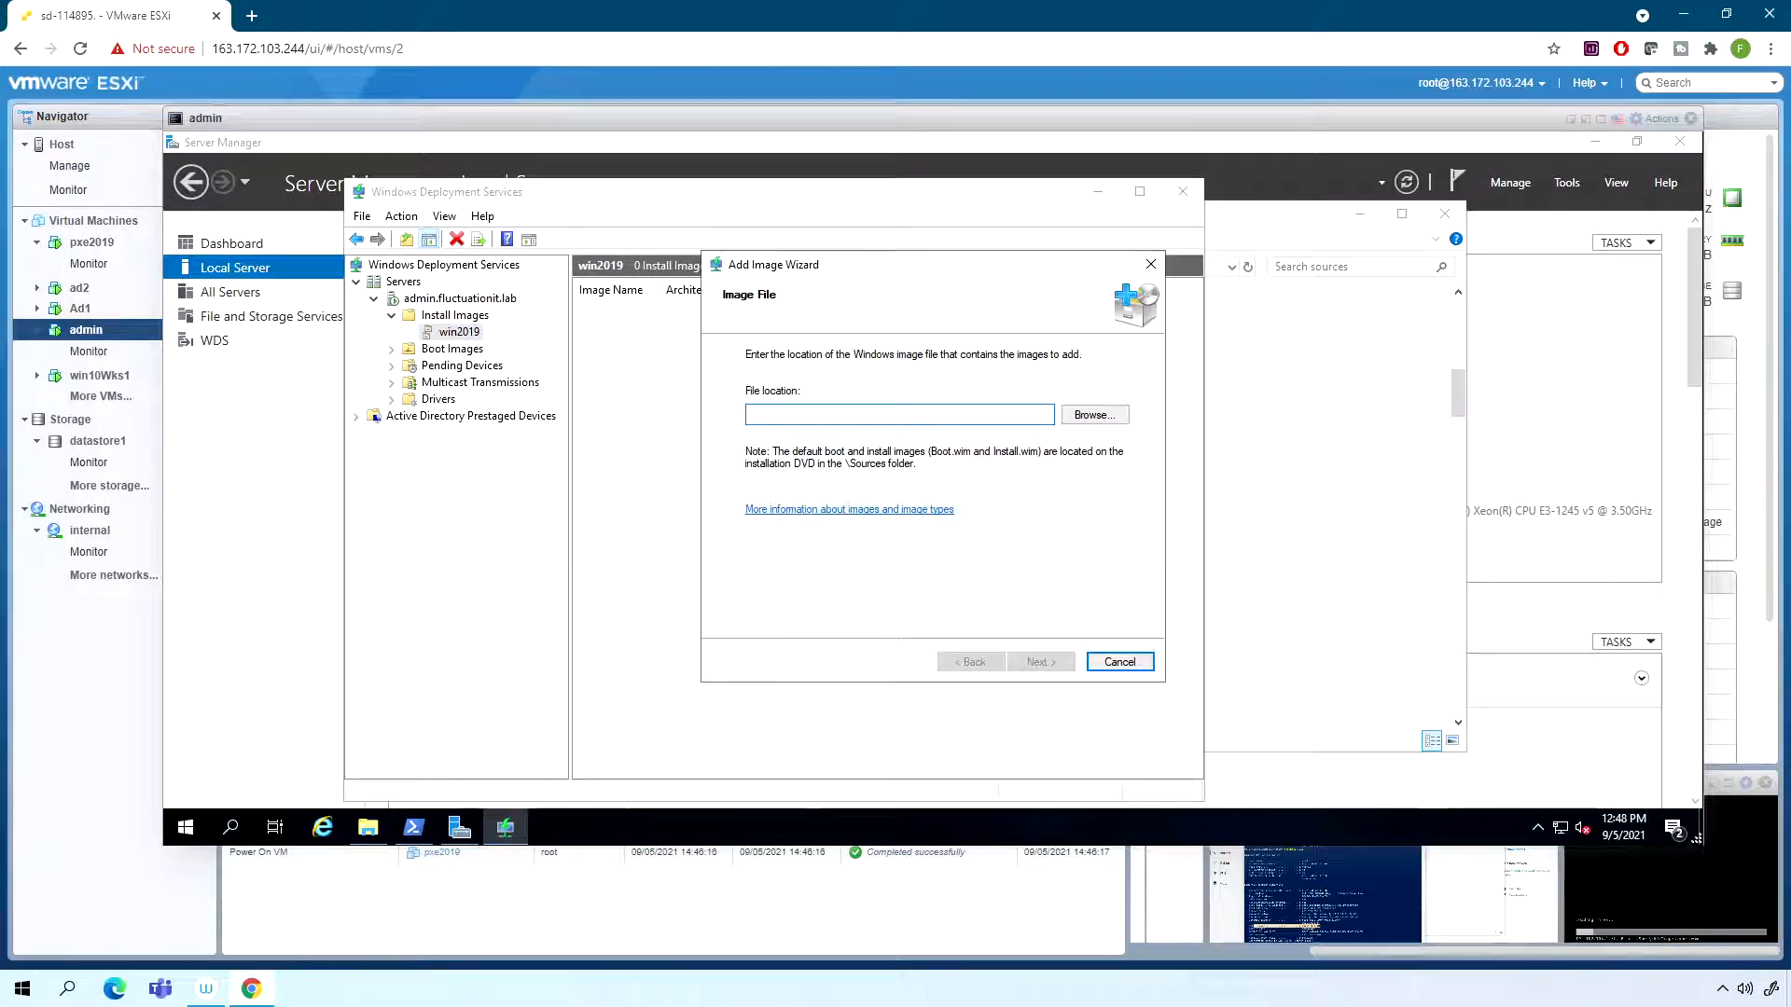
click(1087, 416)
click(844, 582)
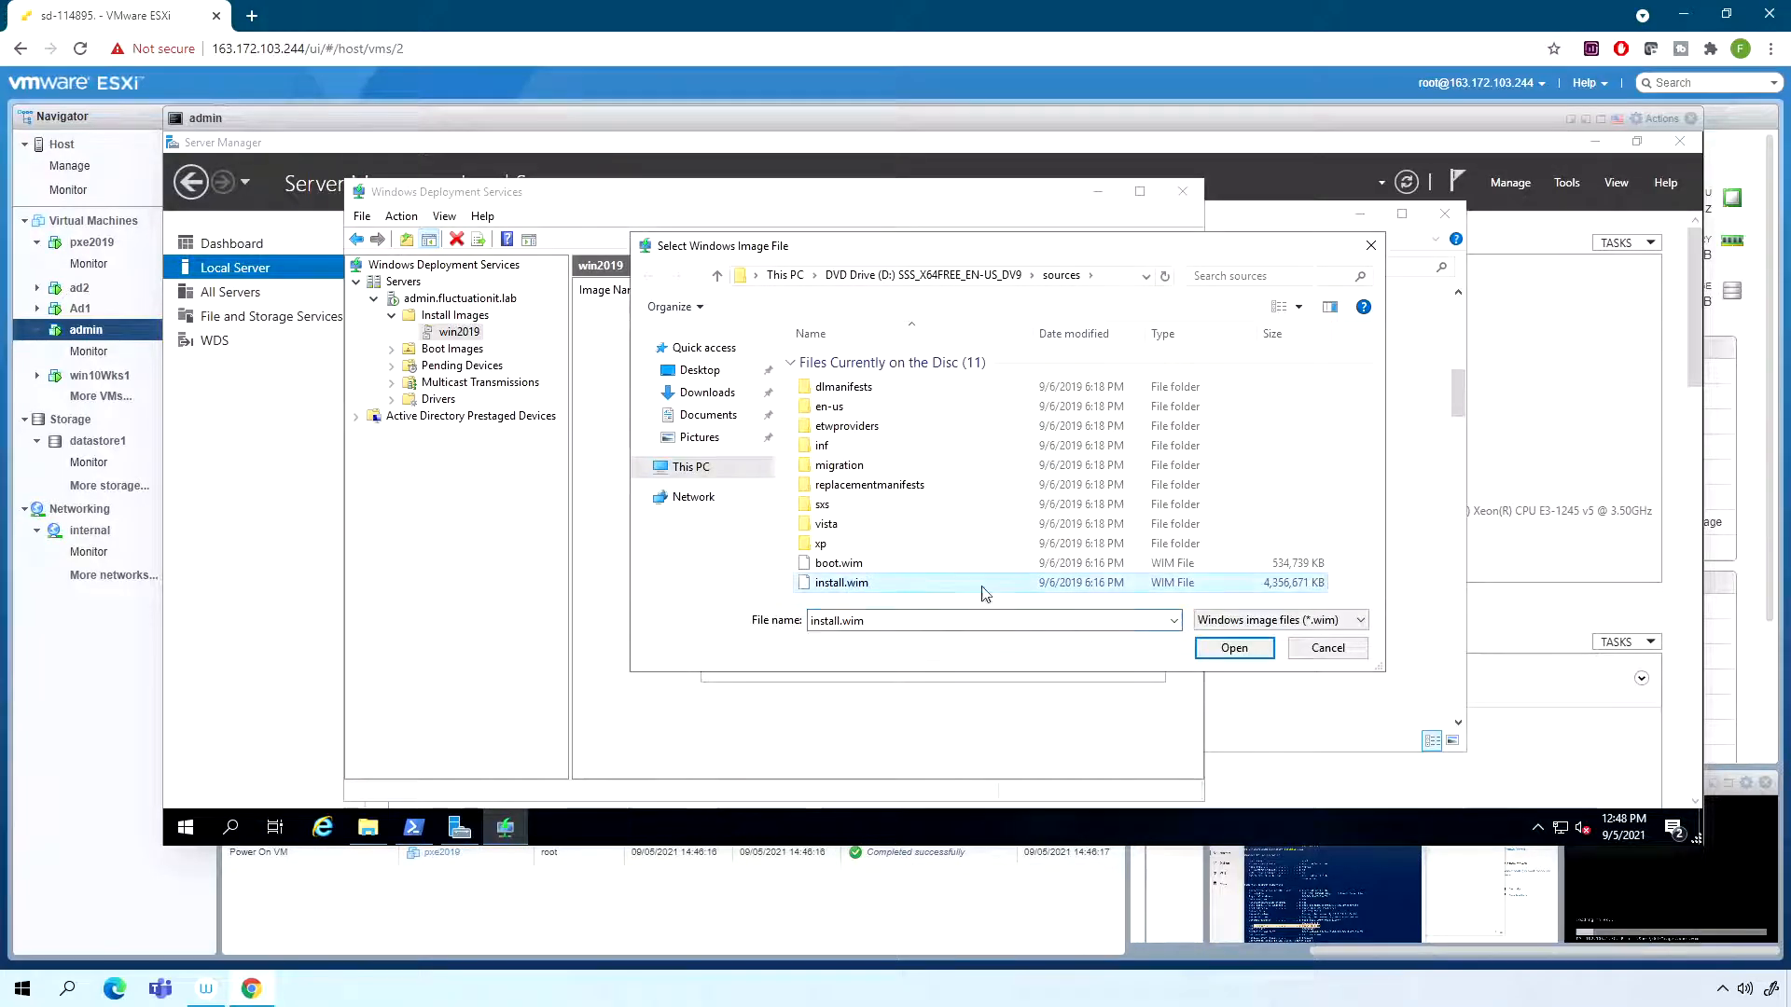
click(1259, 656)
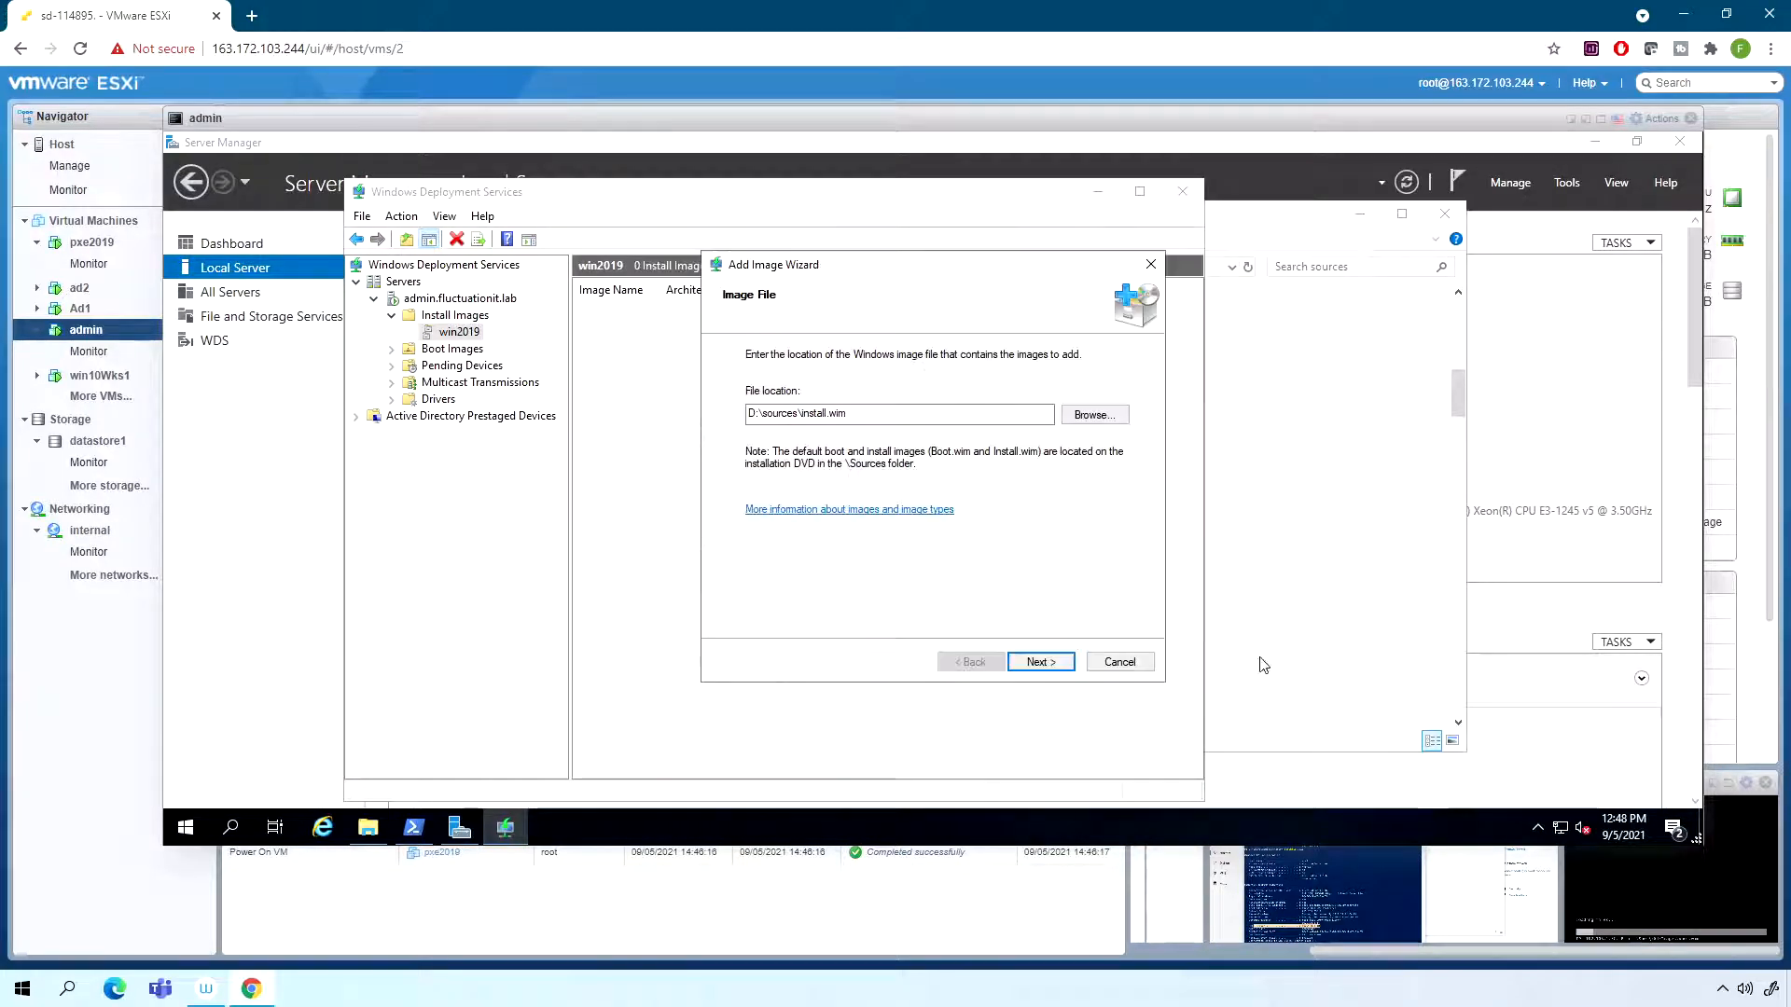
click(1038, 663)
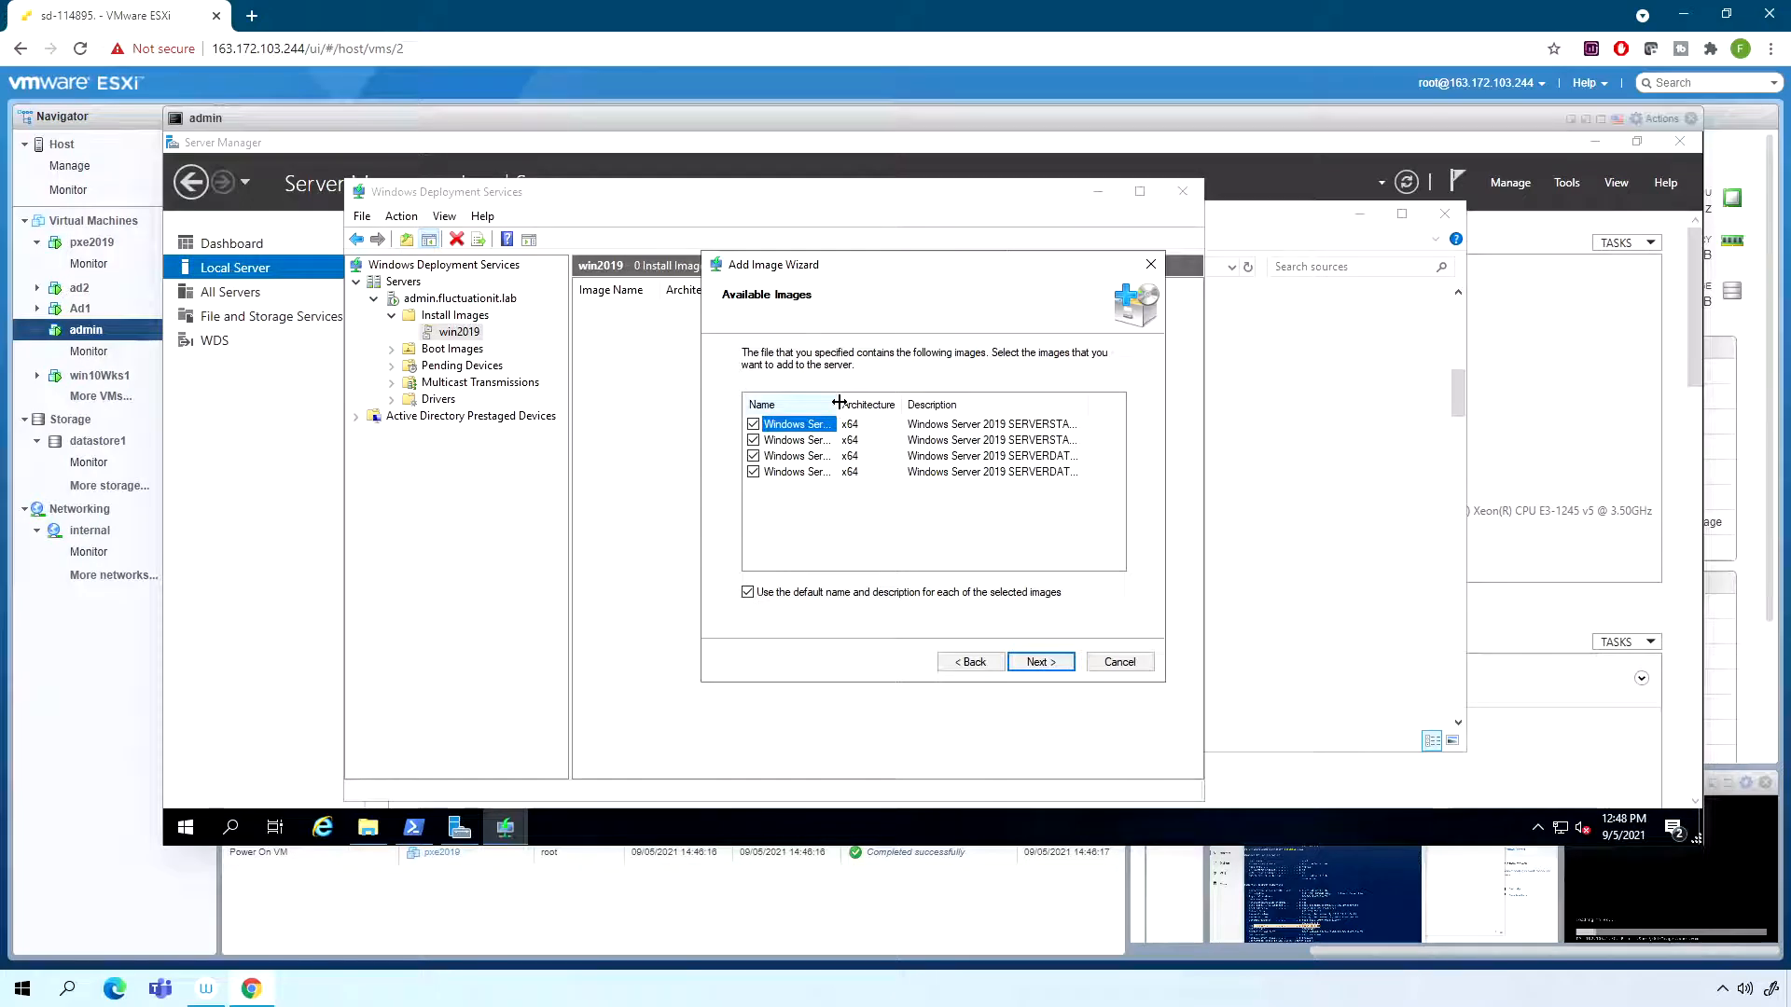
- Select only the Windows Server 2019 SERVERSTANDARD image and add it to the server with its default name and description
drag(838, 403, 1059, 410)
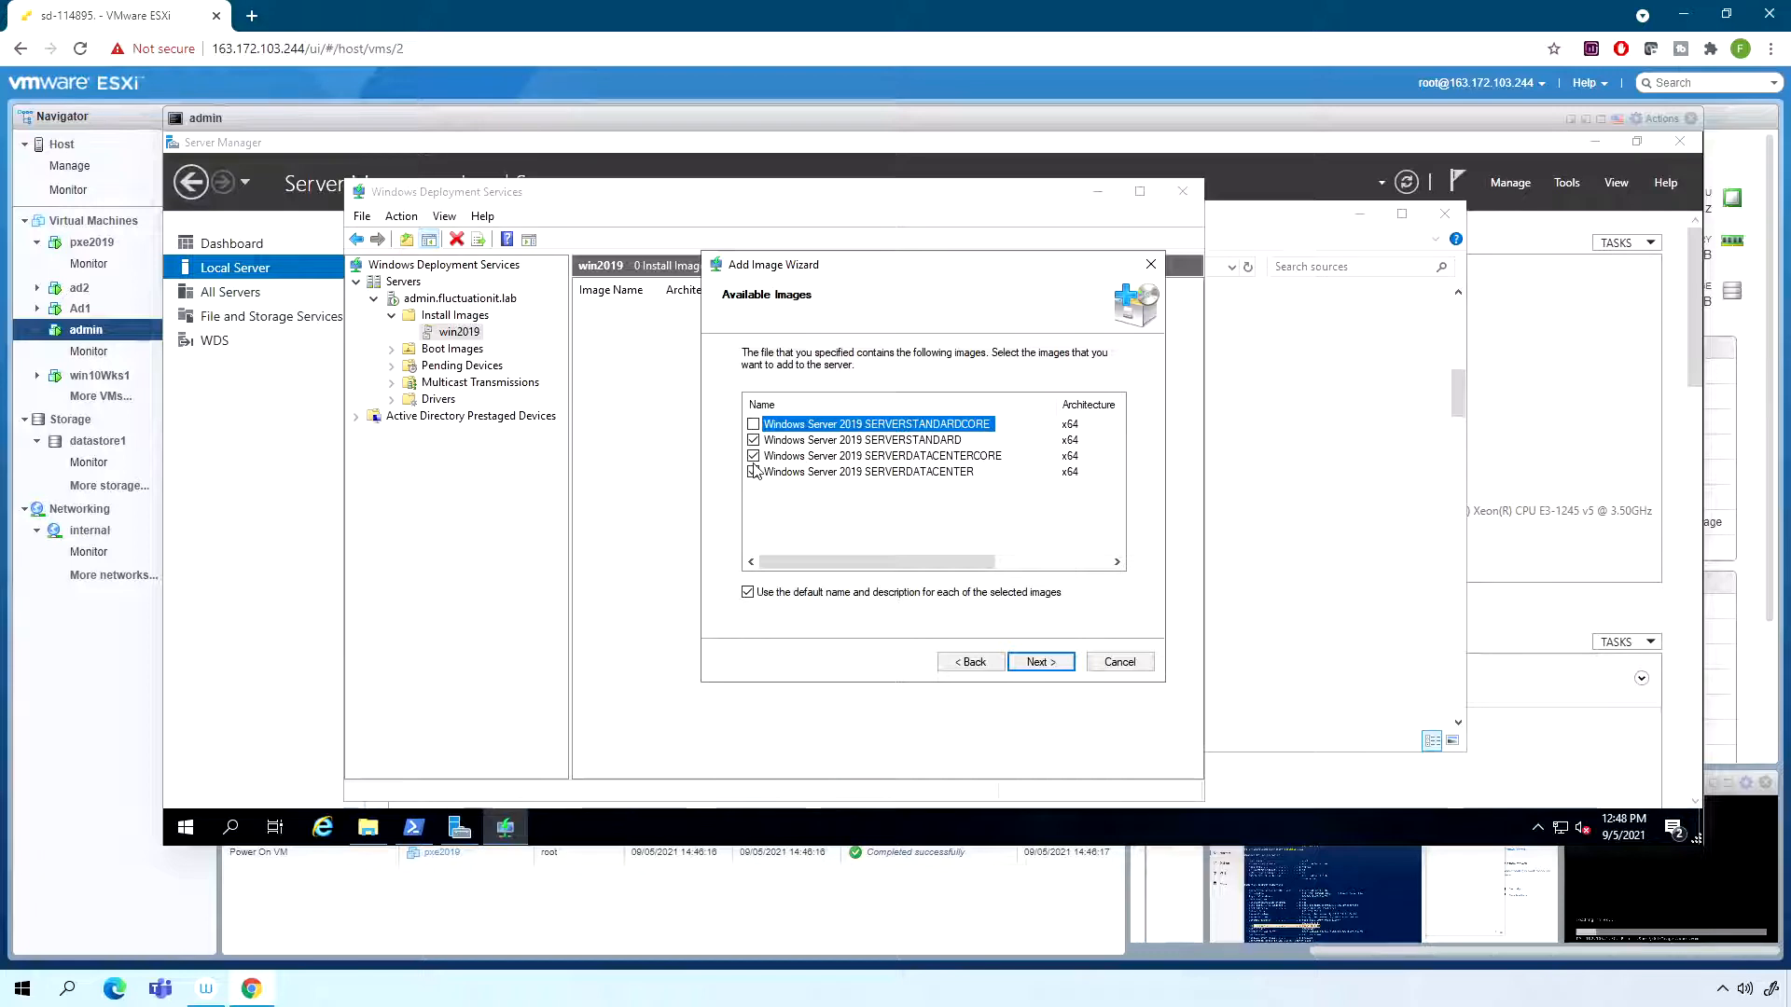
click(753, 457)
click(754, 473)
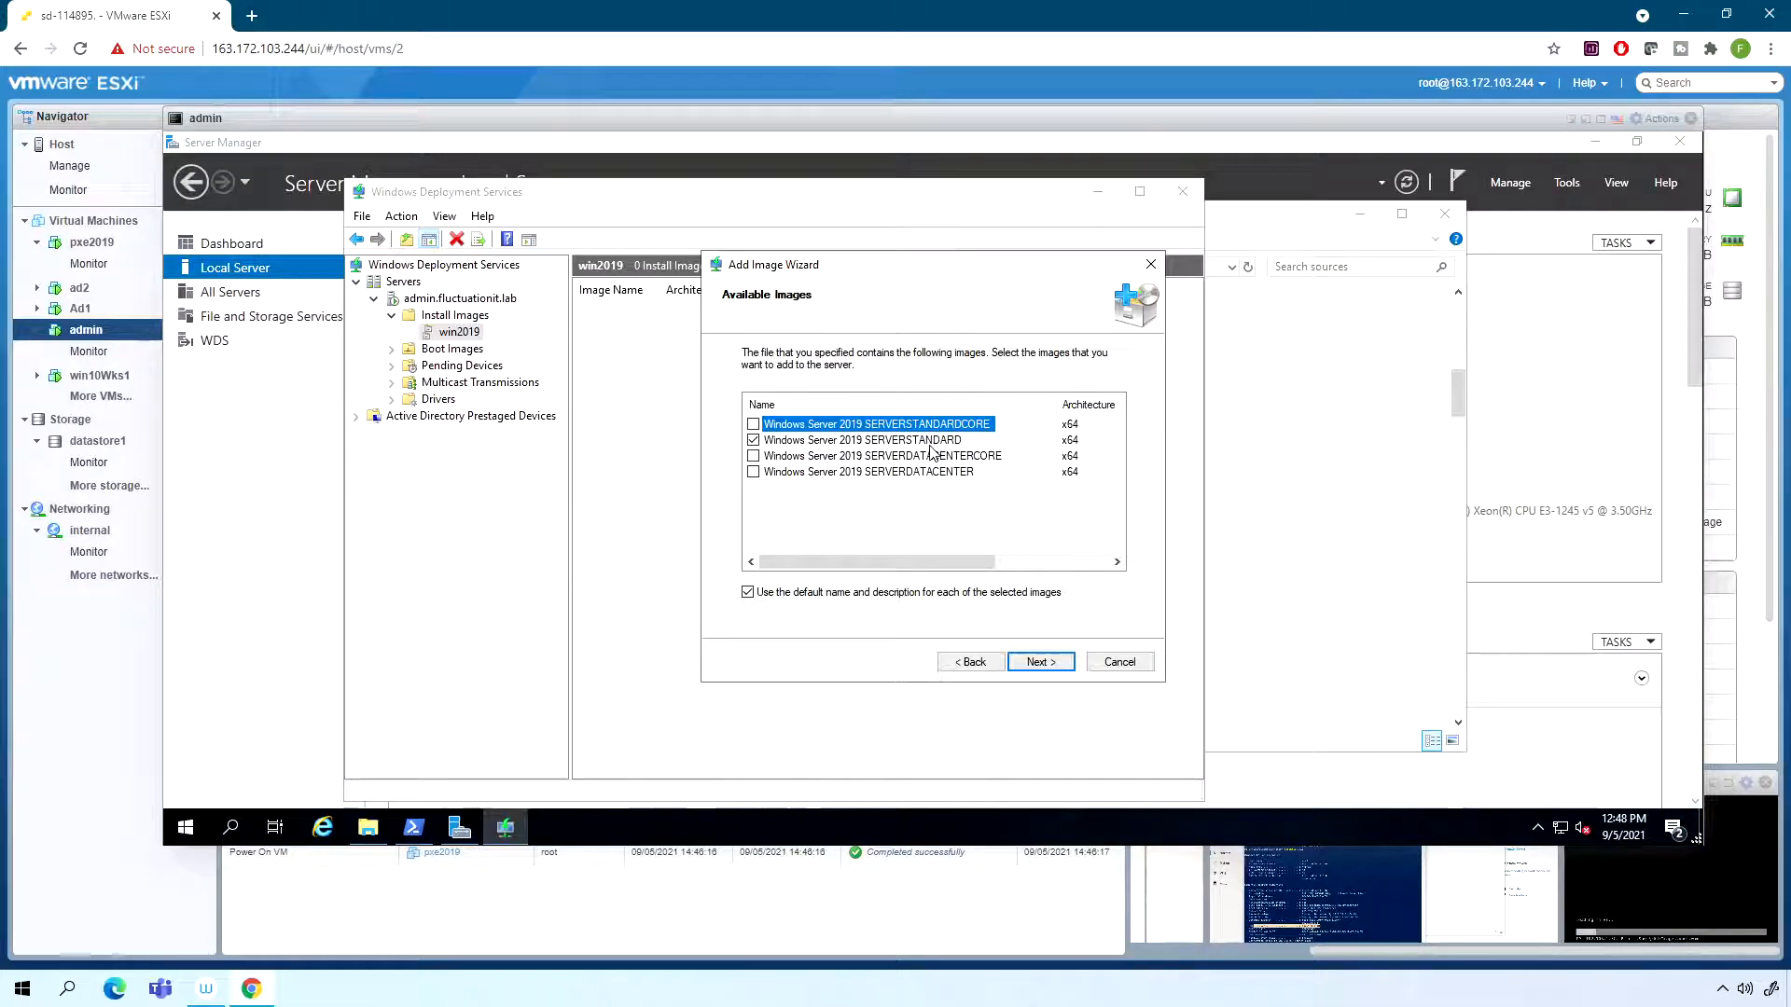
click(1035, 663)
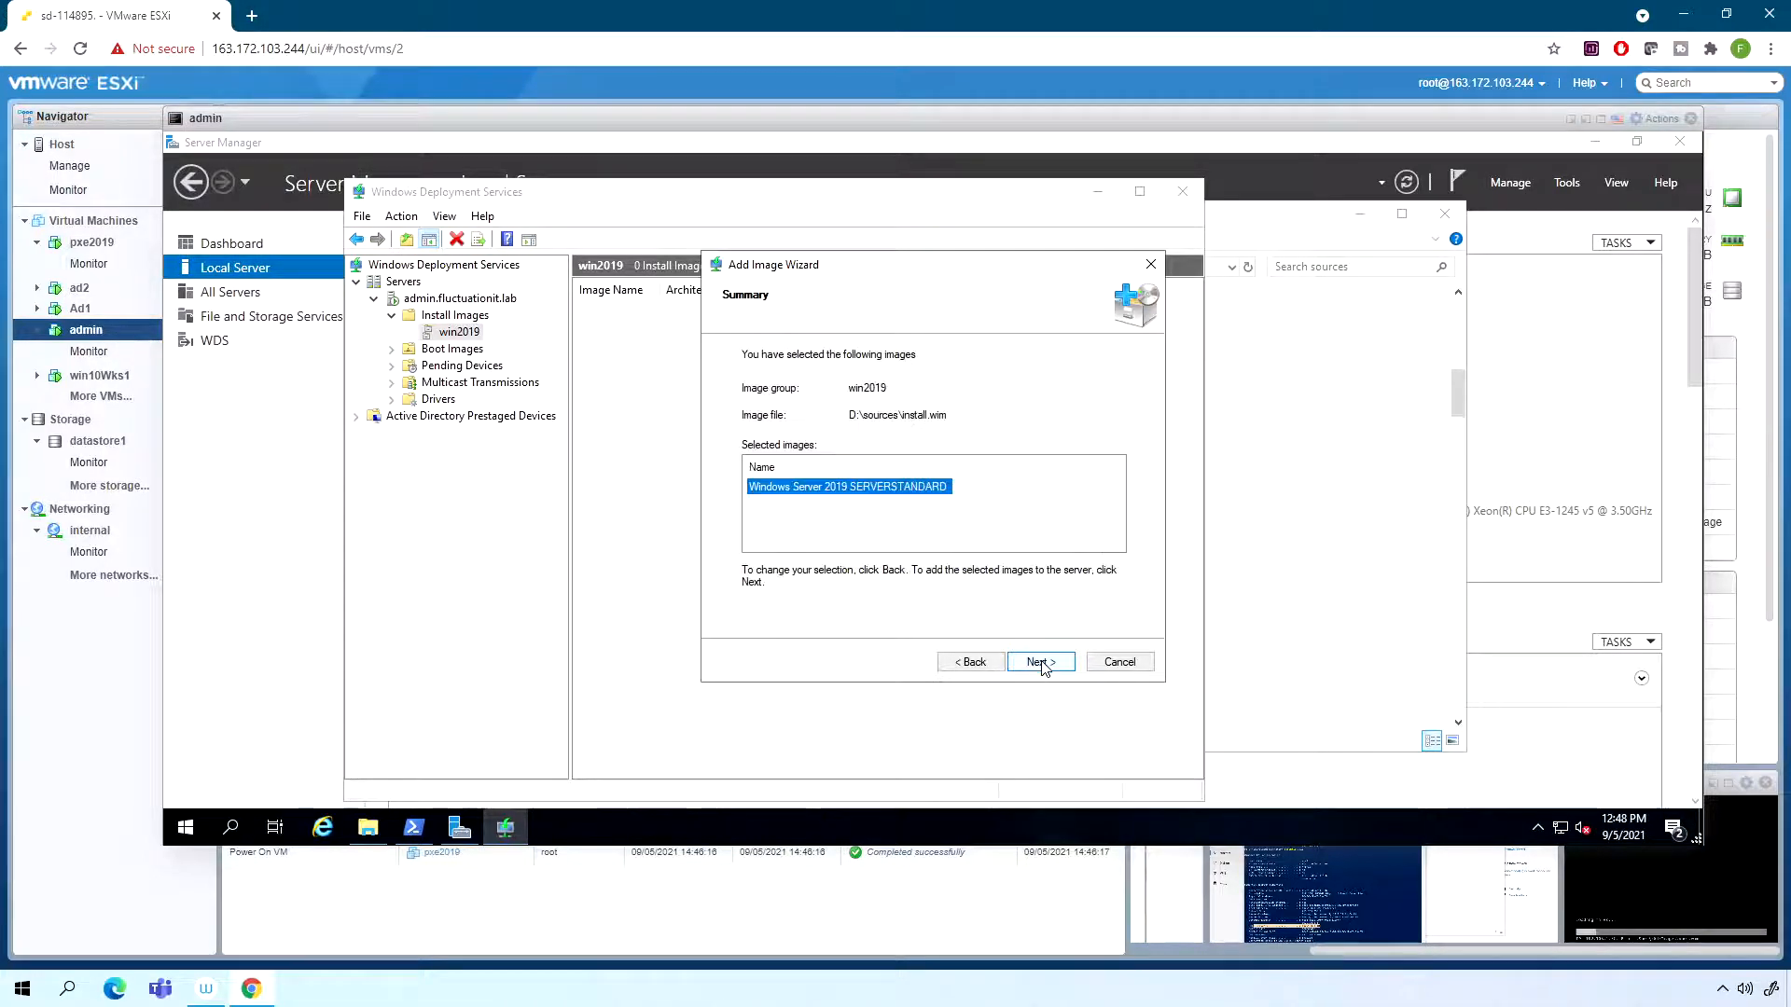
click(1041, 663)
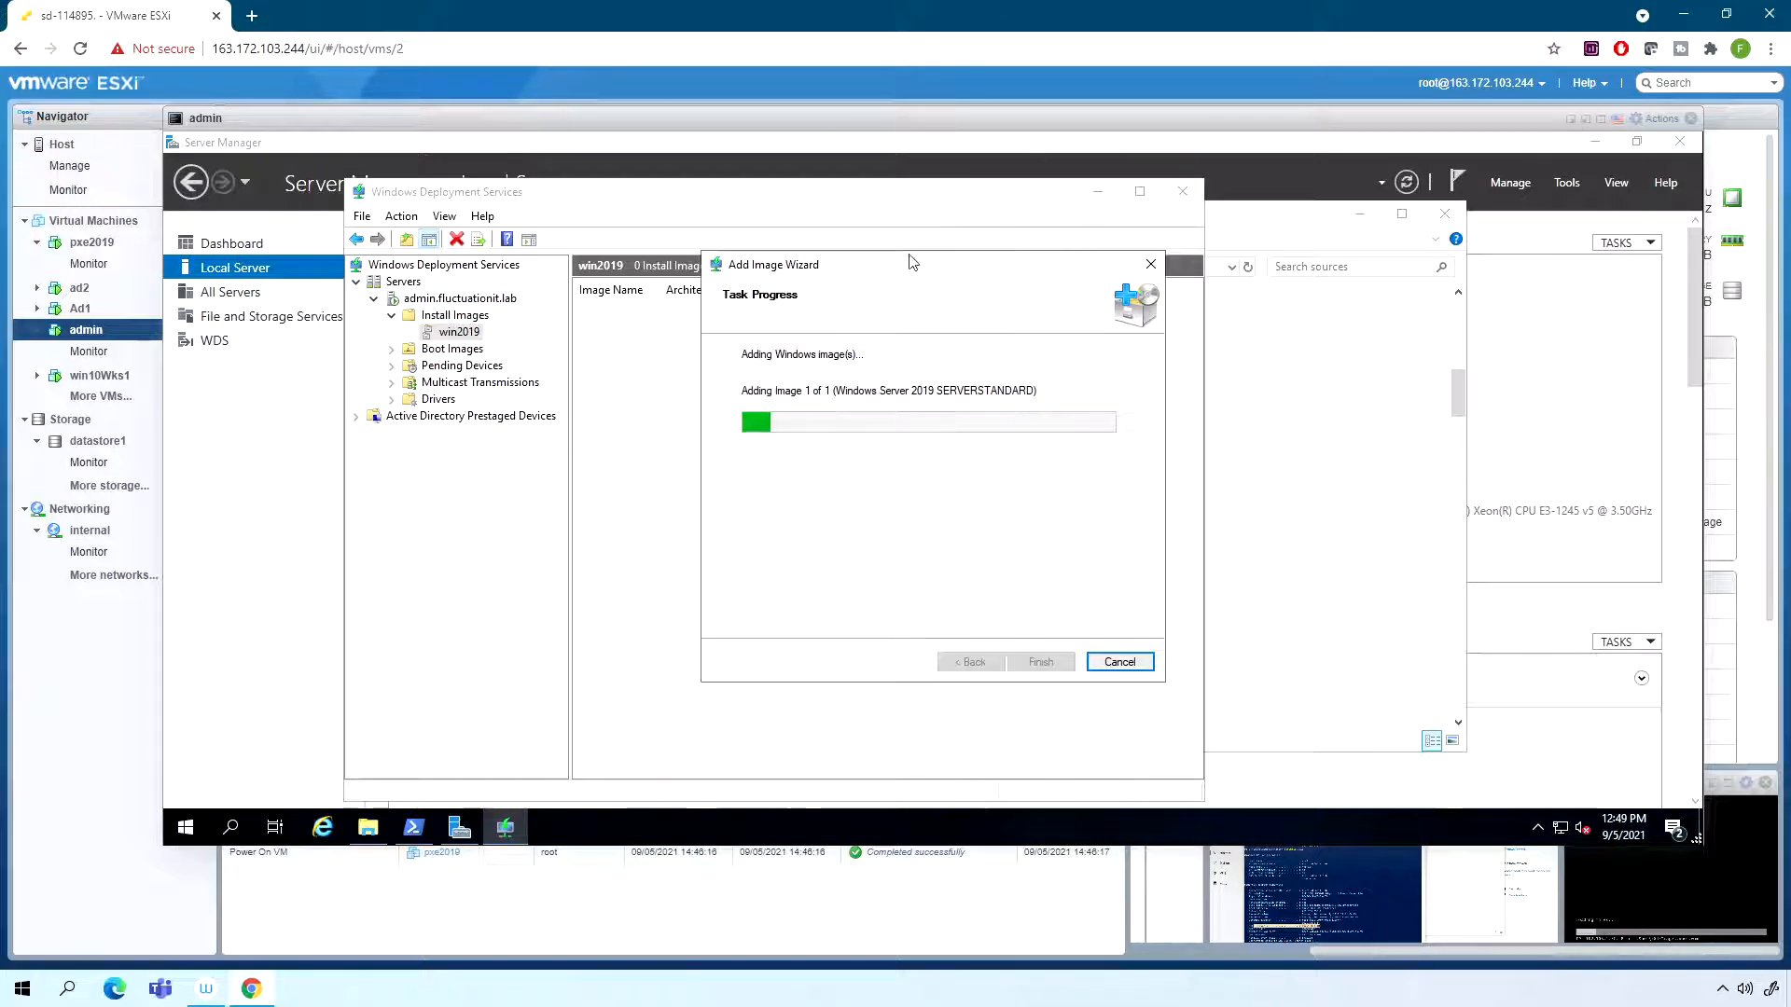
- Move the admin console aside and restore the pxe2019 console to follow its network boot
drag(691, 122, 520, 131)
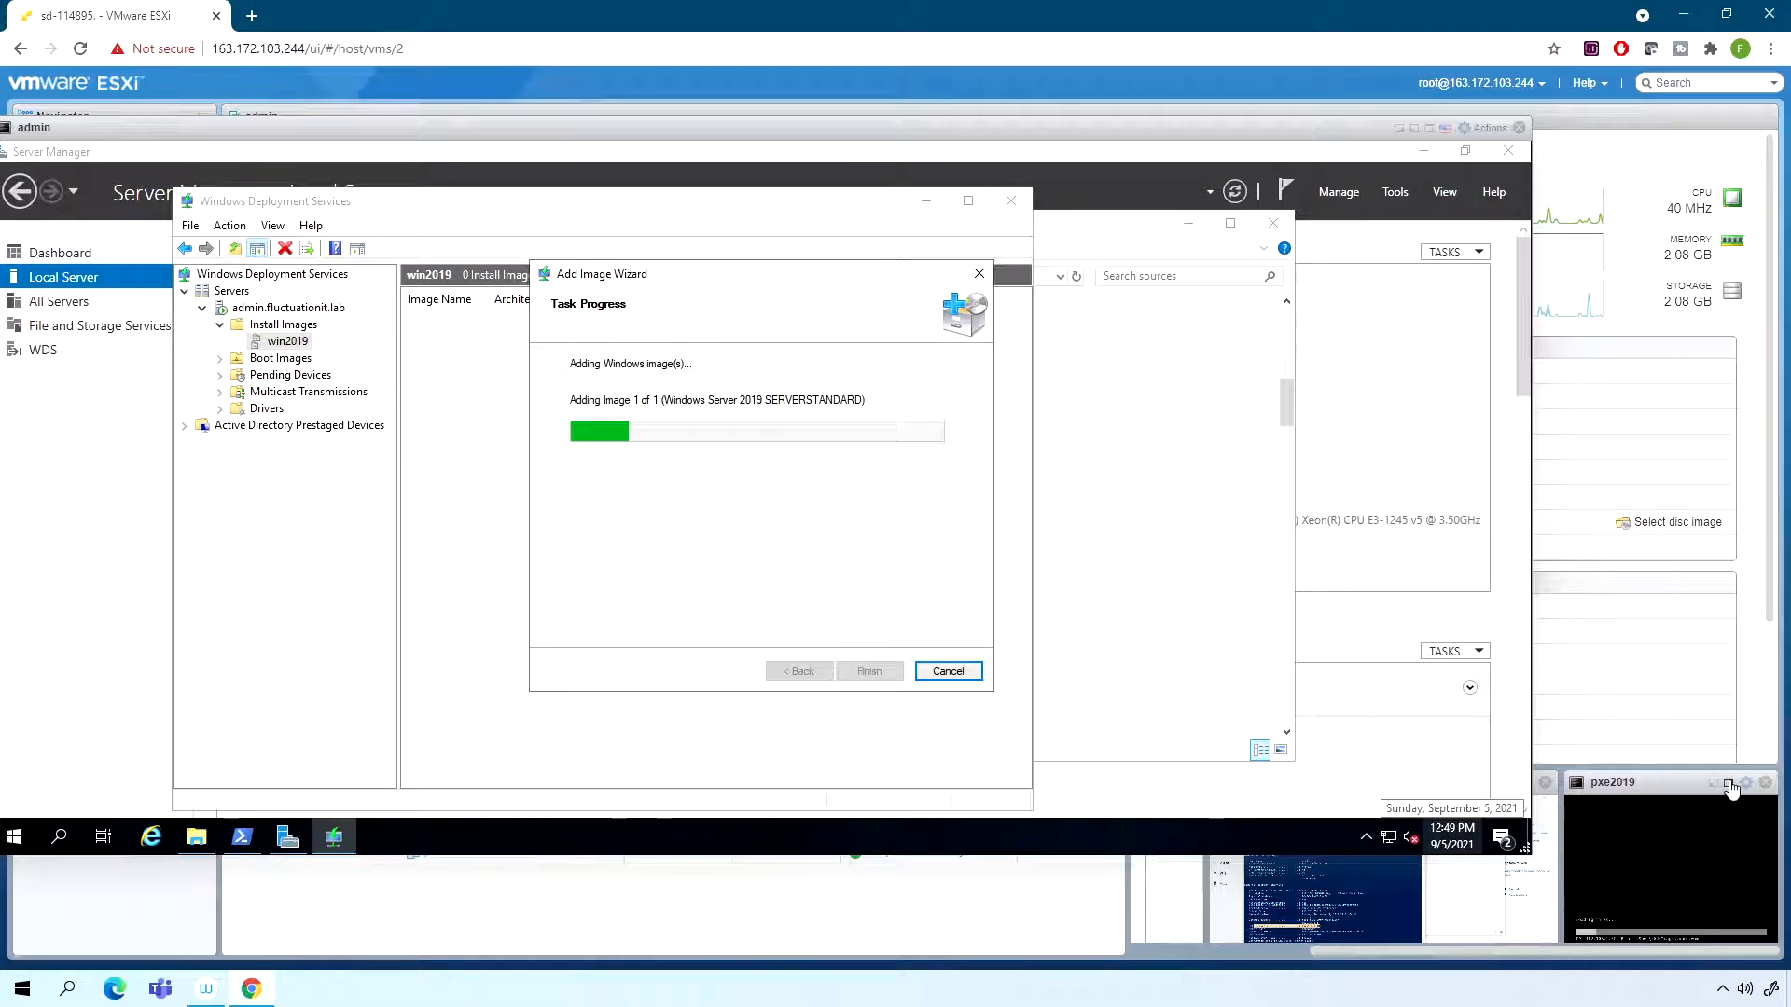
click(1727, 784)
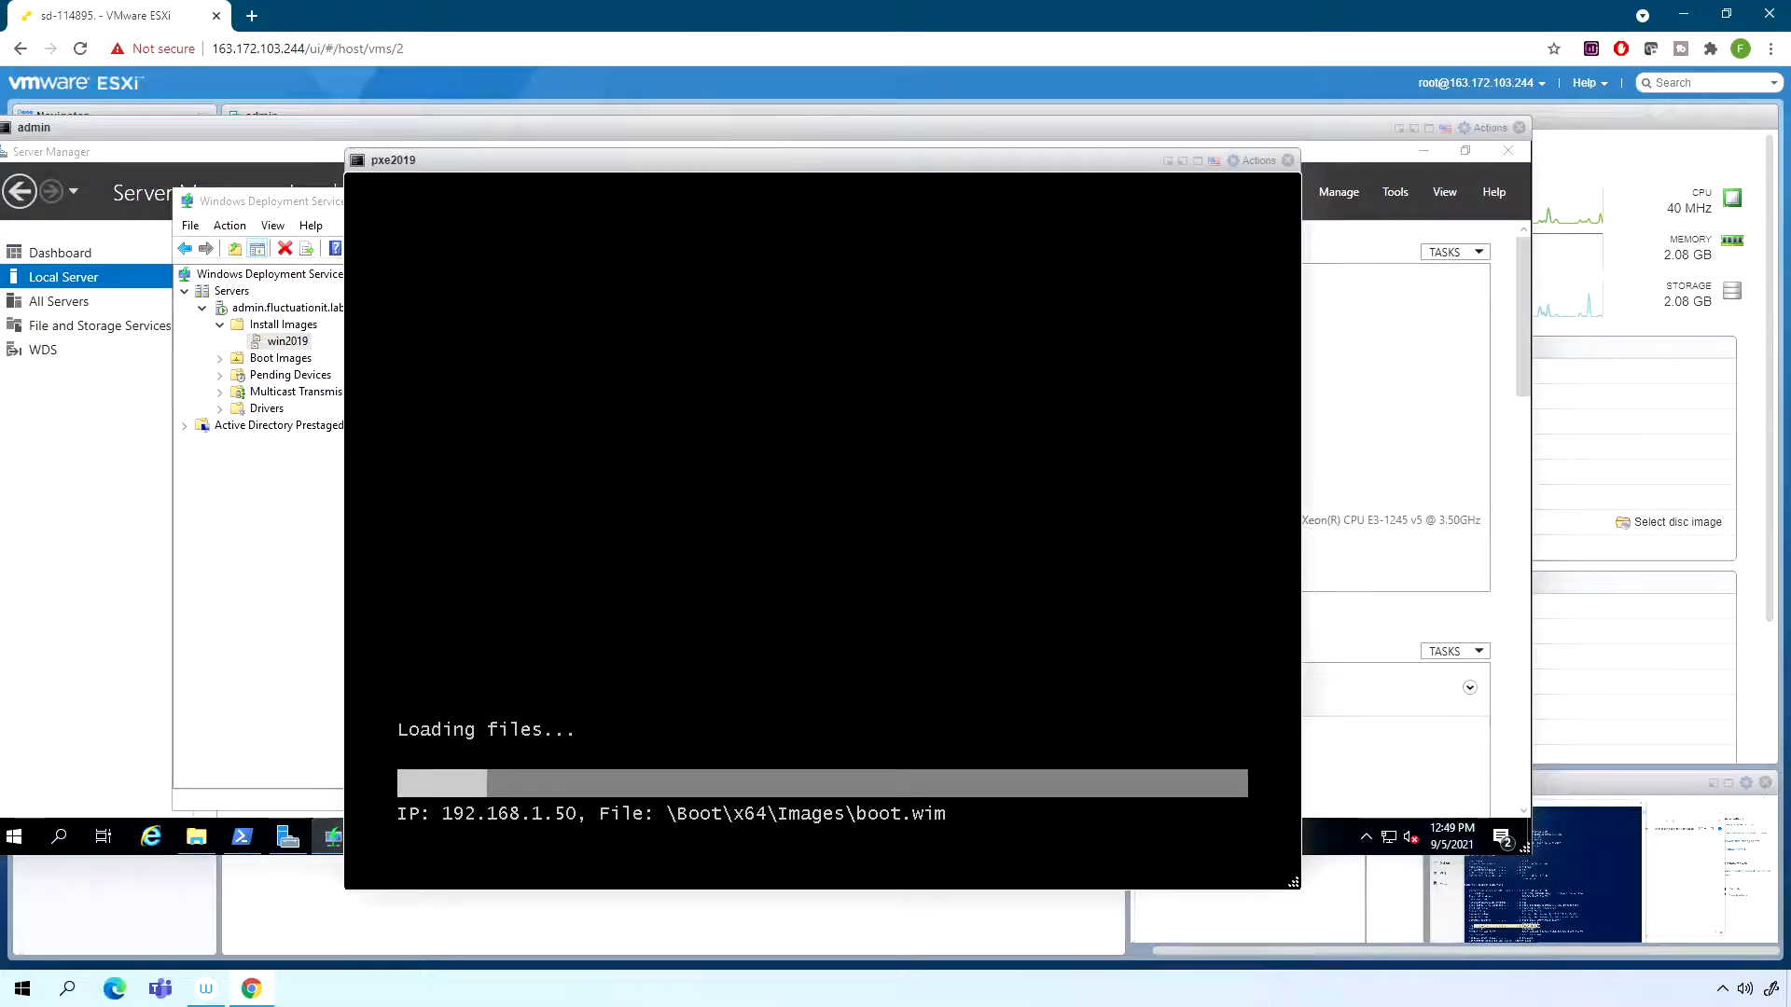
drag(743, 159, 1120, 189)
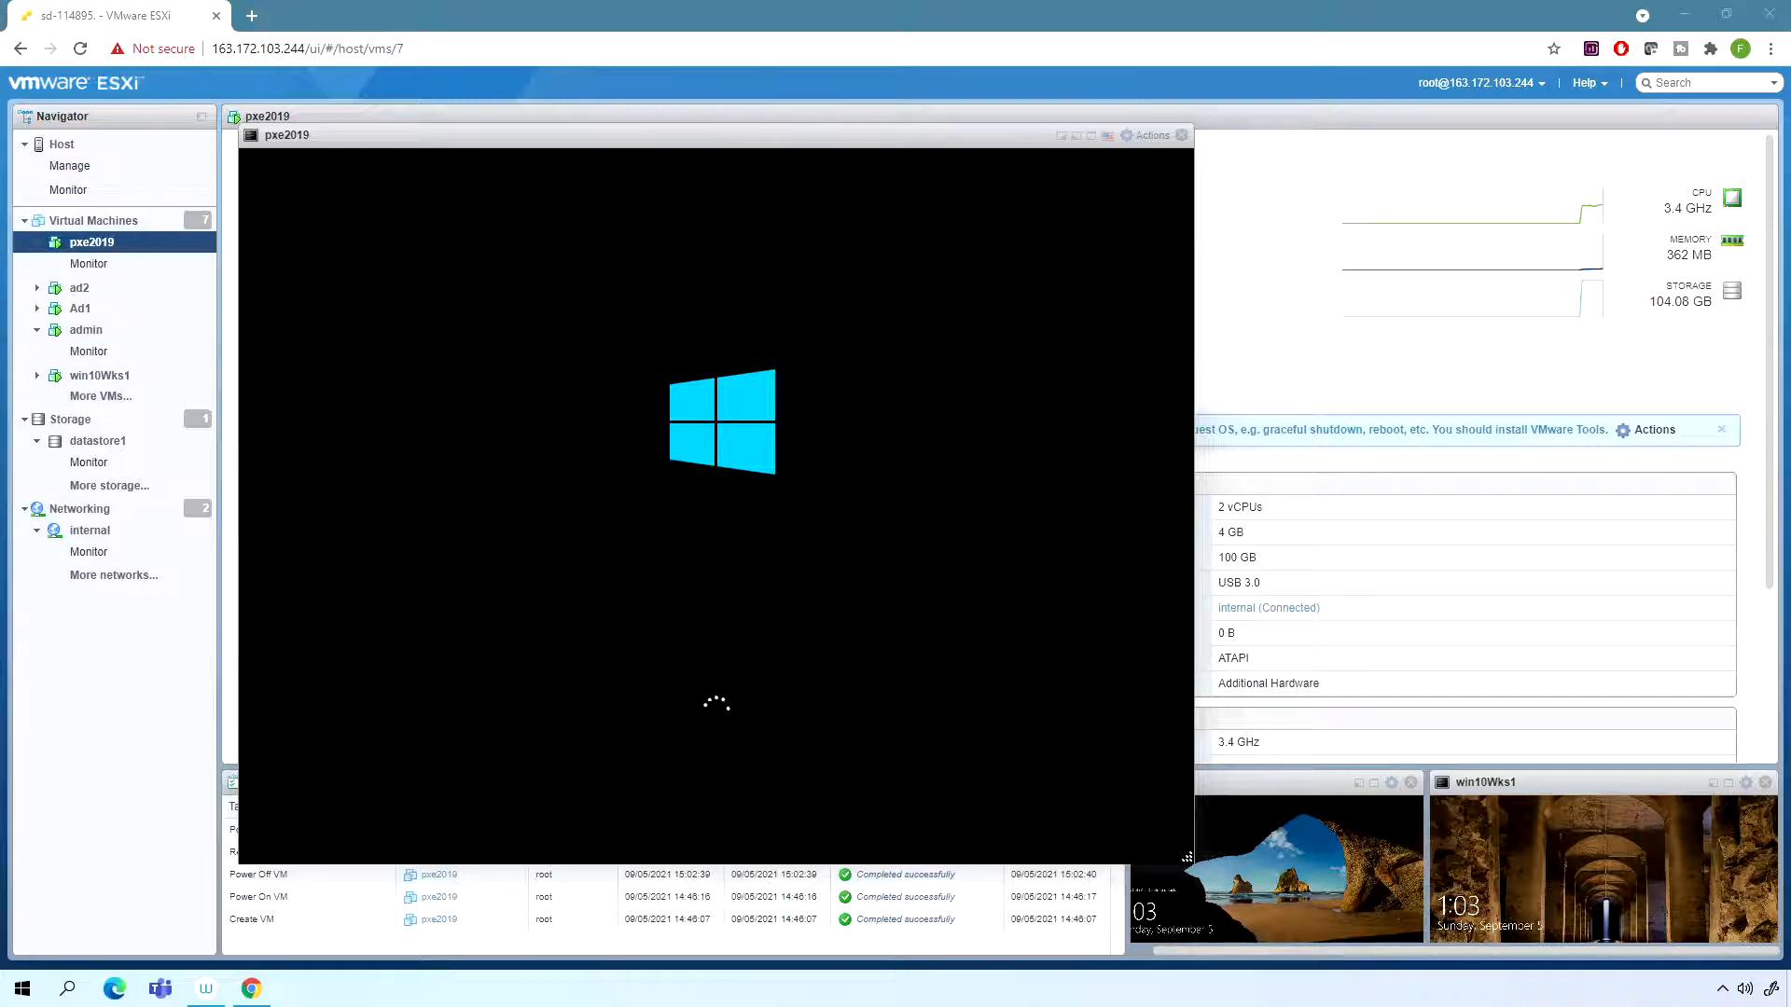
drag(458, 145, 574, 139)
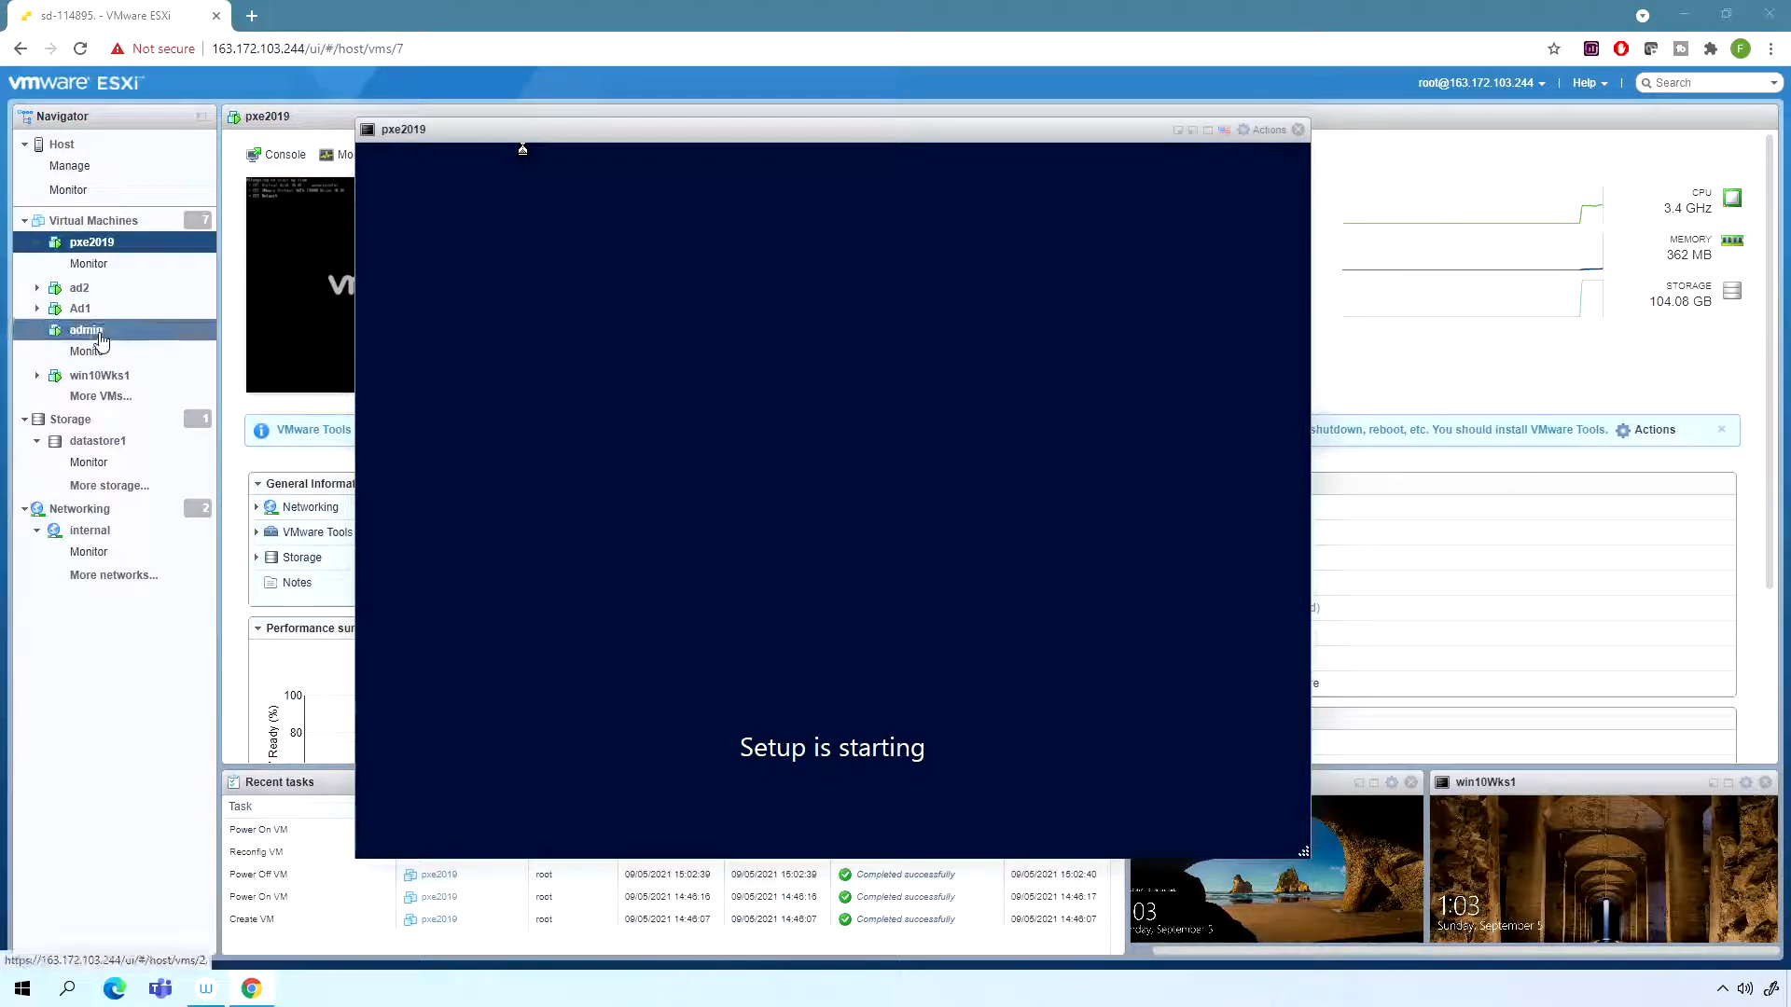
drag(864, 138, 930, 133)
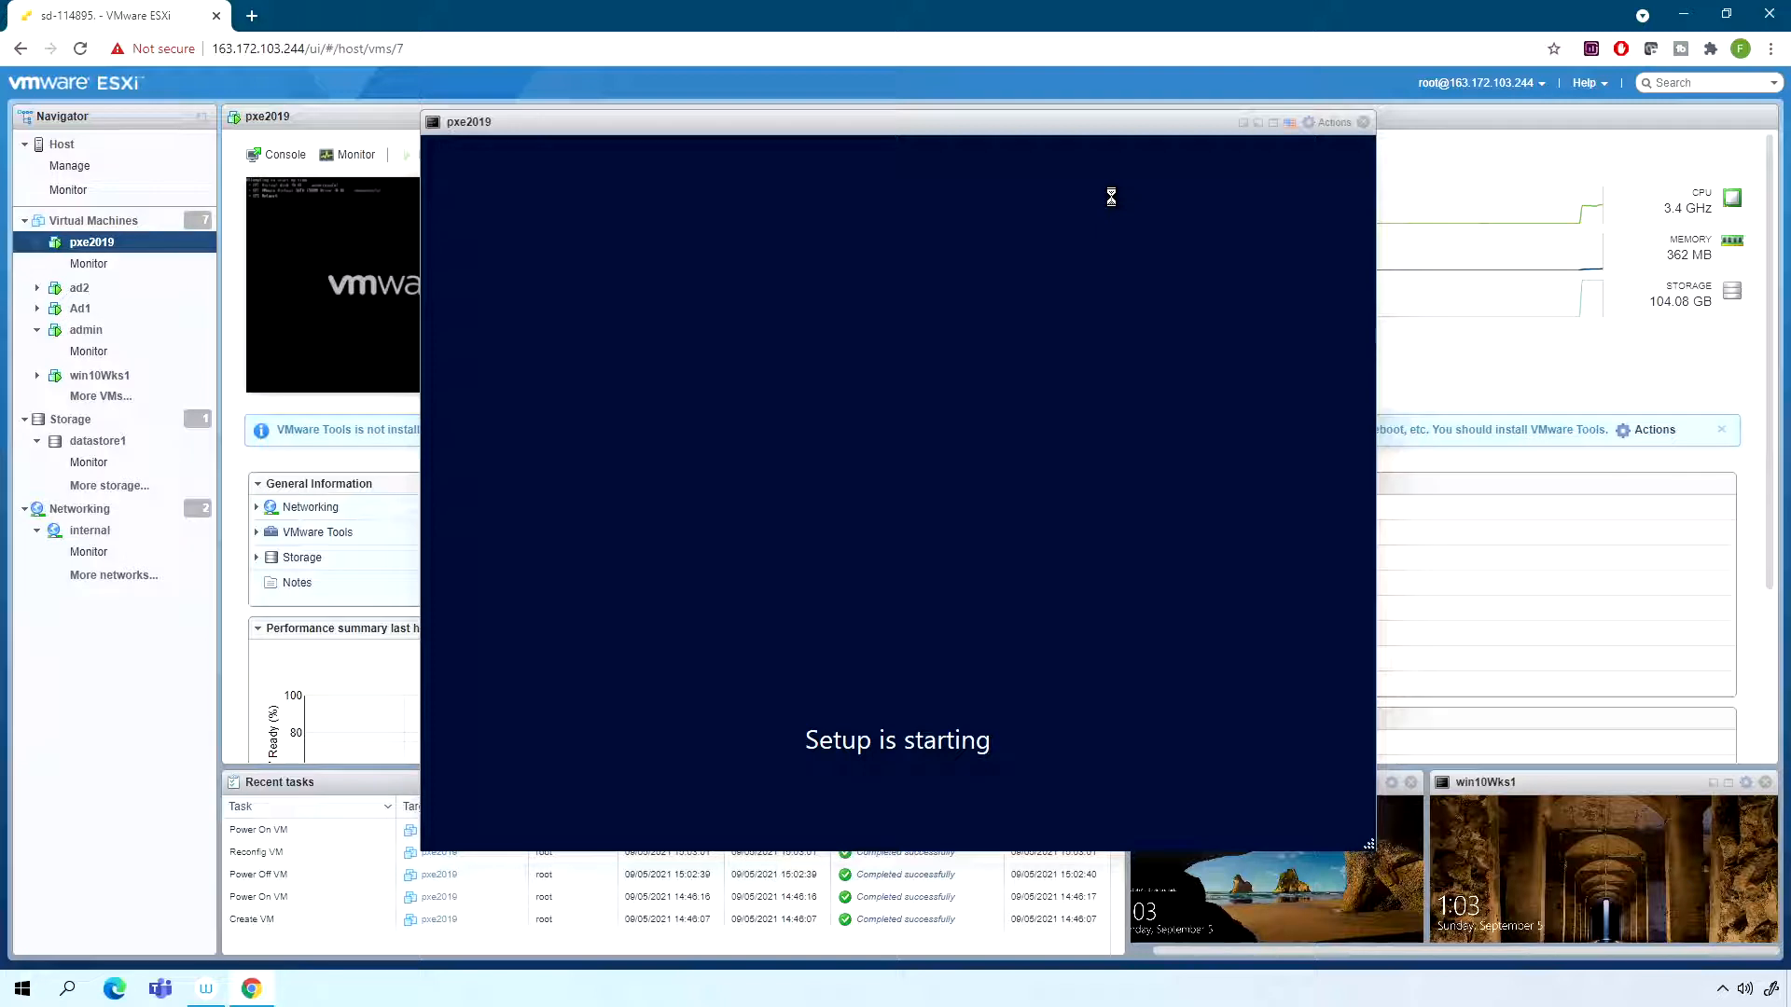
drag(807, 135, 733, 149)
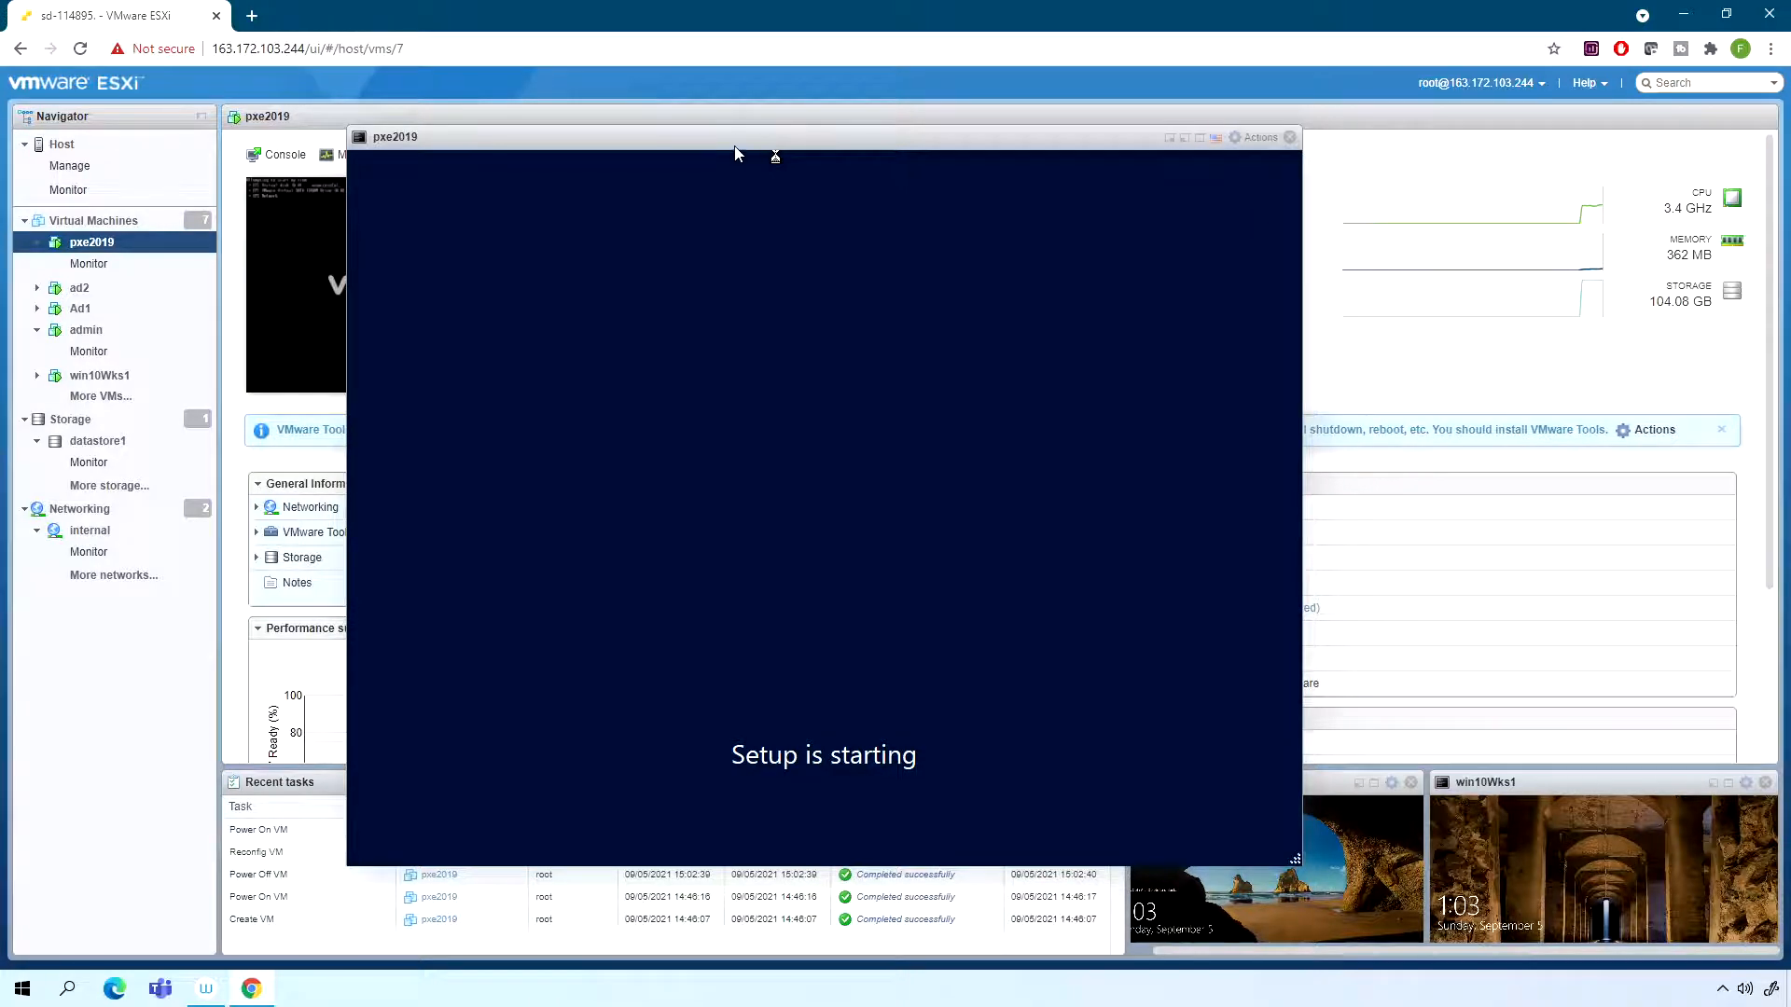
drag(746, 151, 776, 157)
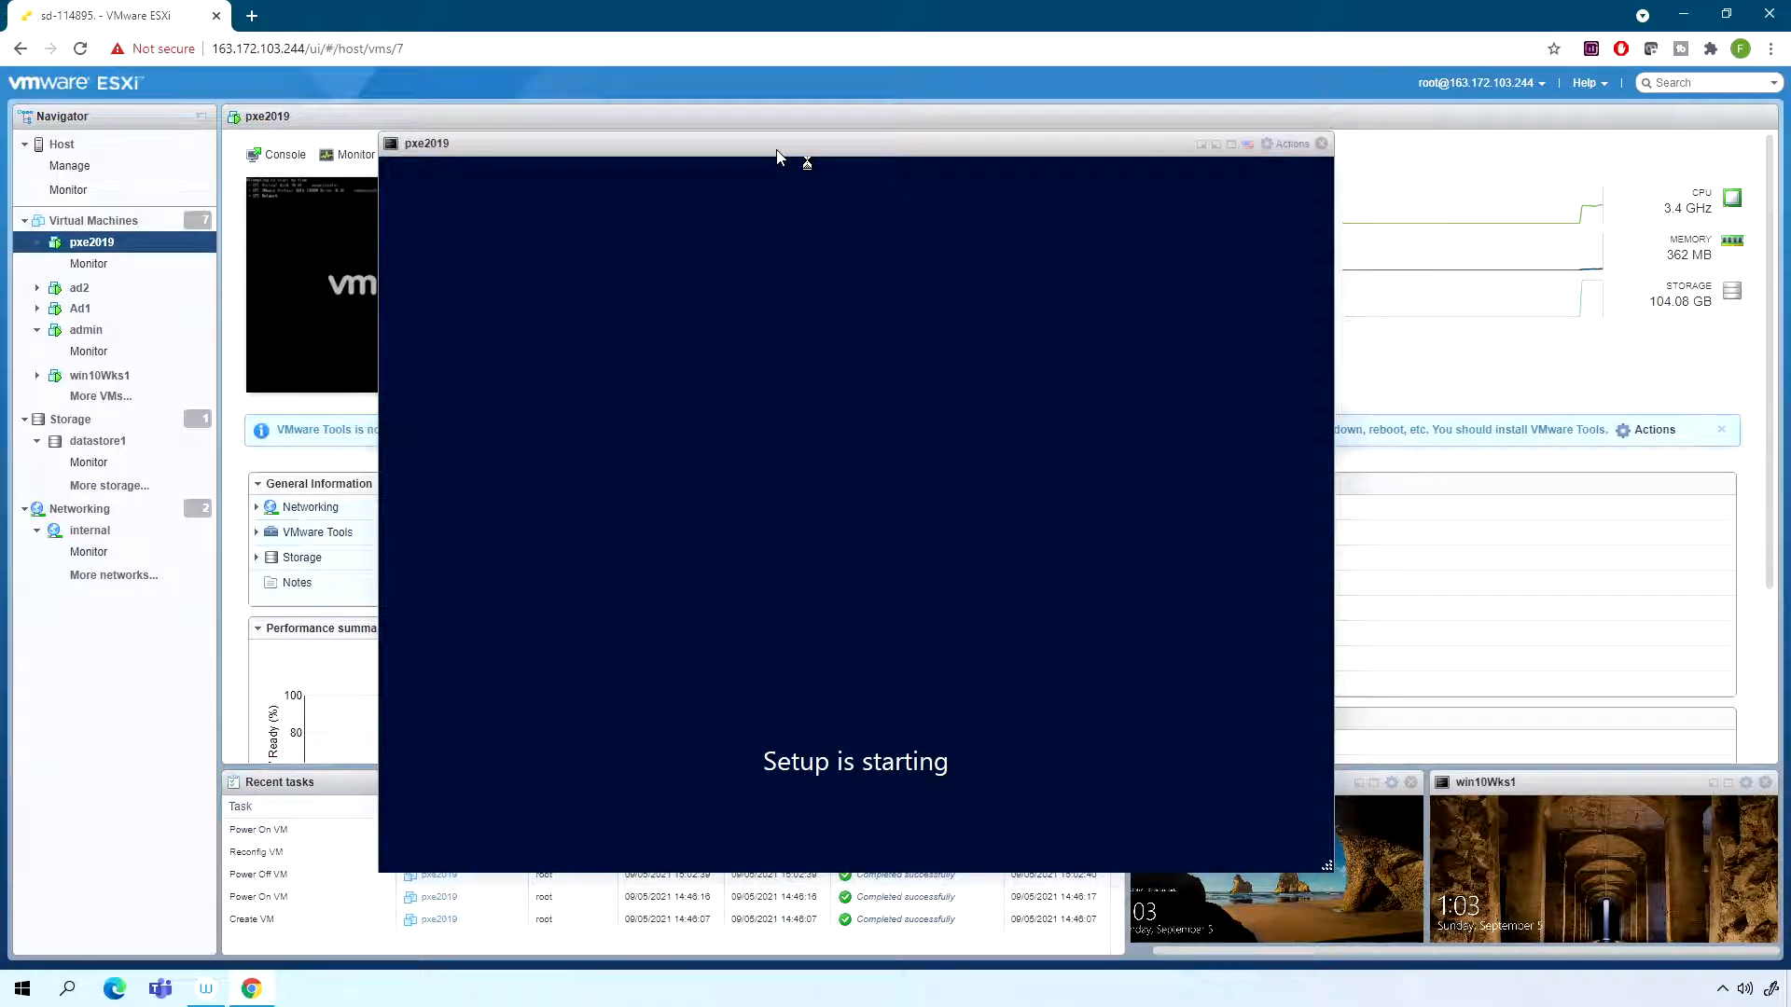
drag(799, 155, 809, 141)
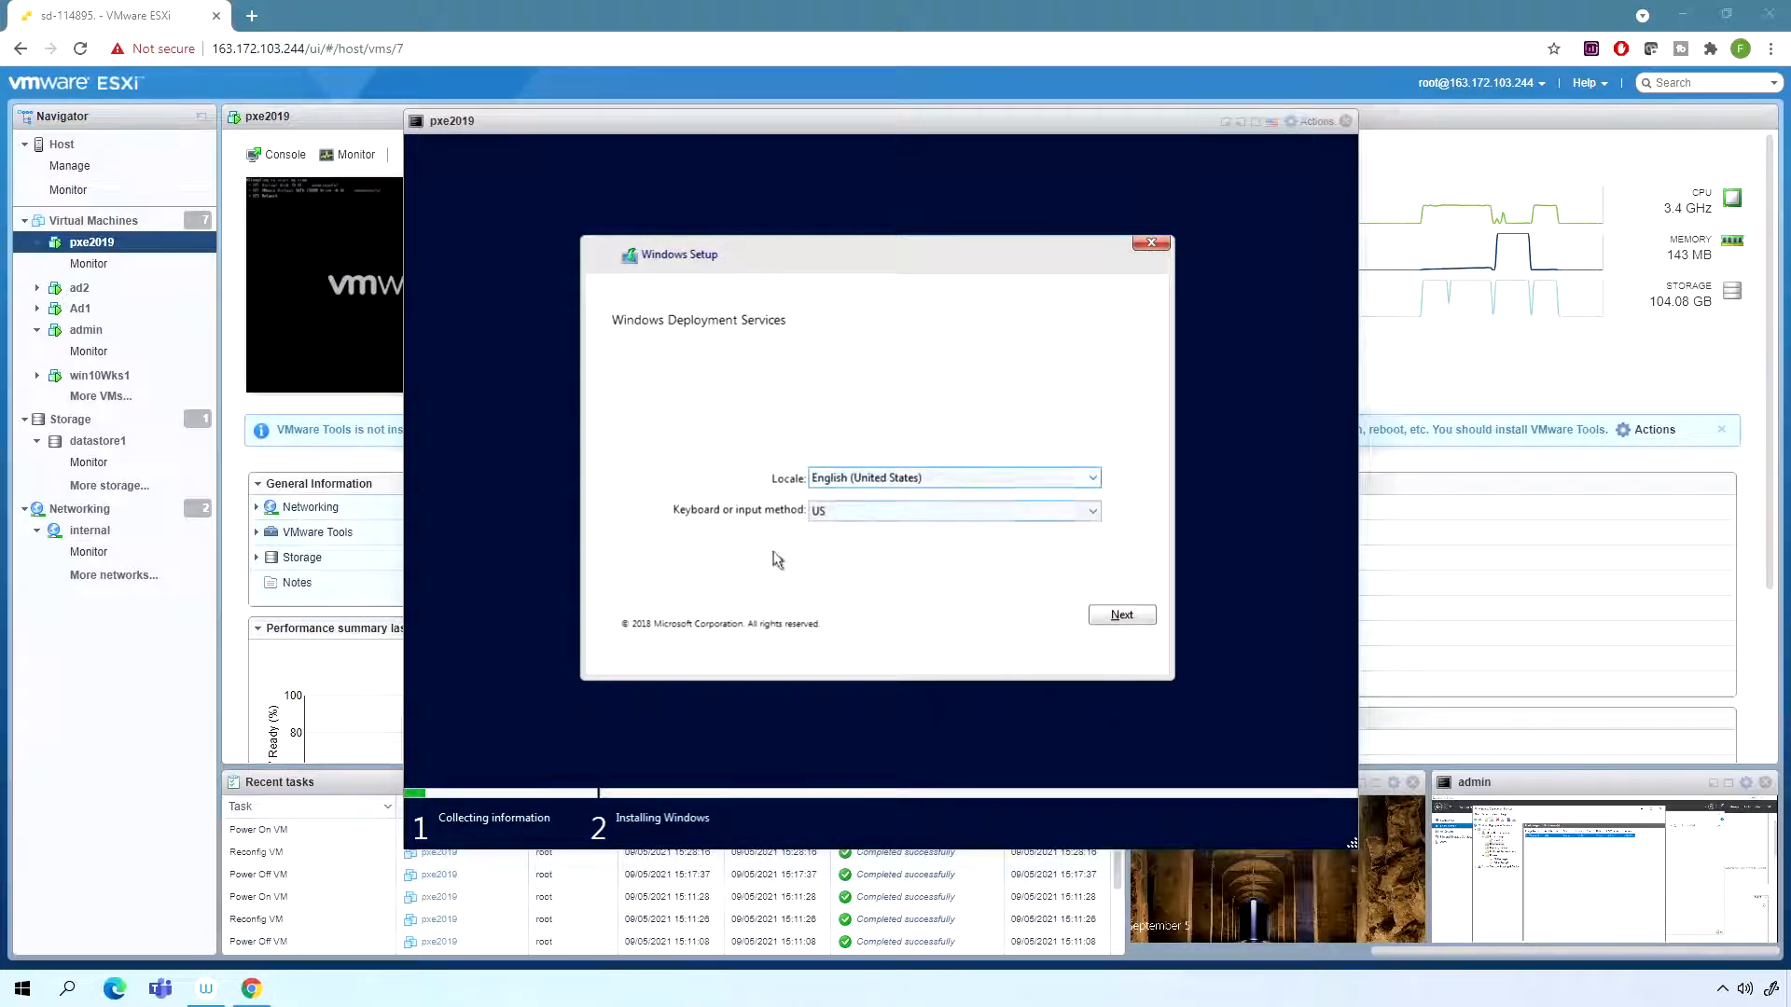
- Accept the English (United States) locale and US keyboard, and sign in to the WDS server as fluctuationit\administrator with the account password
click(1116, 620)
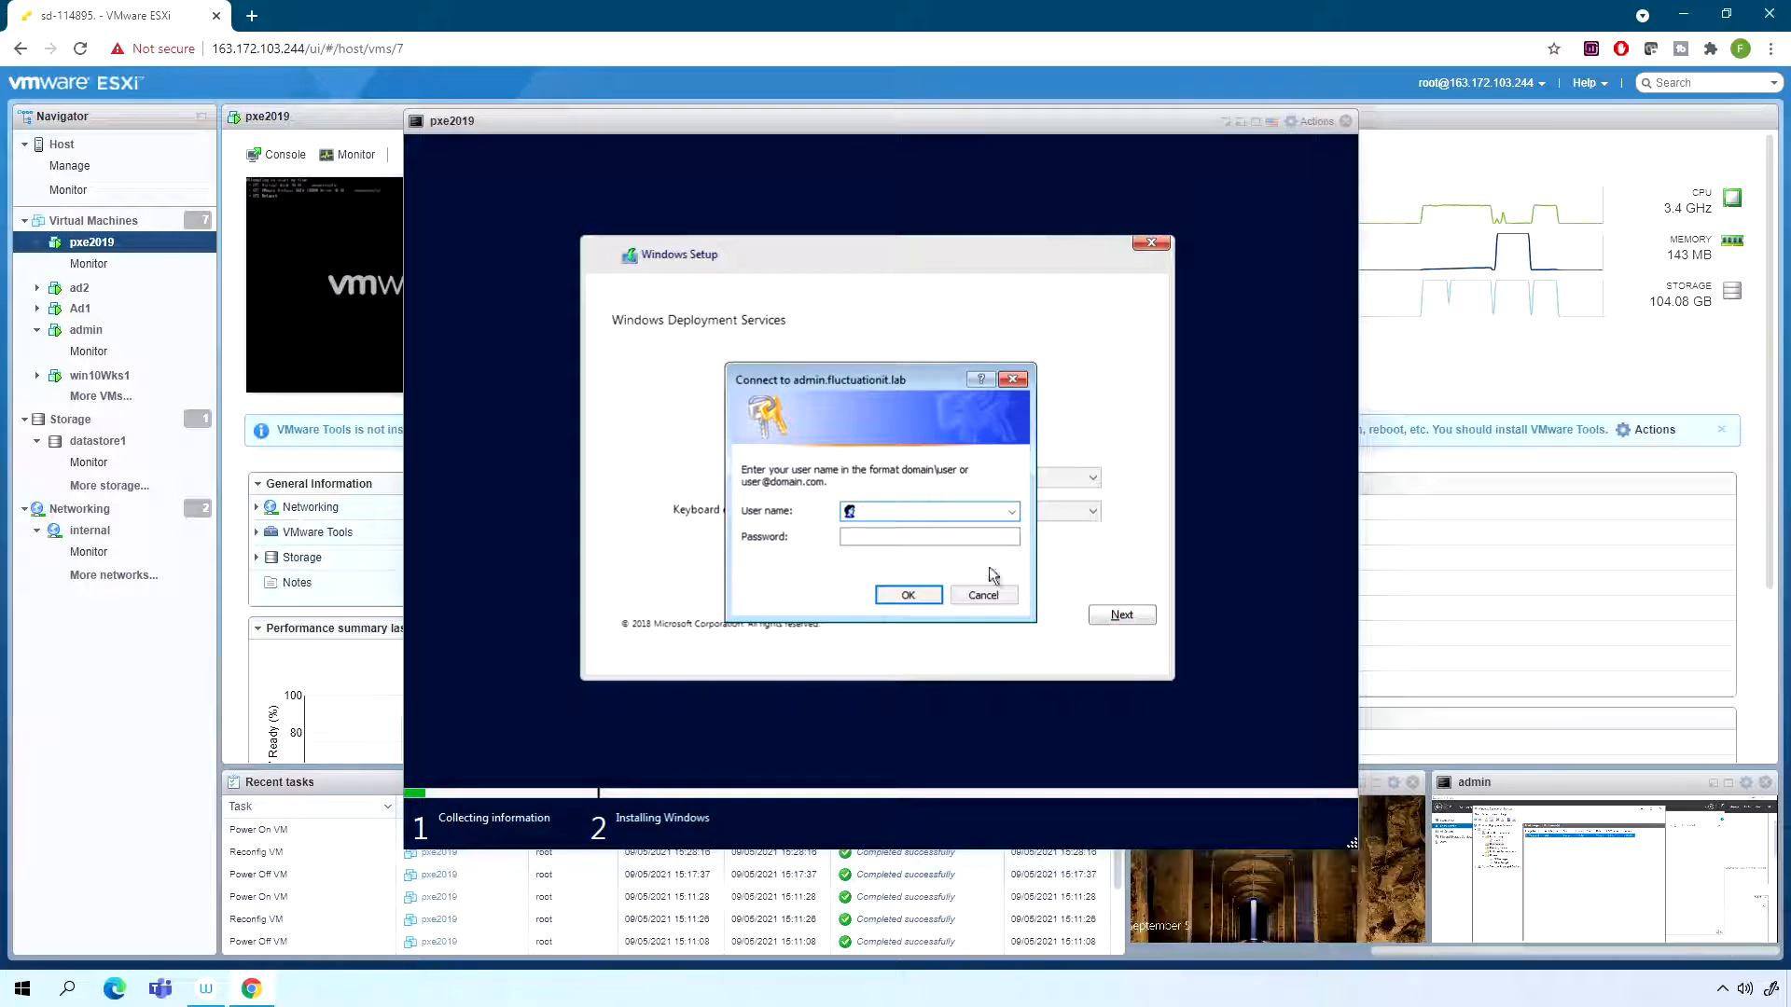
text(fluctuationit\administrator)
key(Tab)
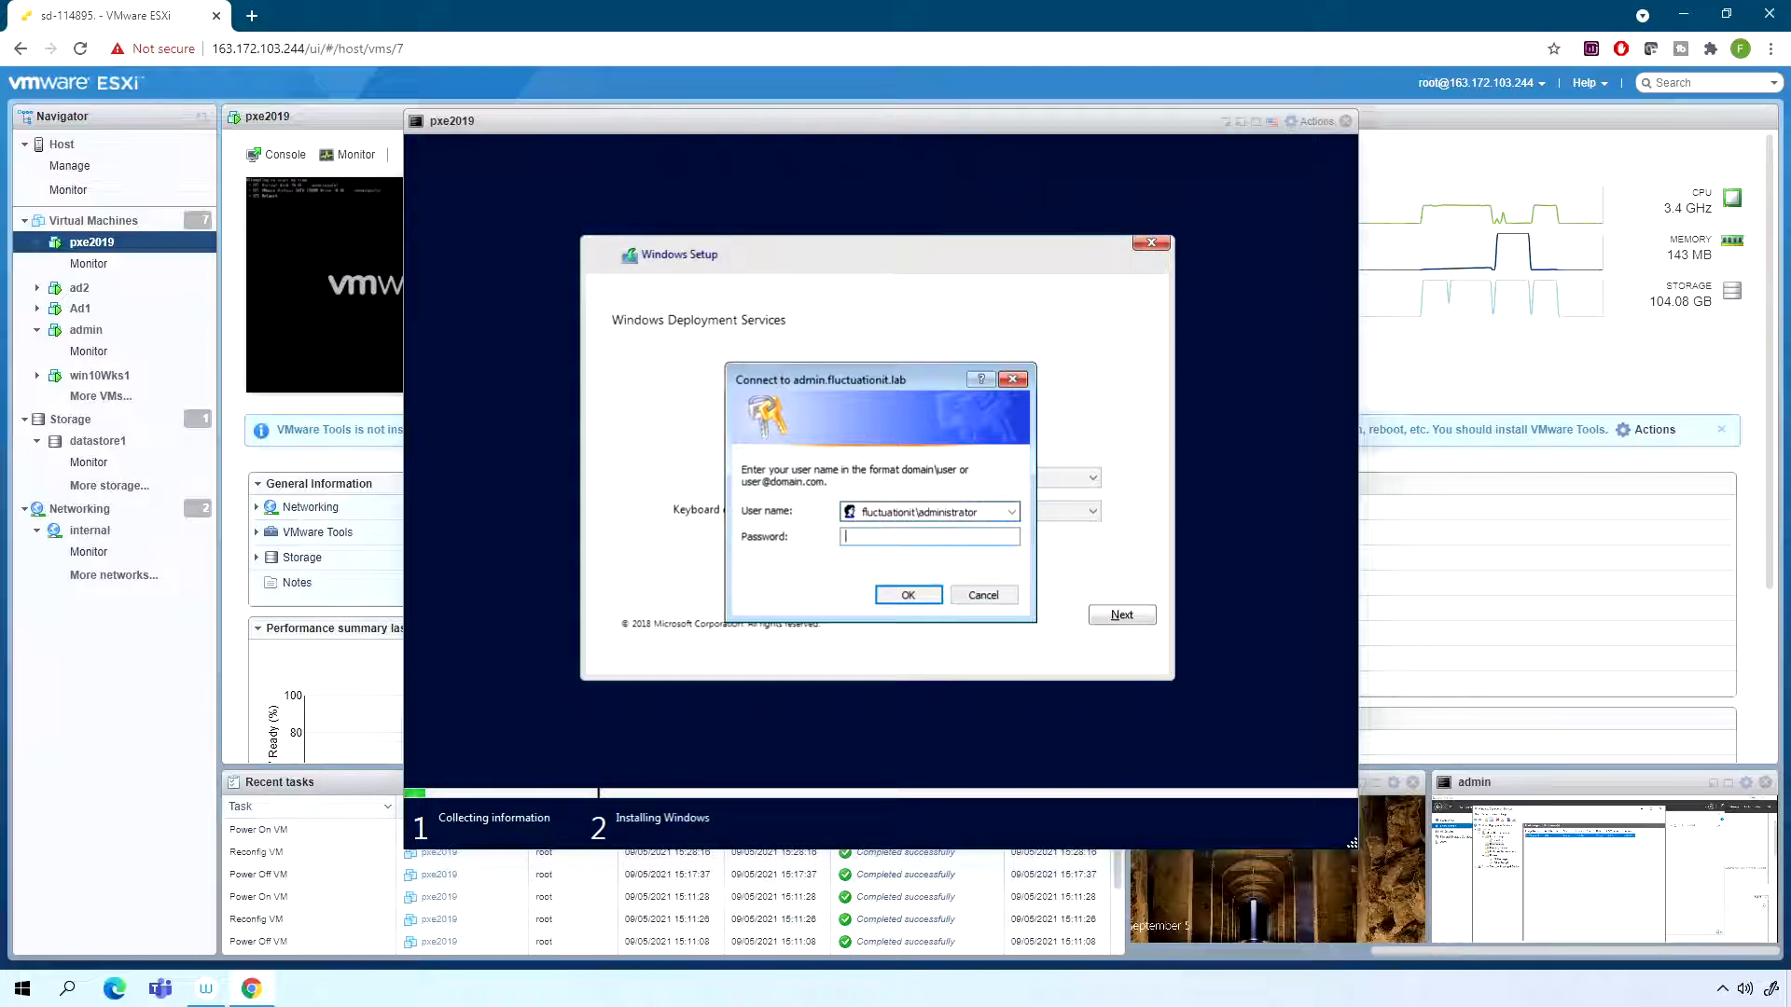
text(•••••••)
key(Return)
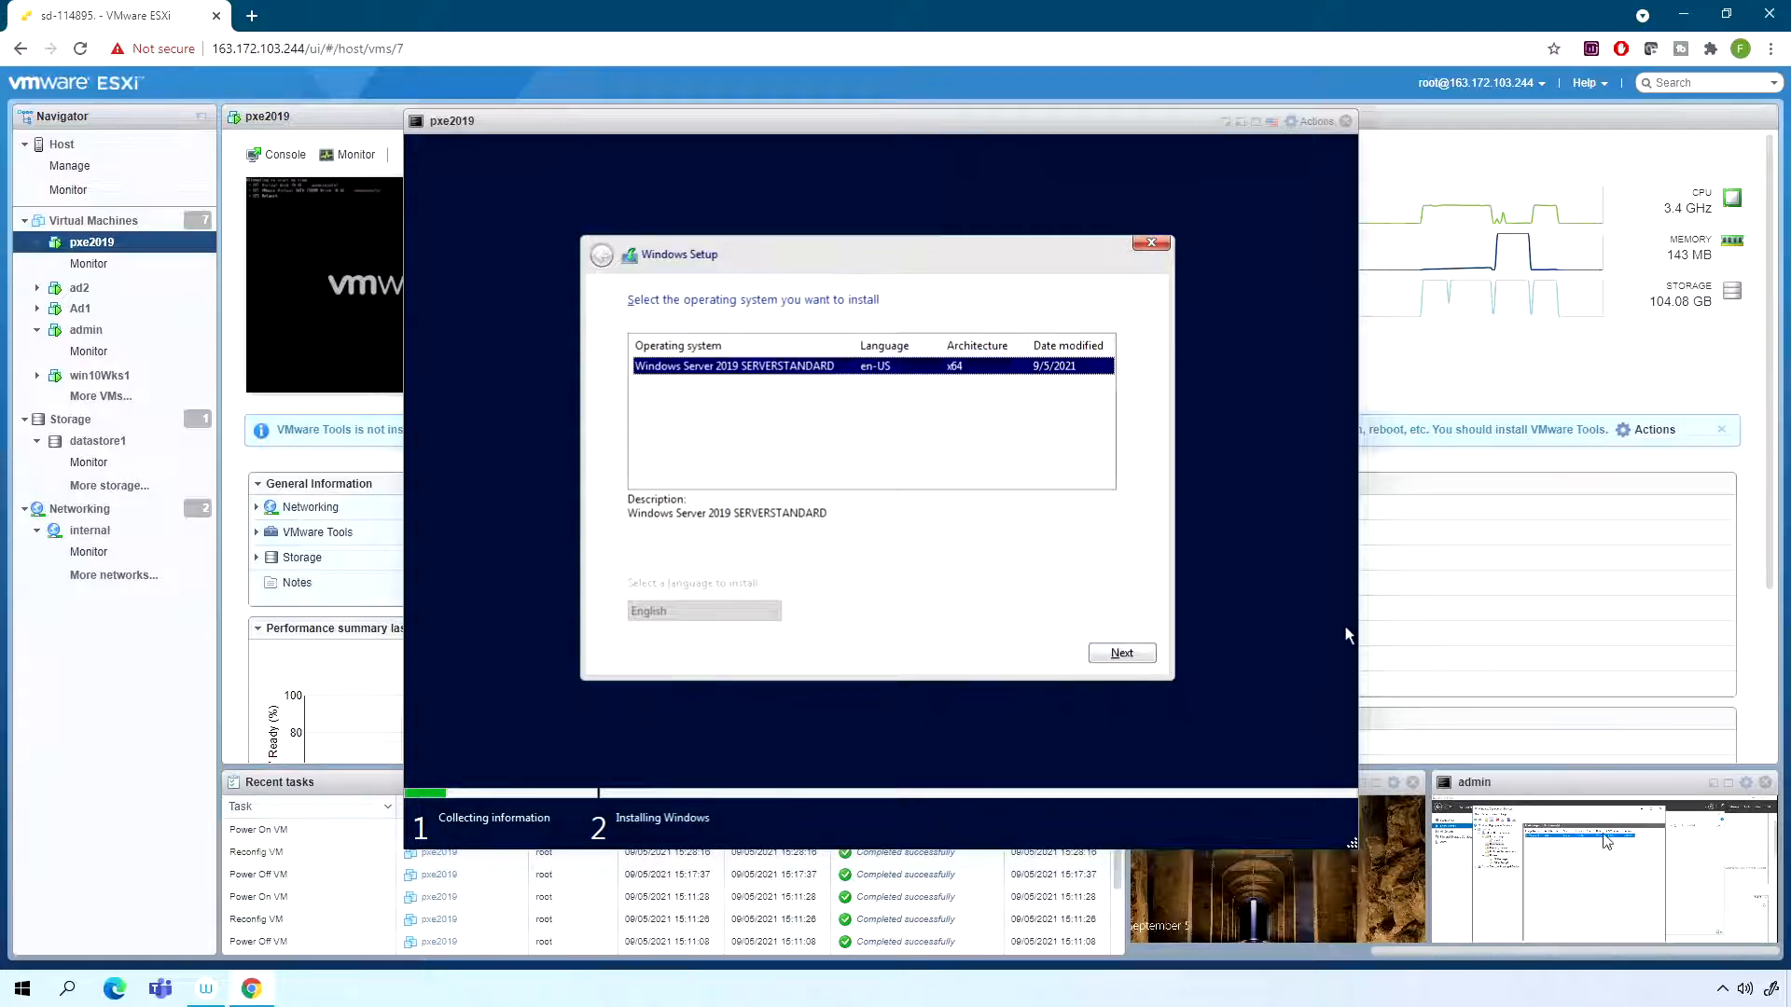
- Check the win2019 install image group on the admin virtual machine's WDS server and return to the pxe2019 console
click(1729, 784)
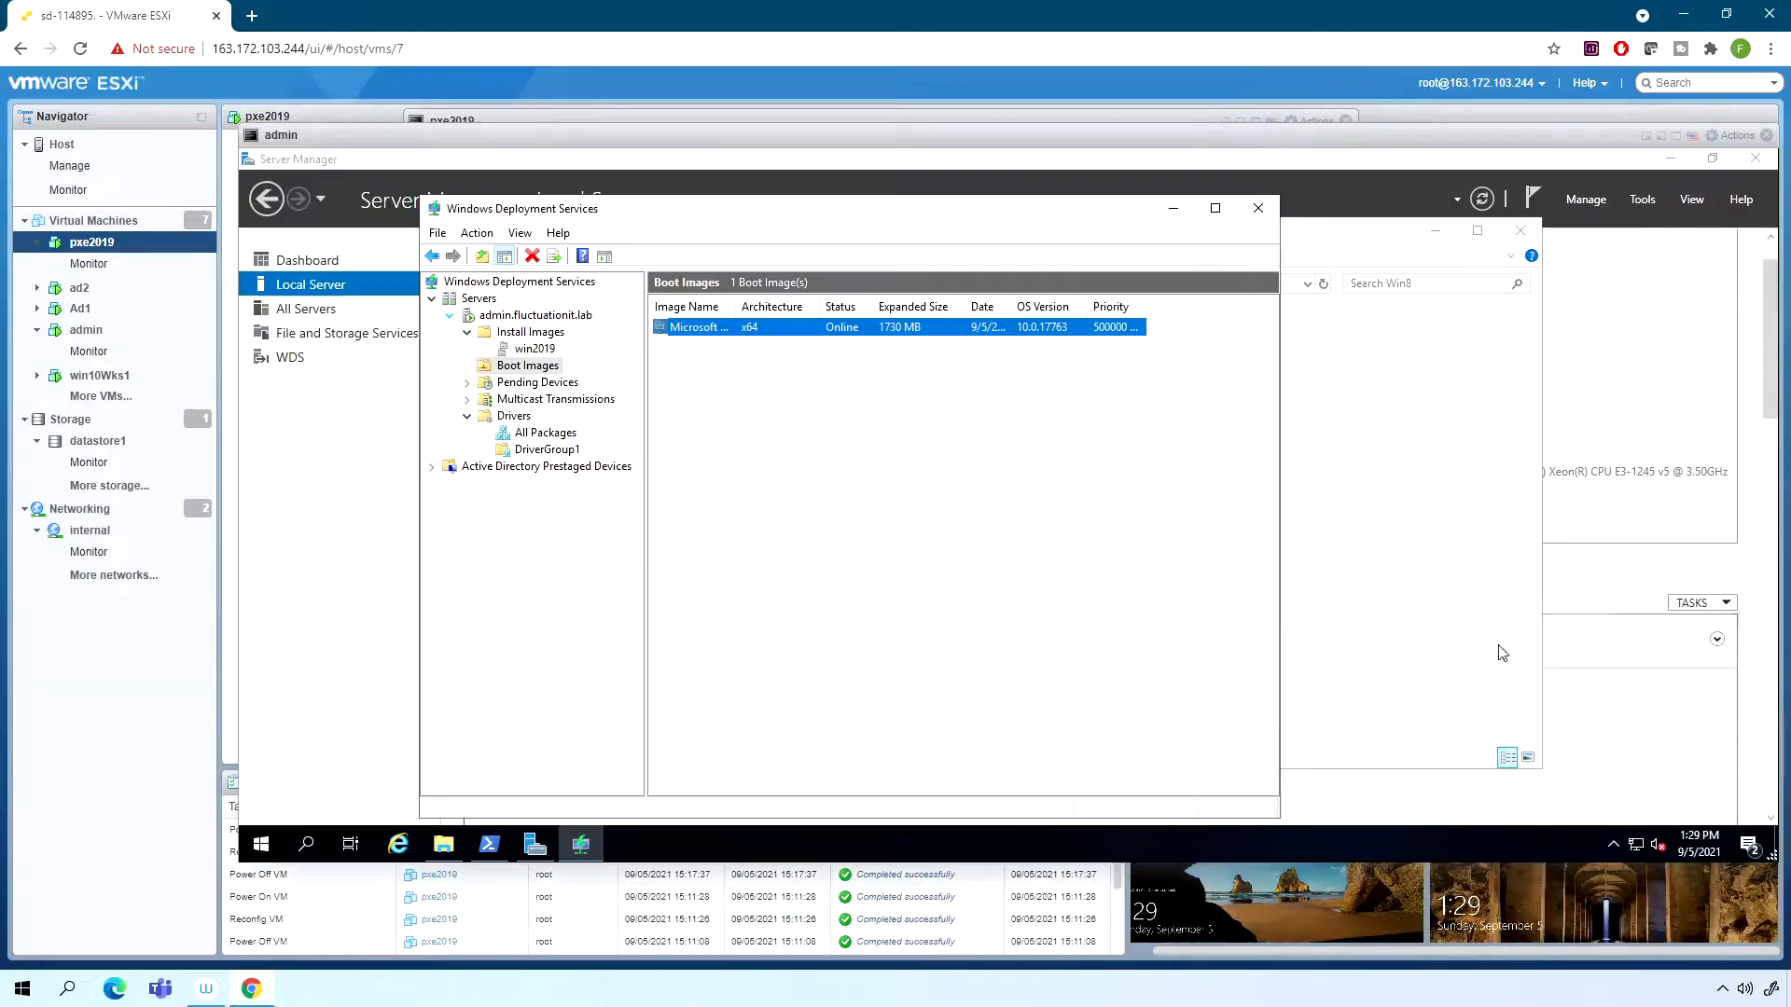
click(528, 347)
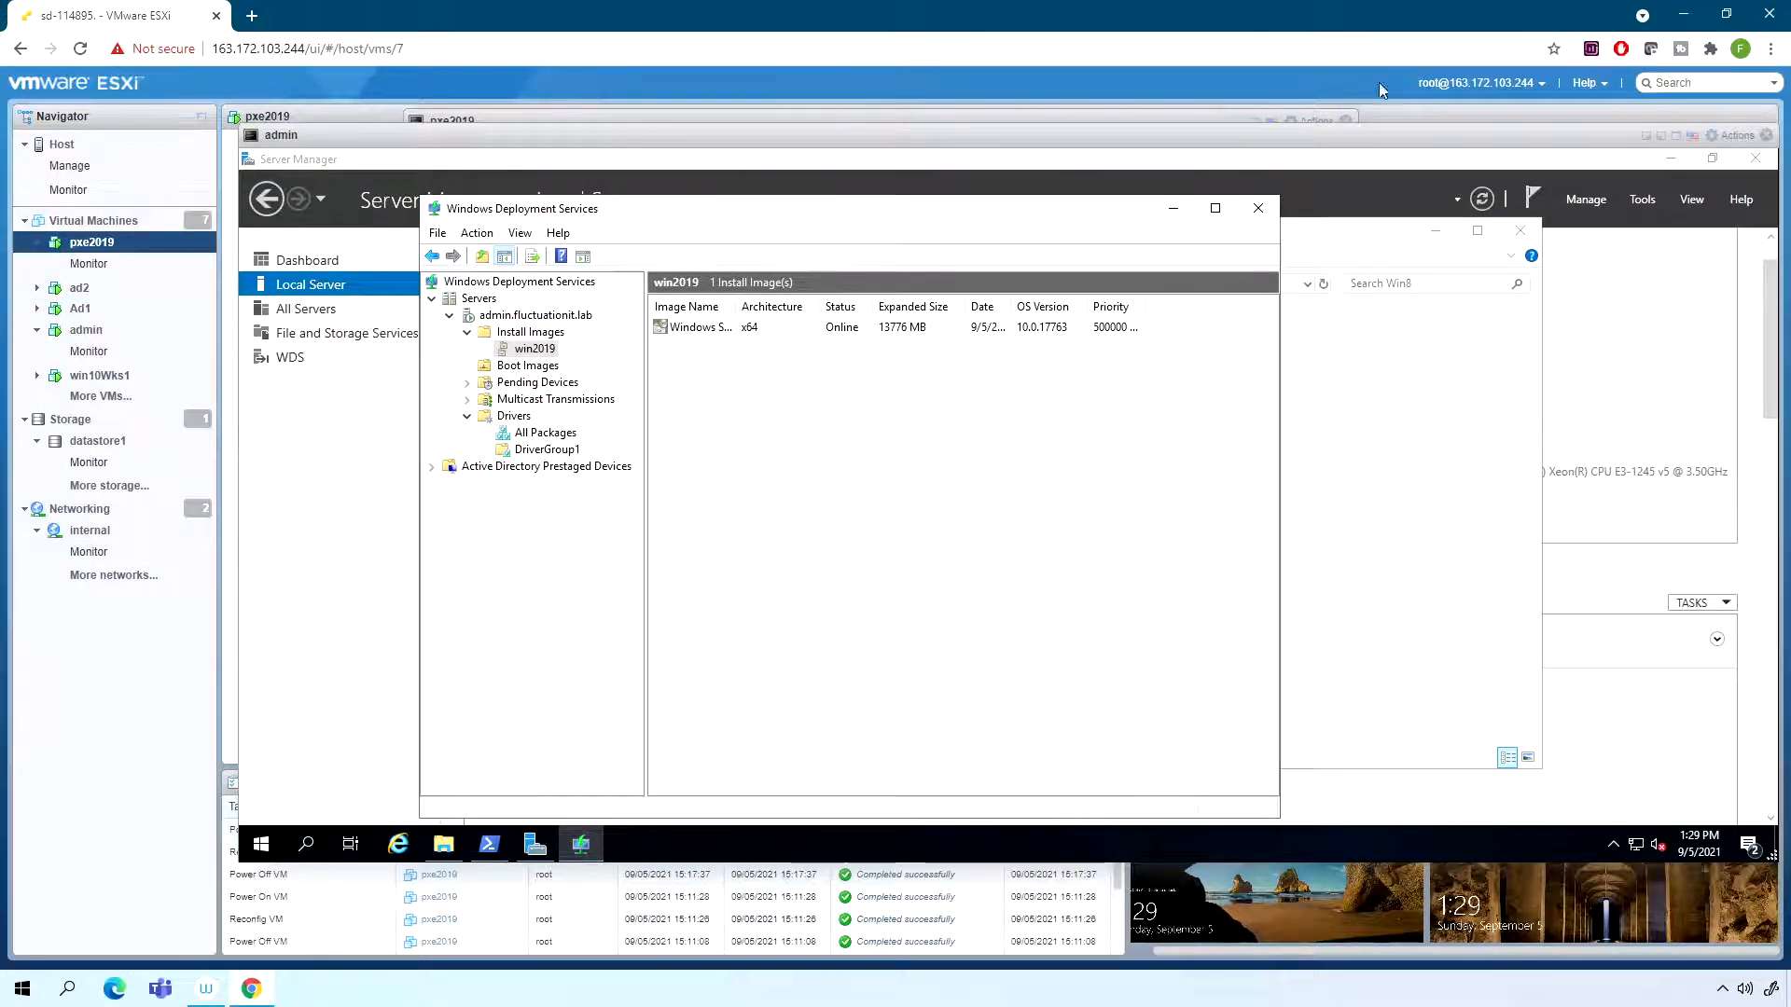
click(1645, 136)
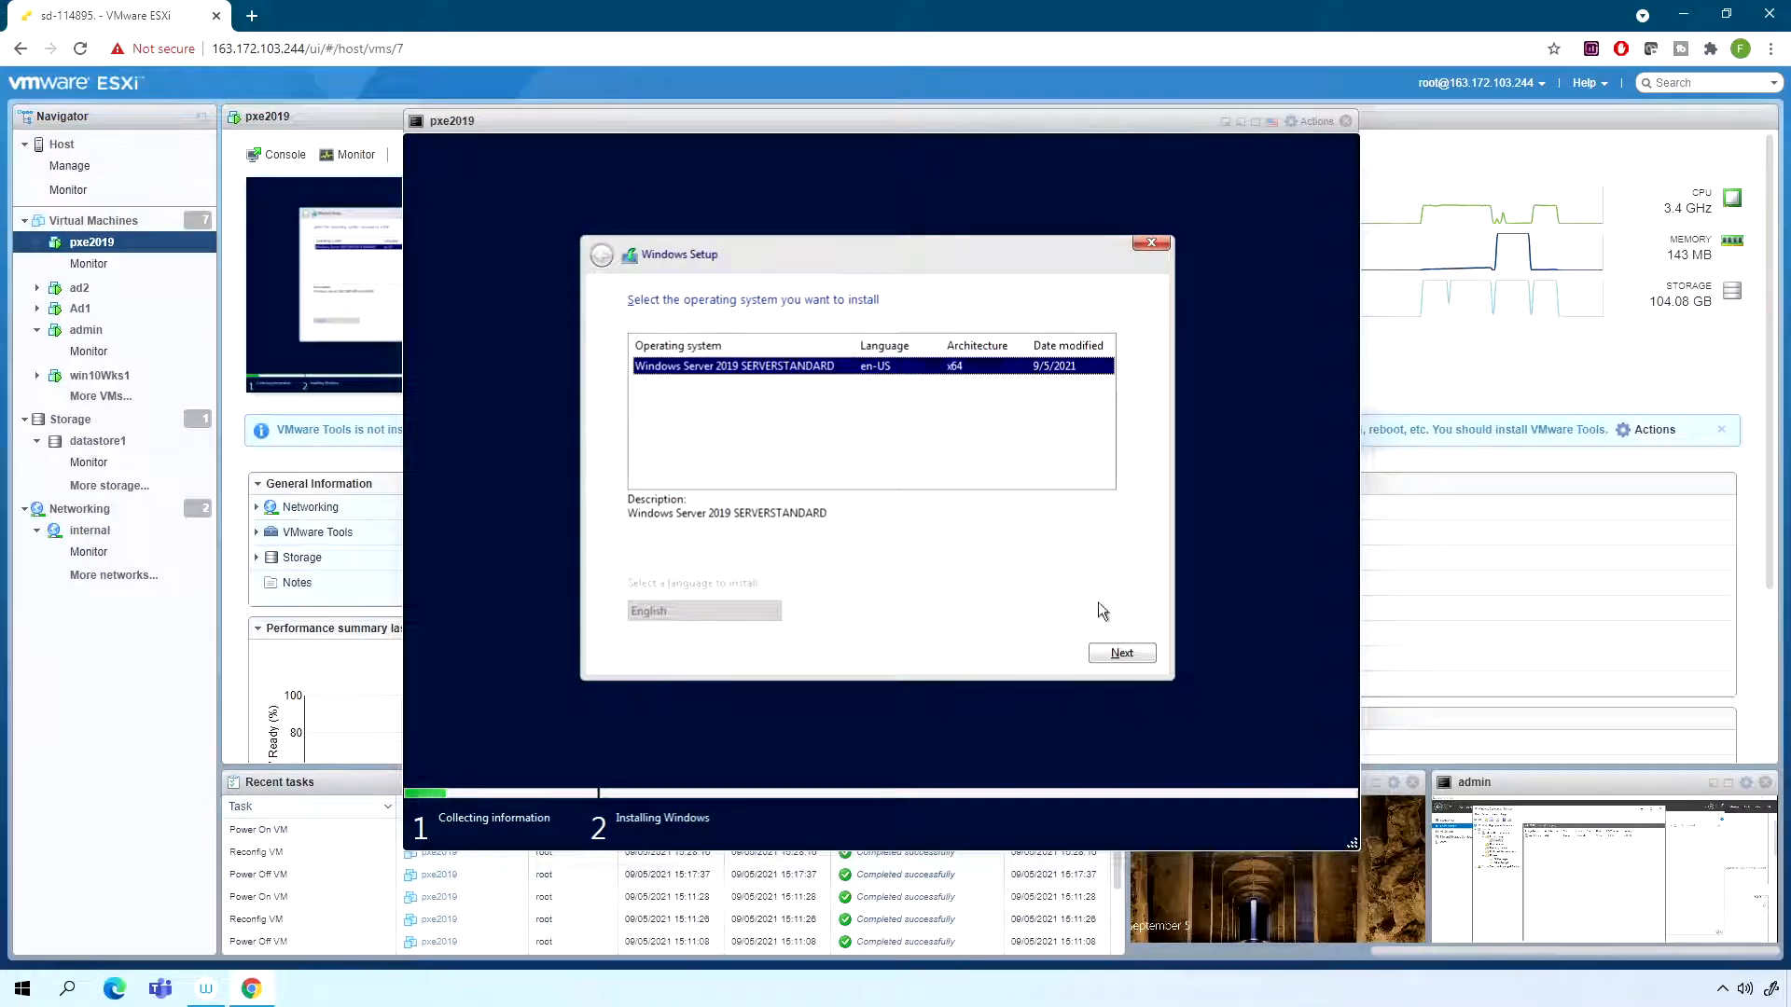
- Install Windows Server 2019 SERVERSTANDARD on the Drive 0 unallocated space and dismiss the enlarged pxe2019 console
click(1121, 653)
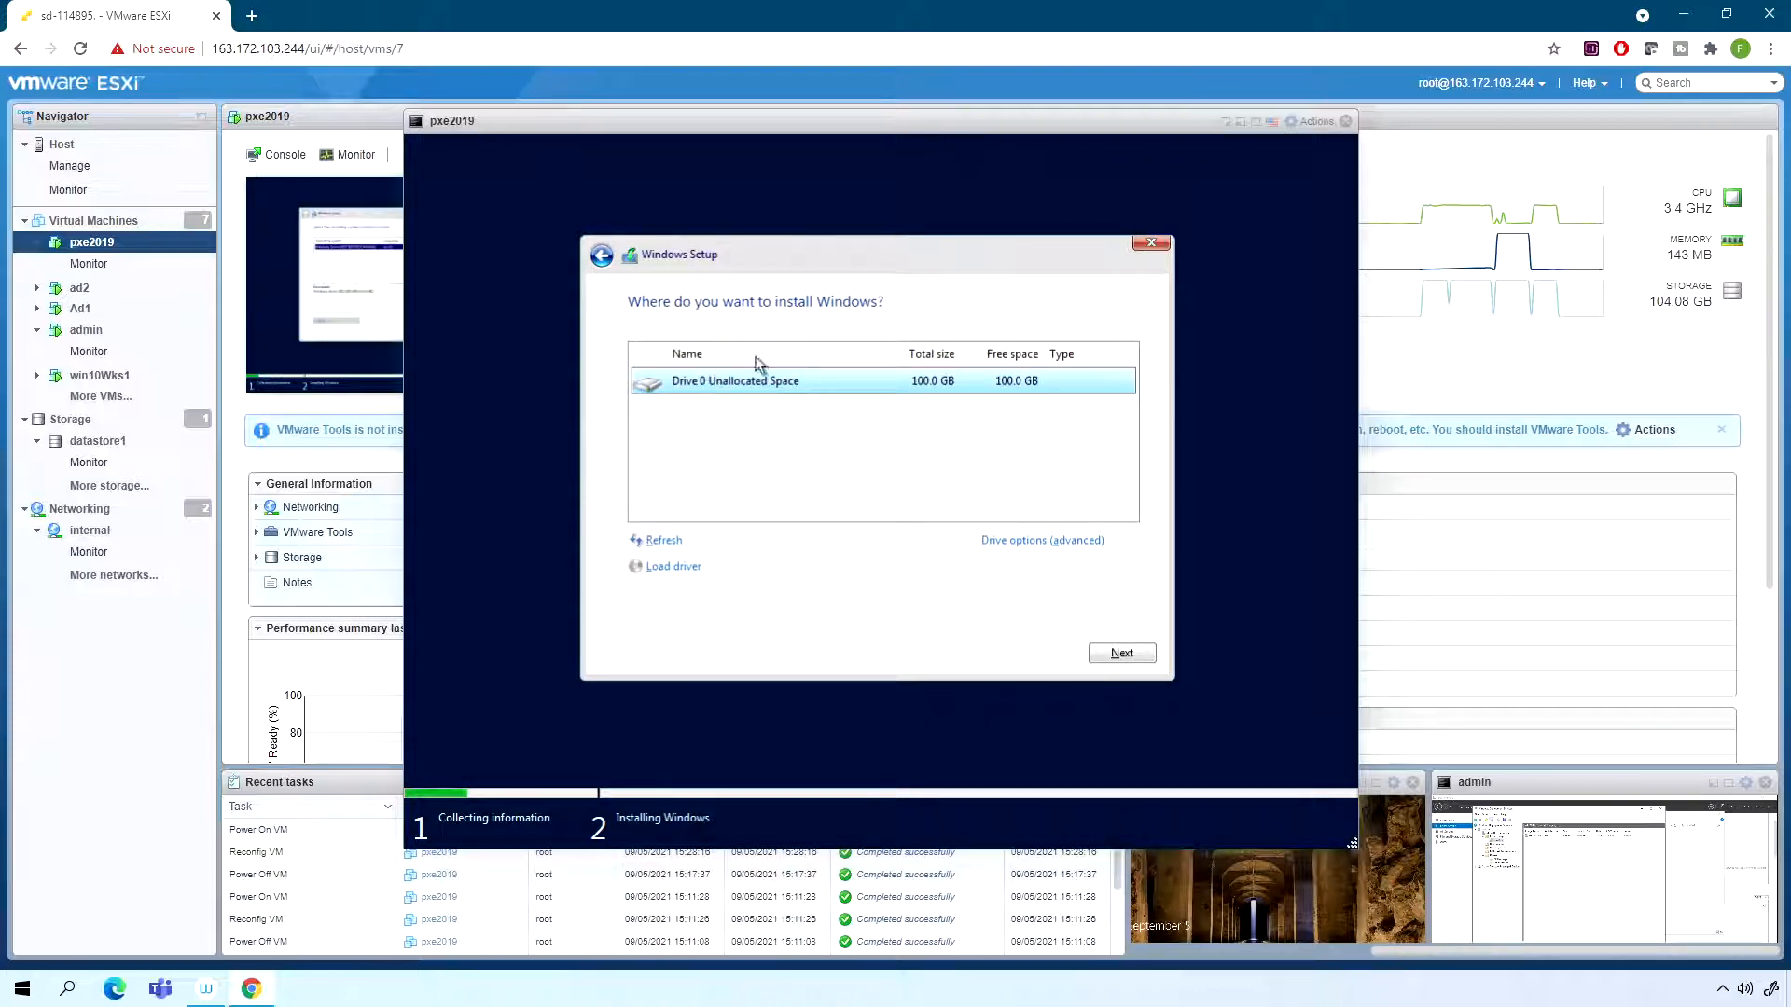
click(1122, 653)
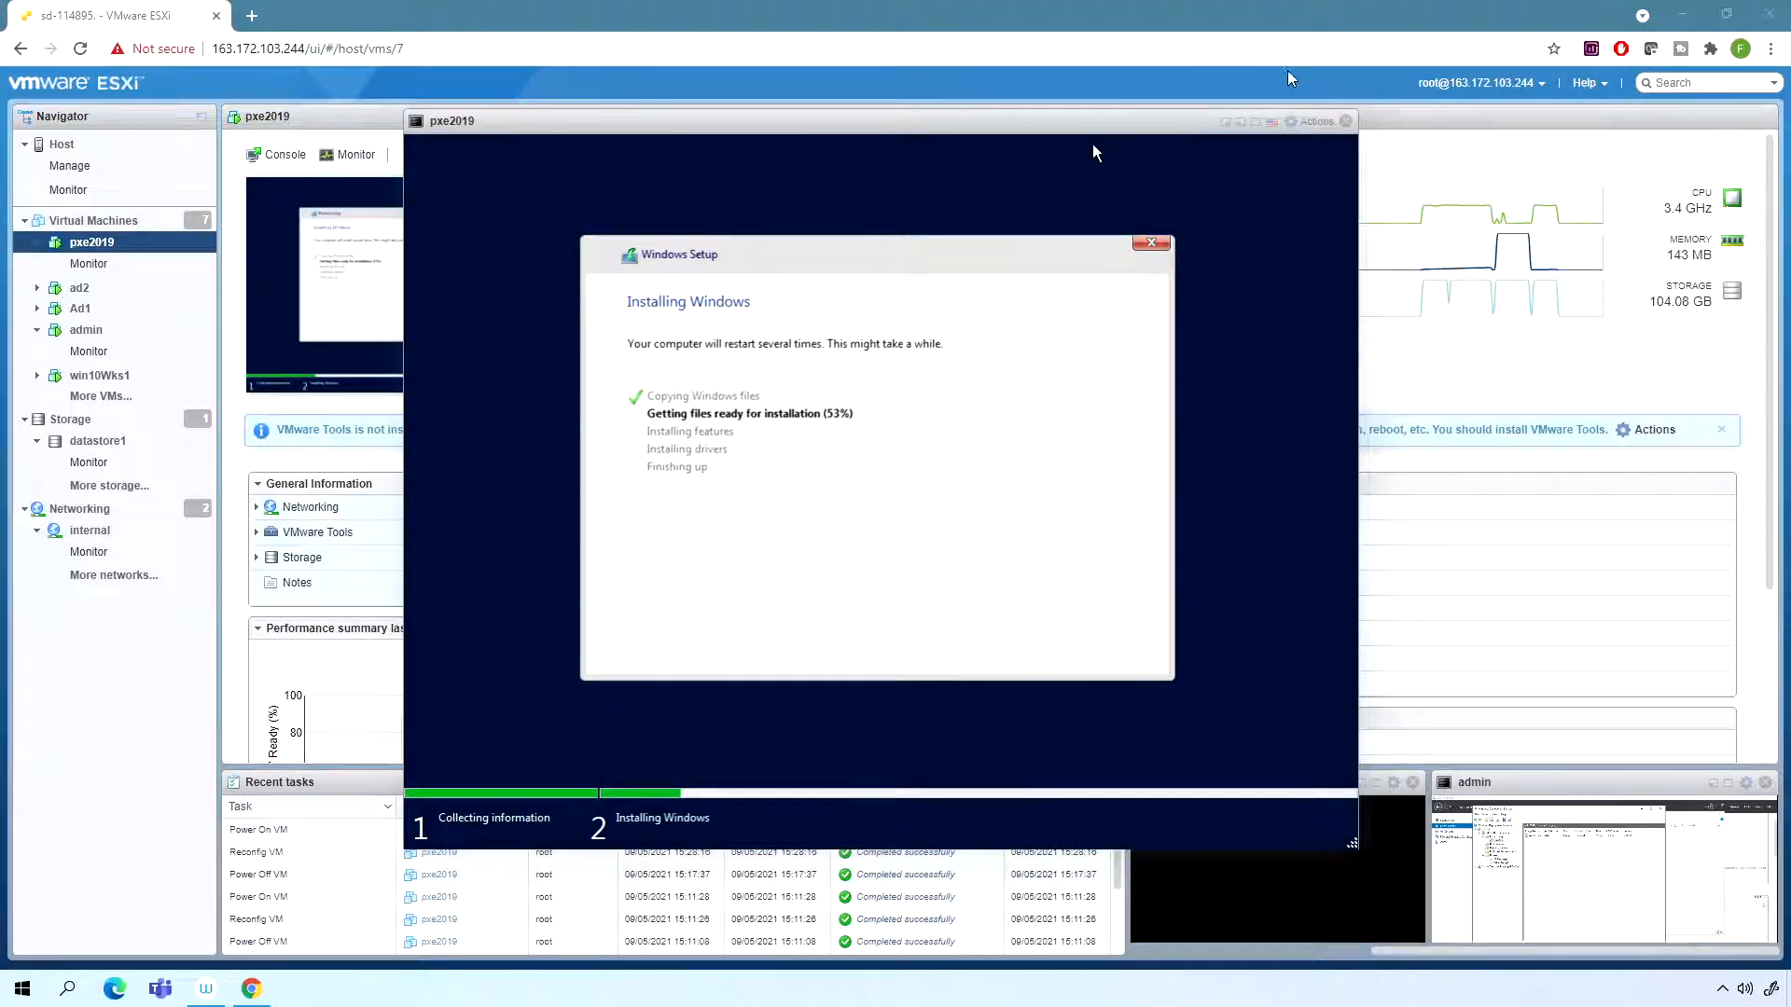
click(1345, 121)
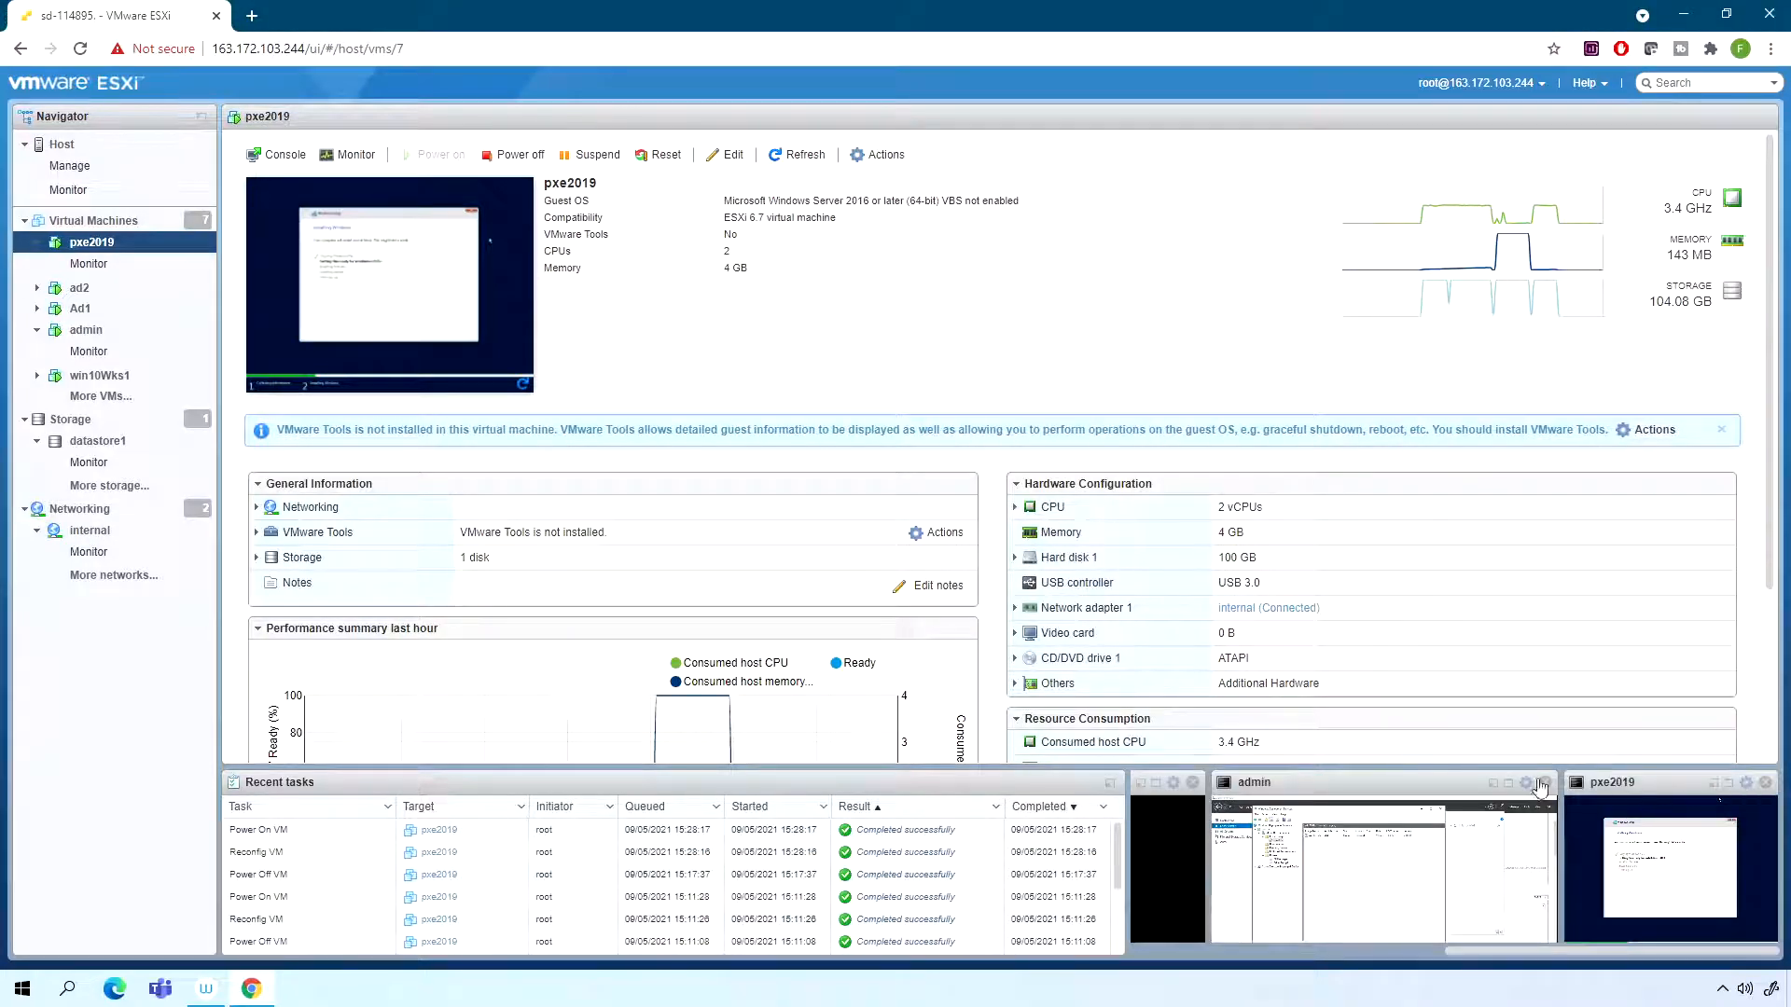
- Switch to the admin virtual machine's console and open Google Chrome inside it
click(1494, 783)
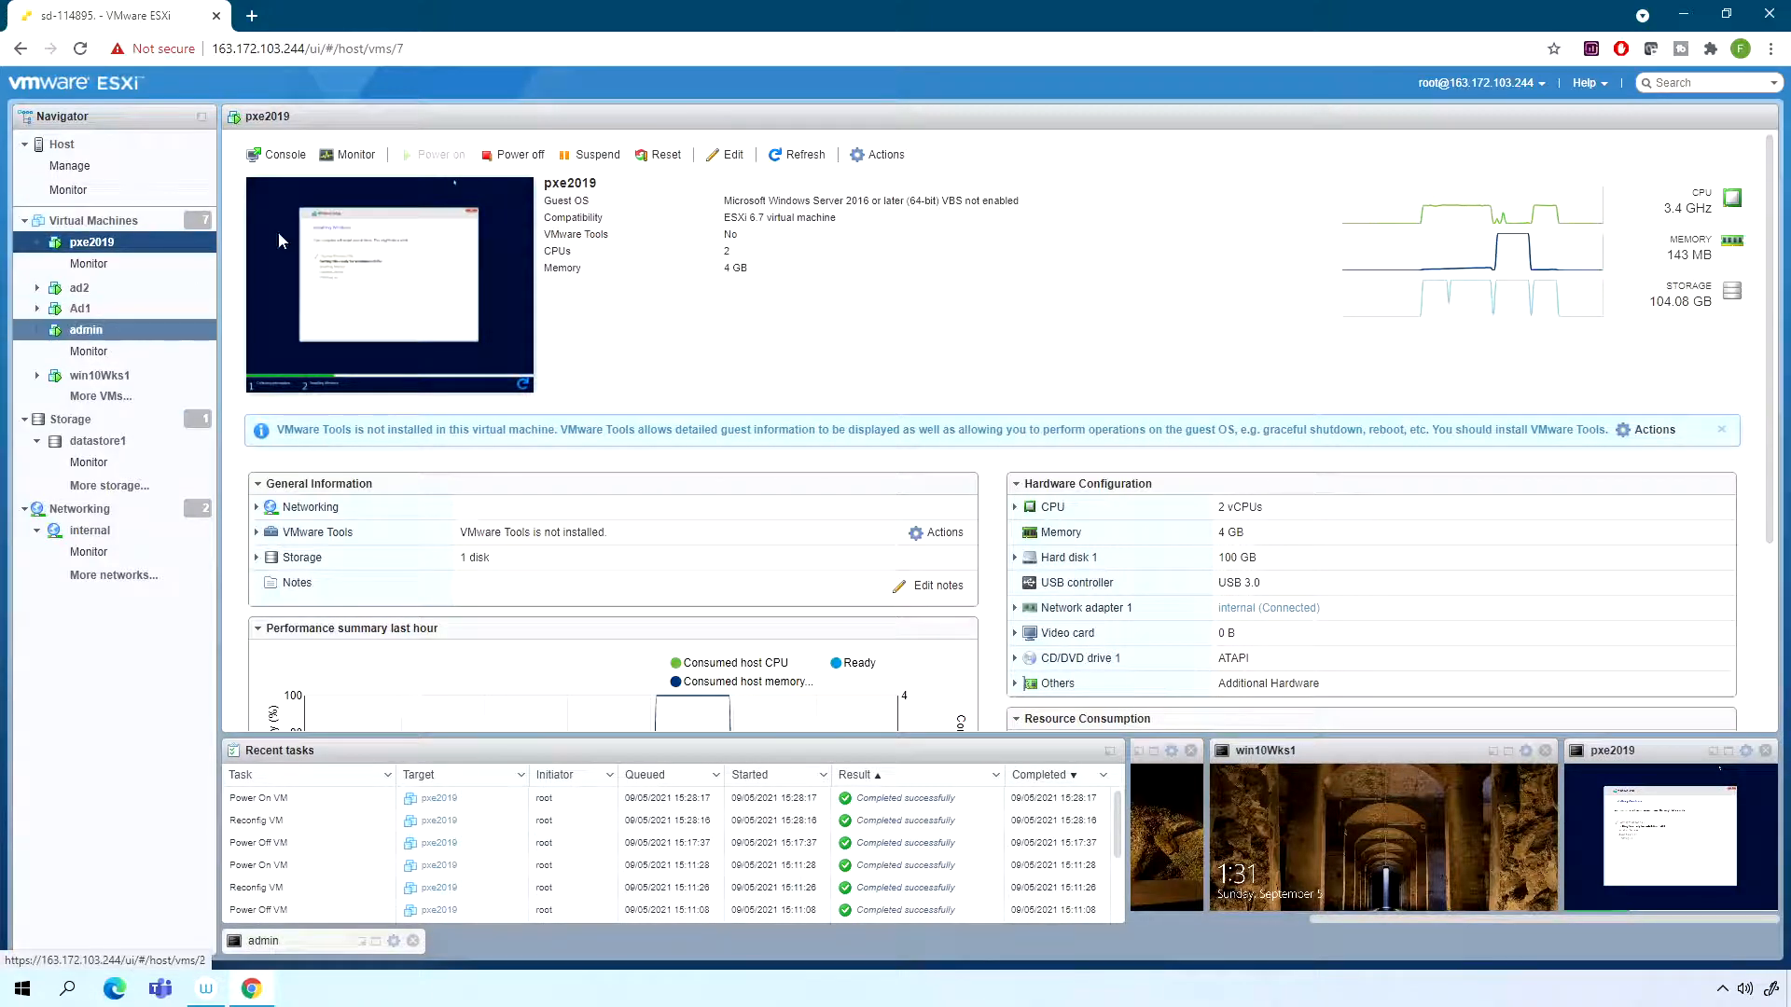
click(130, 330)
click(430, 245)
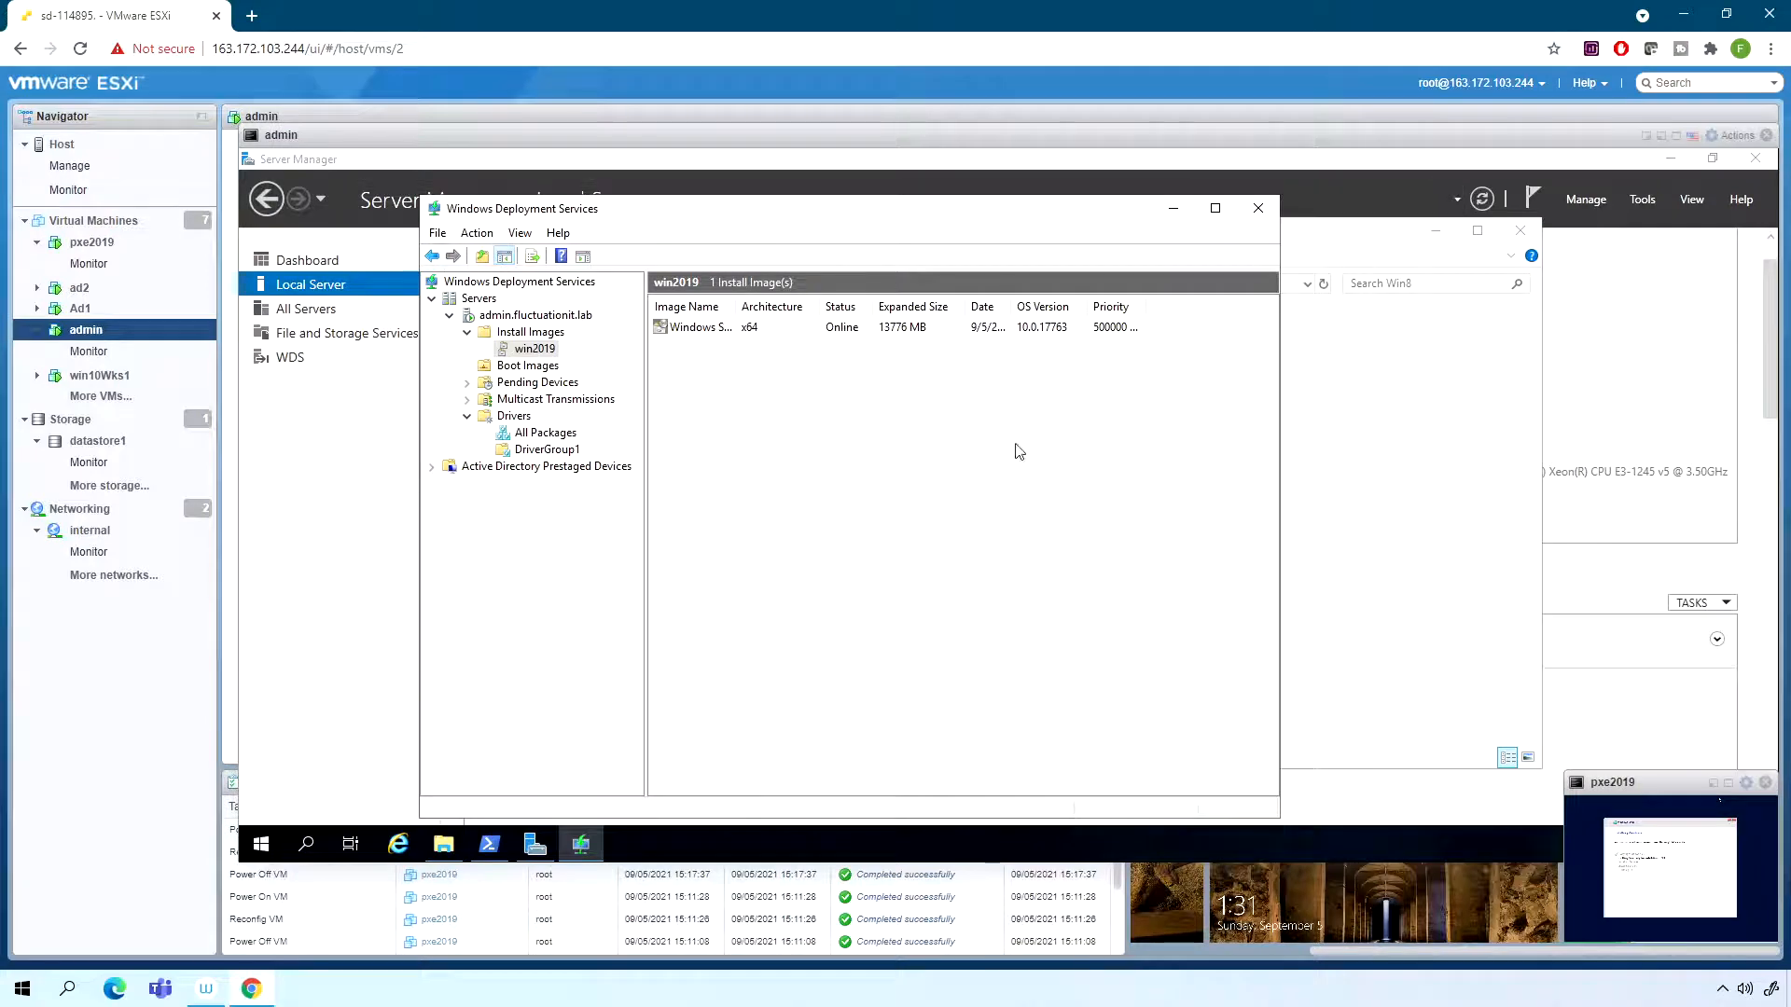
click(261, 844)
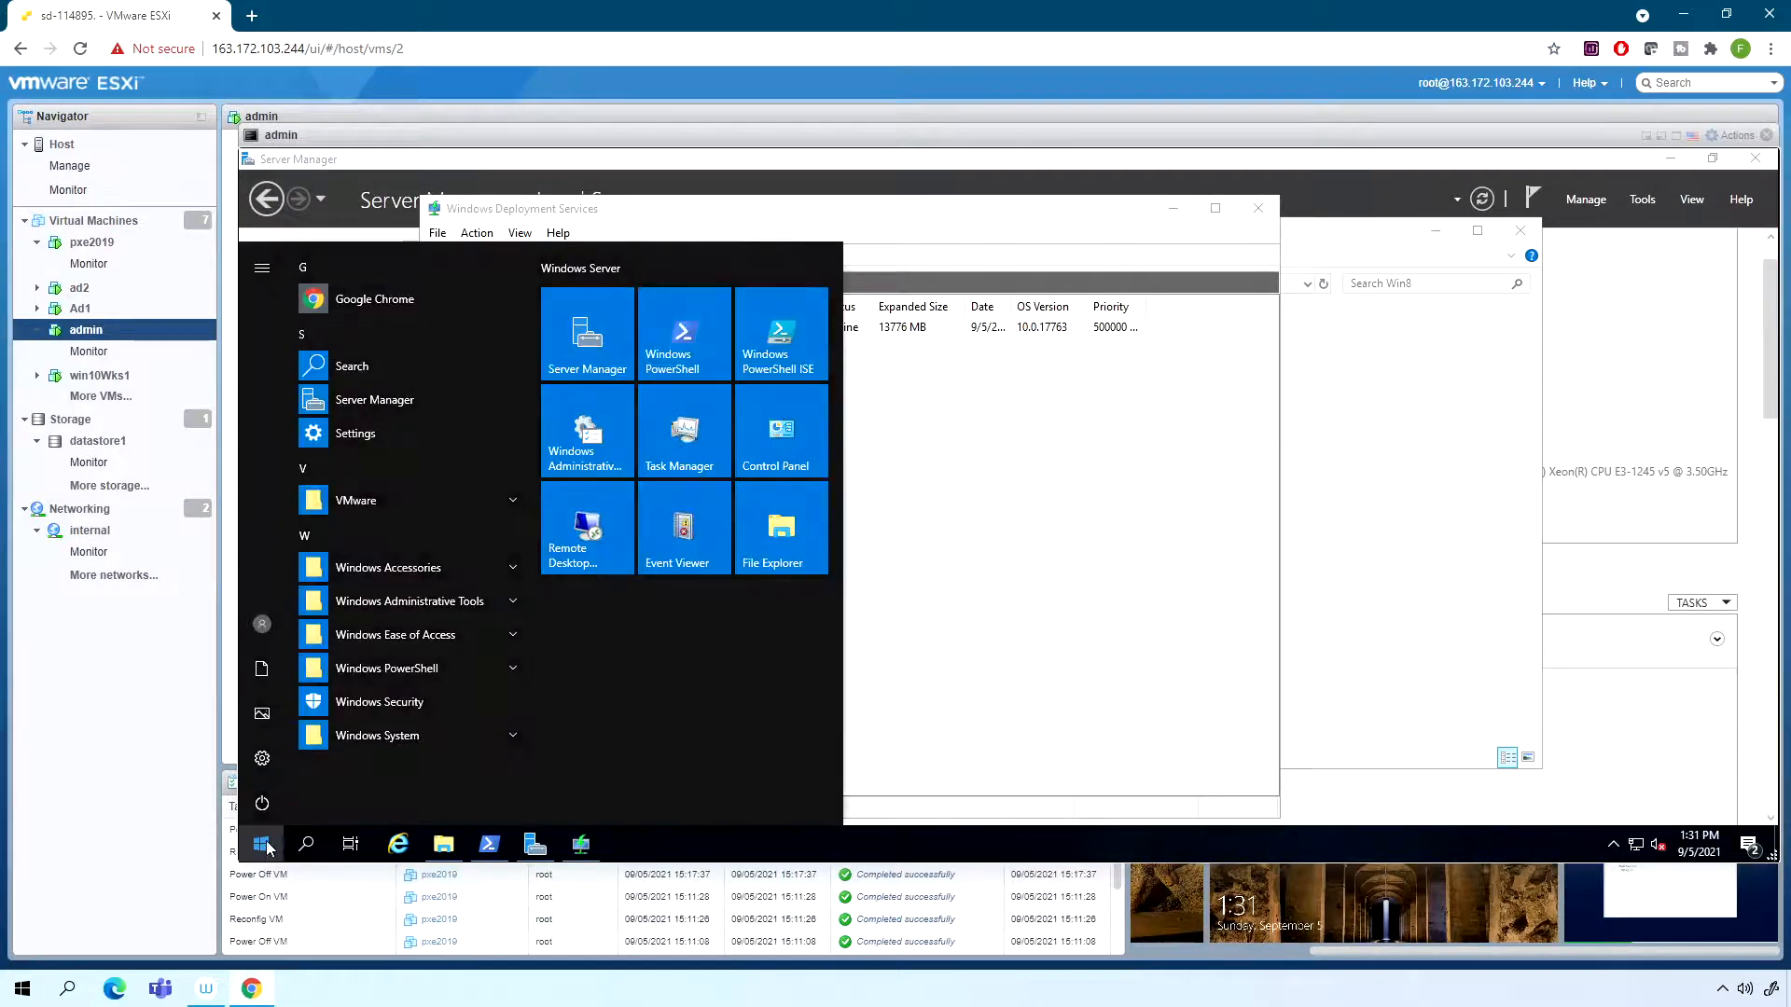
click(367, 307)
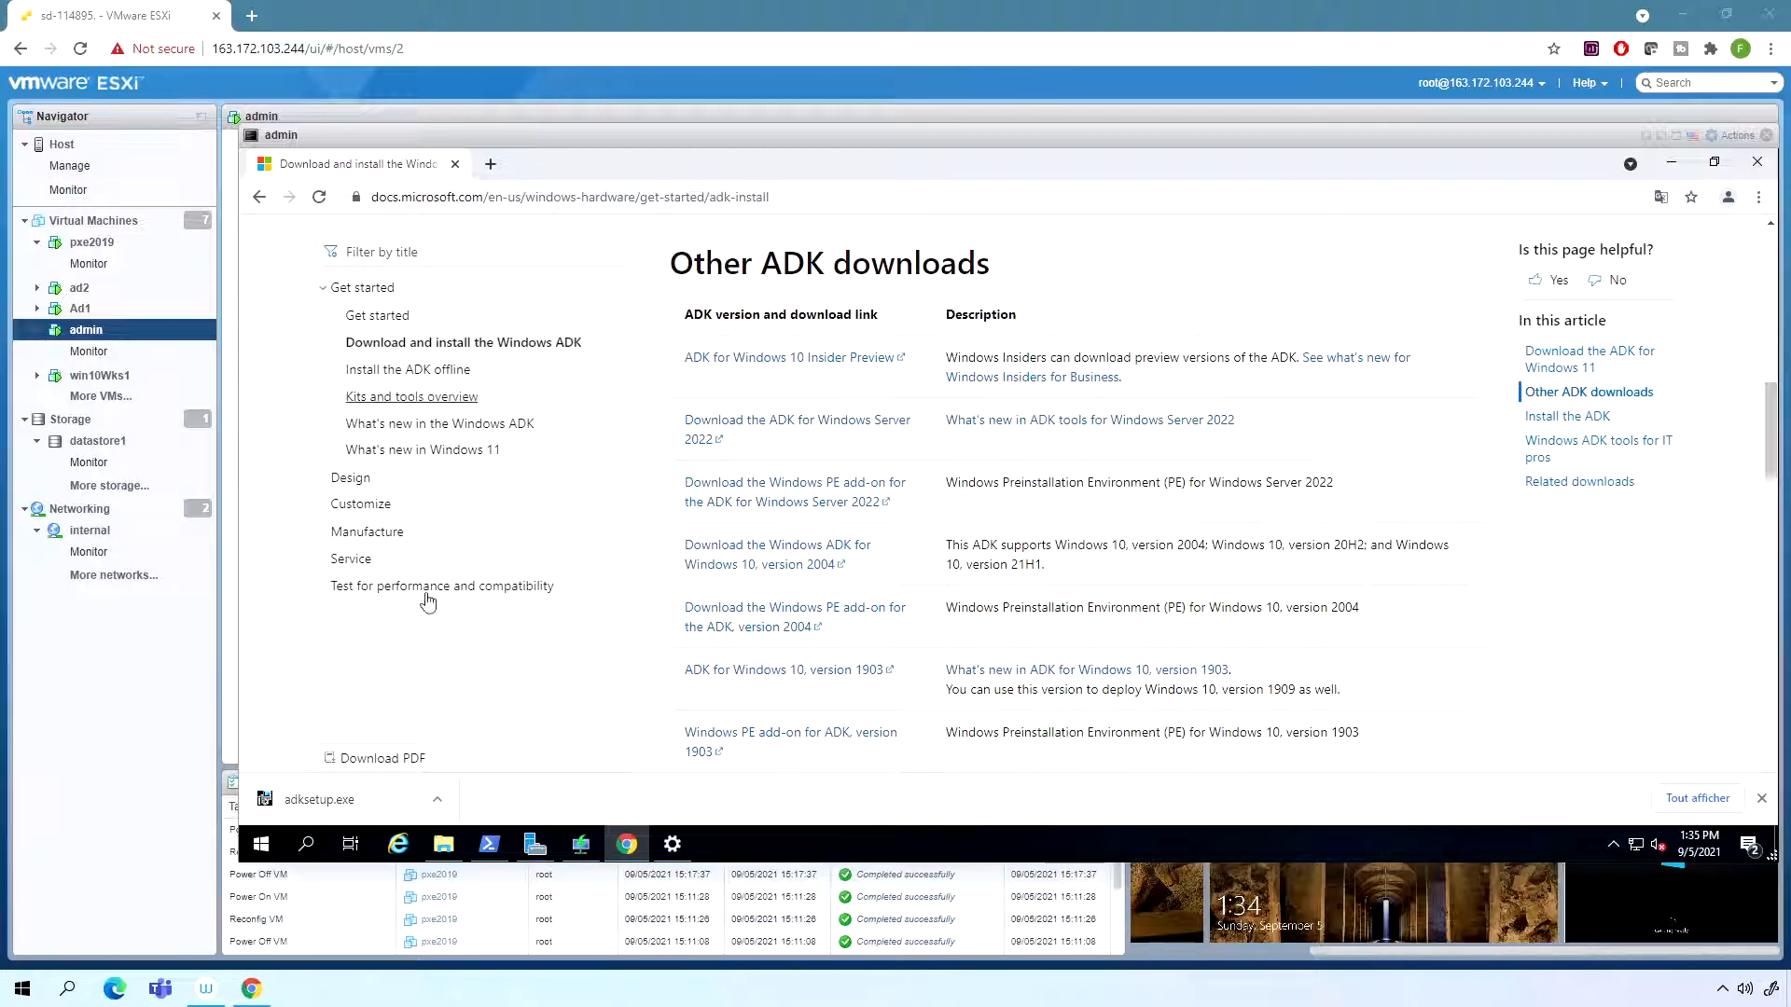
- Run the downloaded adksetup.exe and choose to download the kit for a separate computer into a new Downloads folder named adk
click(347, 802)
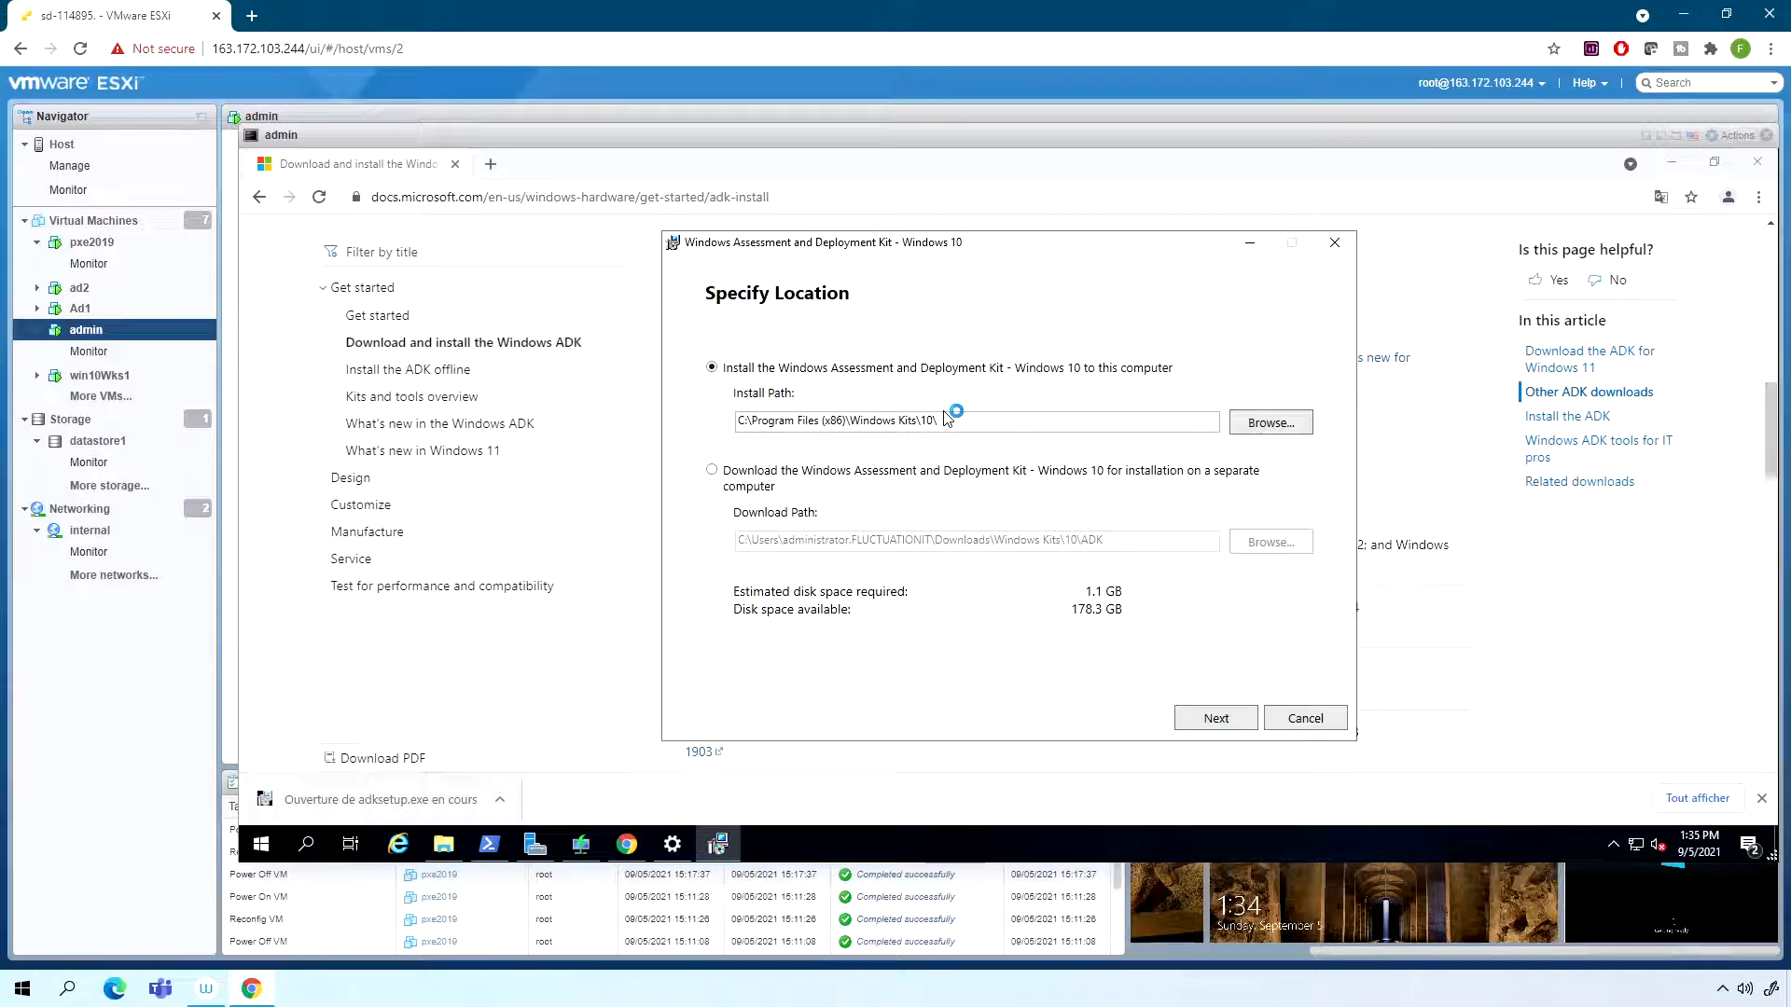
click(787, 474)
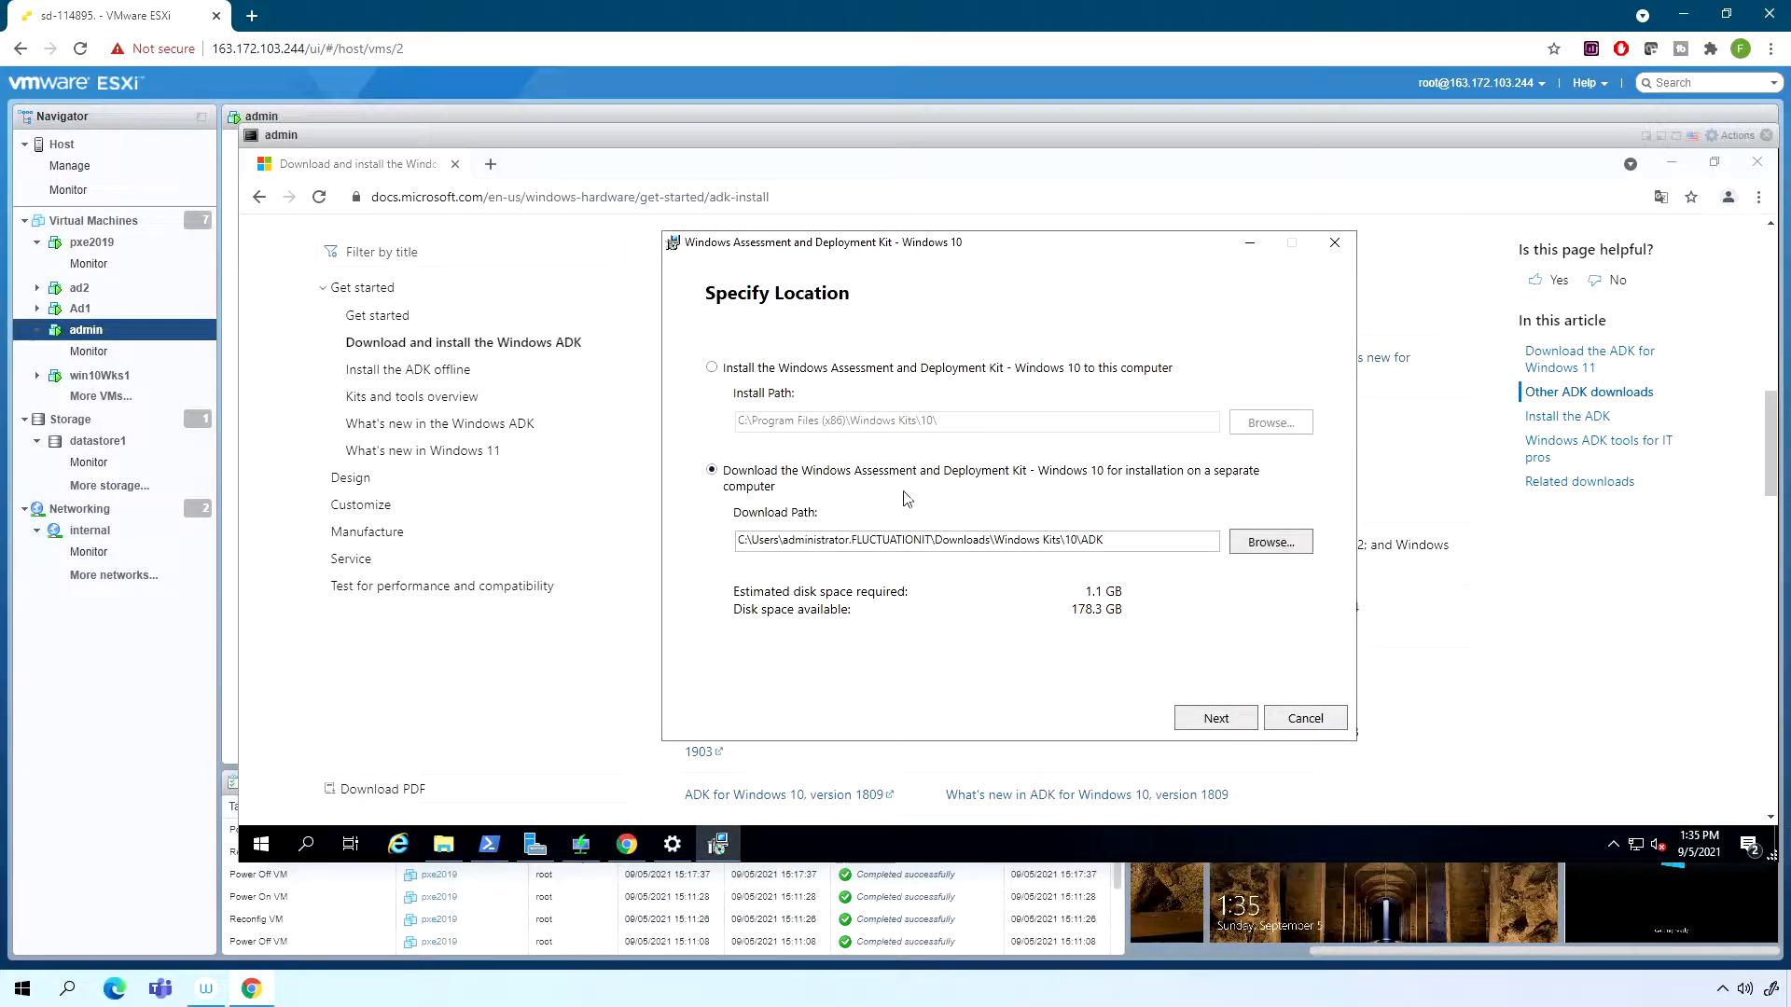
click(1276, 545)
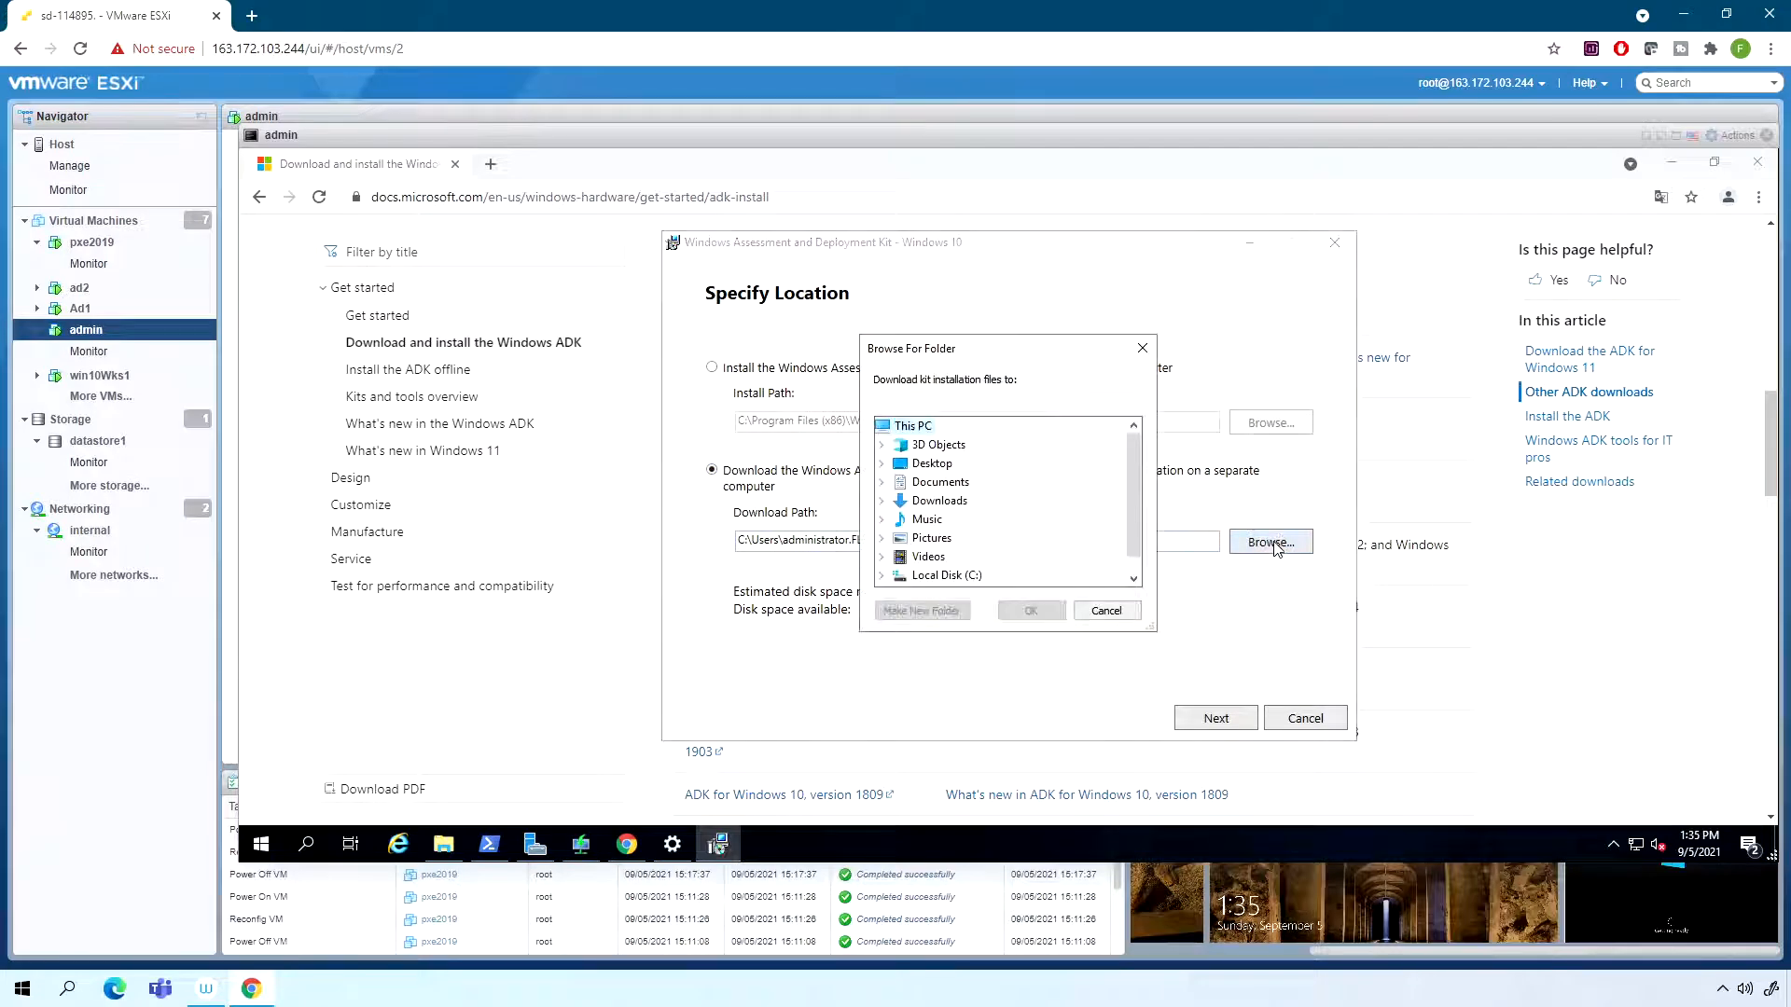
click(938, 502)
click(926, 620)
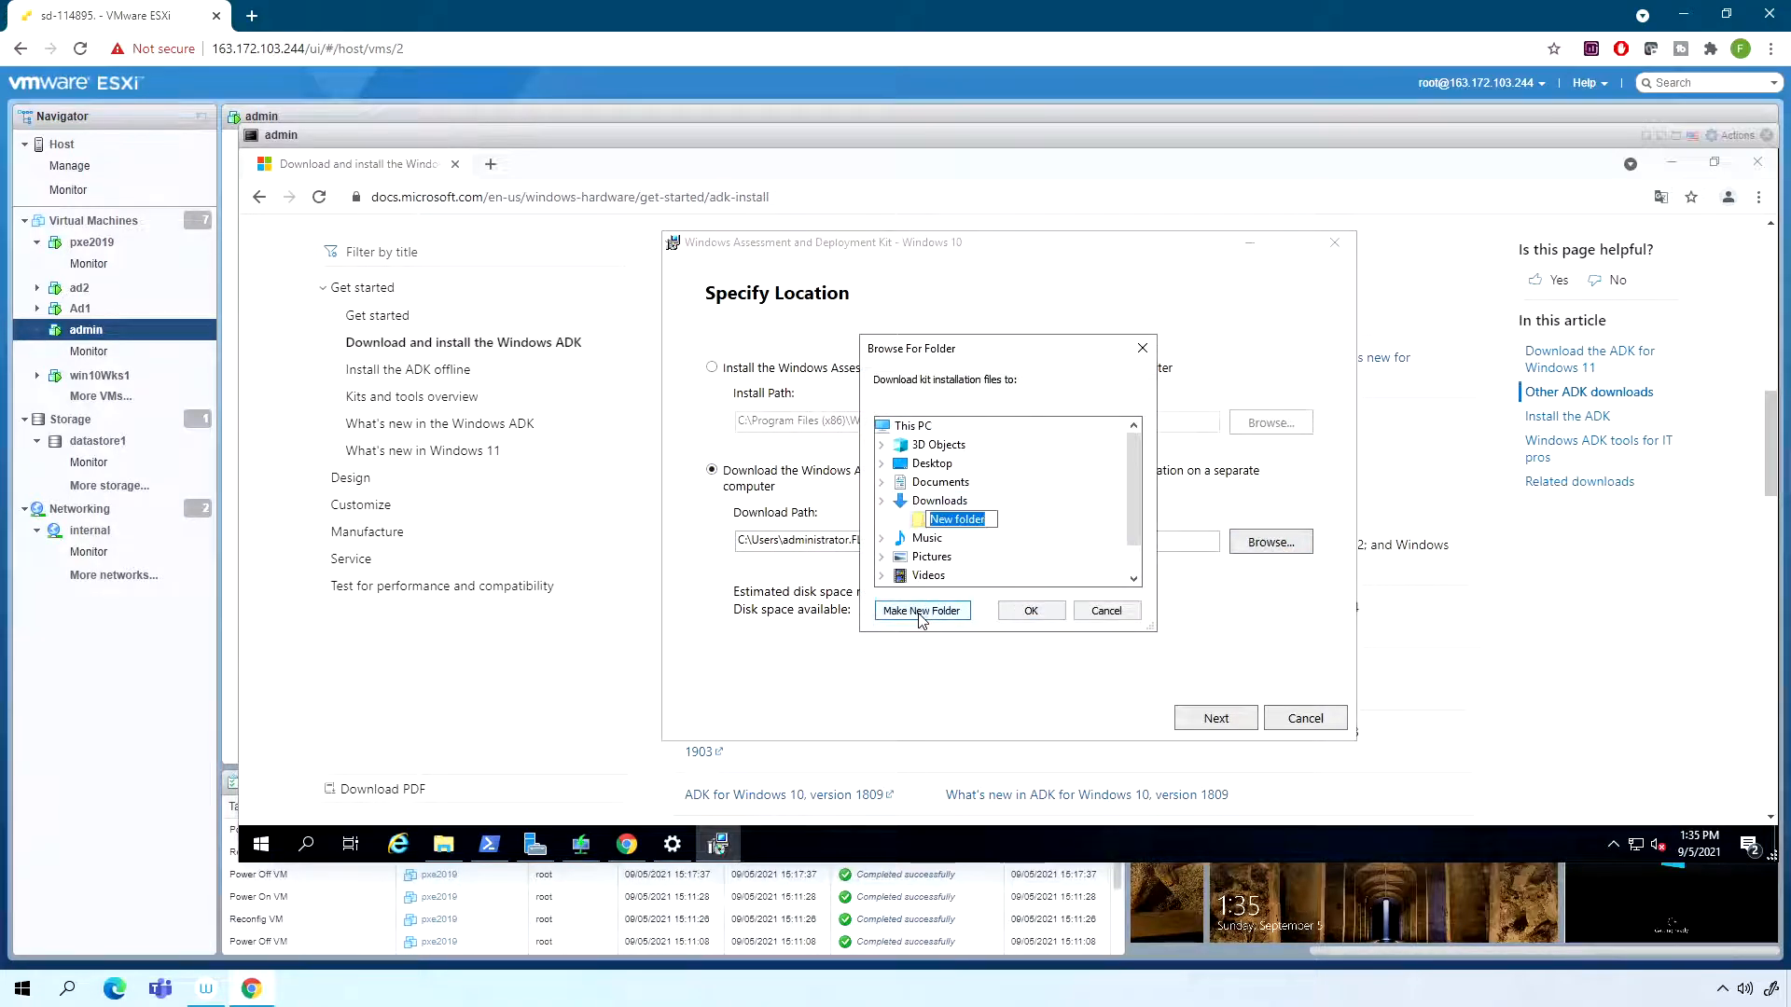
text(adk)
key(Return)
click(1031, 612)
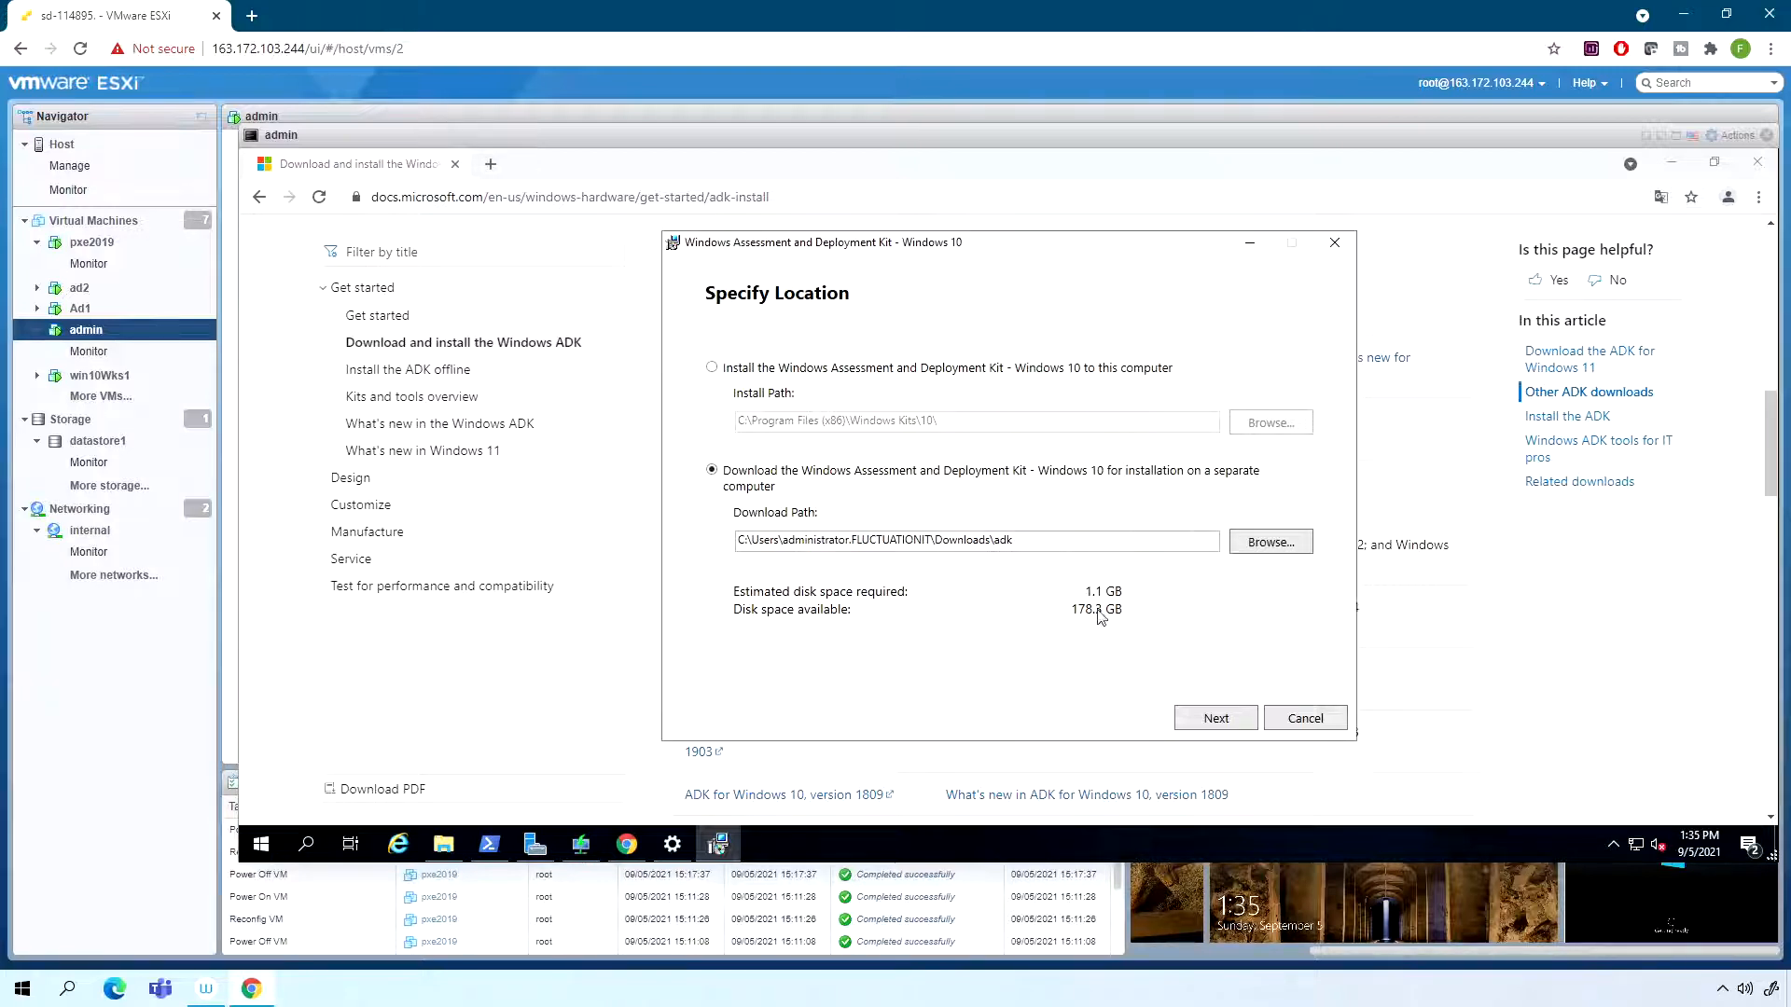
click(1216, 719)
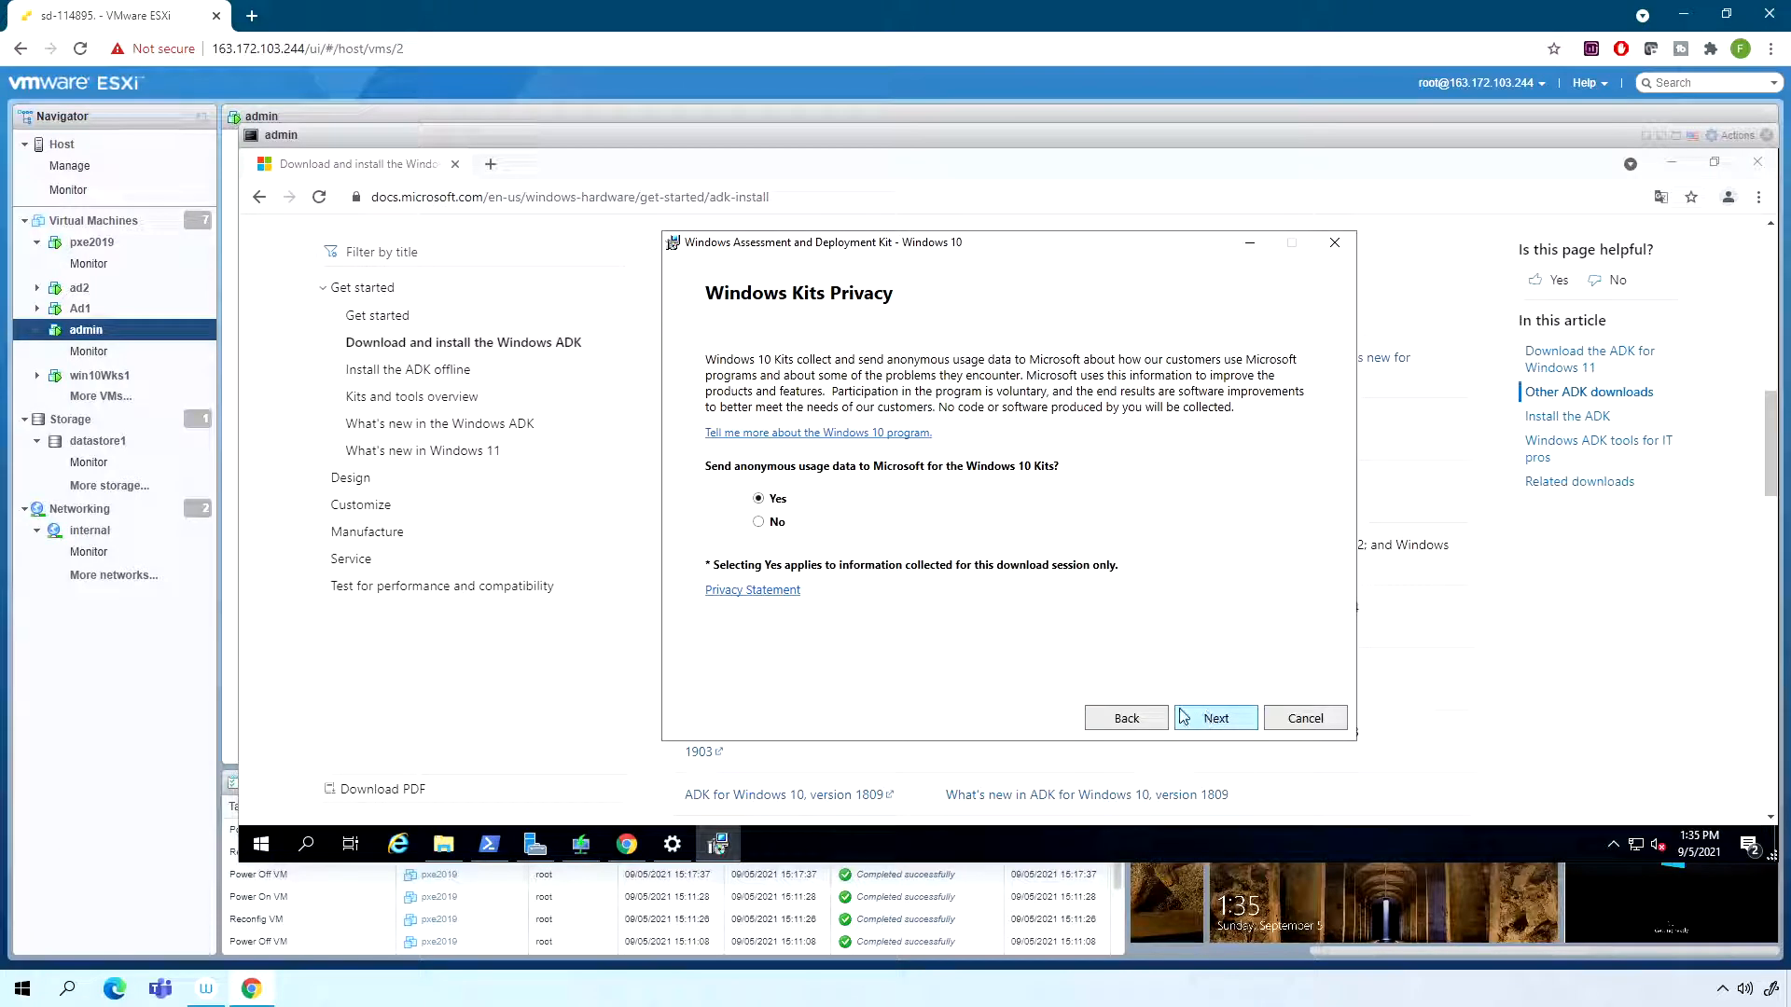
- Decline sending anonymous usage data, accept the licence, and complete the Windows ADK download
click(758, 521)
click(1215, 718)
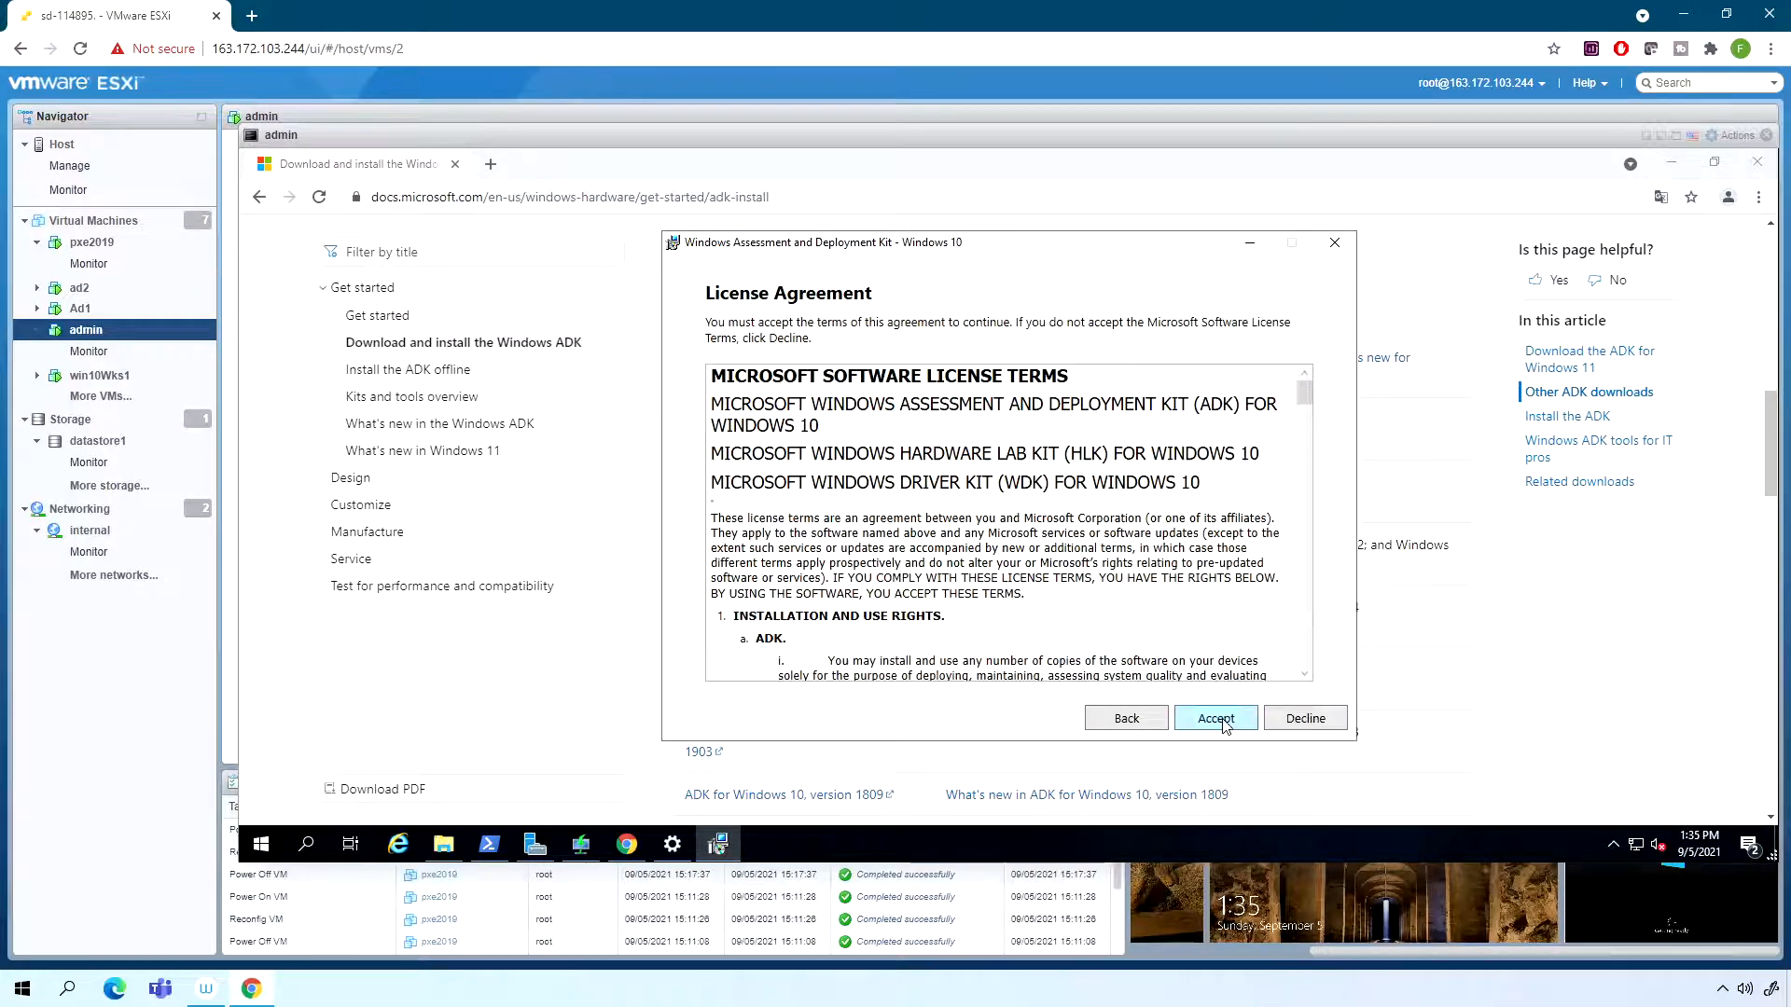
click(1217, 719)
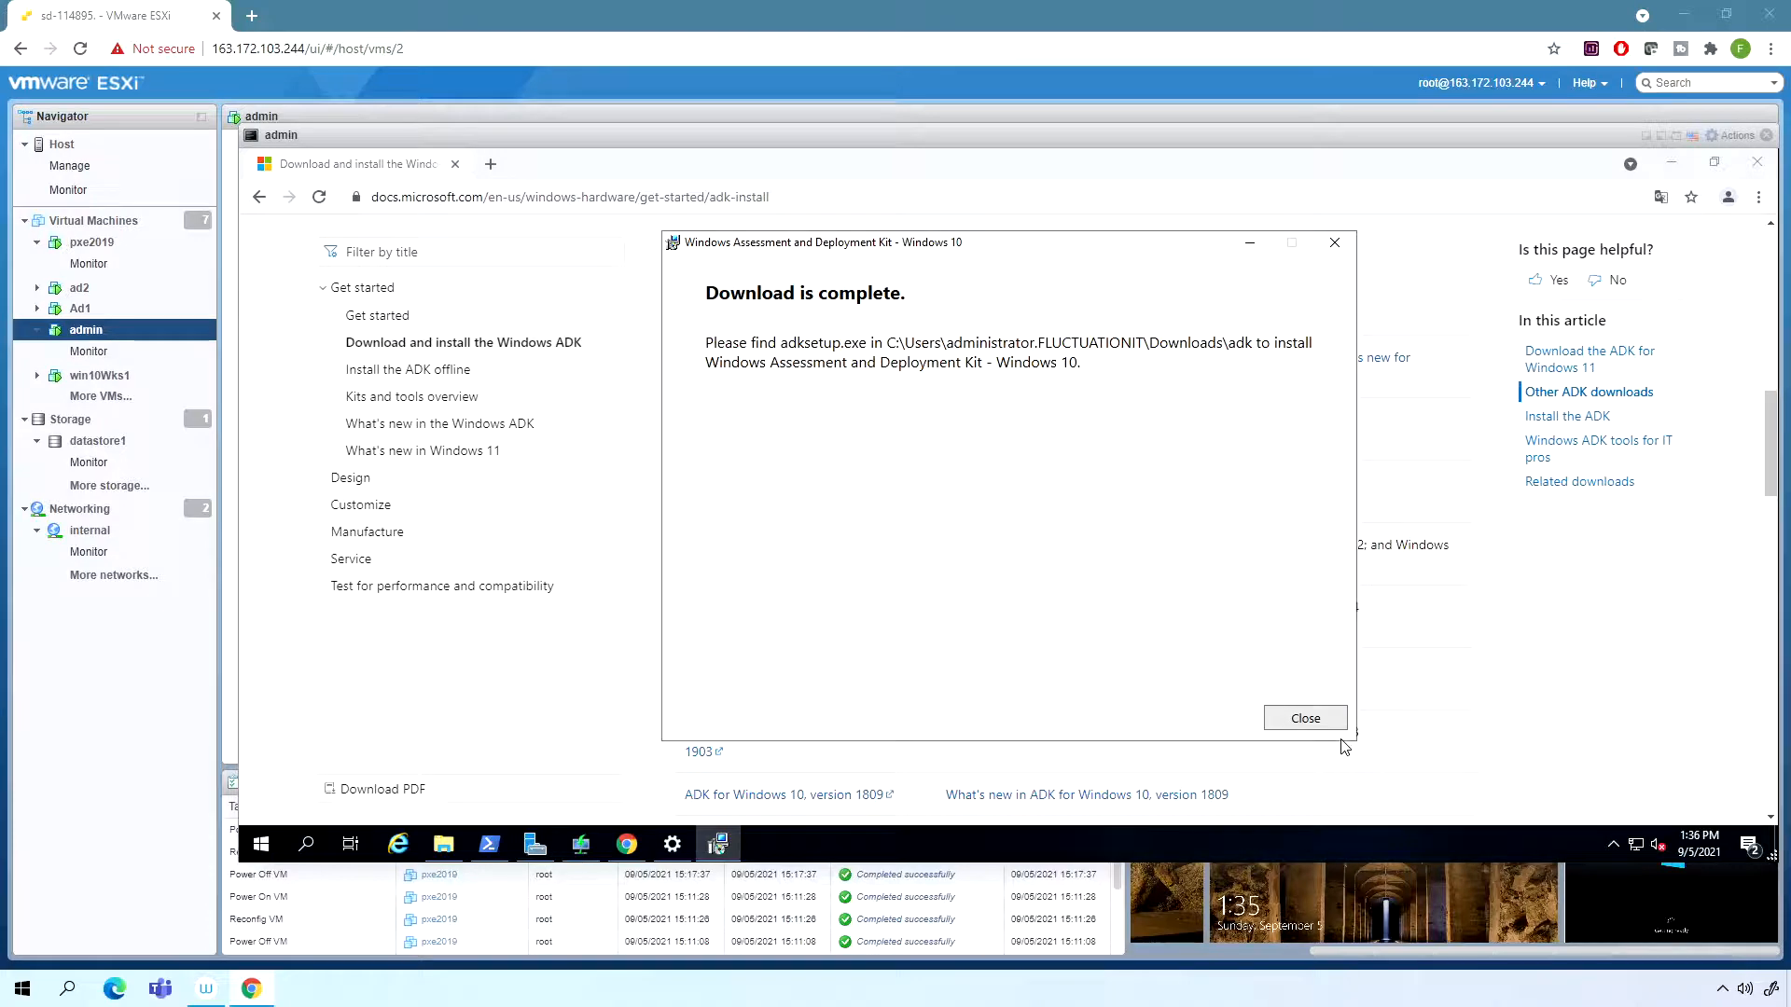
click(1304, 718)
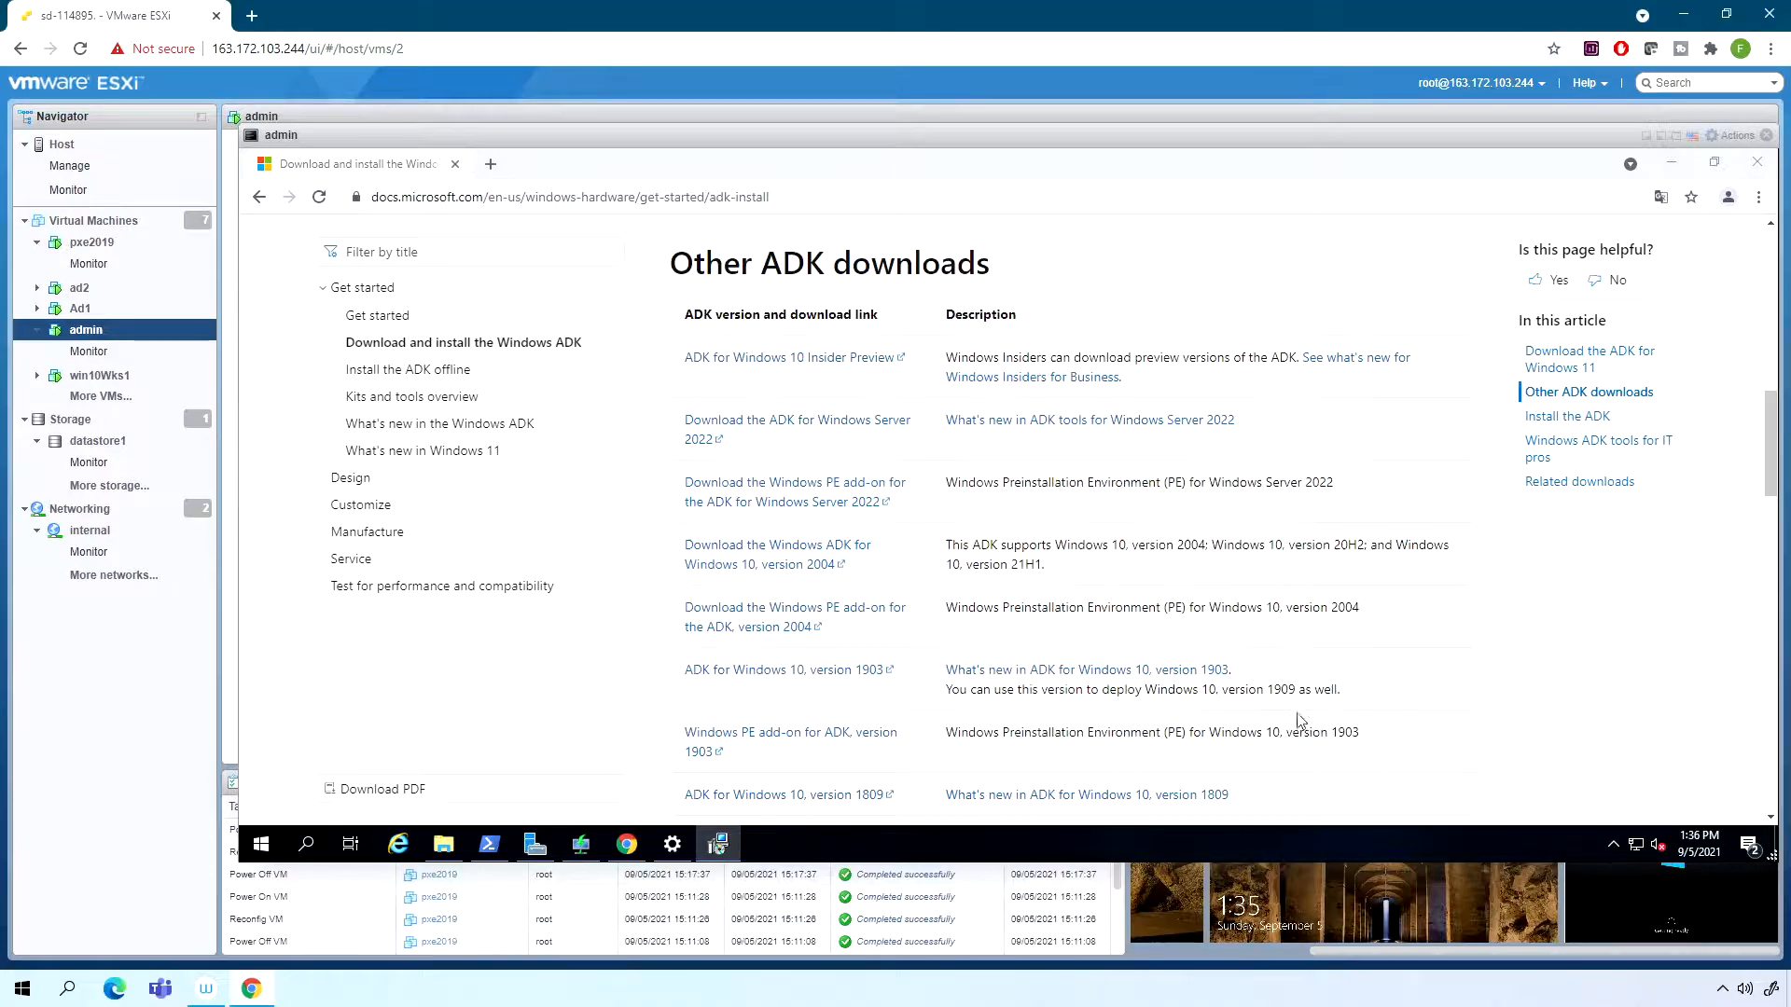
- Run adksetup from the adk folder in Downloads
click(444, 843)
click(563, 348)
click(571, 371)
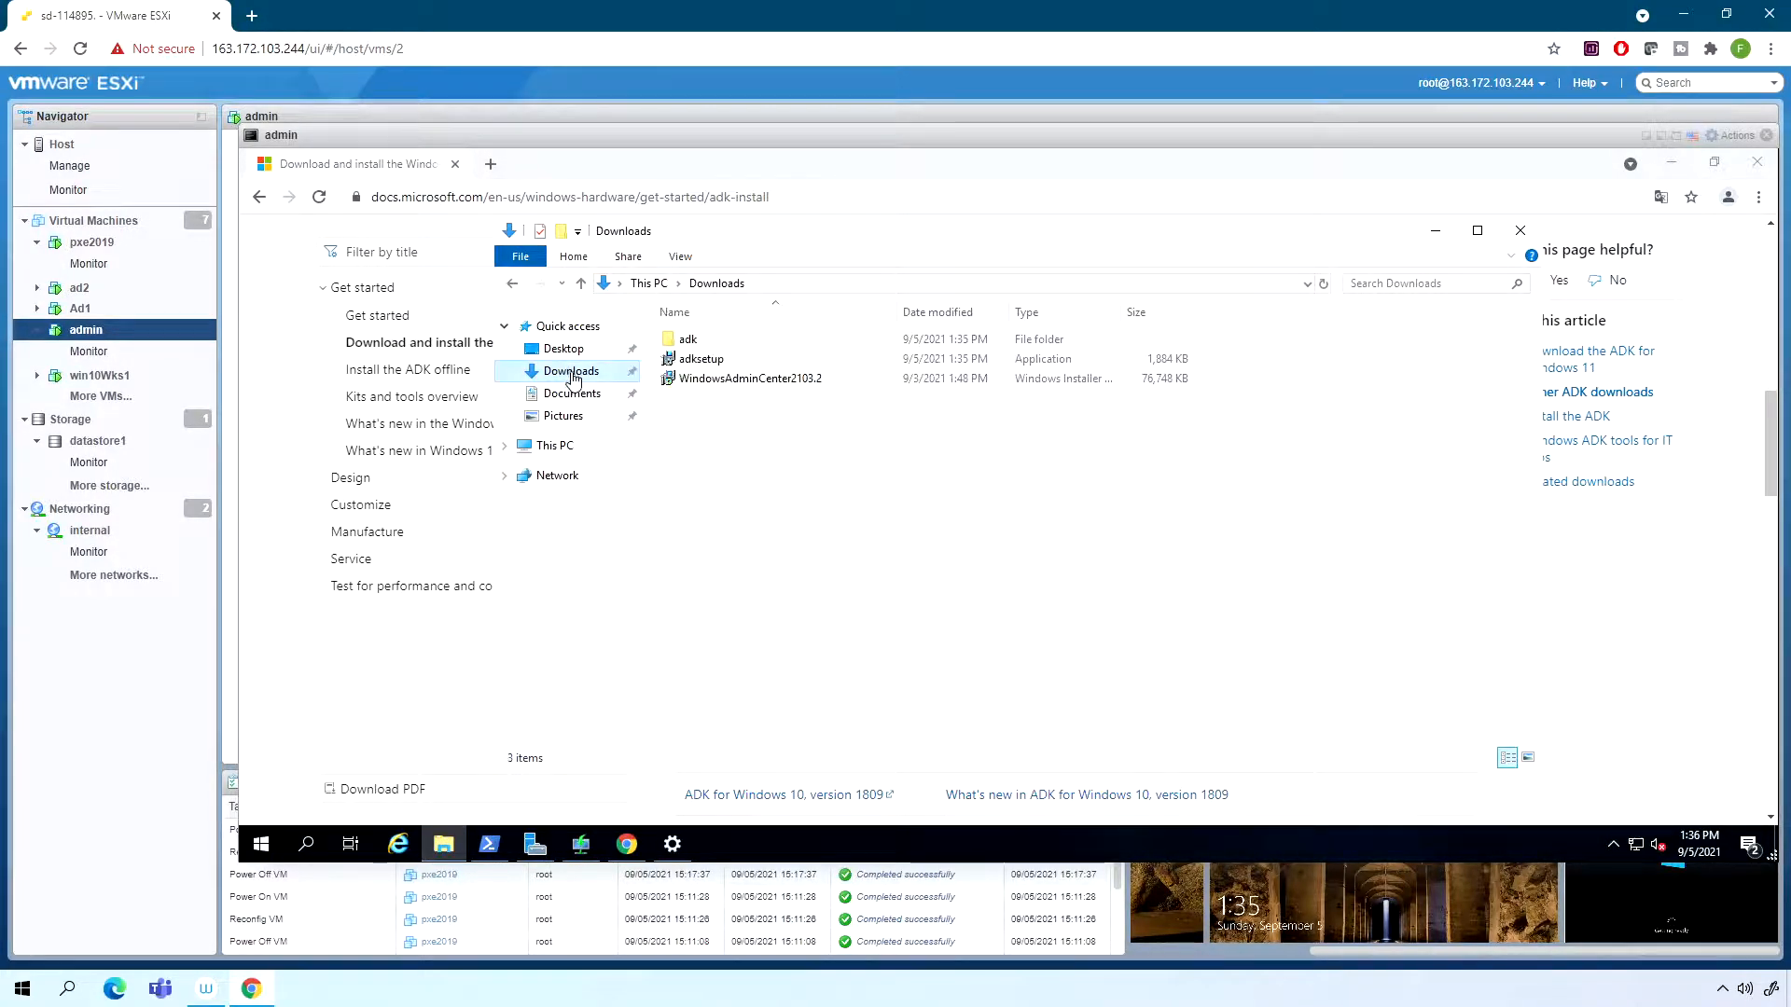
double_click(689, 343)
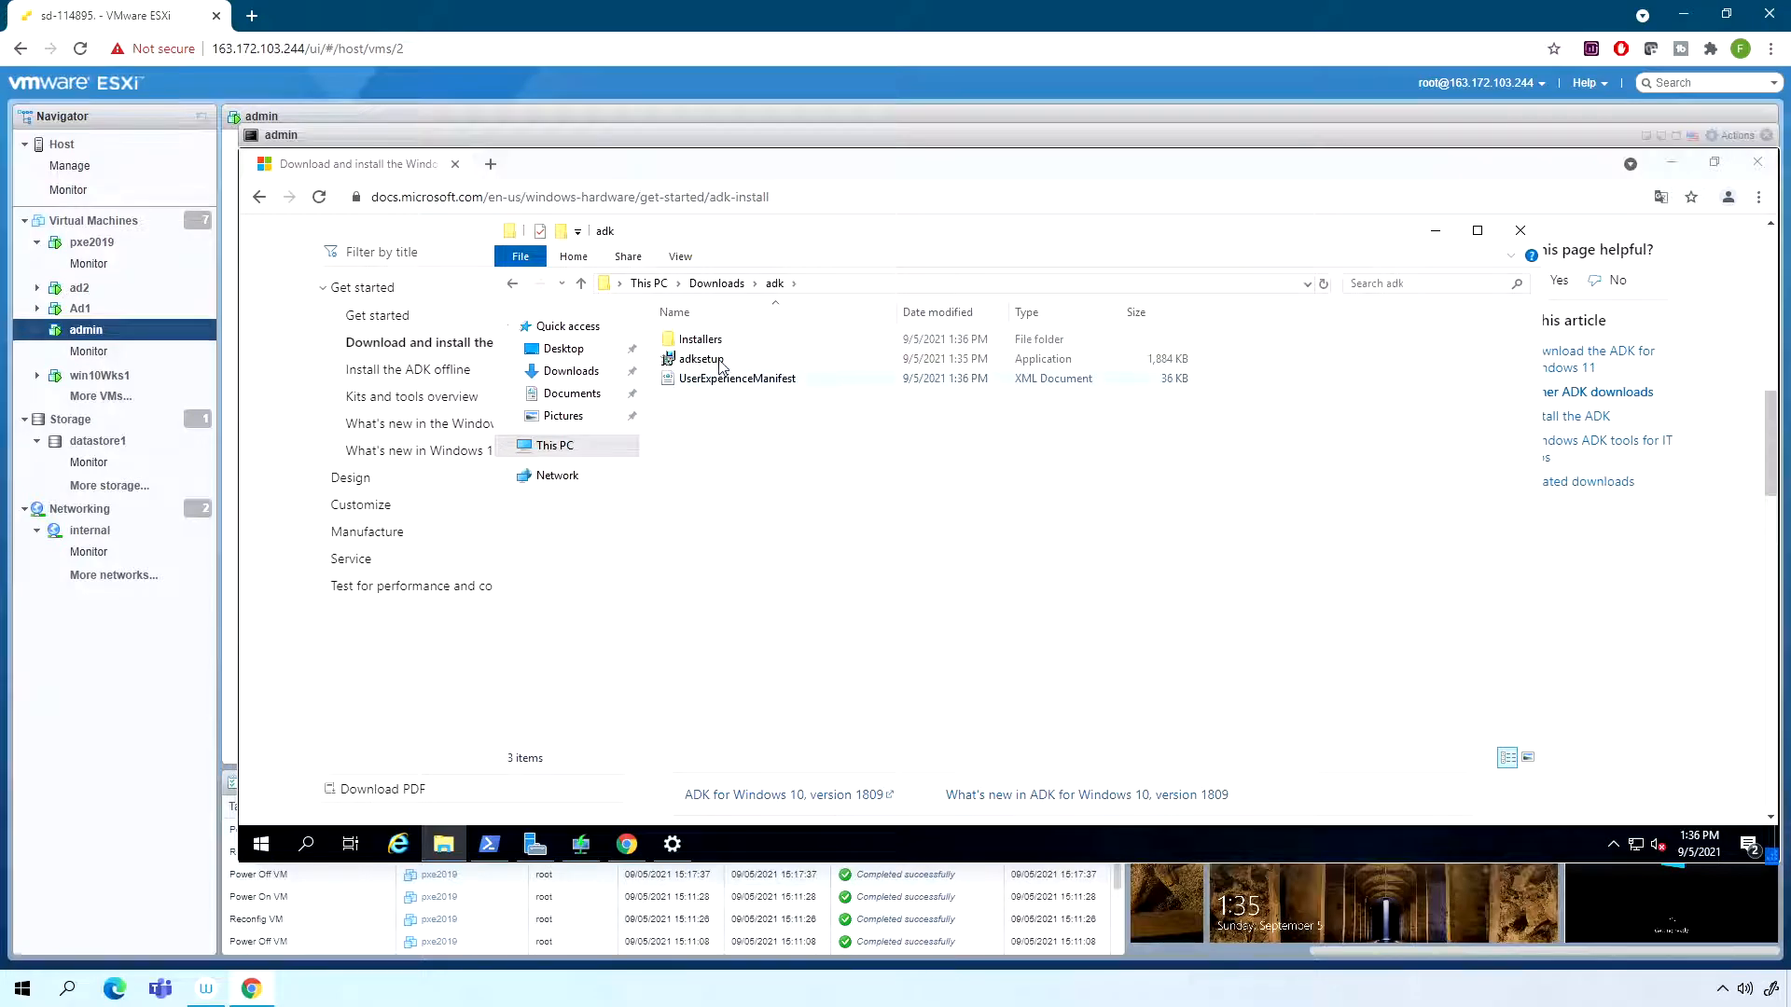
double_click(701, 360)
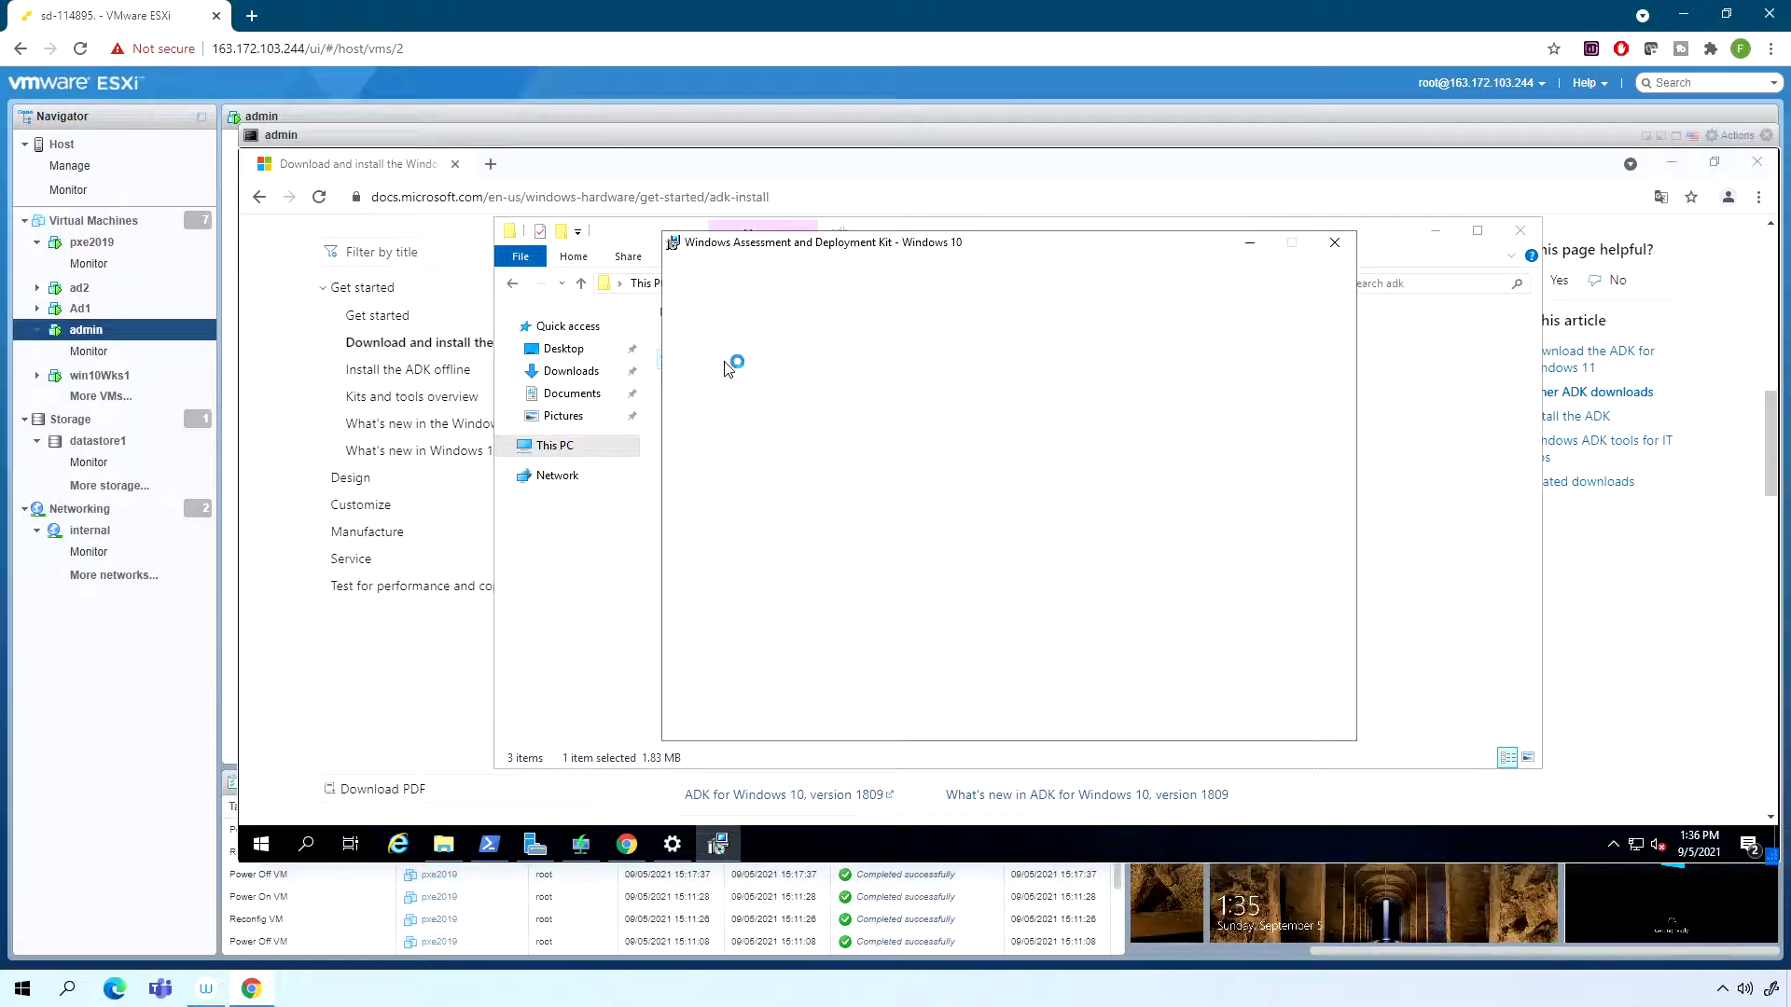
- Keep the default ADK install path on this computer, decline usage data collection, and accept the license agreement
click(1231, 718)
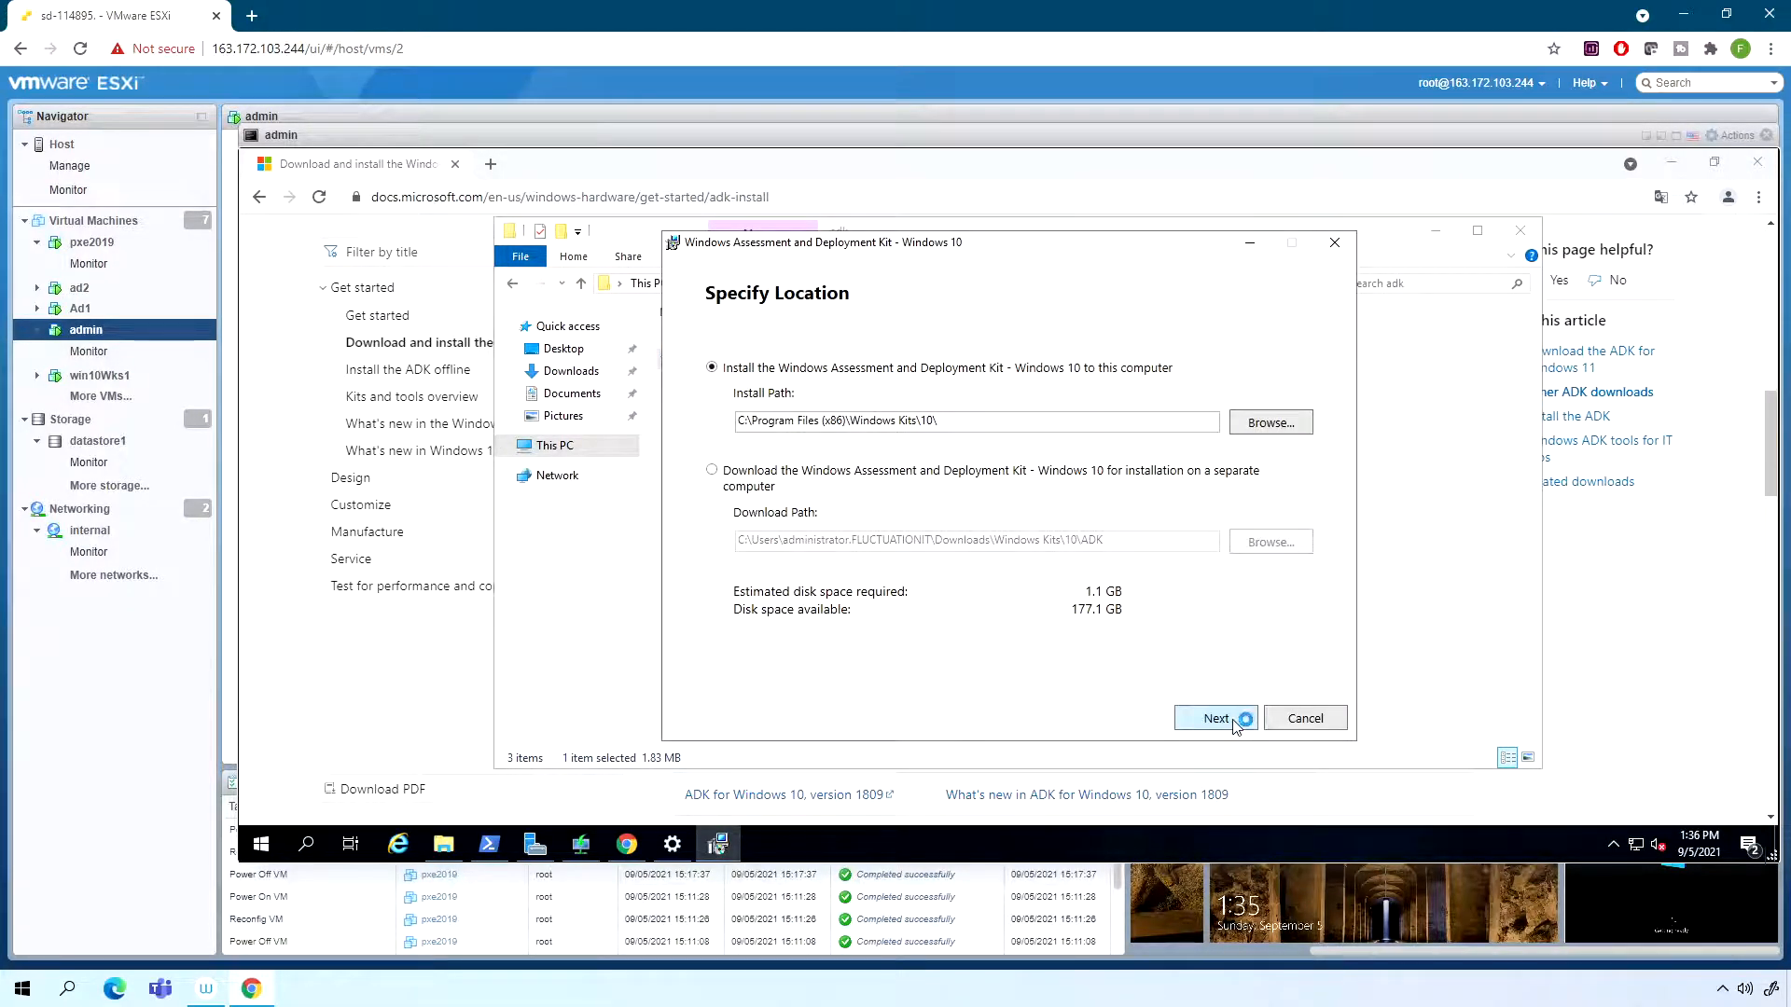
click(787, 524)
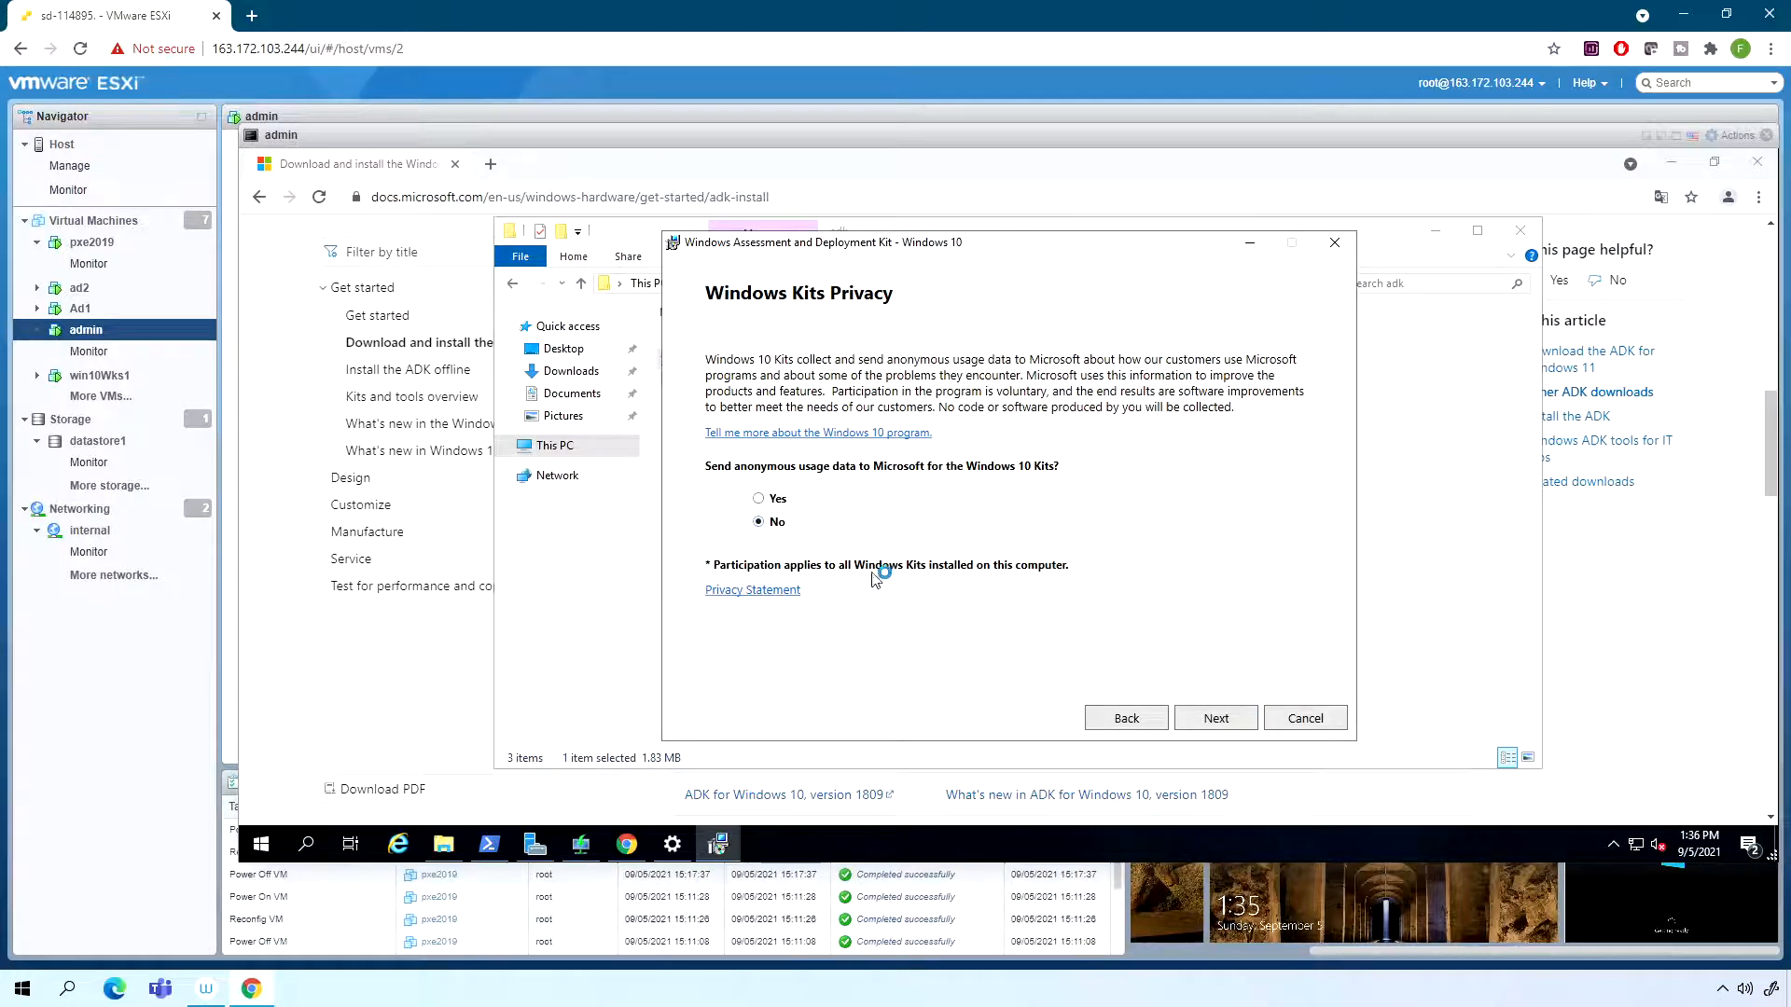
click(1224, 731)
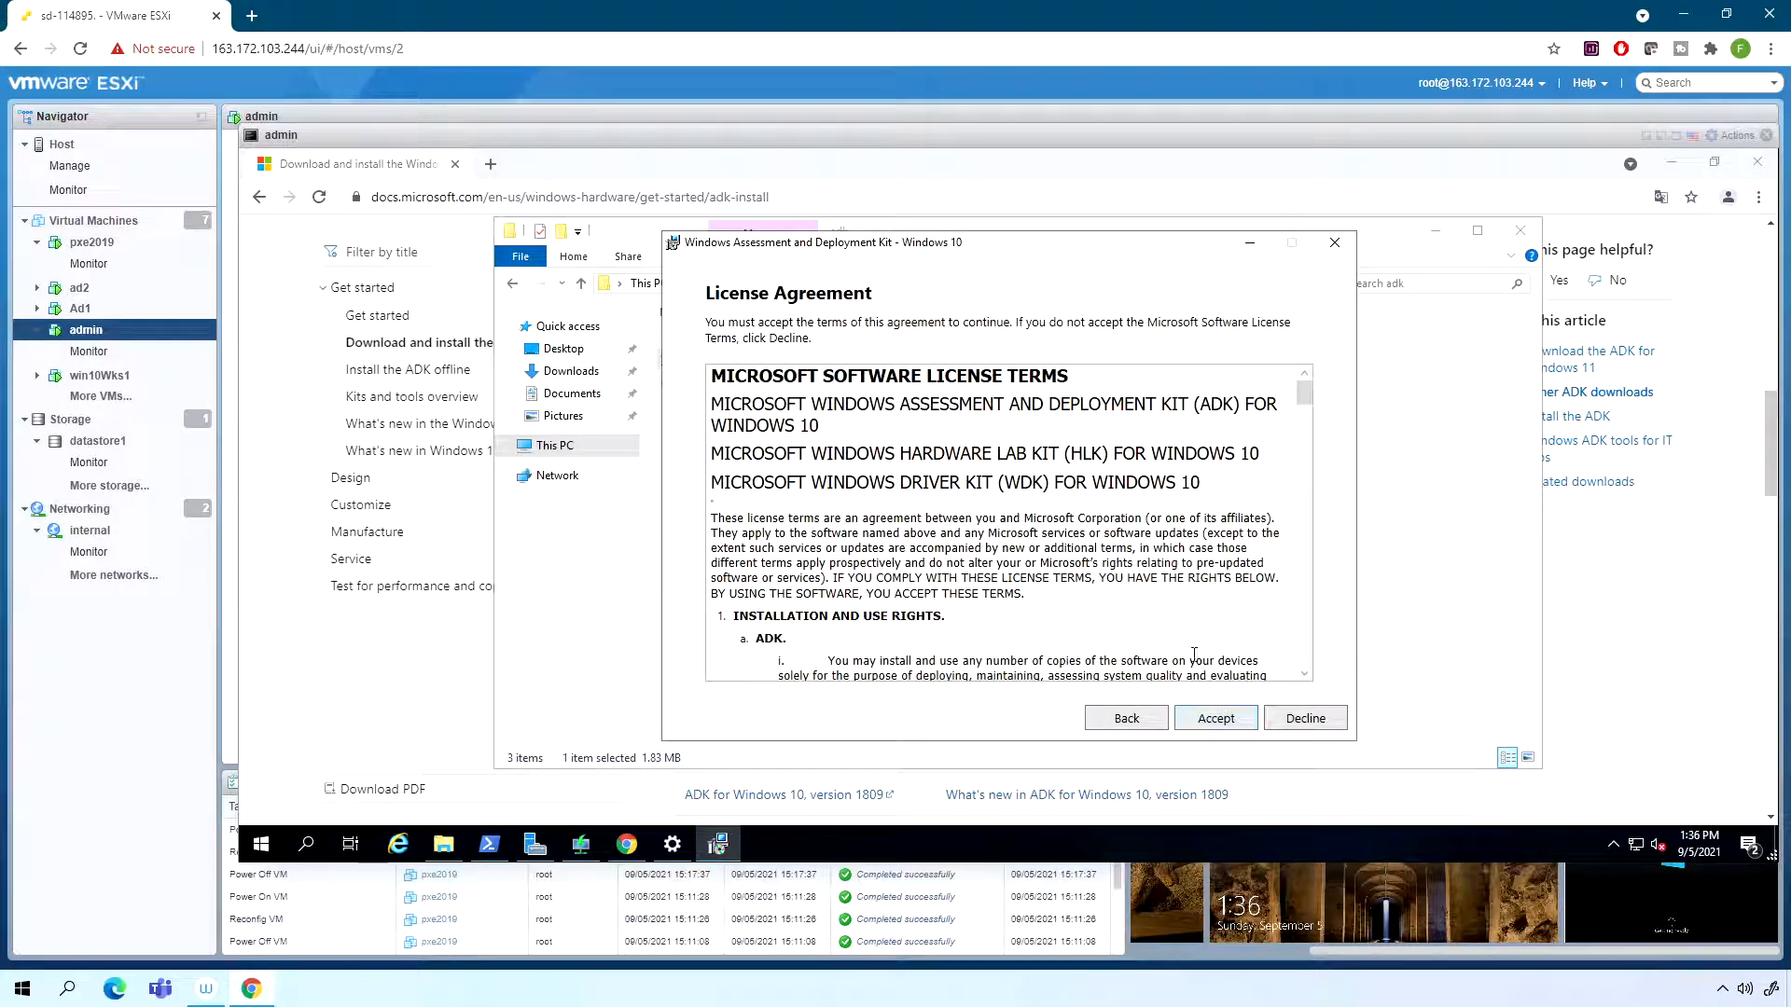
click(1216, 719)
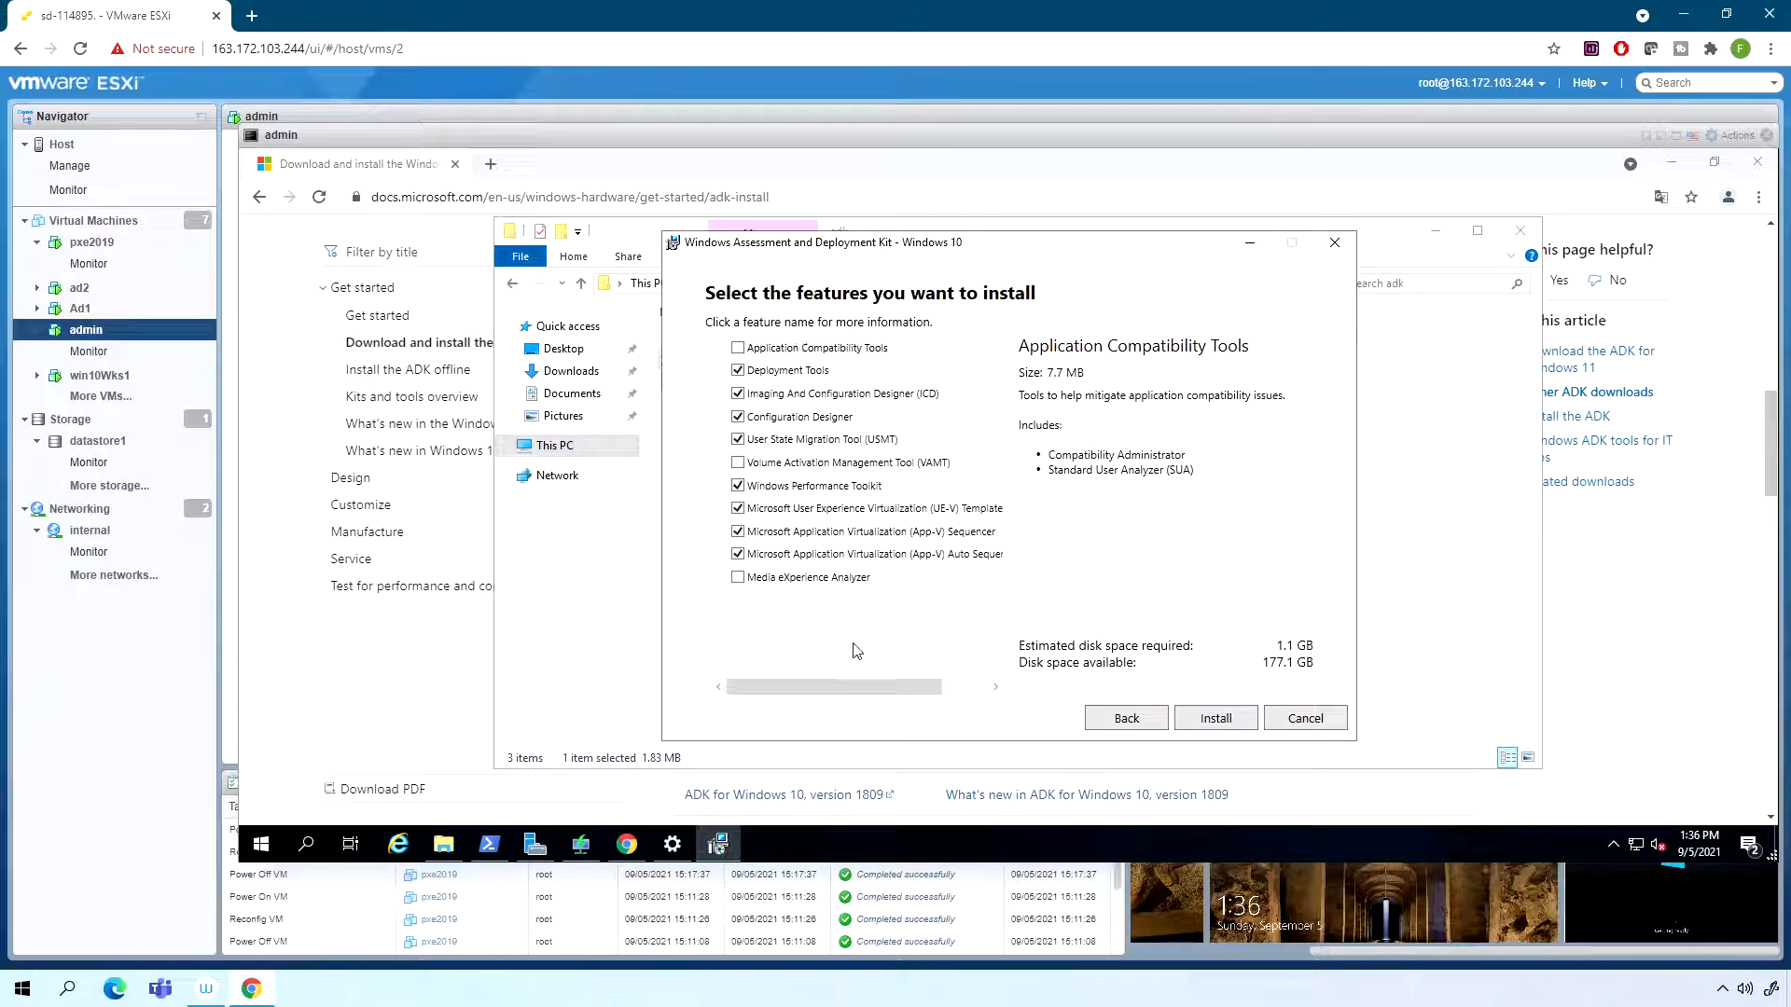
- Install the ADK with only the Deployment Tools feature selected and close the setup wizard
click(739, 371)
click(739, 393)
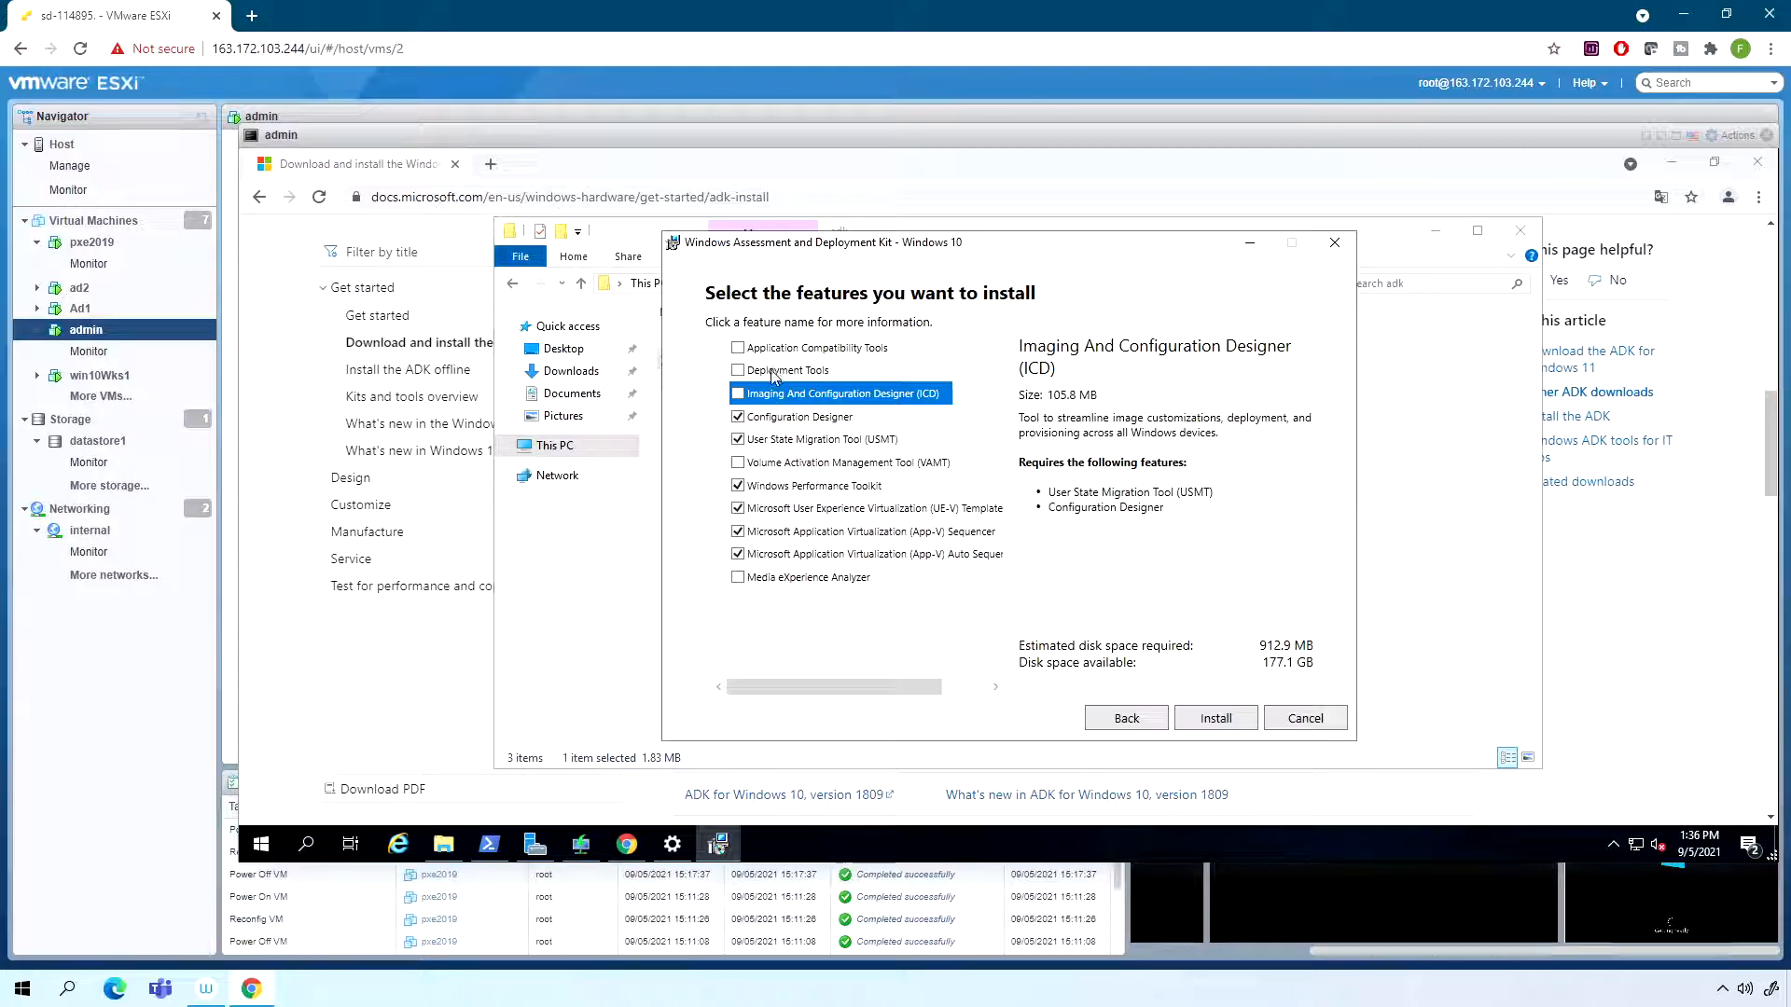
click(739, 372)
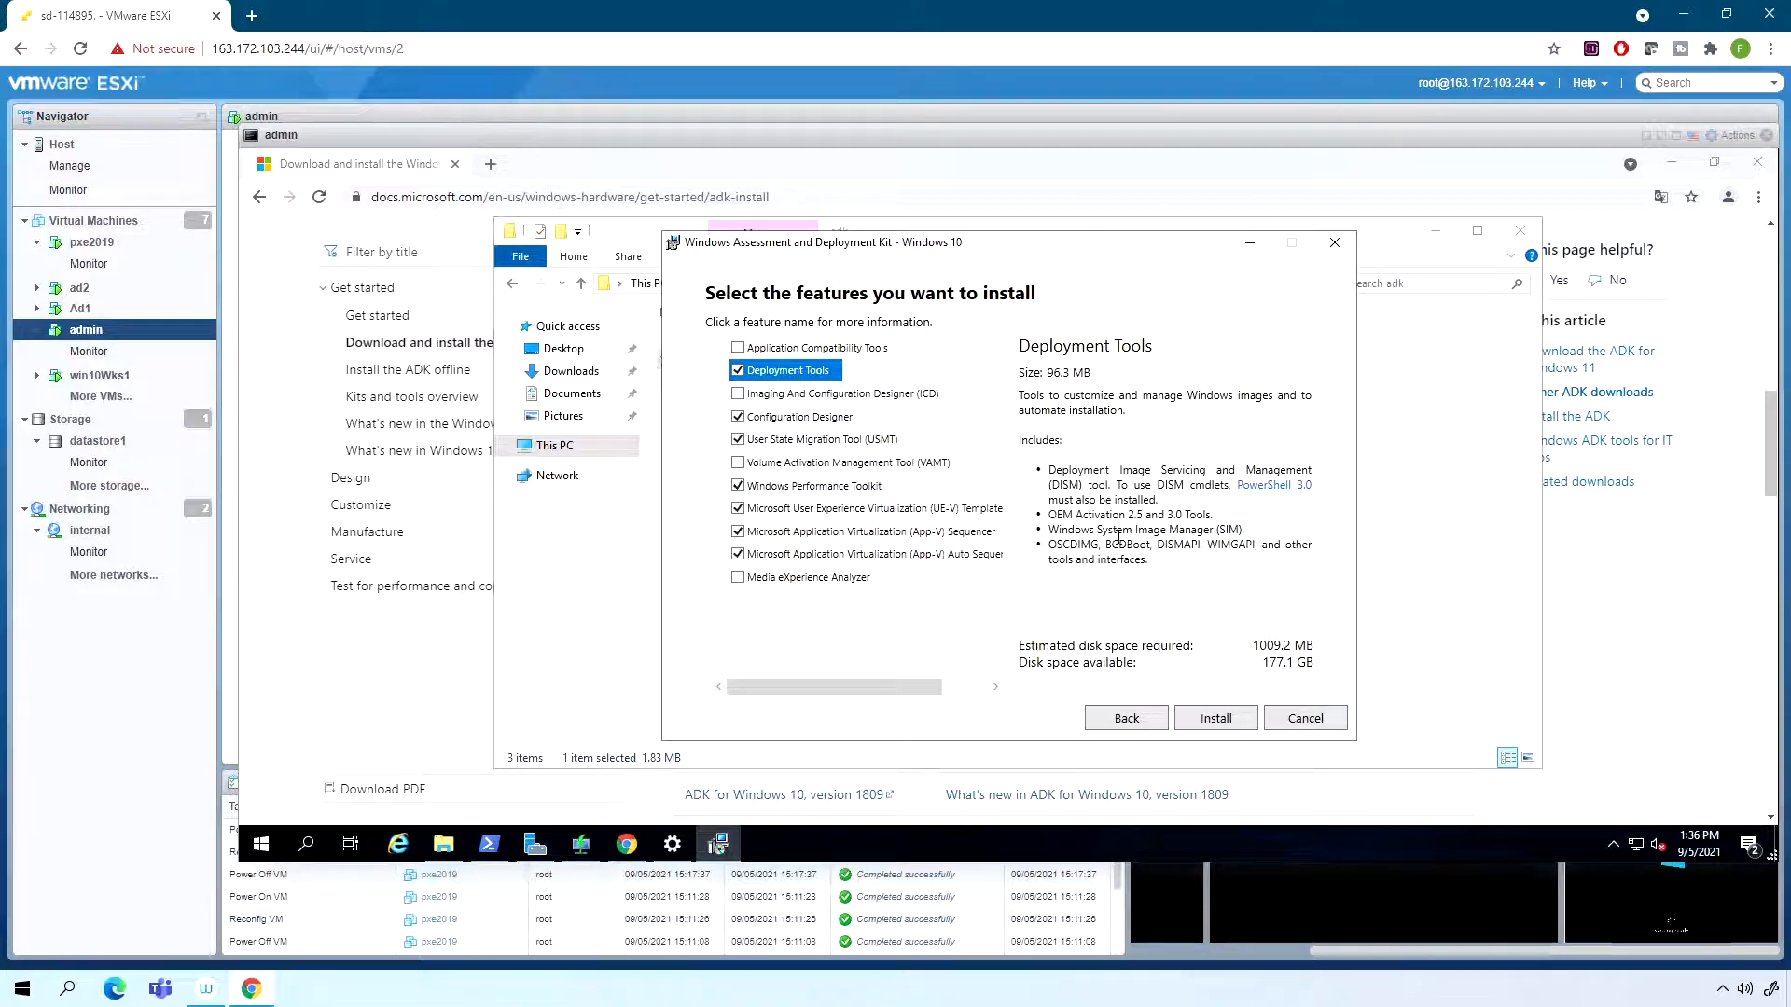
drag(1112, 530, 1195, 530)
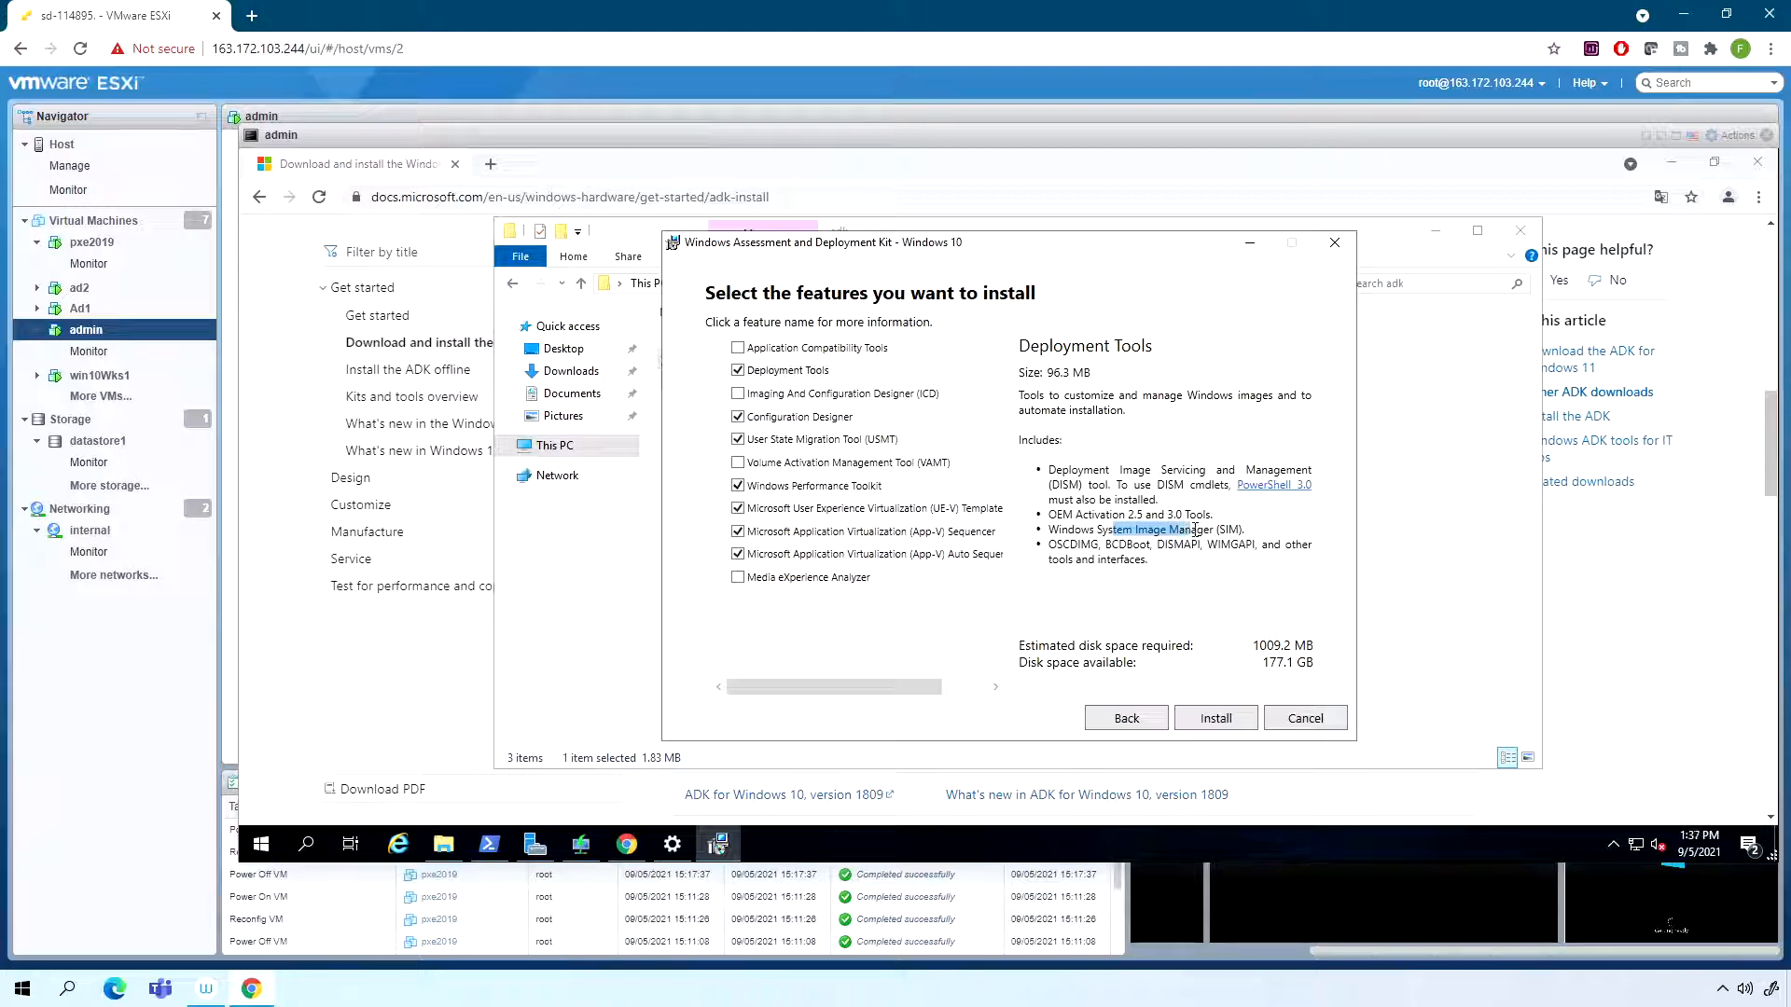
click(738, 417)
click(738, 439)
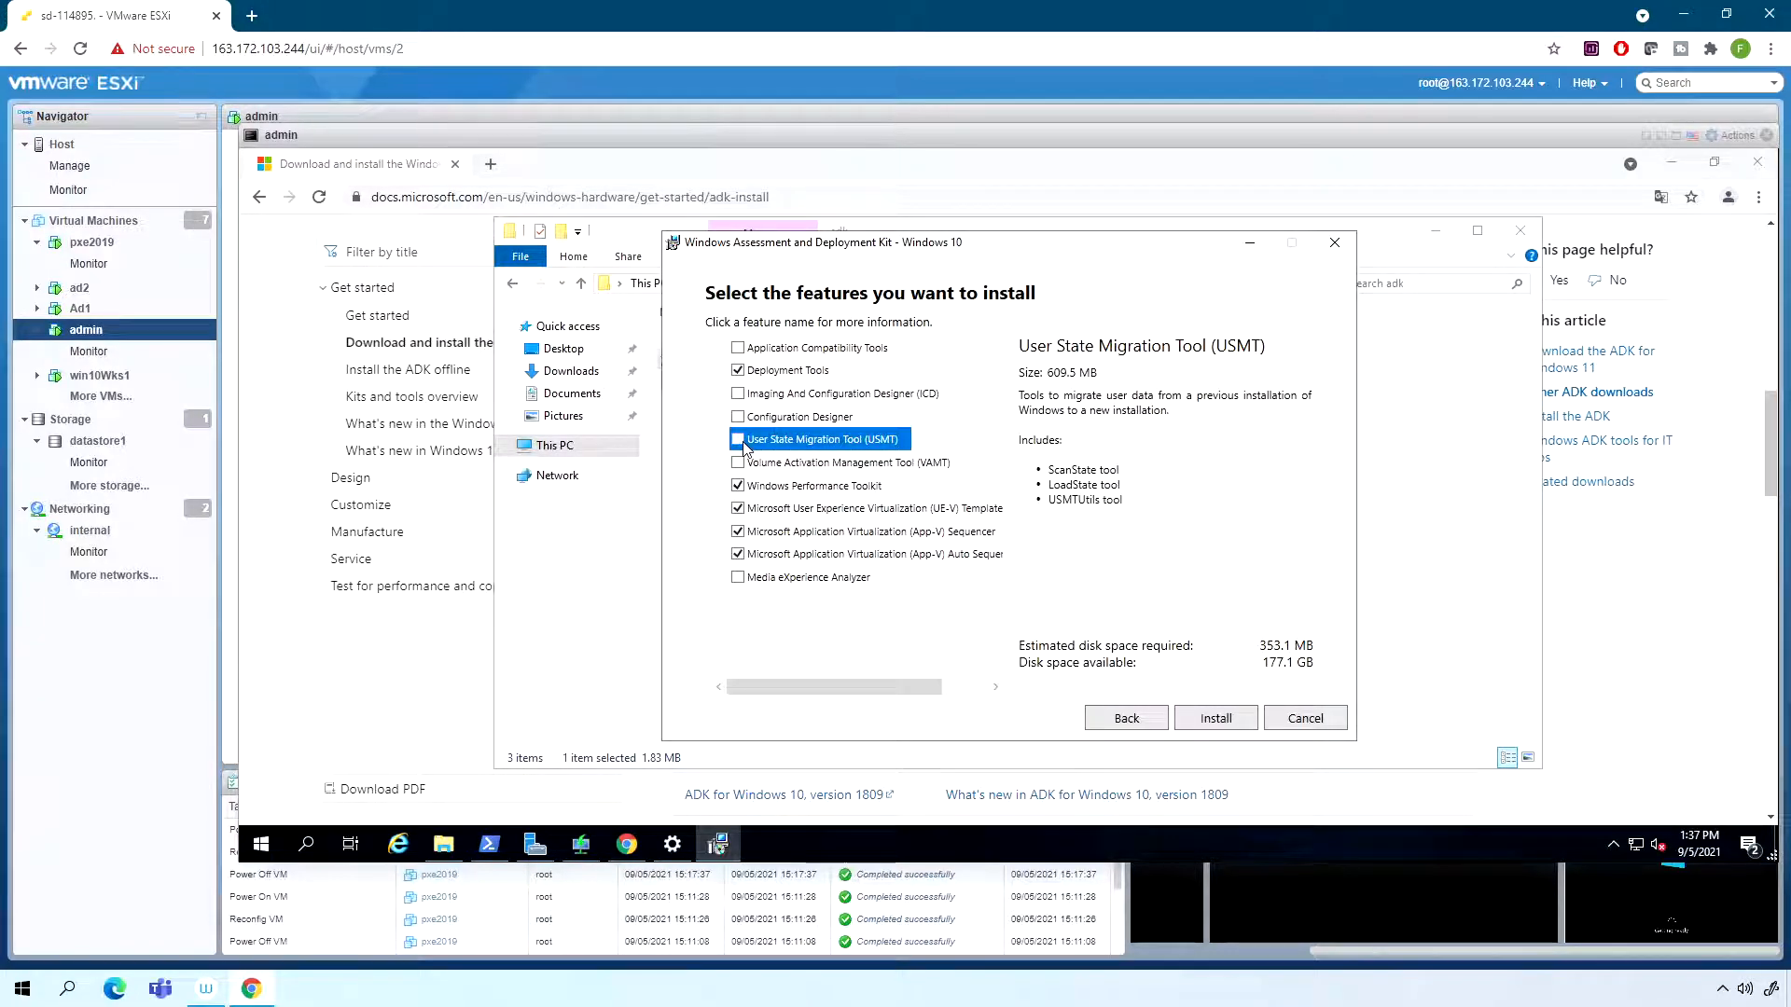
click(738, 486)
click(738, 509)
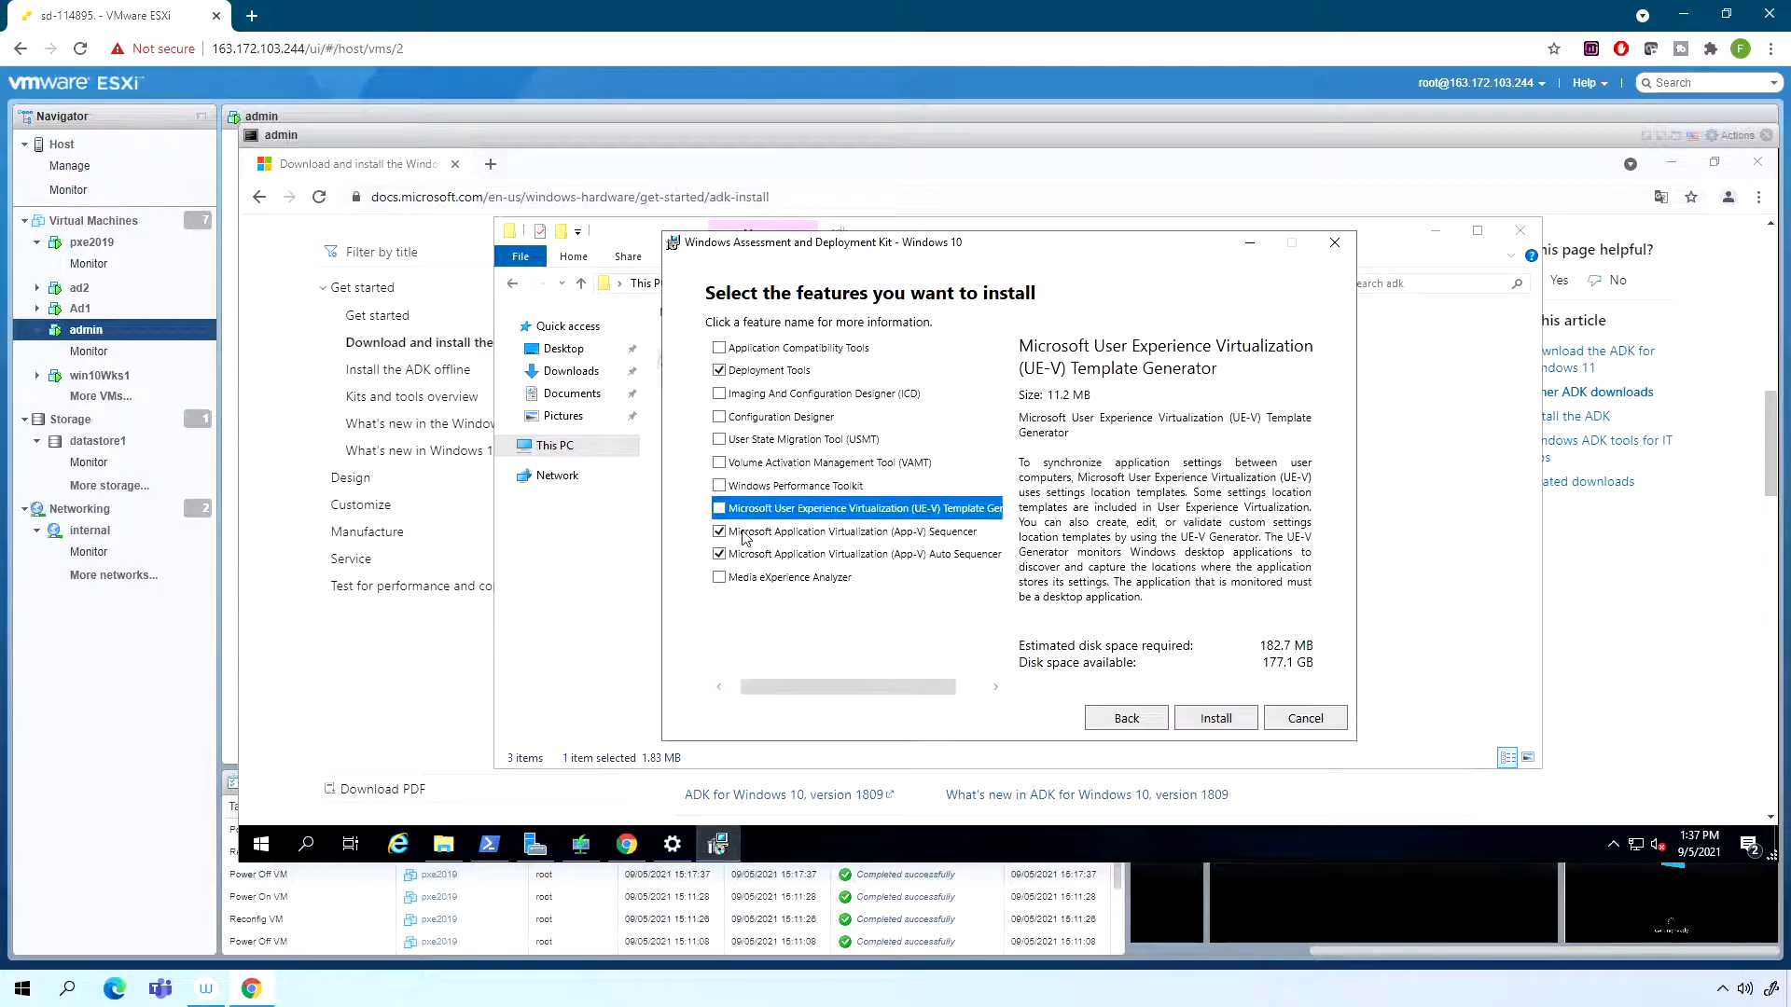
click(719, 532)
click(719, 554)
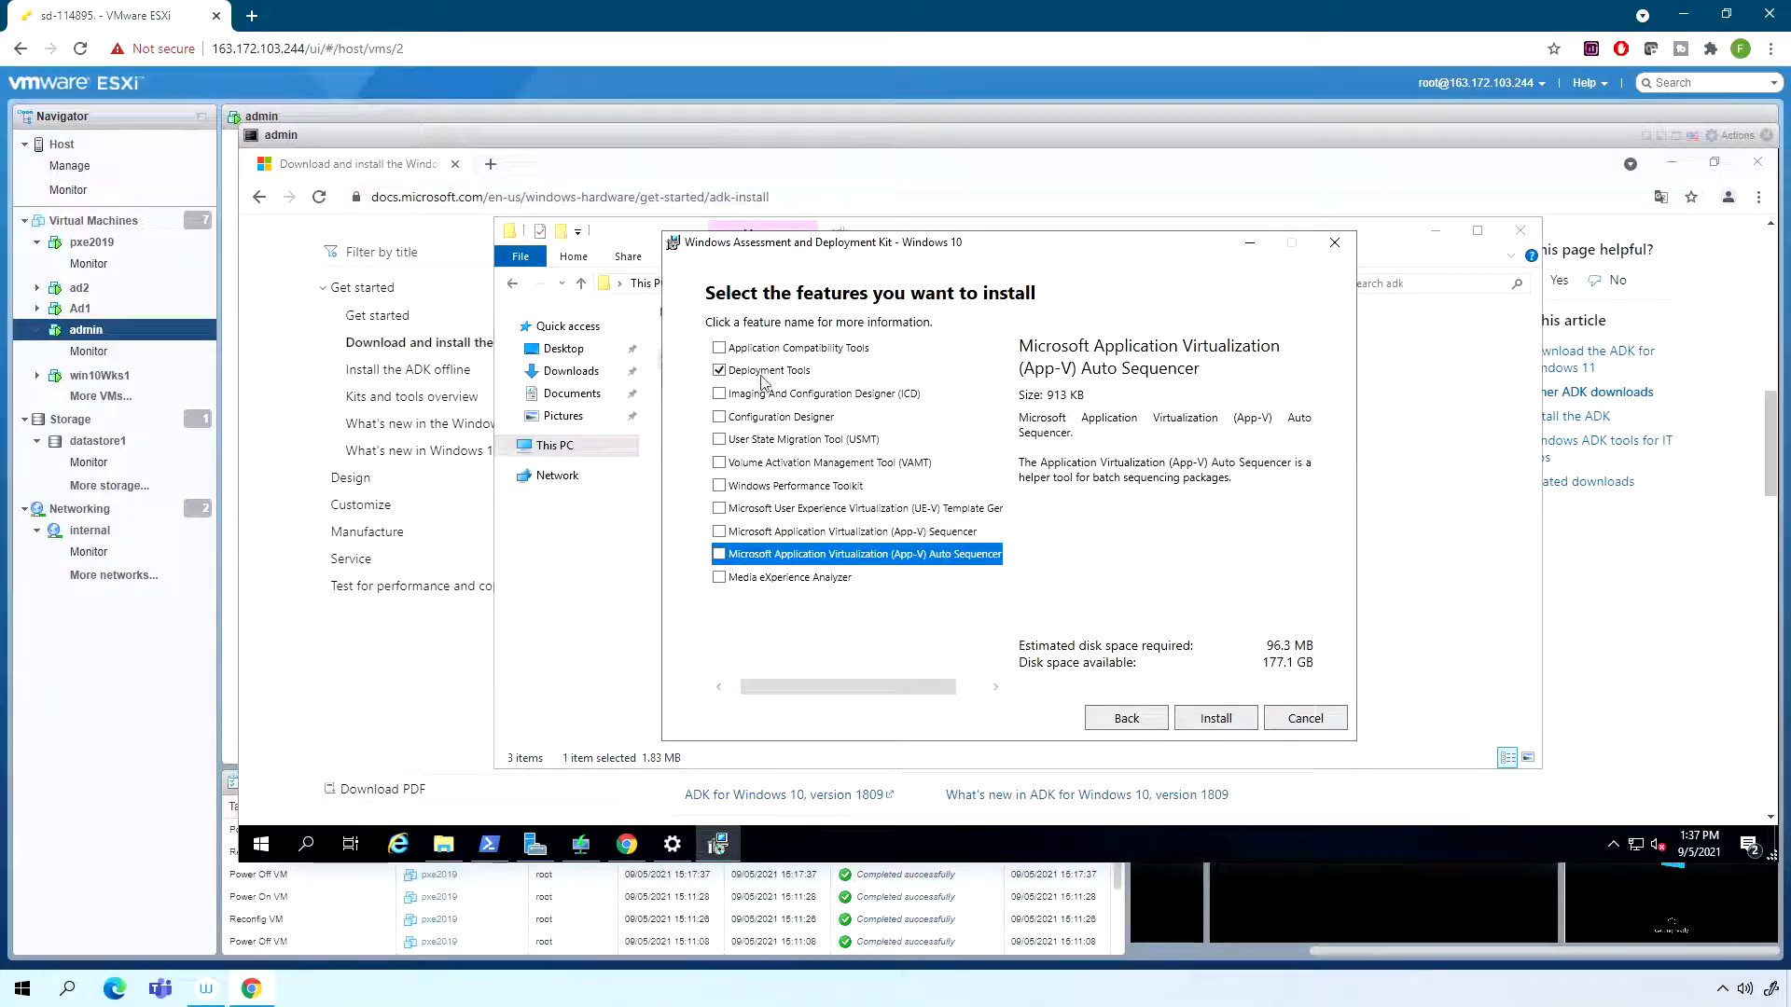
click(1201, 728)
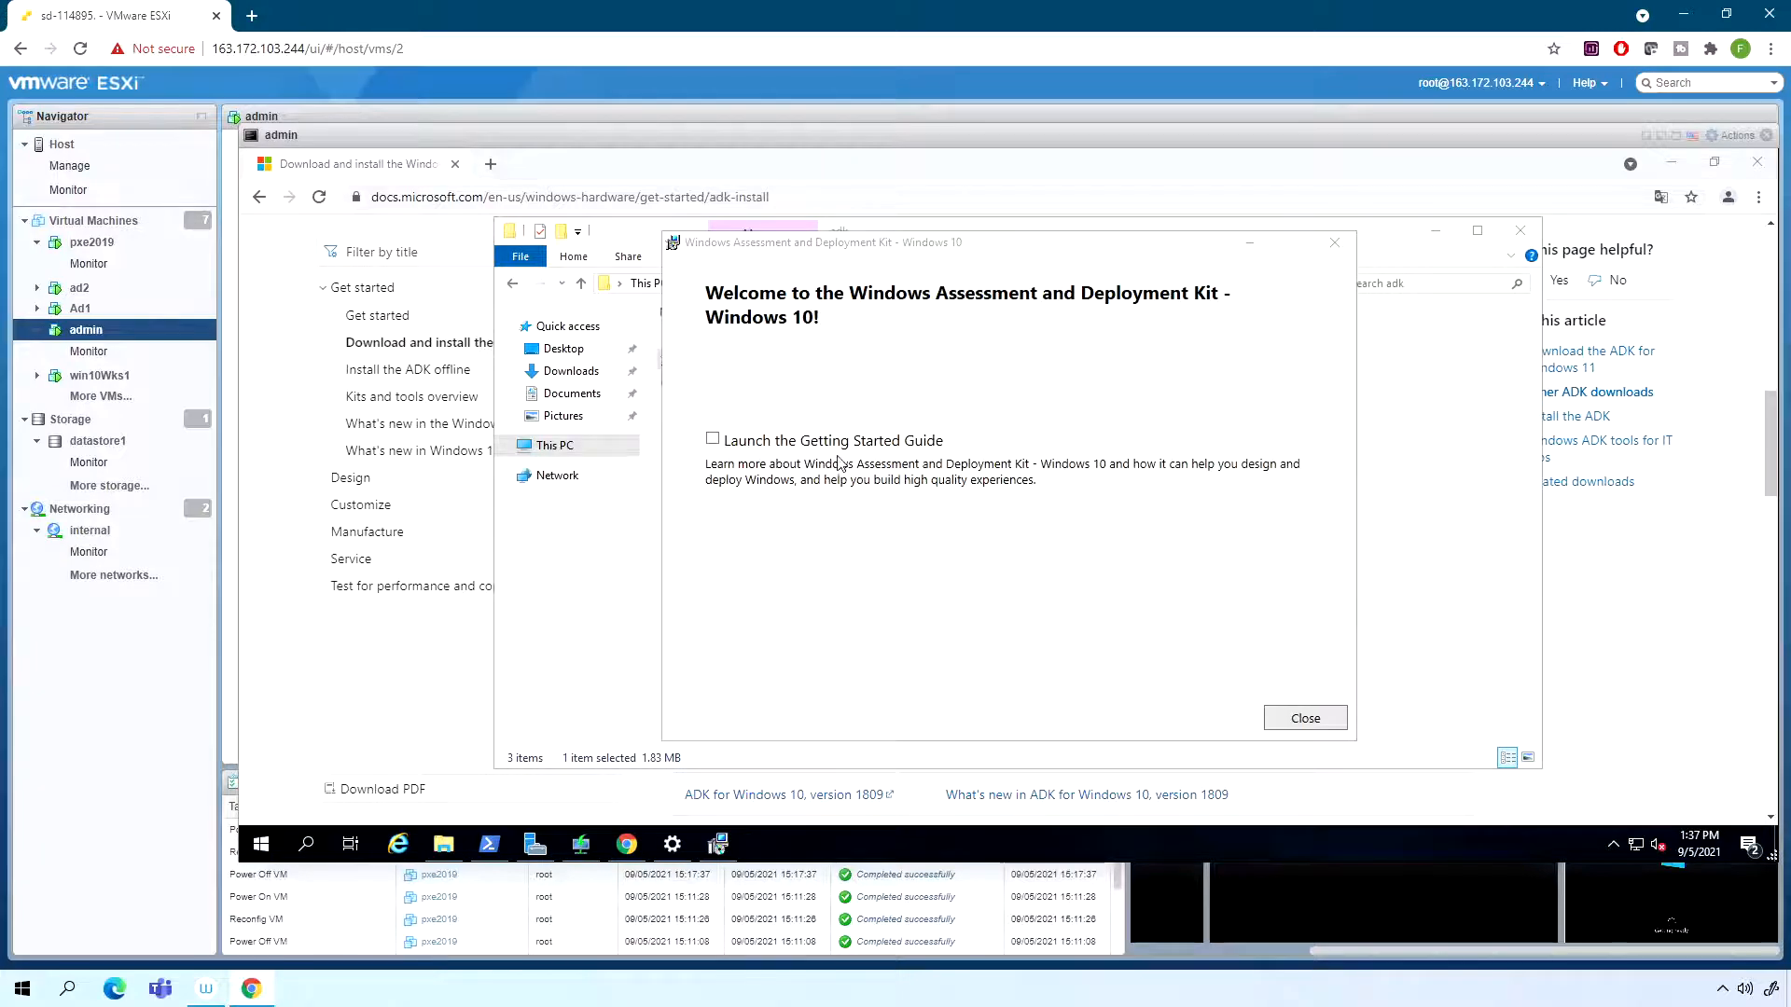
click(1305, 719)
- Launch Windows System Image Manager on the admin virtual machine
click(580, 844)
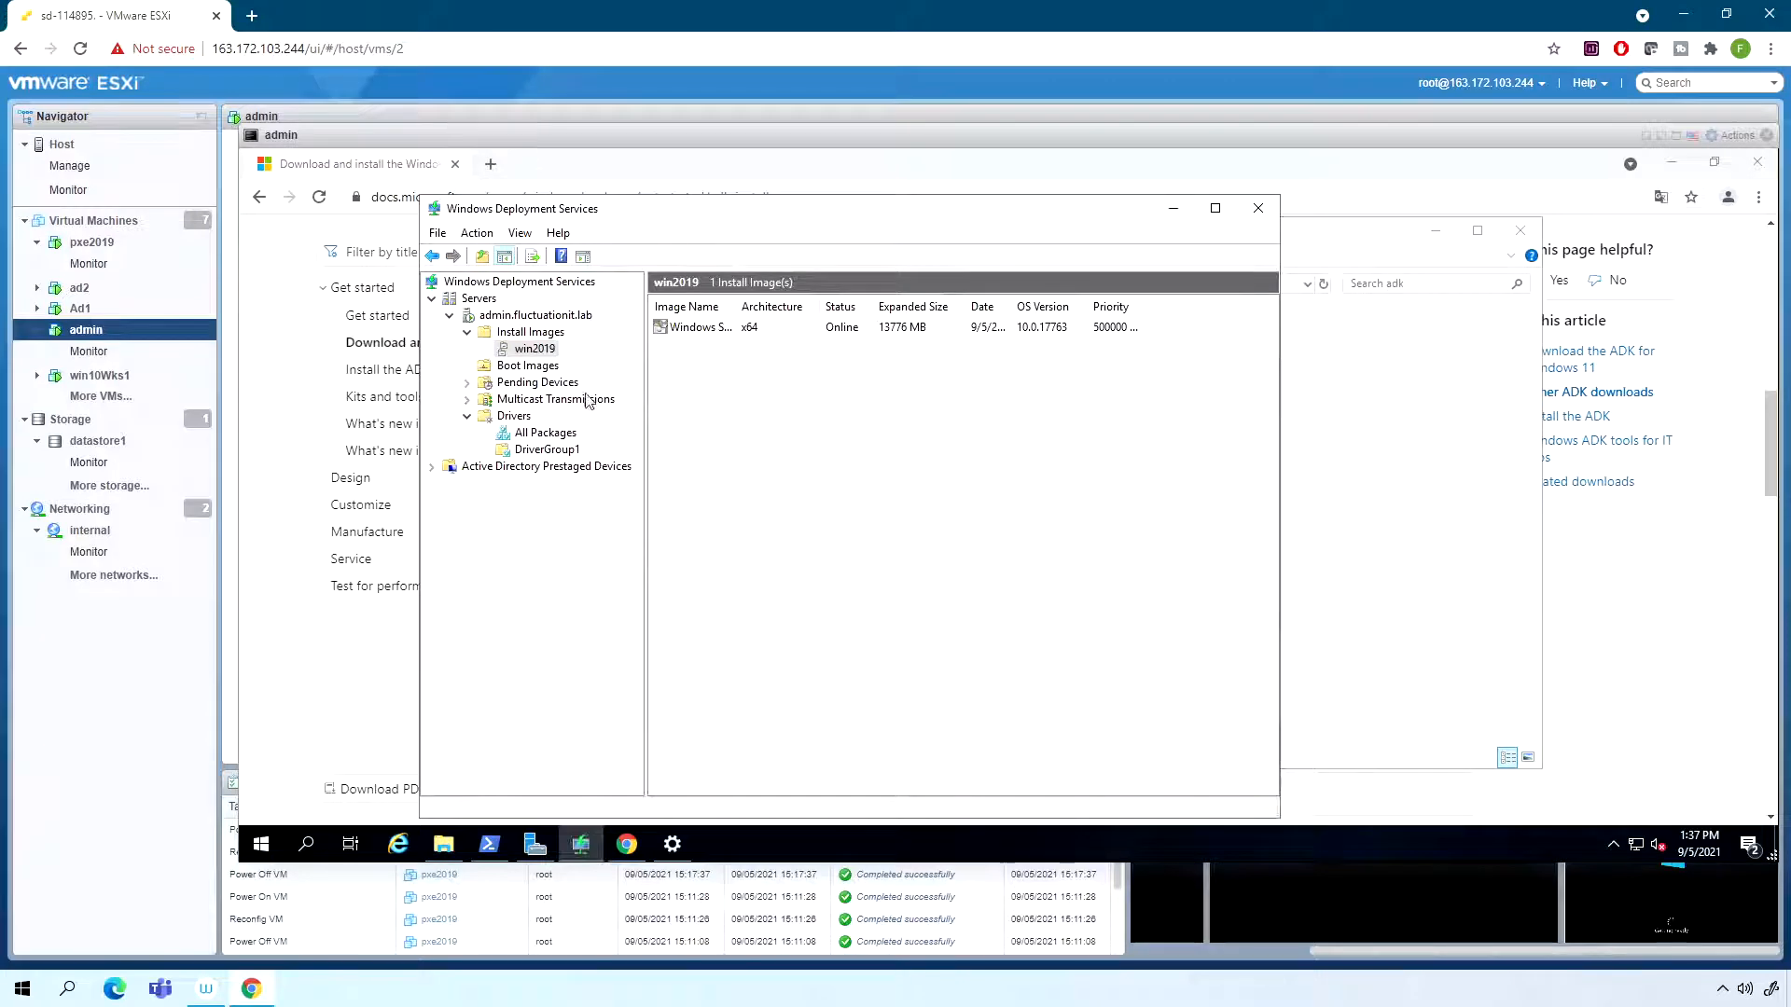
click(261, 844)
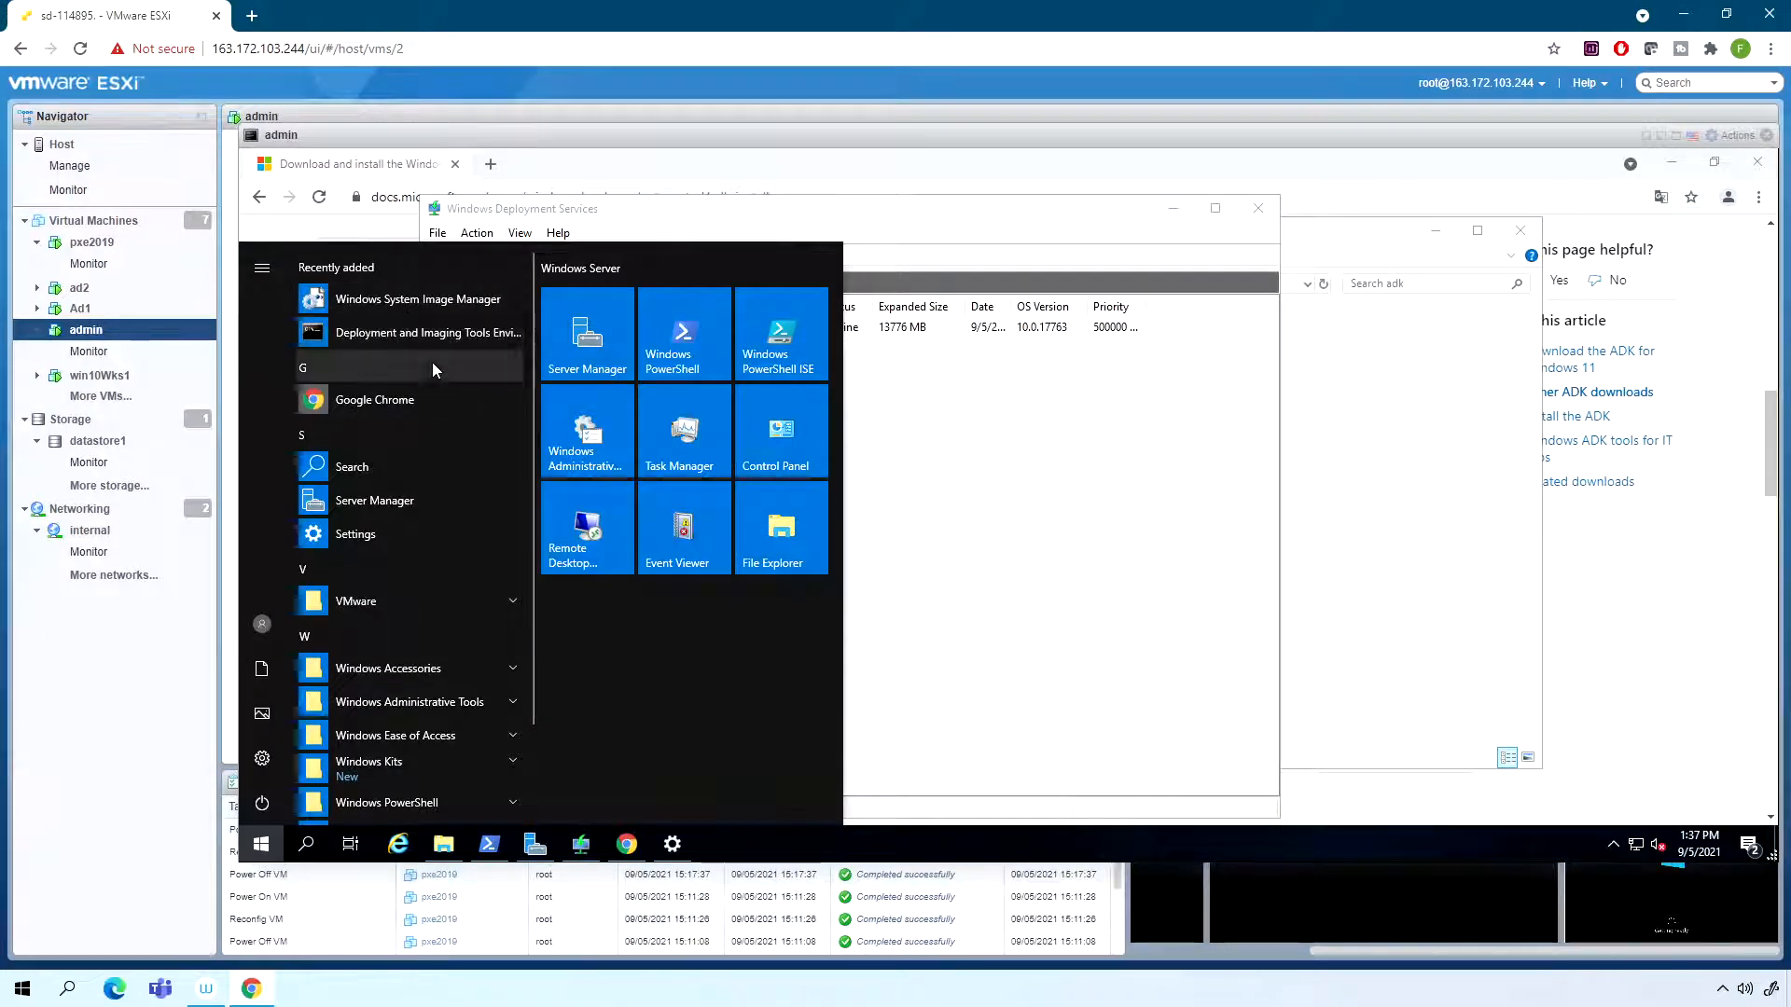
click(434, 302)
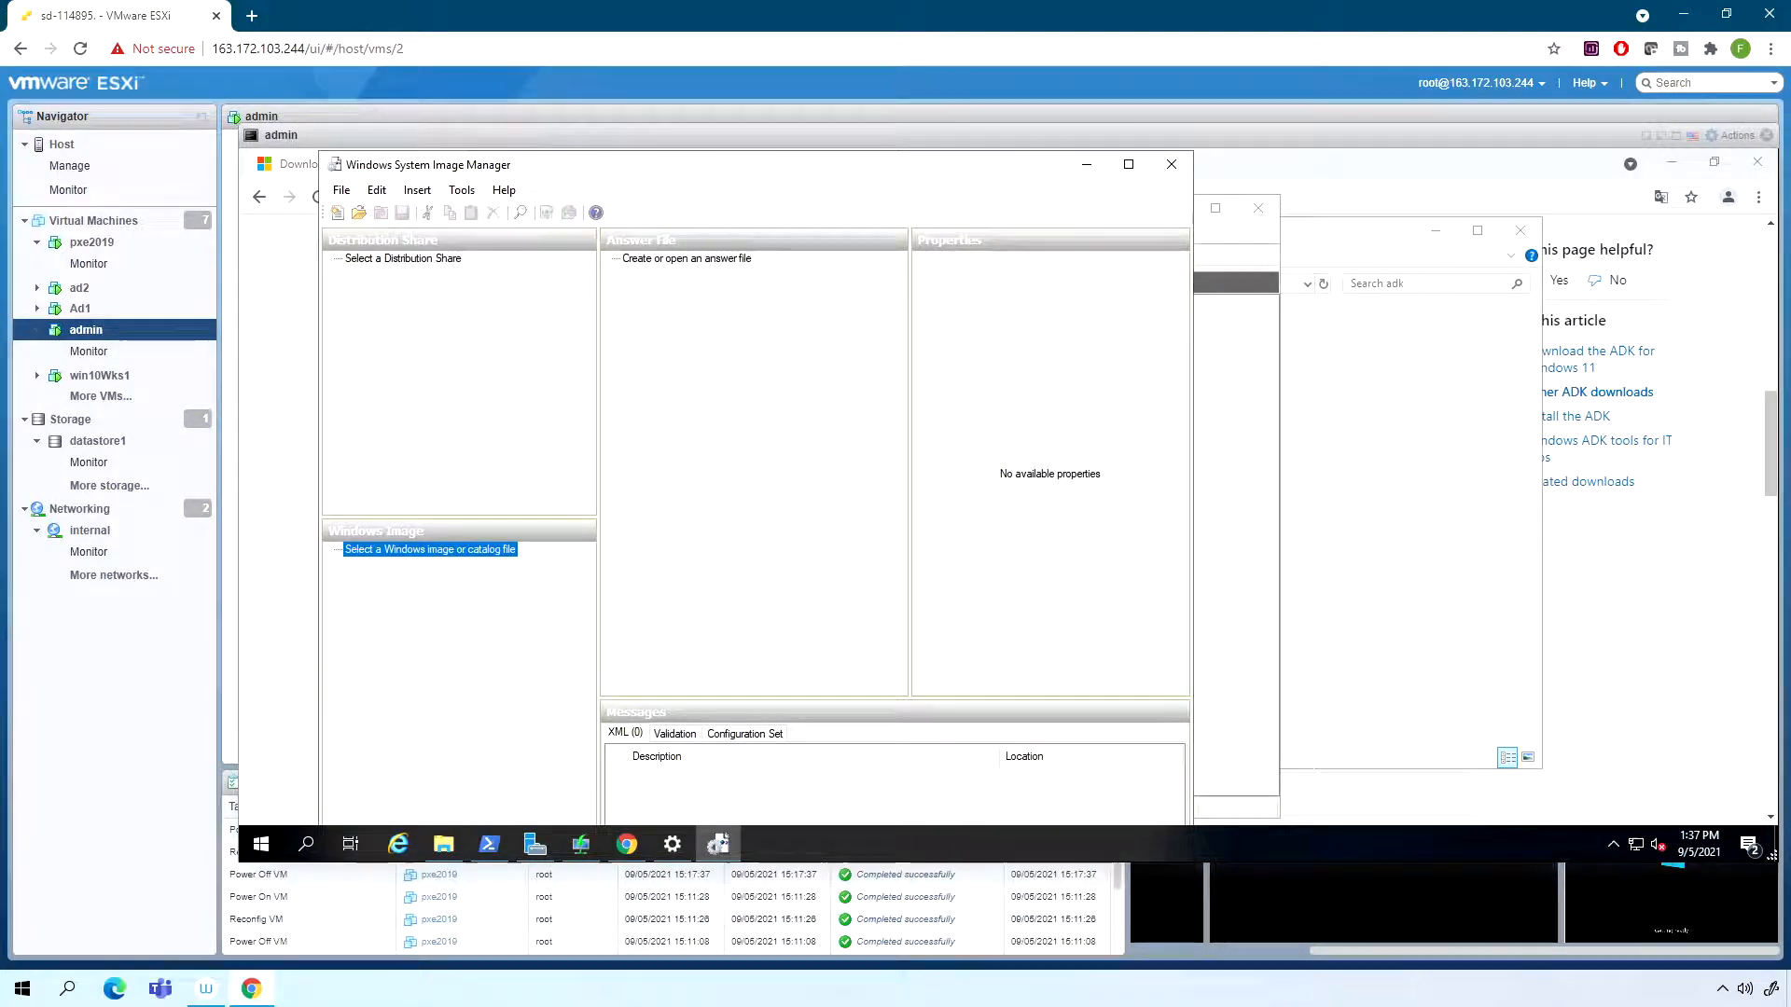
- Choose install.wim from the sources folder of DVD drive D: as the Windows image
right_click(448, 558)
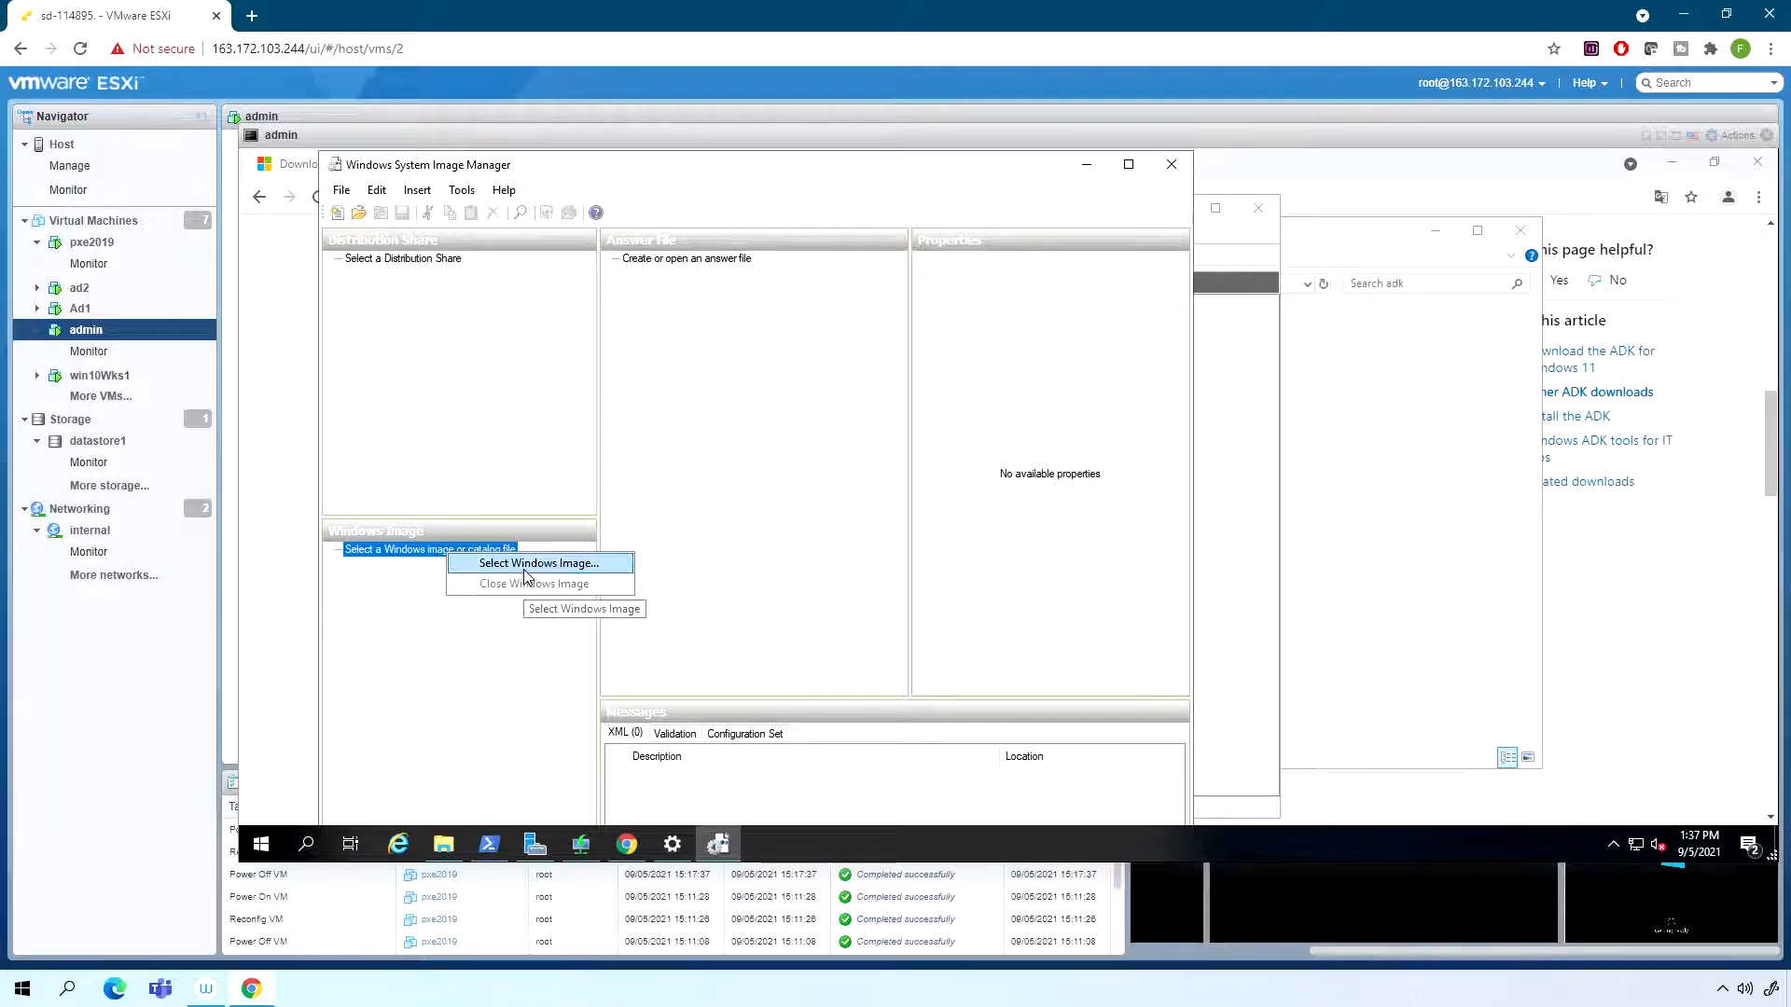
click(523, 566)
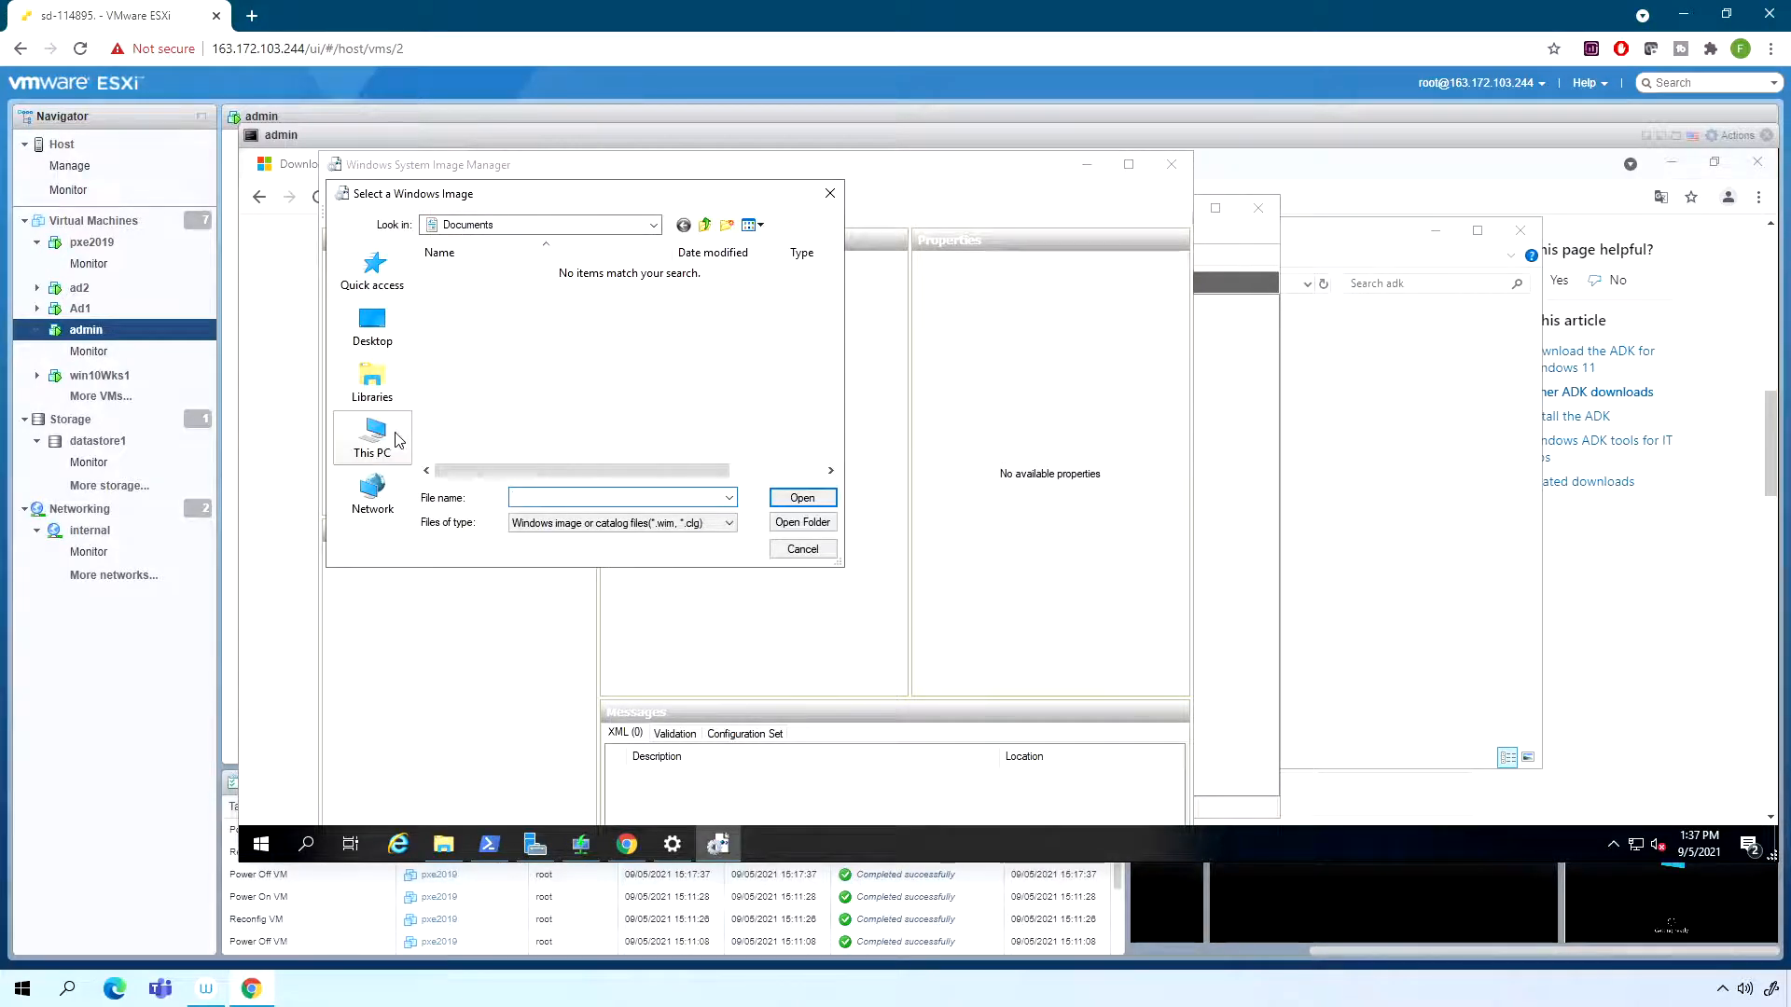
click(409, 457)
scroll(541, 392, down, 3)
click(546, 450)
double_click(545, 451)
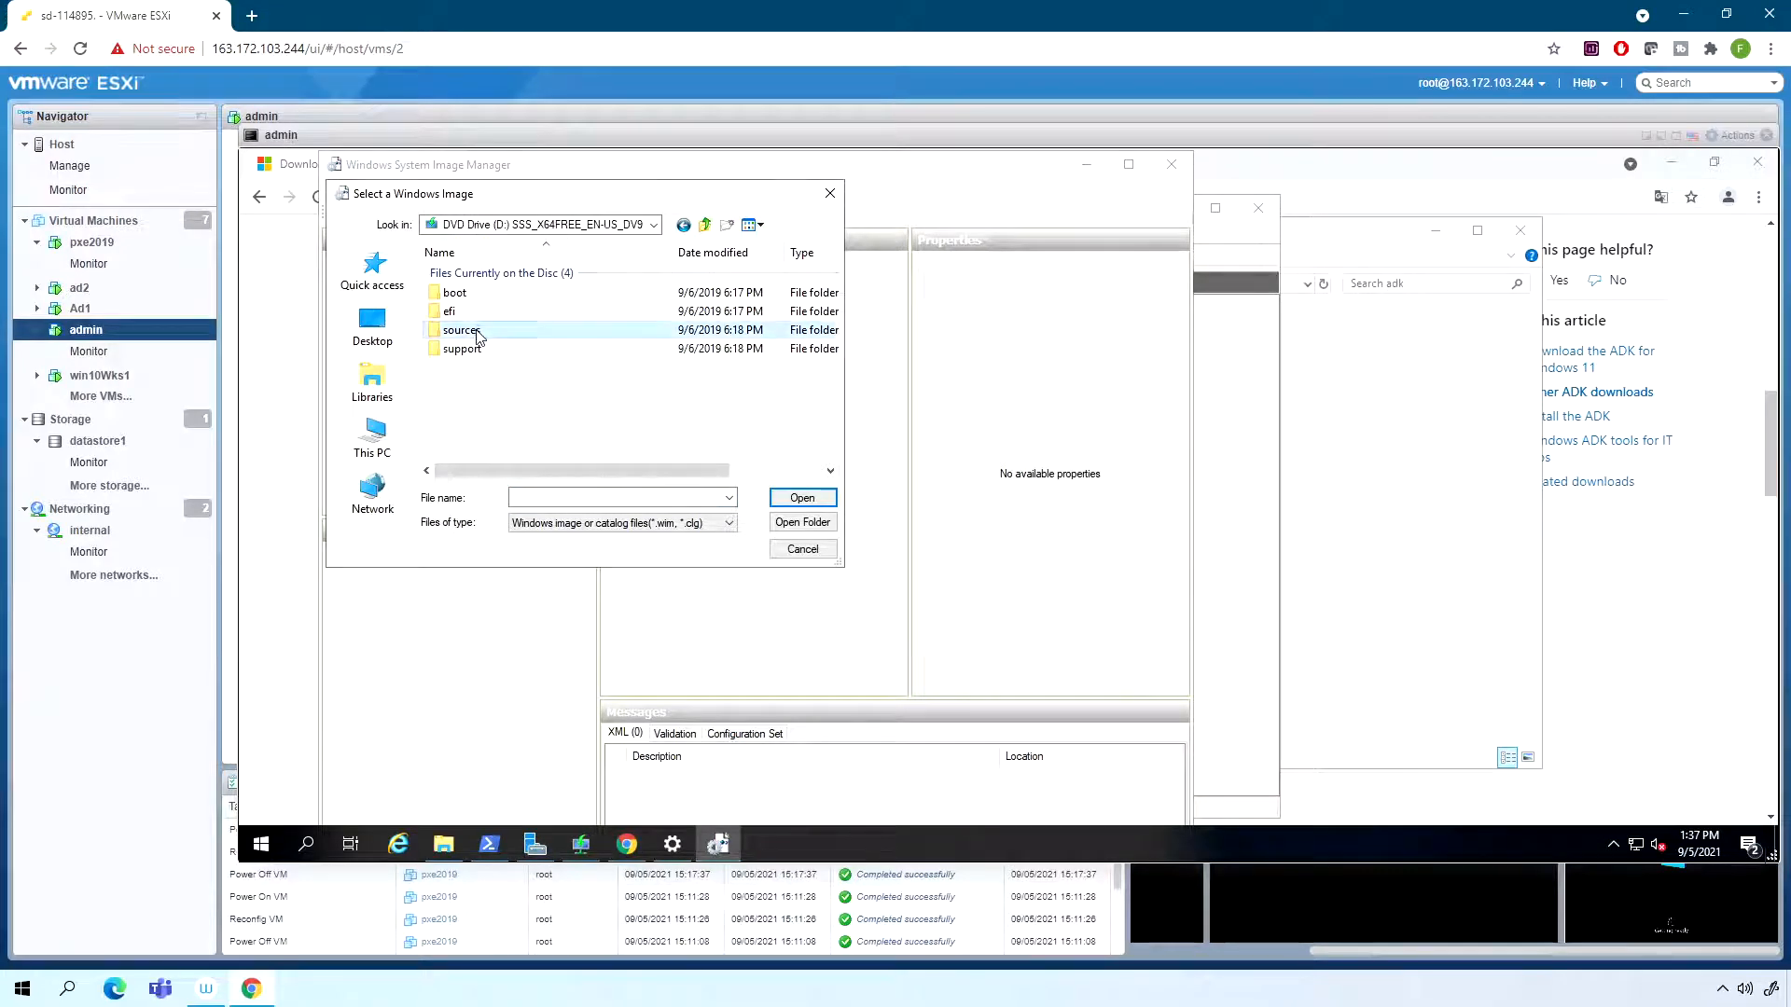
double_click(473, 331)
scroll(480, 435, down, 1)
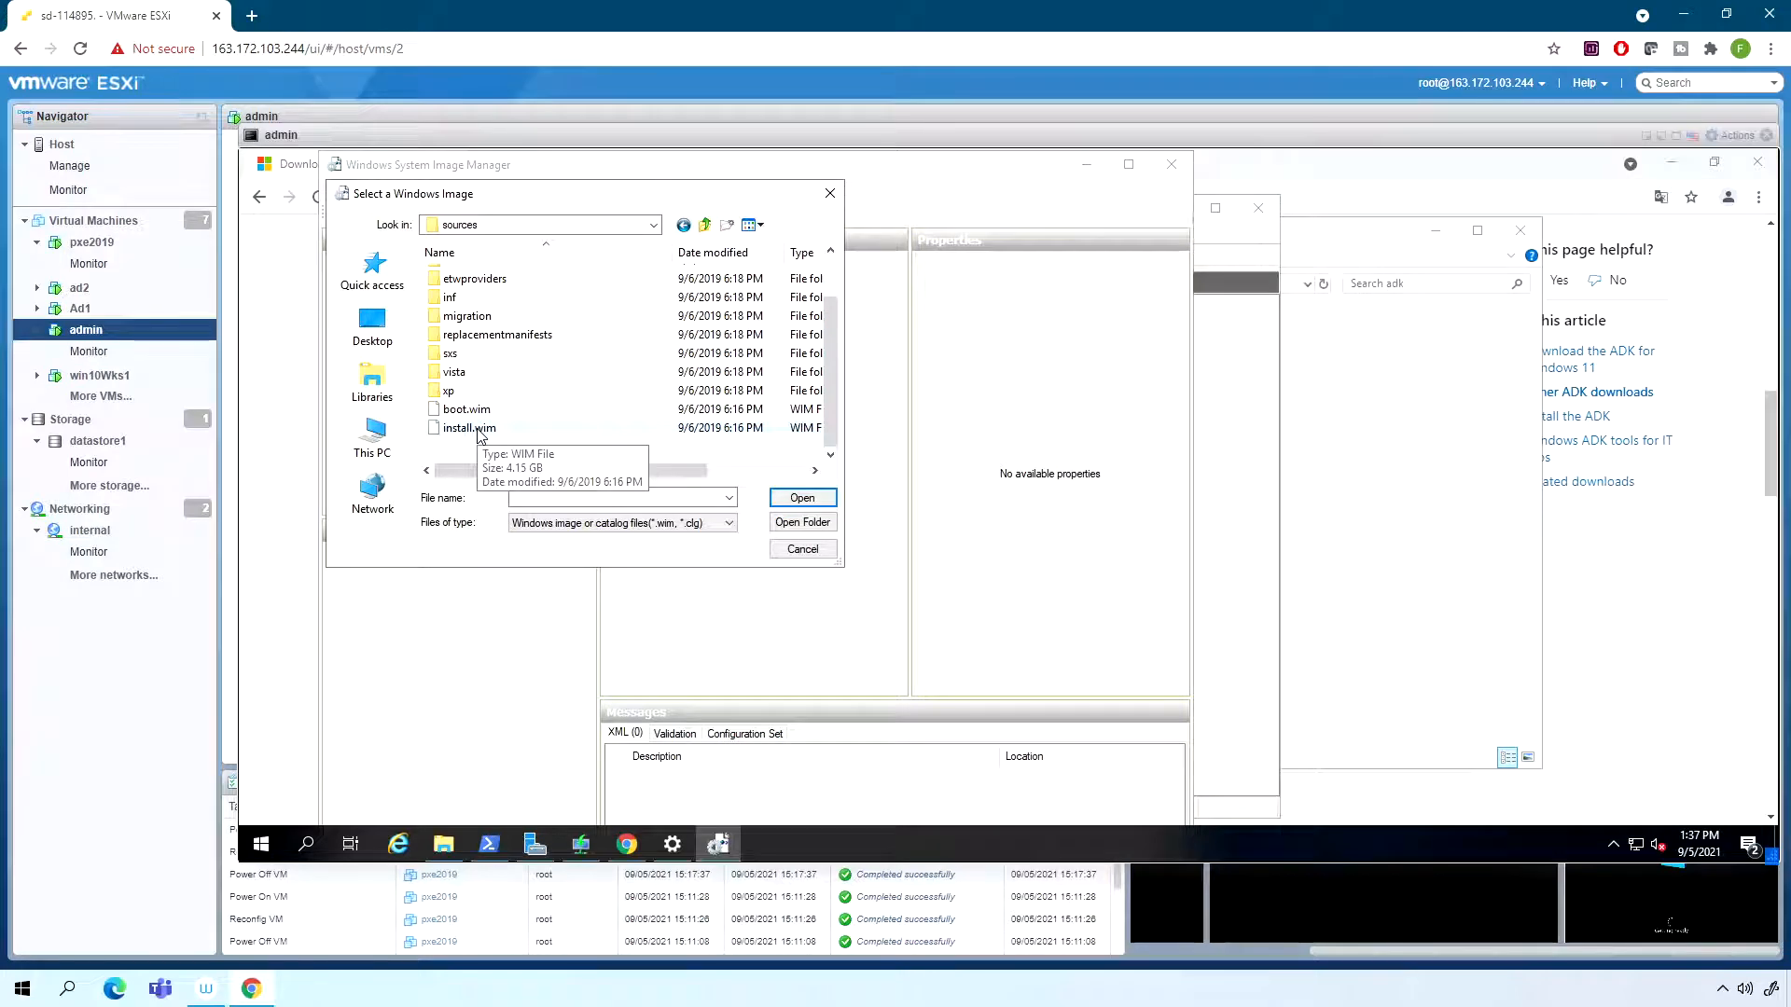
double_click(477, 429)
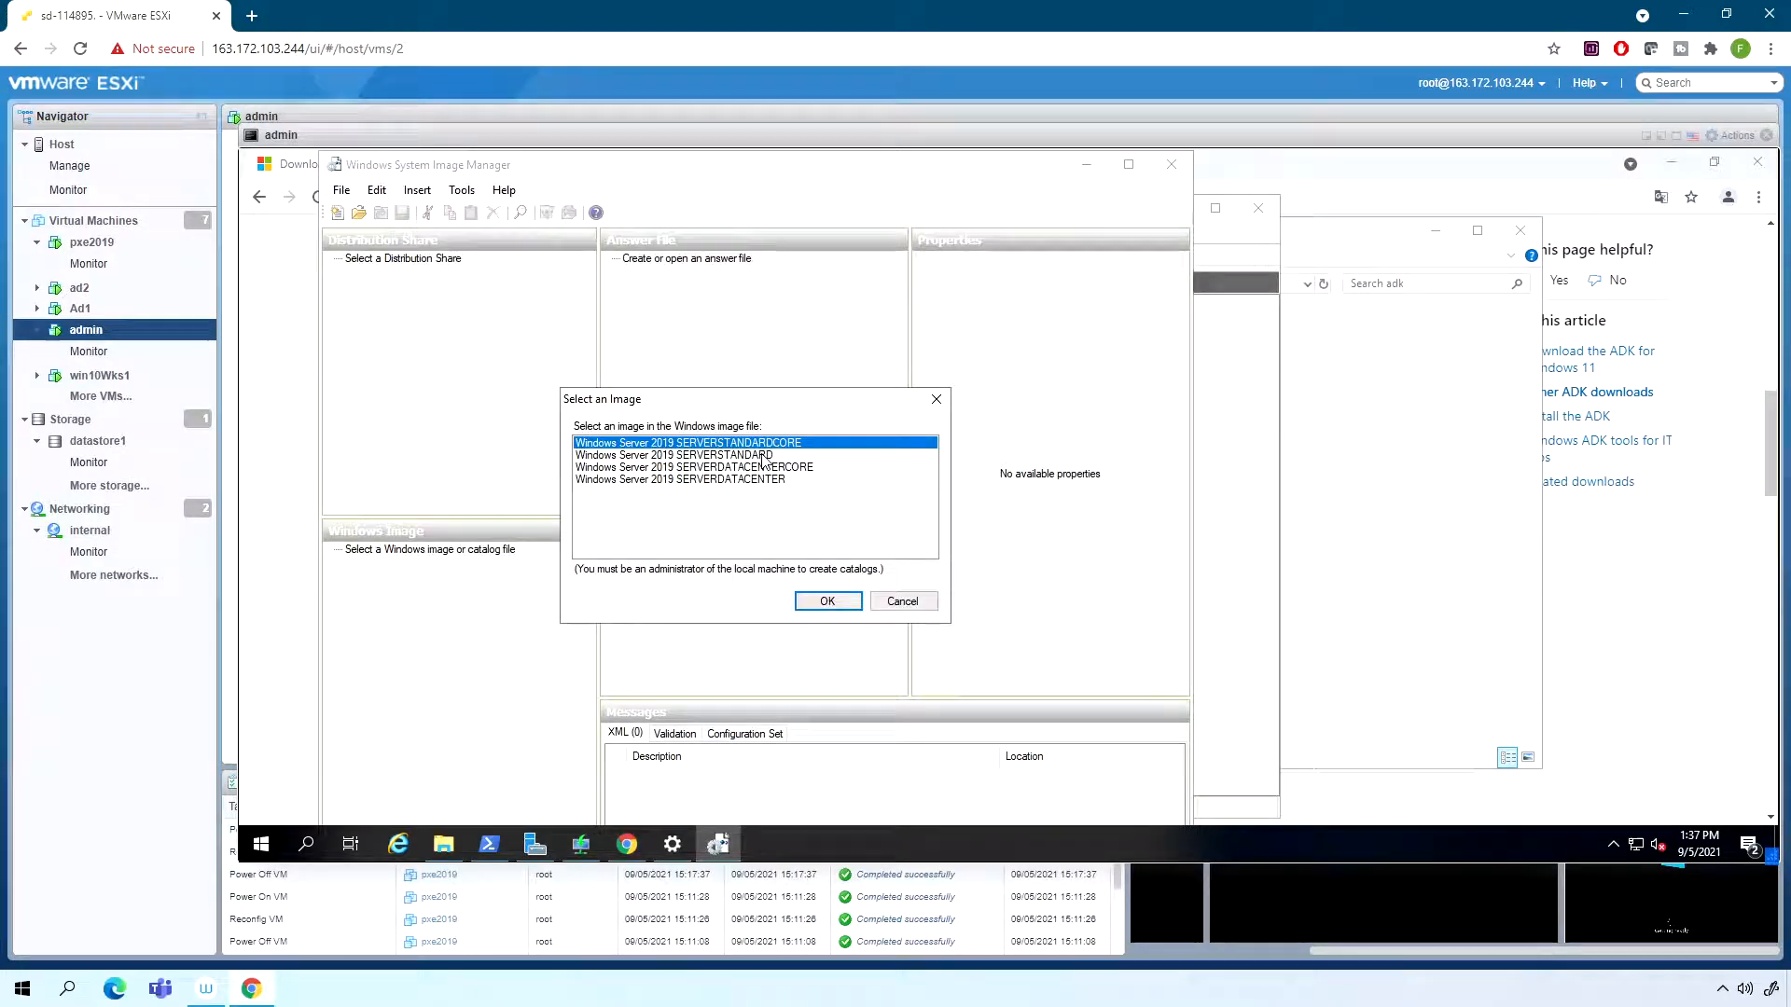
- Try to create a catalog file for the Windows Server 2019 SERVERSTANDARD image
click(755, 455)
click(851, 605)
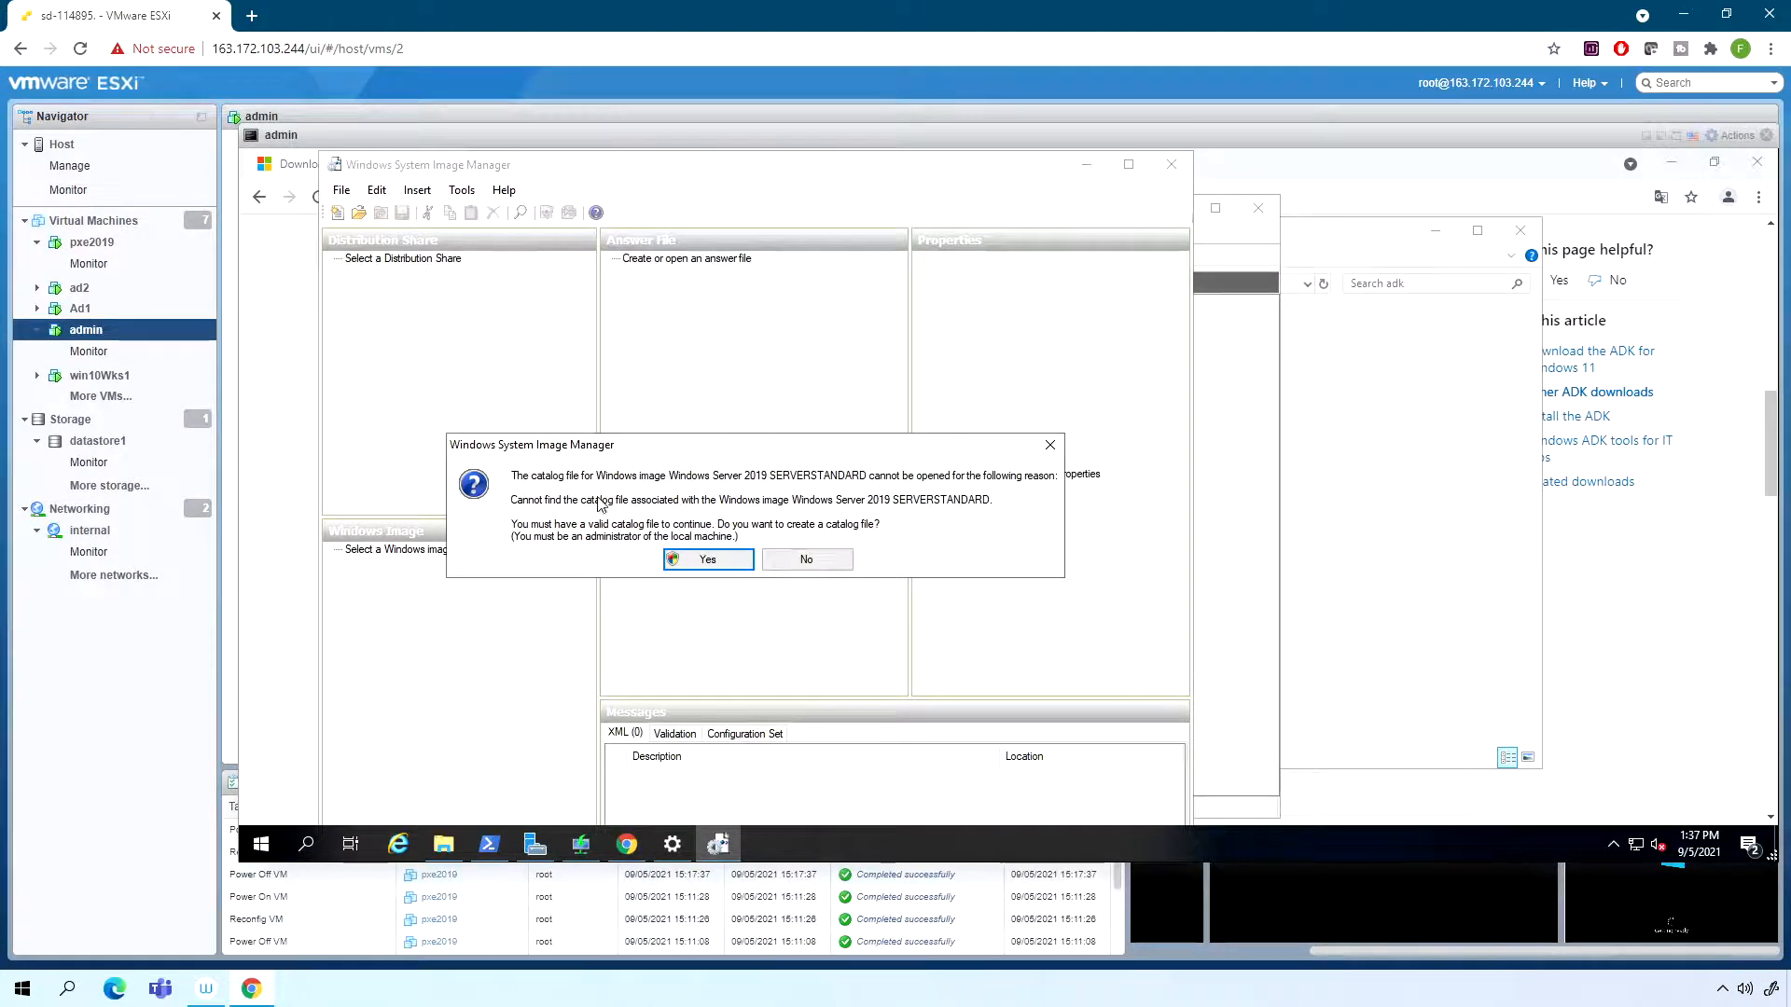
click(705, 560)
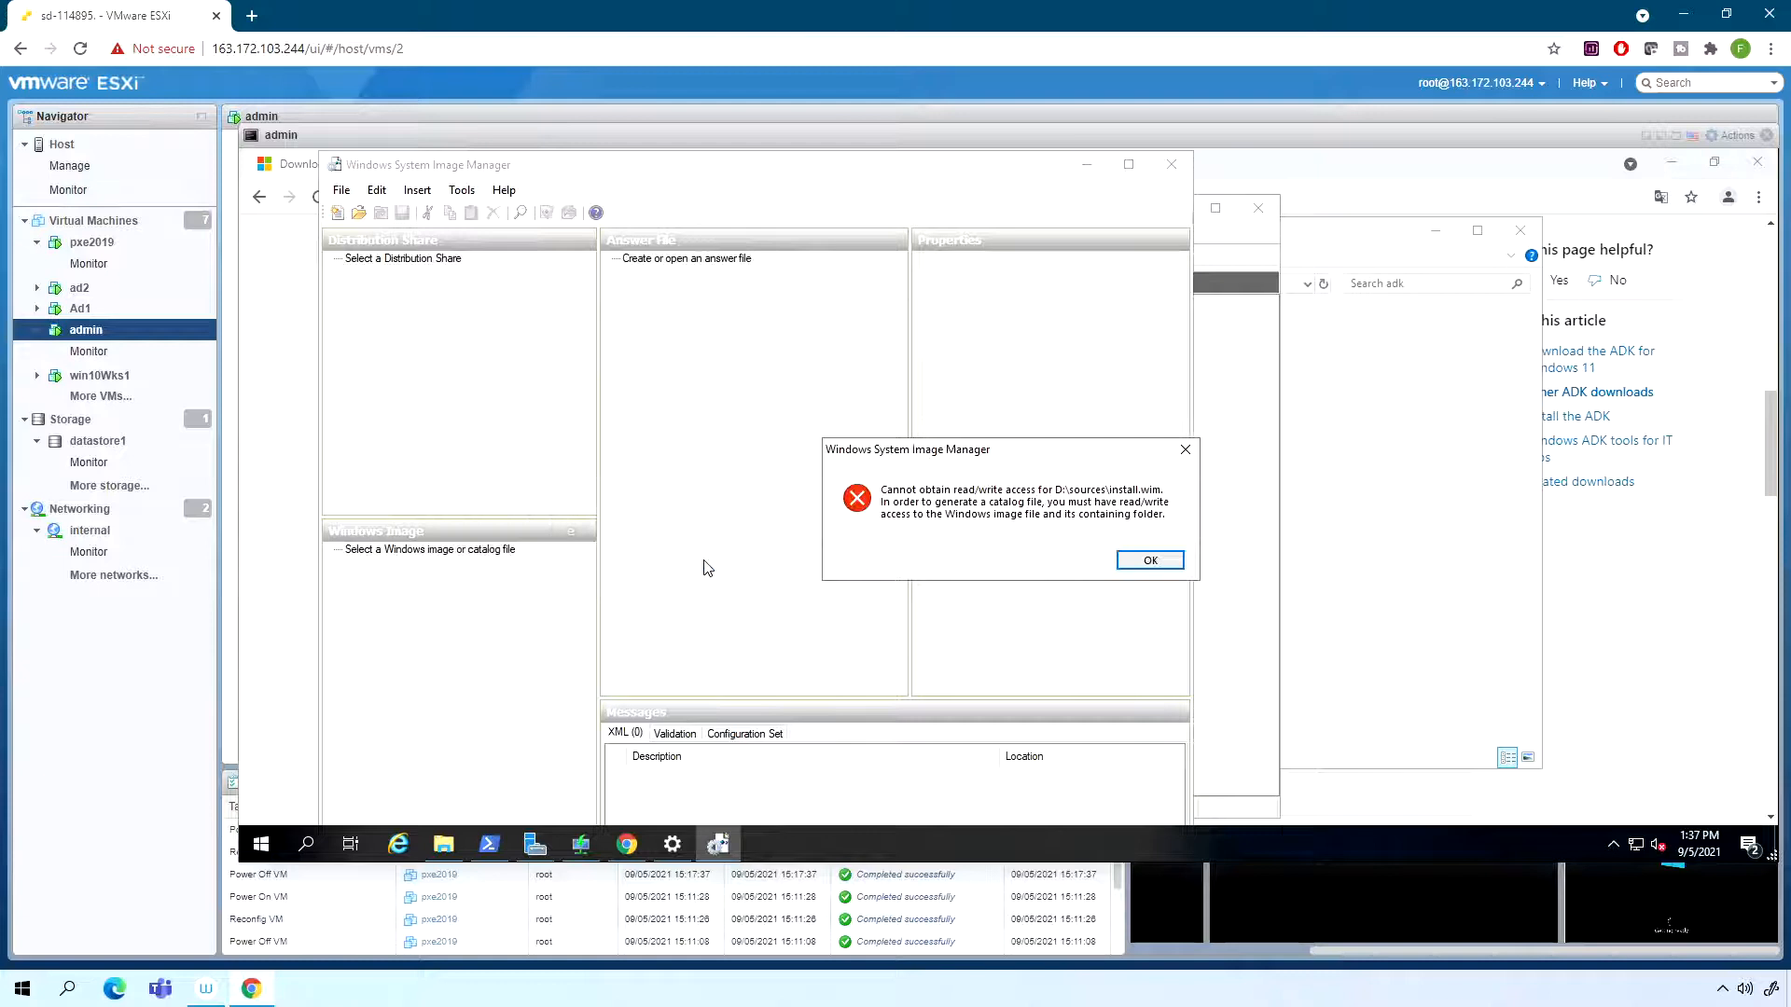
click(1150, 560)
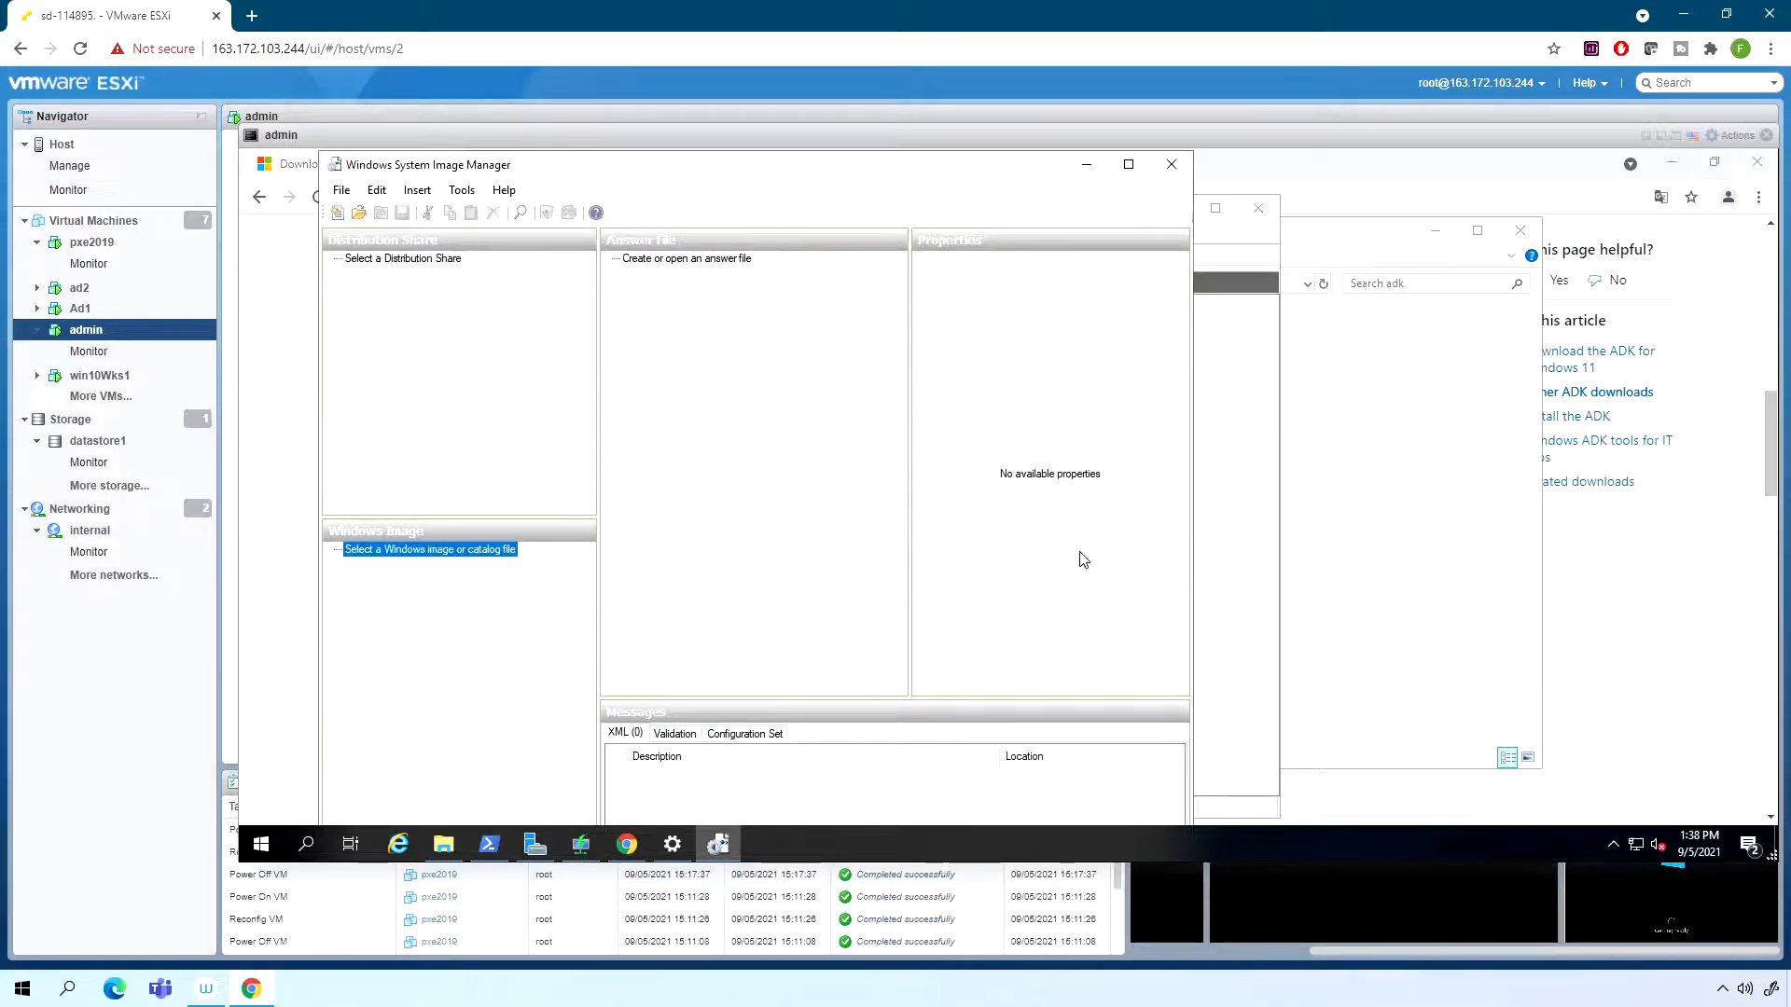
- Locate install.wim in the sources folder of DVD drive D: using File Explorer
click(443, 844)
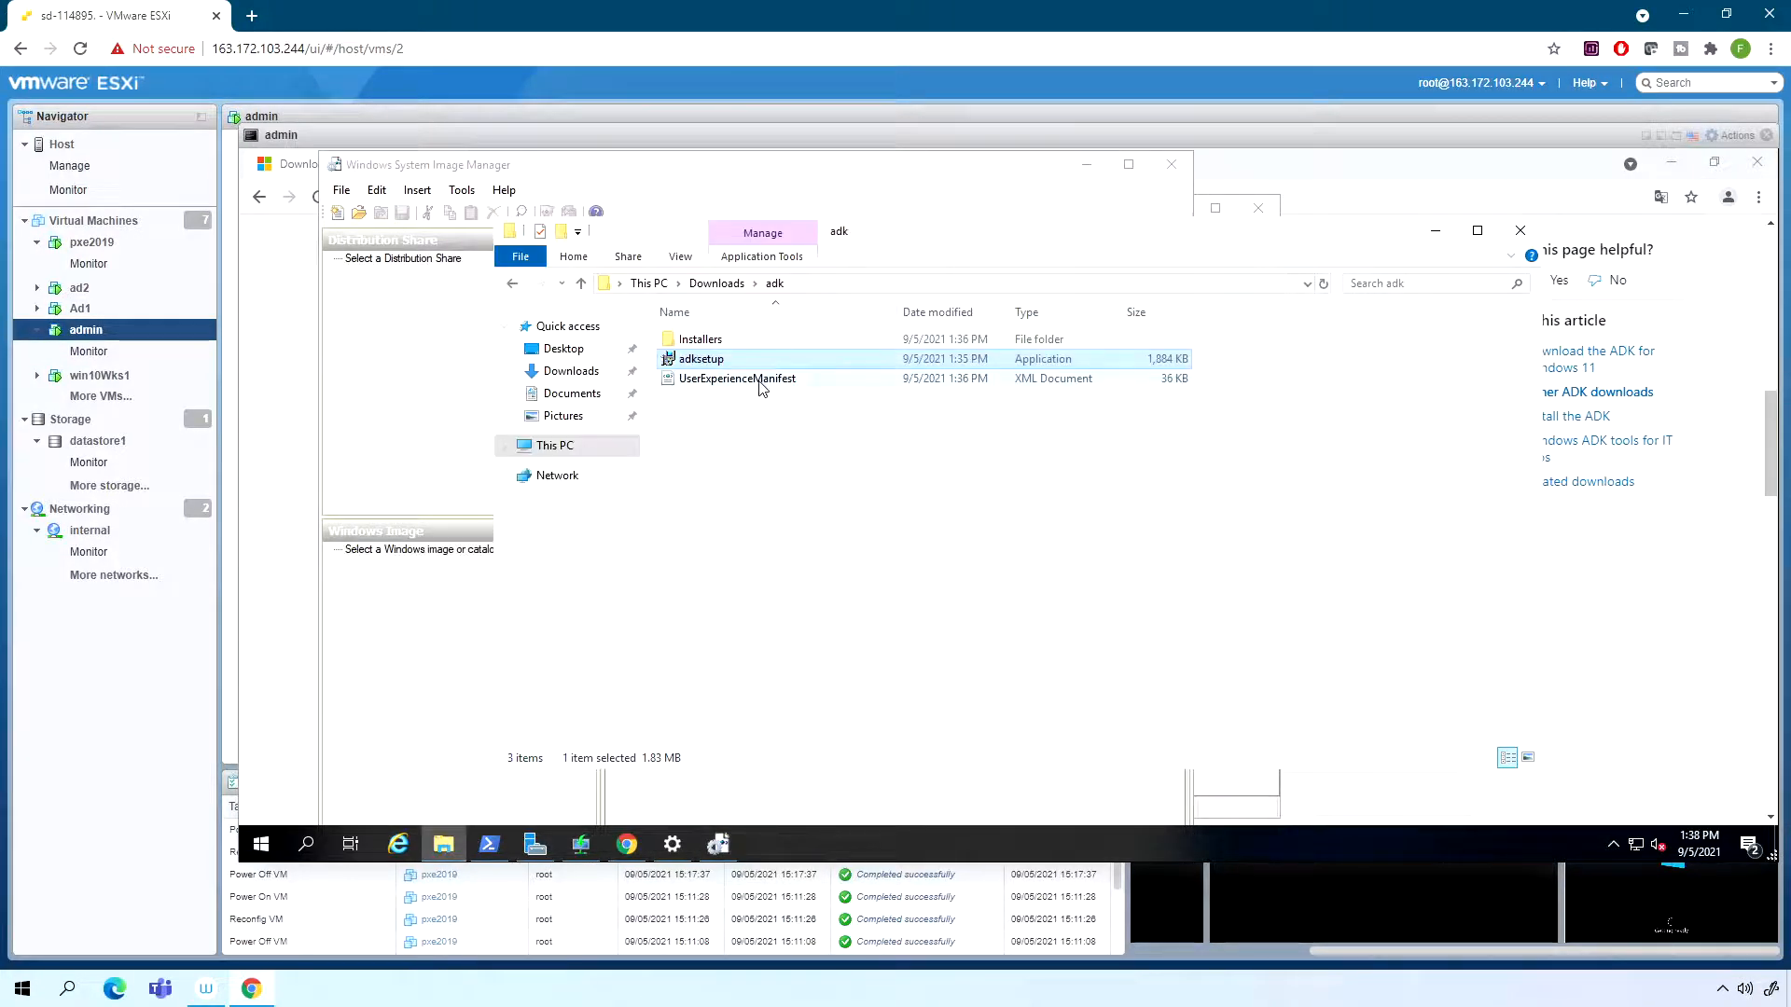
click(552, 447)
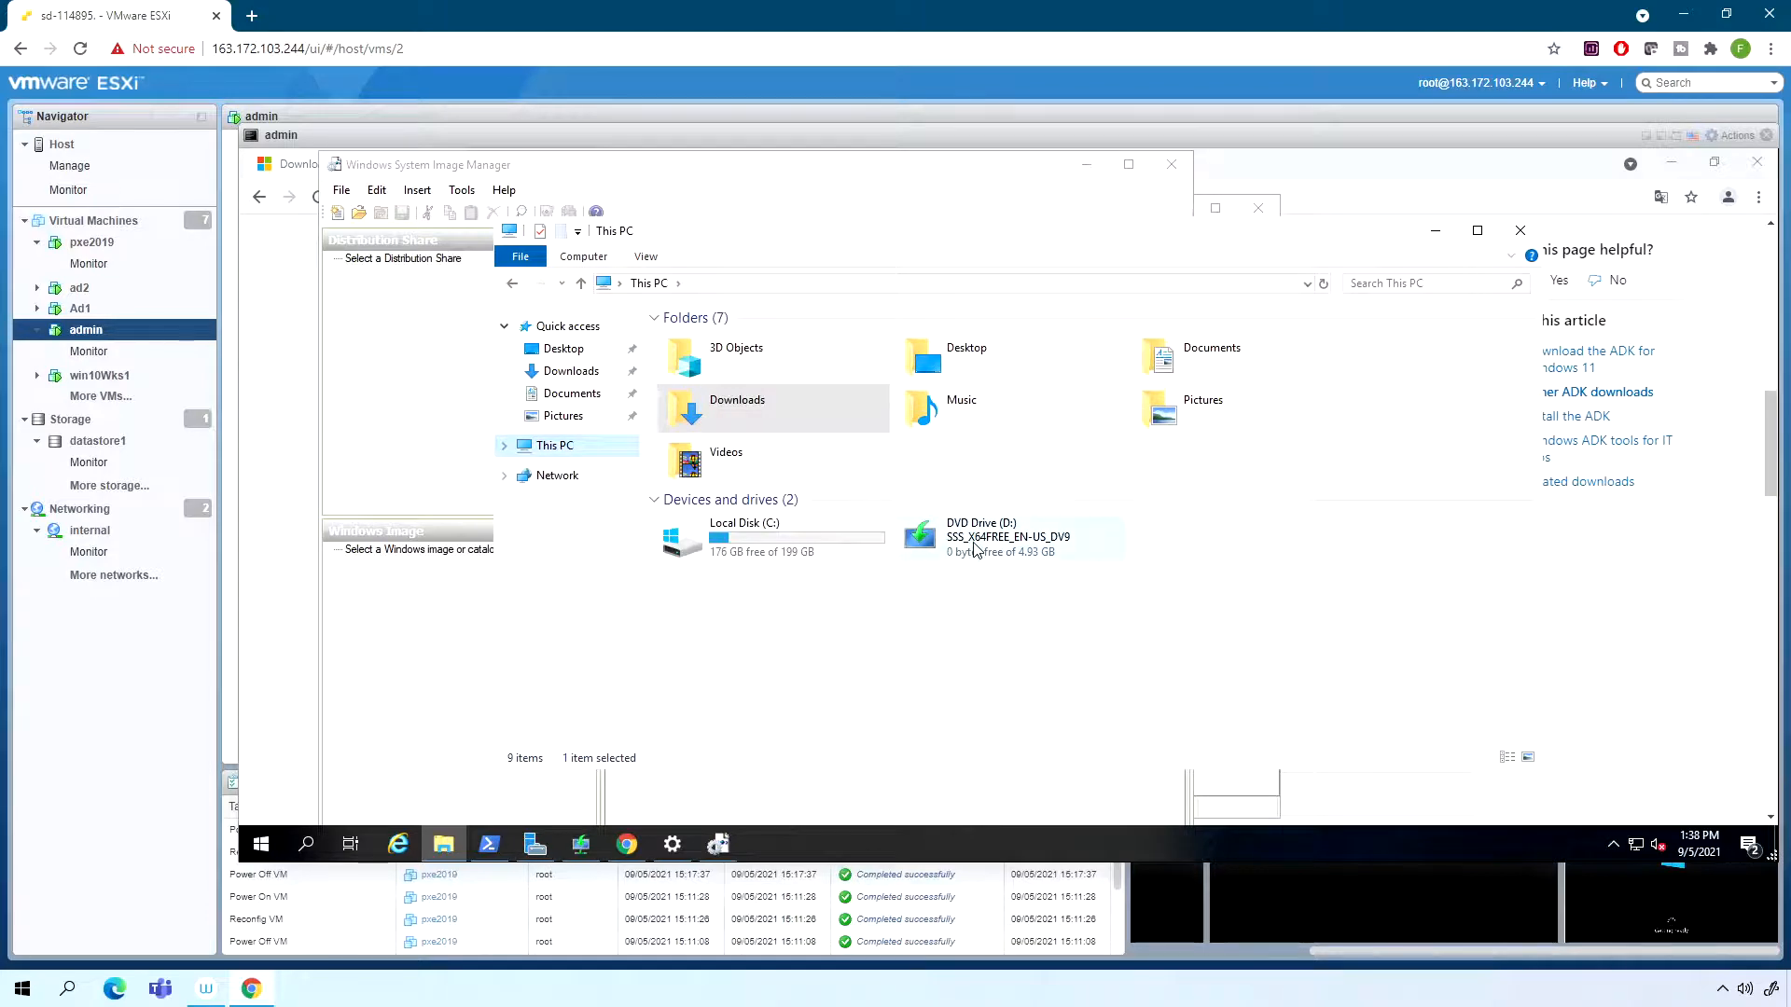
click(974, 550)
right_click(974, 545)
click(1016, 560)
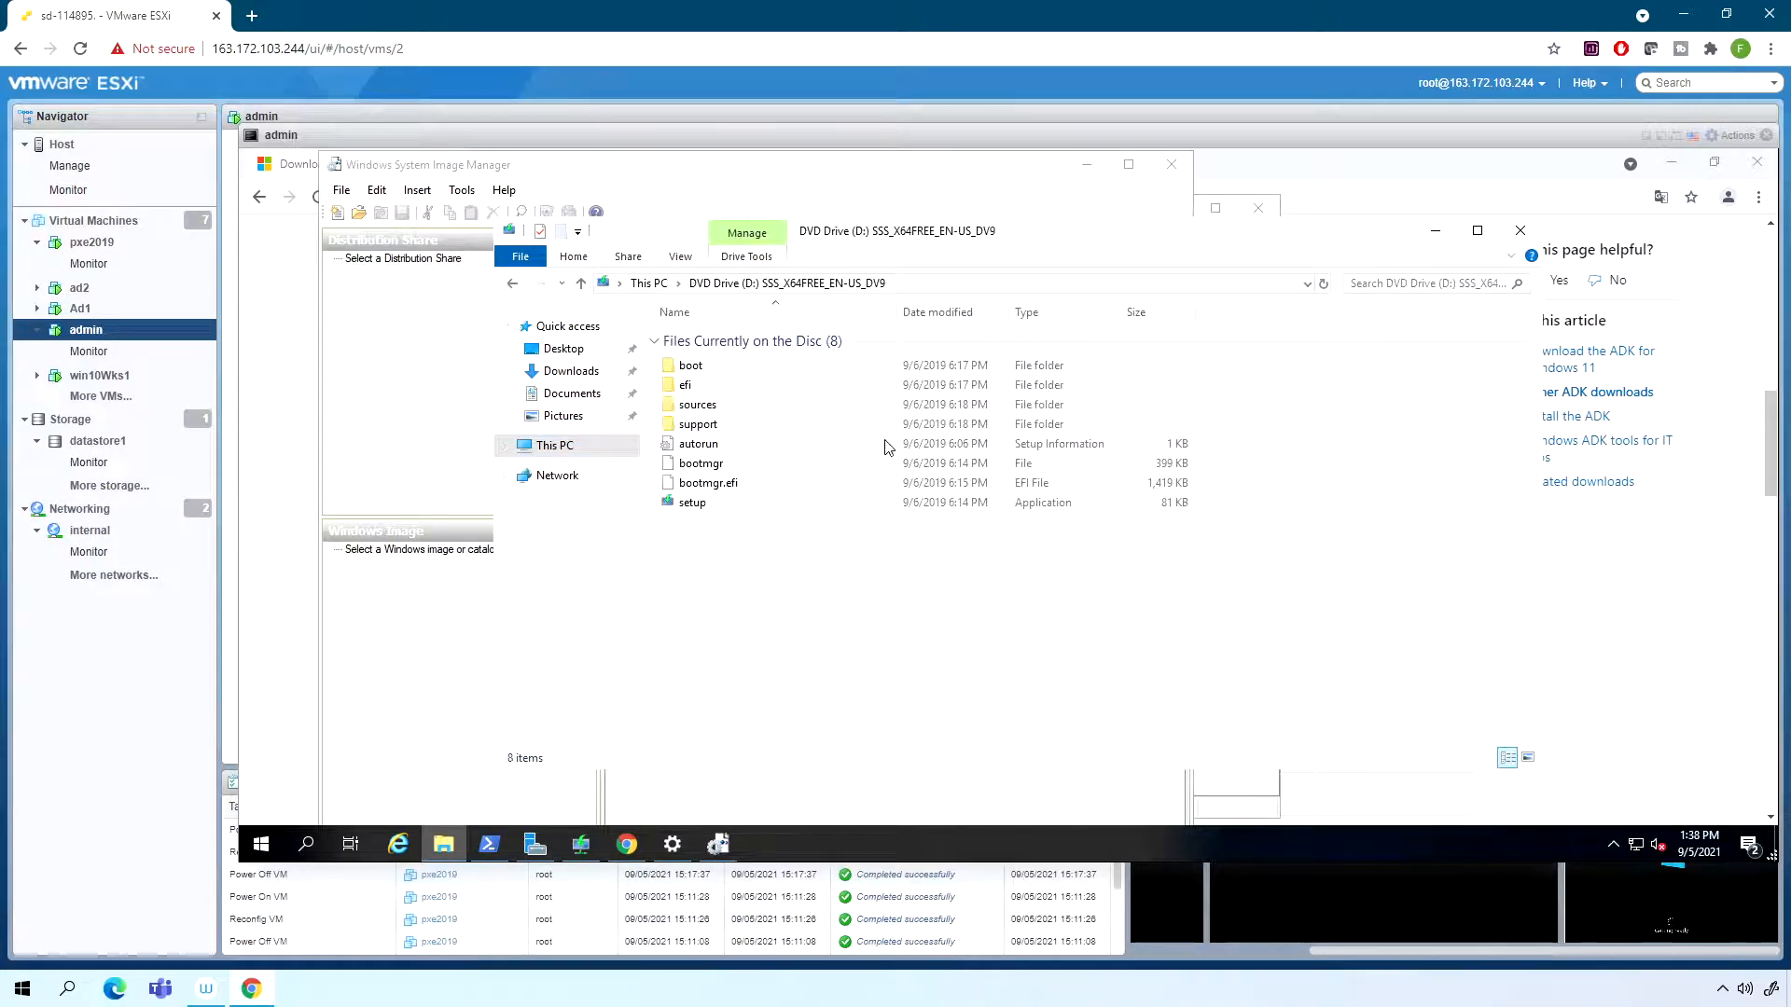
double_click(699, 408)
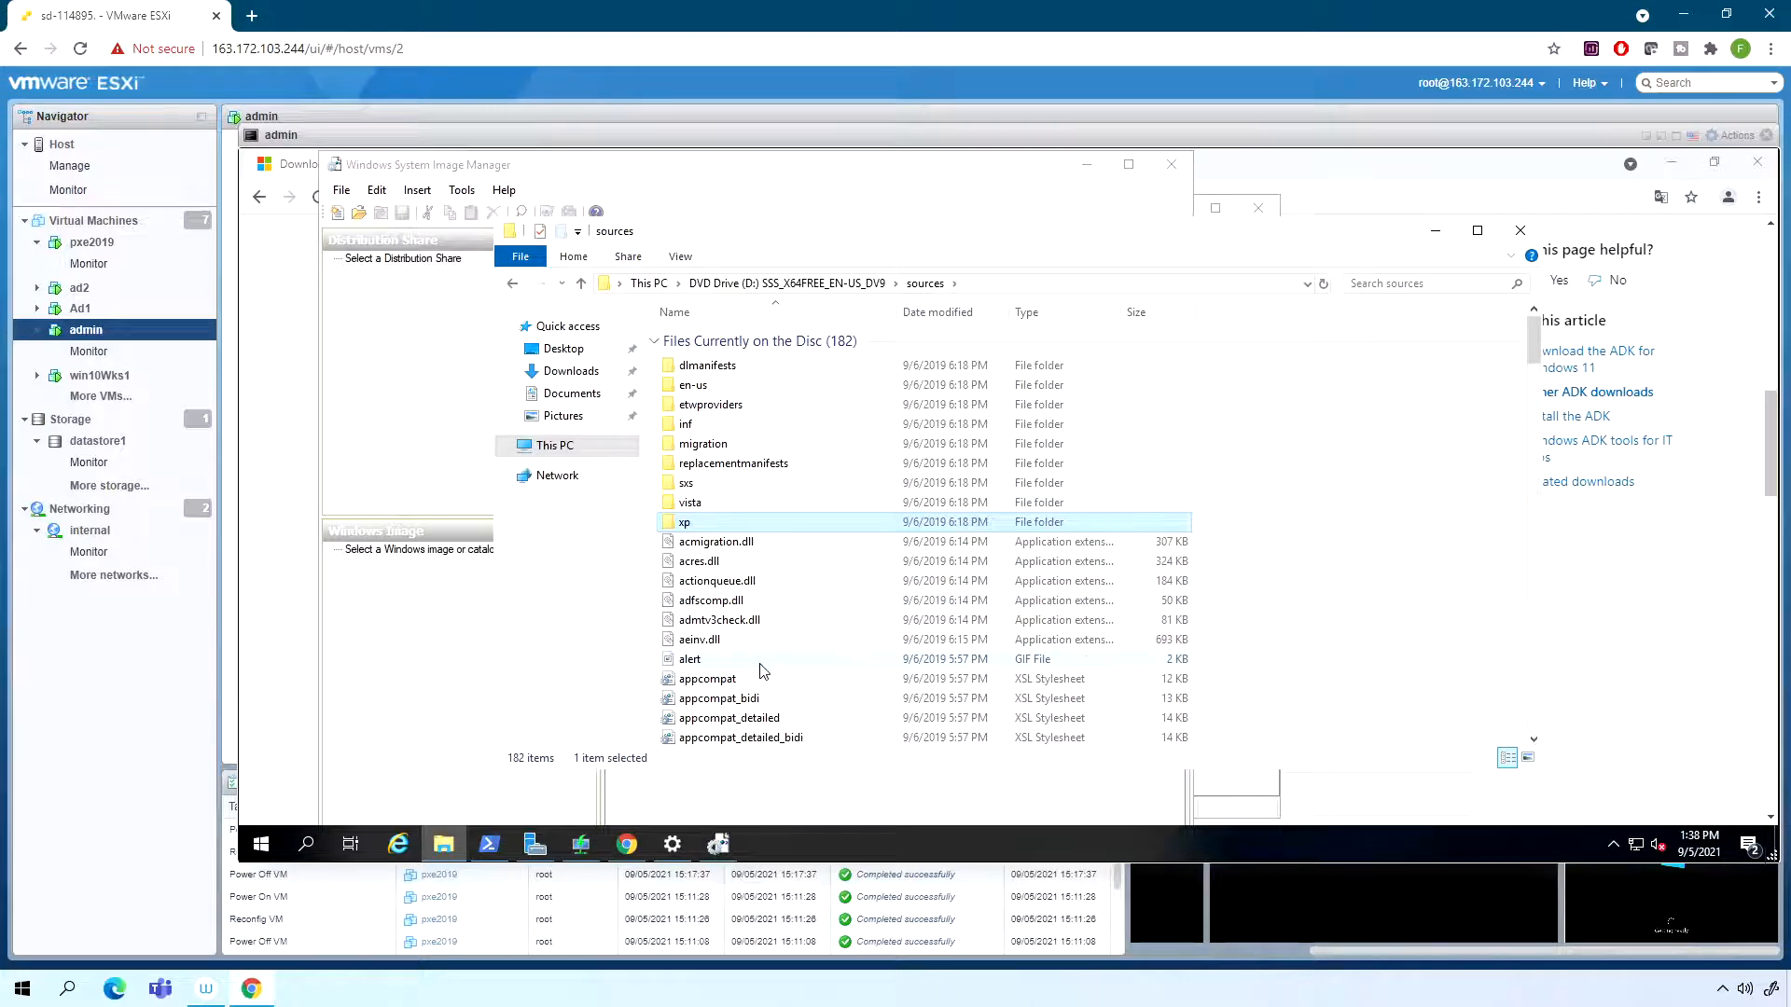
text(ins)
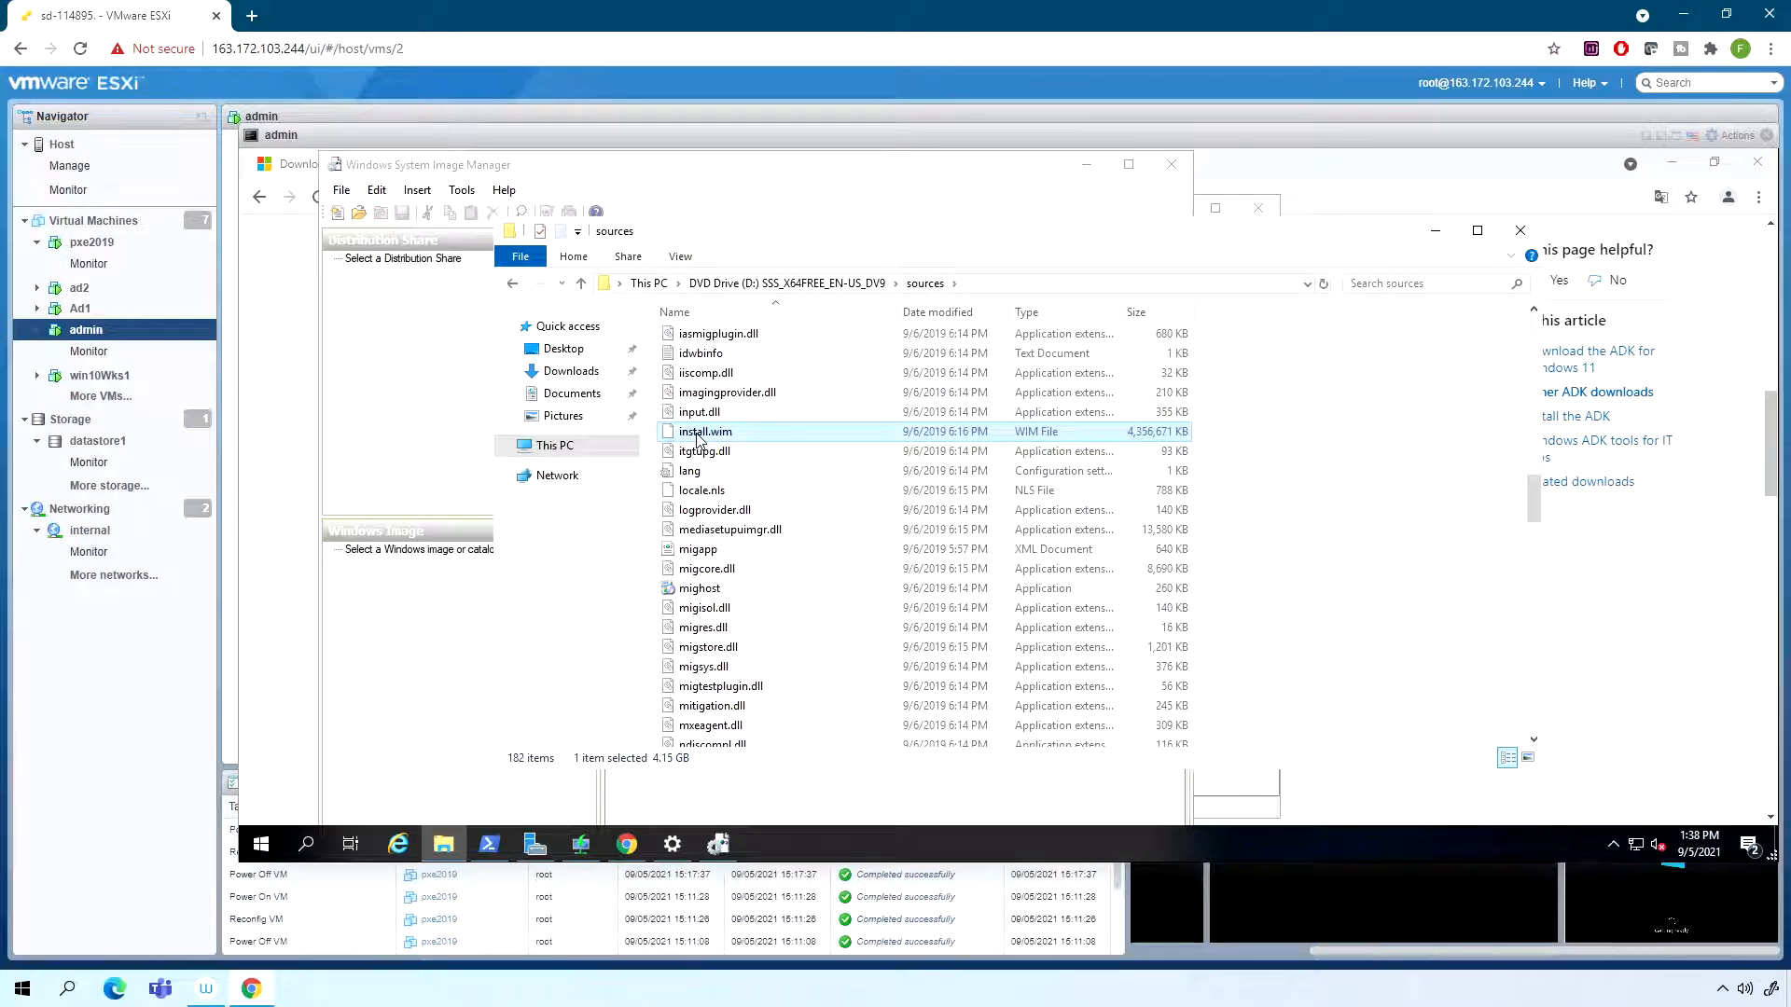
- Copy all files and folders from the root of DVD drive D:
click(552, 445)
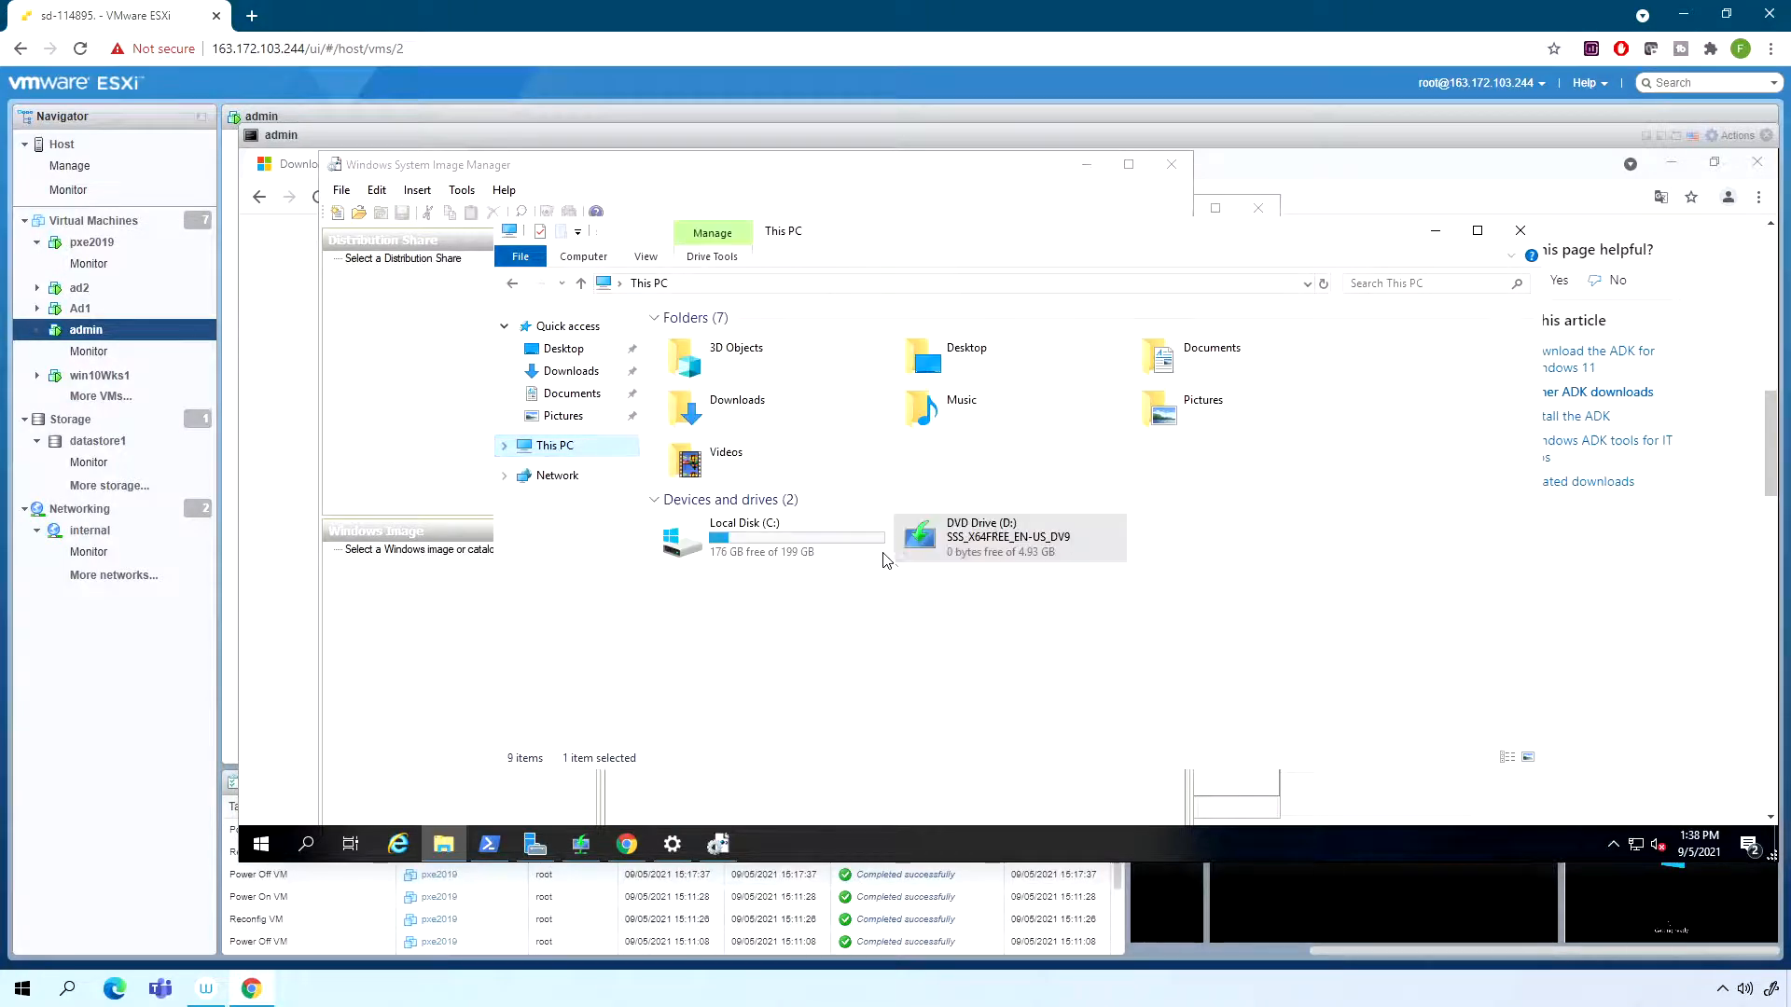
right_click(957, 538)
click(1005, 551)
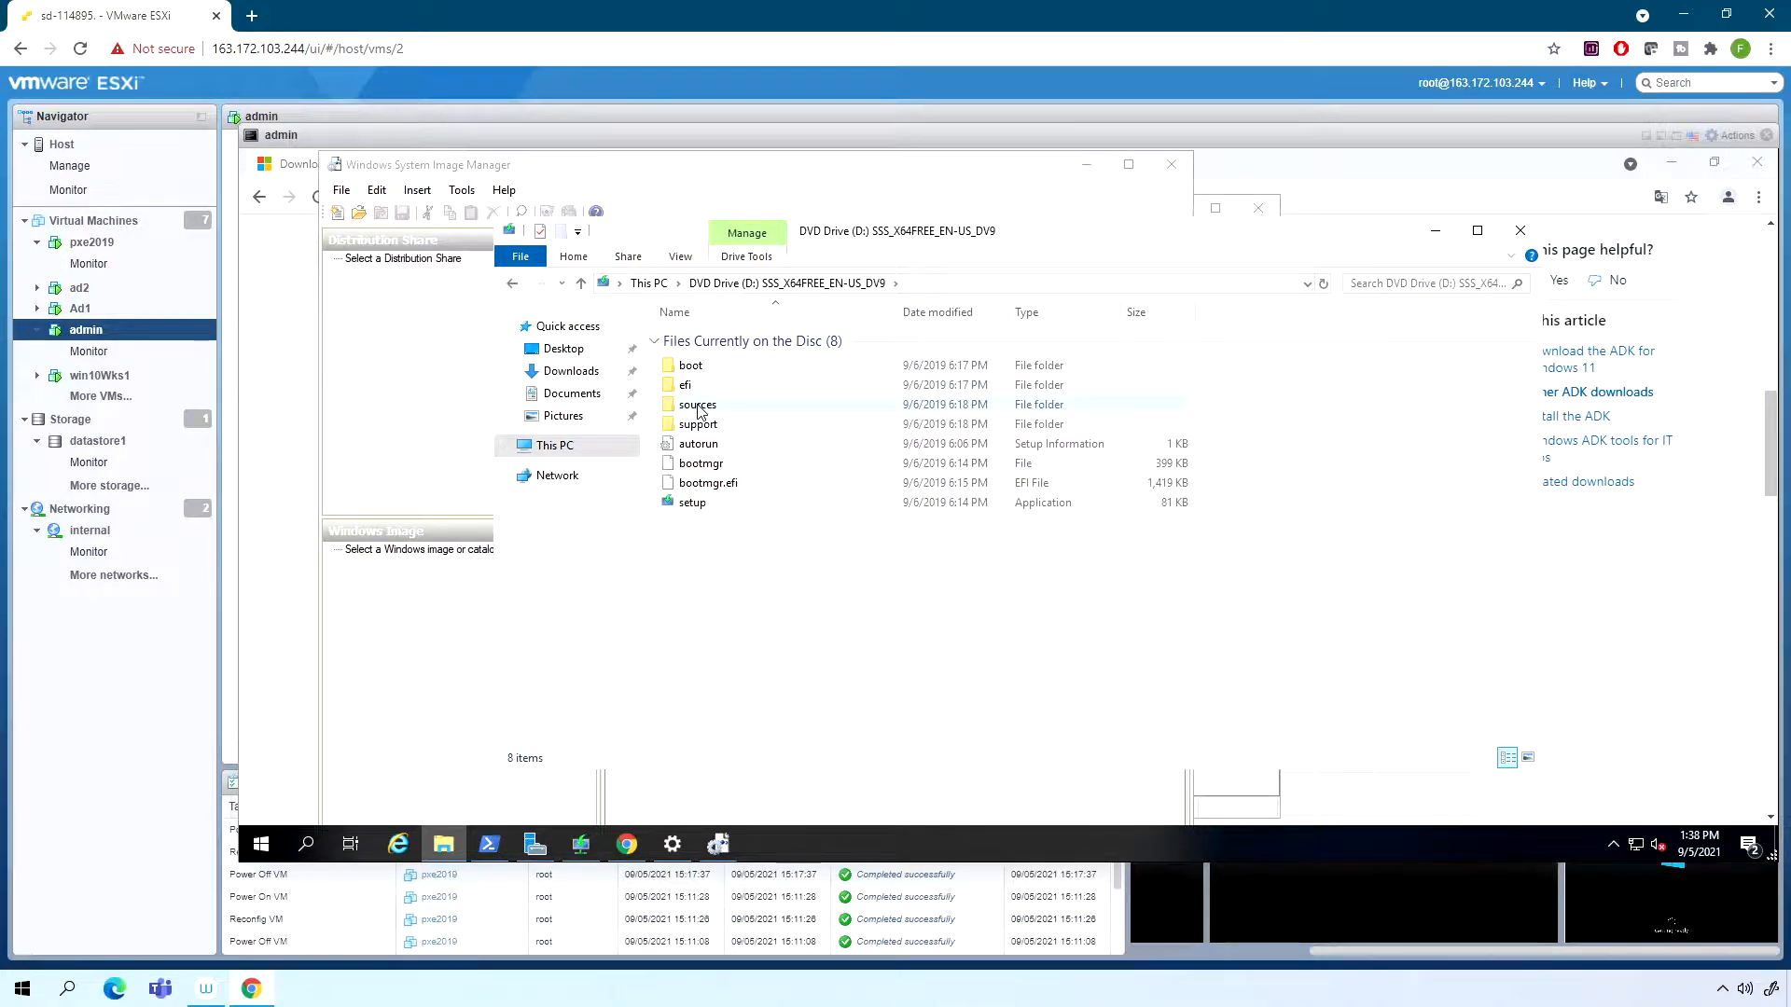
key(ctrl+a)
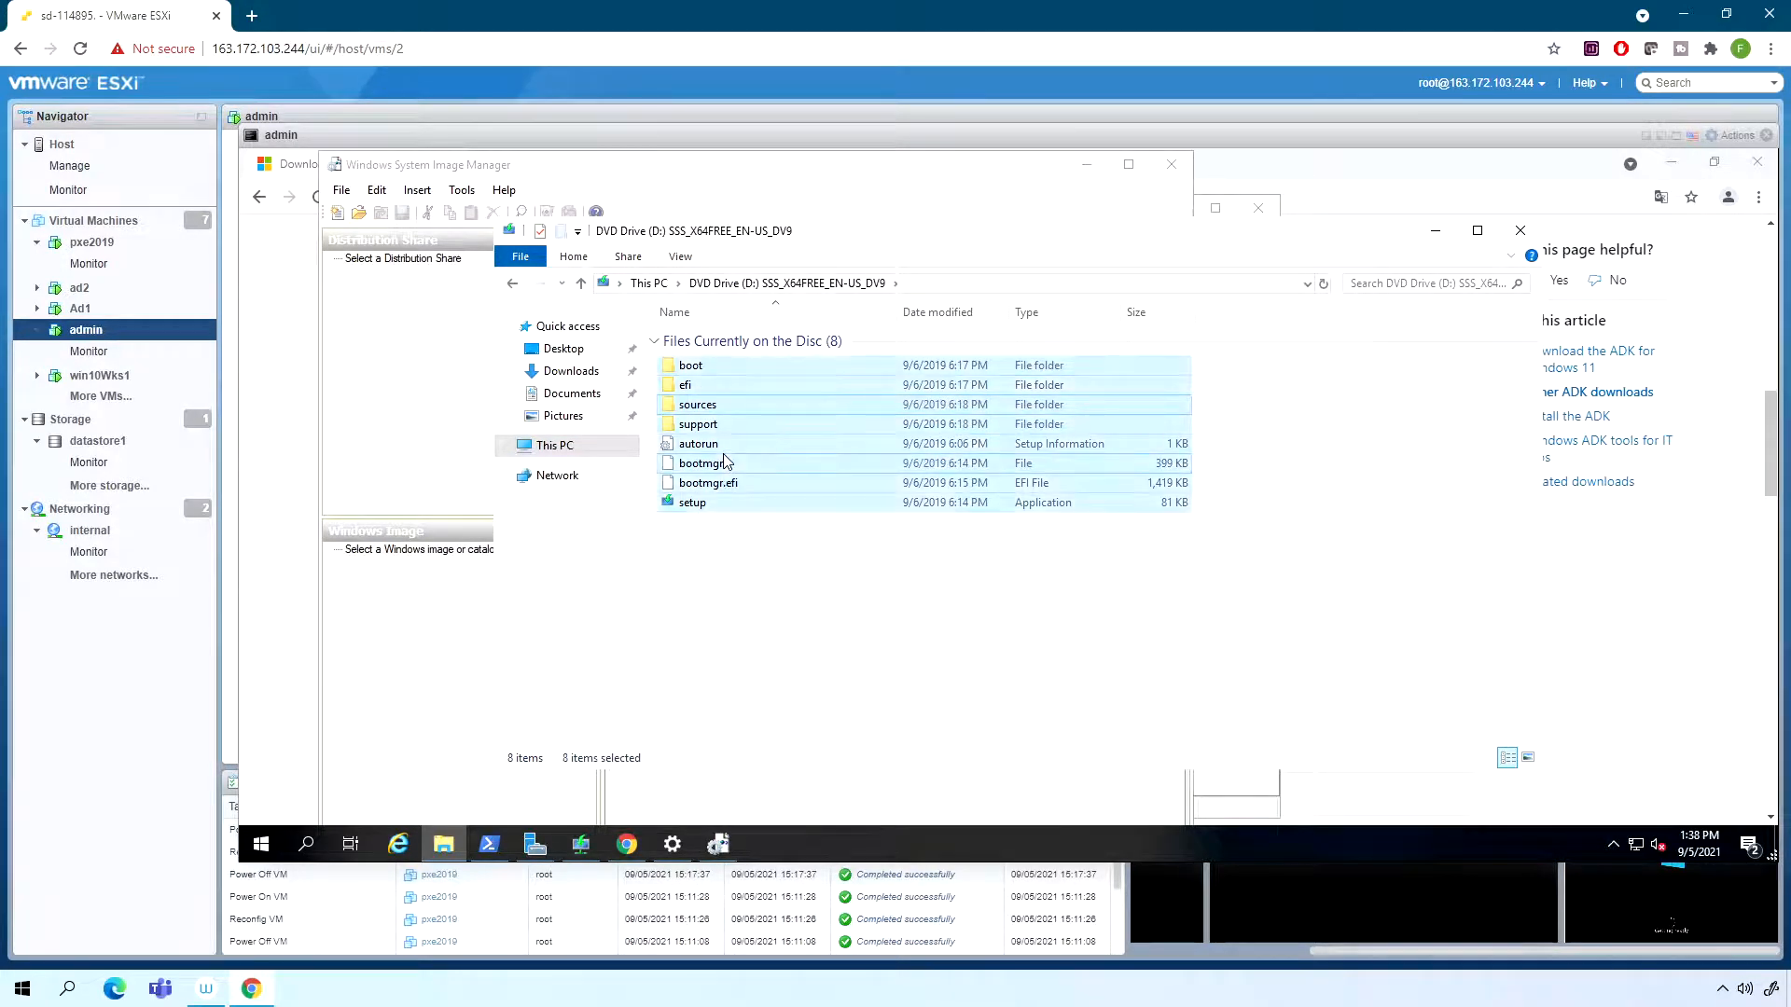
- Create a new folder named 2019 at the root of Local Disk (C:)
click(560, 446)
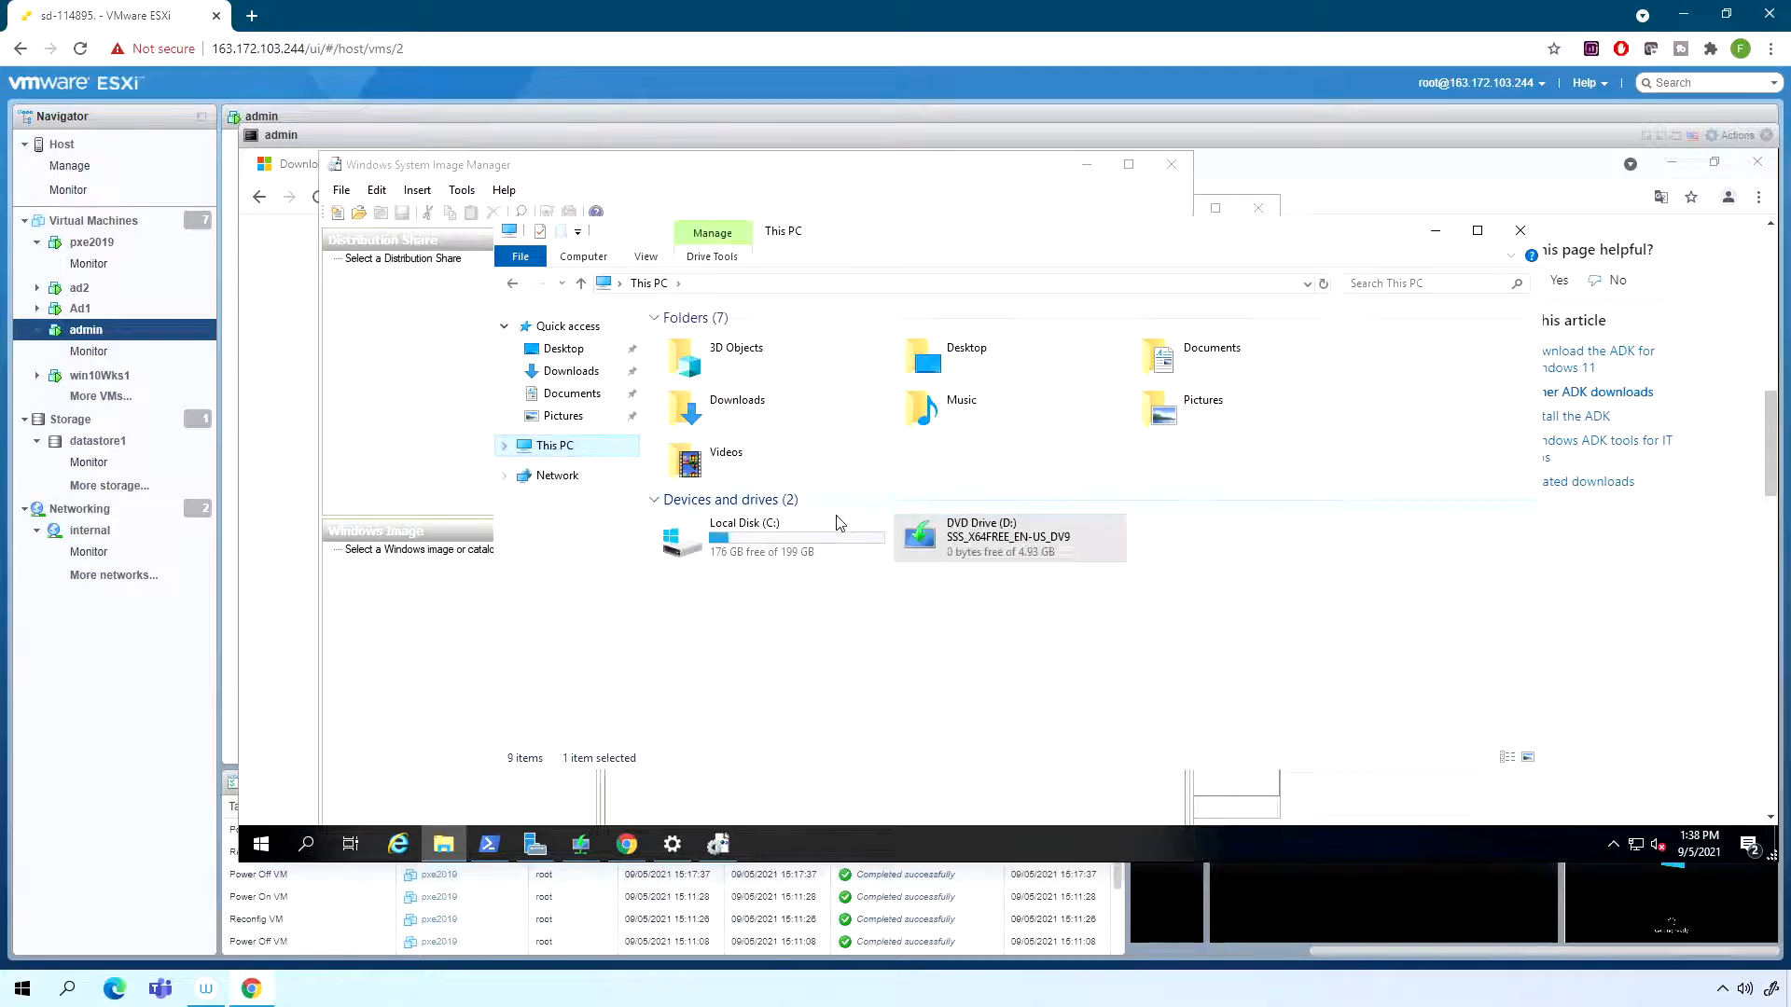
double_click(772, 525)
right_click(766, 520)
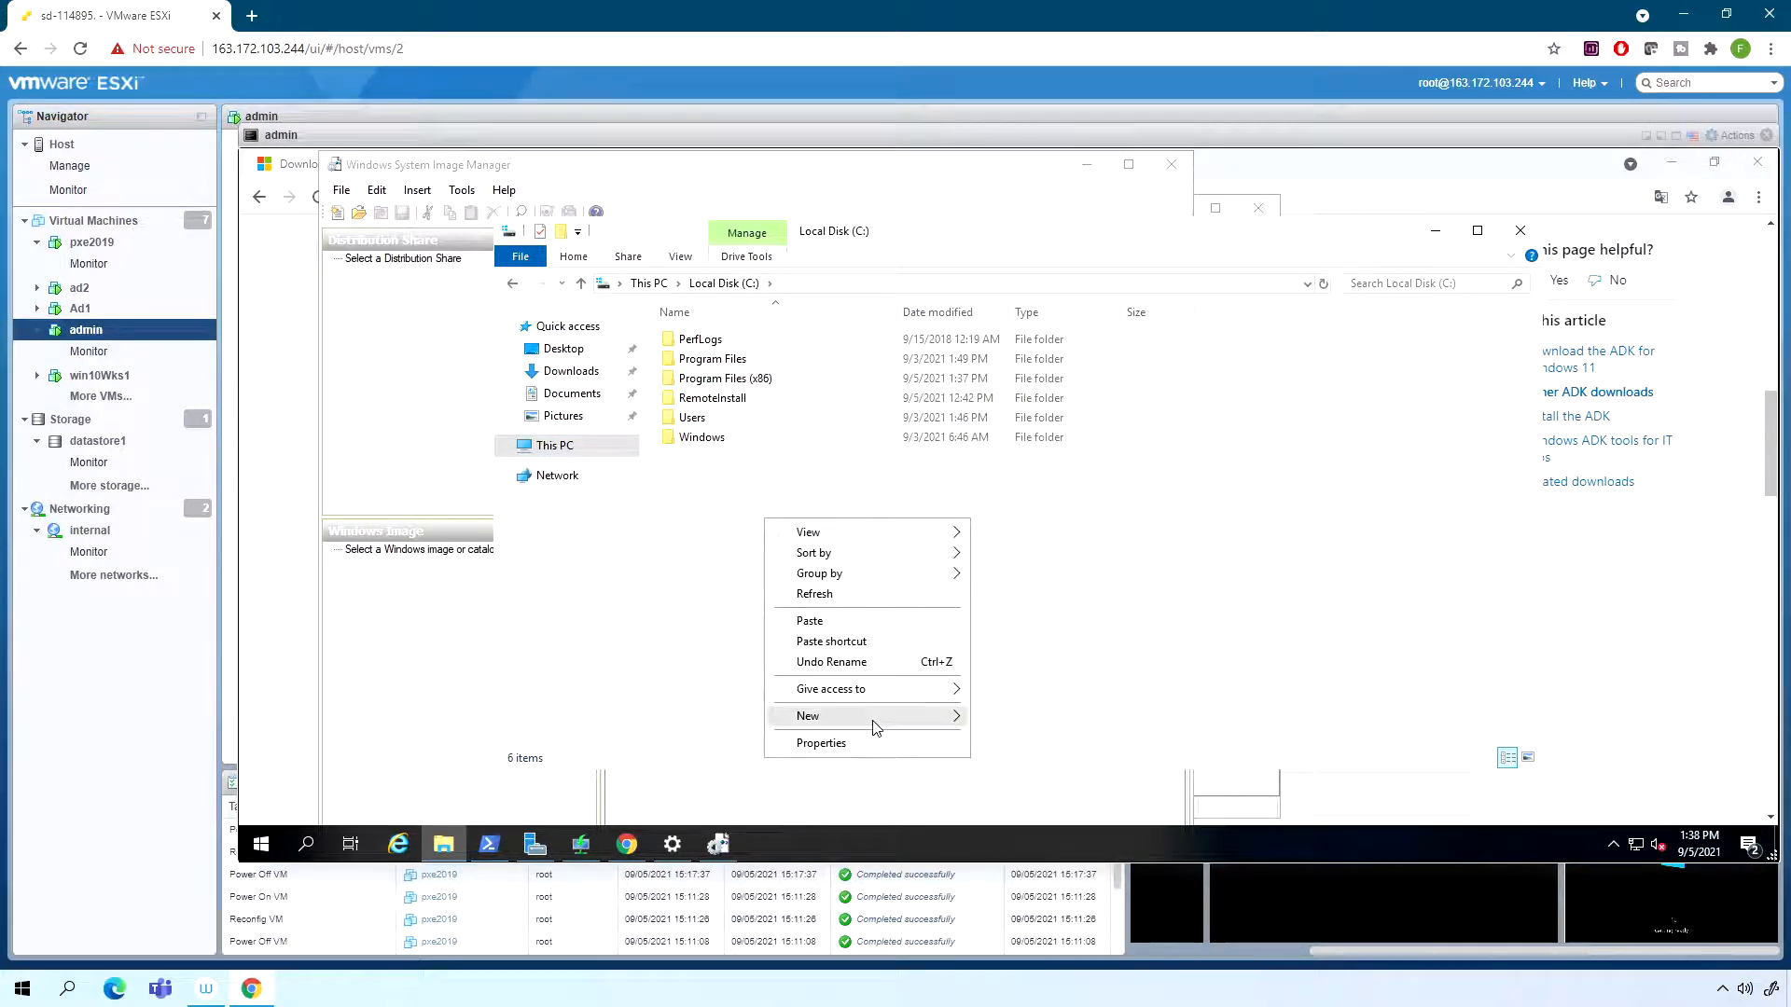
mouse_move(876, 727)
click(1025, 724)
text(2019)
key(Return)
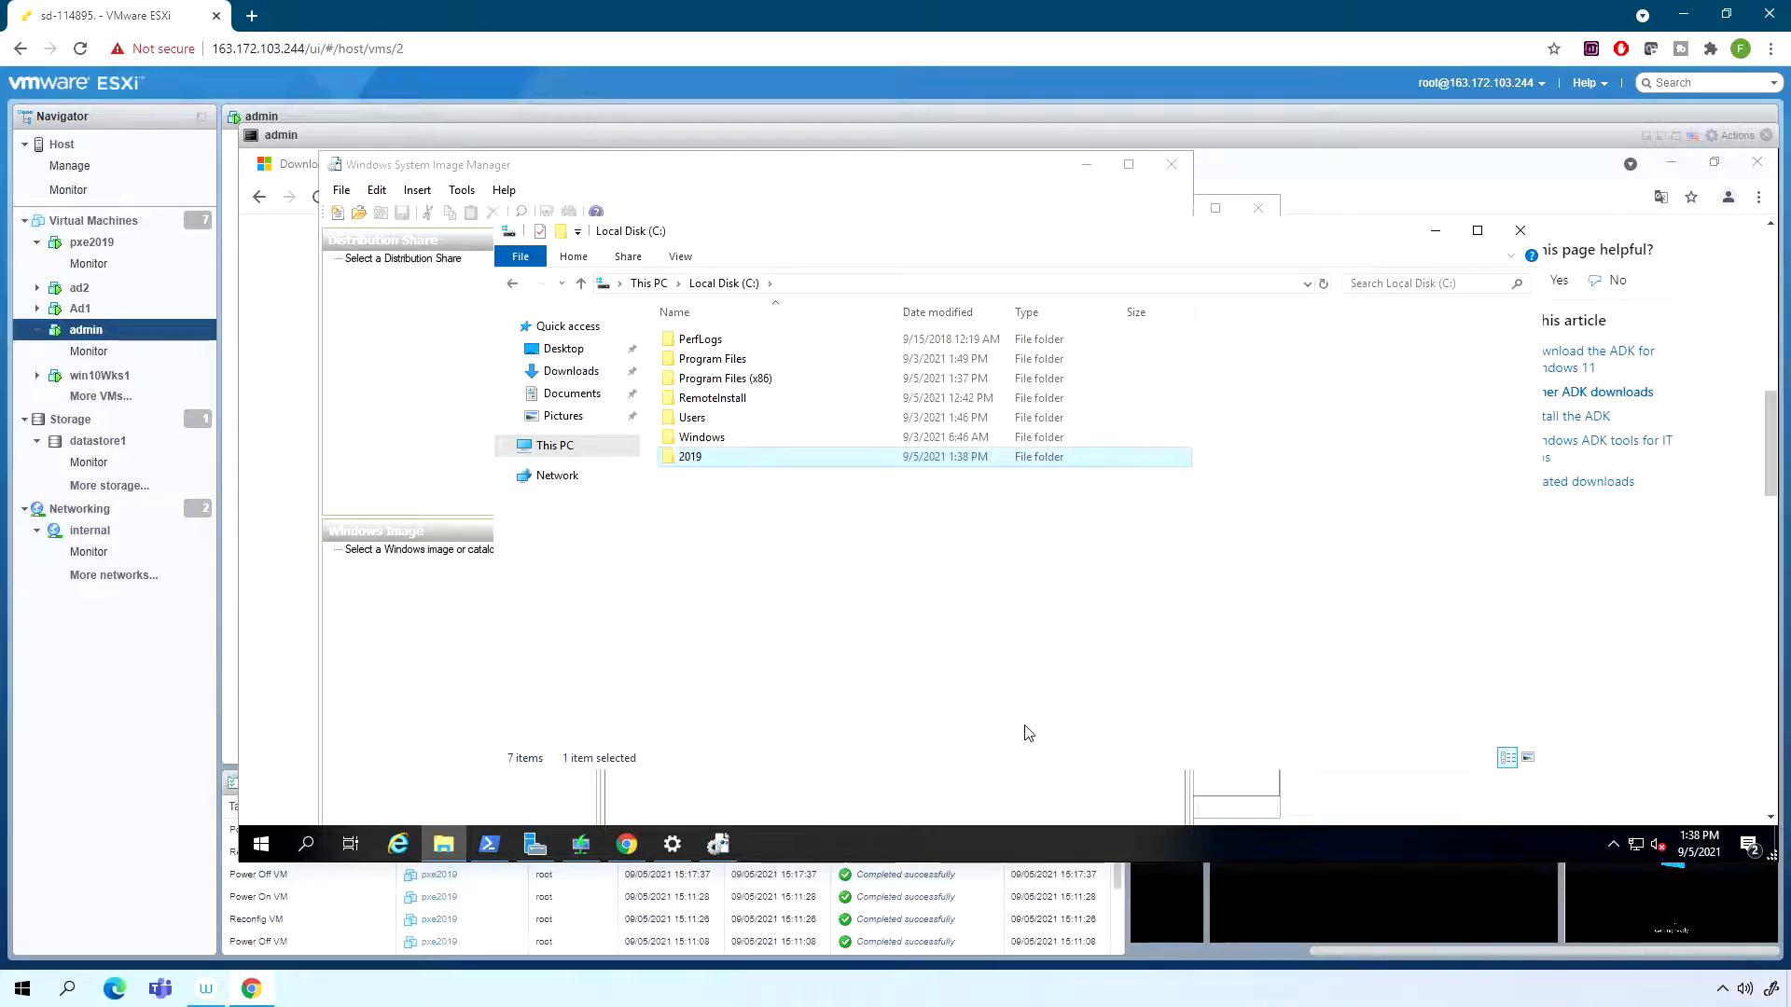
- Paste the copied DVD contents into the C:\2019 folder
key(Return)
key(ctrl+v)
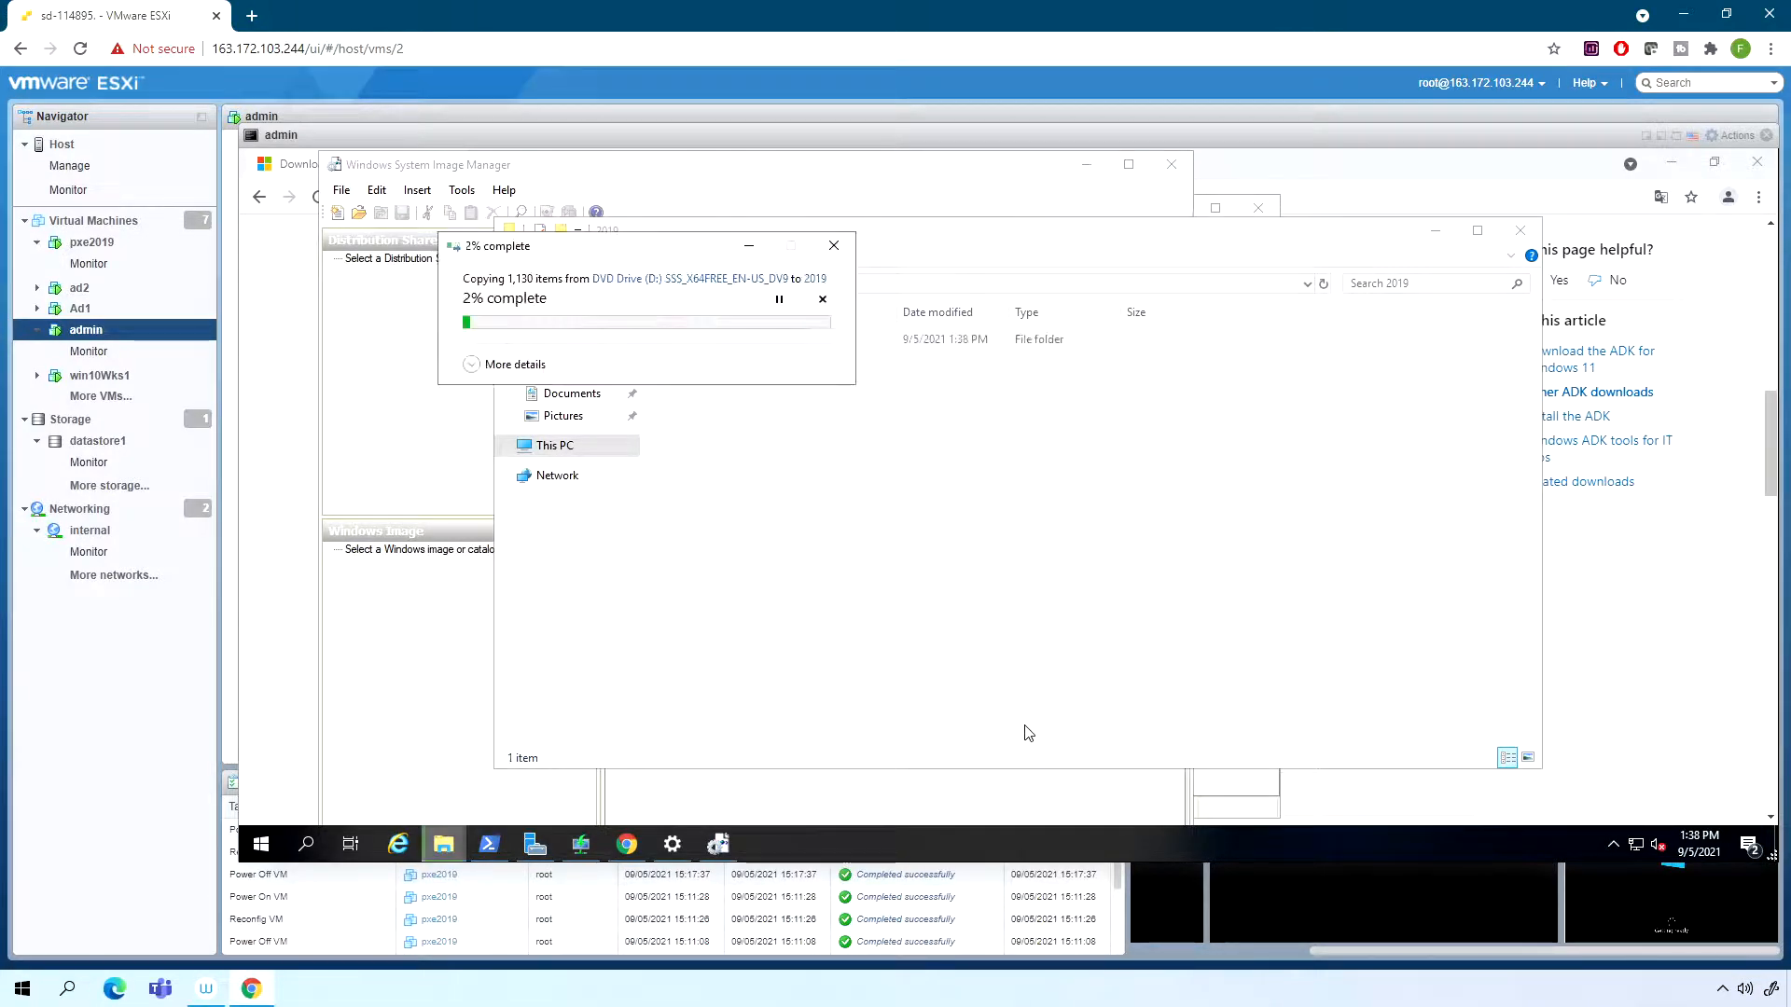
drag(611, 248, 1111, 440)
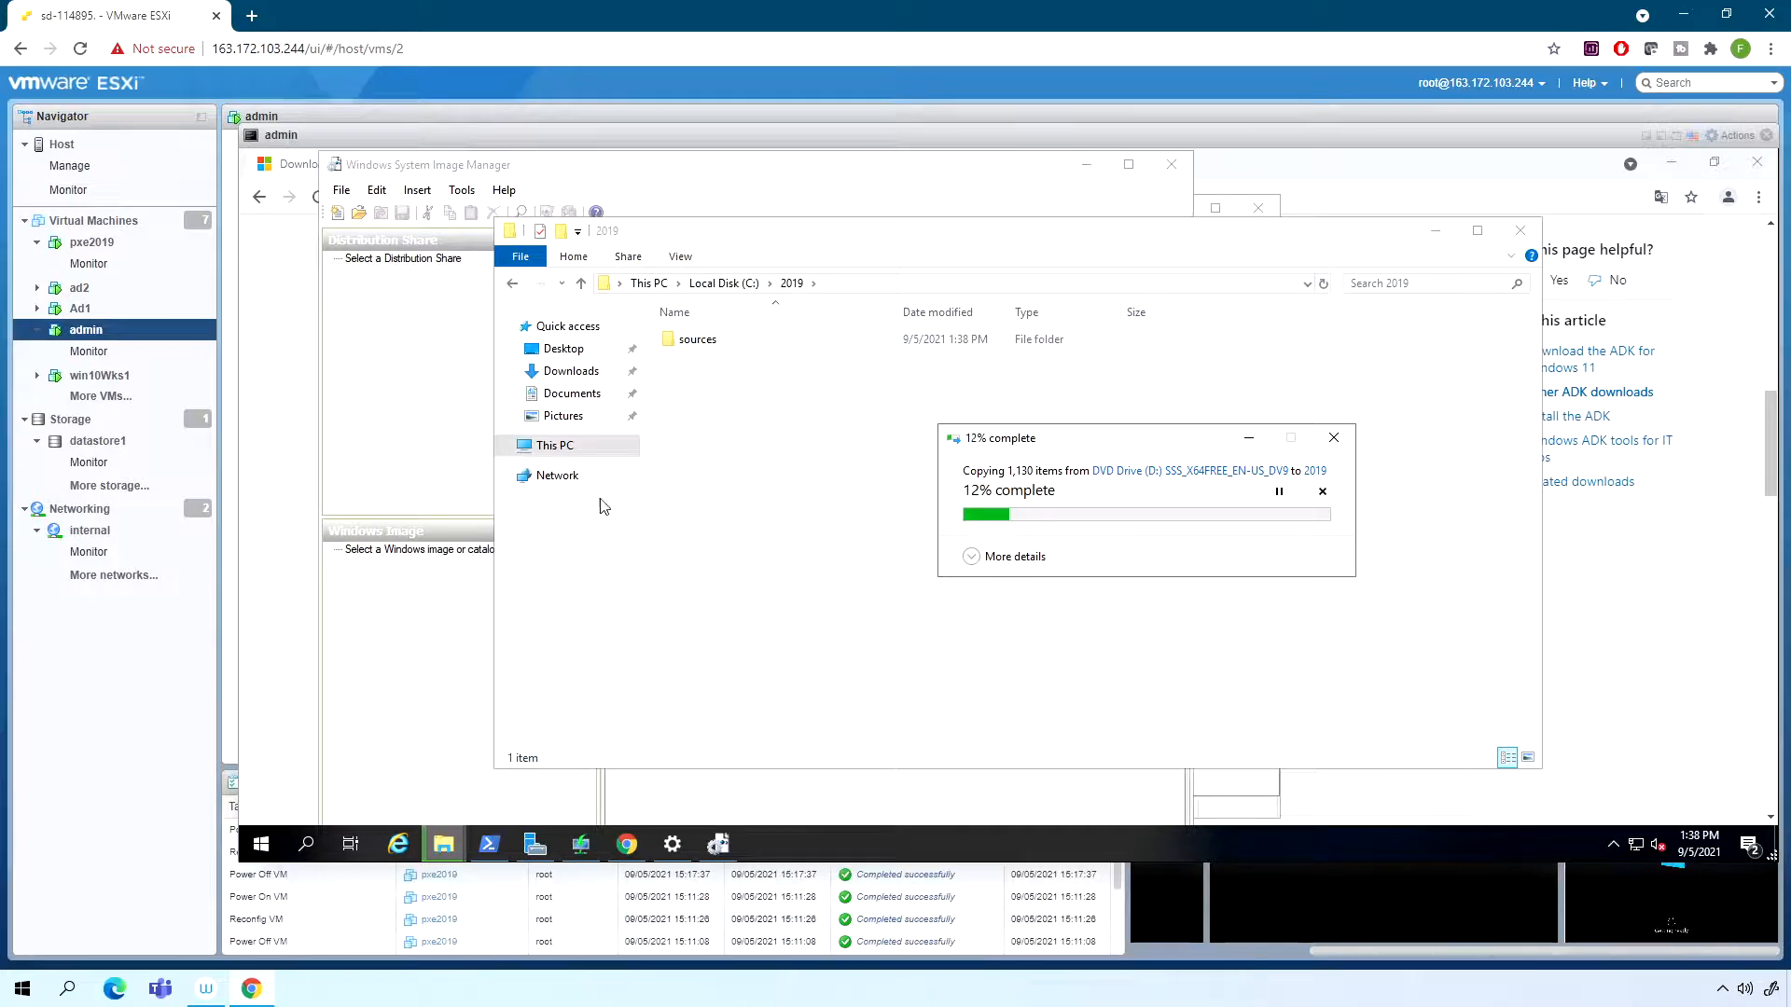
drag(1000, 441, 901, 419)
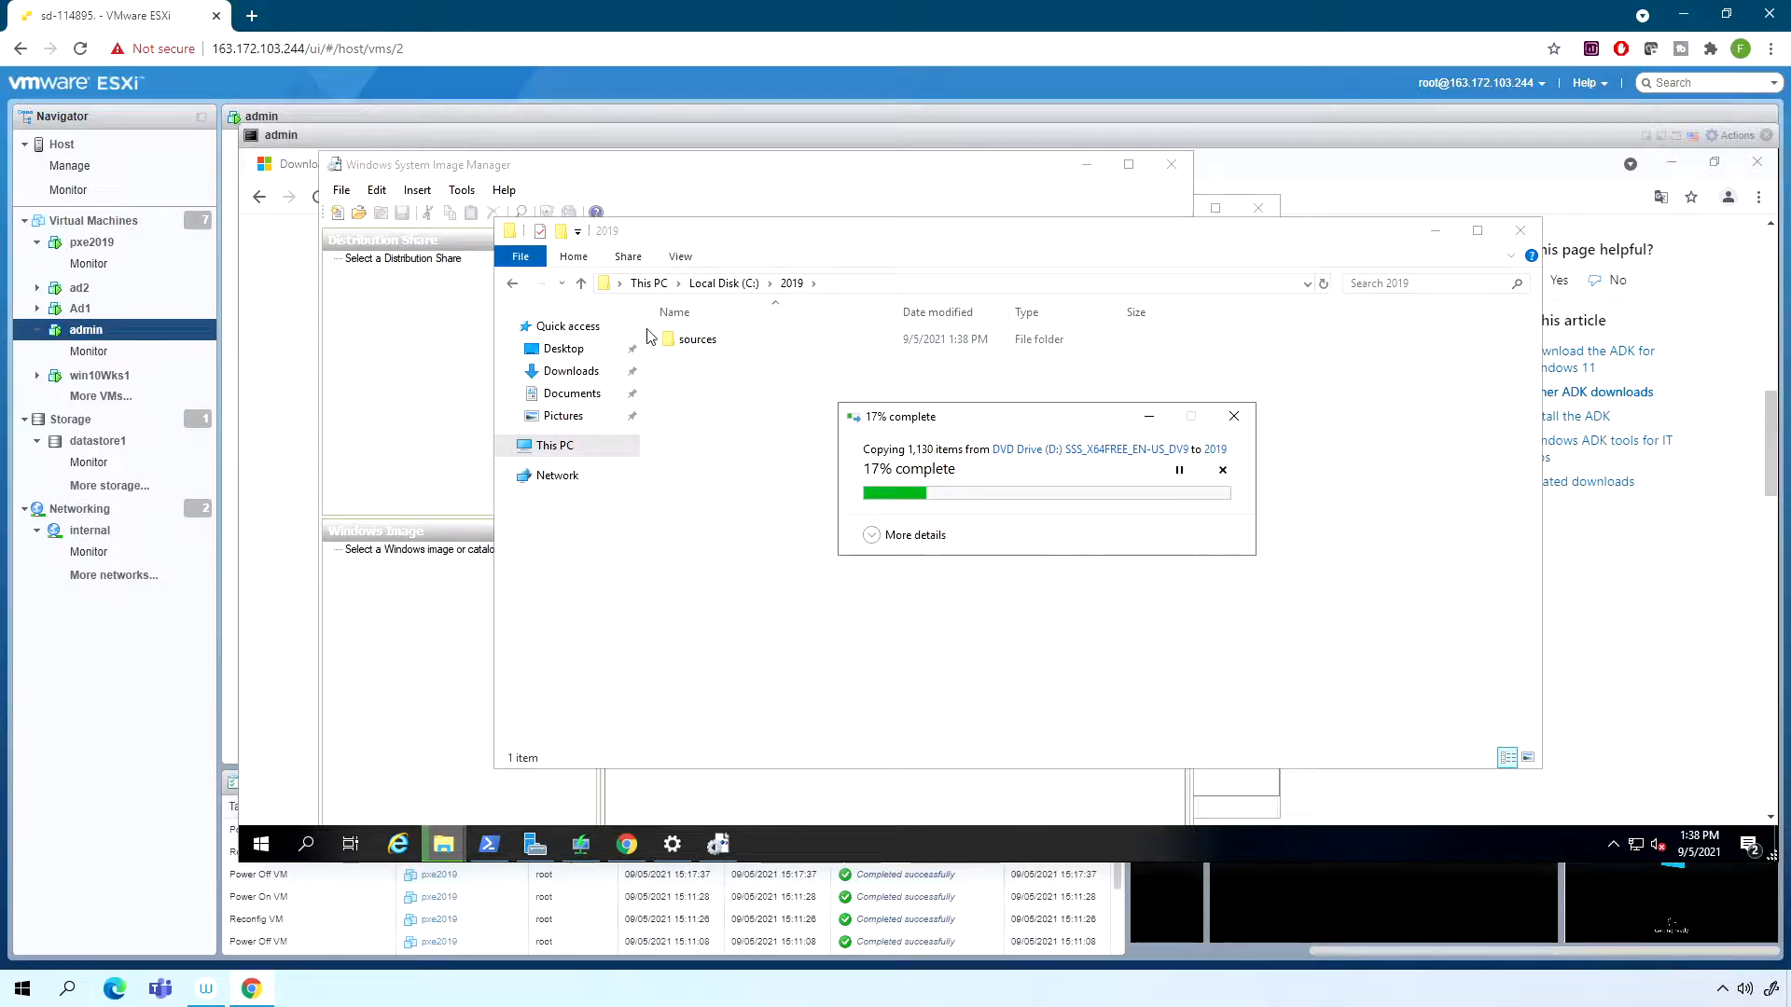
- Check the files arriving in C:\2019\sources and bring the copy progress window back into view
double_click(691, 343)
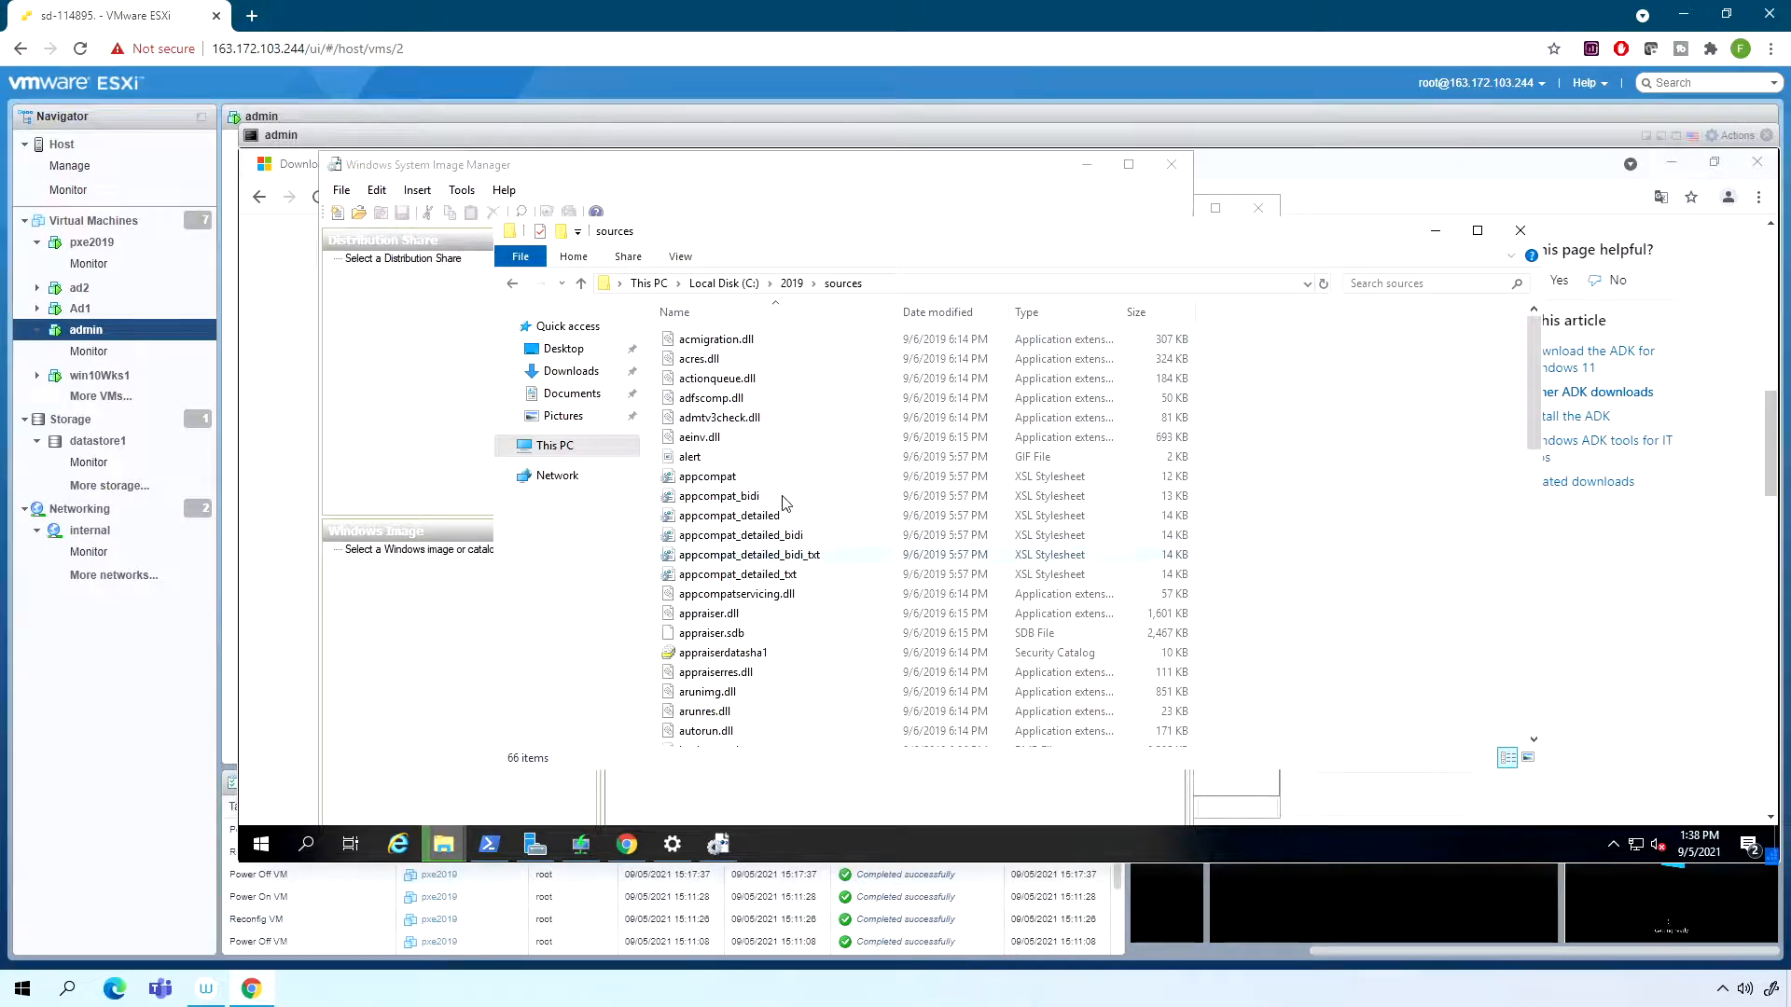
scroll(789, 467, down, 9)
scroll(789, 459, up, 9)
click(511, 285)
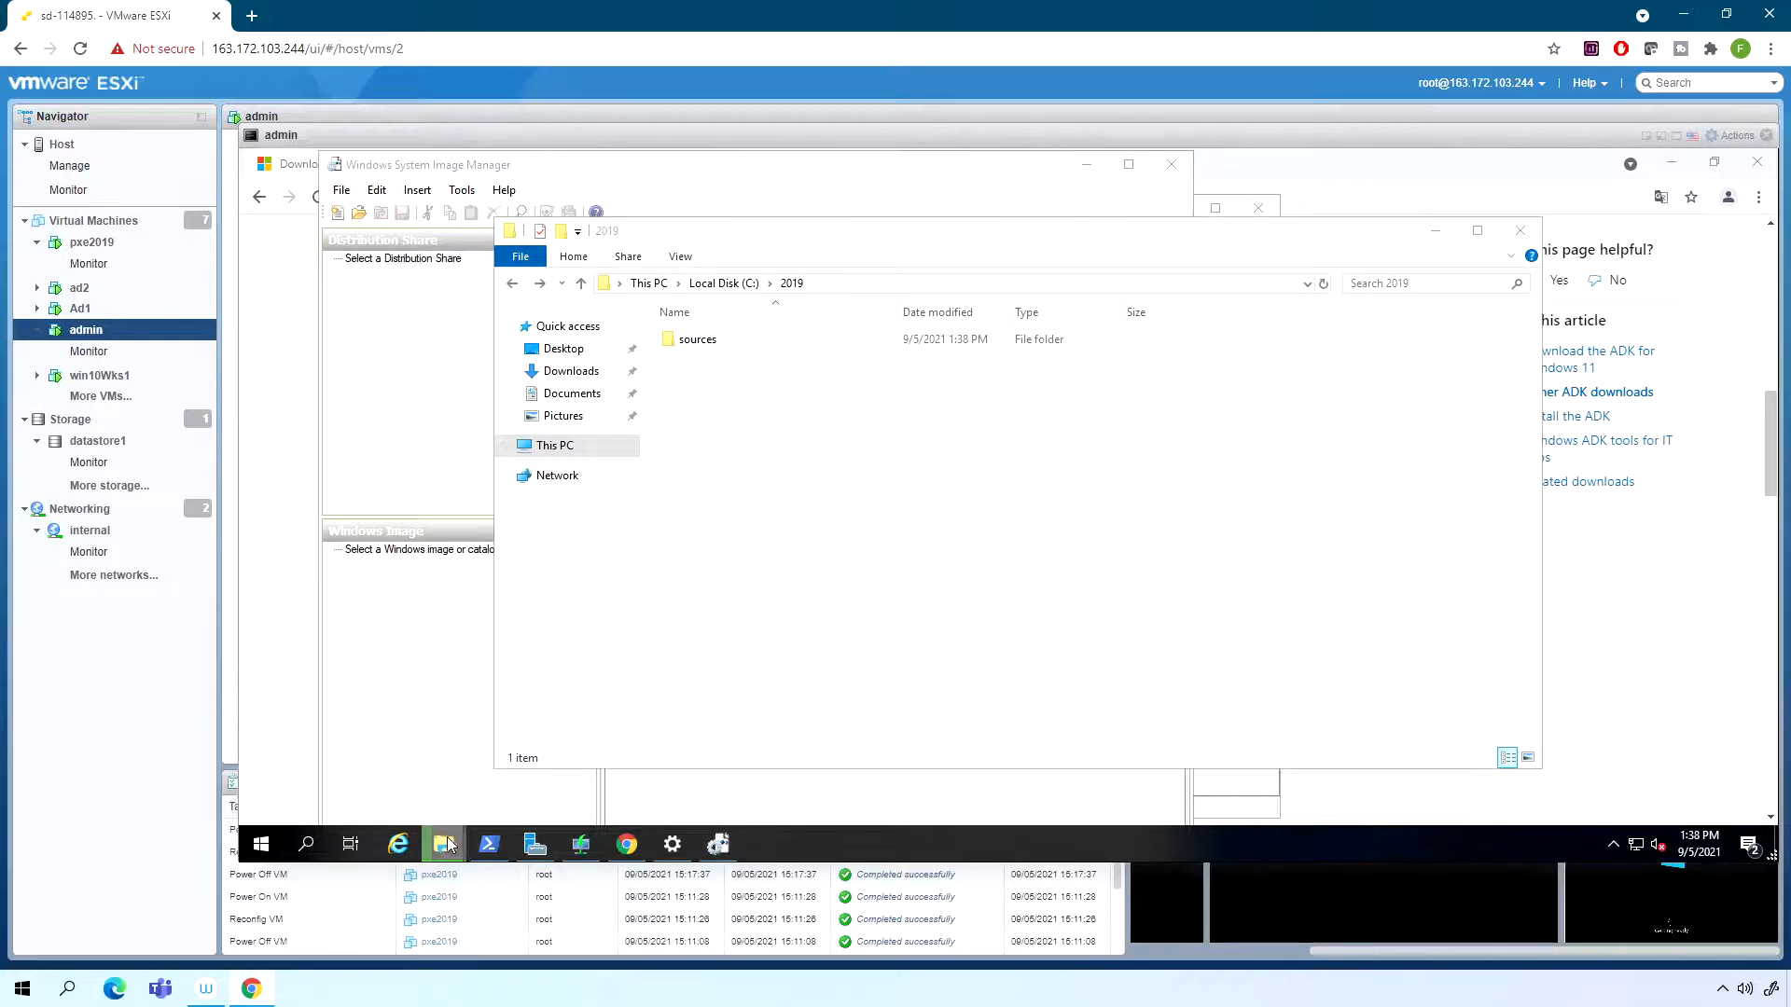
click(569, 730)
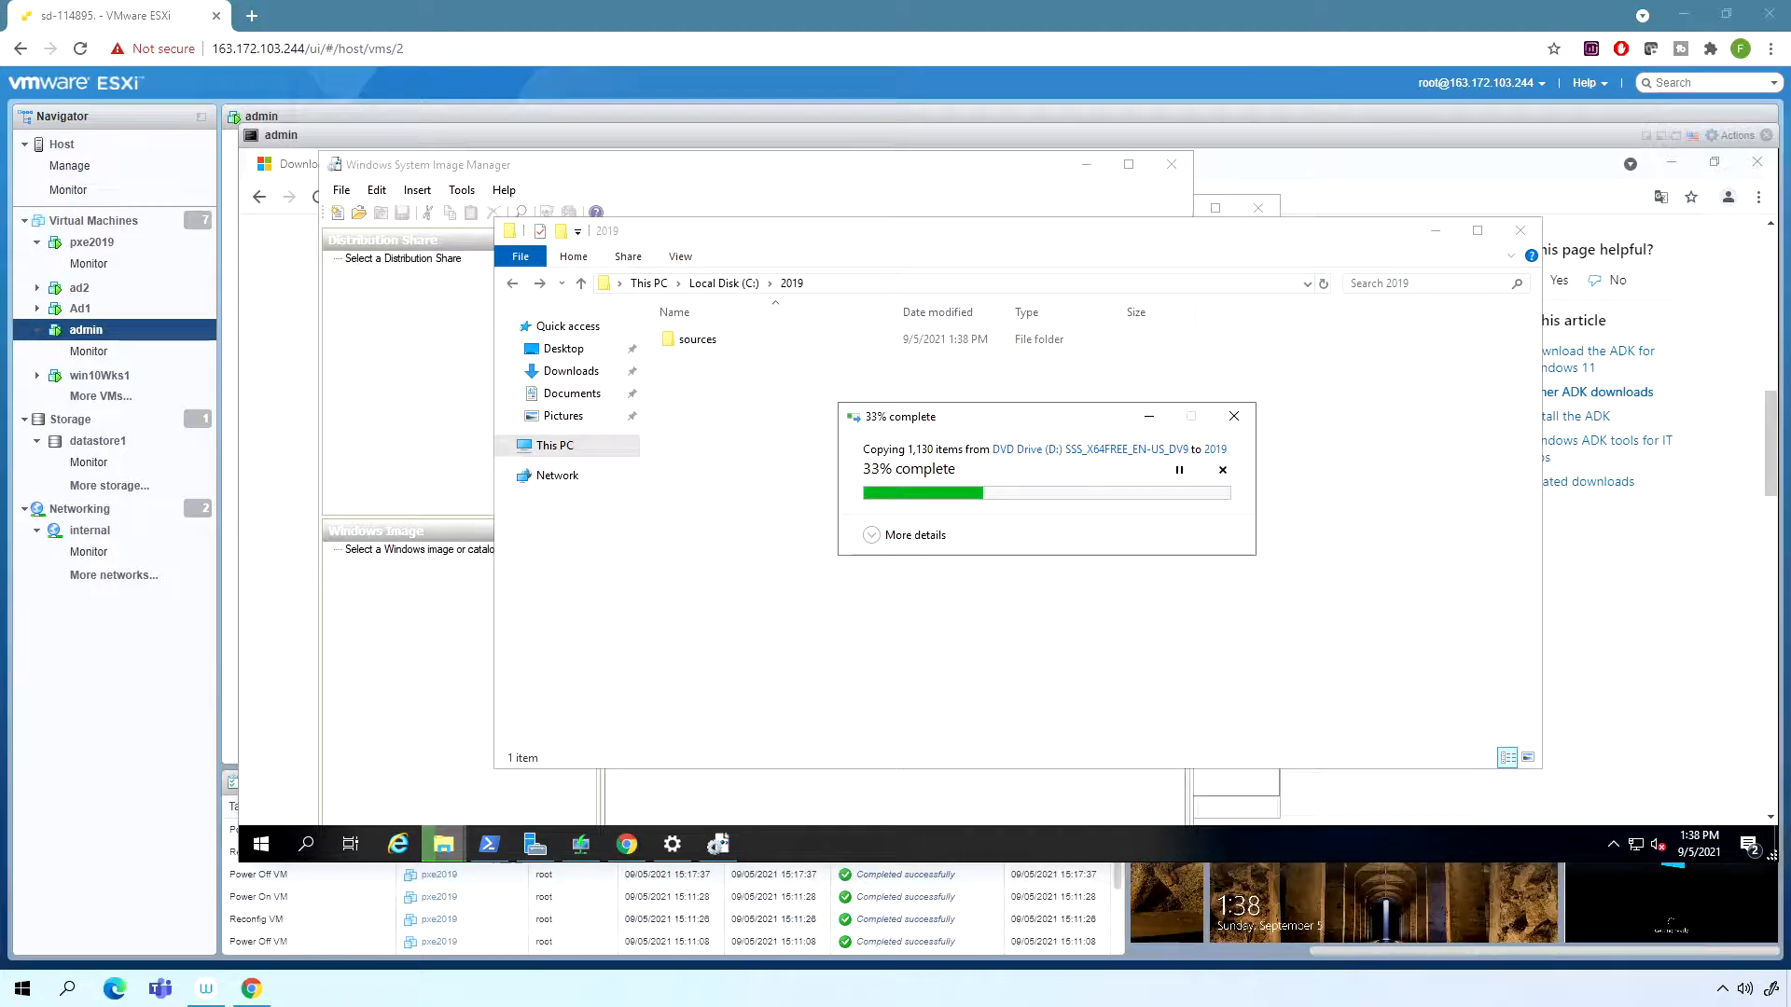
- In Windows System Image Manager, choose install.wim from C:\2019\sources as the Windows image
click(421, 530)
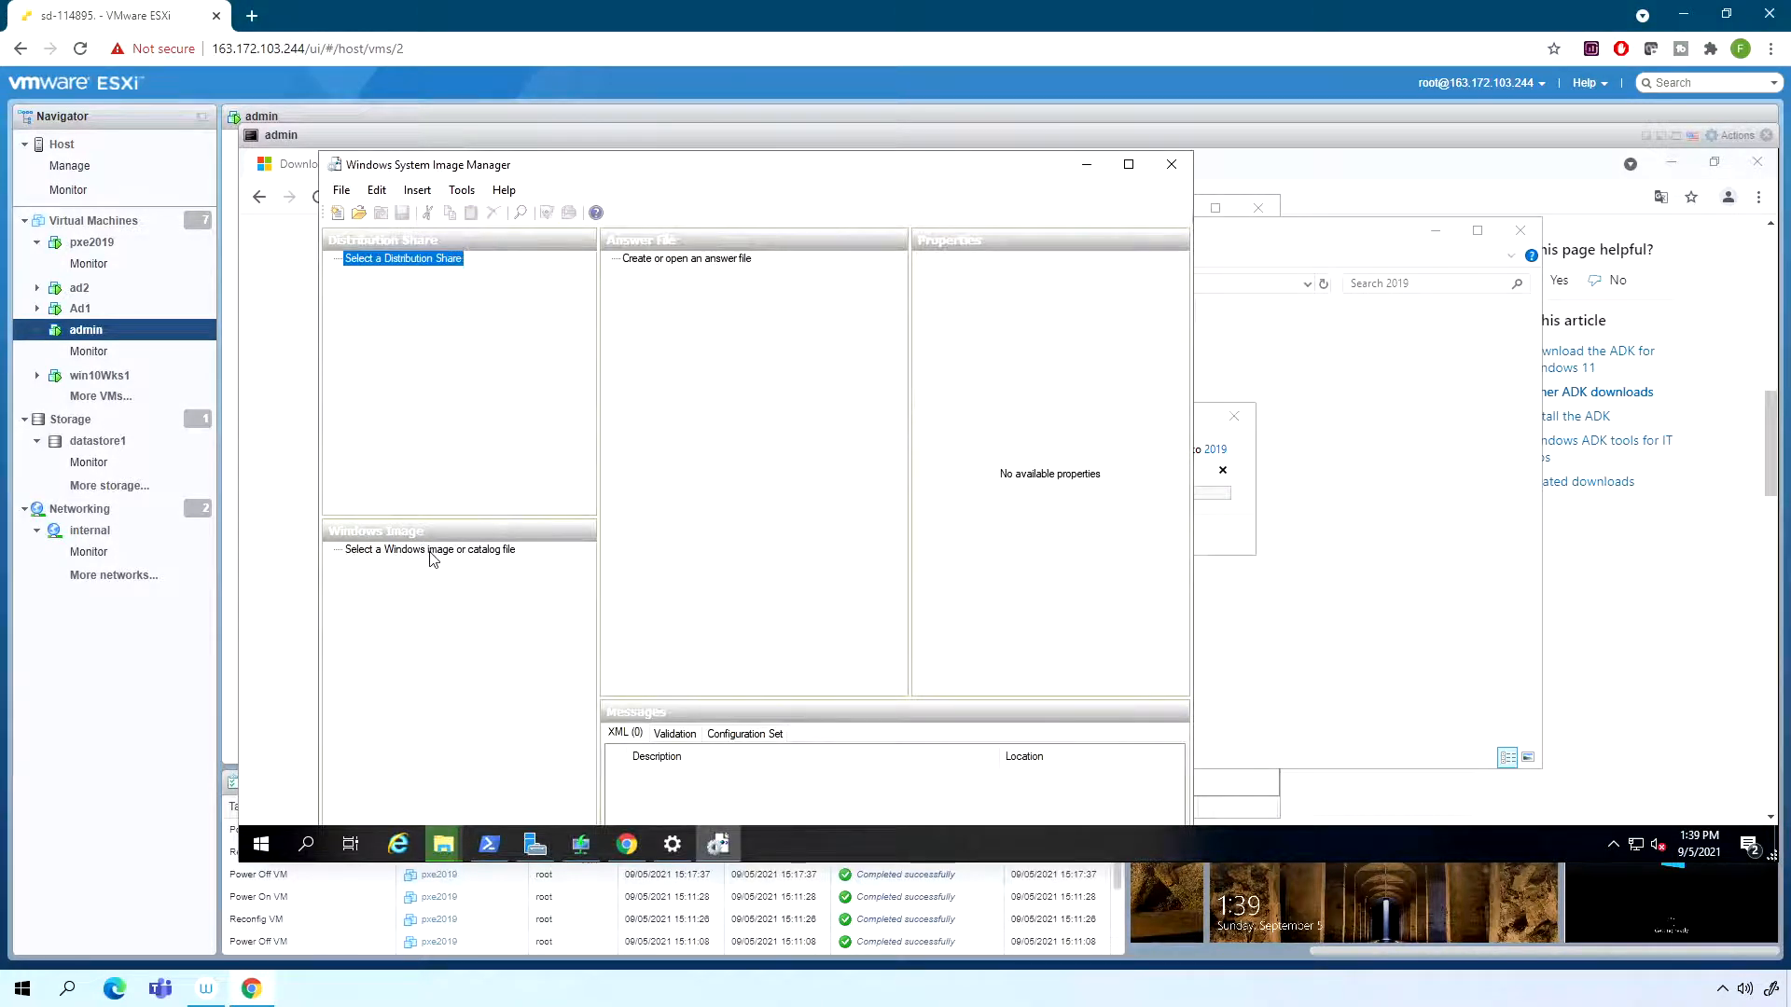
right_click(431, 556)
click(504, 563)
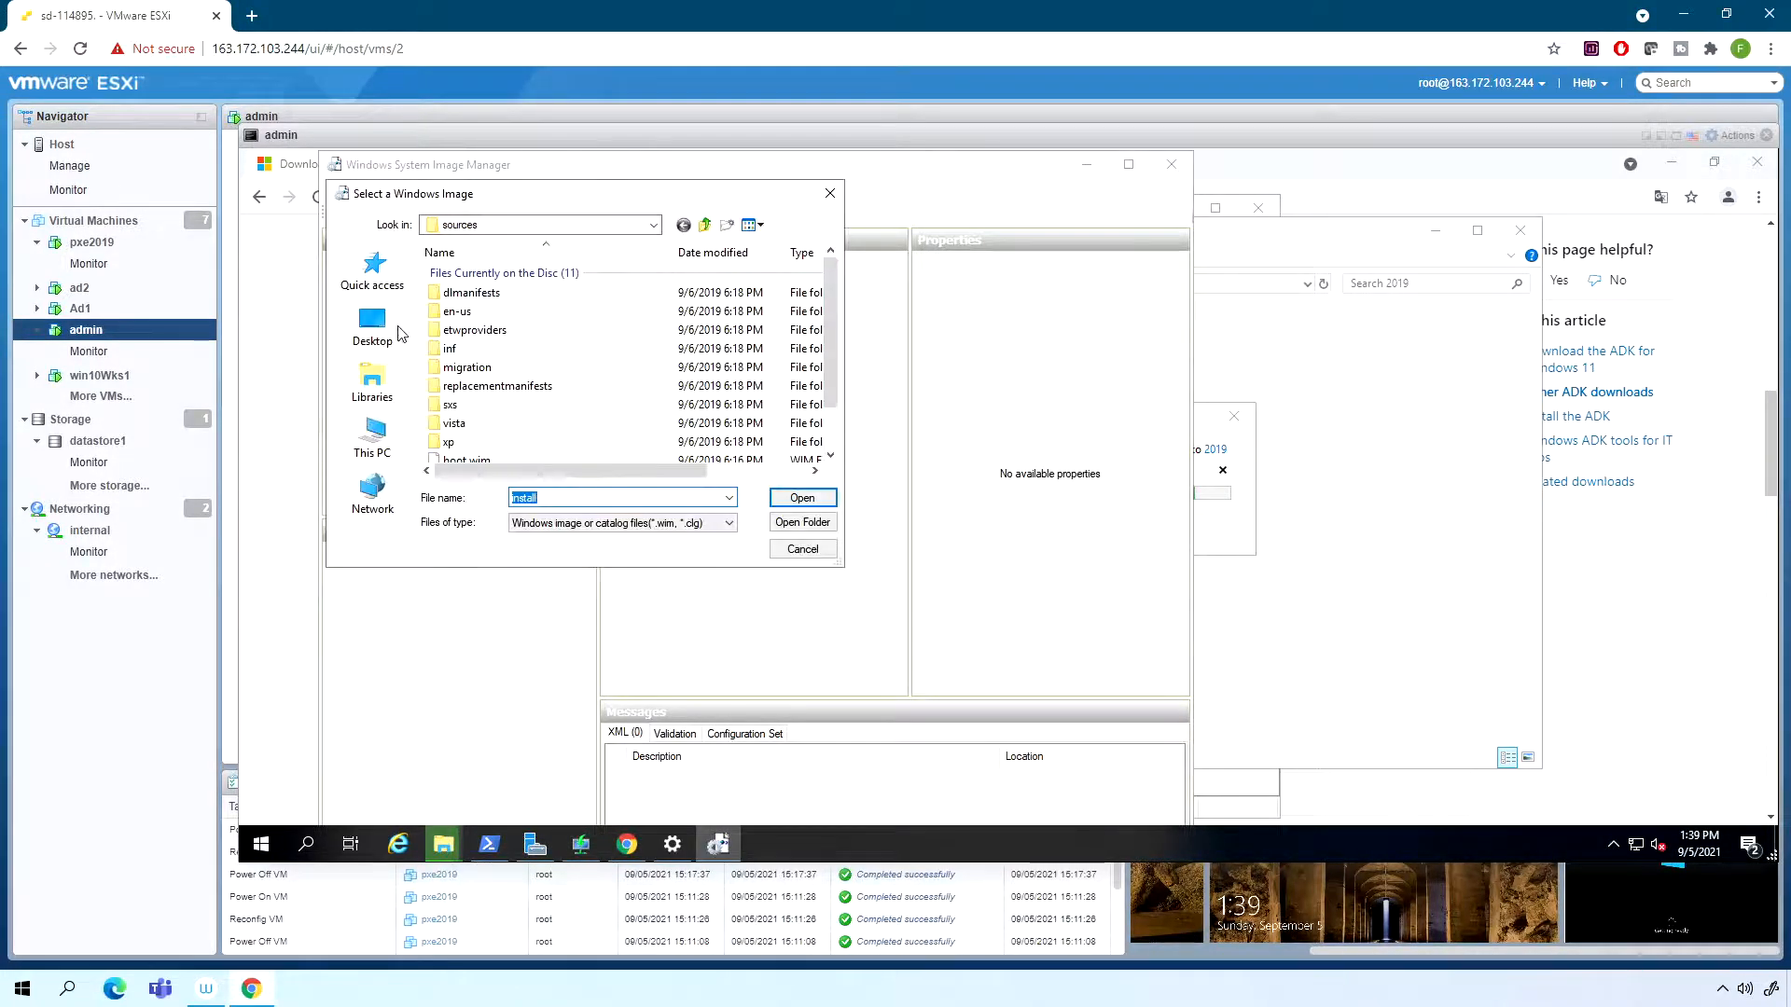
click(372, 434)
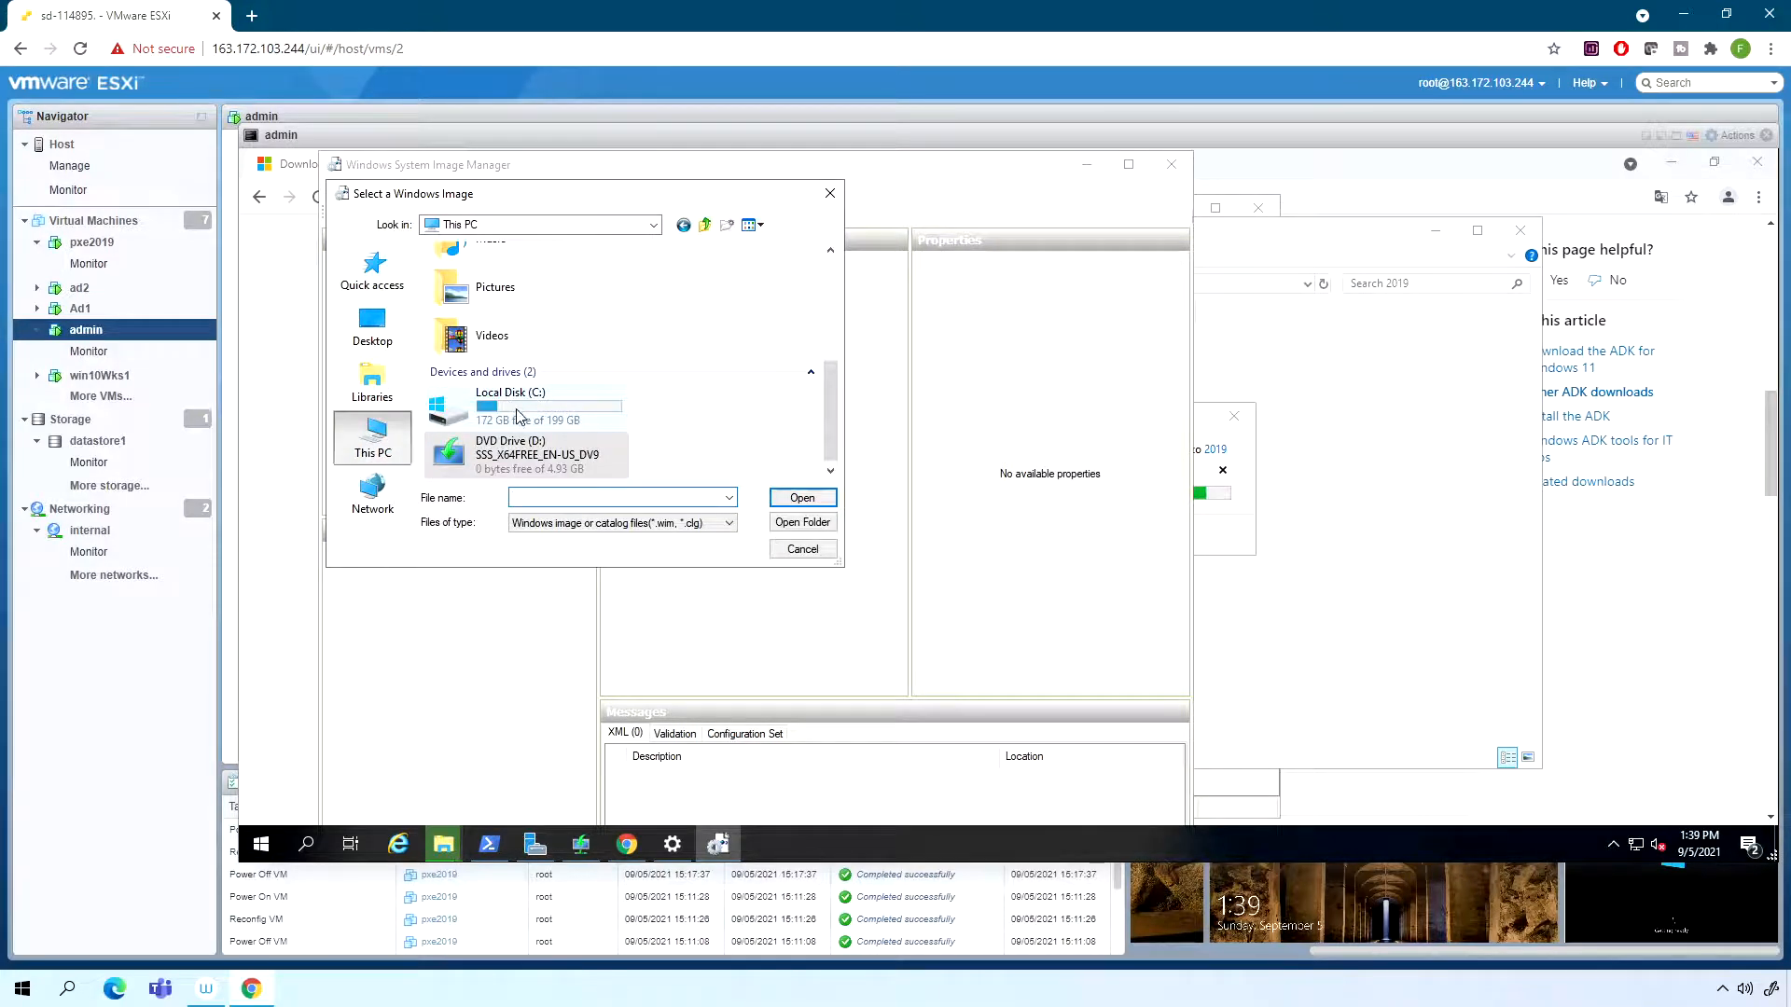
scroll(522, 345, down, 3)
click(533, 410)
scroll(514, 339, down, 3)
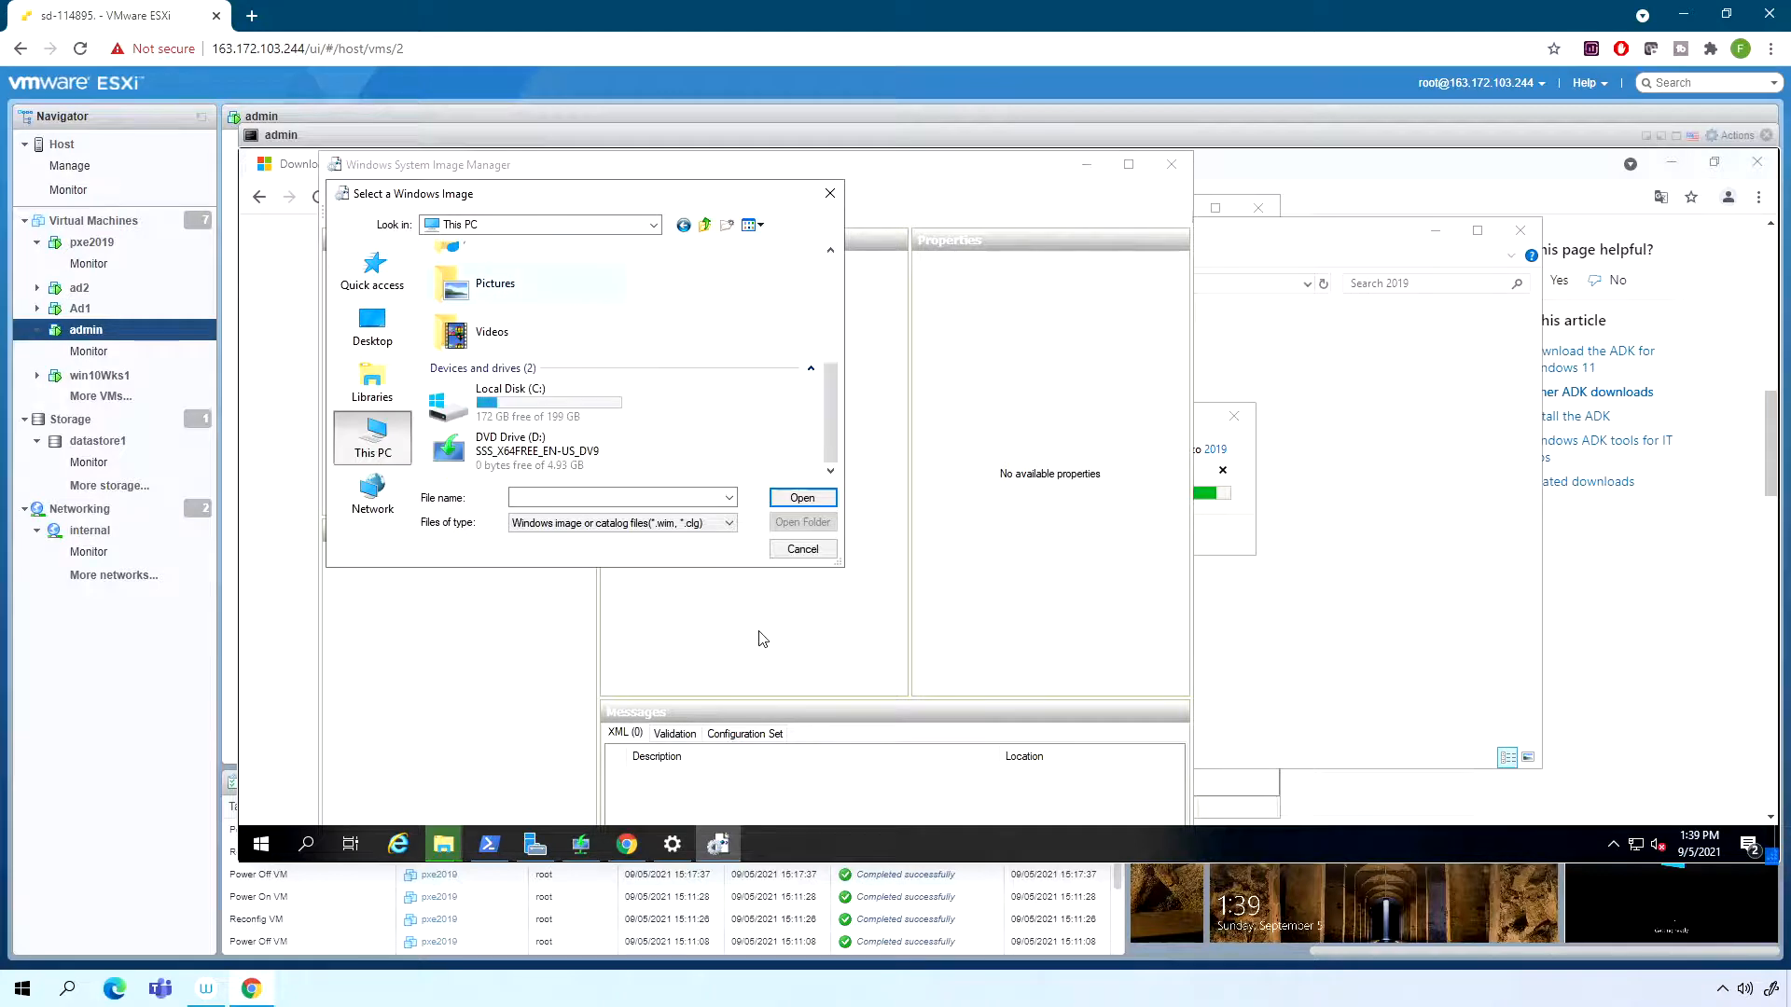
double_click(533, 411)
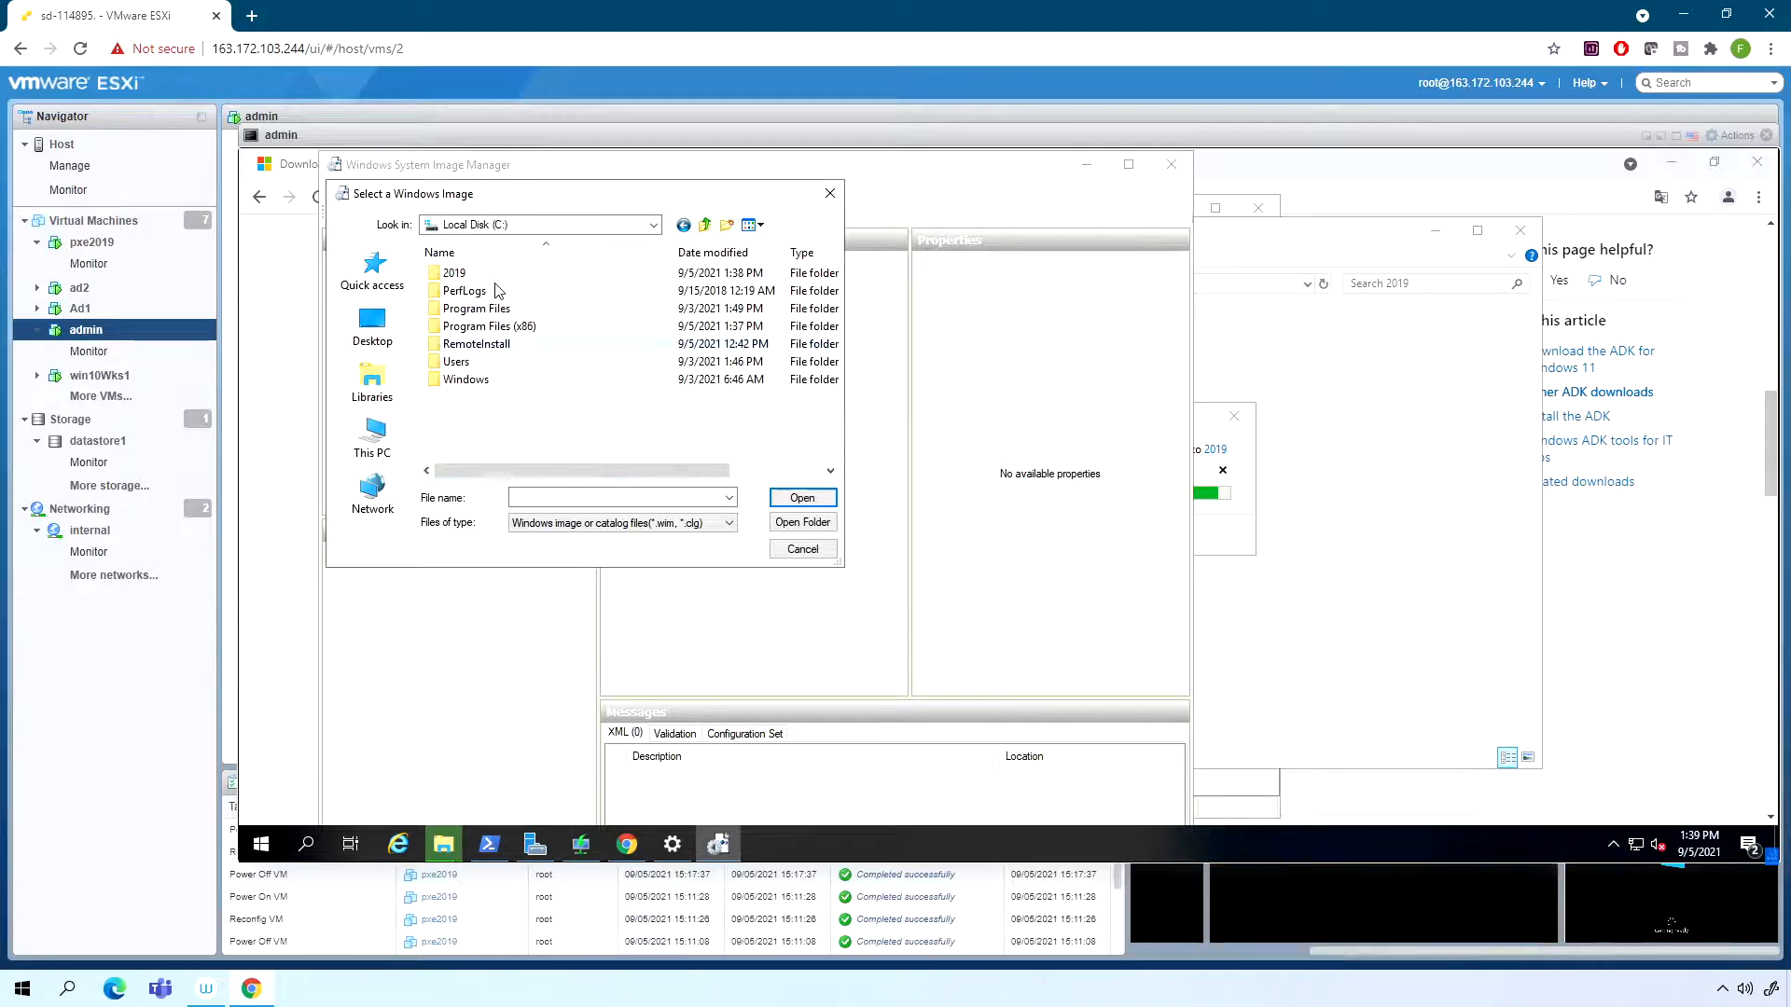
double_click(457, 273)
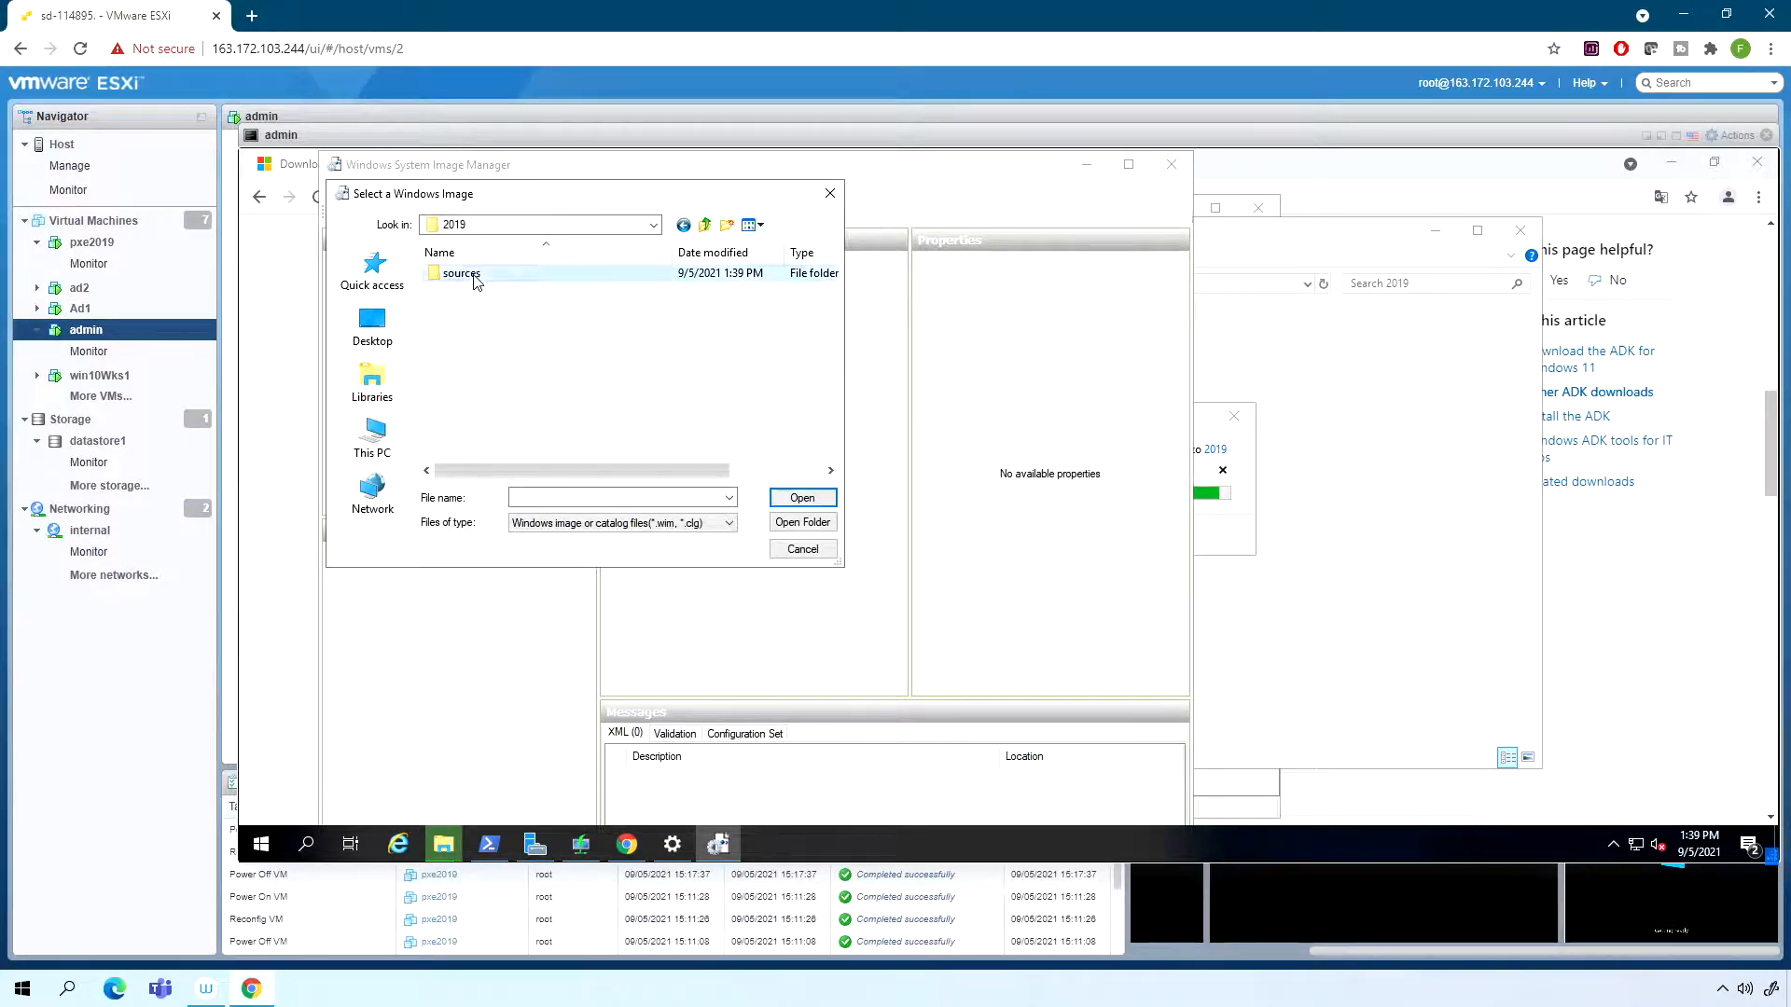
double_click(471, 274)
click(485, 397)
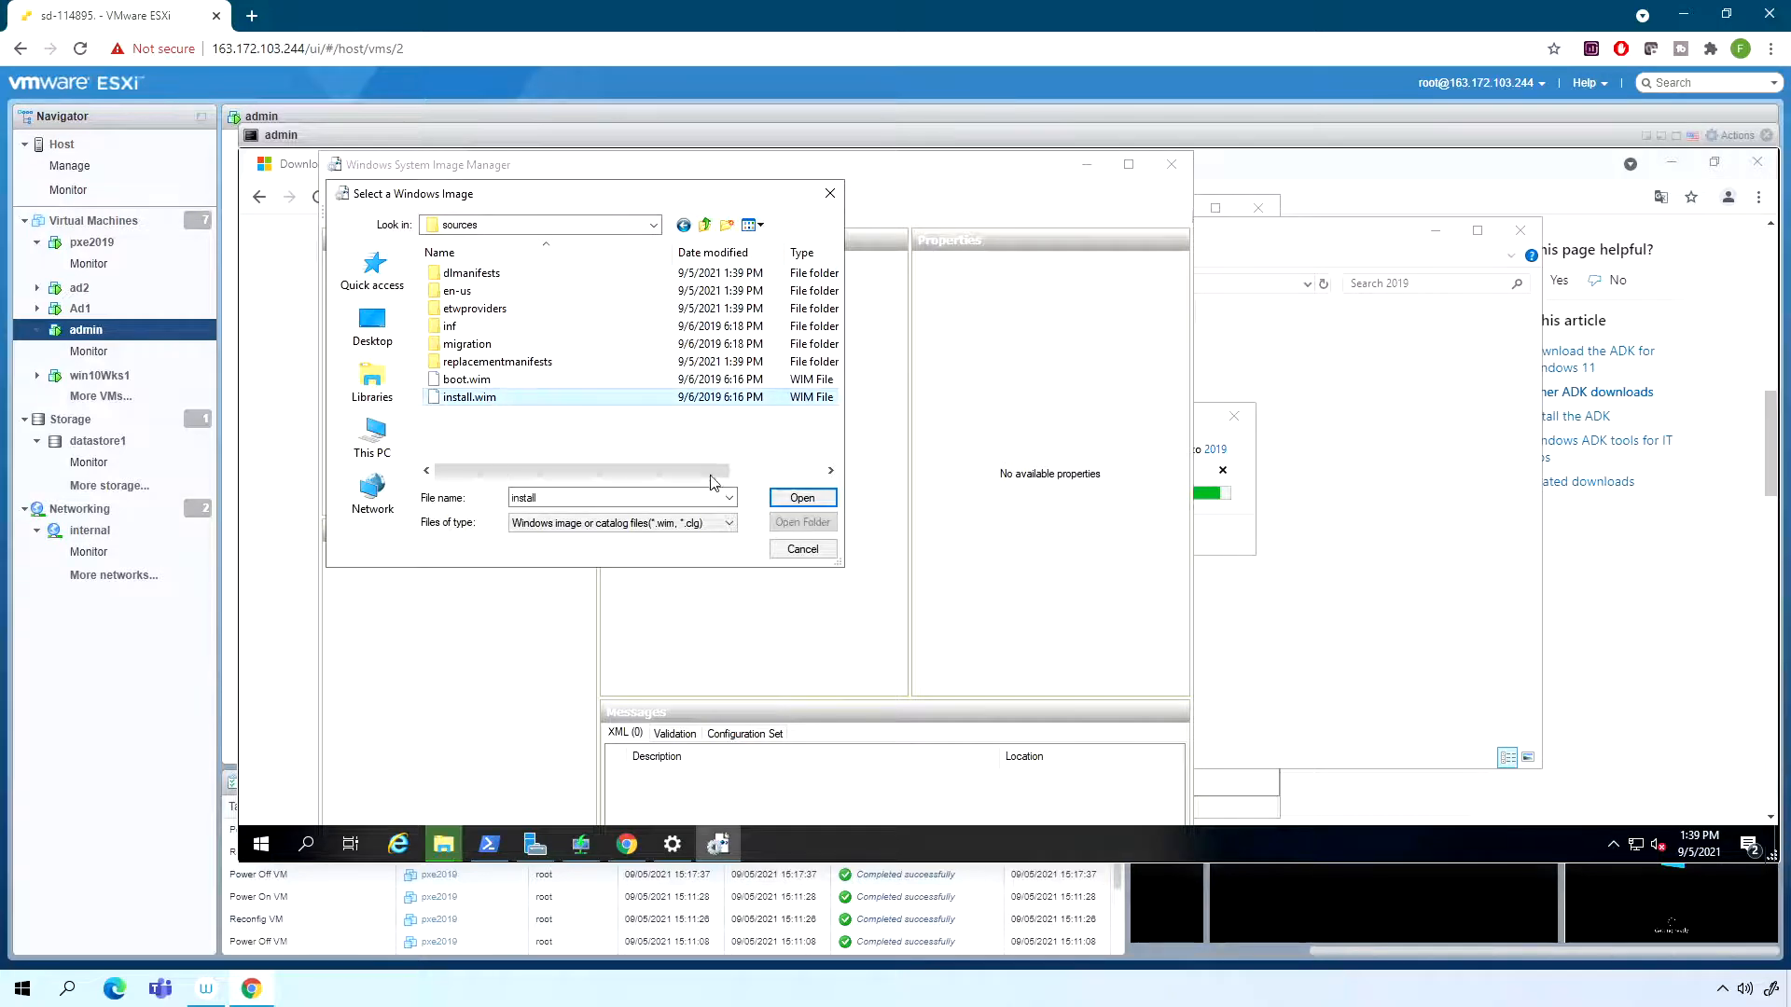
click(801, 497)
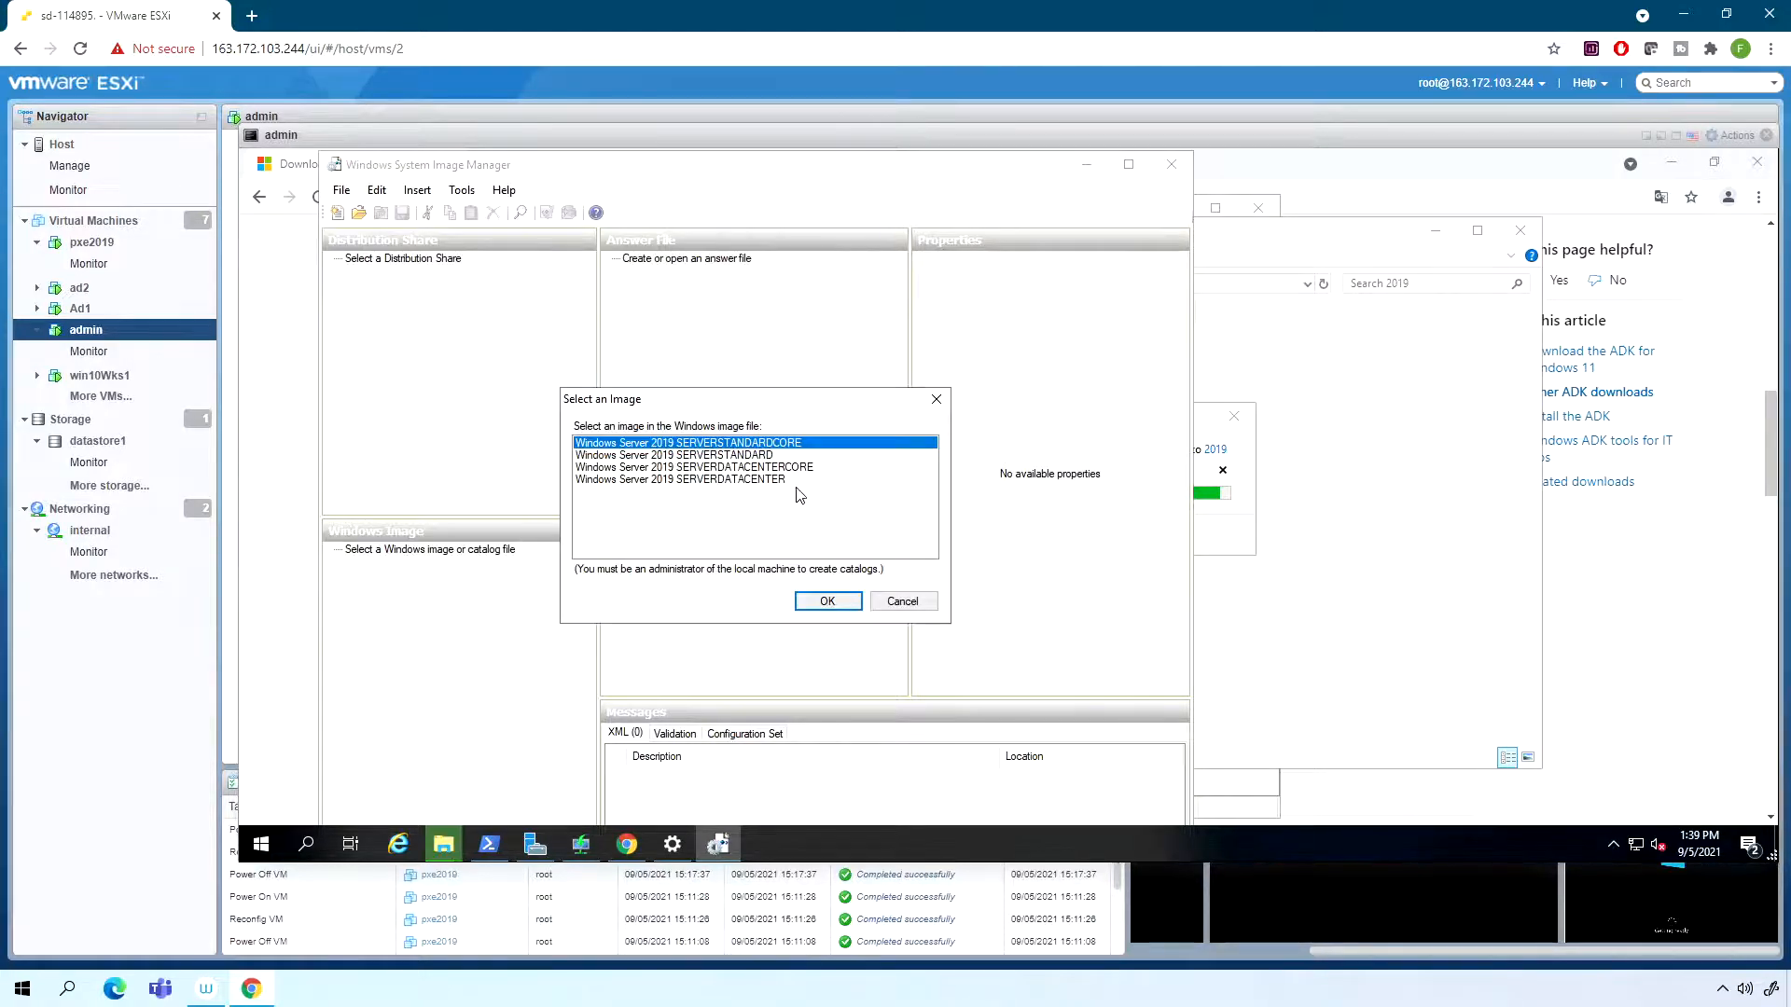
- Select the Windows Server 2019 SERVERSTANDARD image and start creating its catalog file
click(742, 457)
click(824, 601)
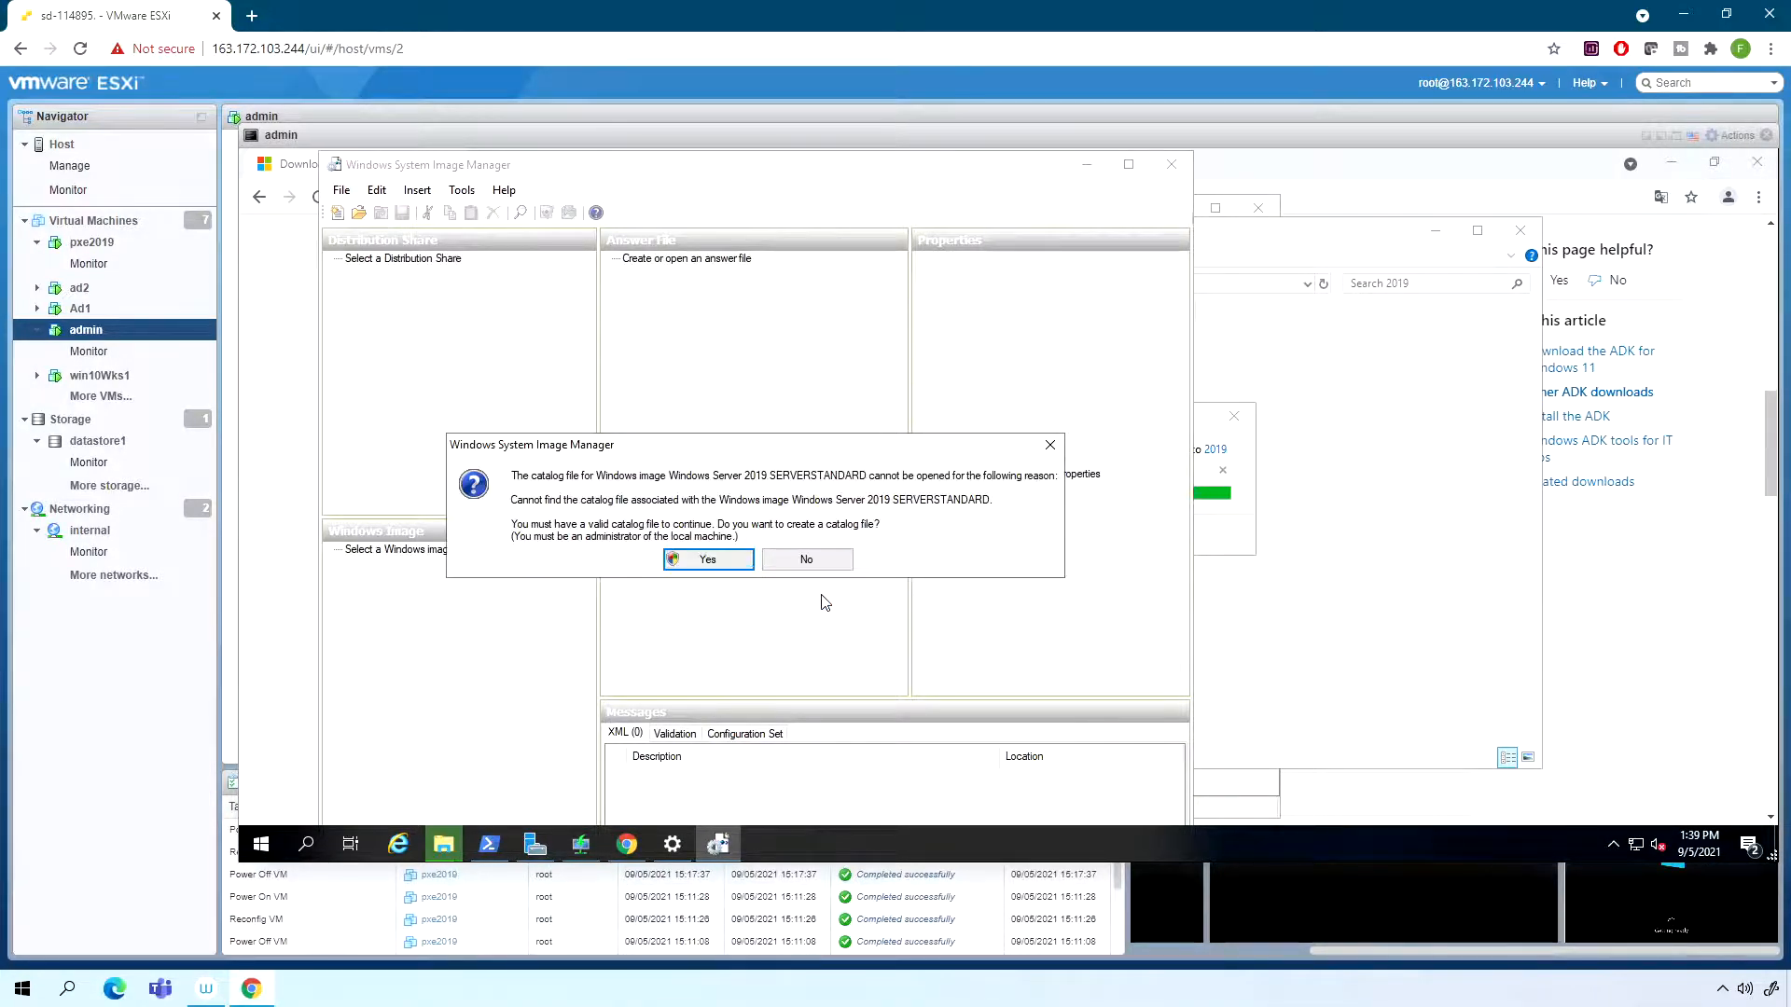
click(699, 560)
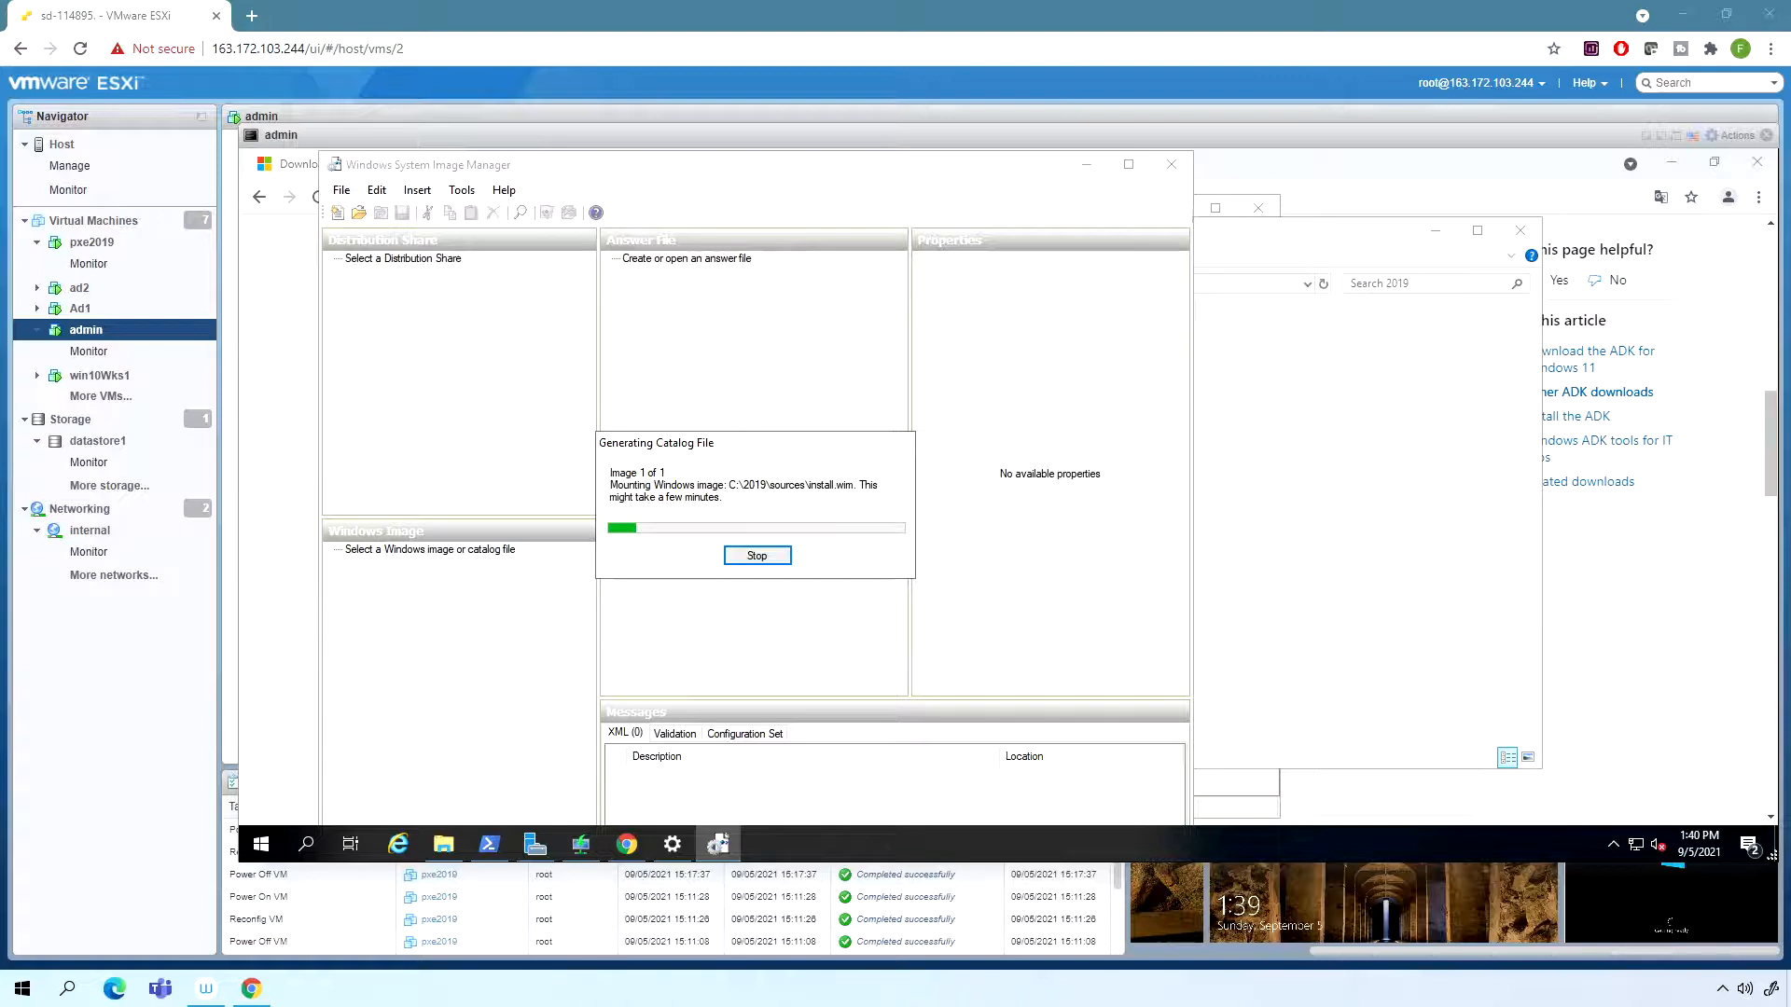
drag(711, 457, 765, 434)
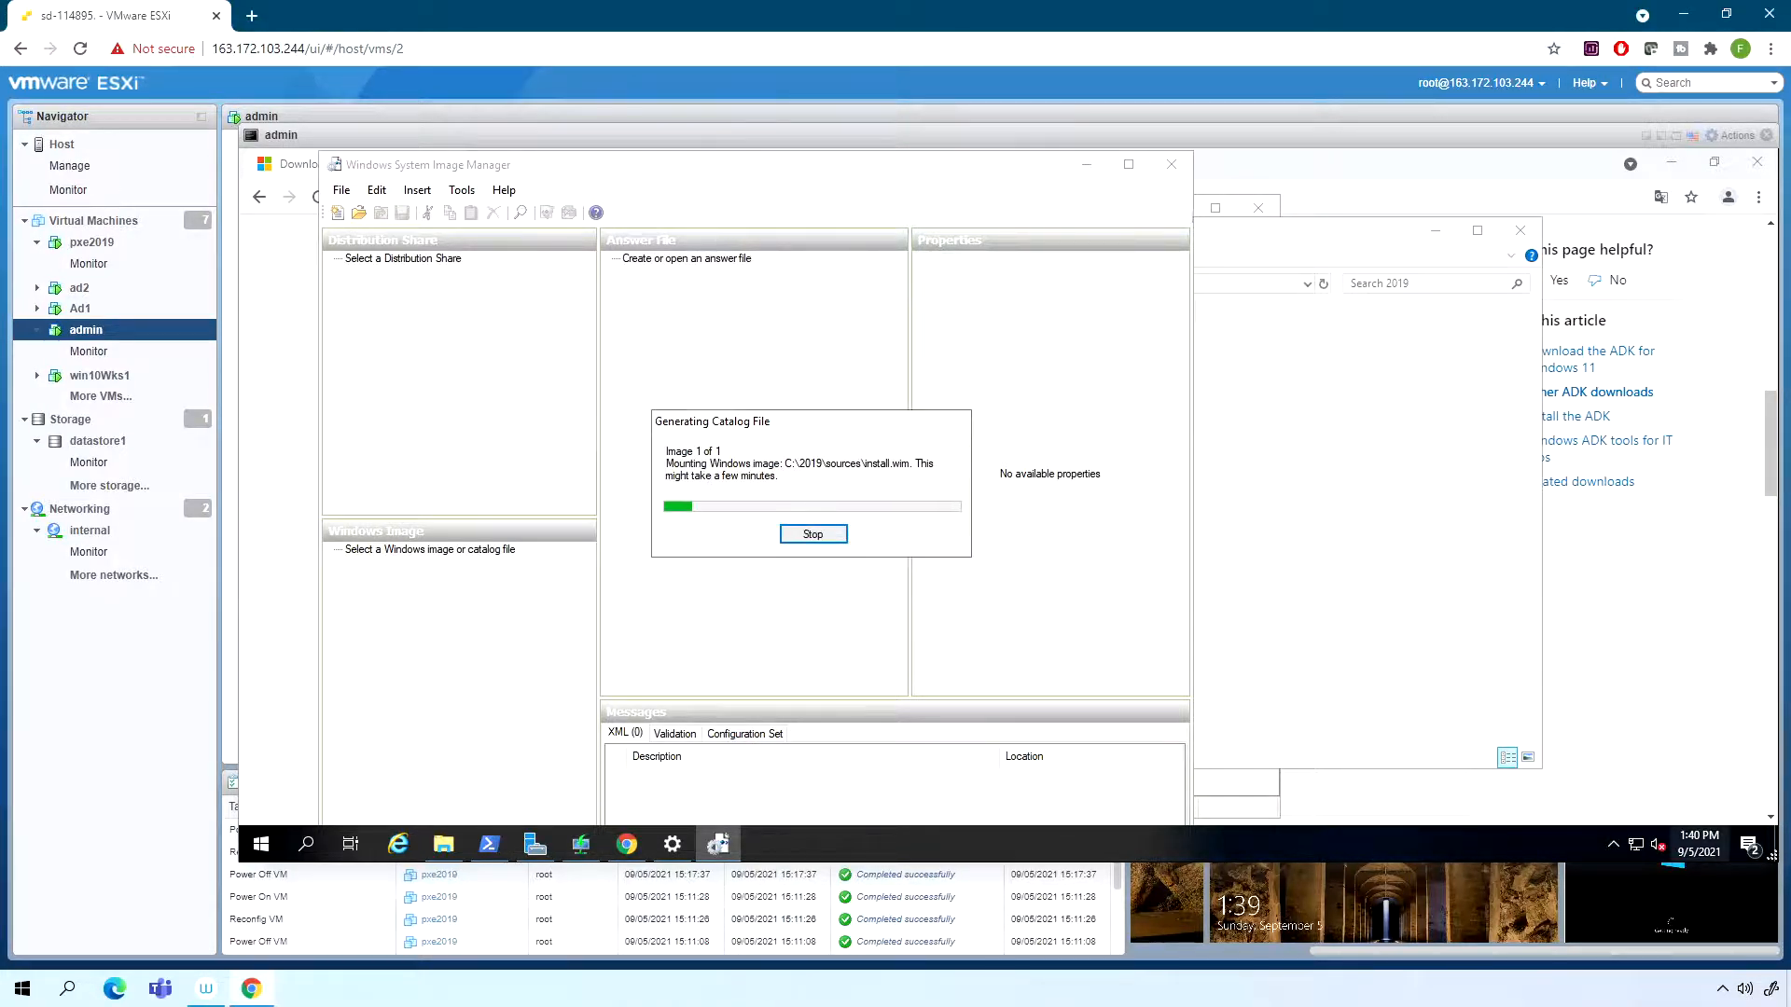
- Check the installation progress in the pxe2019 virtual machine's console, then minimize that console
mouse_move(1737, 795)
click(1729, 785)
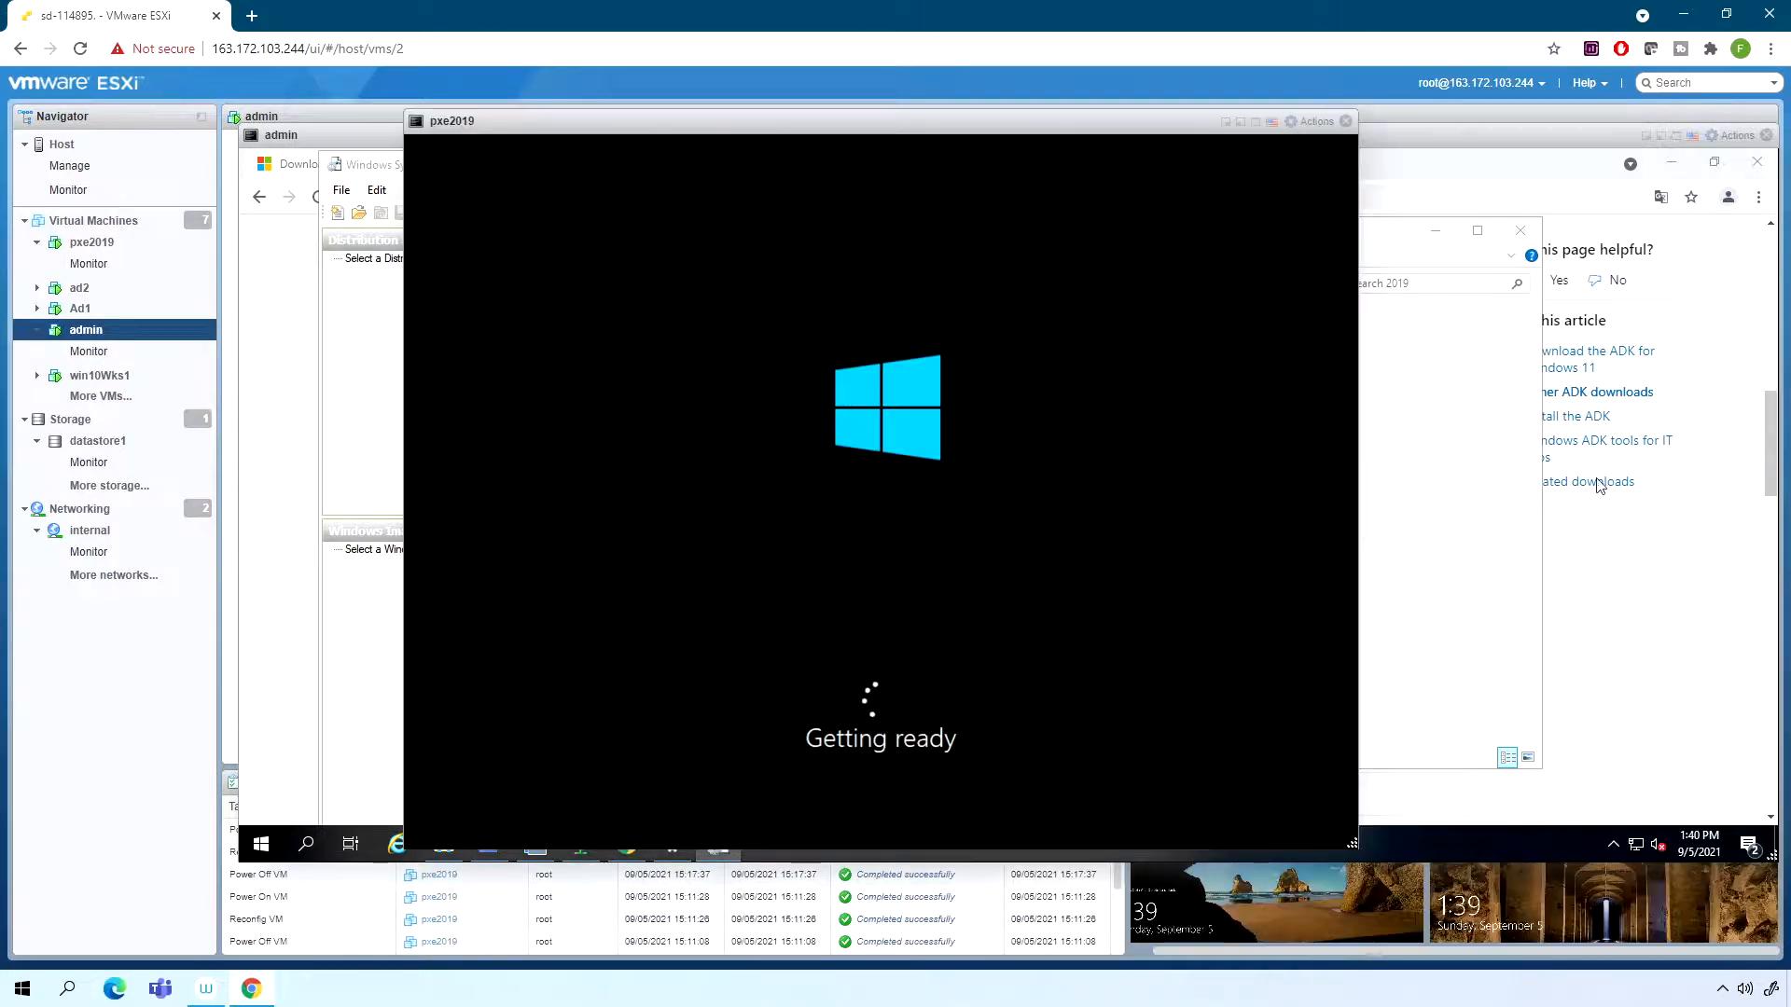
mouse_move(602, 123)
mouse_down()
mouse_move(632, 119)
mouse_move(576, 123)
mouse_up()
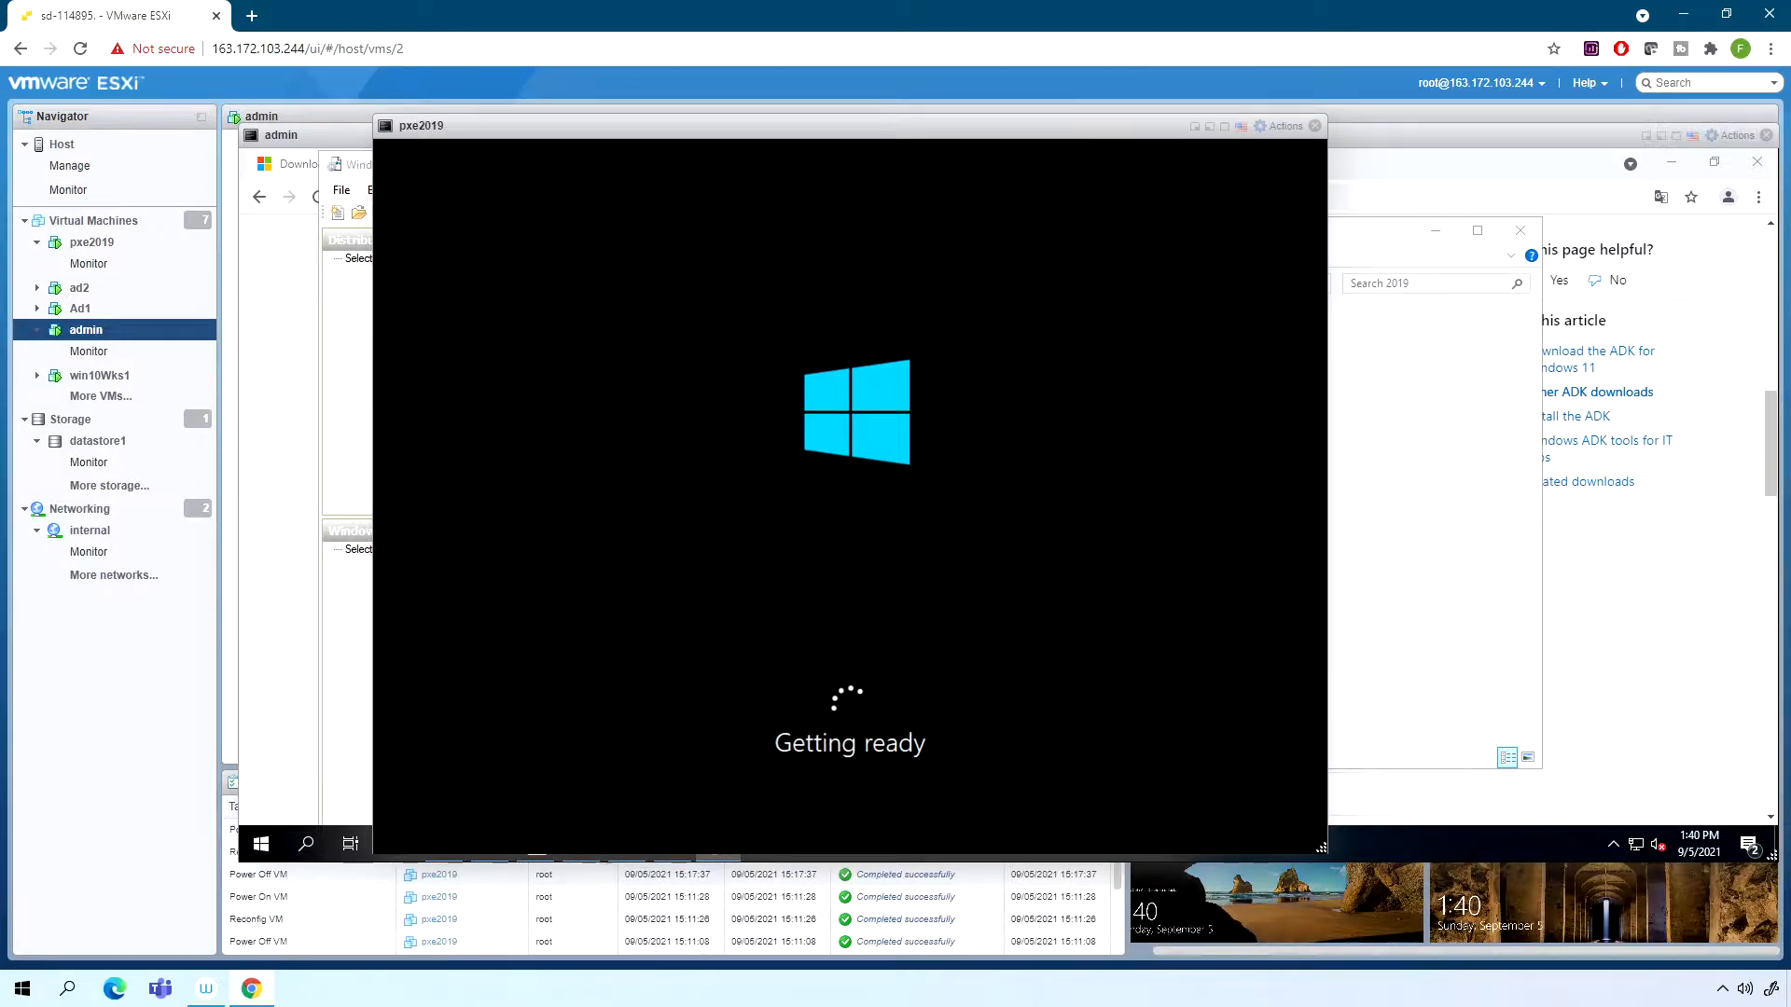
click(1195, 126)
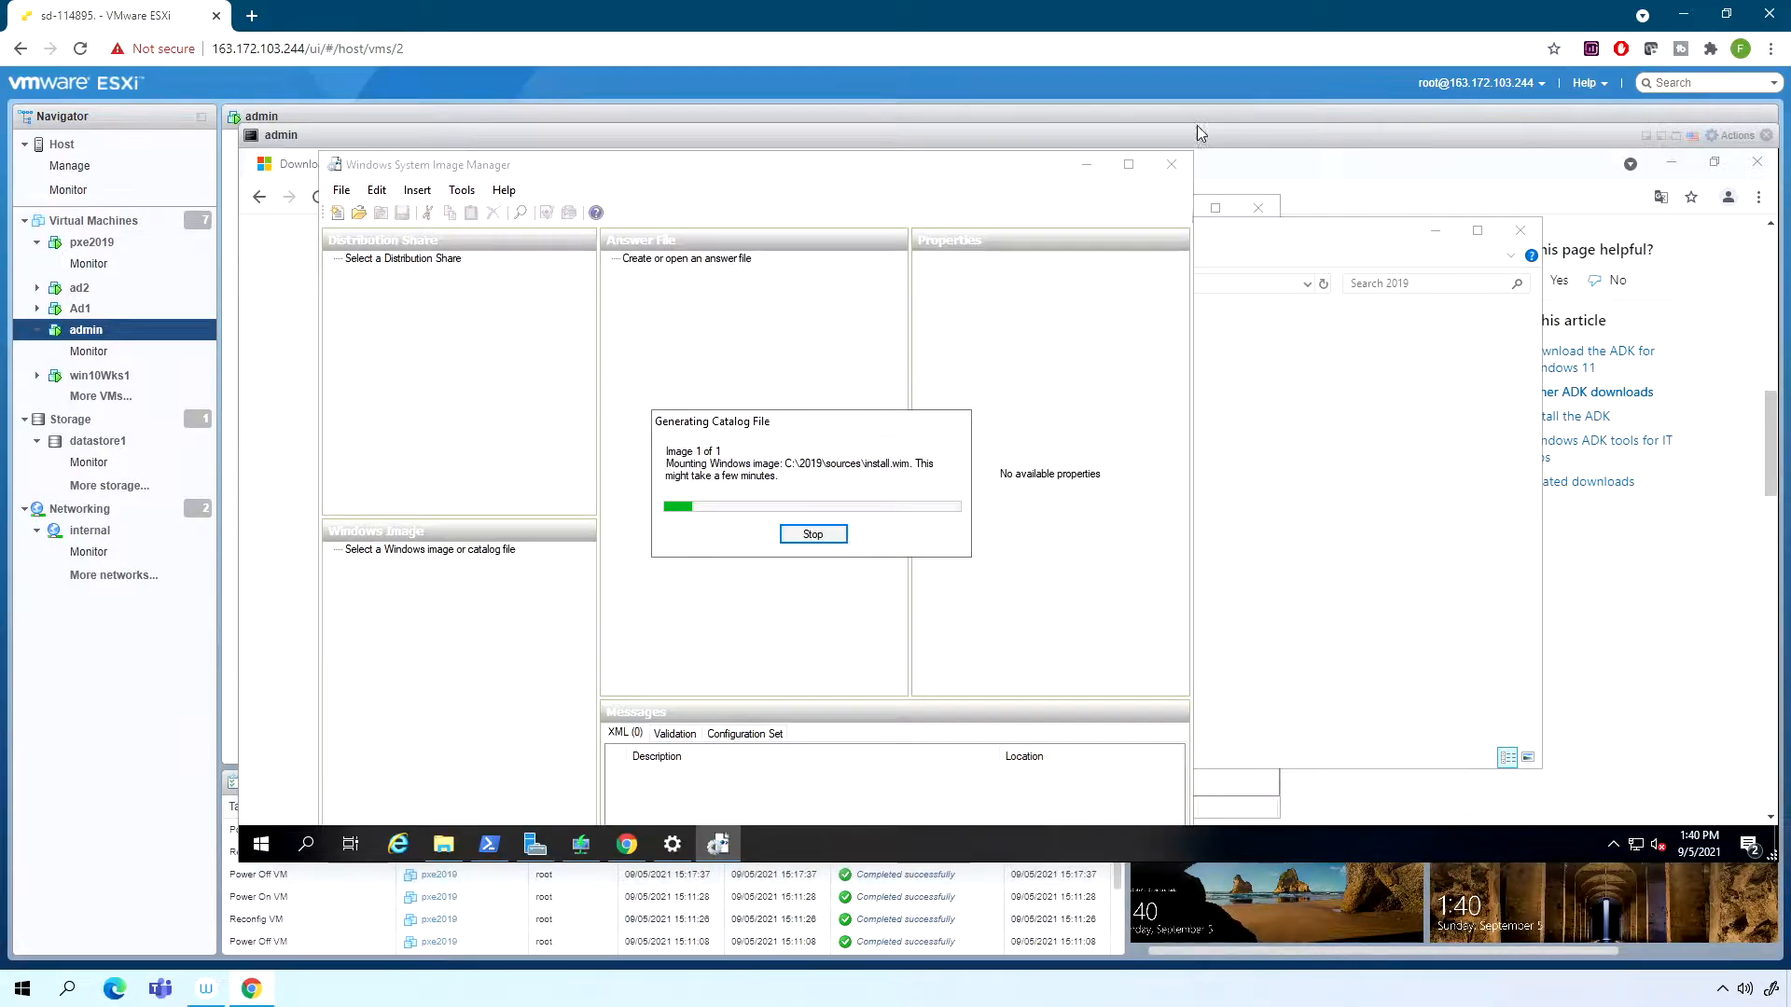
drag(774, 430, 720, 398)
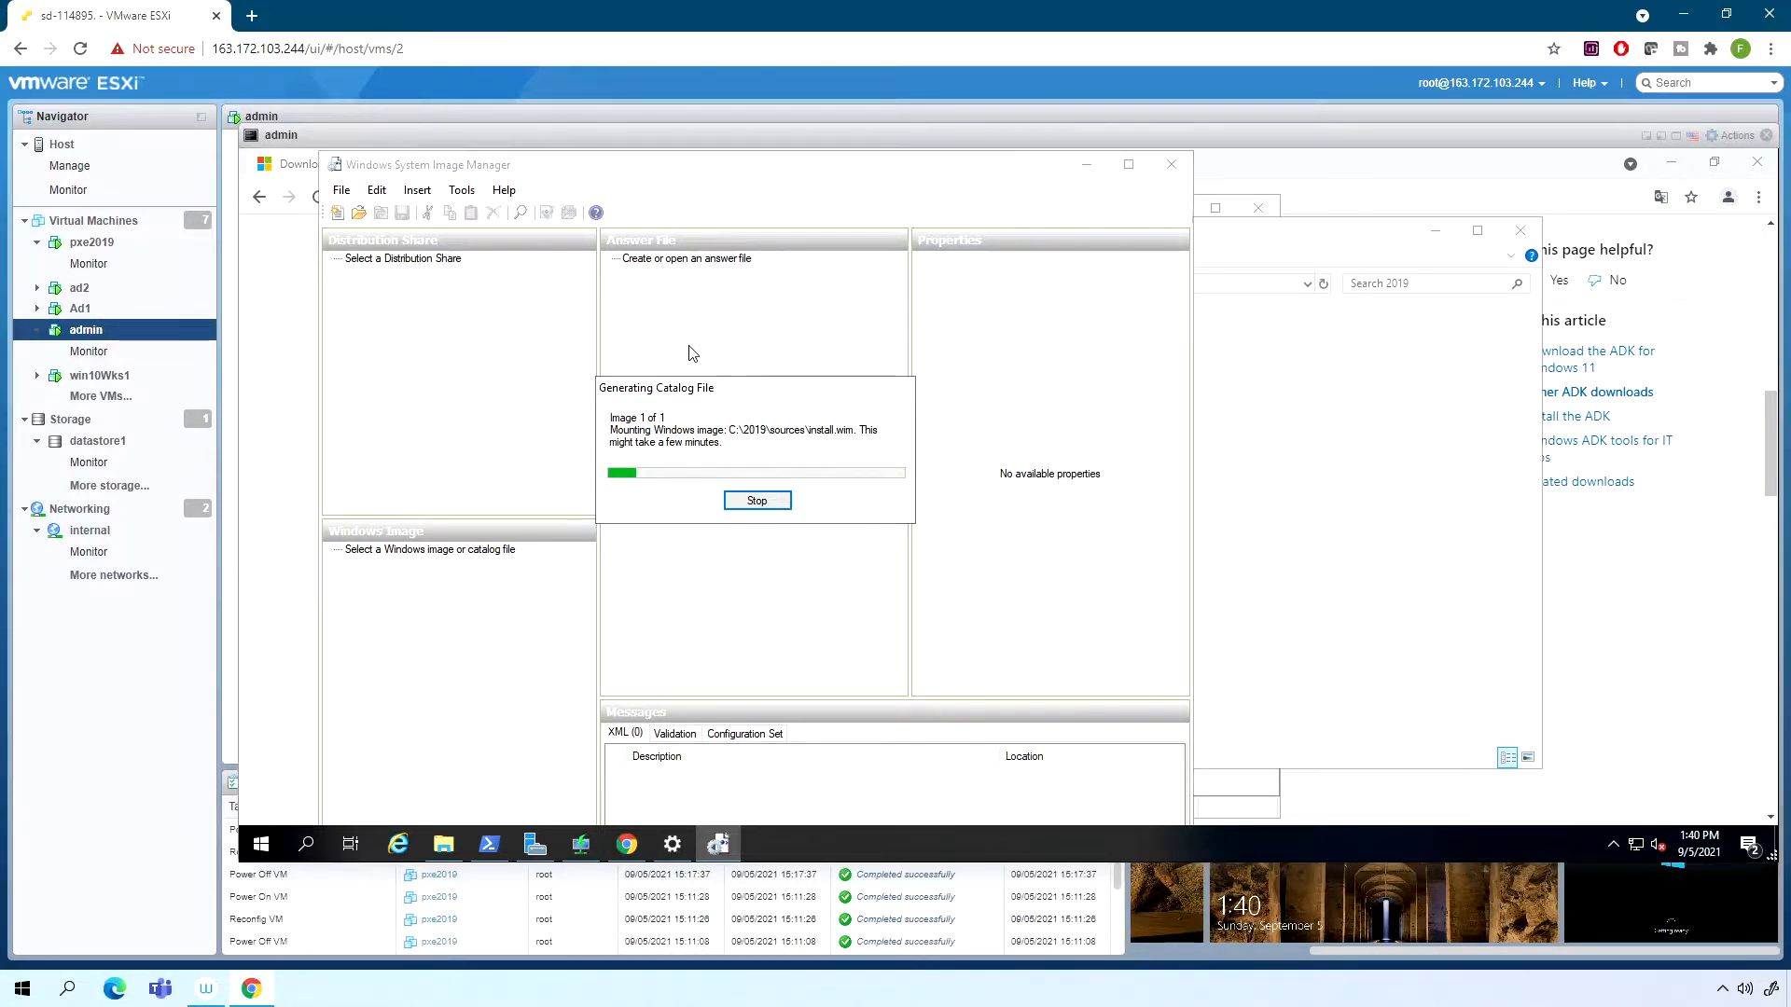
drag(718, 382, 692, 338)
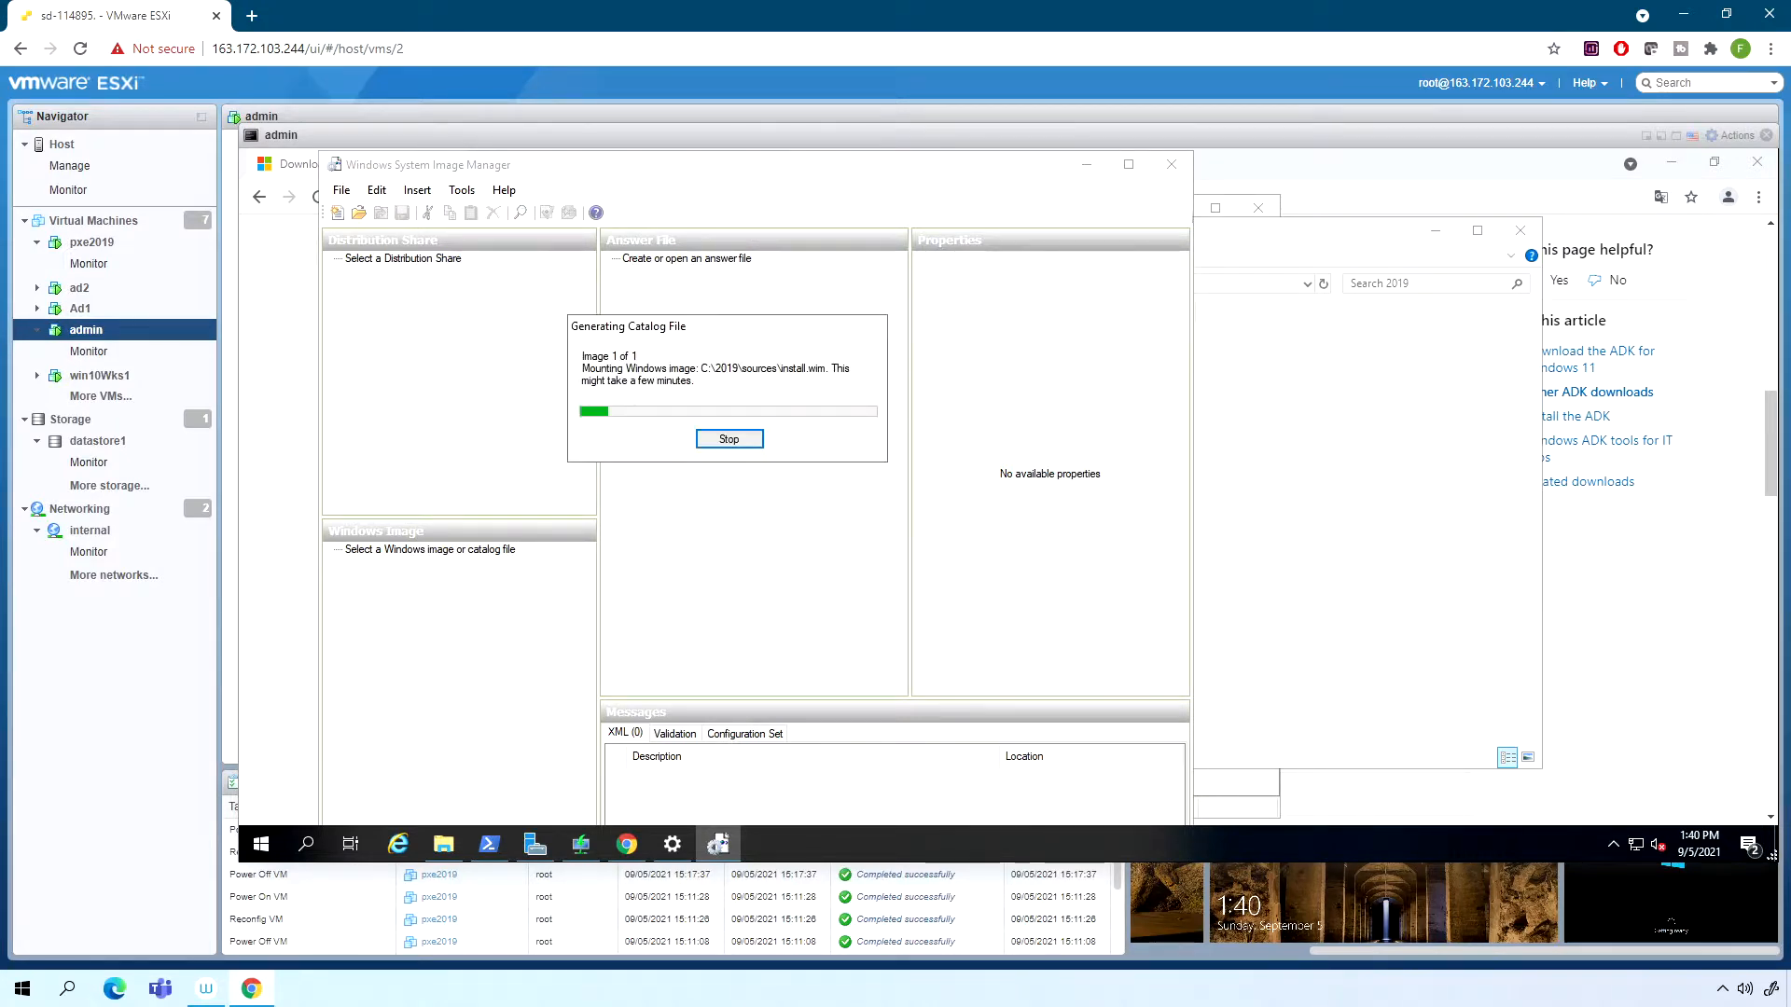